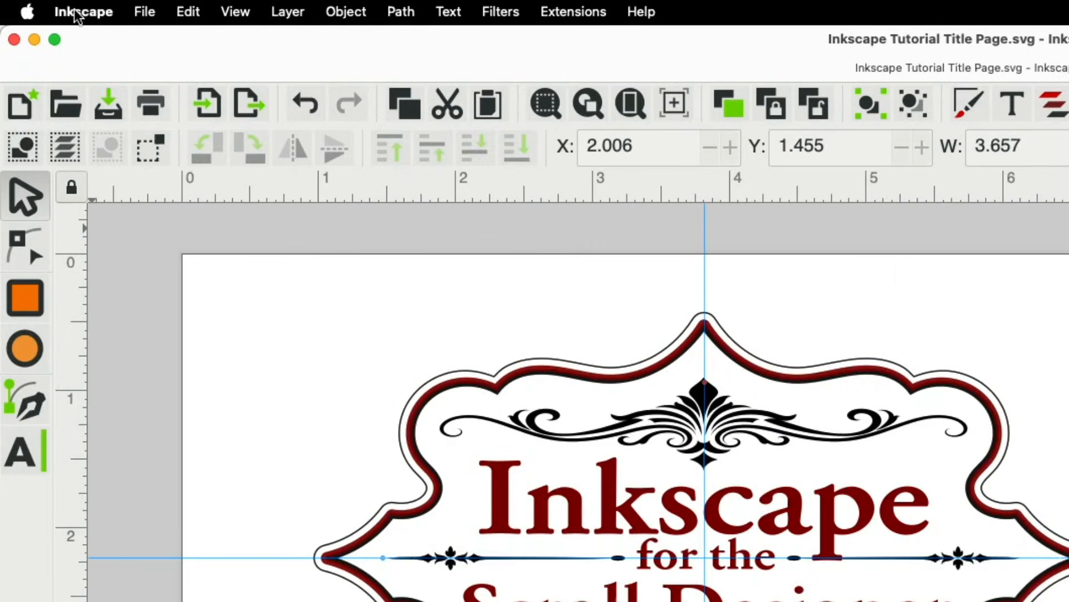
# Toggle the calligraphy and pencil tools in the toolbox preferences, leaving them hidden, and close Preferences
pyautogui.click(82, 76)
pyautogui.click(246, 228)
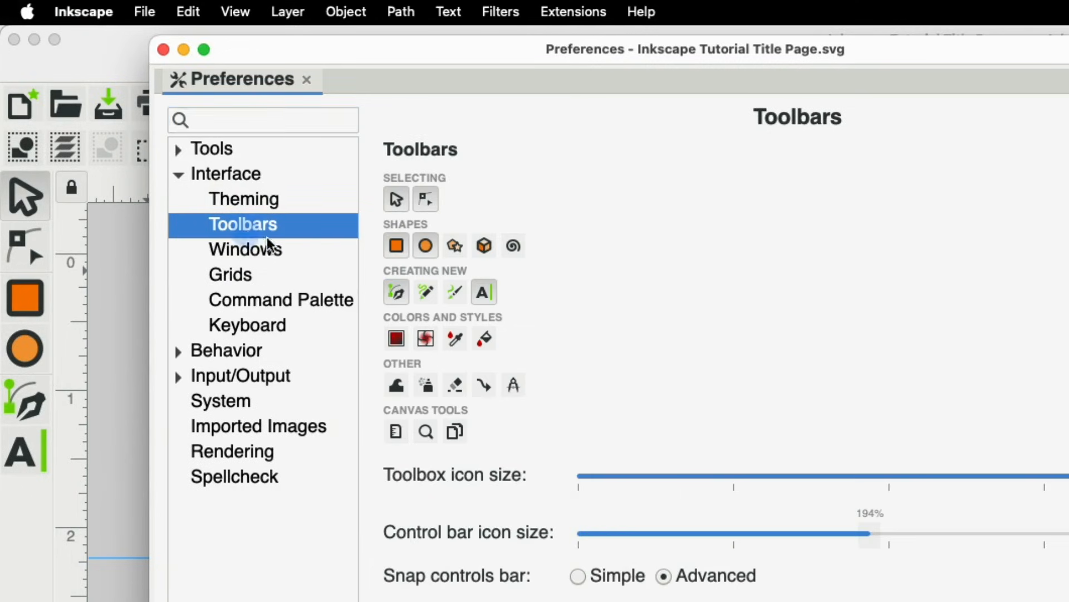
pyautogui.click(454, 292)
pyautogui.click(418, 290)
pyautogui.click(423, 290)
pyautogui.click(449, 292)
pyautogui.click(164, 49)
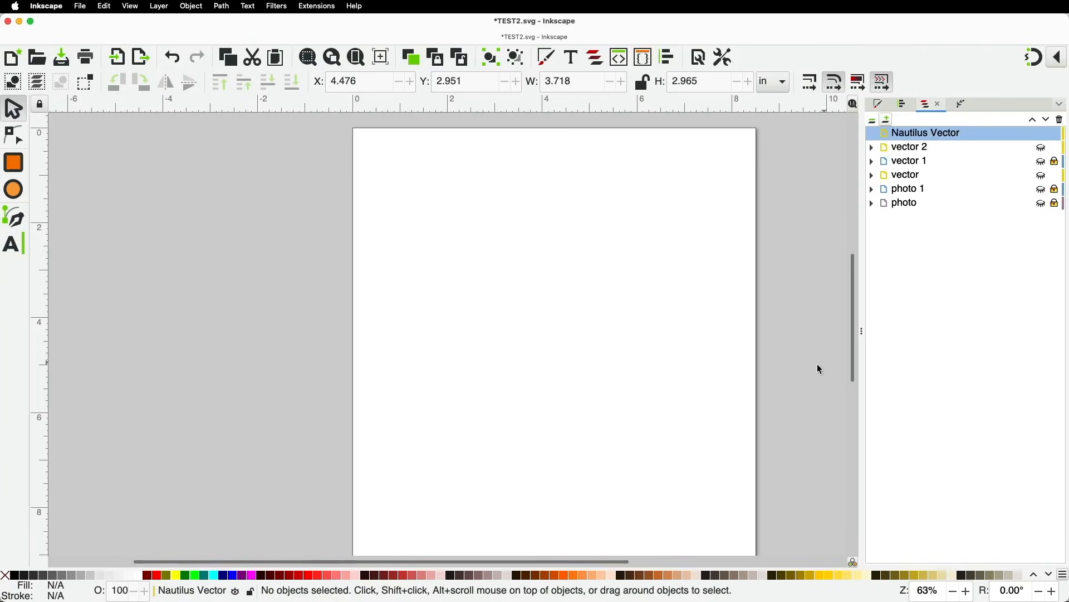
# Choose the Pen tool in regular Bezier mode with Shape left at None
pyautogui.click(14, 222)
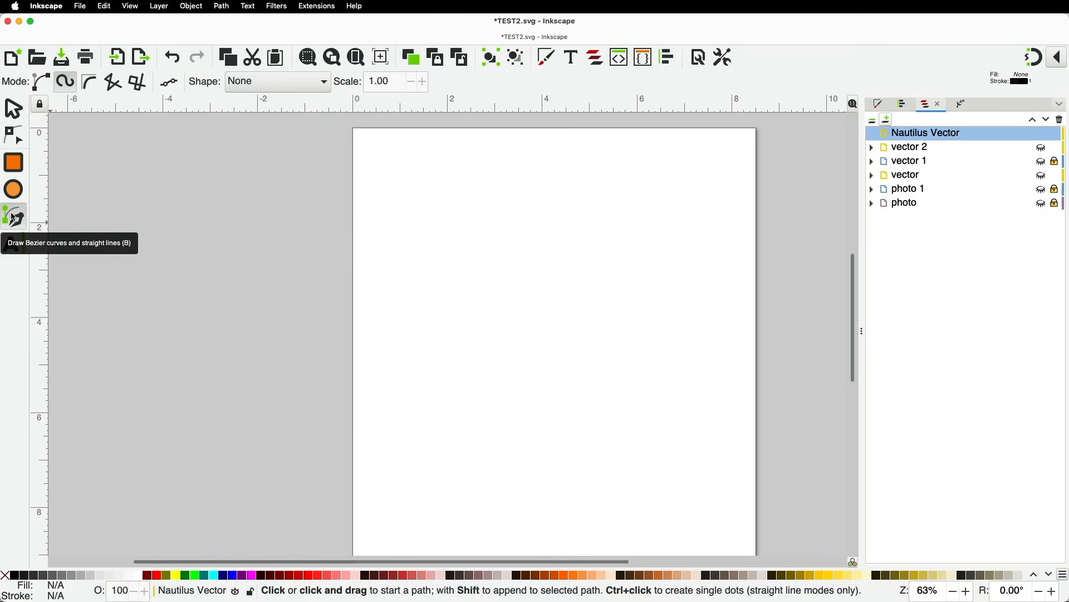
pyautogui.click(41, 86)
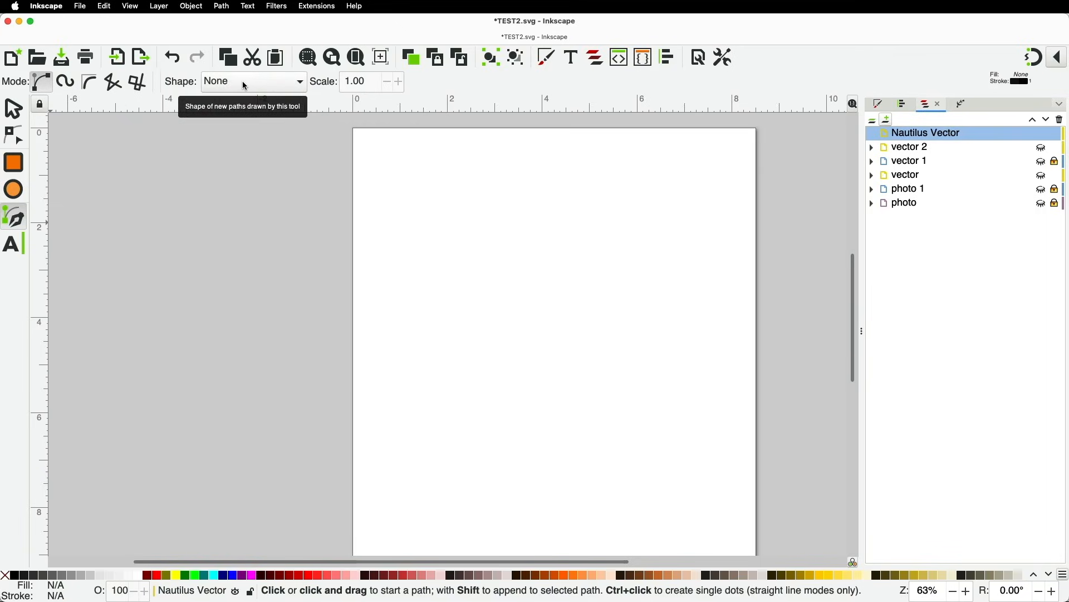
pyautogui.click(284, 83)
pyautogui.click(282, 82)
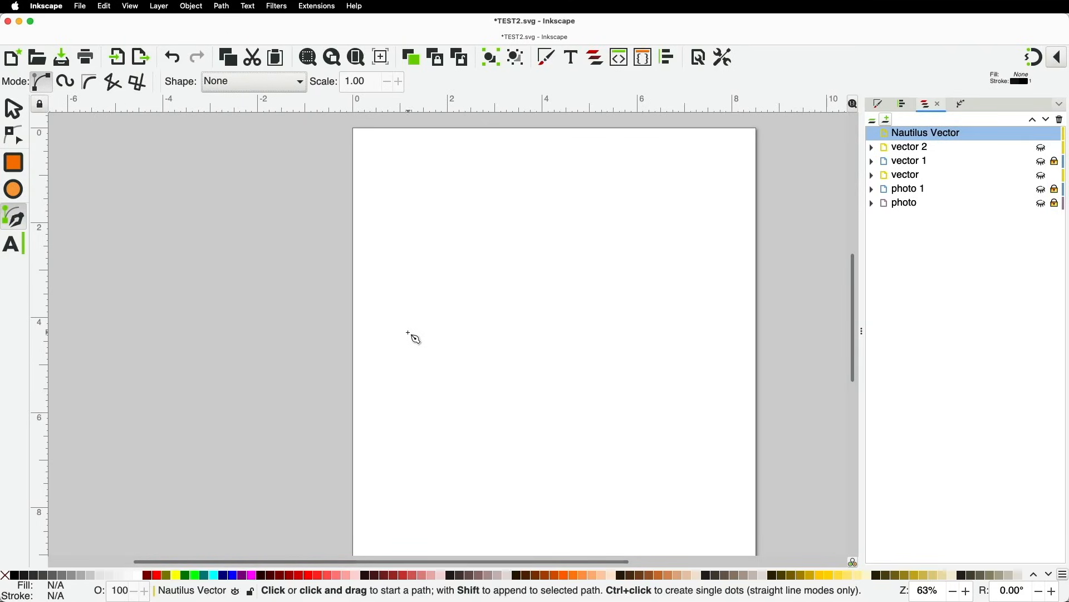
# Draw a five-node curved path curling inward into a spiral and finish it
pyautogui.moveTo(383, 332); pyautogui.dragTo(420, 295)
pyautogui.moveTo(482, 288); pyautogui.dragTo(528, 291)
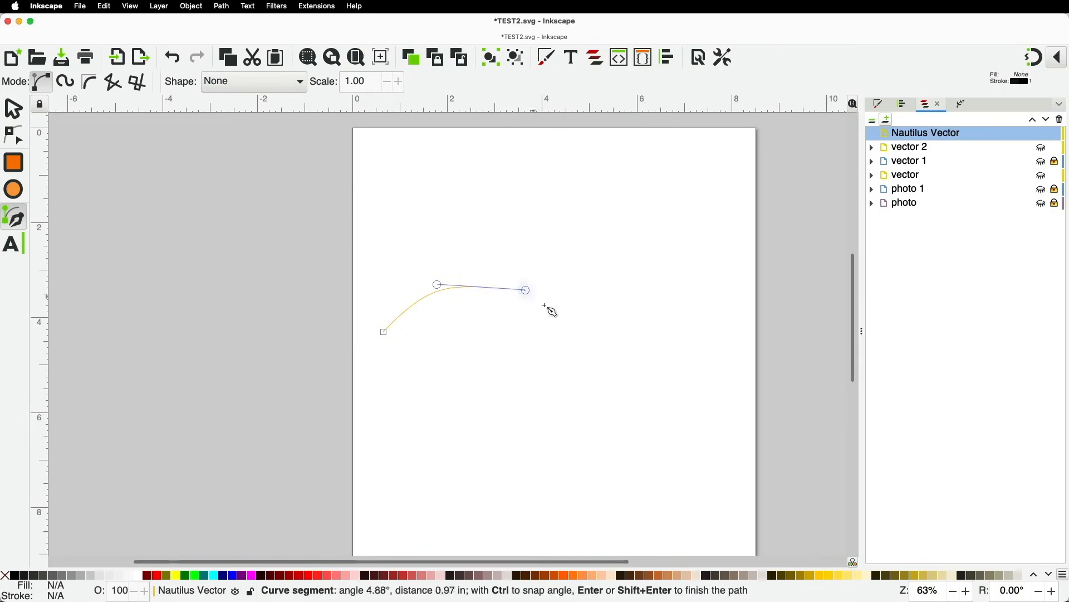
pyautogui.moveTo(579, 346); pyautogui.dragTo(576, 359)
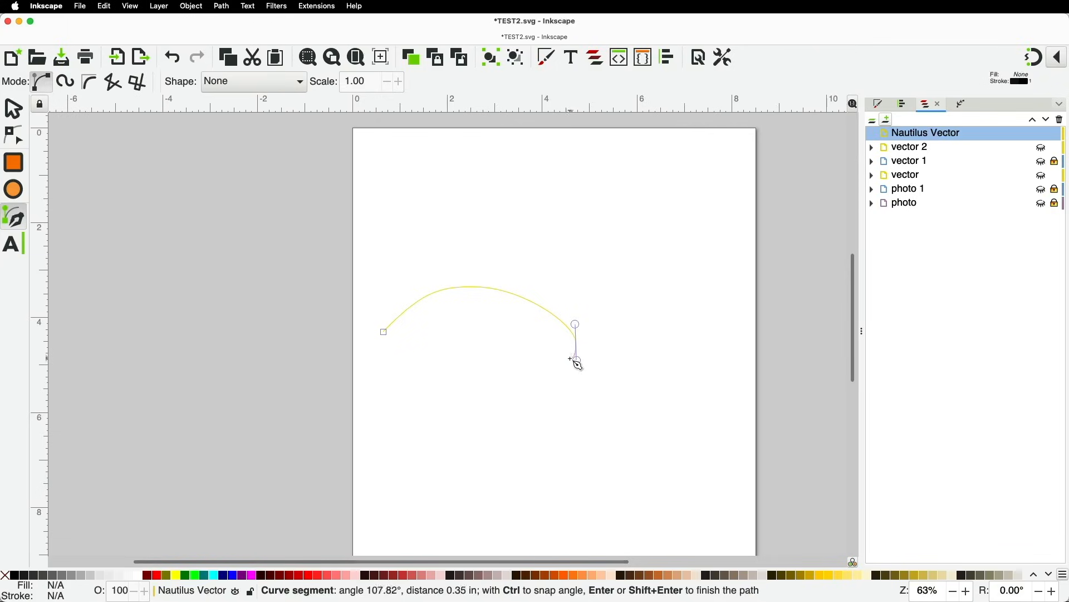
pyautogui.moveTo(524, 413); pyautogui.dragTo(489, 415)
pyautogui.moveTo(461, 368); pyautogui.dragTo(529, 360)
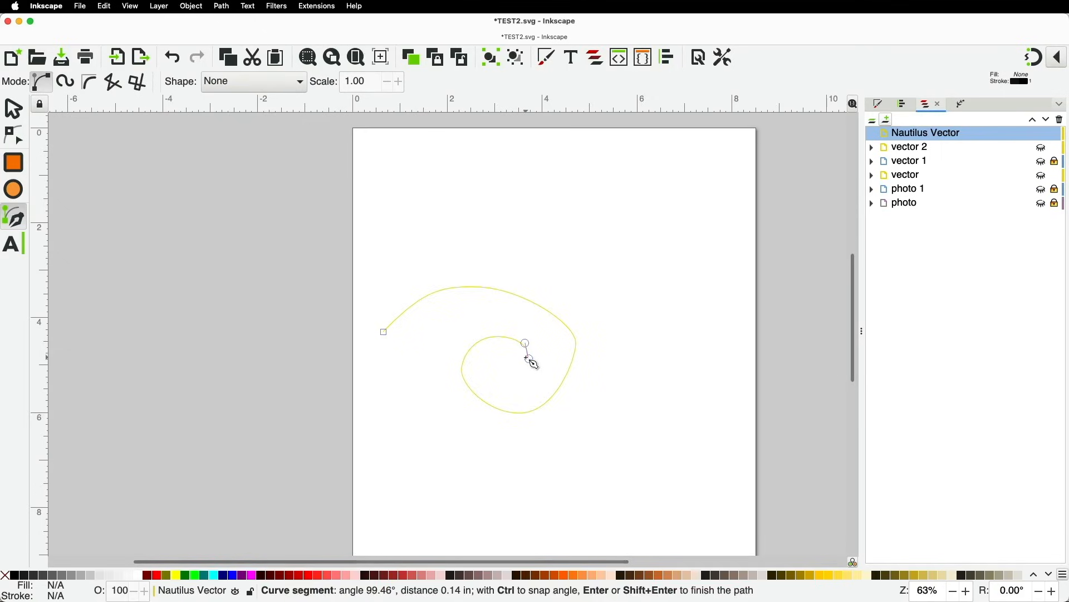
pyautogui.press('Return')
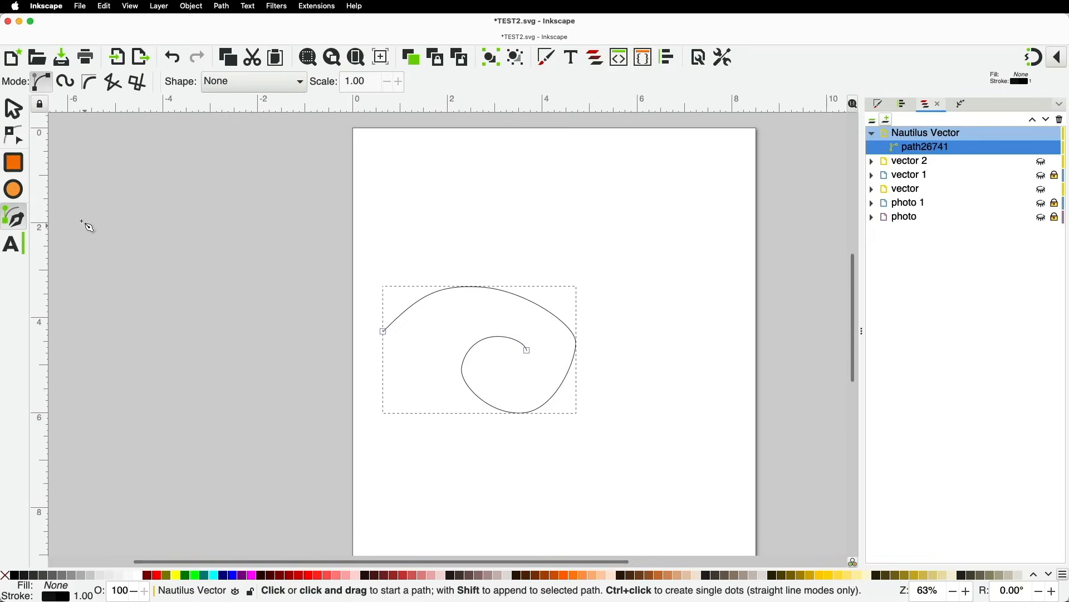
# Drag the spiral's nodes and handles to round its outer arc and tighten the inner curl
pyautogui.click(15, 136)
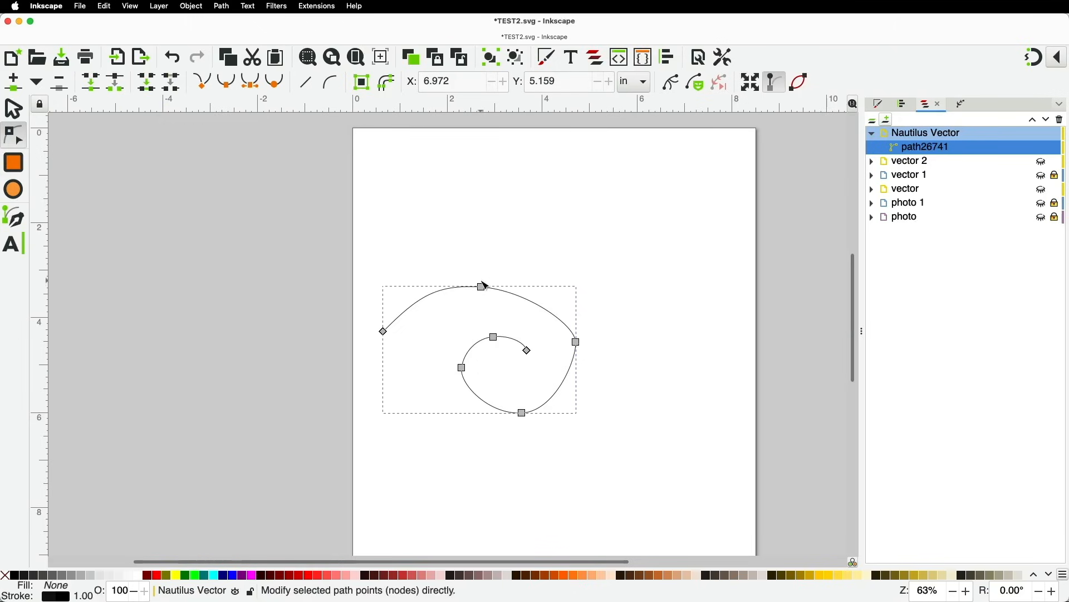
pyautogui.moveTo(482, 286); pyautogui.dragTo(492, 277)
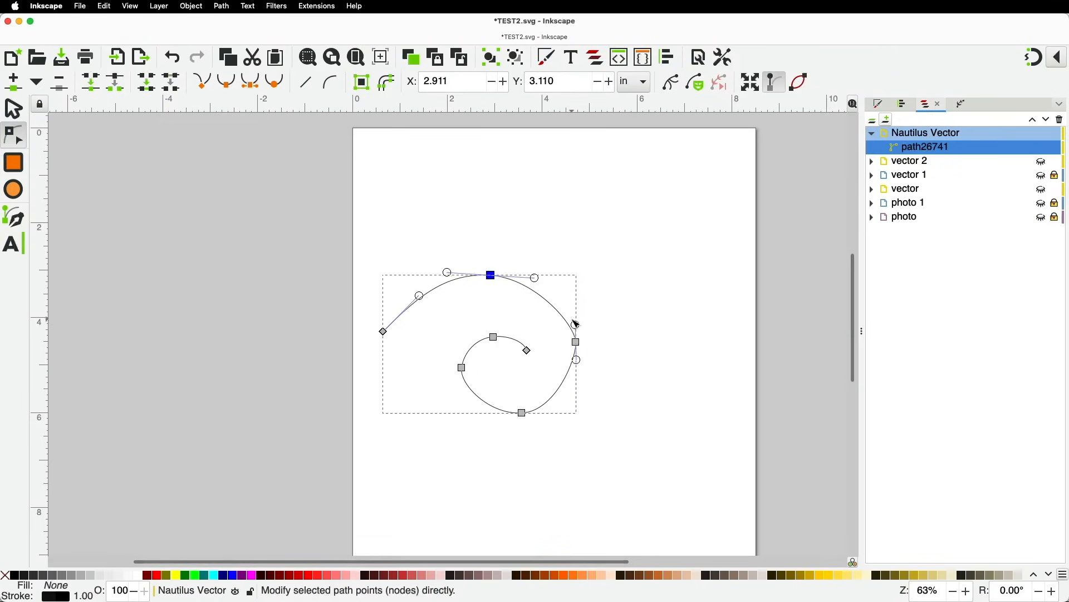
pyautogui.moveTo(577, 325); pyautogui.dragTo(577, 299)
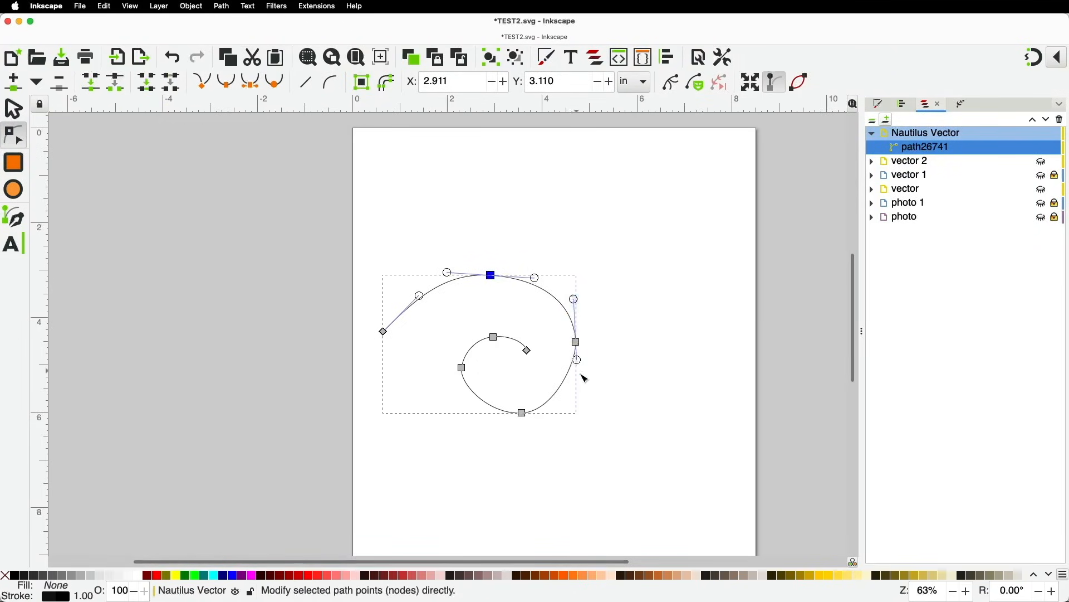
pyautogui.moveTo(578, 360); pyautogui.dragTo(578, 381)
pyautogui.moveTo(522, 413); pyautogui.dragTo(516, 418)
pyautogui.moveTo(461, 372); pyautogui.dragTo(465, 394)
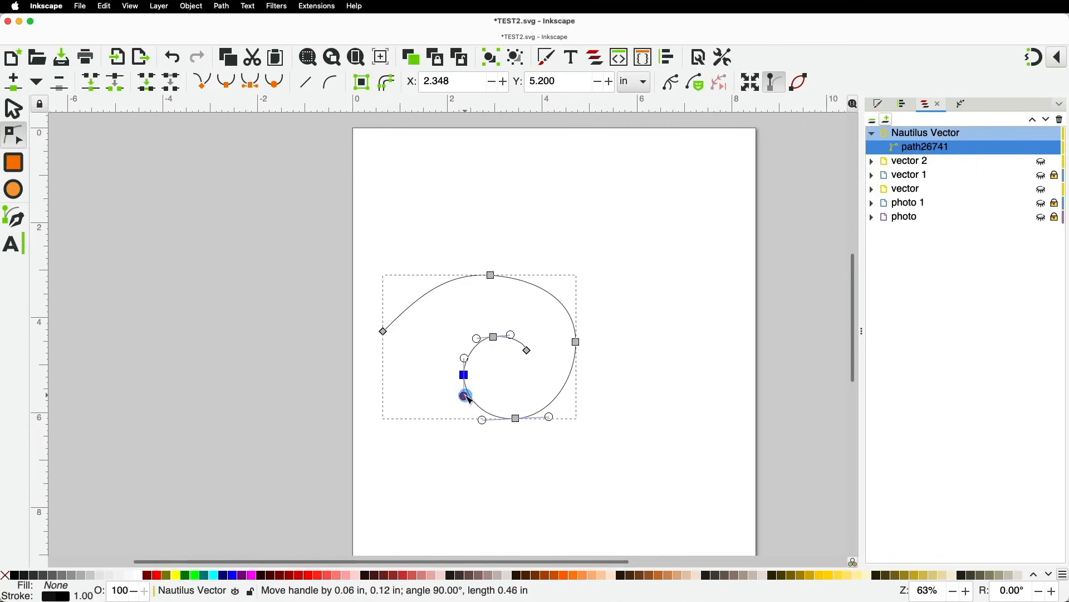
pyautogui.moveTo(494, 337); pyautogui.dragTo(498, 342)
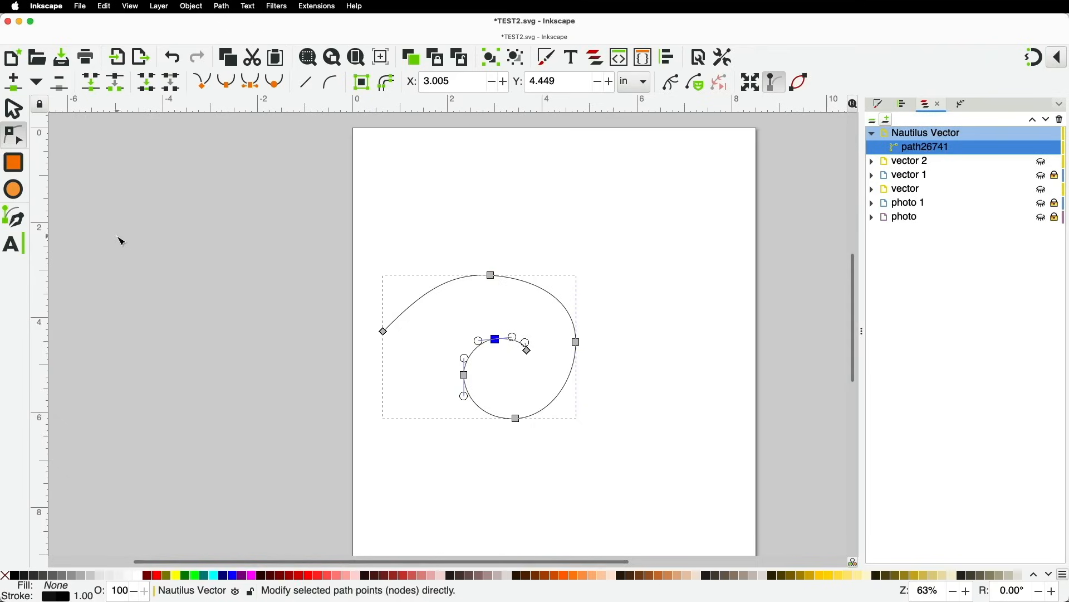
pyautogui.click(19, 221)
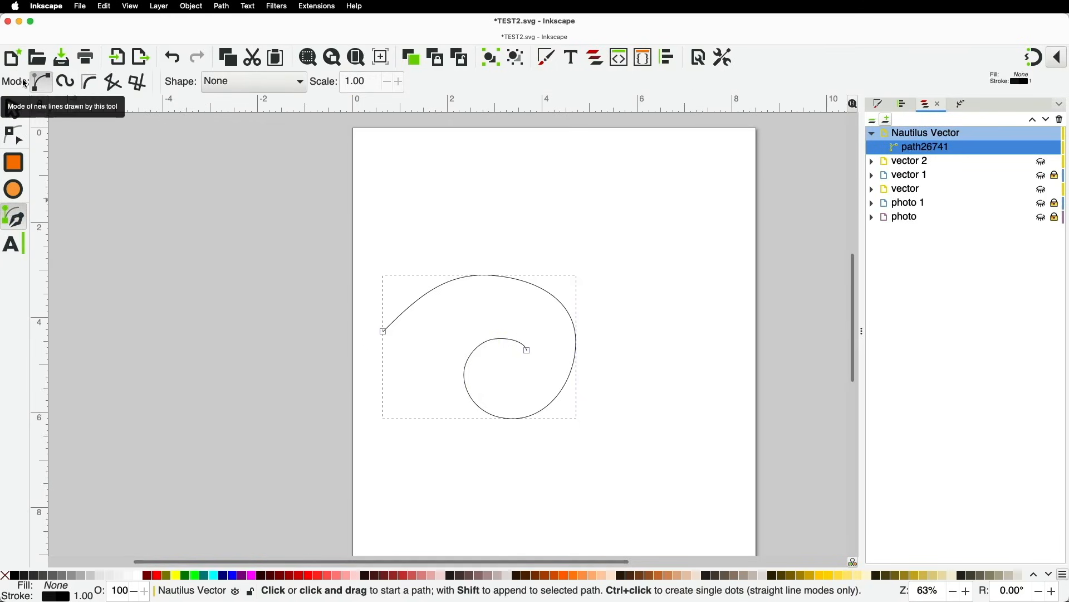
# Trace a Spiro-mode spiral through points along the first spiral, ending at its centre
pyautogui.click(65, 82)
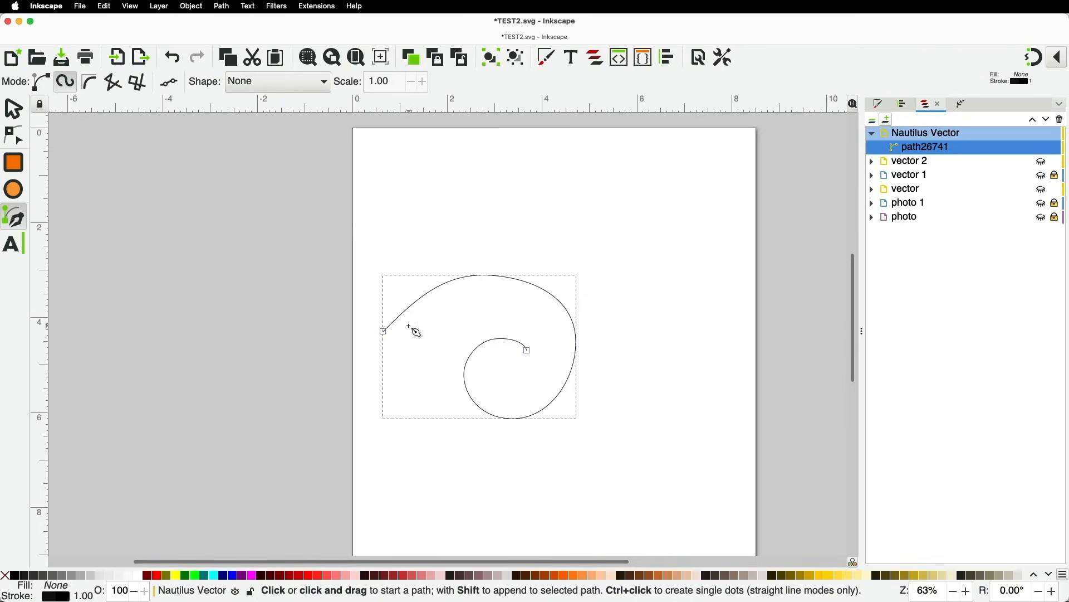
pyautogui.click(382, 321)
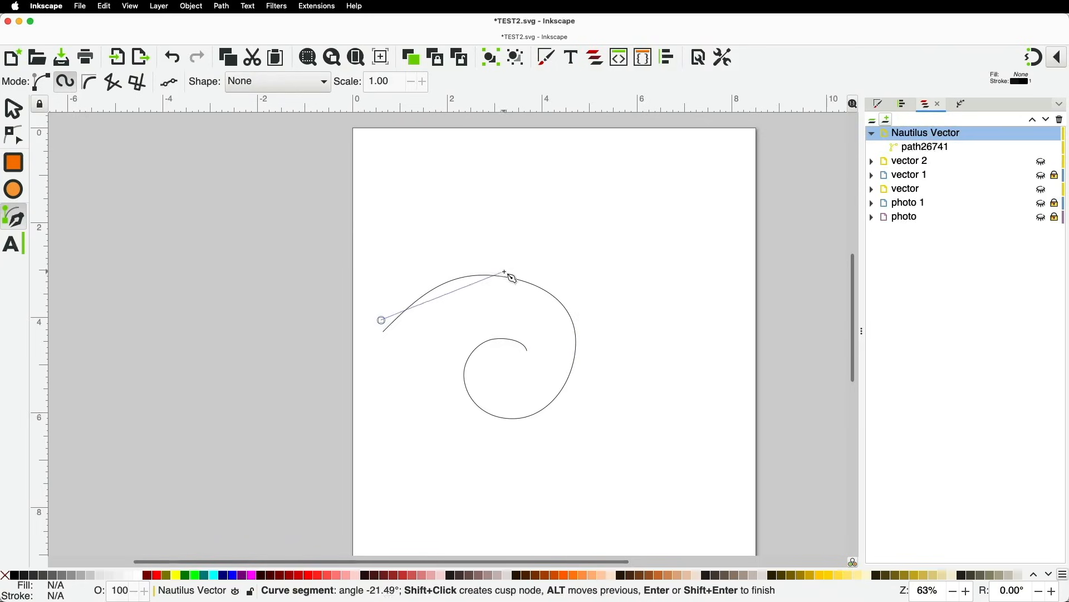
pyautogui.click(578, 360)
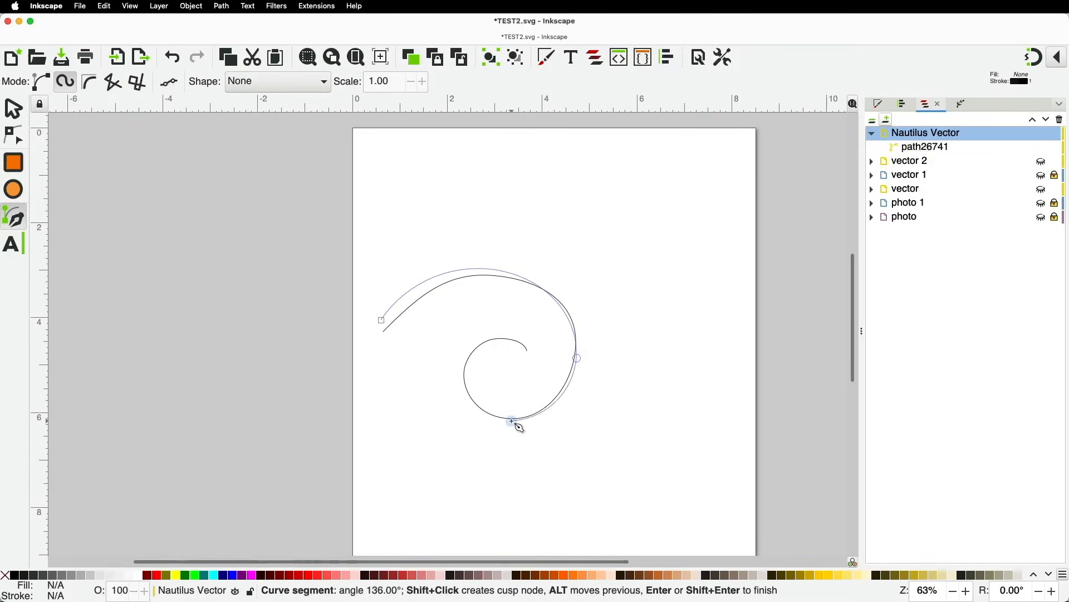
pyautogui.click(511, 421)
pyautogui.click(463, 378)
pyautogui.click(504, 343)
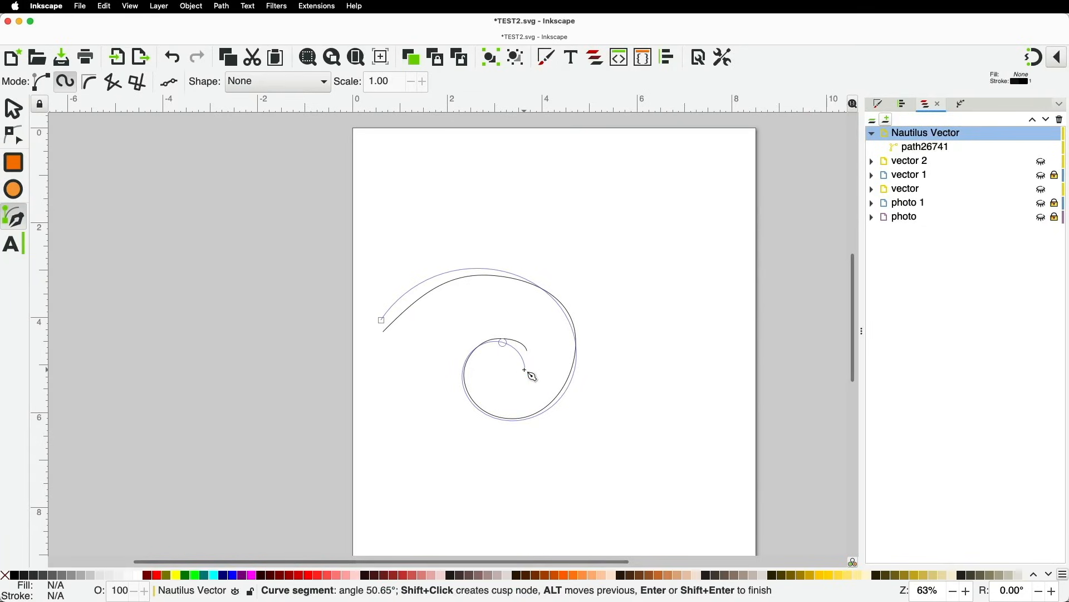
pyautogui.doubleClick(526, 371)
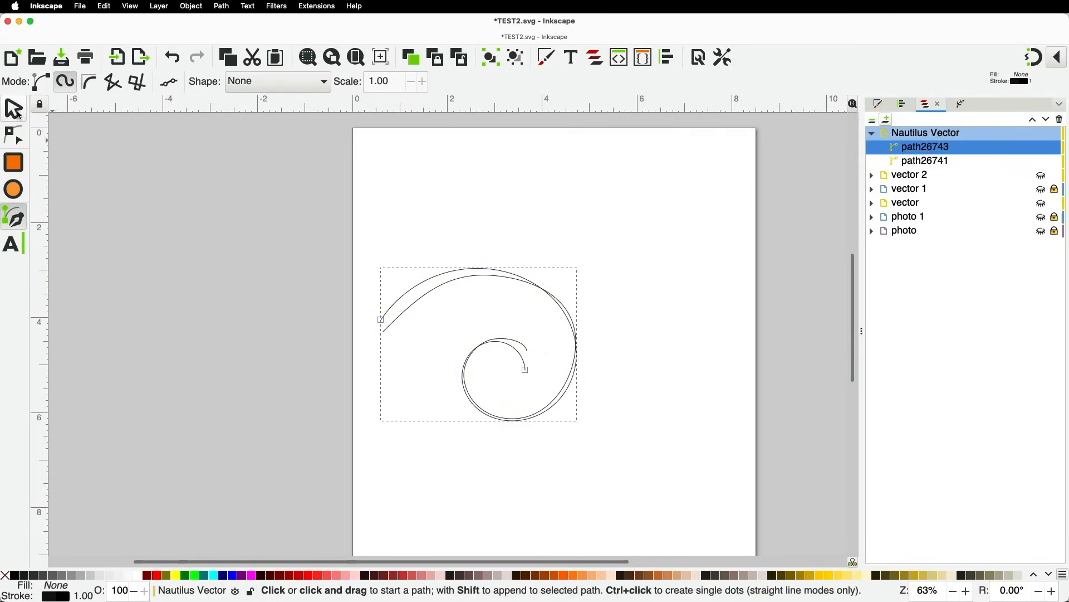
# Move the new Spiro spiral to the right of the original and deselect it
pyautogui.click(16, 111)
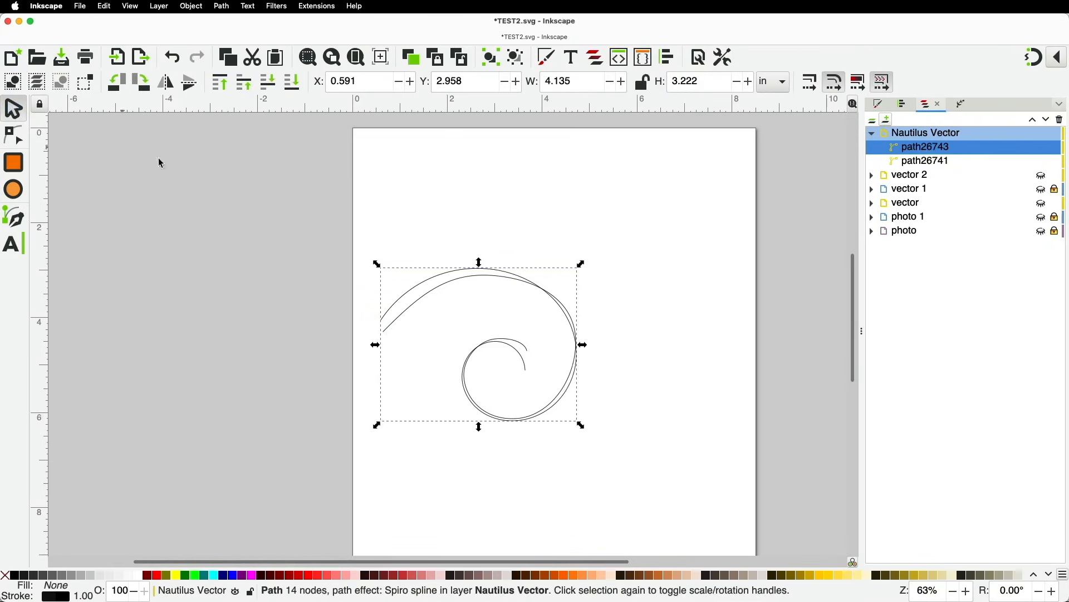
pyautogui.moveTo(396, 291); pyautogui.dragTo(625, 294)
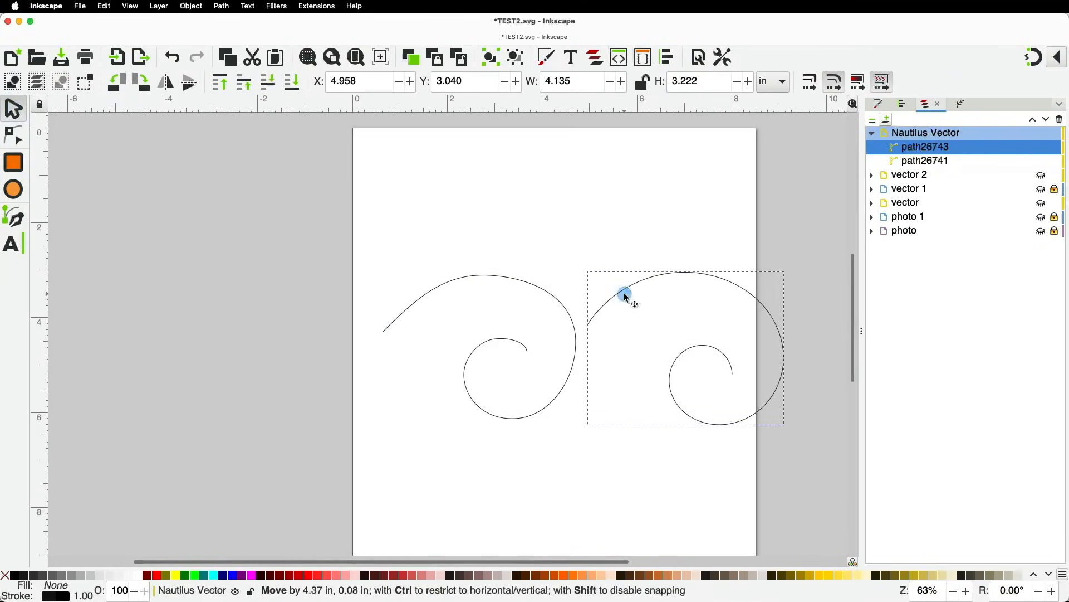
pyautogui.press('space')
pyautogui.click(493, 196)
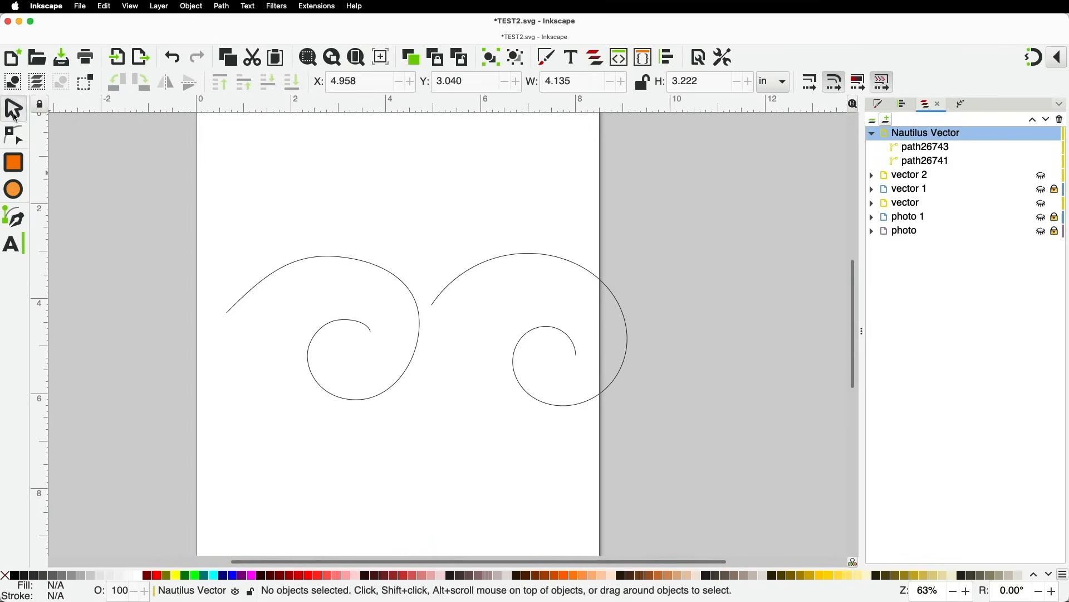
pyautogui.click(14, 136)
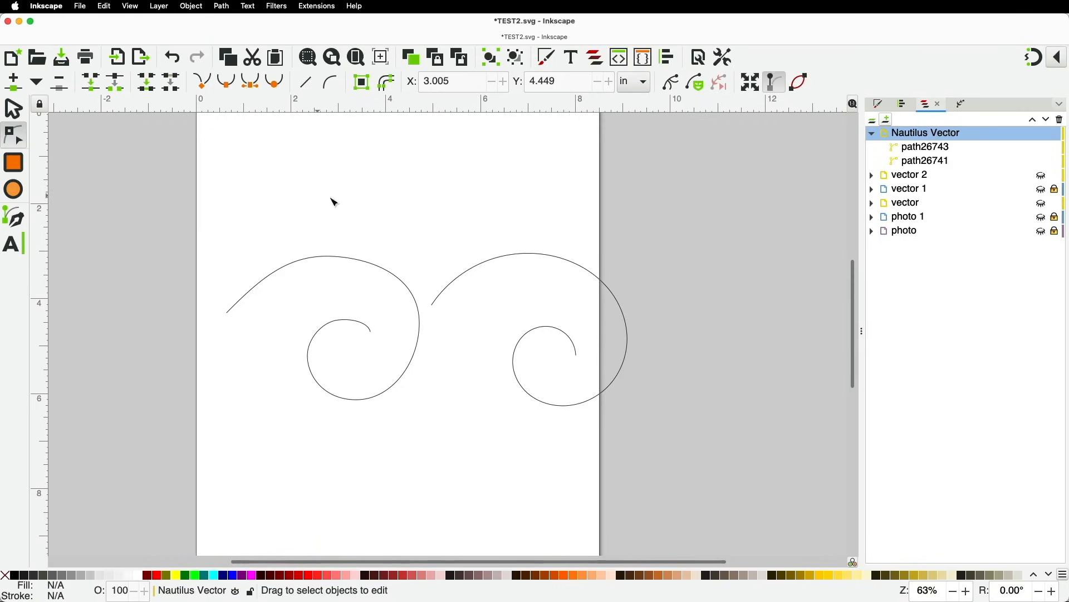
# Reposition the right spiral's top, side, bottom and inner nodes, then deselect it
pyautogui.click(523, 254)
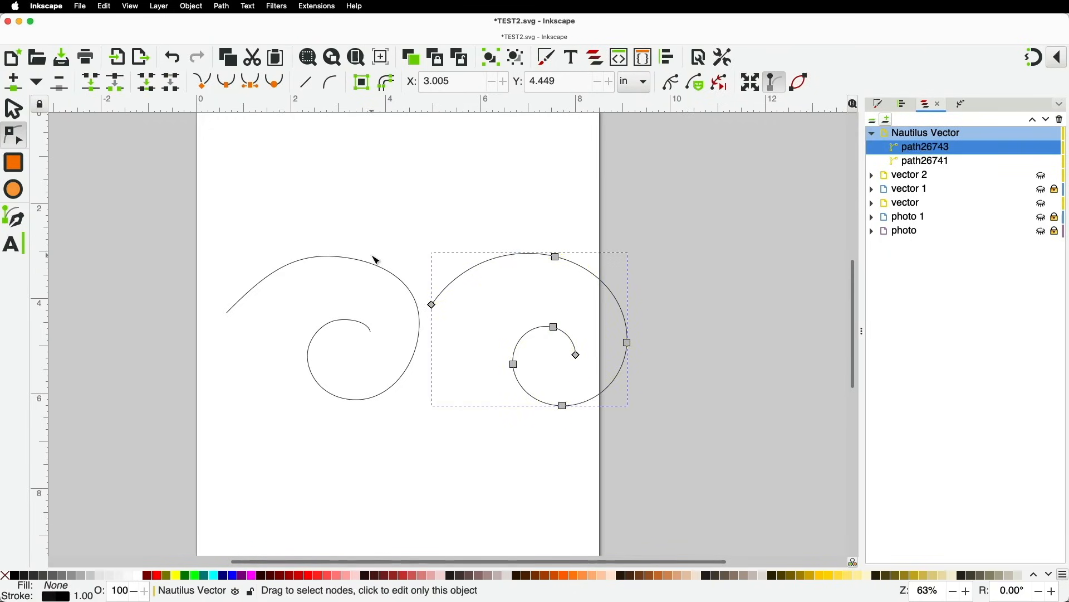
pyautogui.moveTo(556, 256); pyautogui.dragTo(530, 254)
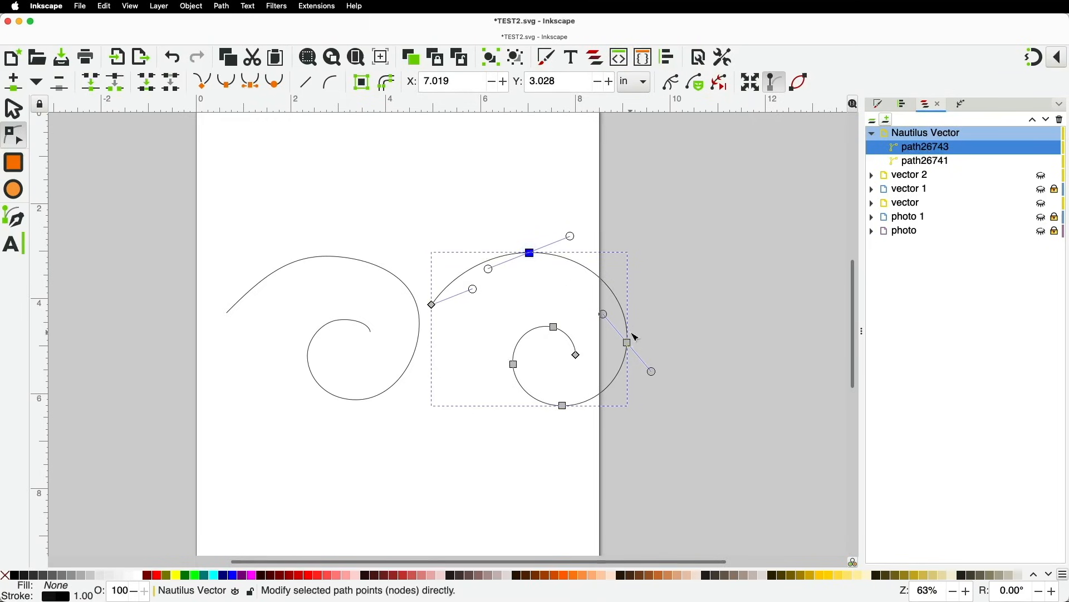
pyautogui.moveTo(628, 342)
pyautogui.mouseDown()
pyautogui.moveTo(638, 362)
pyautogui.moveTo(627, 343)
pyautogui.mouseUp()
pyautogui.moveTo(563, 406); pyautogui.dragTo(513, 349)
pyautogui.moveTo(647, 368); pyautogui.dragTo(638, 376)
pyautogui.moveTo(576, 355); pyautogui.dragTo(574, 353)
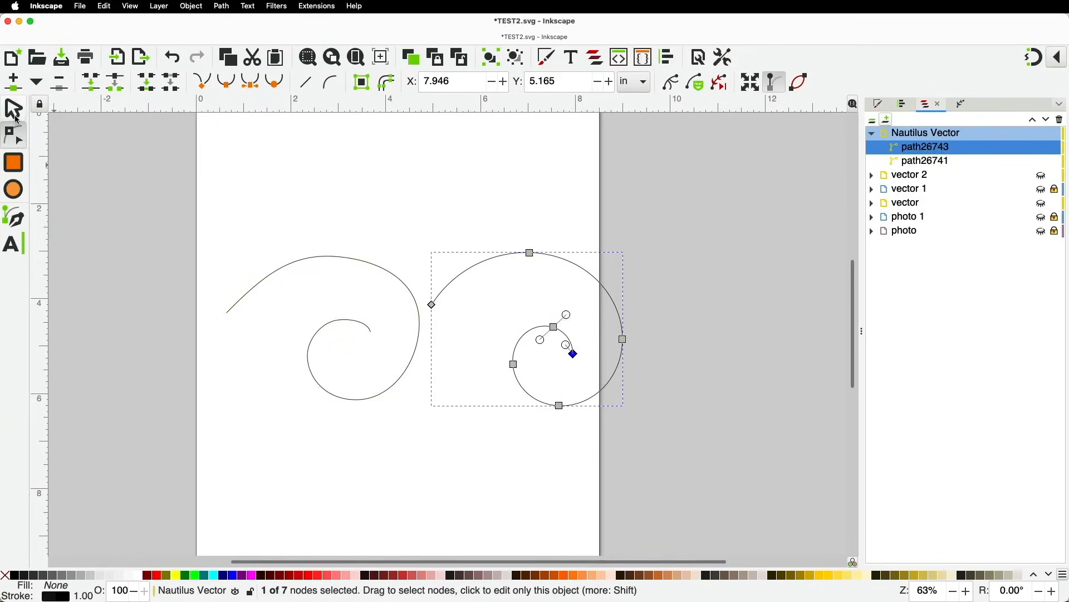
pyautogui.click(14, 109)
pyautogui.click(365, 174)
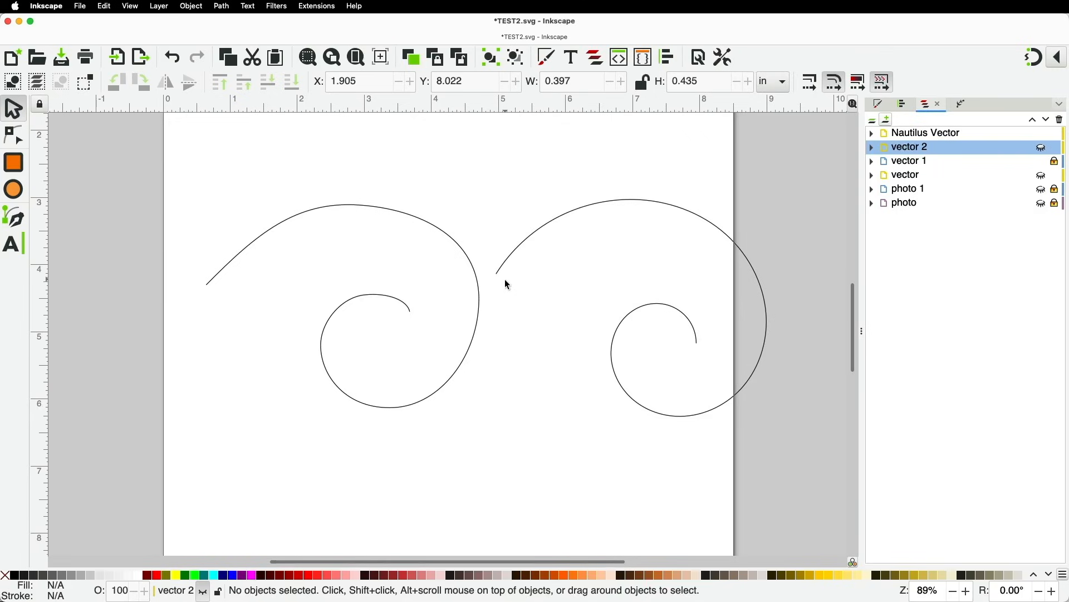
pyautogui.keyDown('ctrl'); pyautogui.scroll(3, 503, 302); pyautogui.keyUp('ctrl')
pyautogui.keyDown('ctrl'); pyautogui.scroll(-5, 503, 302); pyautogui.keyUp('ctrl')
pyautogui.keyDown('ctrl'); pyautogui.scroll(3, 506, 308); pyautogui.keyUp('ctrl')
pyautogui.keyDown('ctrl'); pyautogui.scroll(-3, 507, 307); pyautogui.keyUp('ctrl')
pyautogui.keyDown('ctrl'); pyautogui.scroll(2, 507, 308); pyautogui.keyUp('ctrl')
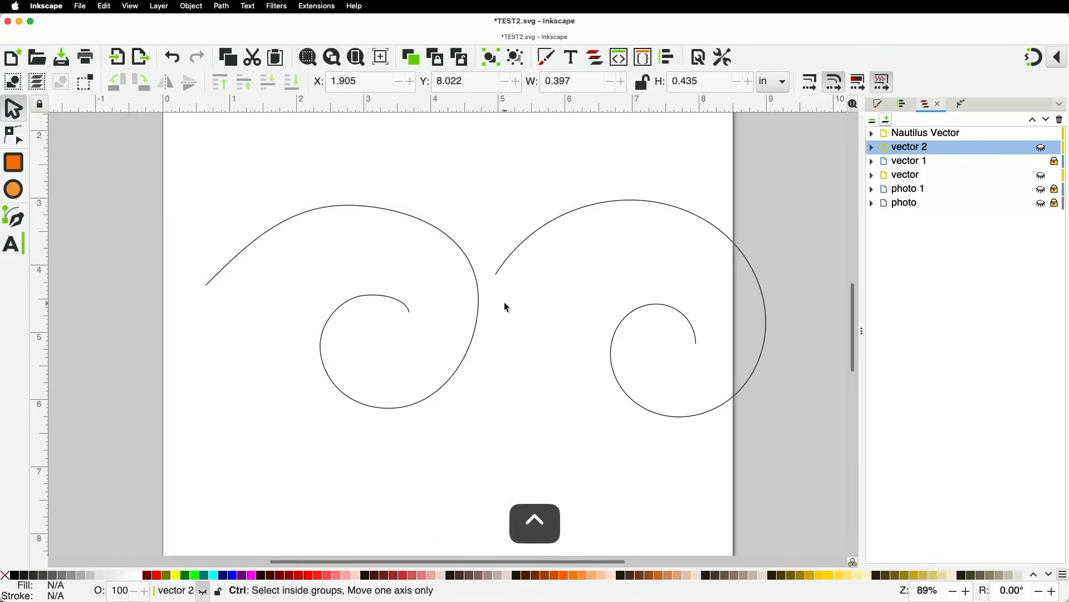
pyautogui.press('space')
pyautogui.moveTo(505, 303)
pyautogui.mouseDown()
pyautogui.moveTo(551, 325)
pyautogui.moveTo(452, 329)
pyautogui.moveTo(523, 356)
pyautogui.moveTo(496, 301)
pyautogui.moveTo(561, 353)
pyautogui.moveTo(483, 288)
pyautogui.moveTo(507, 287)
pyautogui.moveTo(509, 269)
pyautogui.moveTo(501, 284)
pyautogui.moveTo(520, 305)
pyautogui.moveTo(504, 336)
pyautogui.moveTo(512, 321)
pyautogui.moveTo(499, 320)
pyautogui.moveTo(509, 327)
pyautogui.mouseUp()
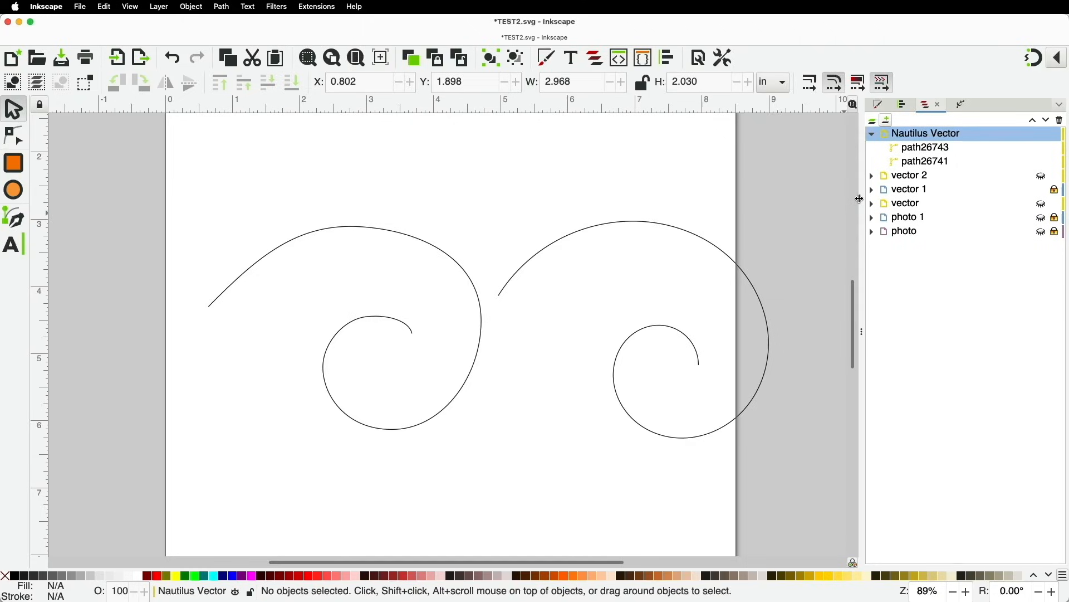
# Select path26743 under Nautilus Vector in the Layers and Objects panel
pyautogui.click(880, 107)
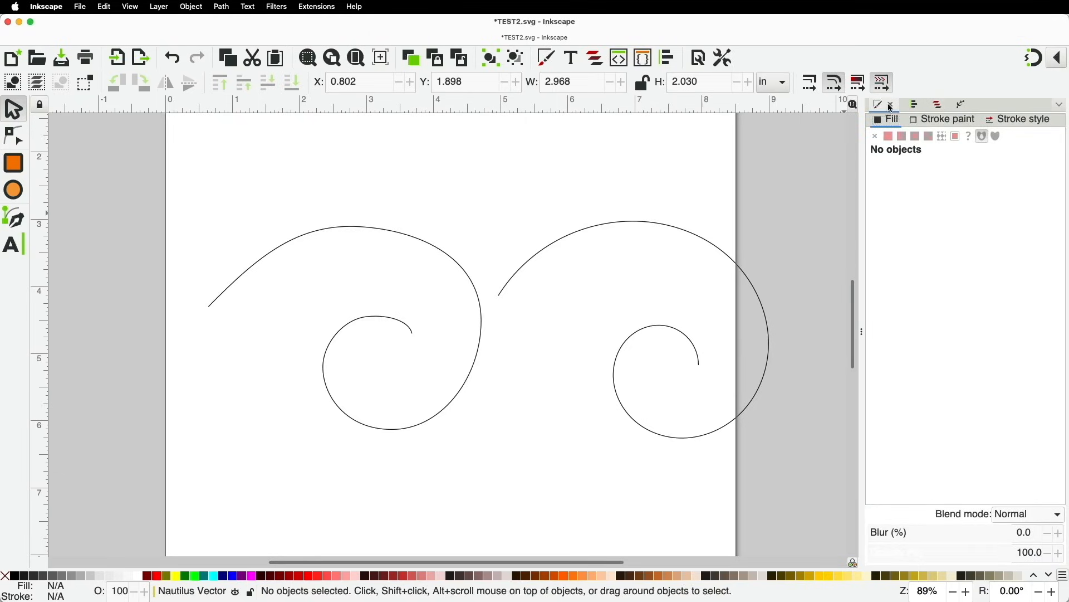
pyautogui.click(914, 105)
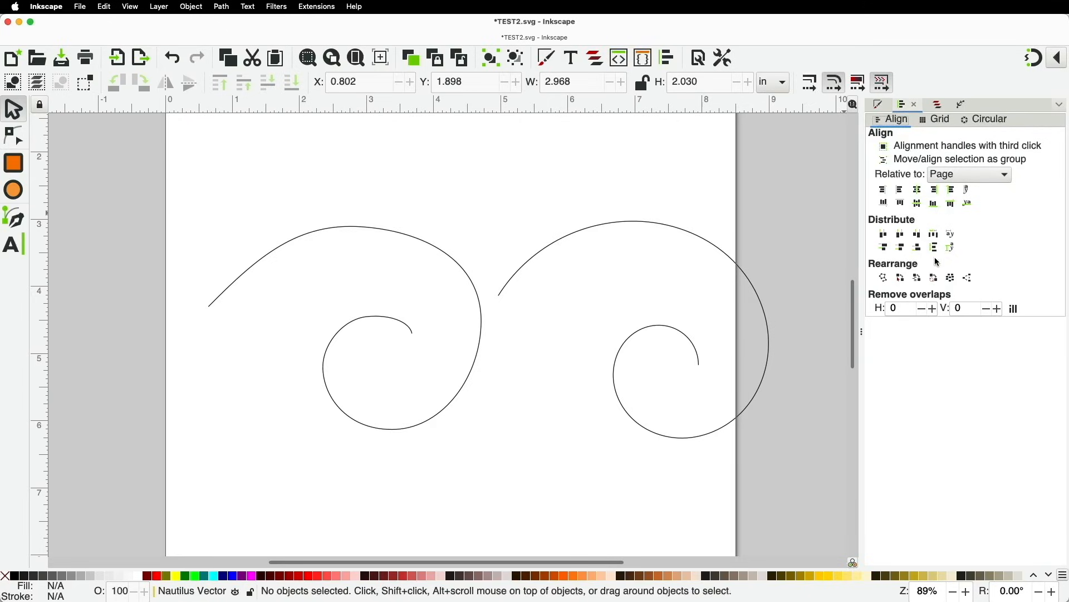
pyautogui.click(941, 107)
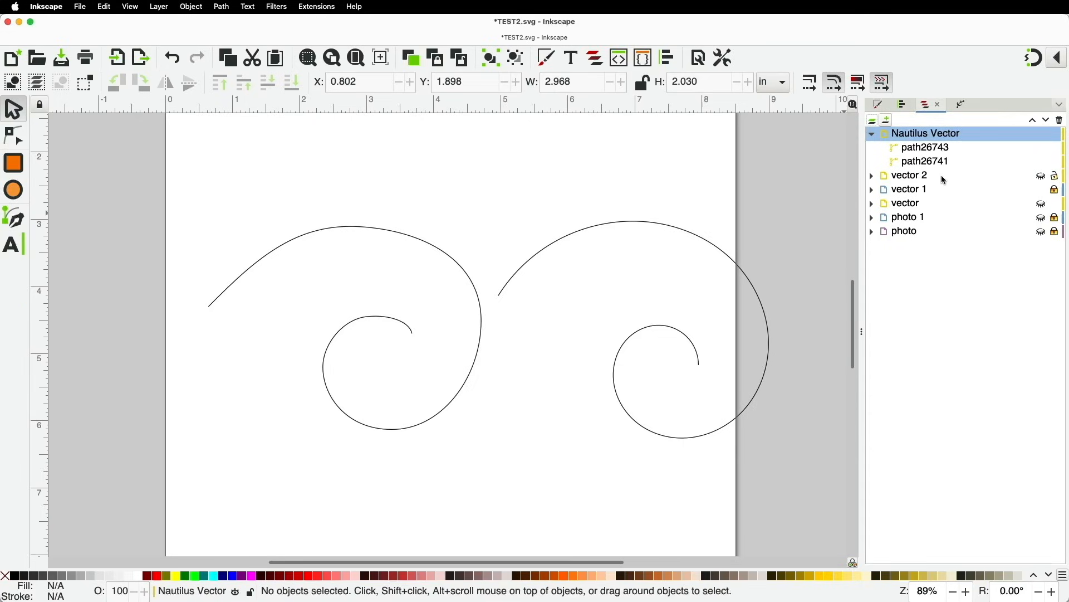
pyautogui.click(934, 151)
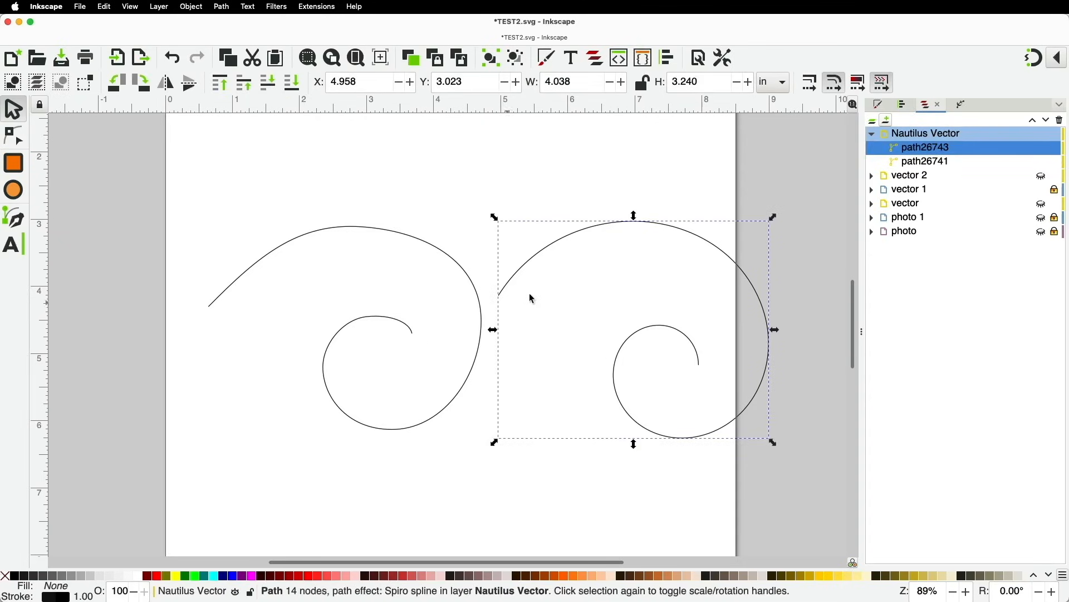
# Show the right spiral's single Spiro spline effect in the Path Effects panel
pyautogui.click(958, 109)
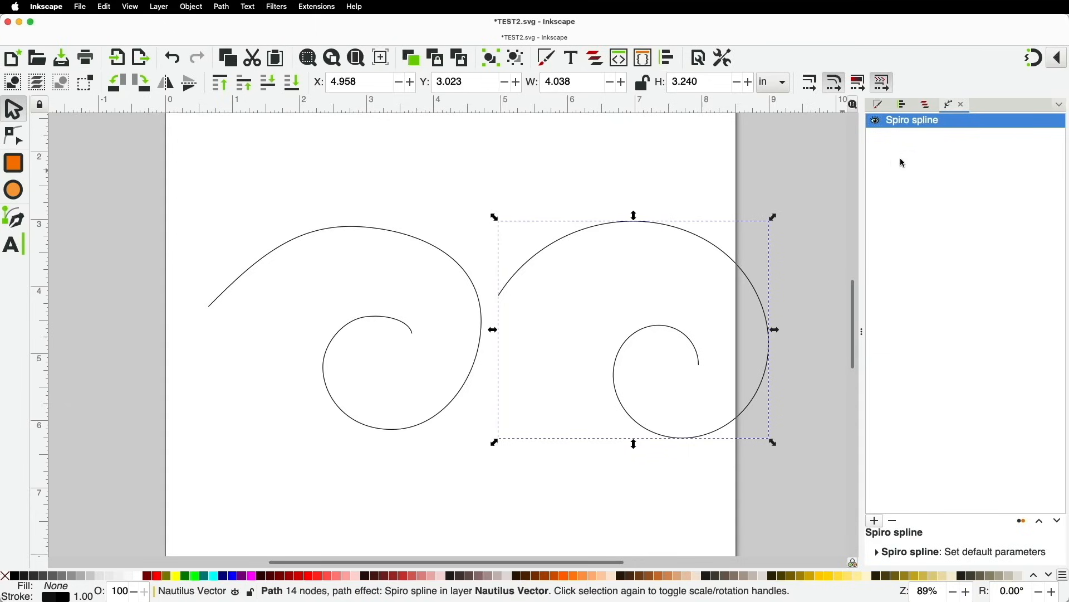
pyautogui.click(1062, 107)
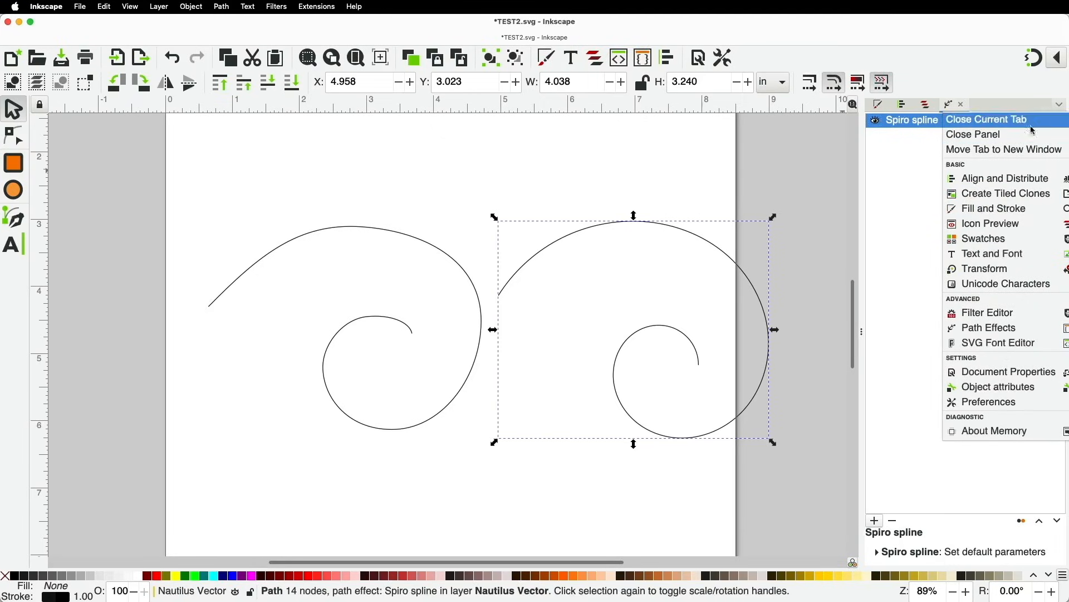
pyautogui.click(1058, 108)
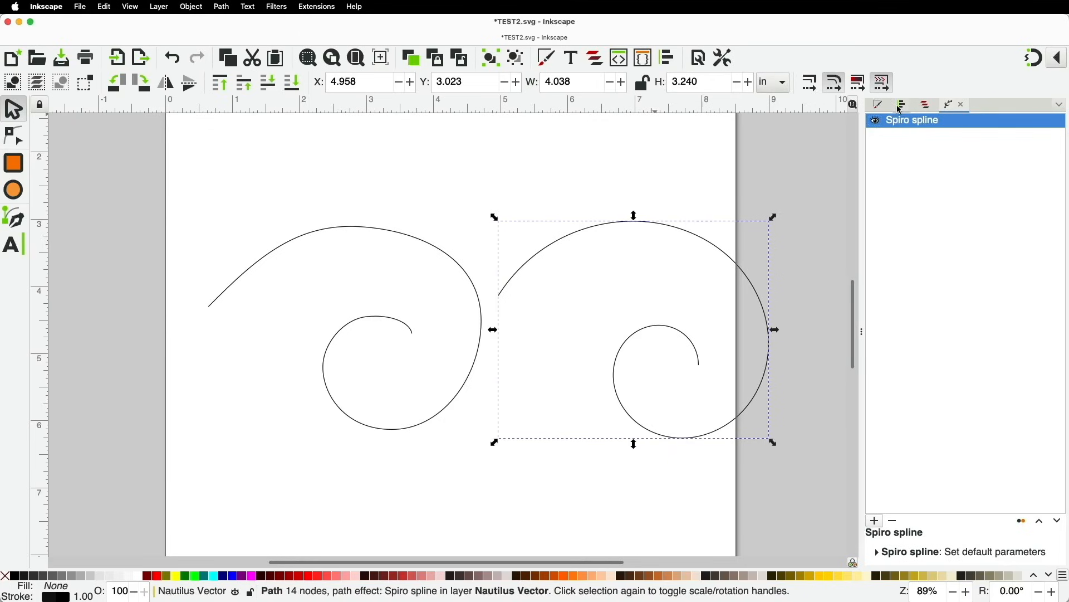
# Display the right spiral's Fill and Stroke panel, showing its fill set to no paint
pyautogui.click(550, 64)
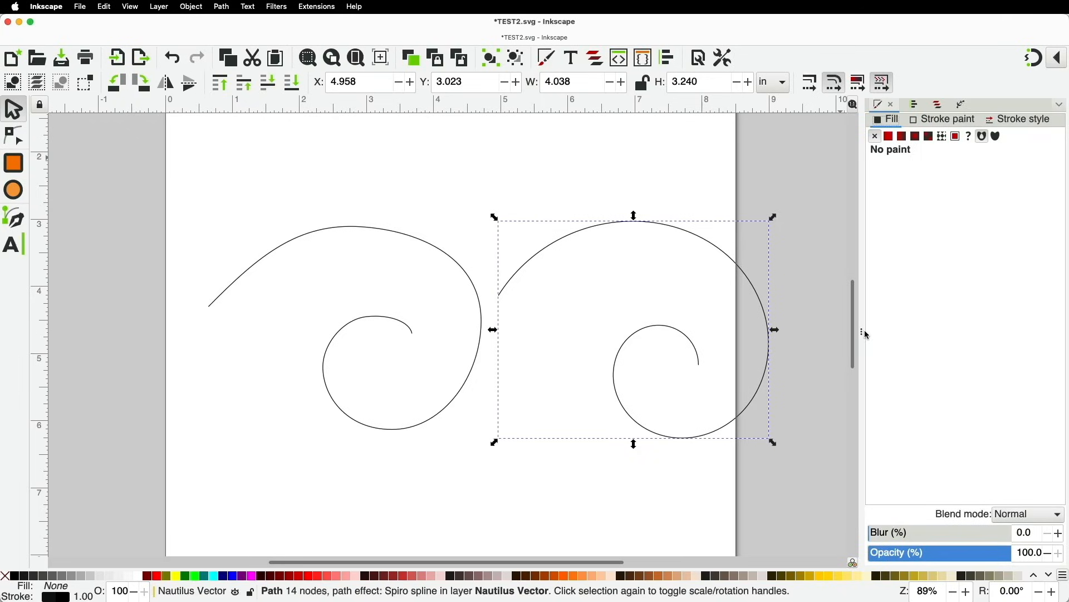
pyautogui.moveTo(864, 331); pyautogui.dragTo(1008, 315)
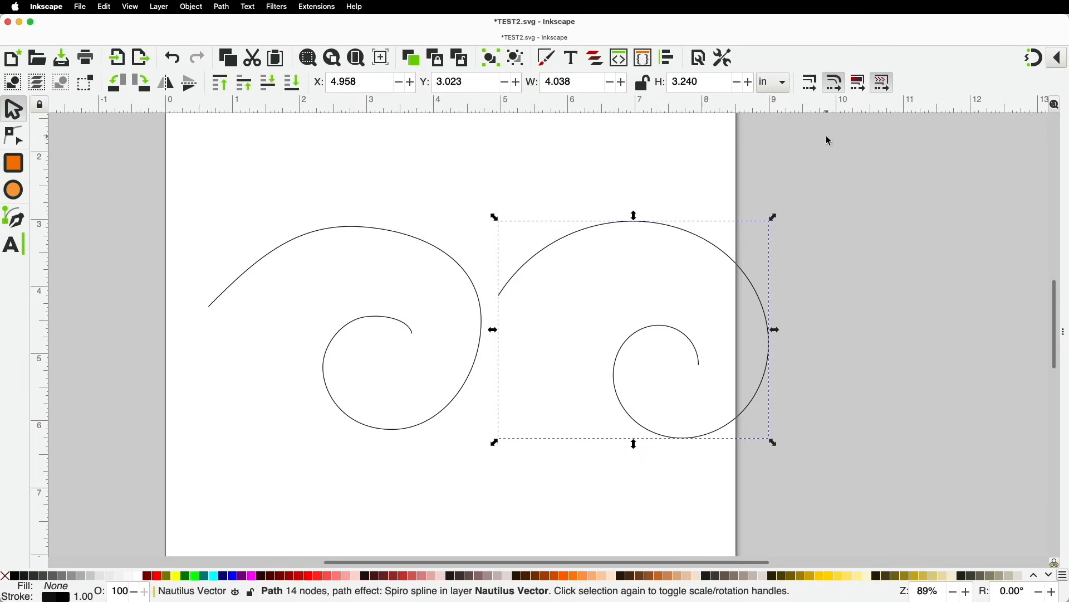
pyautogui.click(1063, 334)
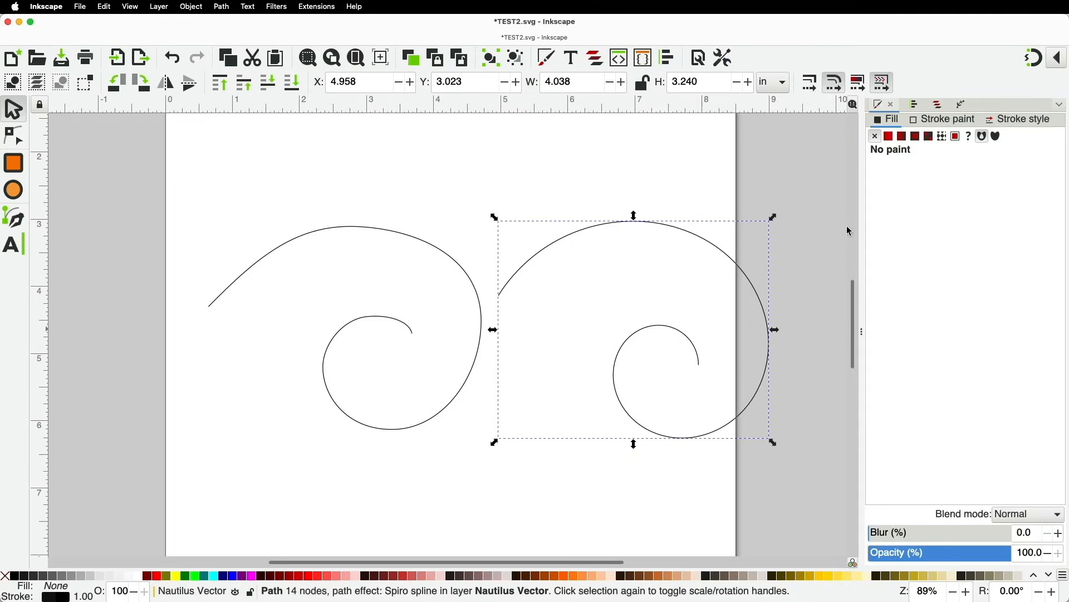
pyautogui.moveTo(860, 297); pyautogui.dragTo(1058, 295)
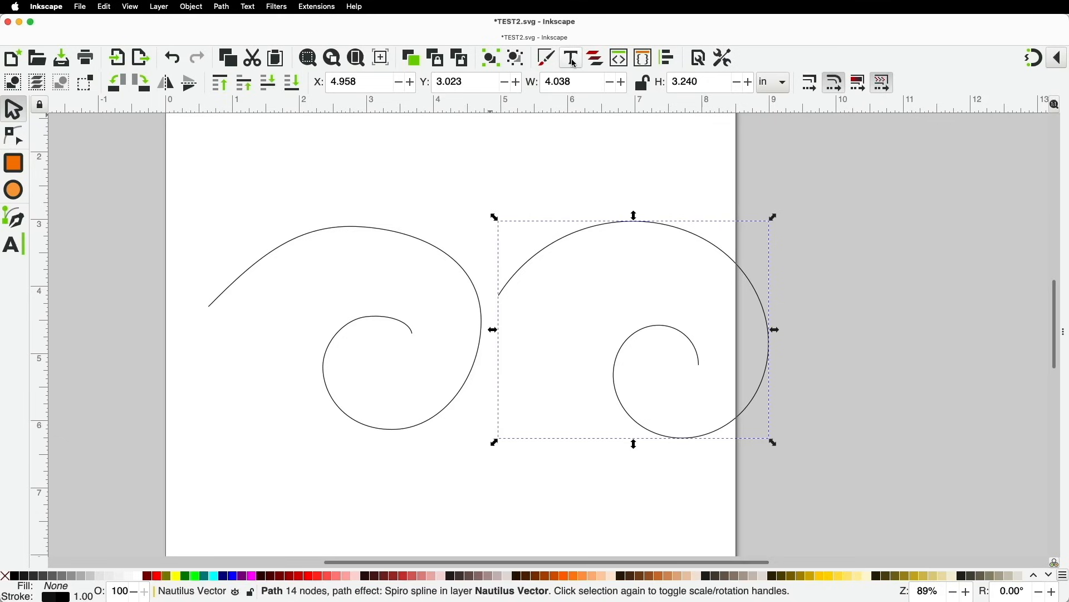
pyautogui.click(549, 59)
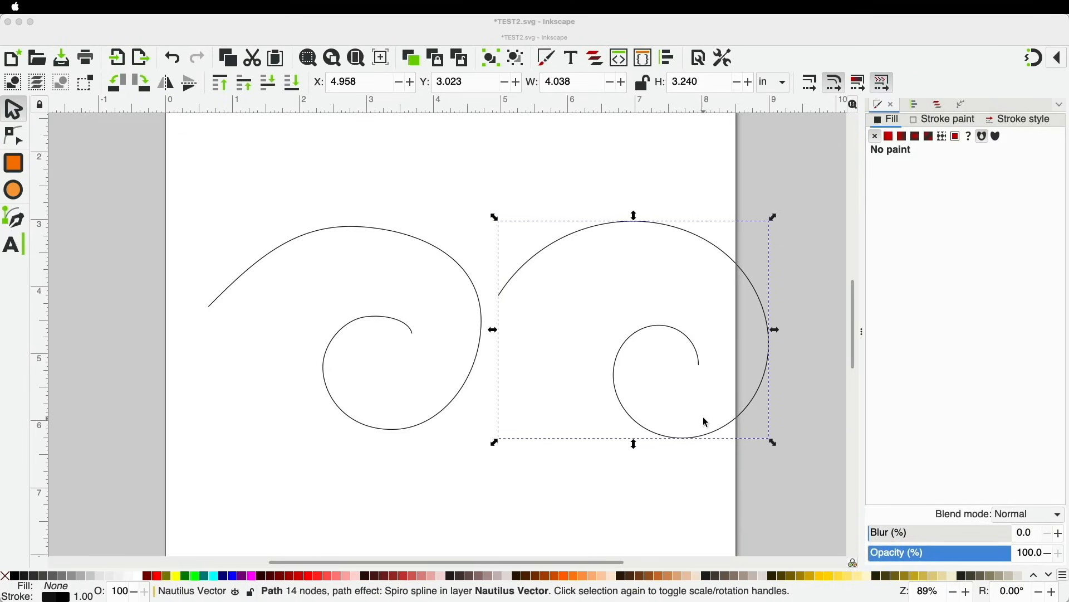
# Shift the right spiral closer to the left one and scale it to about 4.274 × 3.429 in
pyautogui.click(245, 203)
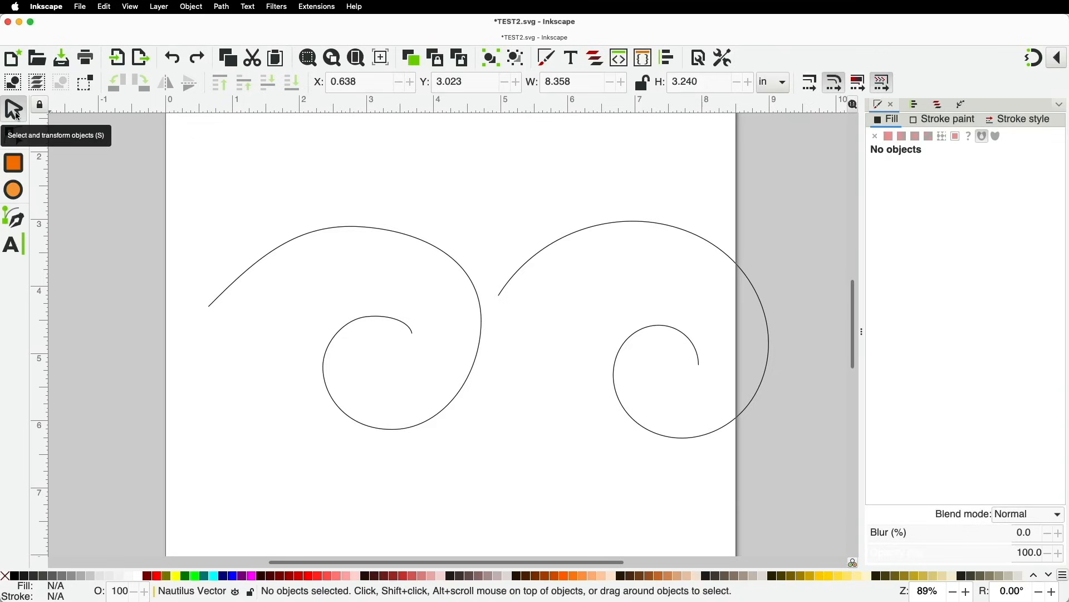
pyautogui.click(547, 253)
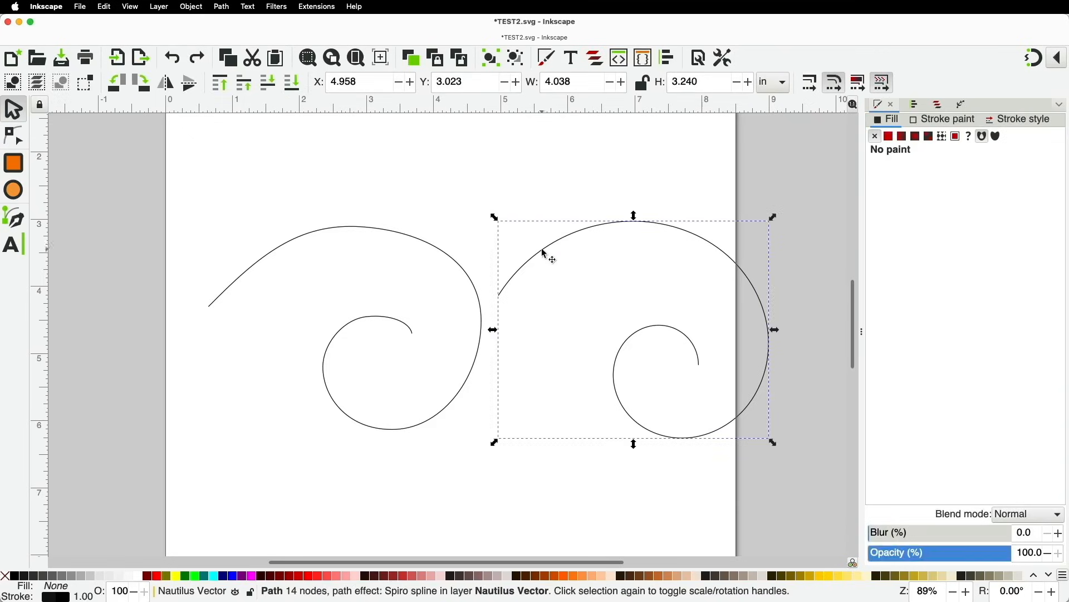
pyautogui.moveTo(555, 243); pyautogui.dragTo(565, 262)
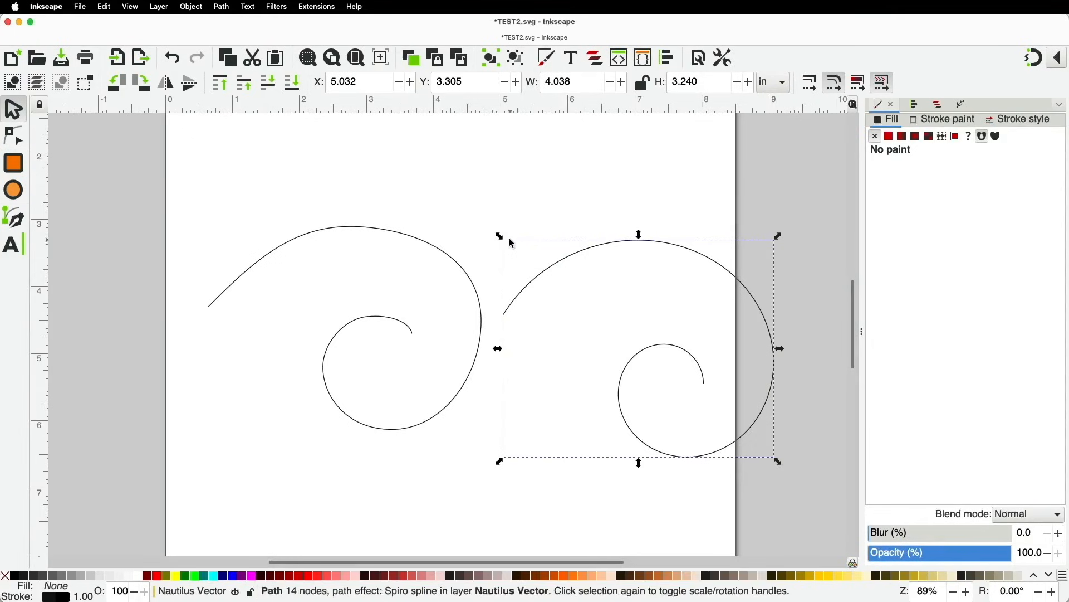
pyautogui.moveTo(499, 237)
pyautogui.mouseDown()
pyautogui.moveTo(606, 311)
pyautogui.moveTo(456, 222)
pyautogui.moveTo(585, 299)
pyautogui.moveTo(508, 253)
pyautogui.moveTo(542, 284)
pyautogui.moveTo(568, 363)
pyautogui.moveTo(539, 295)
pyautogui.moveTo(551, 351)
pyautogui.moveTo(504, 241)
pyautogui.moveTo(484, 223)
pyautogui.mouseUp()
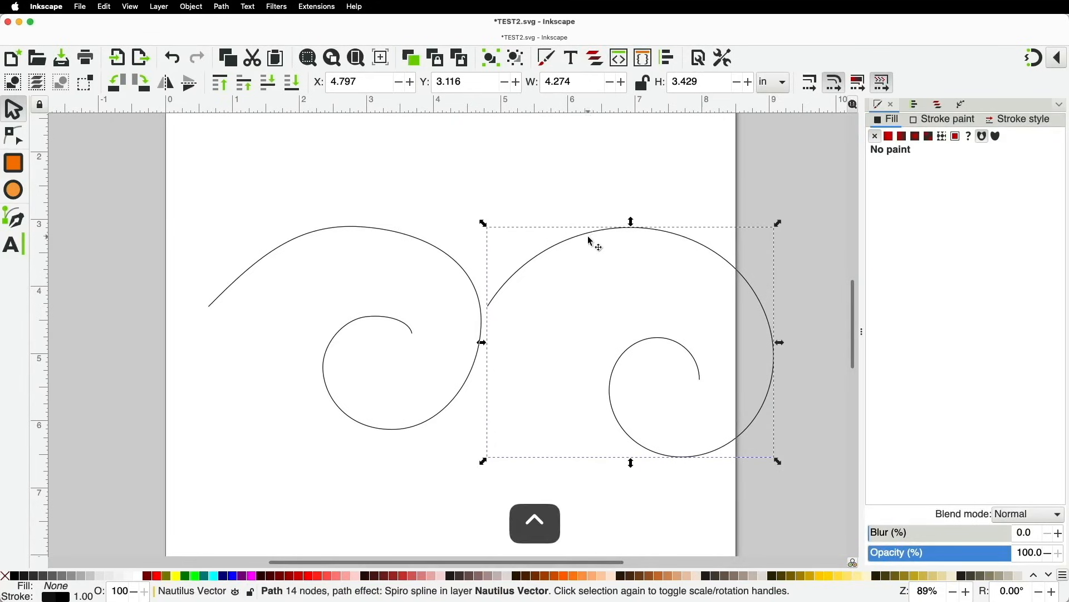
# Tilt the right spiral slightly around its left end and nudge it to X 5.035, Y 2.965
pyautogui.click(586, 239)
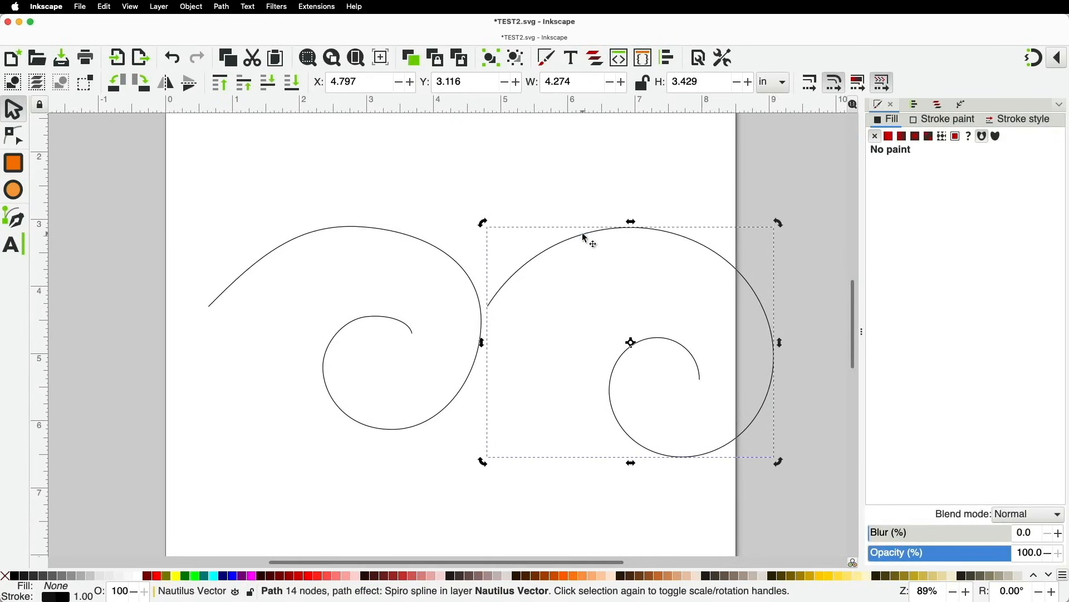
pyautogui.moveTo(780, 223); pyautogui.dragTo(679, 190)
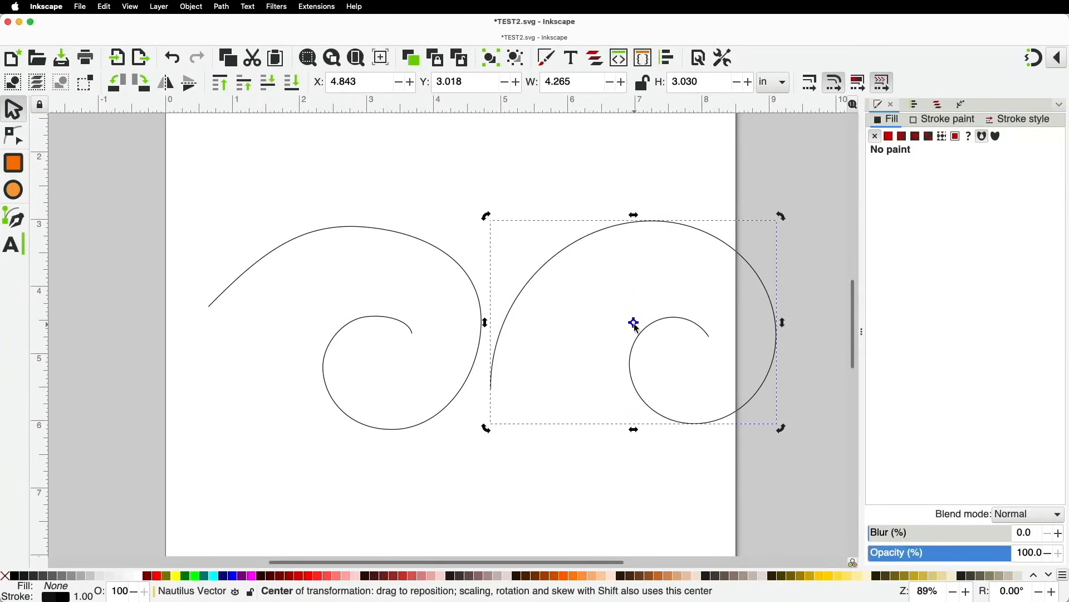
pyautogui.moveTo(636, 326); pyautogui.dragTo(492, 371)
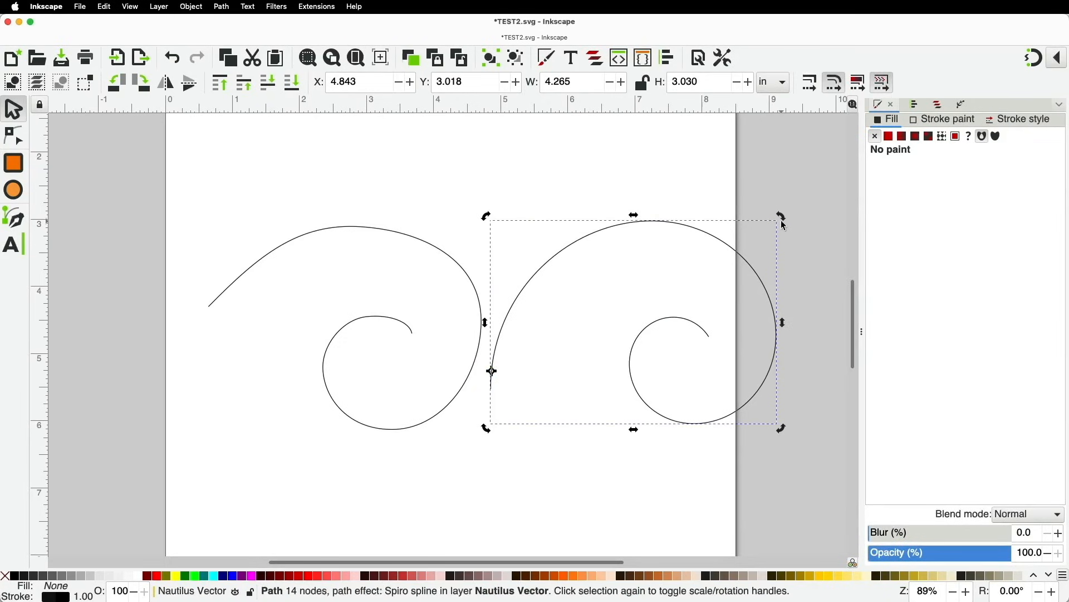
pyautogui.moveTo(785, 218); pyautogui.dragTo(641, 312)
pyautogui.moveTo(580, 279)
pyautogui.mouseDown()
pyautogui.moveTo(535, 268)
pyautogui.moveTo(567, 264)
pyautogui.mouseUp()
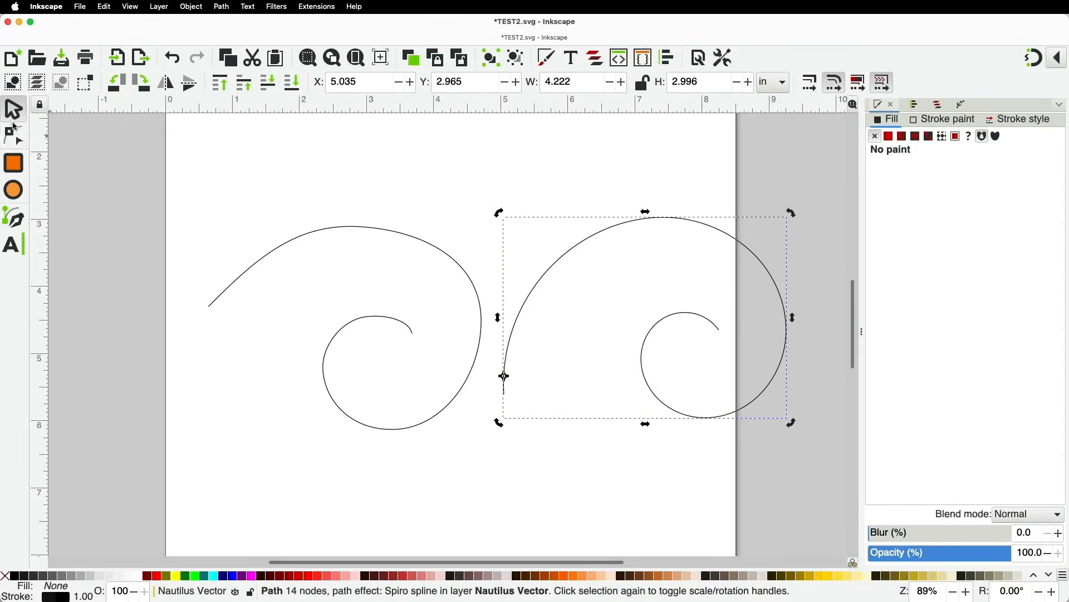
# Drag the right spiral's inner end nodes to lower and round its curl, undoing a four-node move
pyautogui.click(17, 140)
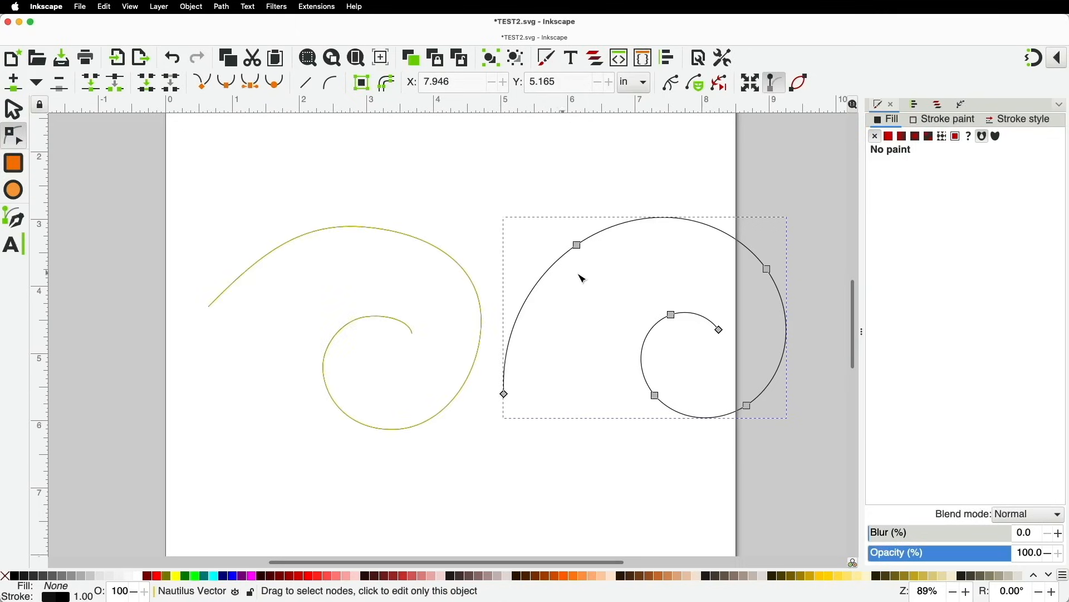
pyautogui.moveTo(719, 330); pyautogui.dragTo(728, 362)
pyautogui.moveTo(672, 314); pyautogui.dragTo(681, 323)
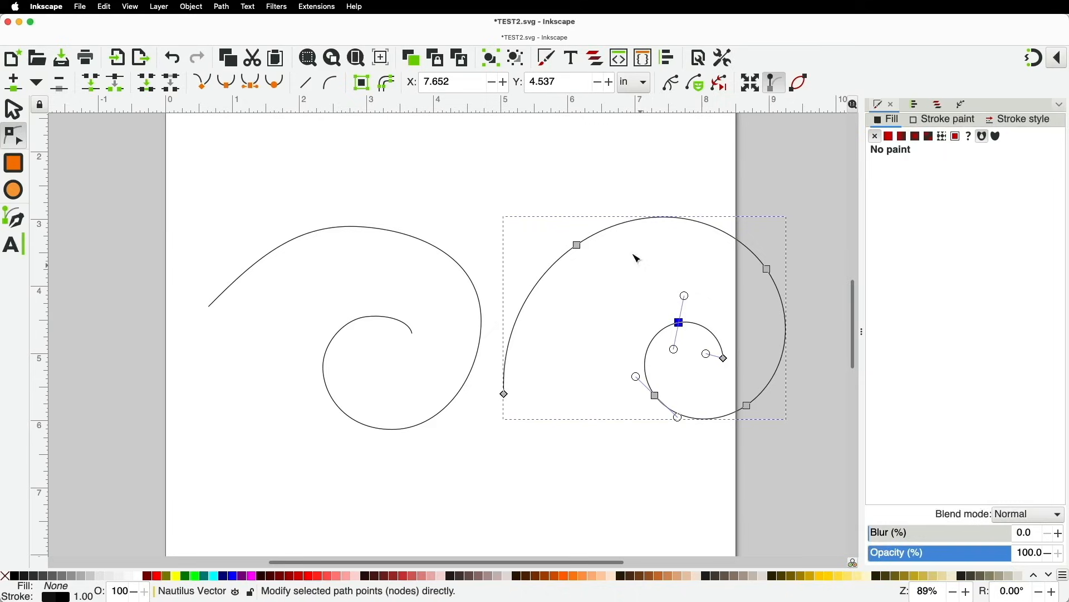
pyautogui.moveTo(533, 190); pyautogui.dragTo(791, 372)
pyautogui.moveTo(770, 270); pyautogui.dragTo(752, 250)
pyautogui.press('super+z')
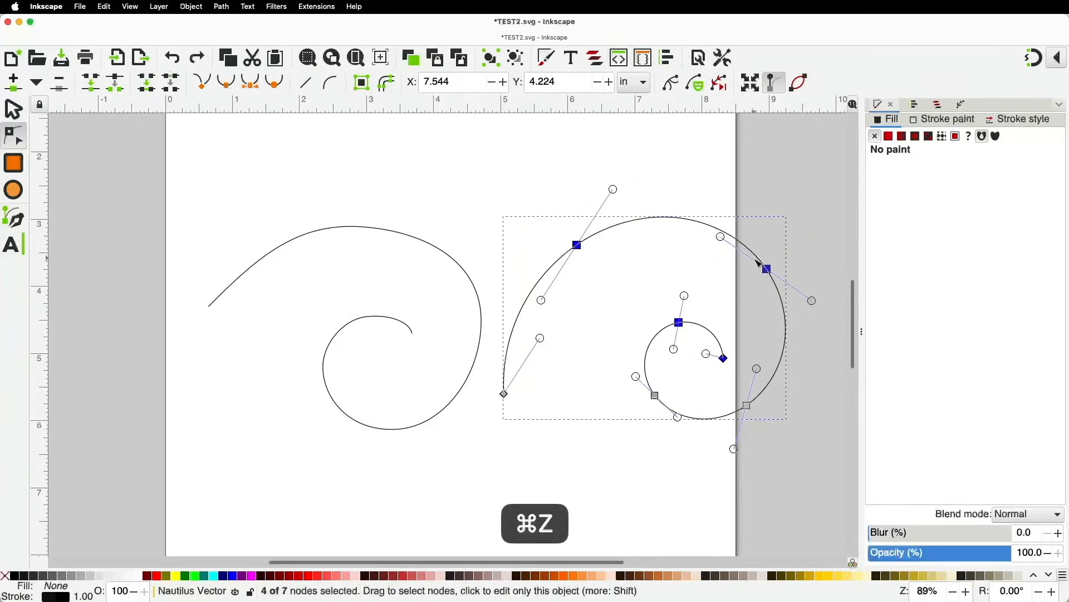
pyautogui.press('Escape')
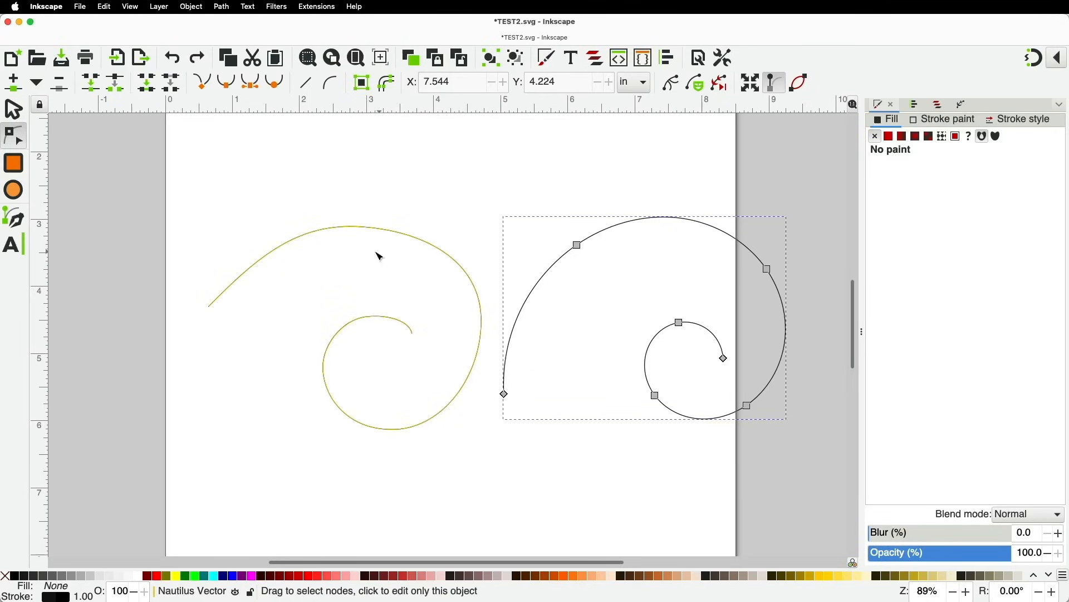
pyautogui.click(10, 222)
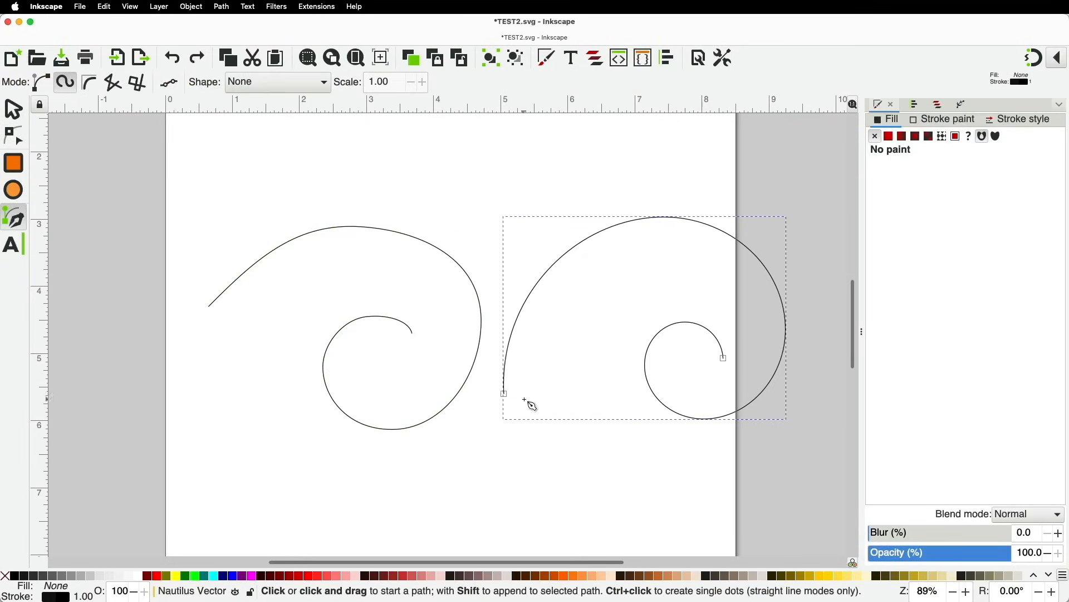
# Continue the right spiral from its outer end into a smaller inward curl with four Spiro points
pyautogui.click(505, 396)
pyautogui.click(570, 477)
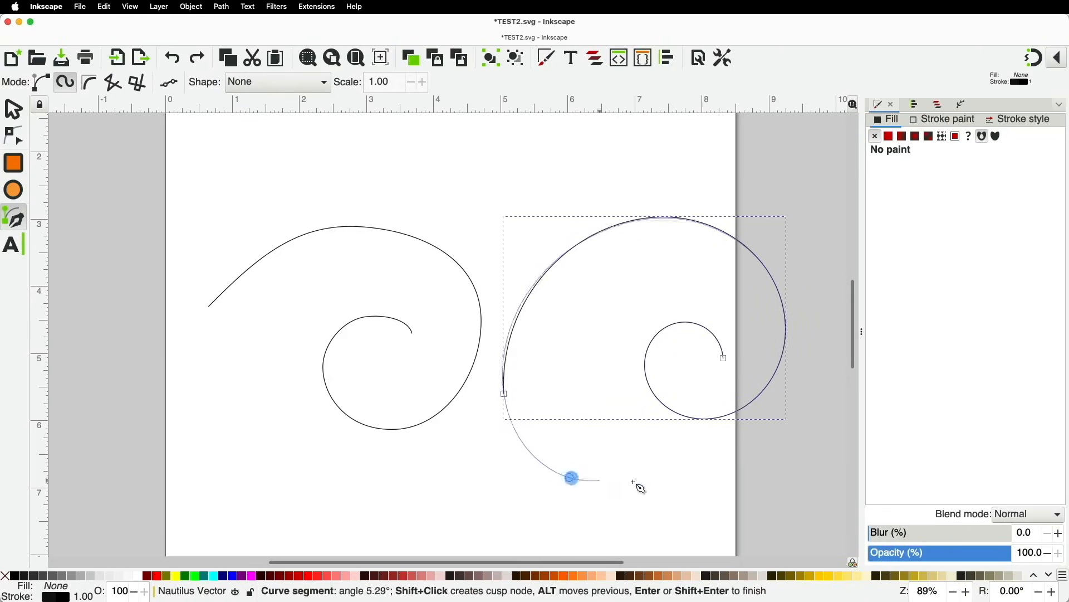
pyautogui.click(664, 432)
pyautogui.click(619, 378)
pyautogui.click(595, 409)
pyautogui.click(595, 408)
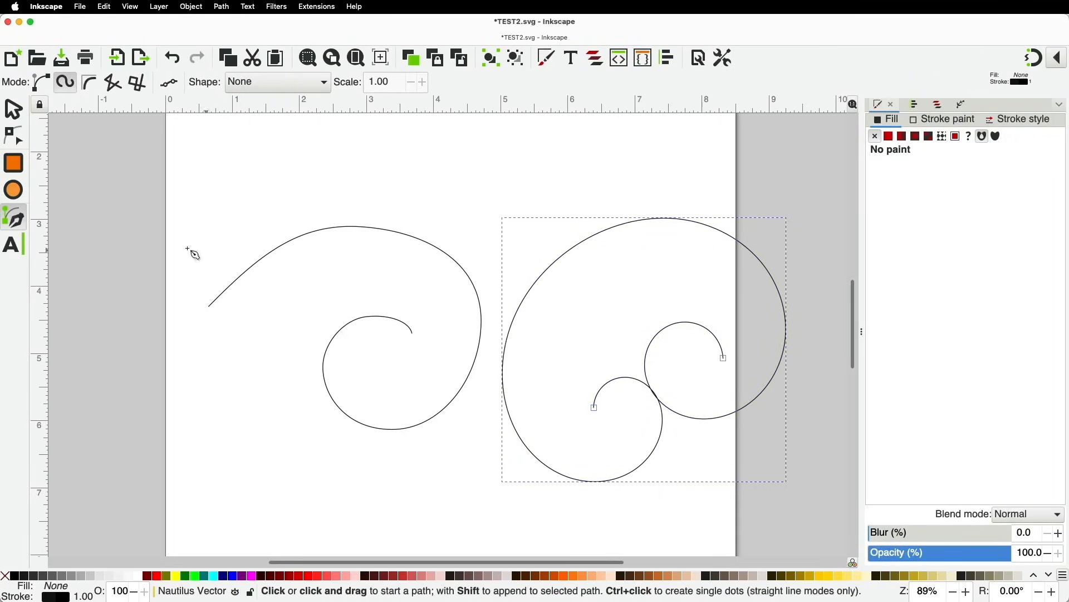
# Insert a node at the top of the right spiral's outer loop and pull it upward to bulge the curve
pyautogui.click(14, 137)
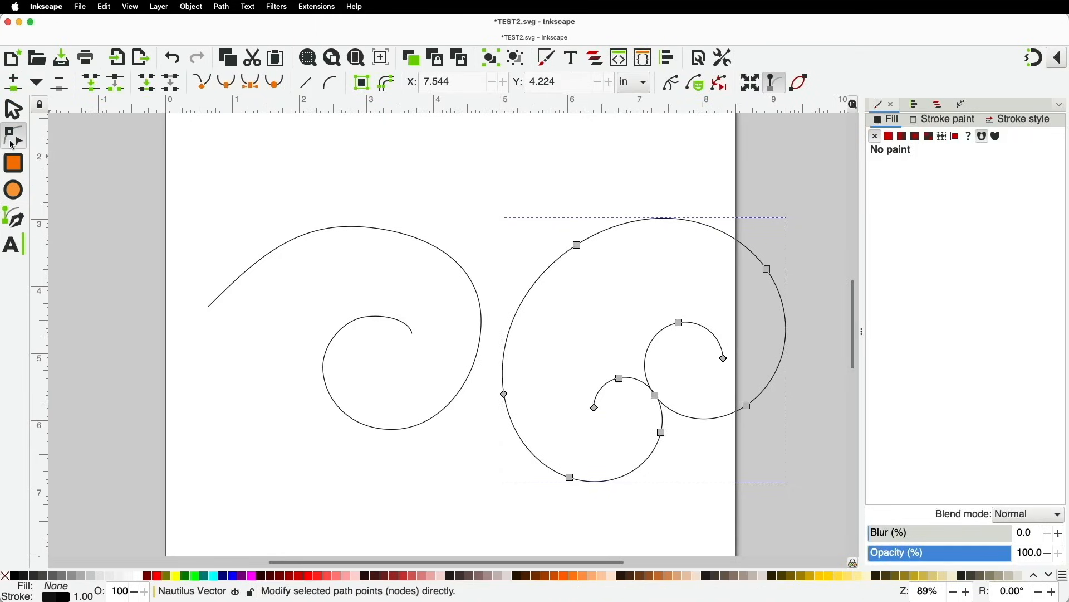
pyautogui.moveTo(577, 245)
pyautogui.mouseDown()
pyautogui.moveTo(555, 233)
pyautogui.moveTo(558, 243)
pyautogui.mouseUp()
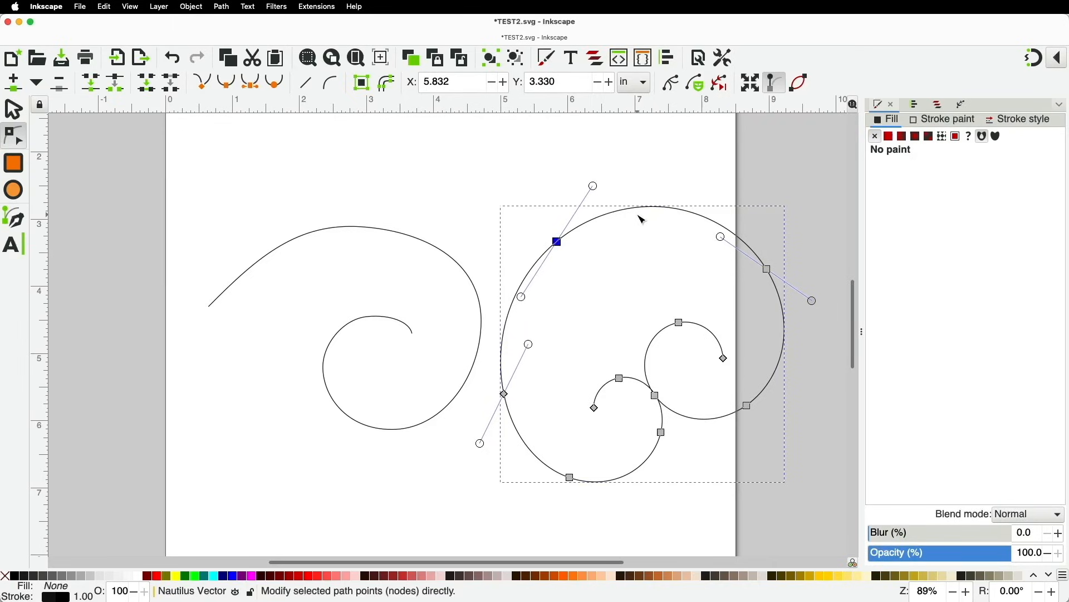
pyautogui.keyDown('shift'); pyautogui.click(769, 270); pyautogui.keyUp('shift')
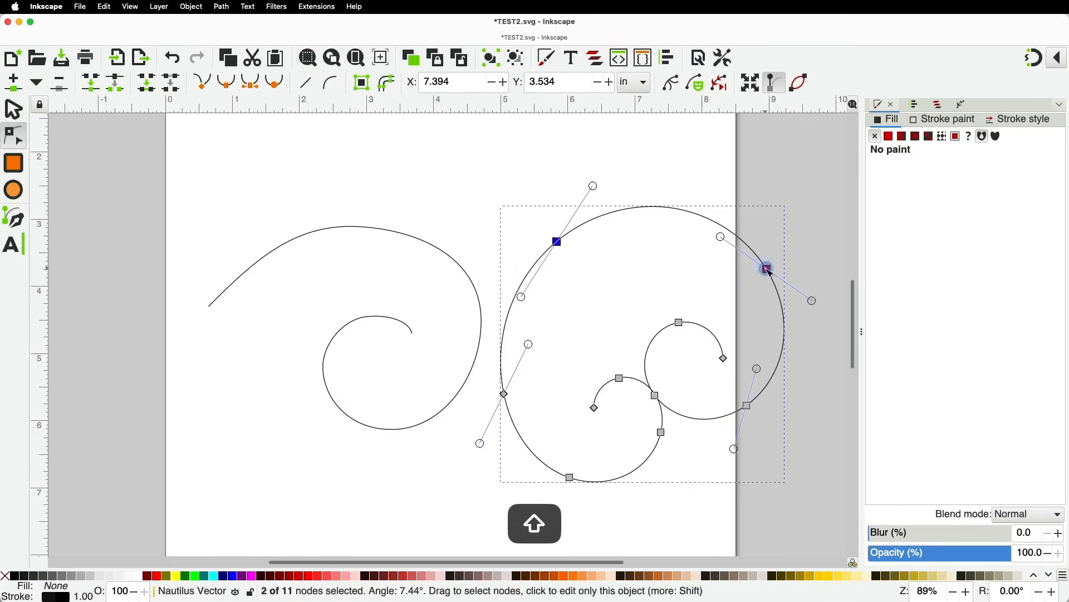
pyautogui.click(15, 85)
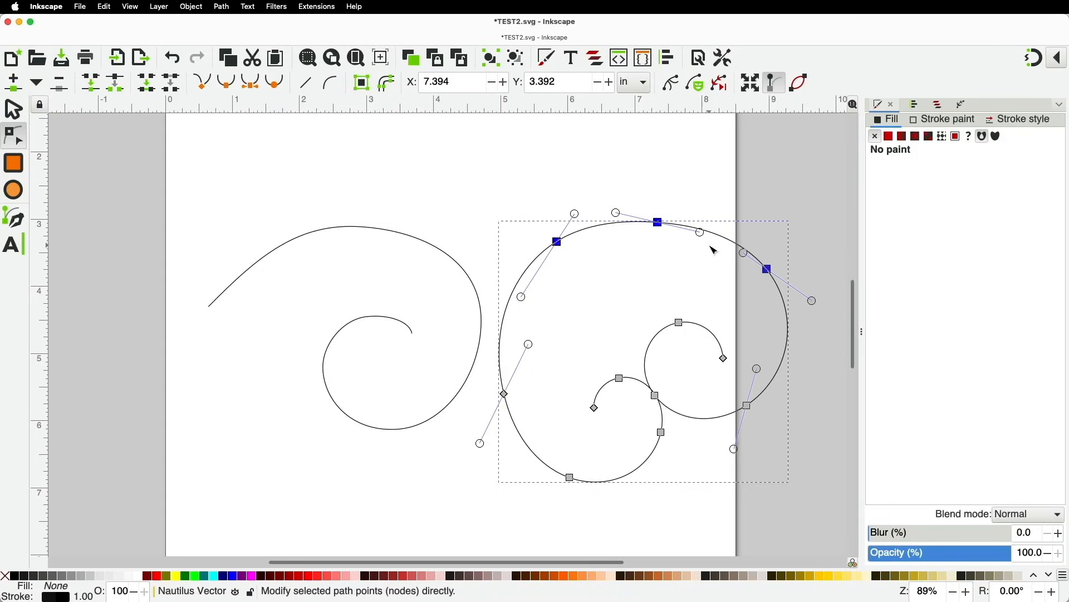
pyautogui.click(668, 265)
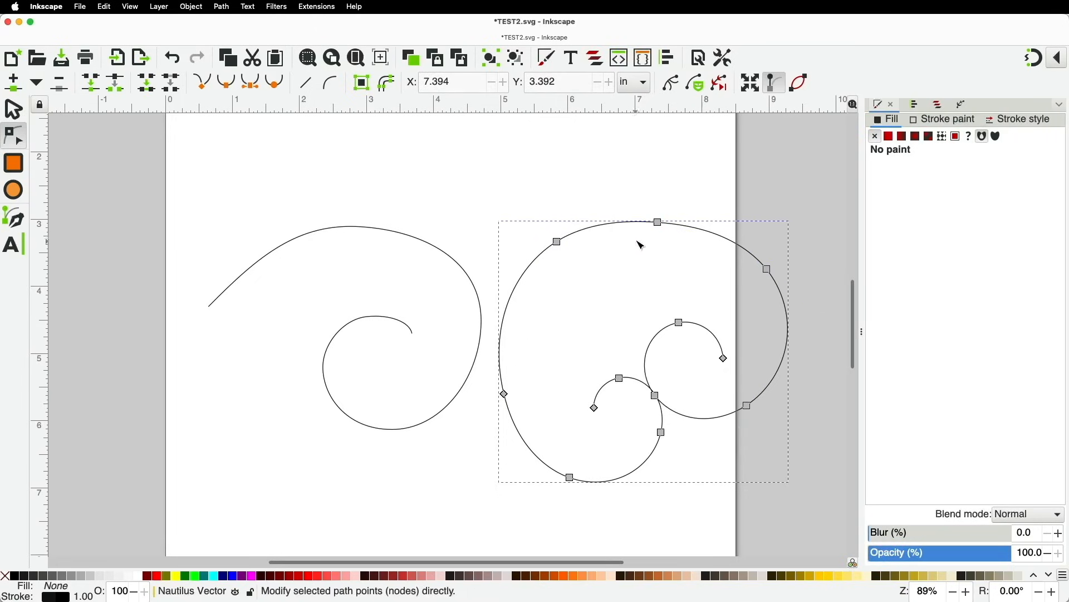
pyautogui.moveTo(659, 222)
pyautogui.mouseDown()
pyautogui.moveTo(689, 200)
pyautogui.moveTo(678, 218)
pyautogui.moveTo(674, 208)
pyautogui.mouseUp()
pyautogui.click(684, 269)
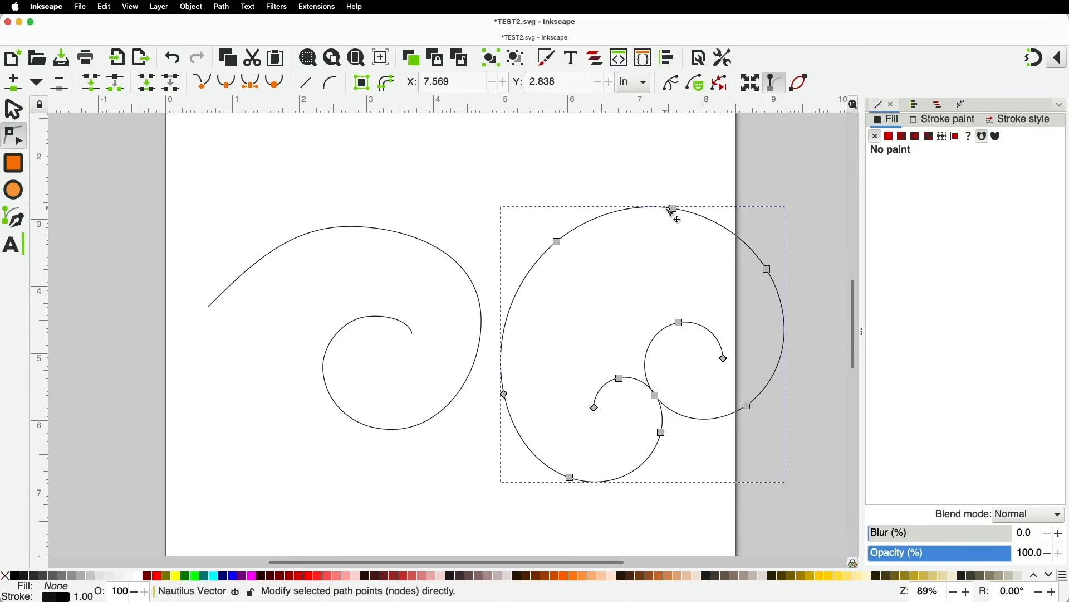
# Delete the right spiral's top node and bend the outer loop back into a smooth rounded arc
pyautogui.click(674, 208)
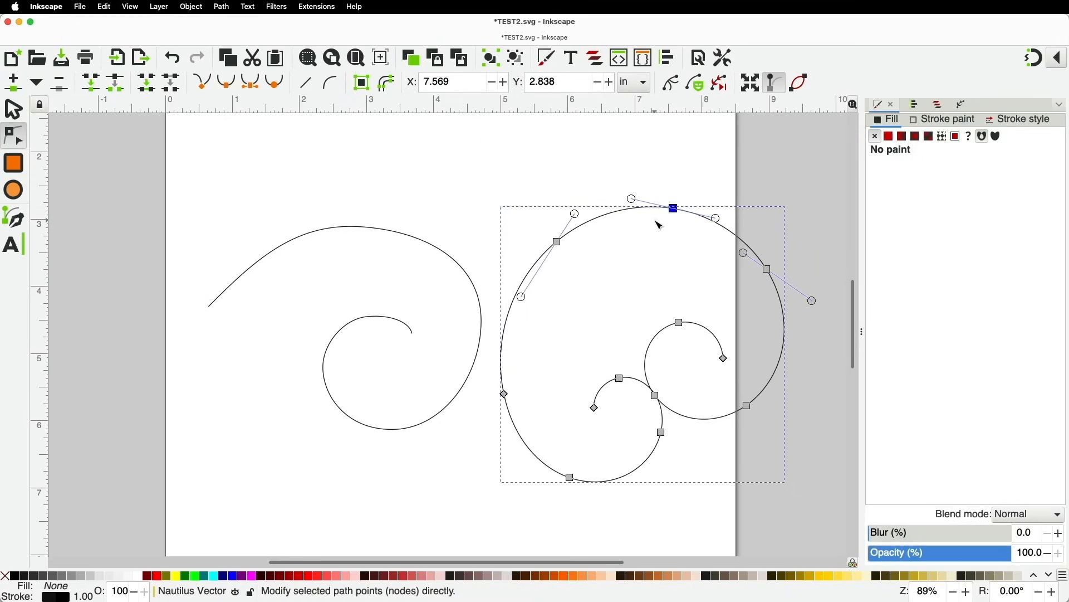
pyautogui.press('BackSpace')
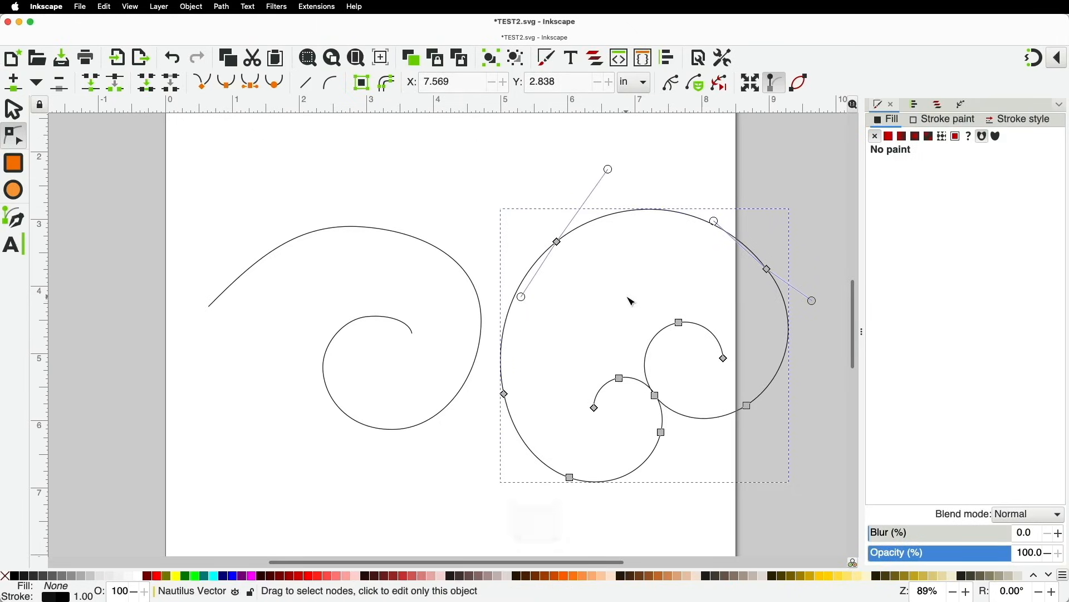
pyautogui.moveTo(608, 168); pyautogui.dragTo(631, 186)
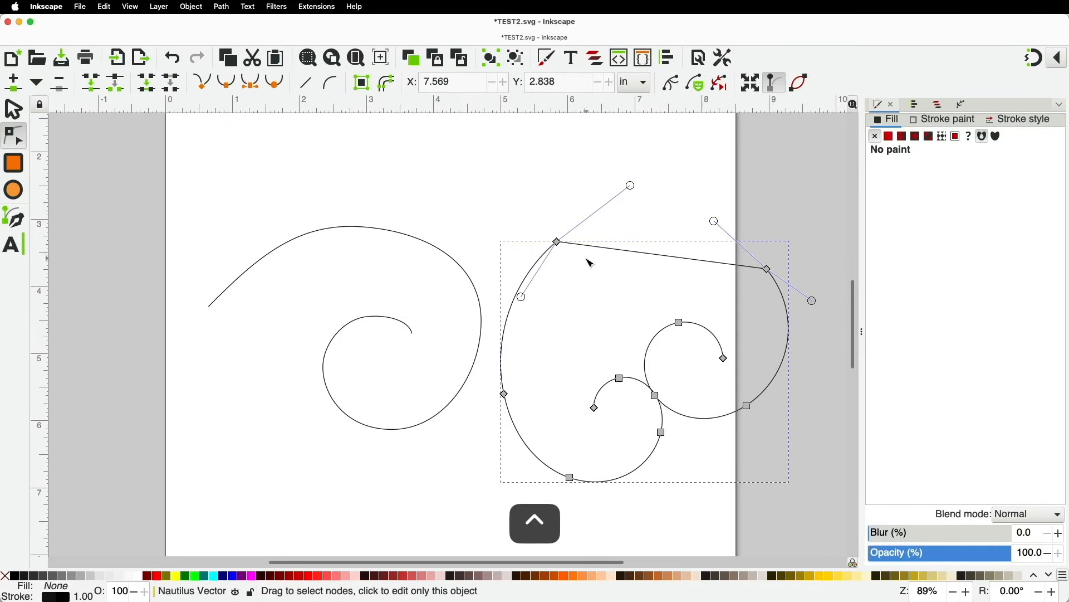
pyautogui.moveTo(559, 243); pyautogui.dragTo(654, 273)
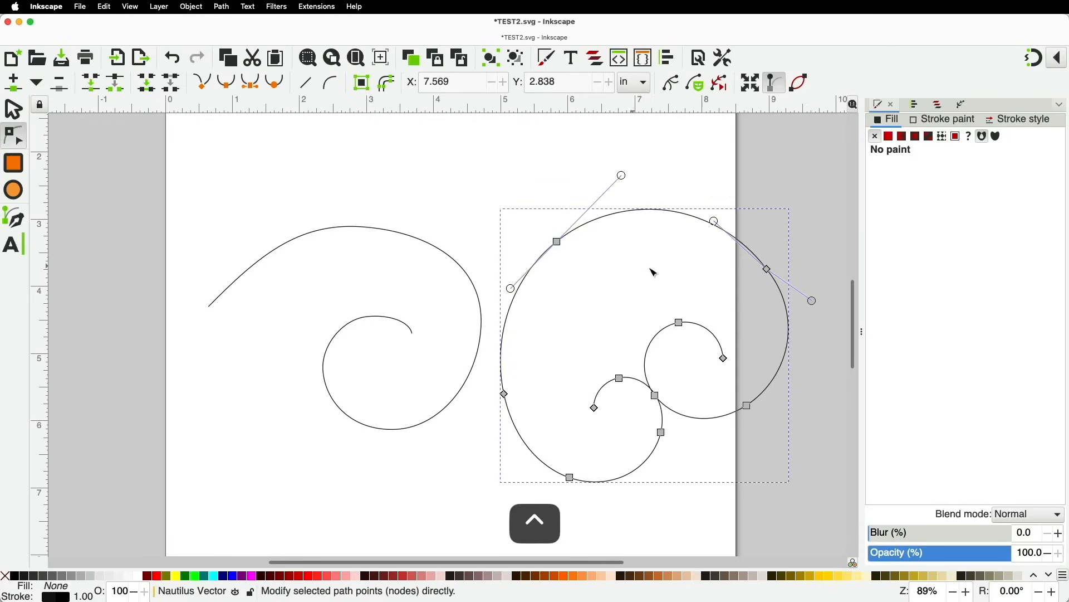
pyautogui.keyDown('ctrl'); pyautogui.click(769, 269); pyautogui.keyUp('ctrl')
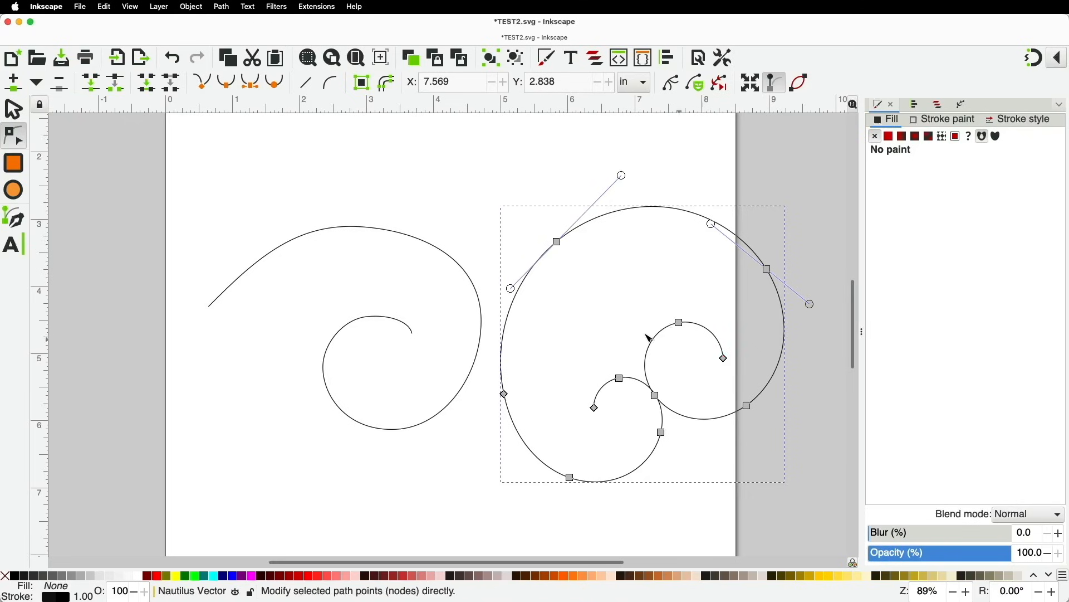
pyautogui.moveTo(469, 179); pyautogui.dragTo(821, 515)
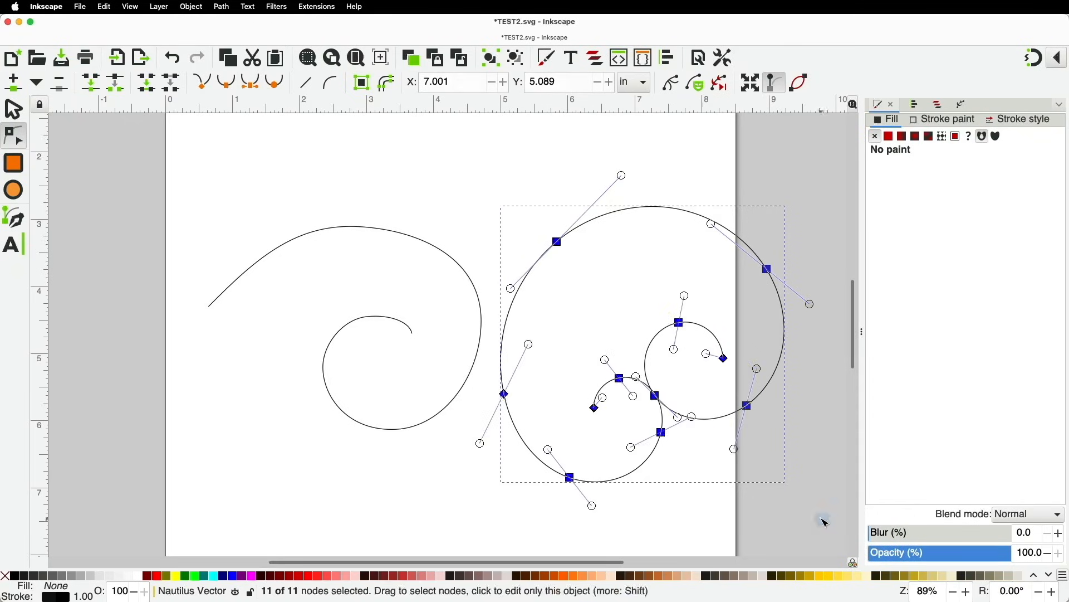
# Smooth the right spiral's nodes, delete the upper-left node, and re-smooth the top-right node
pyautogui.click(228, 86)
pyautogui.click(602, 262)
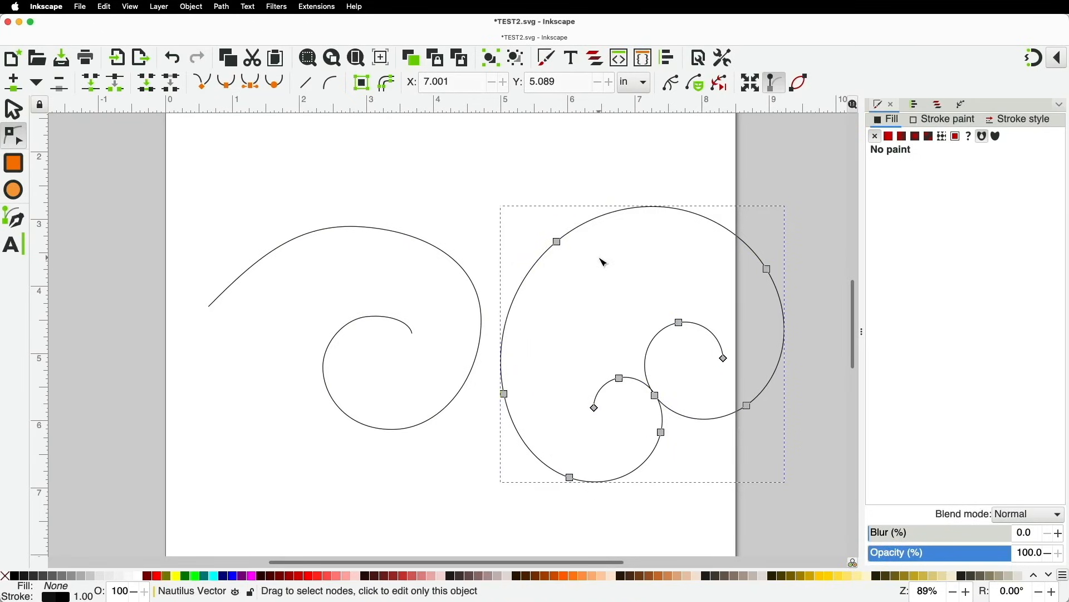
pyautogui.click(558, 244)
pyautogui.press('BackSpace')
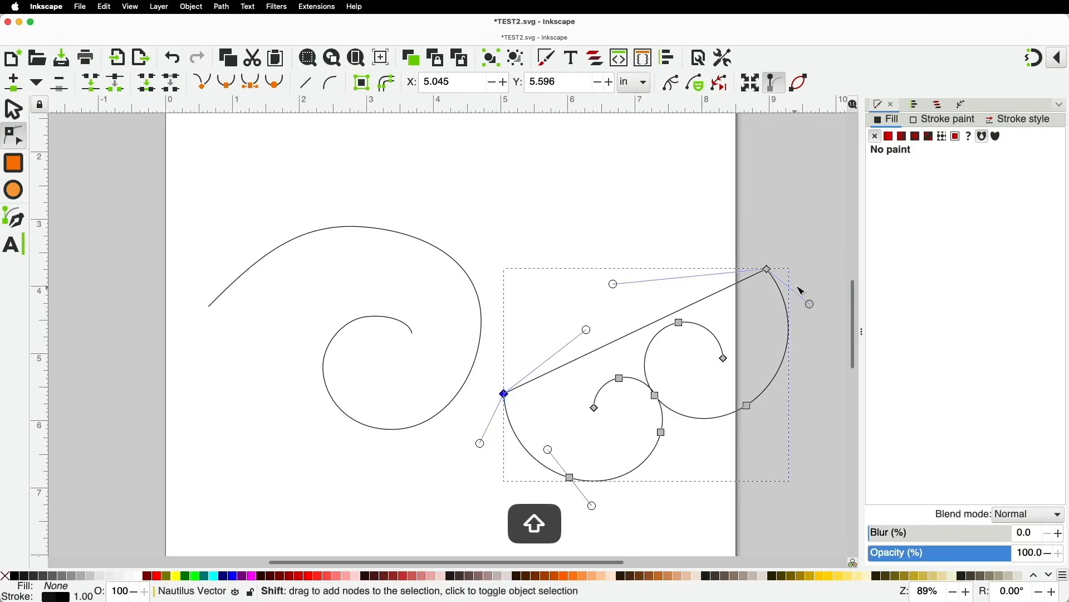
pyautogui.keyDown('shift'); pyautogui.click(769, 271); pyautogui.keyUp('shift')
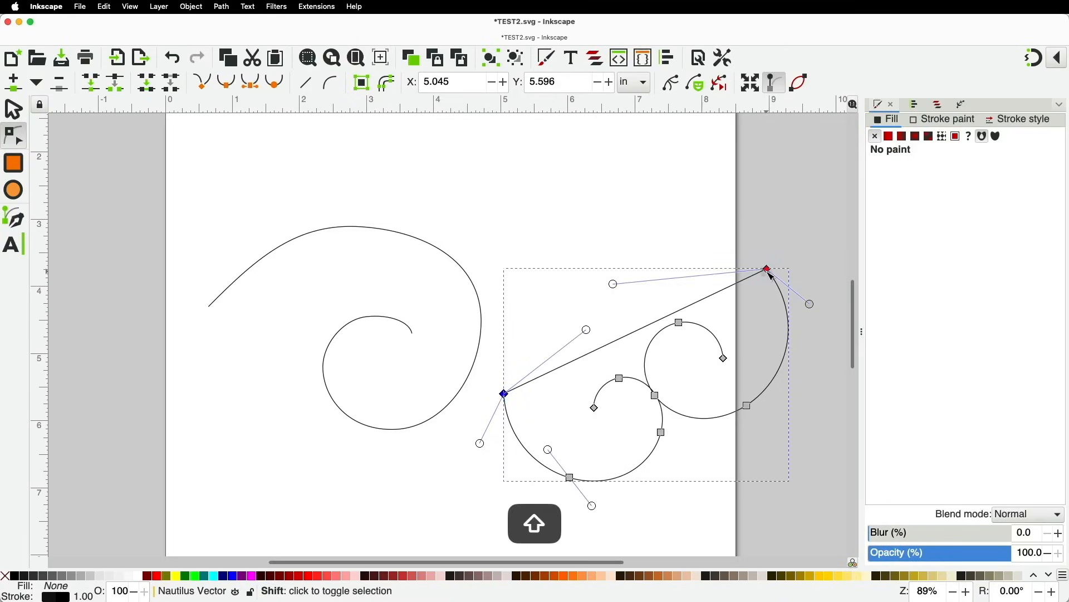
pyautogui.click(227, 82)
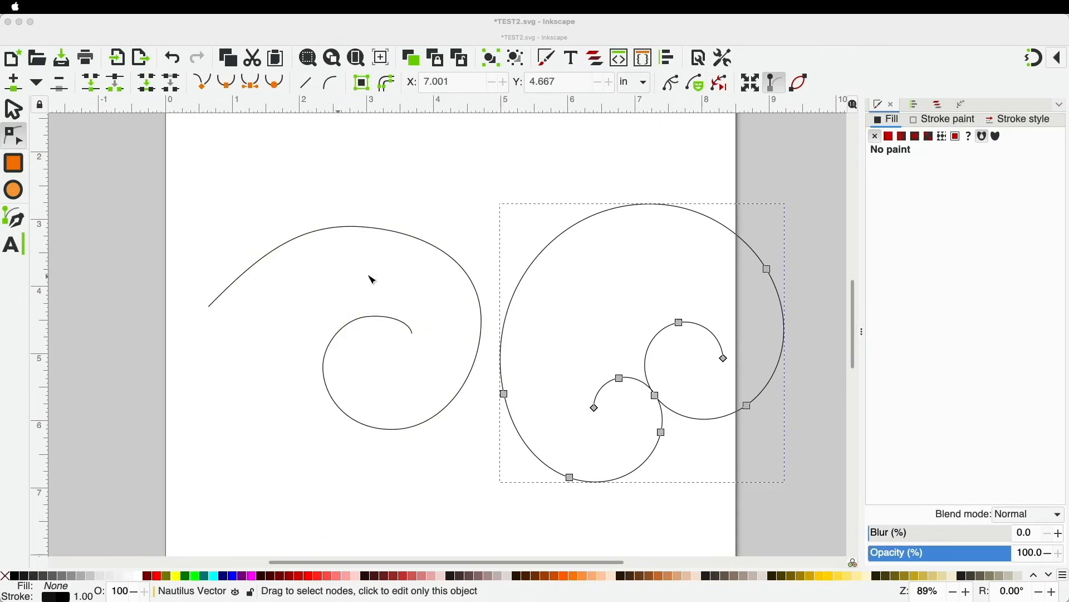
# Start a Spiro path below the left spiral, tracing the wave's lower edge with five points
pyautogui.click(15, 223)
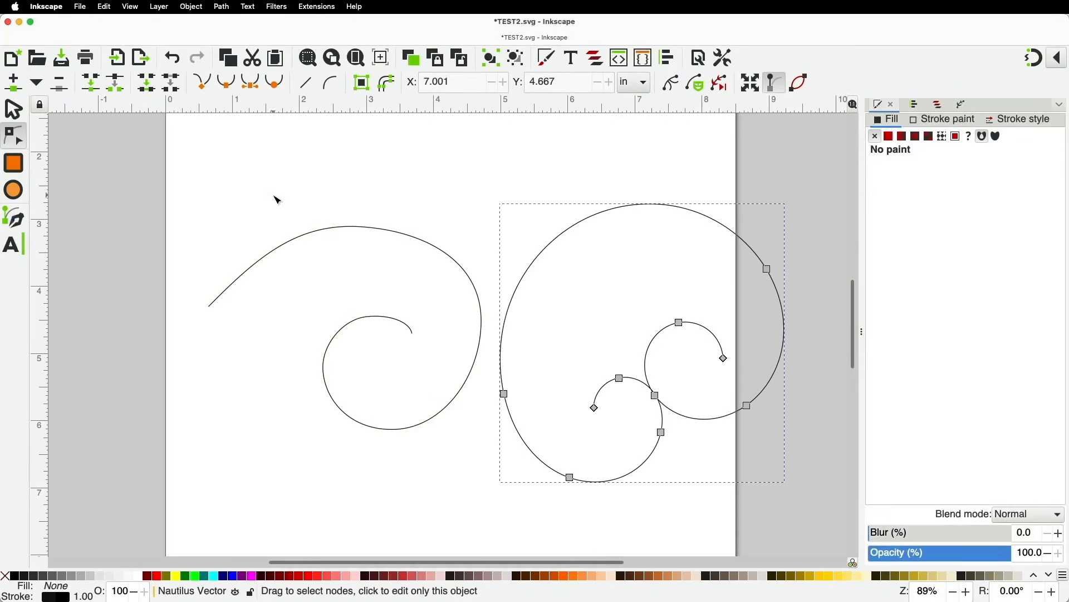
pyautogui.click(14, 217)
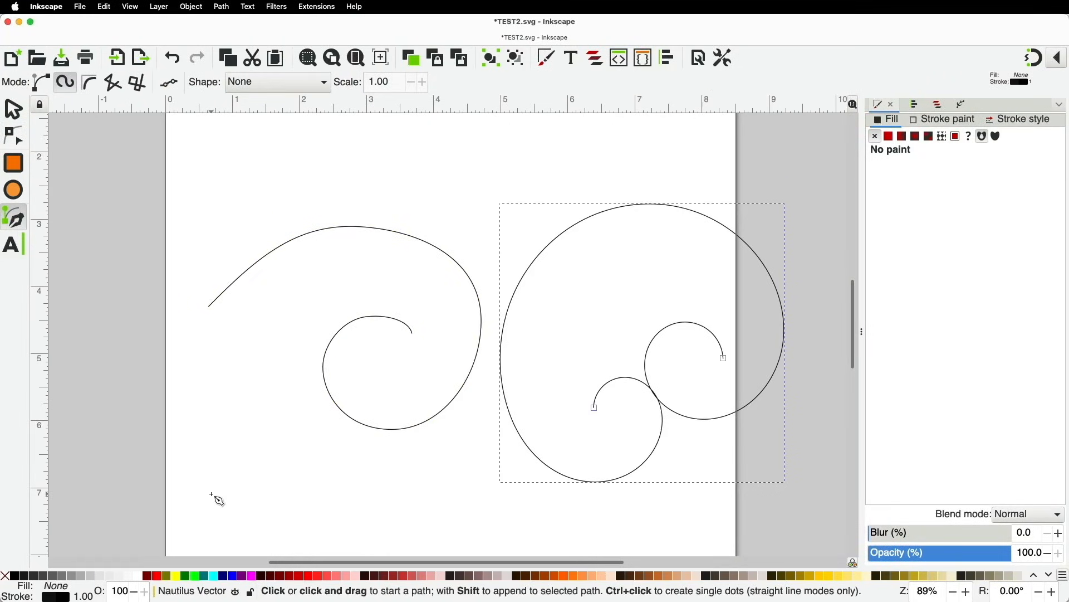
pyautogui.click(211, 493)
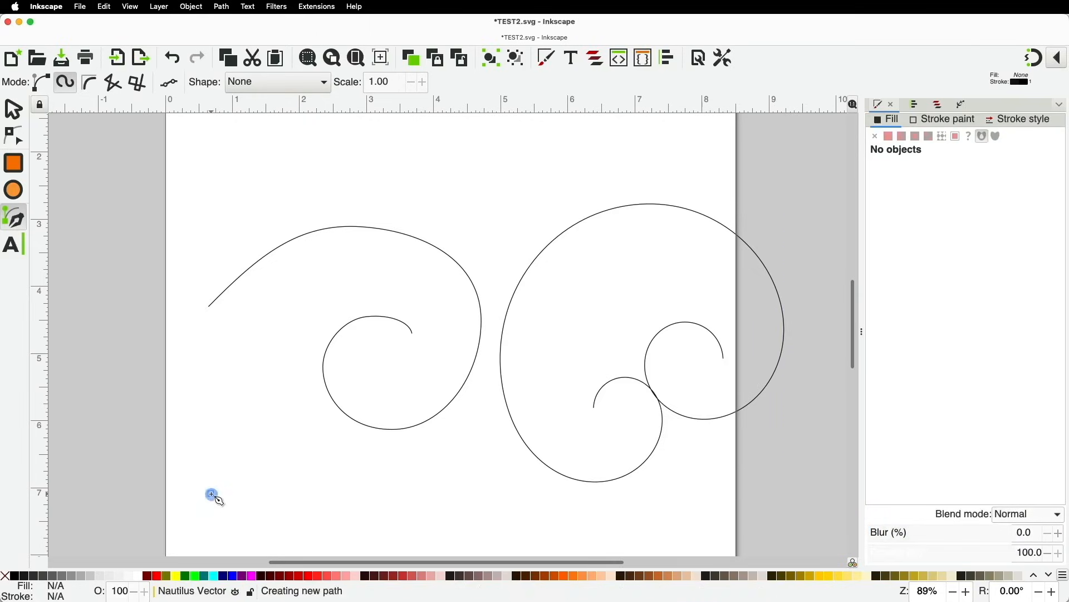
pyautogui.click(260, 443)
pyautogui.click(349, 455)
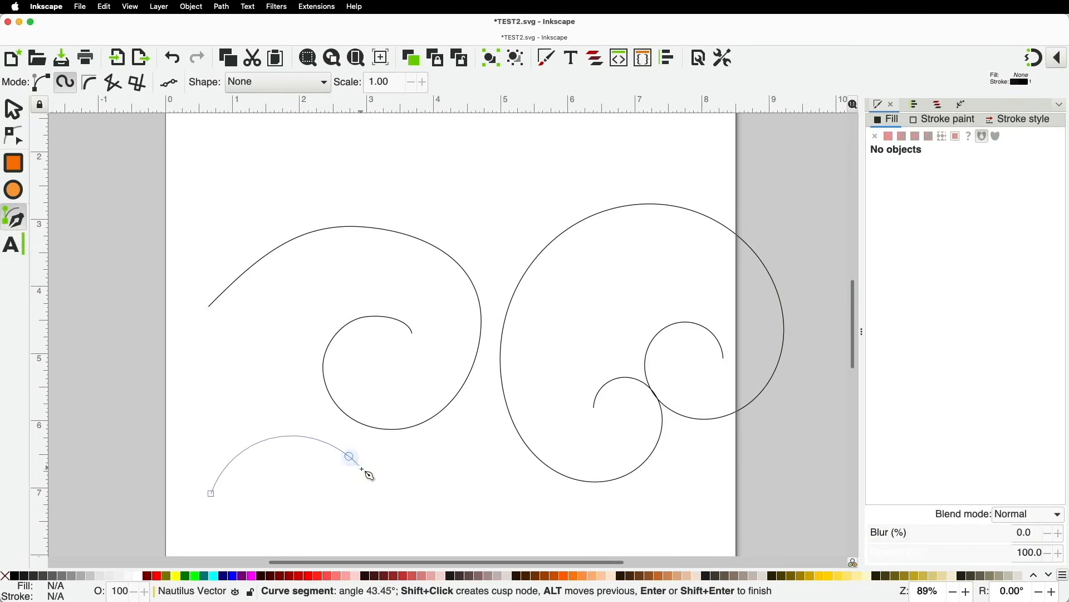
pyautogui.click(406, 500)
pyautogui.click(476, 468)
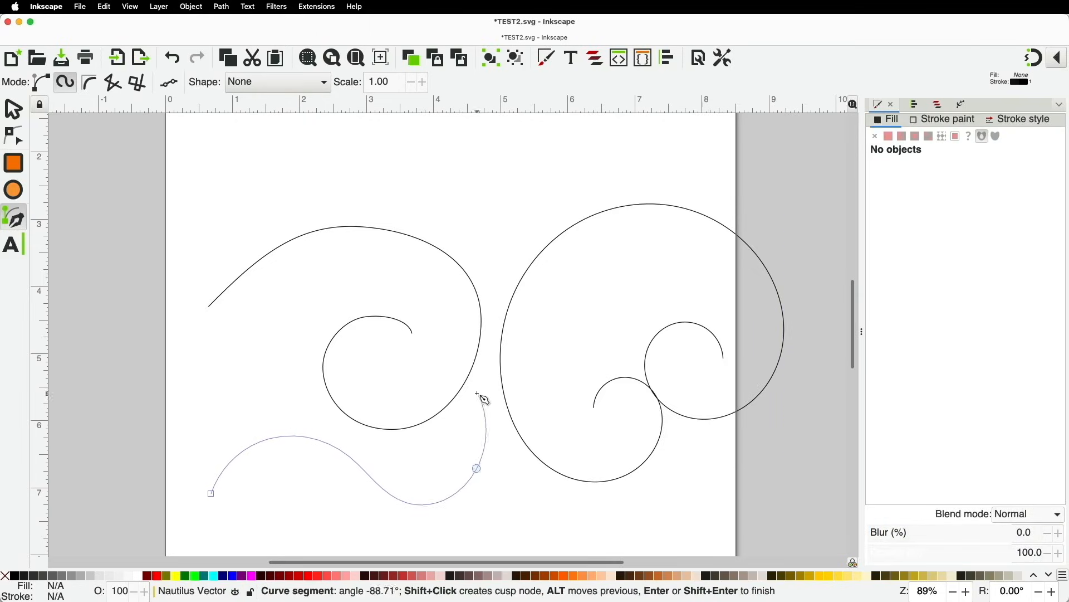
# Add a sharp crest, curl the wave down and back, and close the shape at its start point
pyautogui.keyDown('shift'); pyautogui.click(430, 397); pyautogui.keyUp('shift')
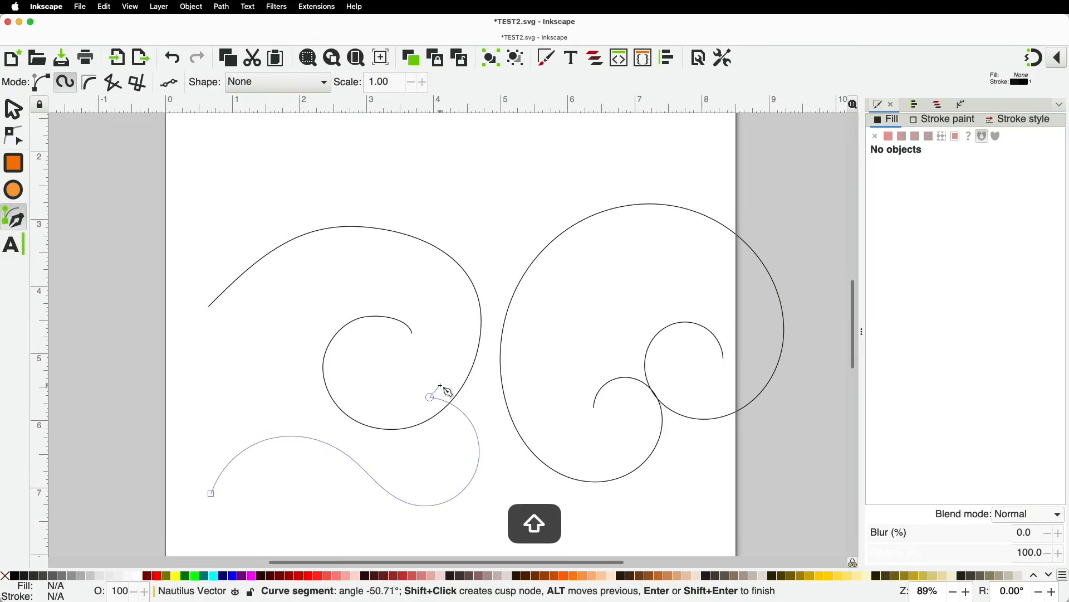
pyautogui.click(489, 392)
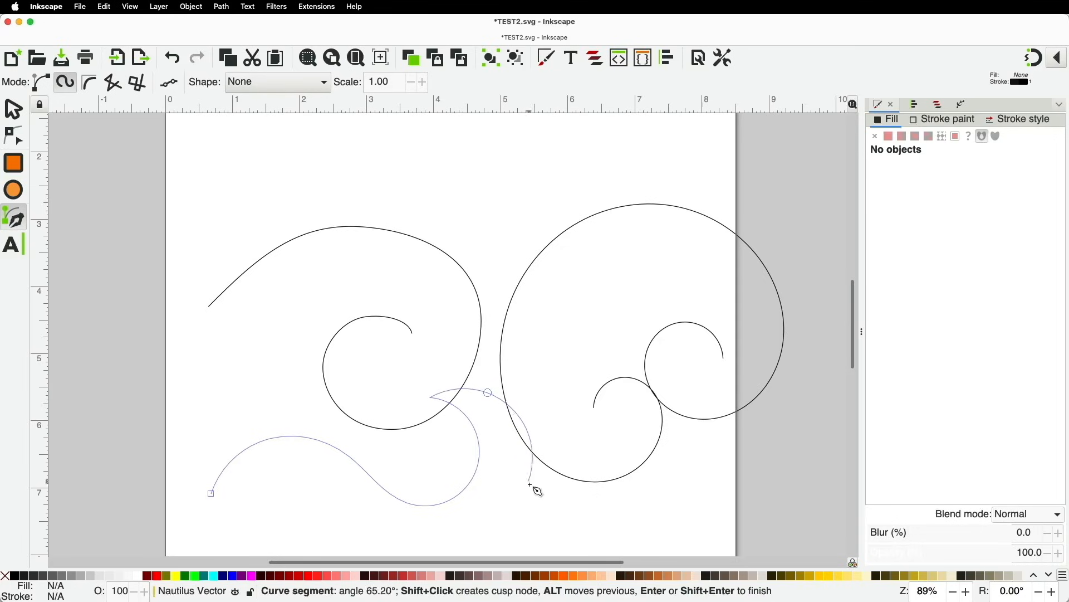
pyautogui.click(373, 539)
pyautogui.click(291, 462)
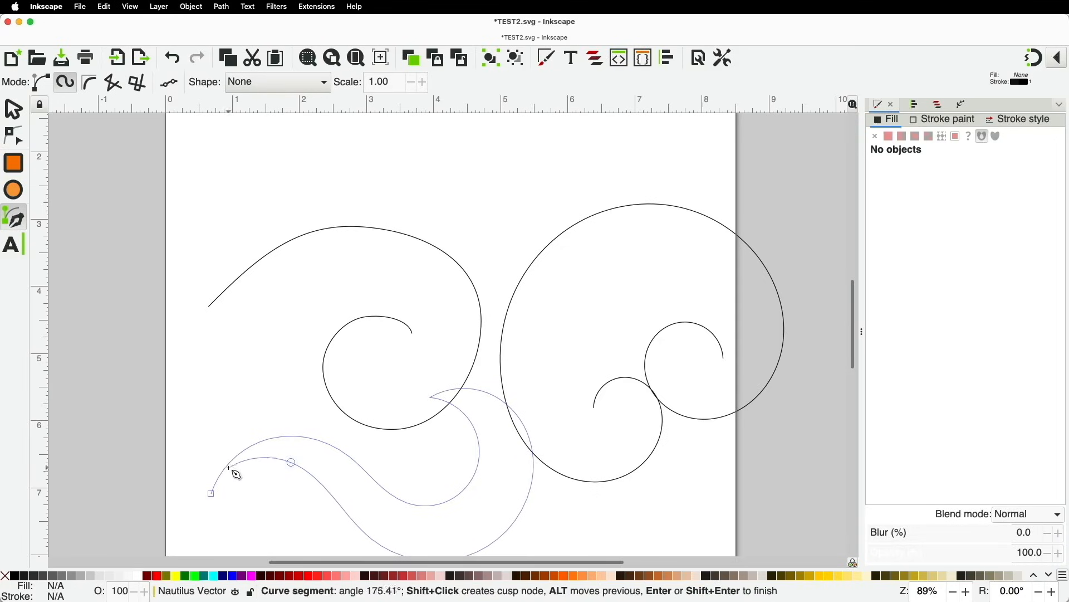
pyautogui.keyDown('shift'); pyautogui.click(211, 494); pyautogui.keyUp('shift')
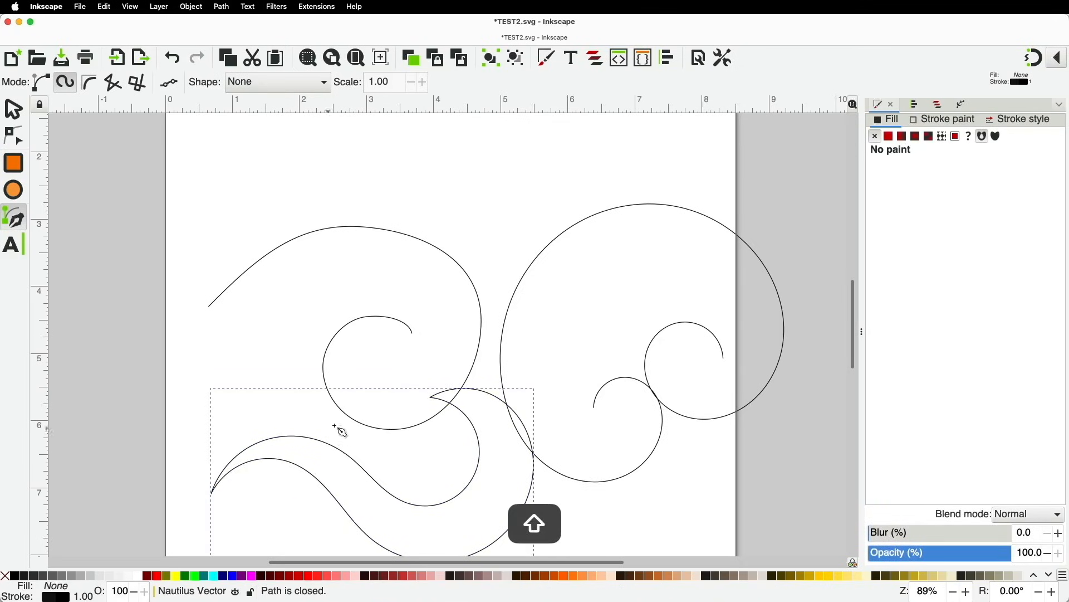
pyautogui.press('space')
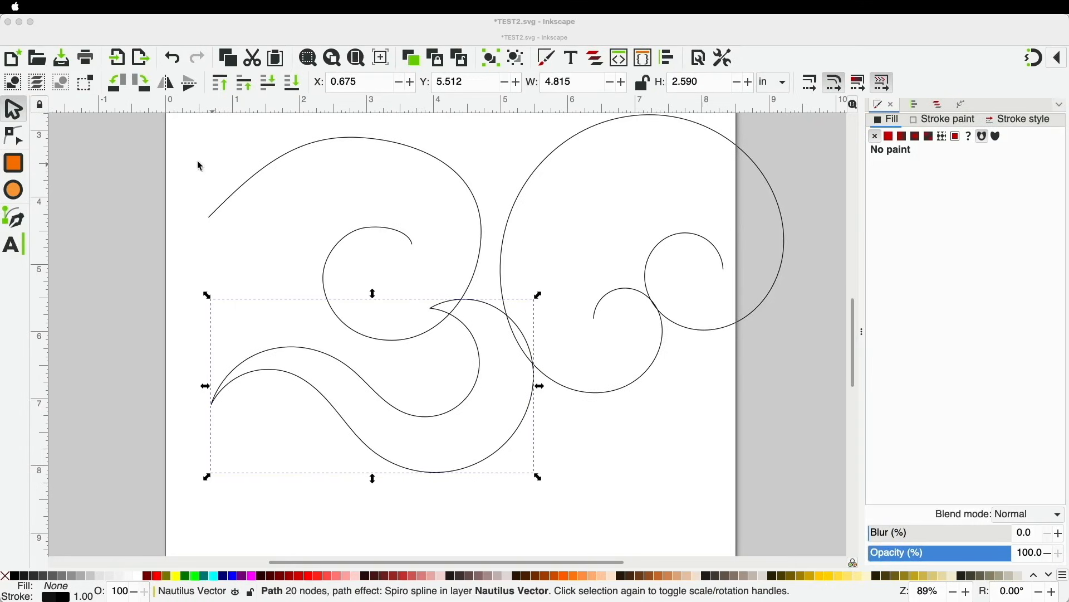
# Delete the original left spiral
pyautogui.click(16, 114)
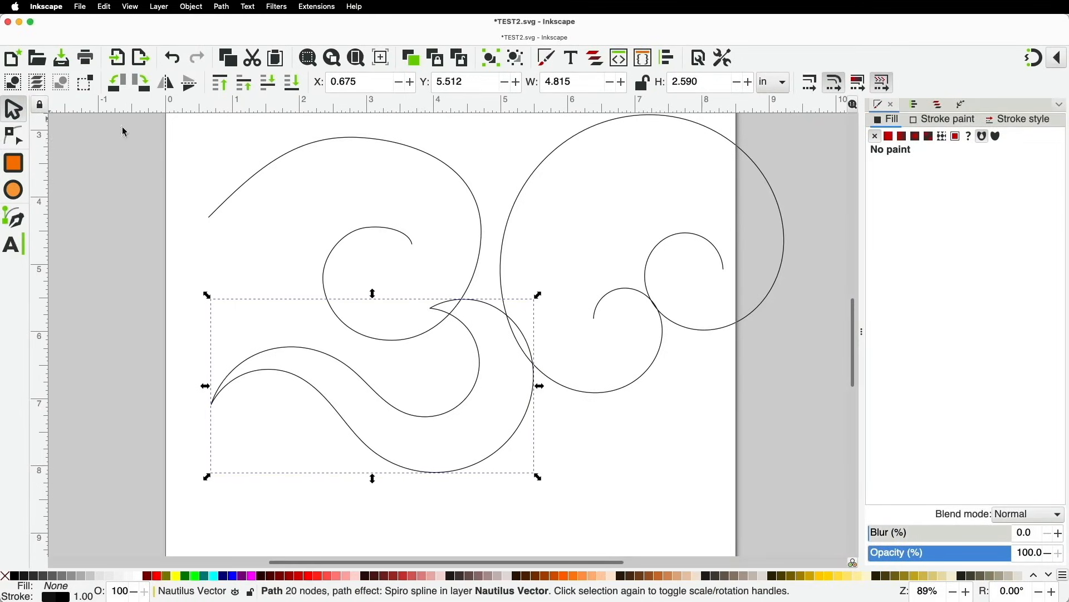
pyautogui.click(279, 156)
pyautogui.press('Delete')
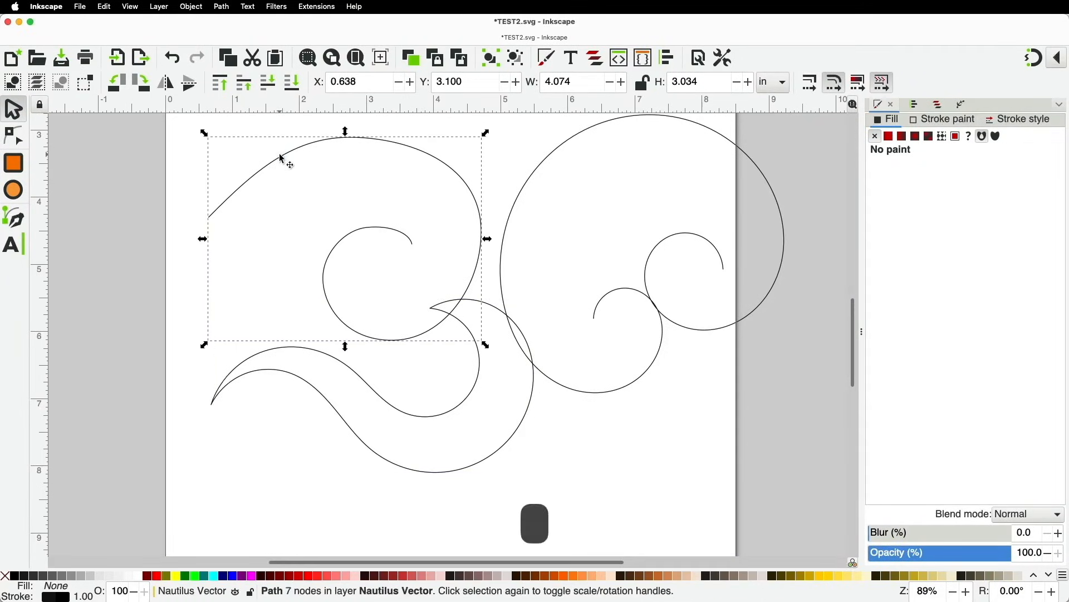
# Rotate the wave shape about -84° to stand upright and move it to X 1.557, Y 3.610
pyautogui.moveTo(463, 299); pyautogui.dragTo(415, 190)
pyautogui.click(414, 190)
pyautogui.moveTo(489, 191); pyautogui.dragTo(277, 150)
pyautogui.moveTo(322, 182); pyautogui.dragTo(345, 232)
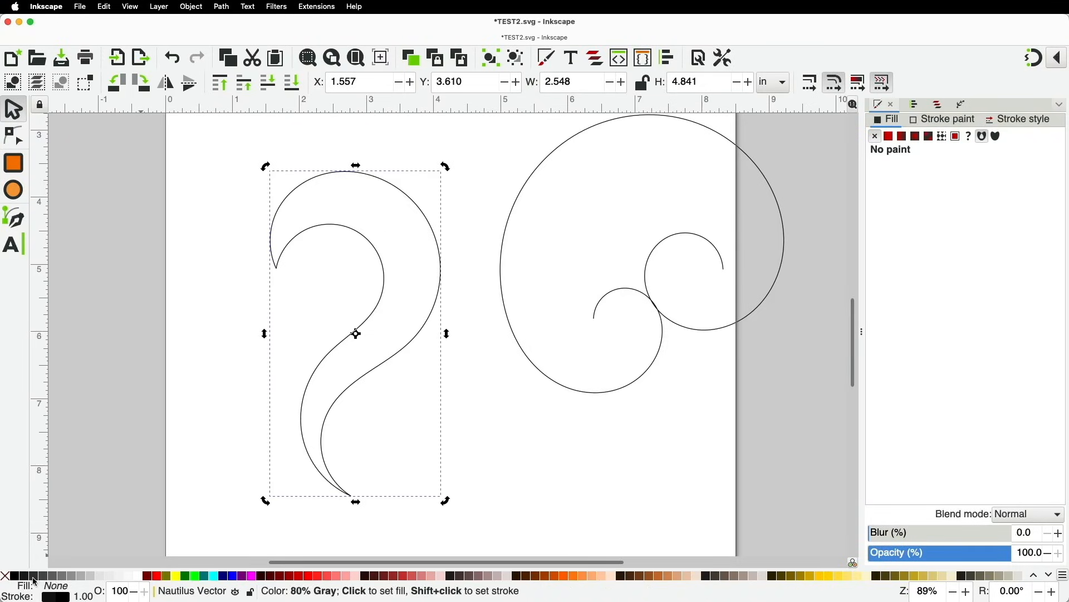
# Fill the wave shape with fuchsia and give it a black outline
pyautogui.click(253, 577)
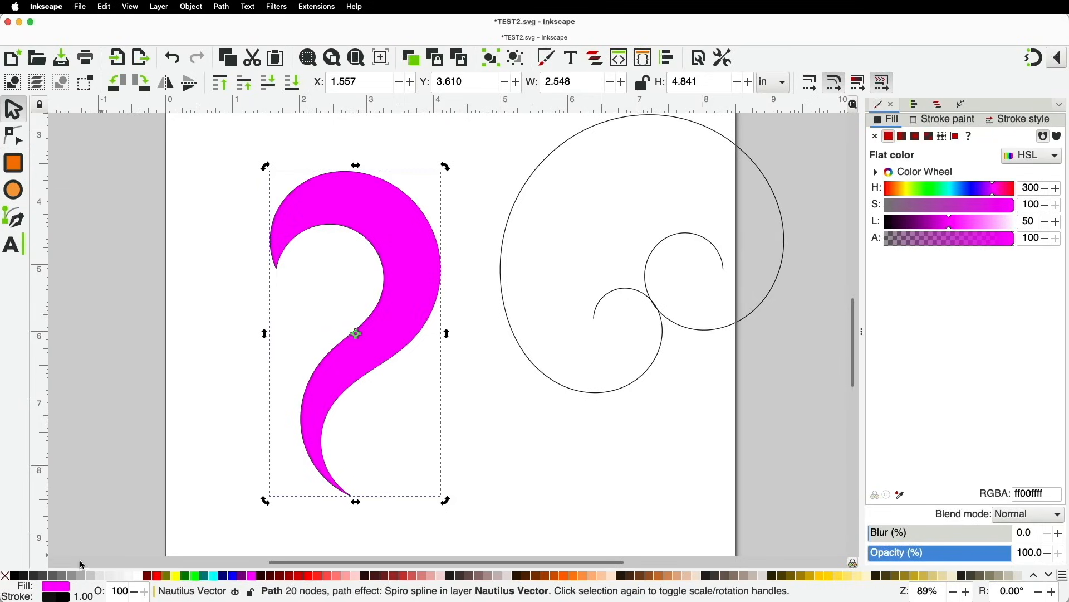
pyautogui.keyDown('shift'); pyautogui.click(5, 580); pyautogui.keyUp('shift')
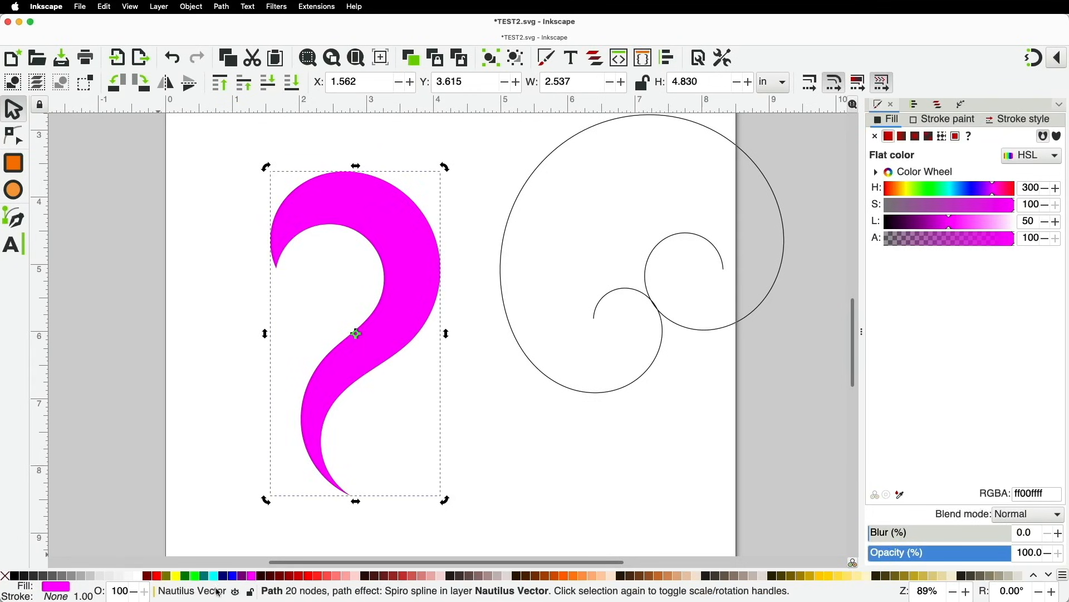
pyautogui.press('shift')
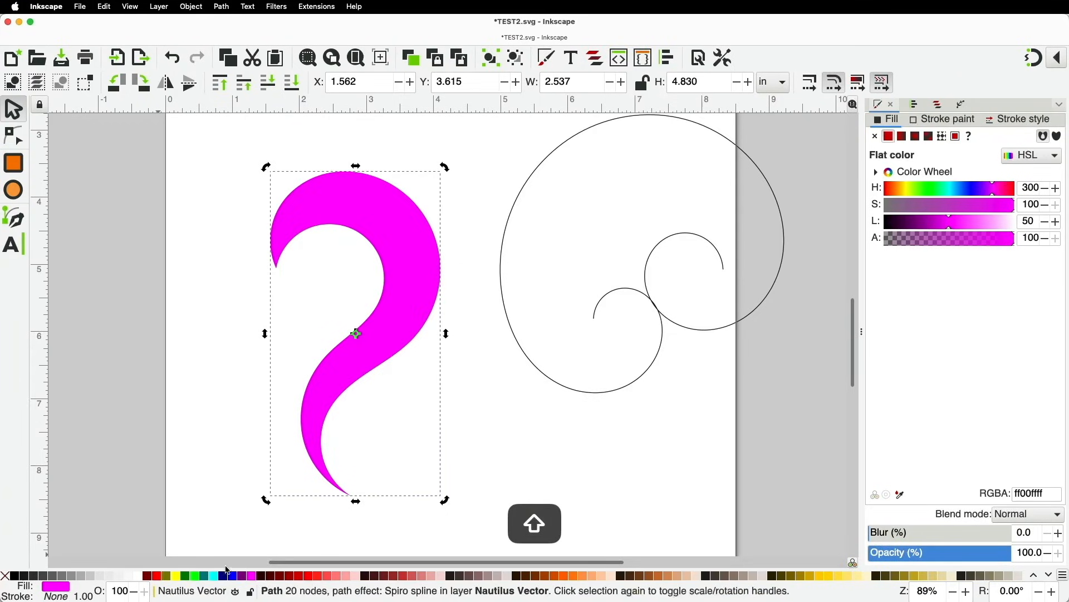
pyautogui.keyDown('shift'); pyautogui.click(15, 576); pyautogui.keyUp('shift')
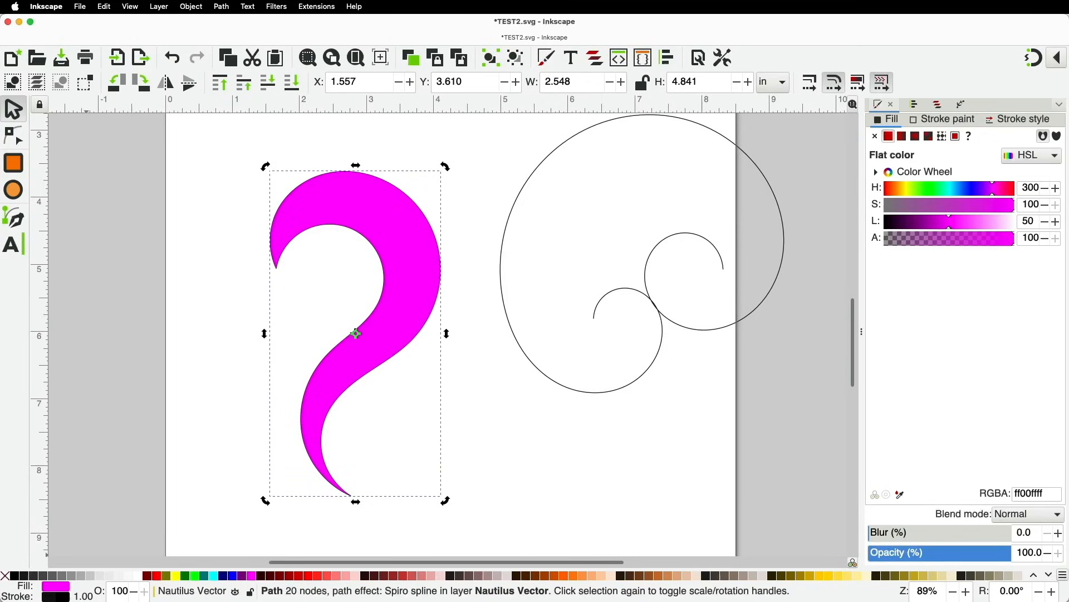
# Set the outline width to 10 after trying 4, ending on the Stroke style settings
pyautogui.rightClick(82, 596)
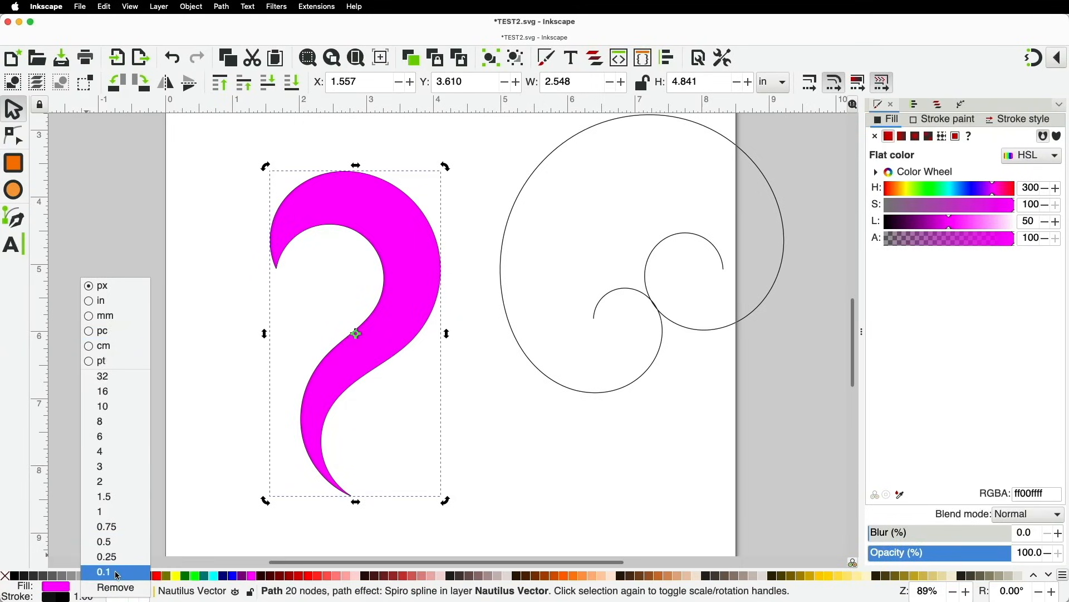
pyautogui.click(114, 460)
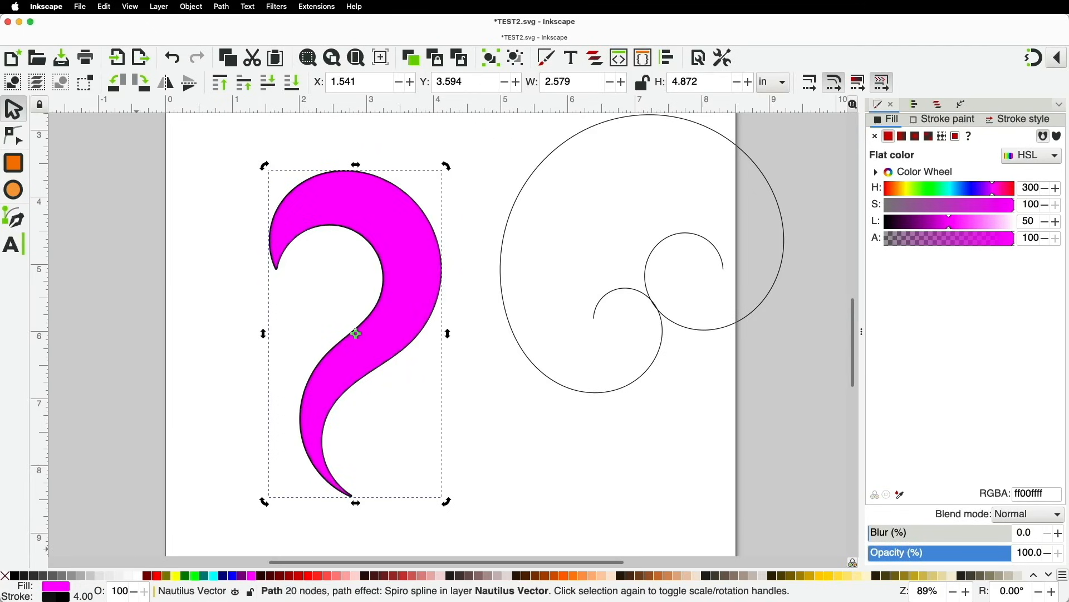
pyautogui.rightClick(88, 596)
pyautogui.click(109, 402)
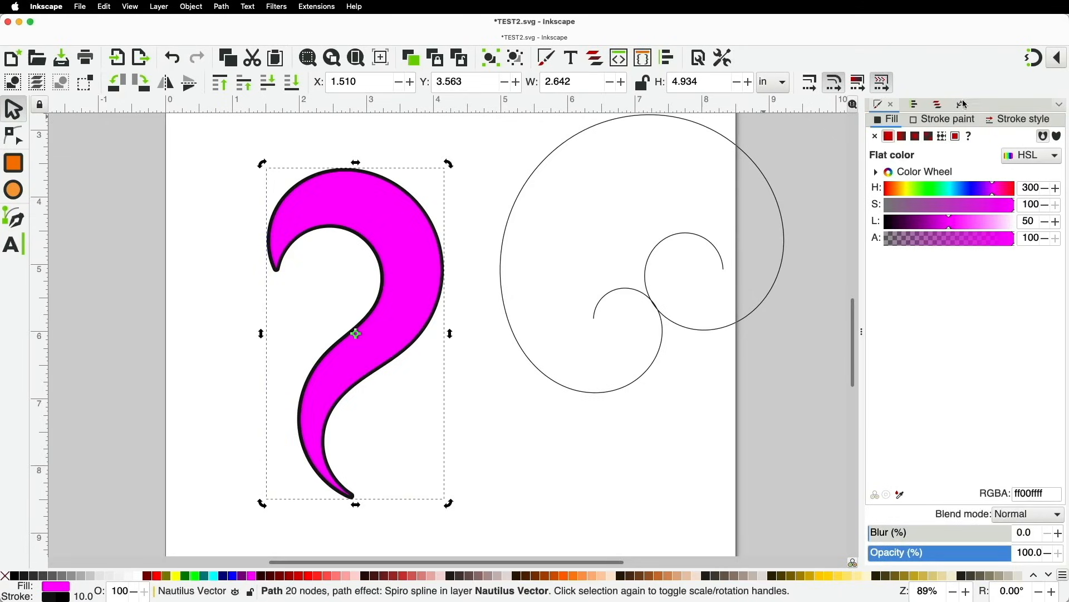
pyautogui.click(914, 104)
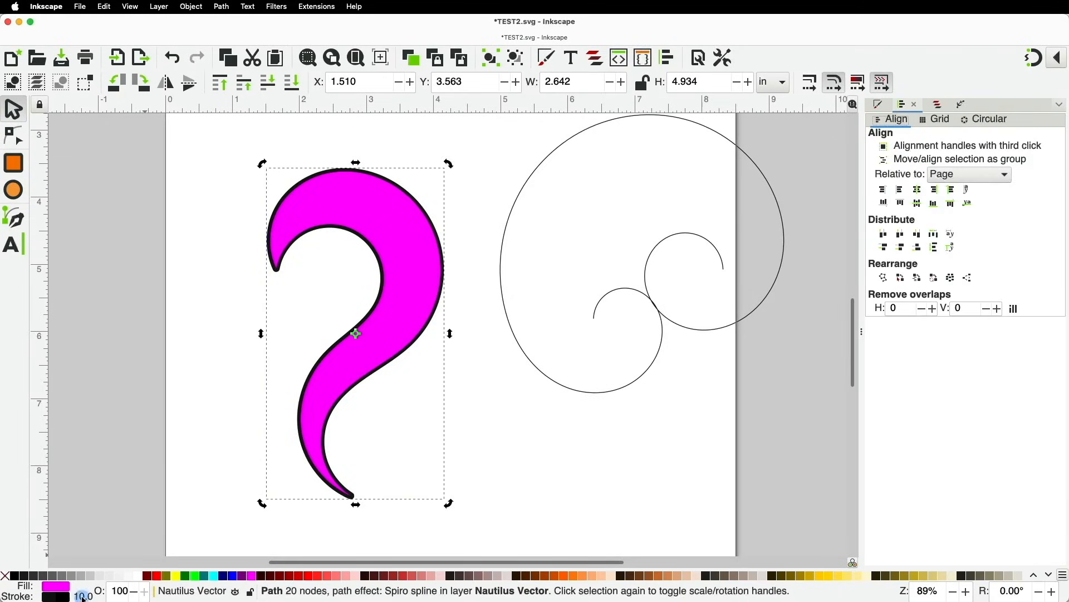
pyautogui.click(84, 598)
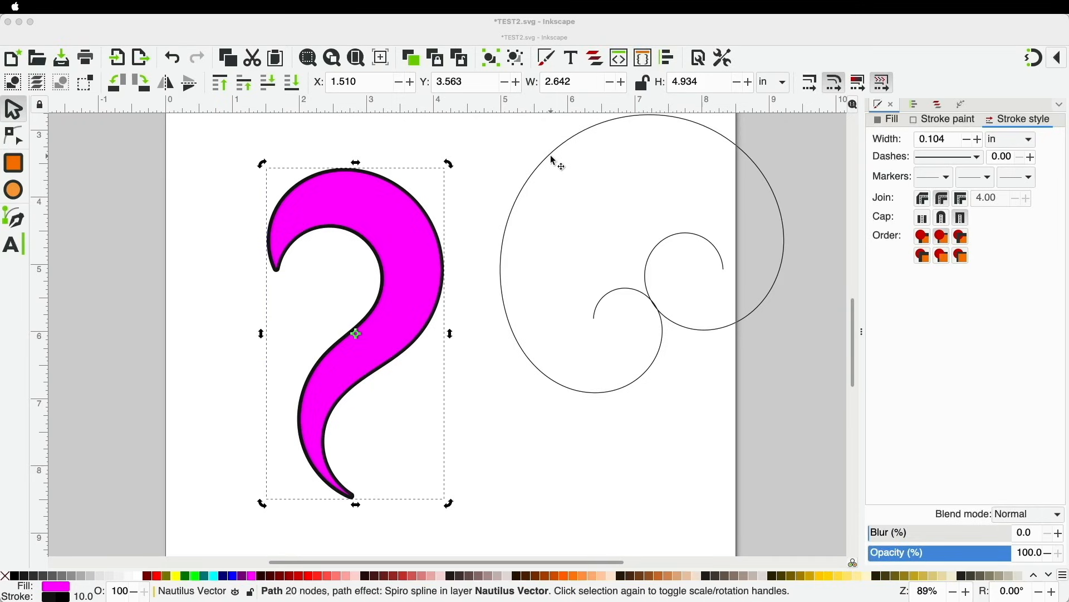
# Select the right spiral, try a red fill, then remove the fill to keep it an outline
pyautogui.click(569, 151)
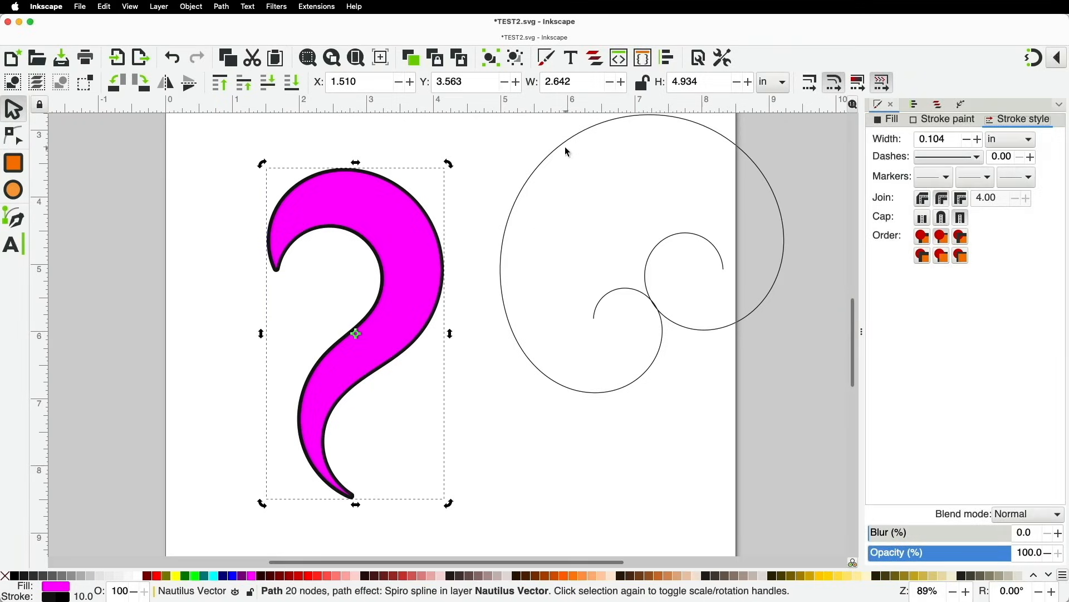
pyautogui.click(566, 147)
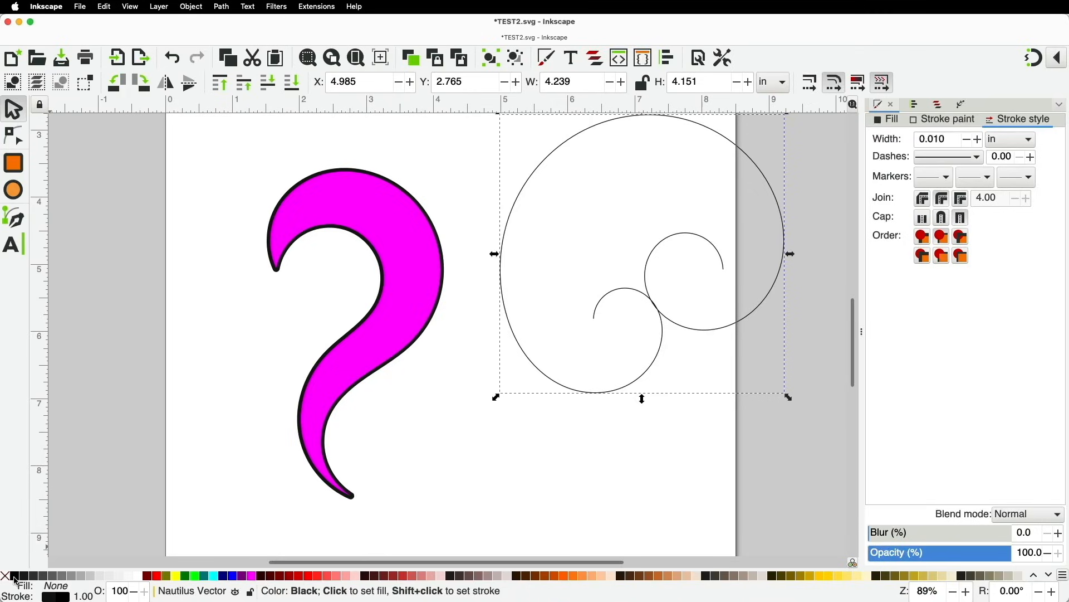
pyautogui.click(311, 580)
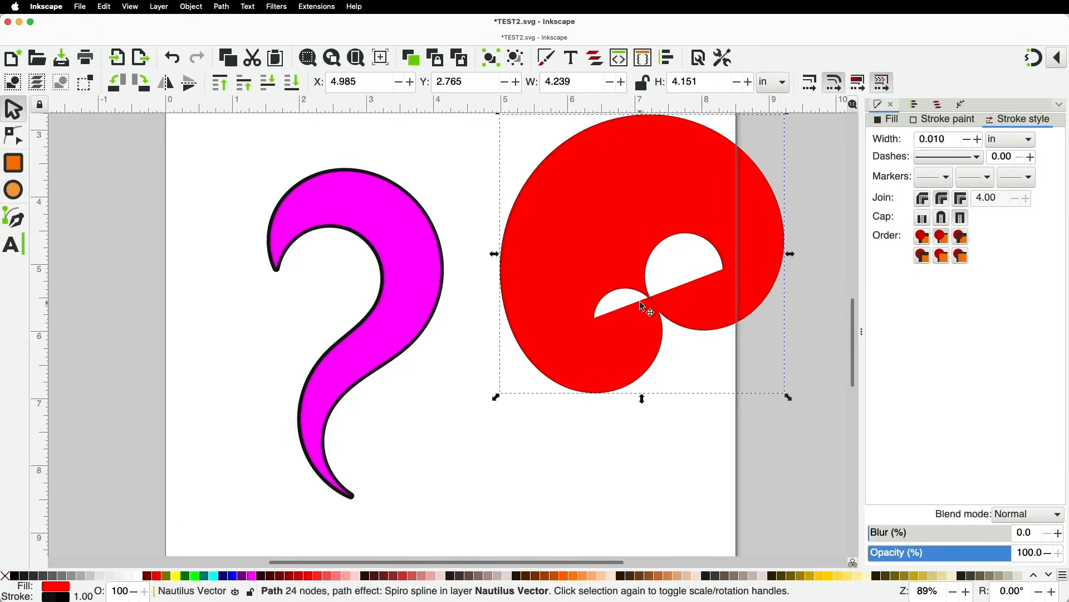
pyautogui.click(6, 577)
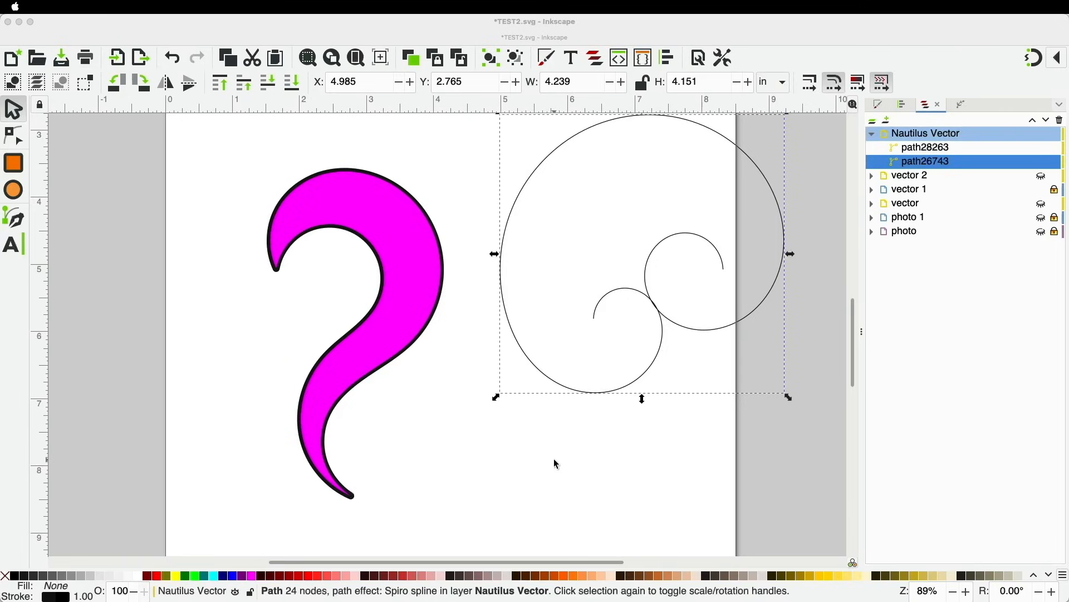
# Copy and paste the spiral, then move it about 0.66 in lower beside the magenta shape
pyautogui.press('super+c')
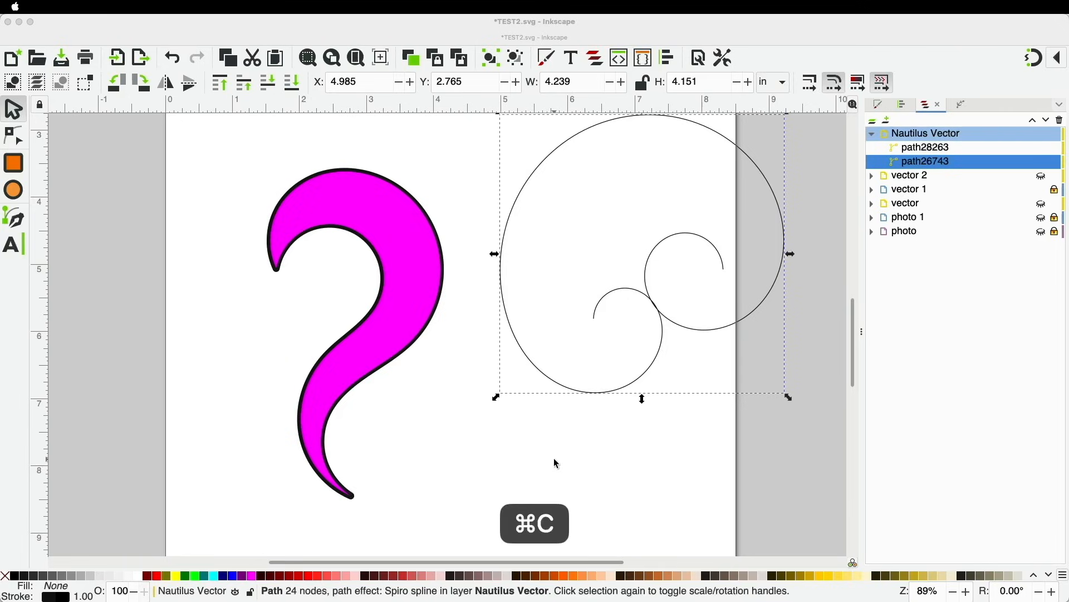
pyautogui.press('super+v')
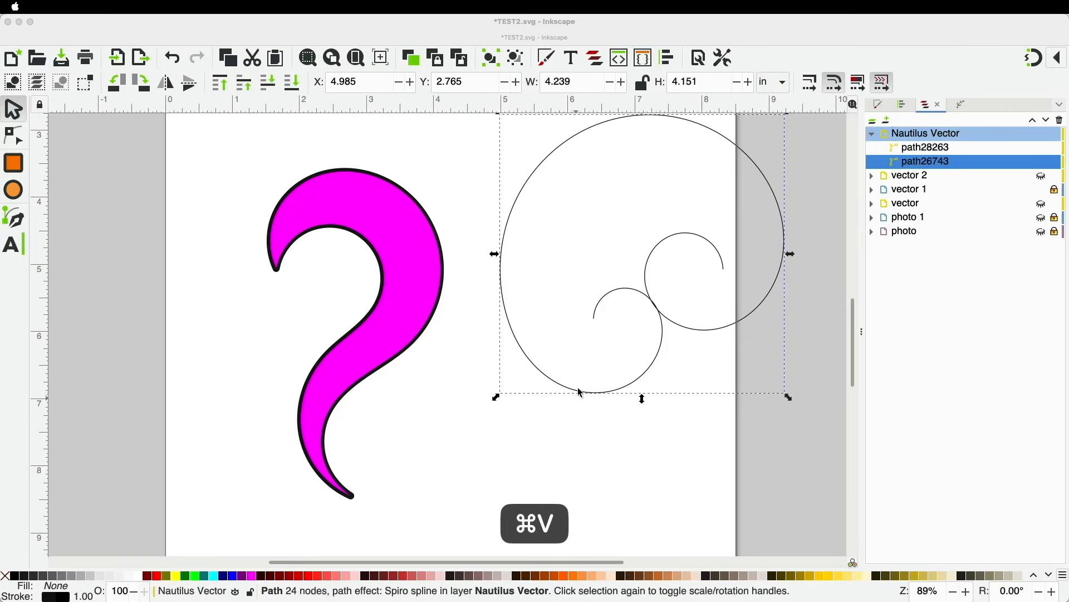
pyautogui.scroll(3, 576, 387)
pyautogui.scroll(-3, 576, 387)
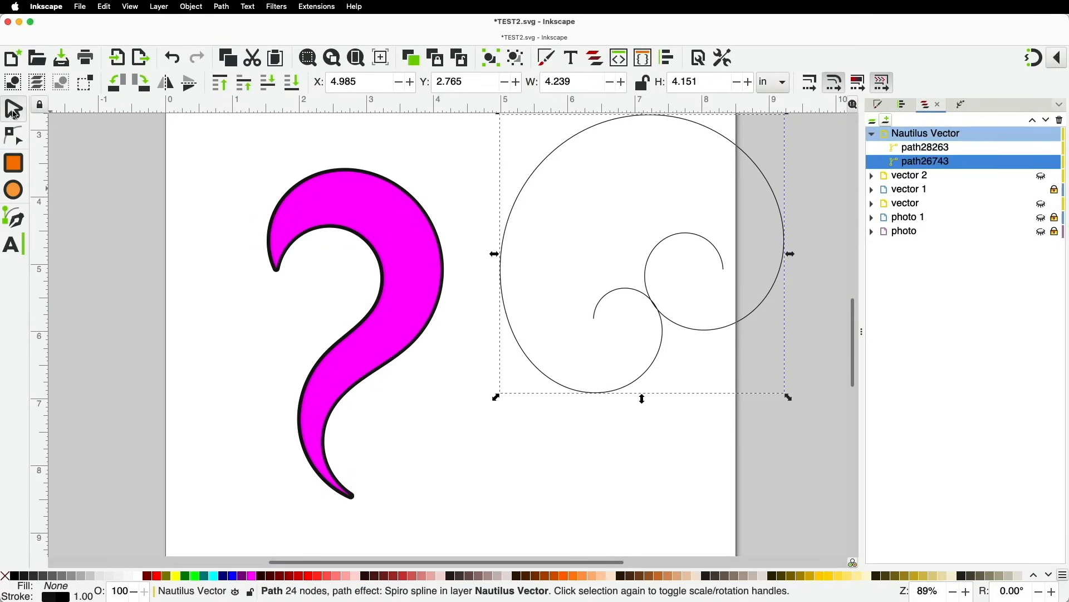
pyautogui.moveTo(504, 305); pyautogui.dragTo(506, 350)
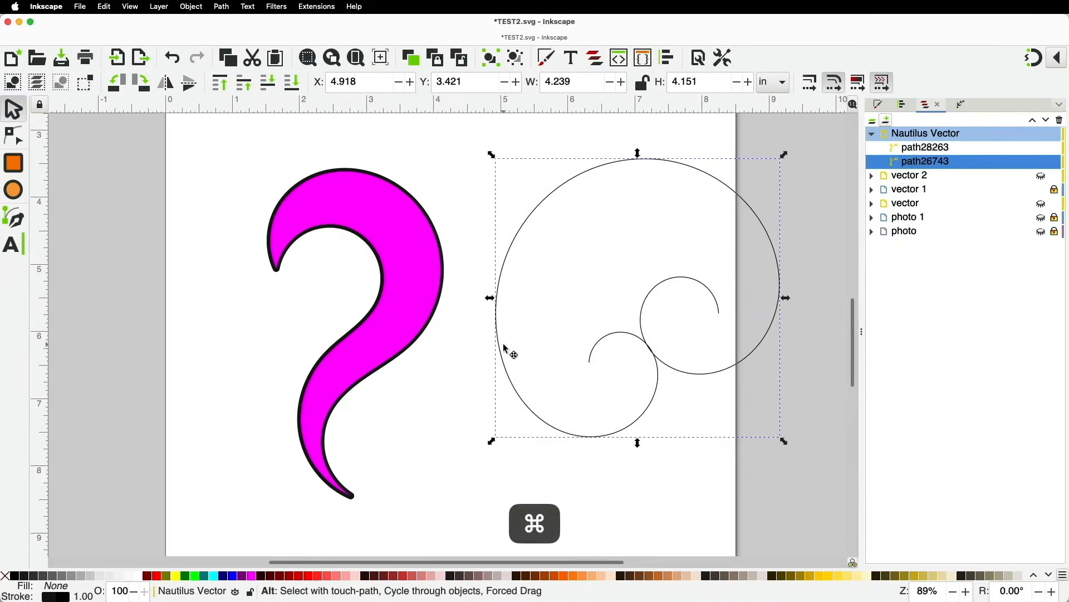
# Paste a trial copy of the spiral, move it right, and delete it
pyautogui.press('super+c')
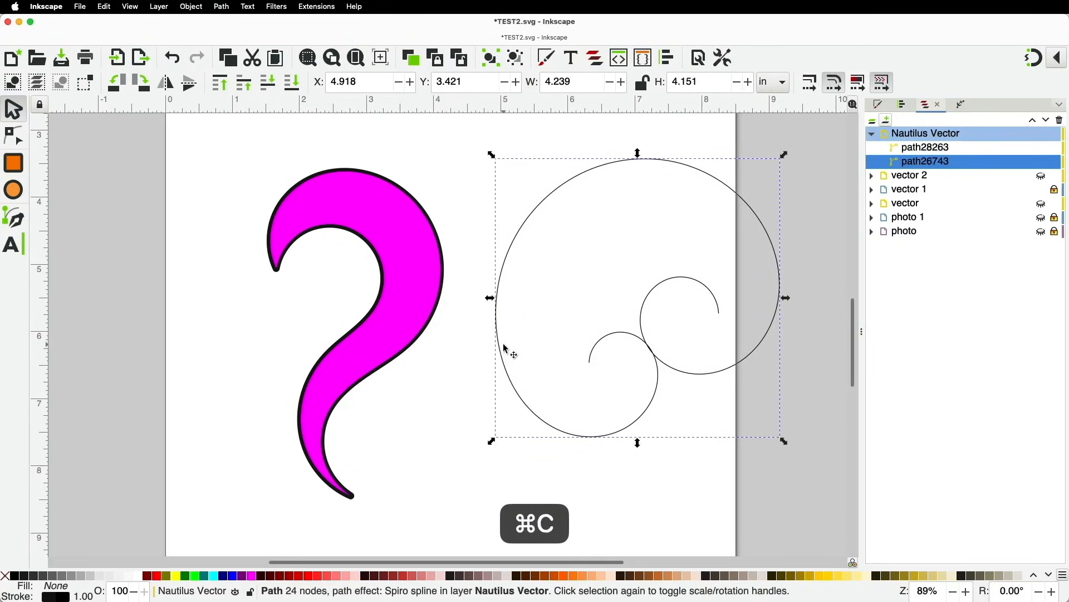
pyautogui.press('super+v')
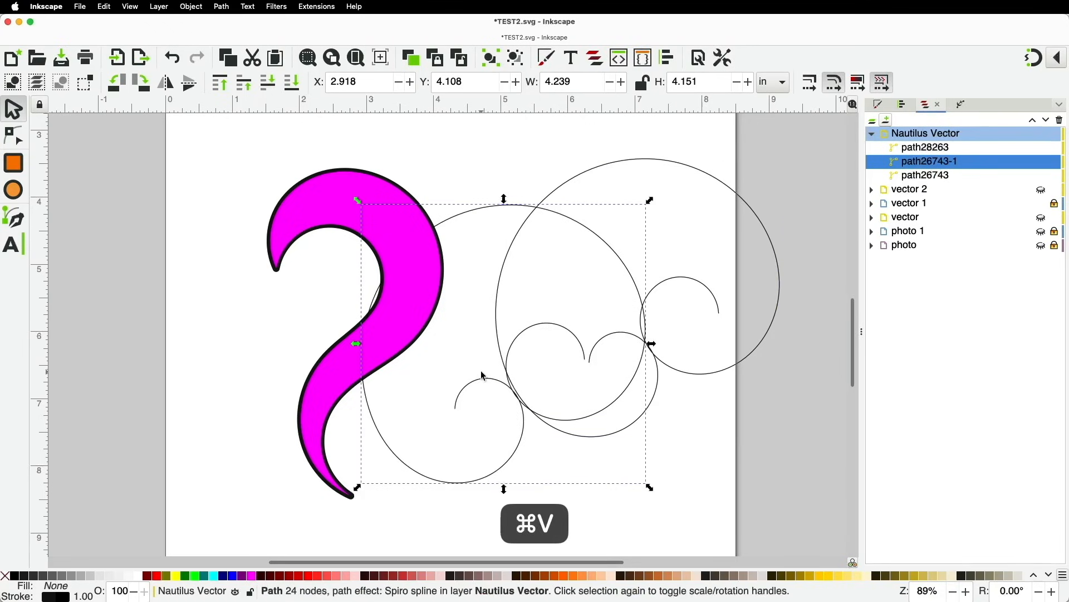
pyautogui.moveTo(490, 382); pyautogui.dragTo(602, 351)
pyautogui.click(525, 453)
pyautogui.press('Delete')
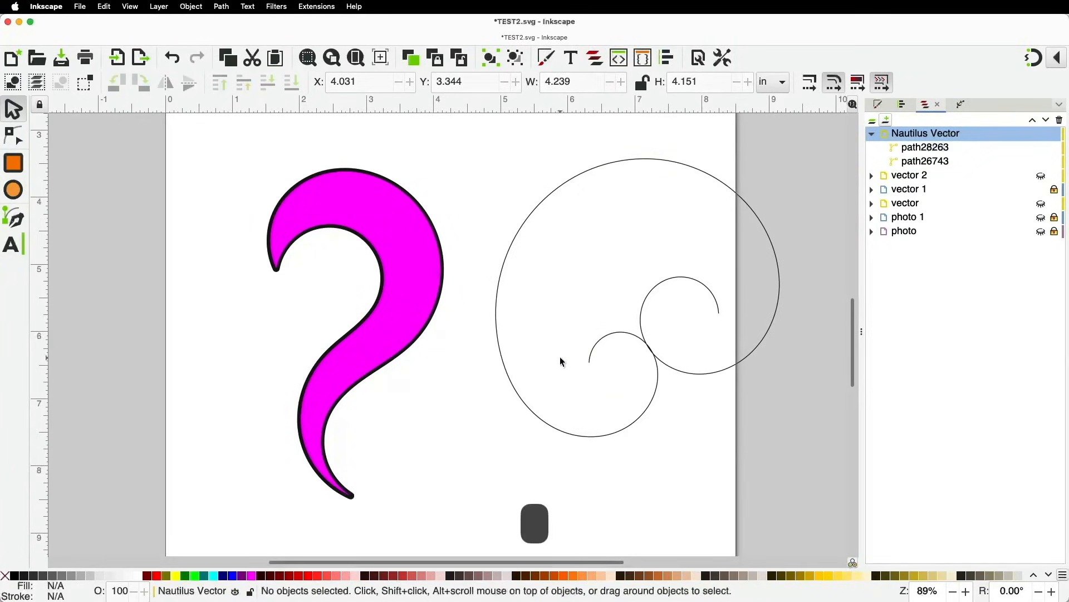
# Duplicate the original spiral with Ctrl+D, try moving the duplicate, then undo the move
pyautogui.click(519, 412)
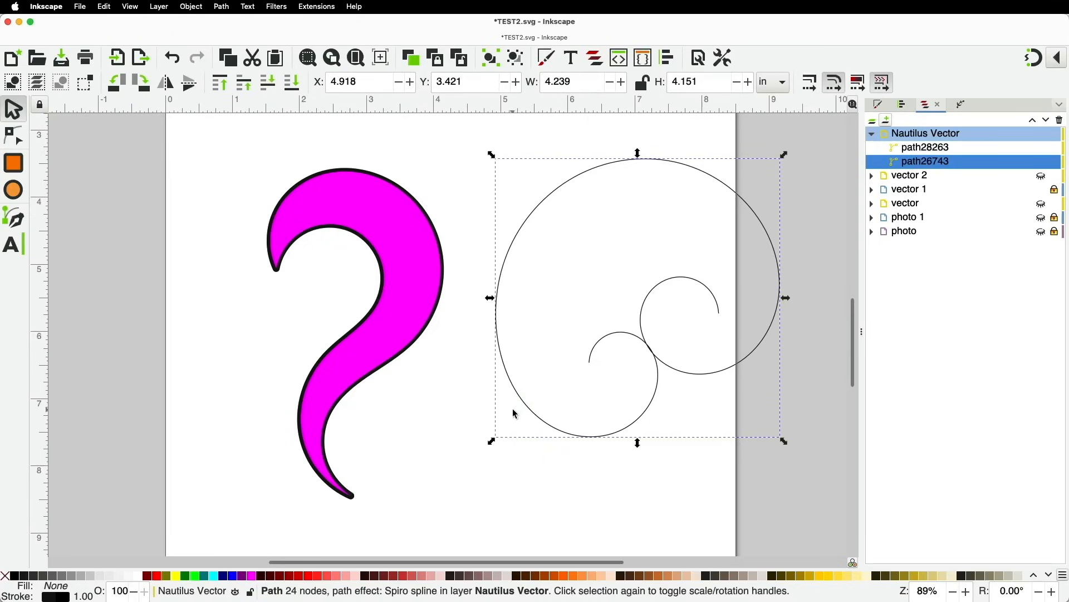
pyautogui.press('super')
pyautogui.press('super+d')
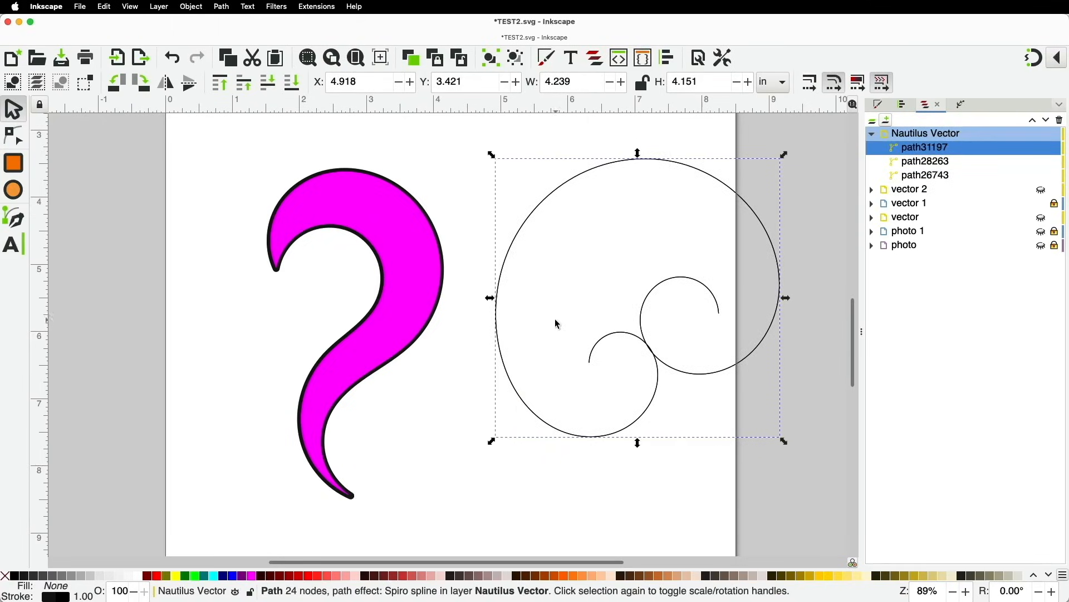
pyautogui.moveTo(503, 270); pyautogui.dragTo(534, 294)
pyautogui.press('super+z')
# Mirror the duplicate horizontally with H, move it, delete it, and reselect the original spiral
pyautogui.press('h')
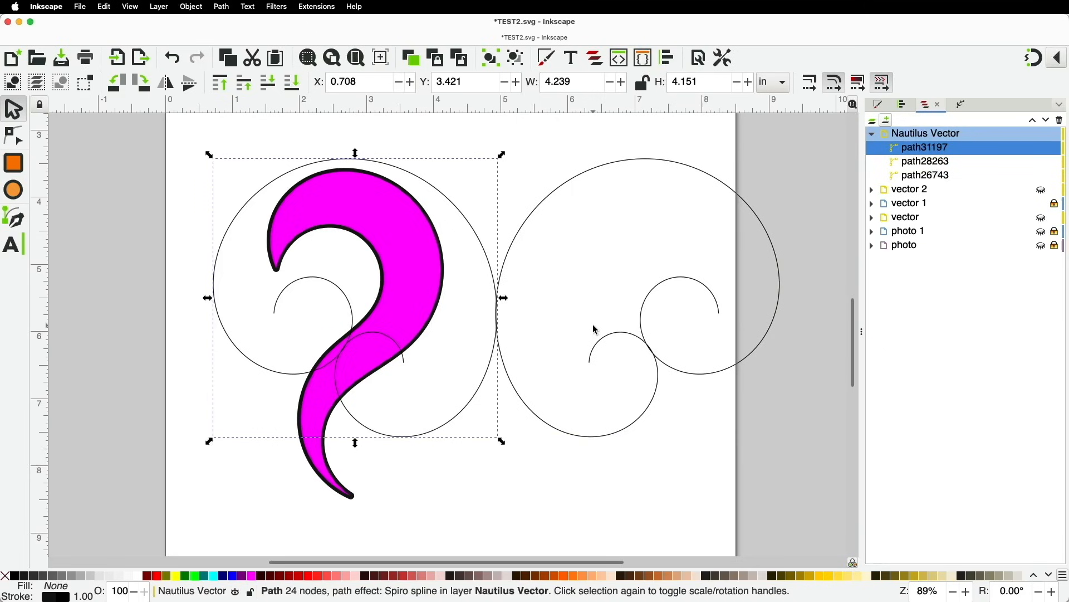
pyautogui.moveTo(490, 378); pyautogui.dragTo(458, 393)
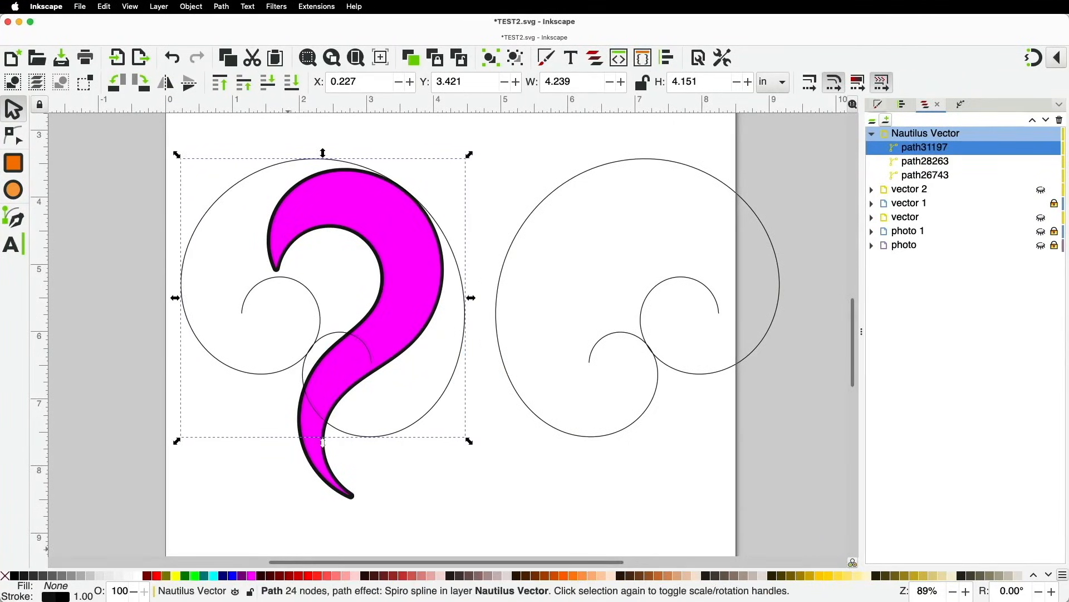
pyautogui.press('BackSpace')
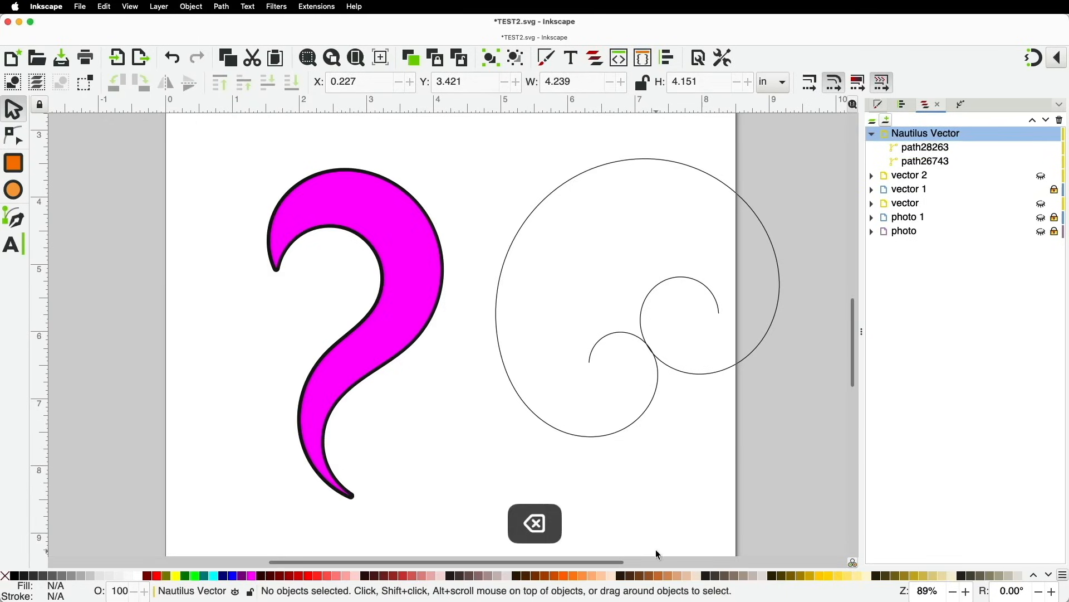
pyautogui.click(647, 426)
# Flip the spiral vertically with V, then undo the flip
pyautogui.press('v')
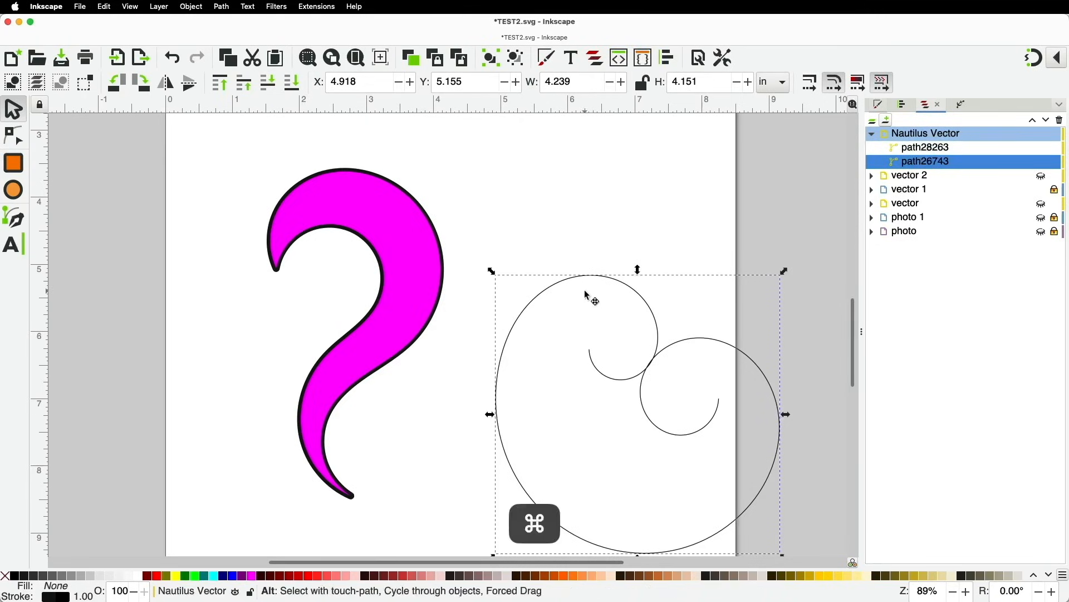
pyautogui.press('super+z')
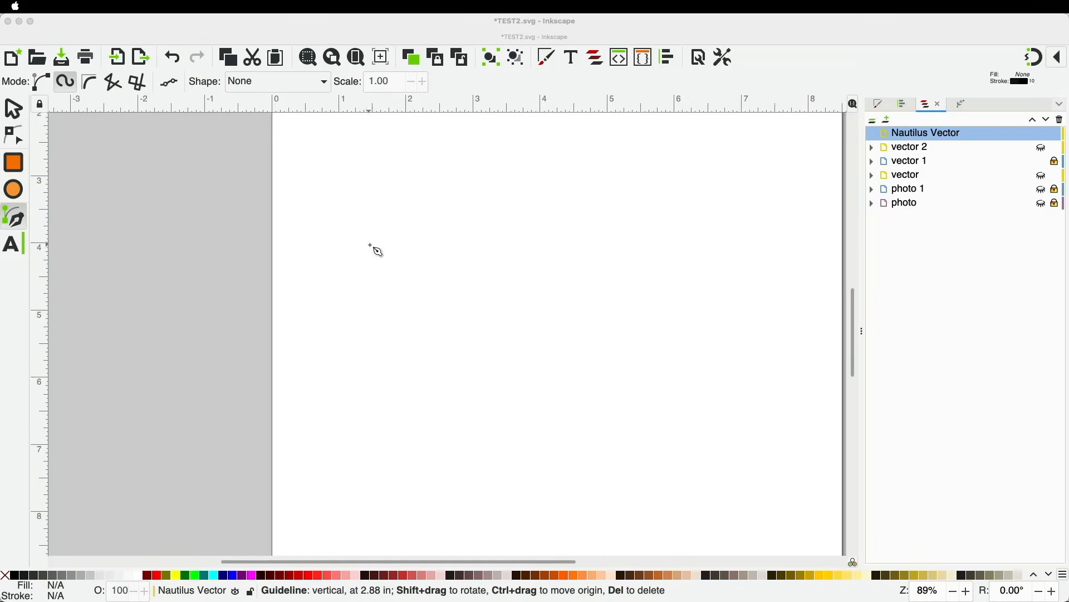
# In Spiro mode, place the first nodes forming the spiral's small inner curl on the blank page
pyautogui.click(420, 255)
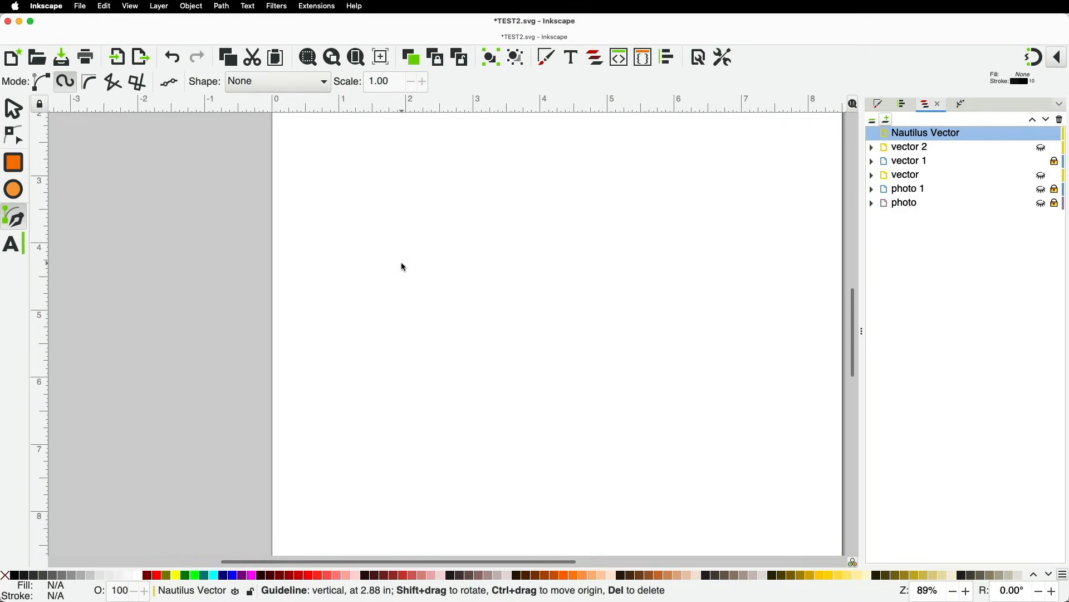
pyautogui.click(17, 217)
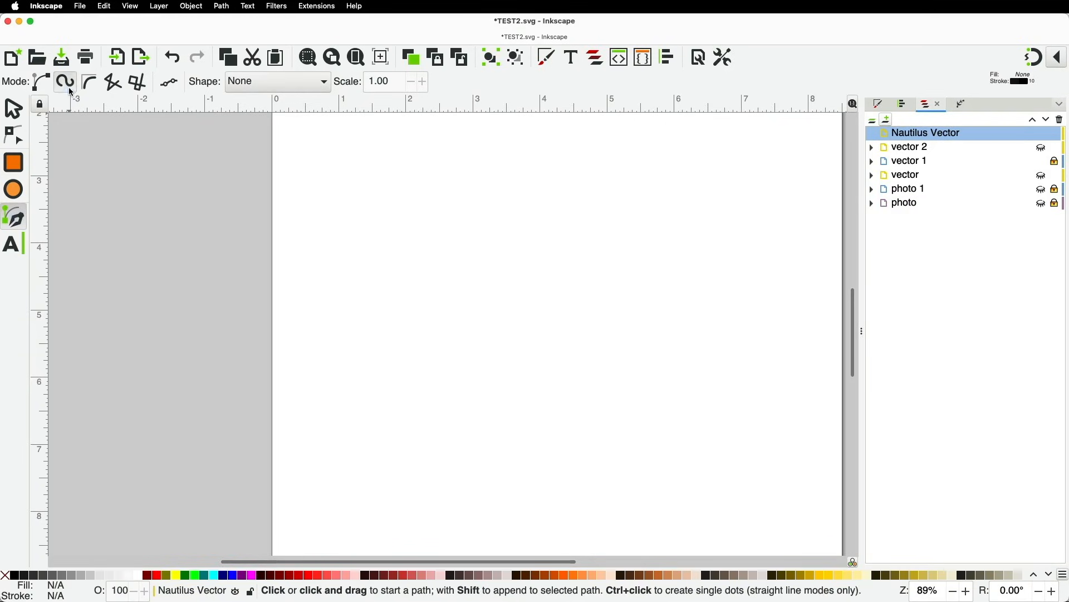
pyautogui.click(433, 235)
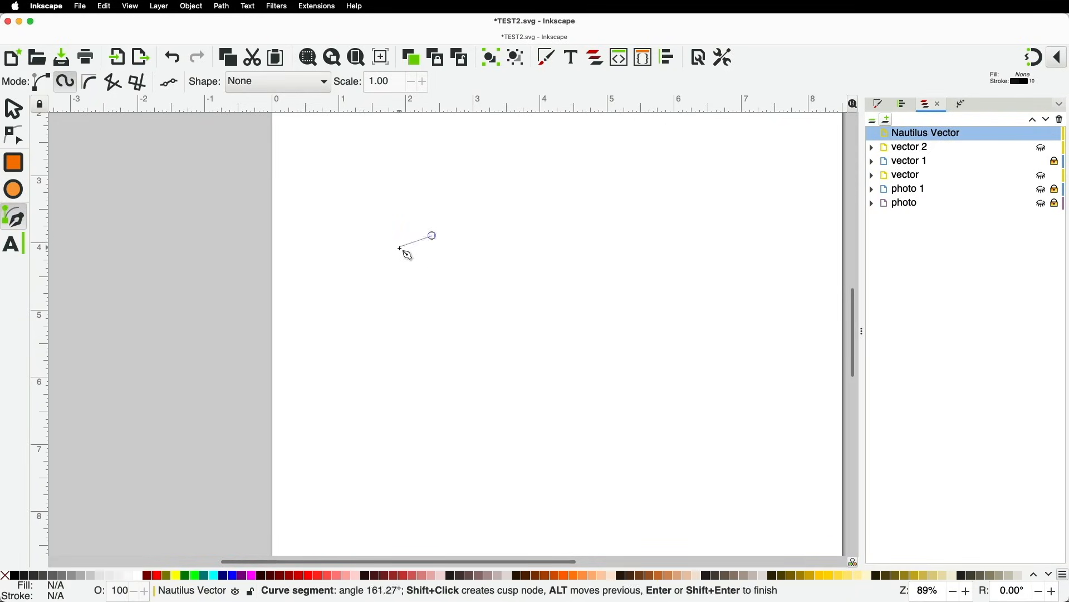
pyautogui.click(412, 250)
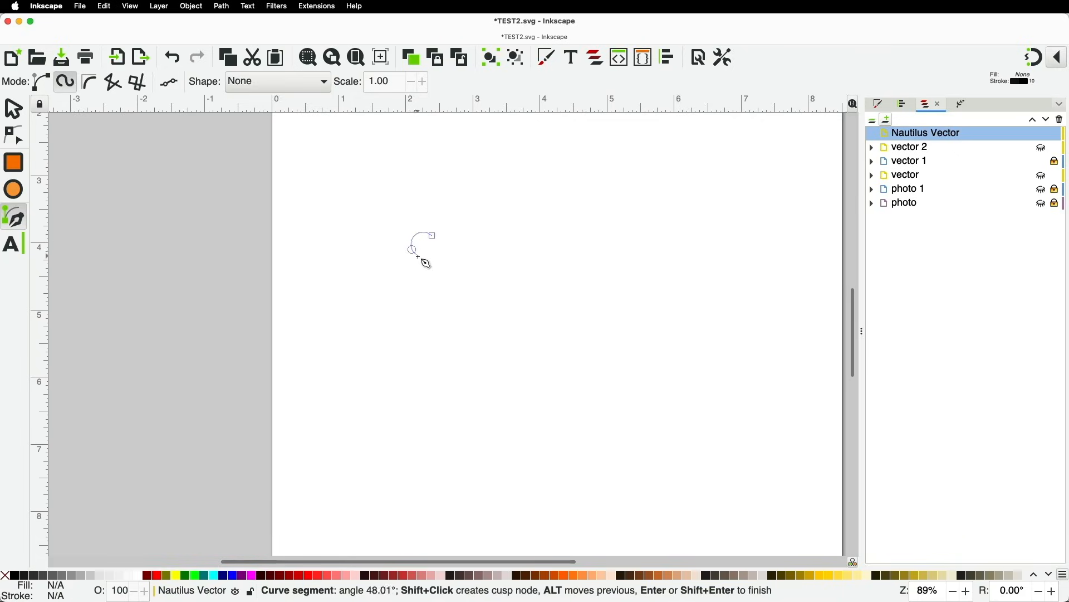
pyautogui.click(462, 232)
pyautogui.click(424, 197)
pyautogui.click(371, 253)
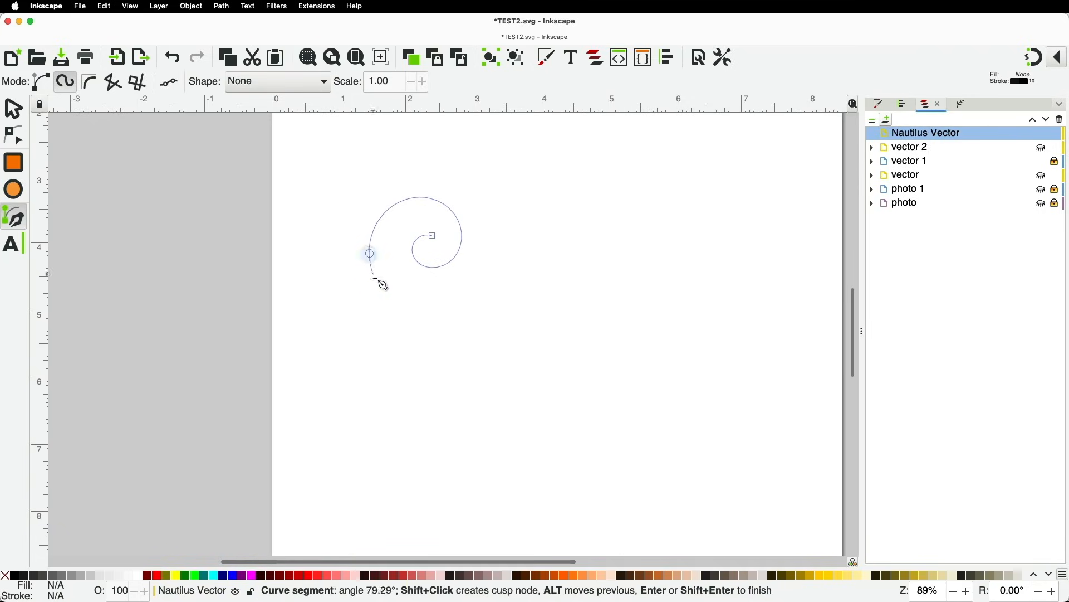
# Sweep the outer curve down, right and over the top, wind a second inner curl, and finish
pyautogui.click(504, 393)
pyautogui.click(644, 228)
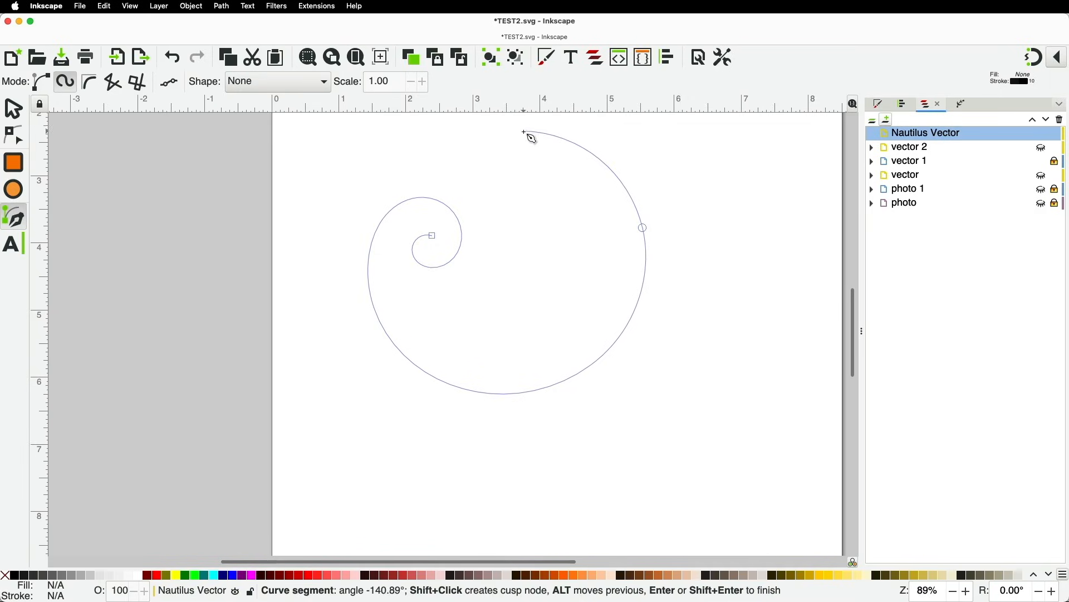
pyautogui.click(524, 131)
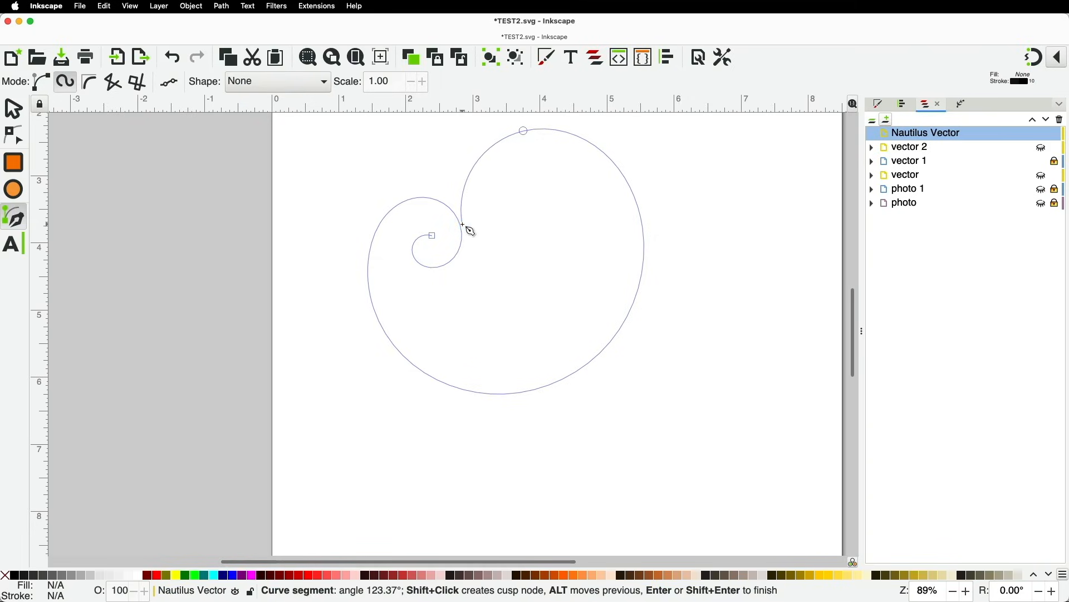
pyautogui.click(463, 224)
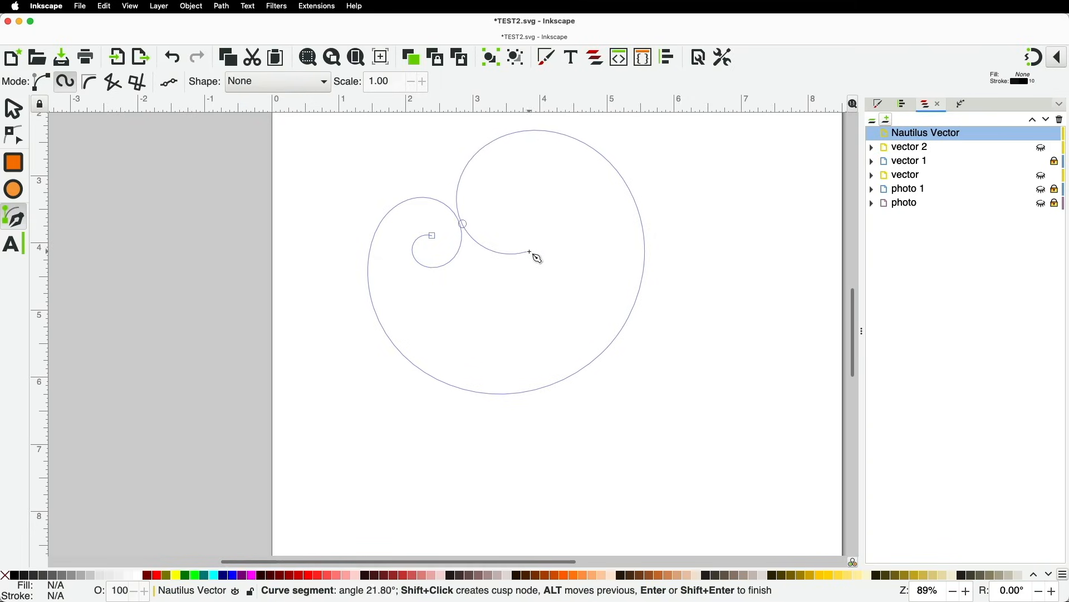
pyautogui.click(532, 266)
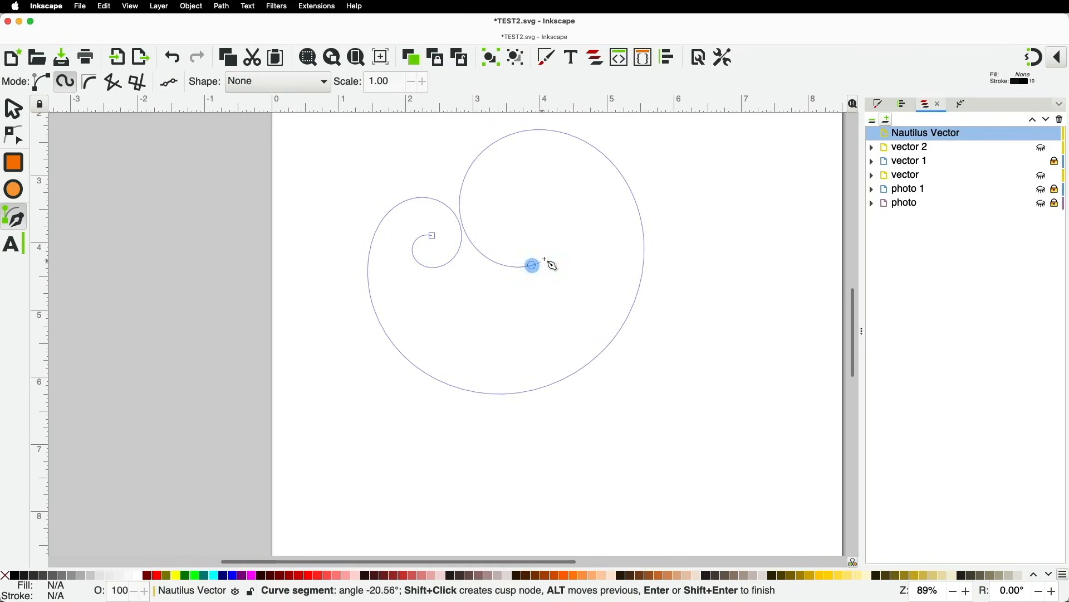
pyautogui.click(570, 223)
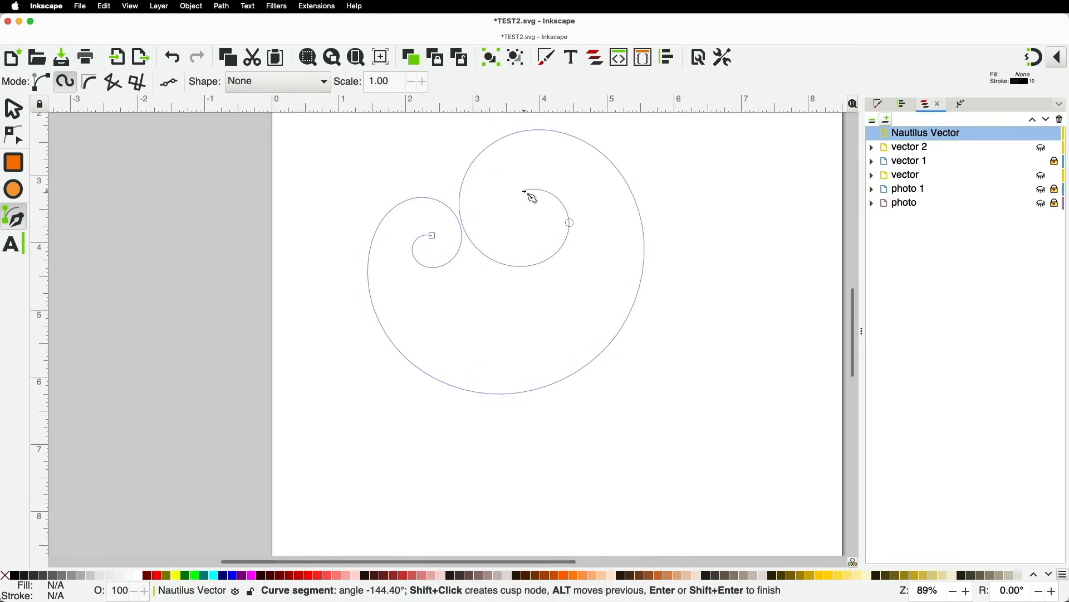
pyautogui.click(503, 222)
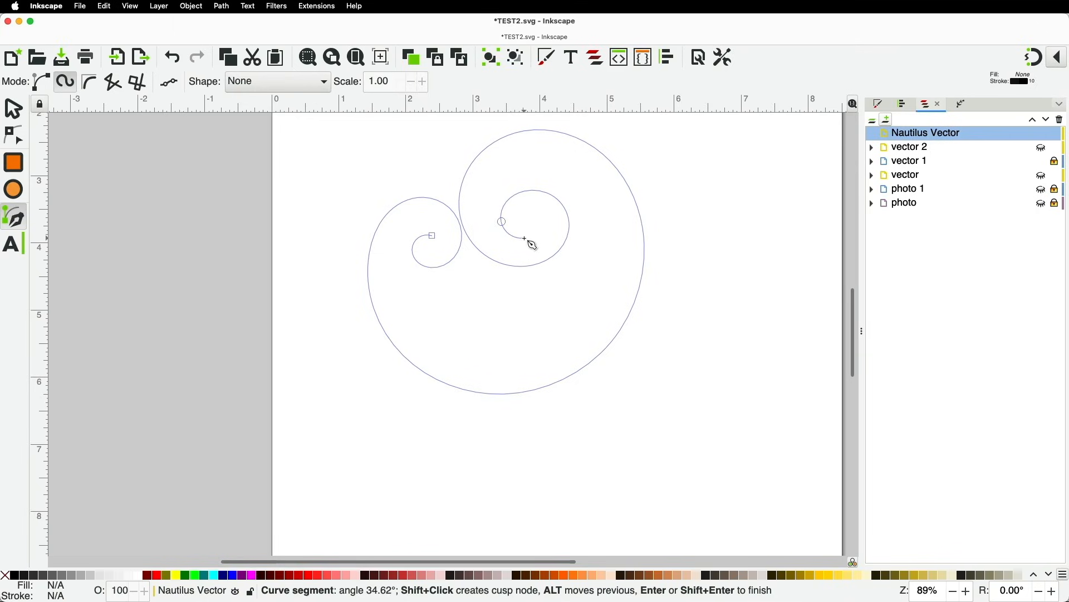
pyautogui.doubleClick(525, 238)
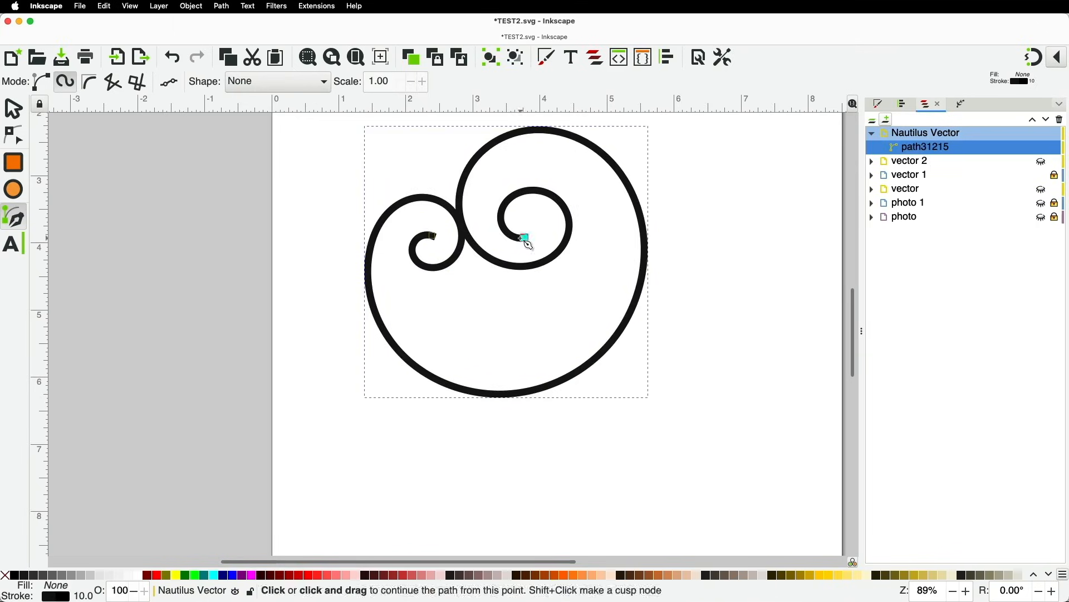
# Set the spiral's stroke width to 2 and push out the outer curve's right side and inner coil nodes
pyautogui.rightClick(80, 598)
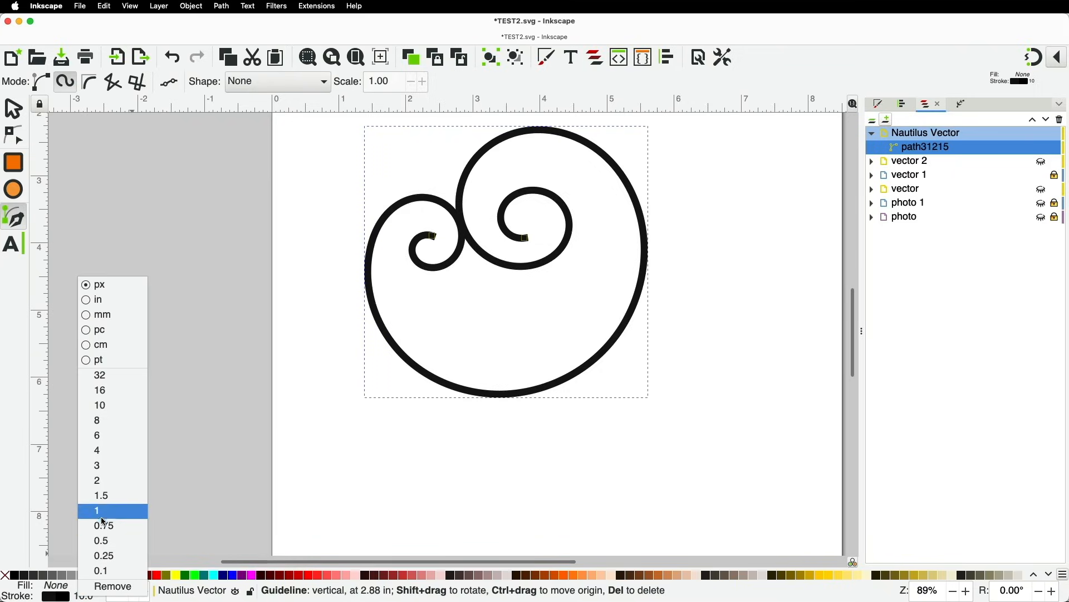
pyautogui.click(99, 481)
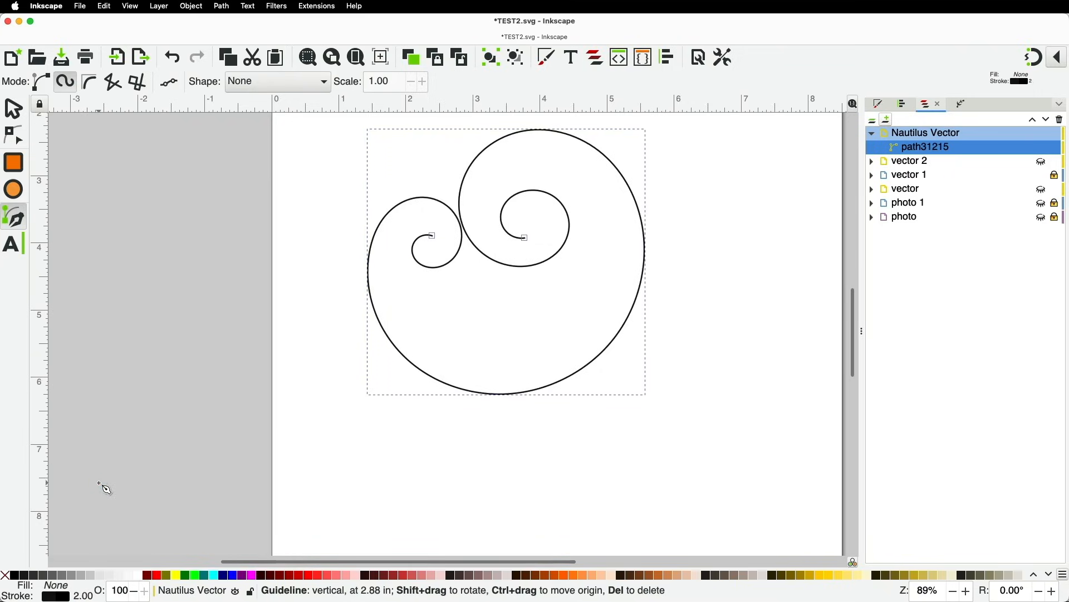
pyautogui.click(17, 137)
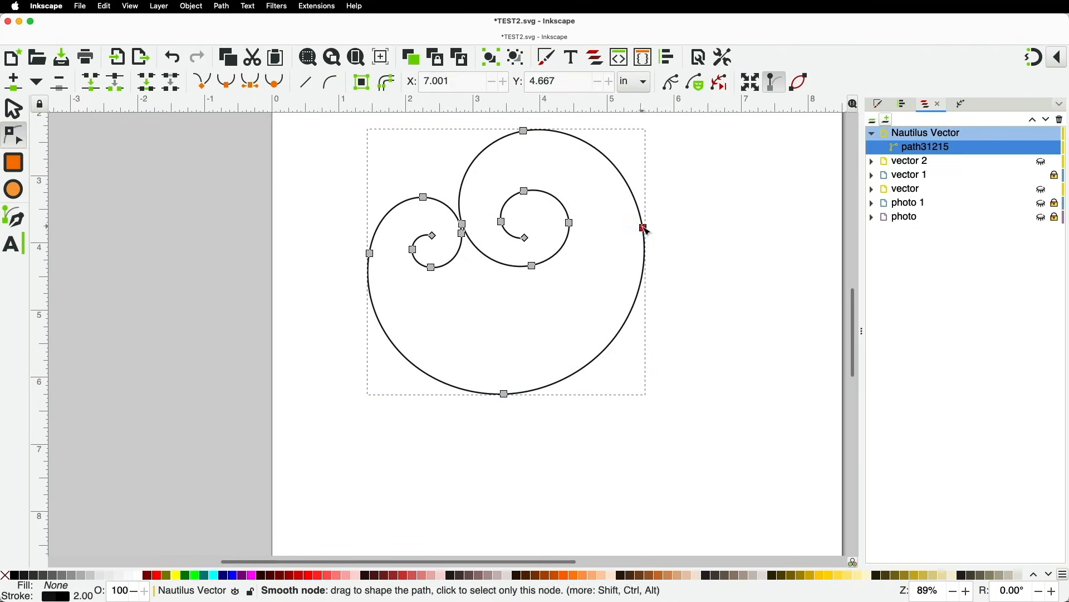
pyautogui.moveTo(643, 228); pyautogui.dragTo(662, 261)
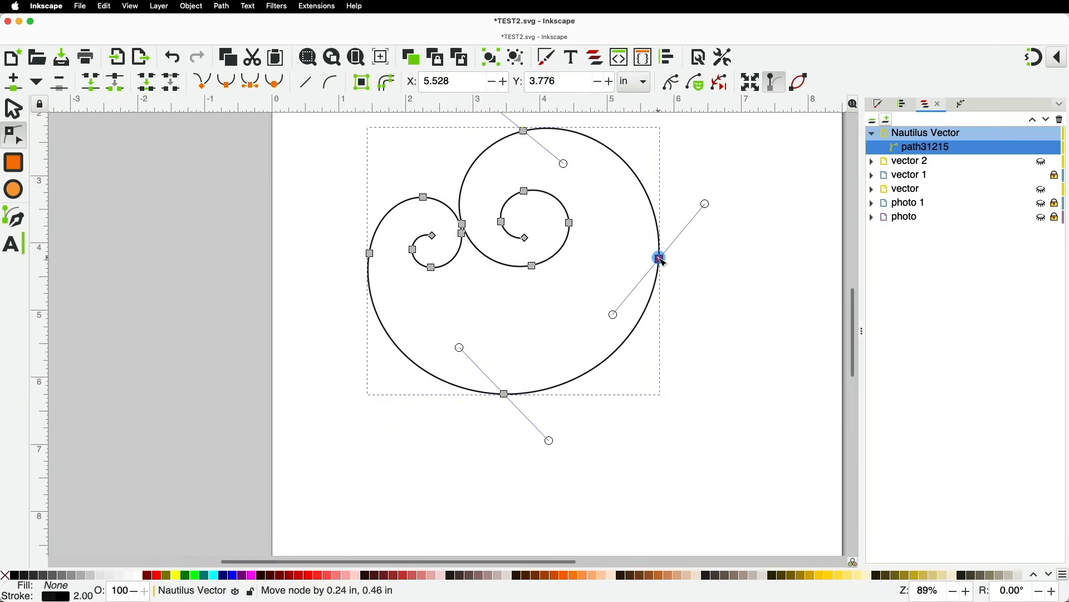
pyautogui.moveTo(526, 195); pyautogui.dragTo(538, 195)
pyautogui.moveTo(574, 229); pyautogui.dragTo(569, 233)
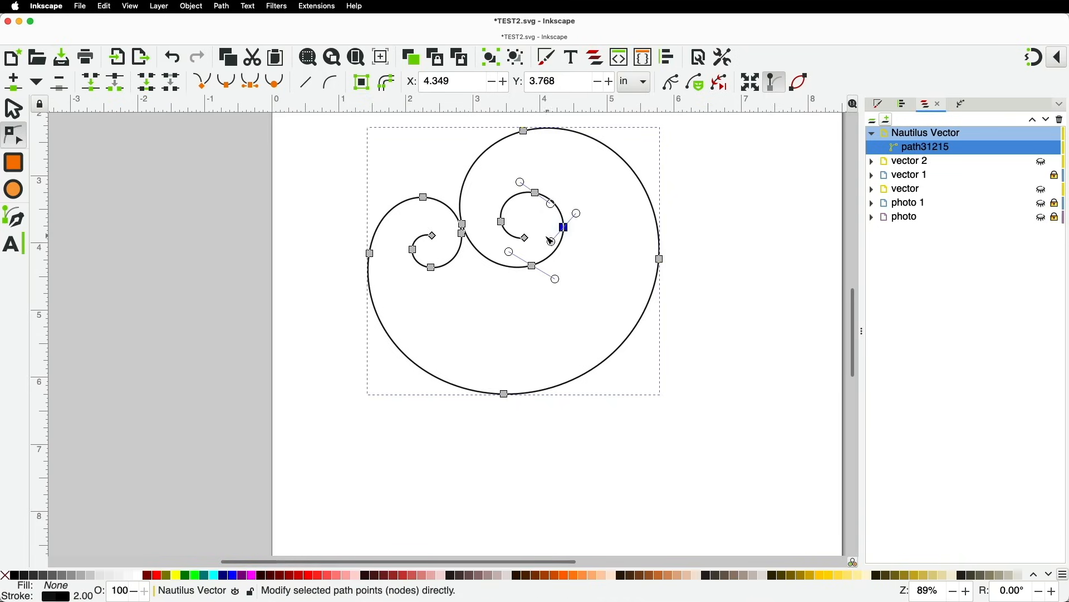
# Move the inner coil's nodes down and adjust the small coil's upper nodes
pyautogui.moveTo(485, 204); pyautogui.dragTo(531, 230)
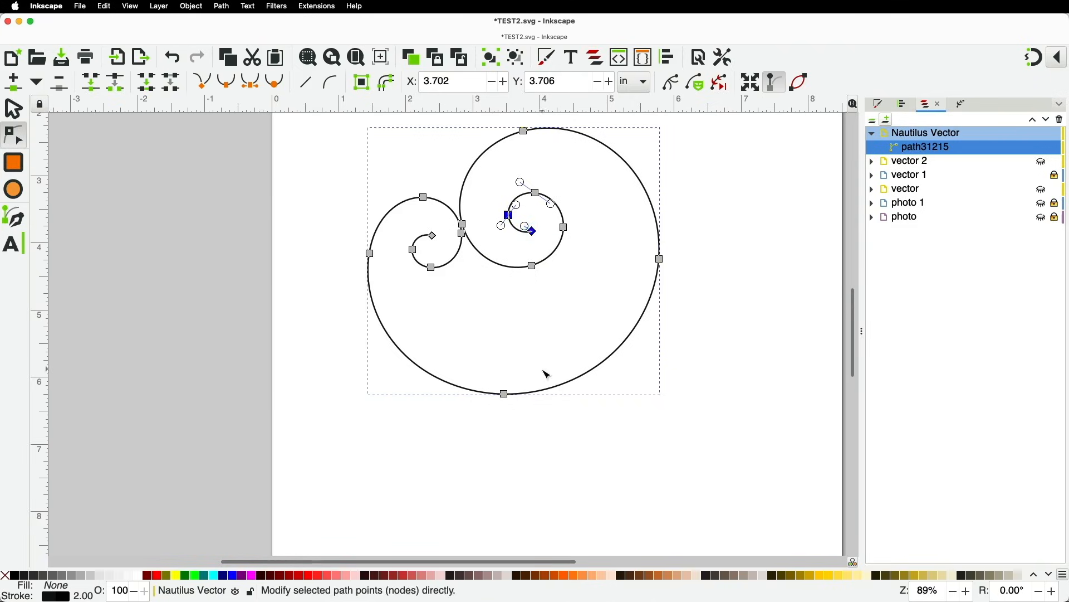
pyautogui.moveTo(505, 394); pyautogui.dragTo(516, 386)
pyautogui.moveTo(423, 198); pyautogui.dragTo(423, 207)
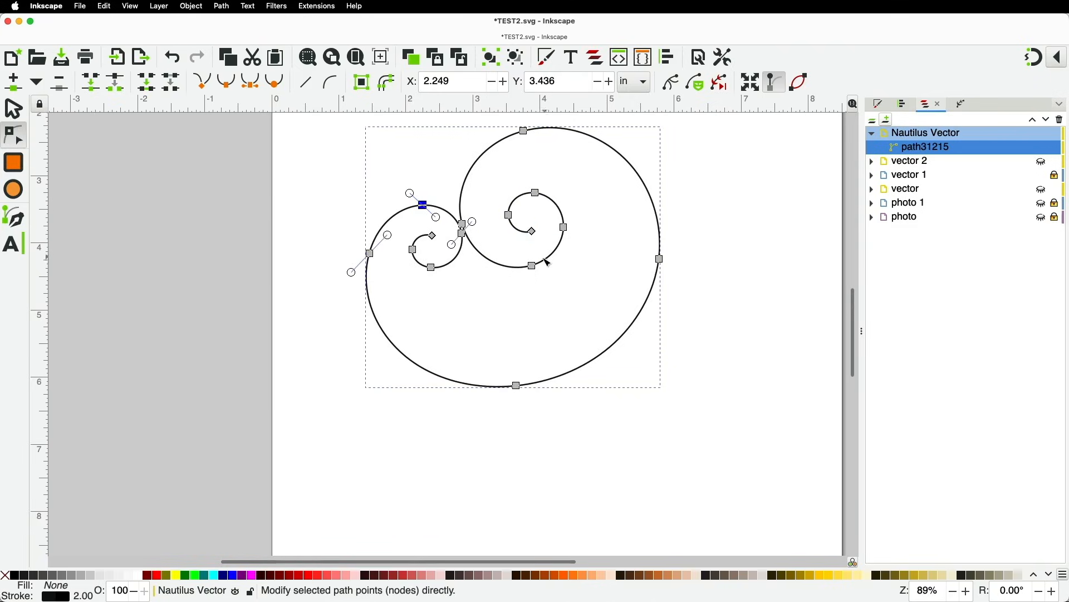
pyautogui.moveTo(431, 267); pyautogui.dragTo(438, 269)
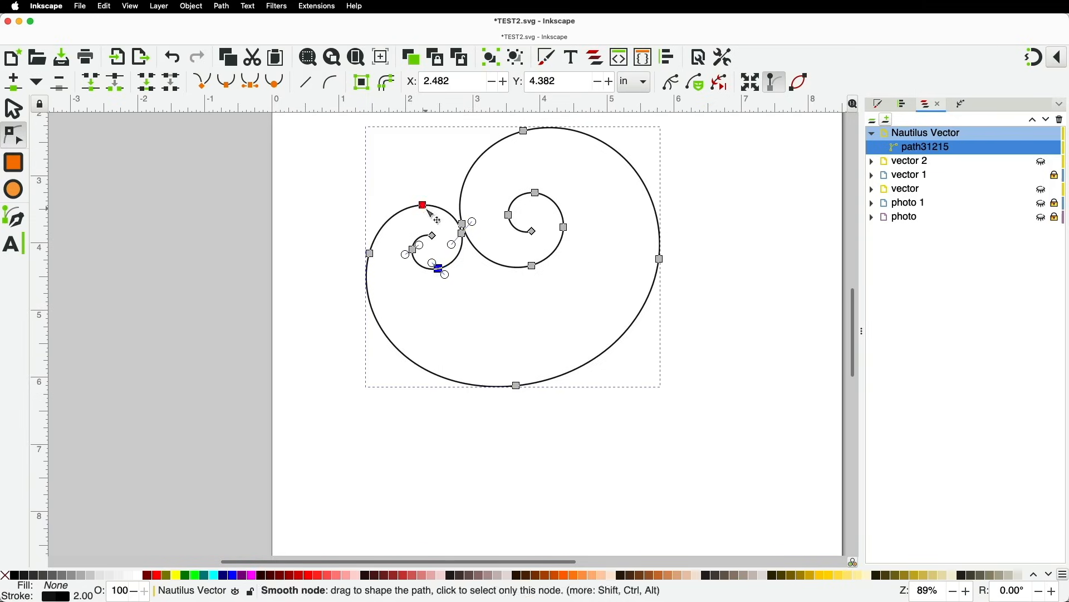
pyautogui.scroll(8, 434, 231)
pyautogui.scroll(-6, 479, 322)
pyautogui.scroll(2, 440, 269)
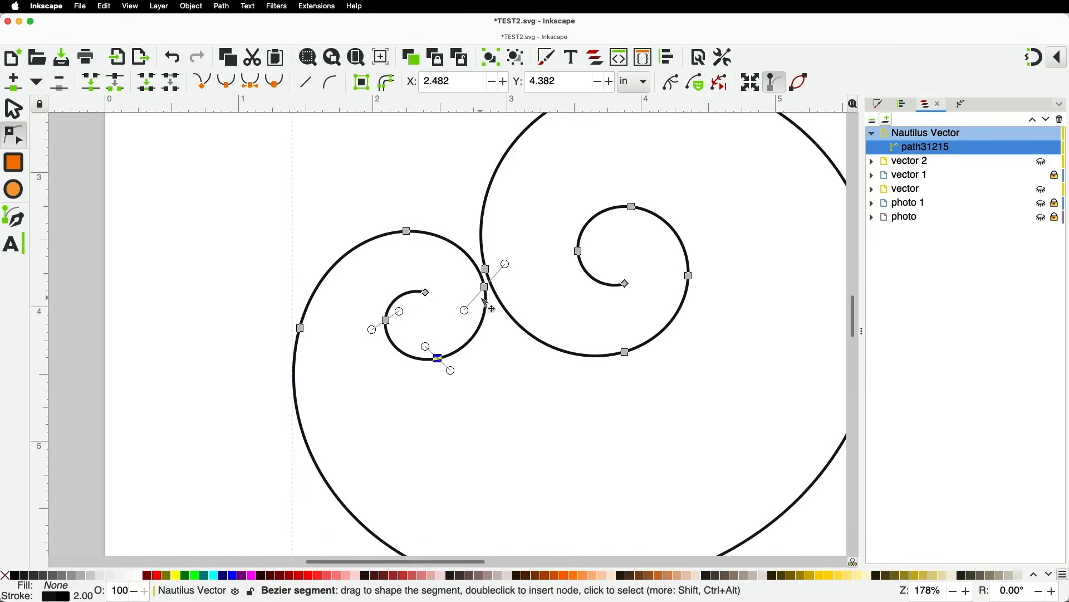
pyautogui.moveTo(485, 270); pyautogui.dragTo(486, 221)
# Shift the small coil's nodes left and down, and reshape the outer curve's left, top and bottom
pyautogui.scroll(-1, 482, 218)
pyautogui.moveTo(372, 202); pyautogui.dragTo(488, 350)
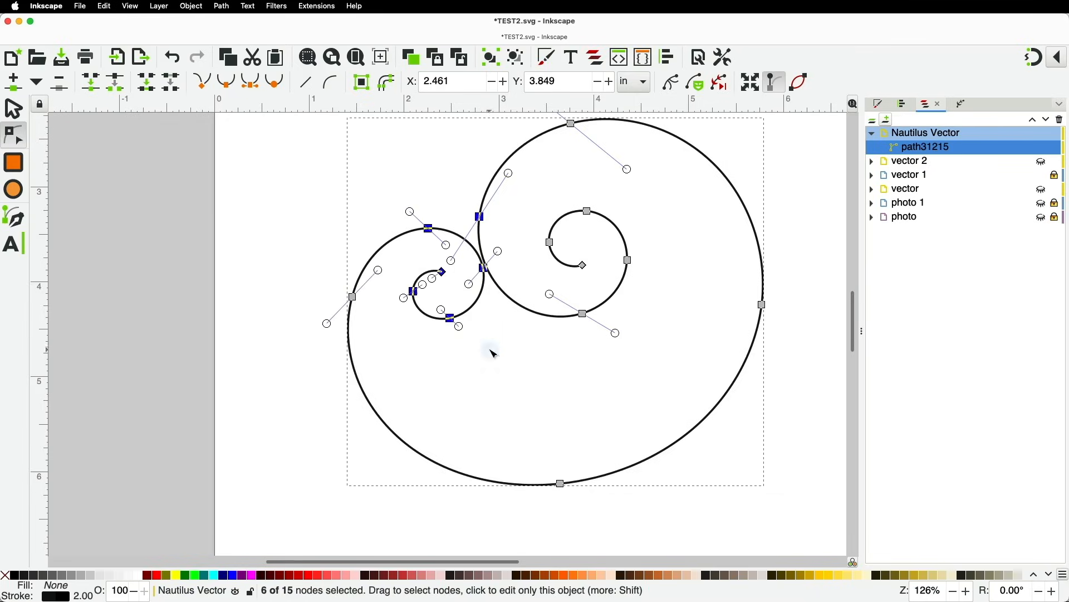
pyautogui.keyDown('shift'); pyautogui.click(480, 217); pyautogui.keyUp('shift')
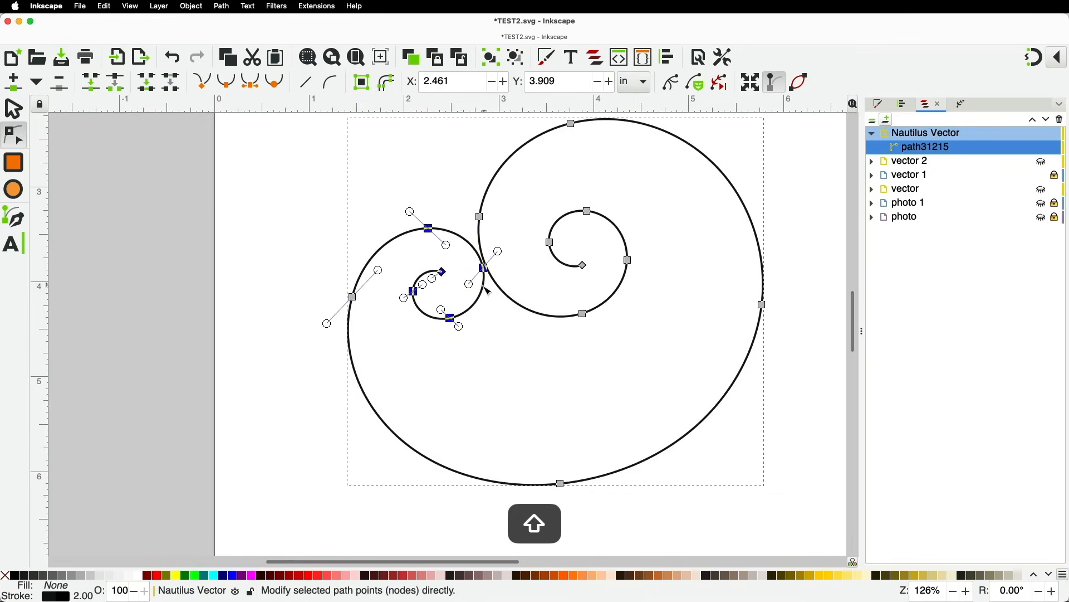
pyautogui.moveTo(487, 271); pyautogui.dragTo(477, 277)
pyautogui.moveTo(355, 300)
pyautogui.mouseDown()
pyautogui.moveTo(359, 311)
pyautogui.moveTo(350, 308)
pyautogui.mouseUp()
pyautogui.moveTo(571, 124); pyautogui.dragTo(616, 115)
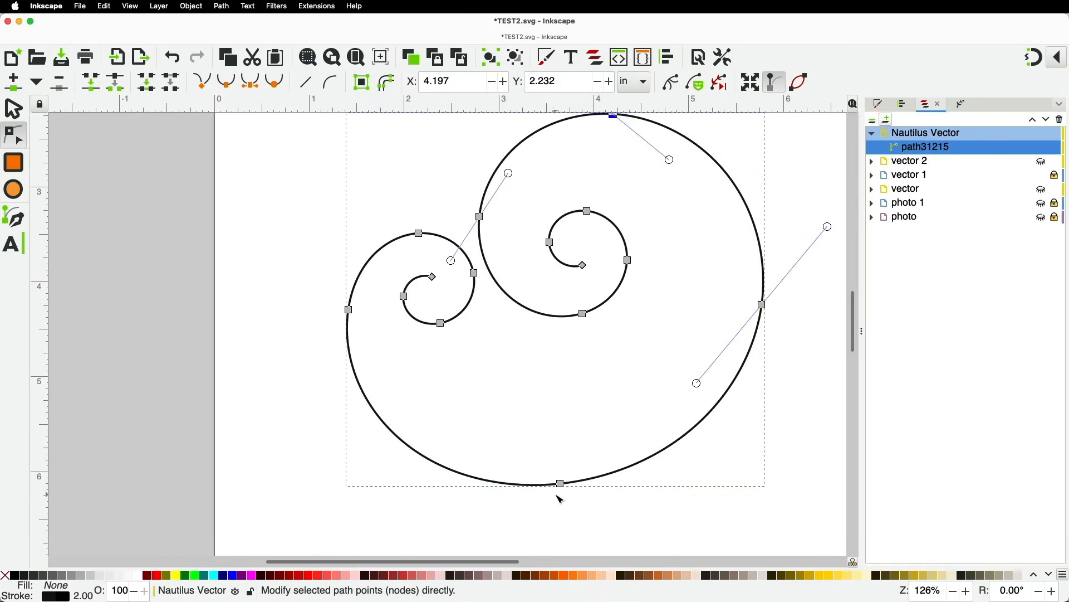
pyautogui.moveTo(561, 483); pyautogui.dragTo(389, 407)
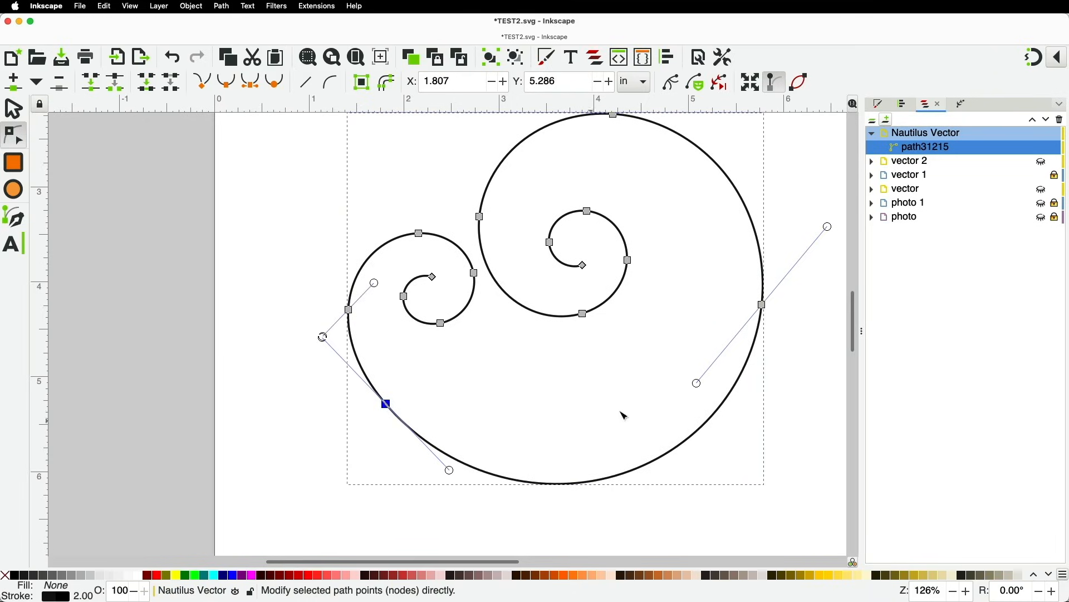
pyautogui.moveTo(388, 406)
pyautogui.mouseDown()
pyautogui.moveTo(543, 484)
pyautogui.moveTo(477, 475)
pyautogui.moveTo(381, 429)
pyautogui.moveTo(381, 417)
pyautogui.mouseUp()
# Reposition the large inner coil's nodes, first right and down, then up and left
pyautogui.moveTo(544, 195); pyautogui.dragTo(653, 335)
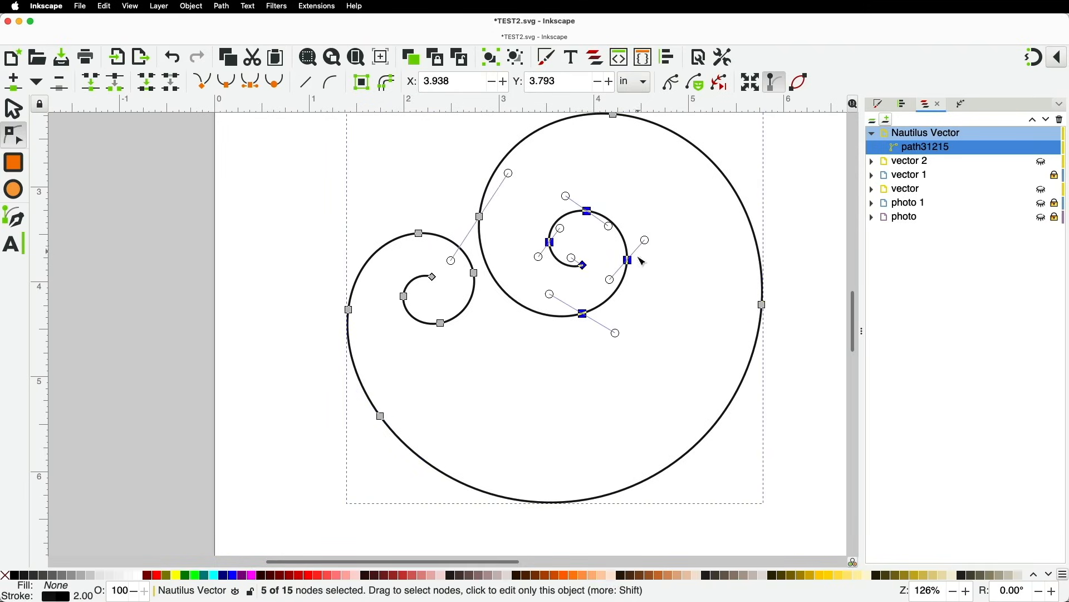
pyautogui.moveTo(634, 268); pyautogui.dragTo(650, 274)
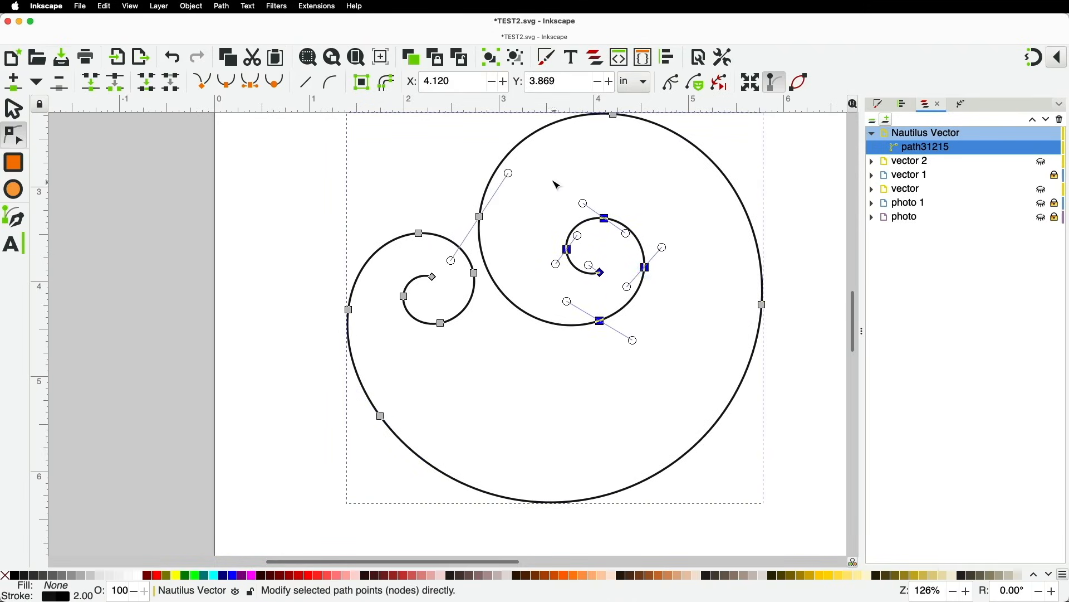
pyautogui.click(548, 188)
pyautogui.moveTo(547, 186); pyautogui.dragTo(624, 289)
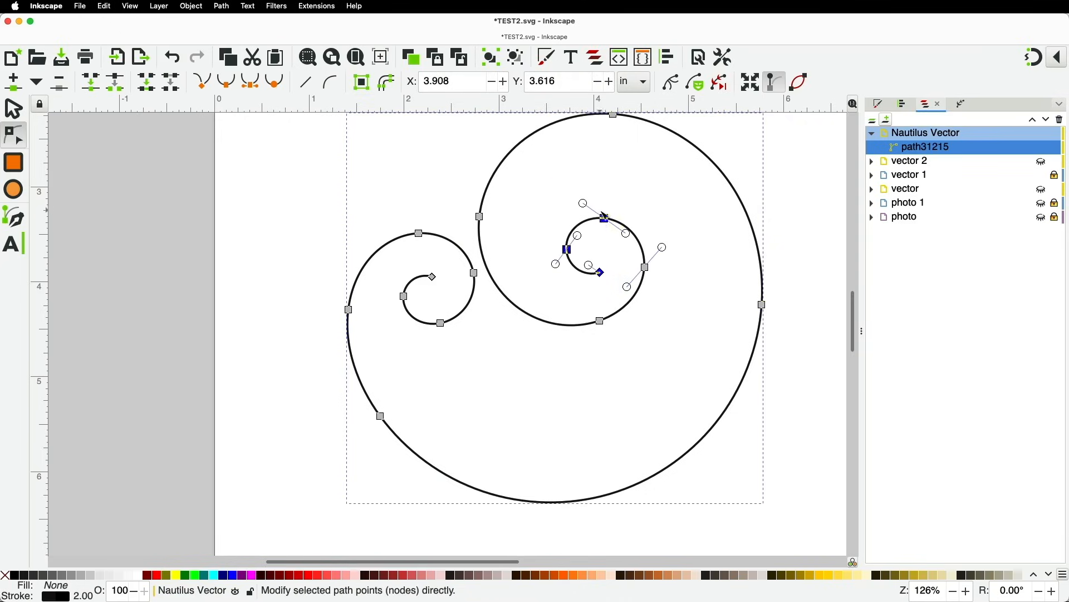
pyautogui.moveTo(608, 221); pyautogui.dragTo(584, 270)
pyautogui.click(597, 227)
pyautogui.click(572, 418)
pyautogui.click(572, 418)
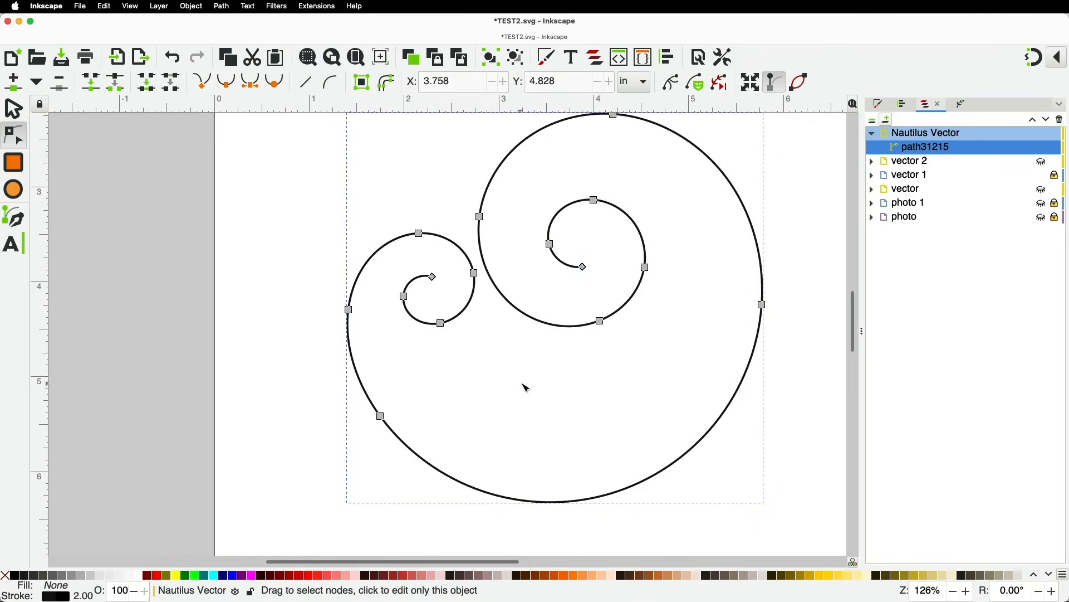
# Select the small coil's end node, then return to the Selector tool
pyautogui.press('super+Tab')
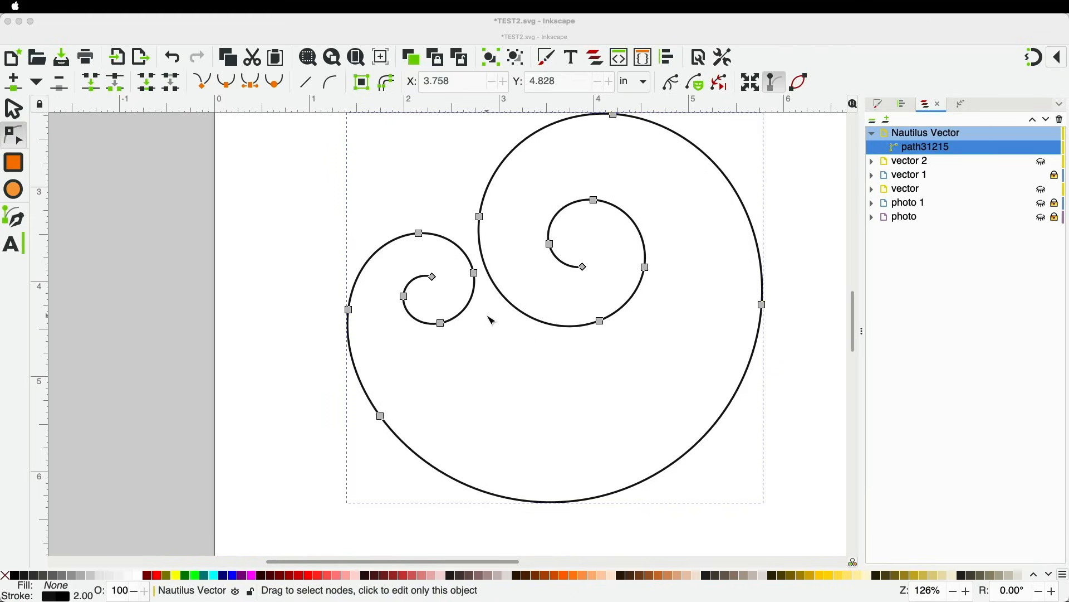
pyautogui.click(435, 278)
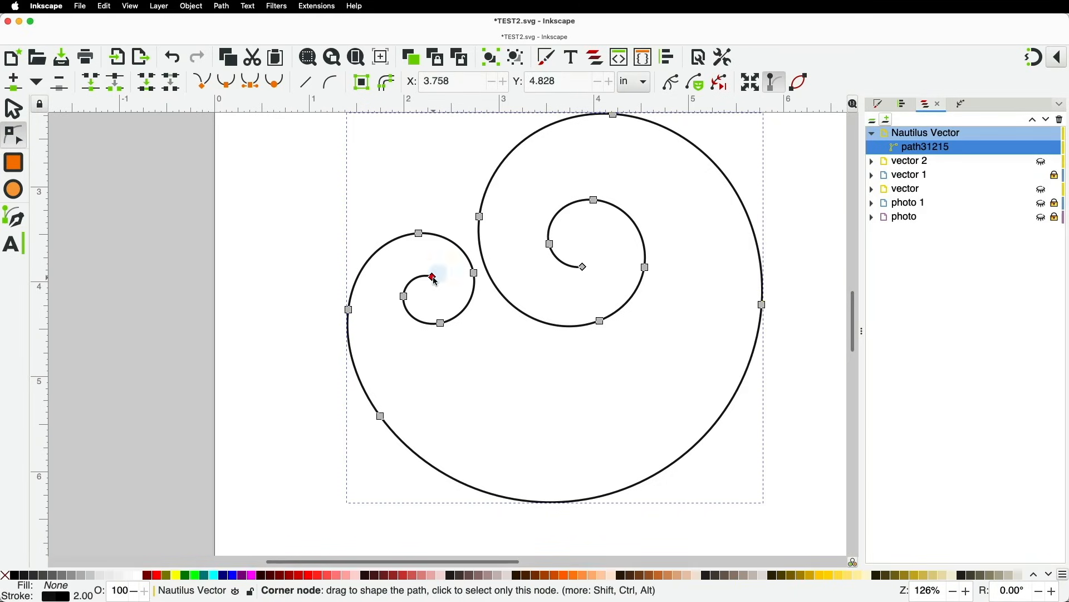
pyautogui.click(435, 276)
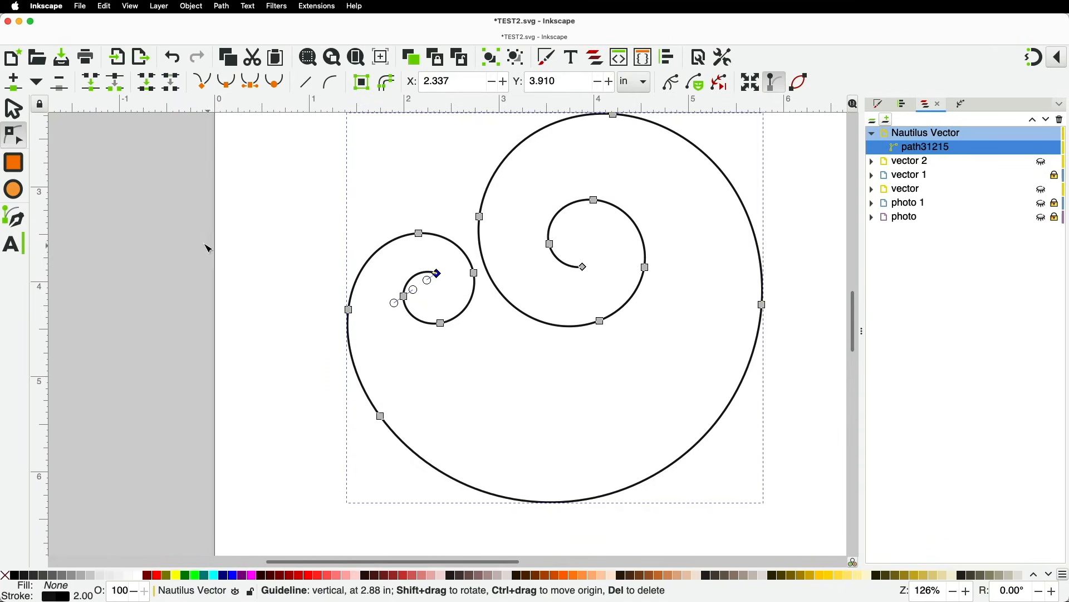
pyautogui.click(14, 109)
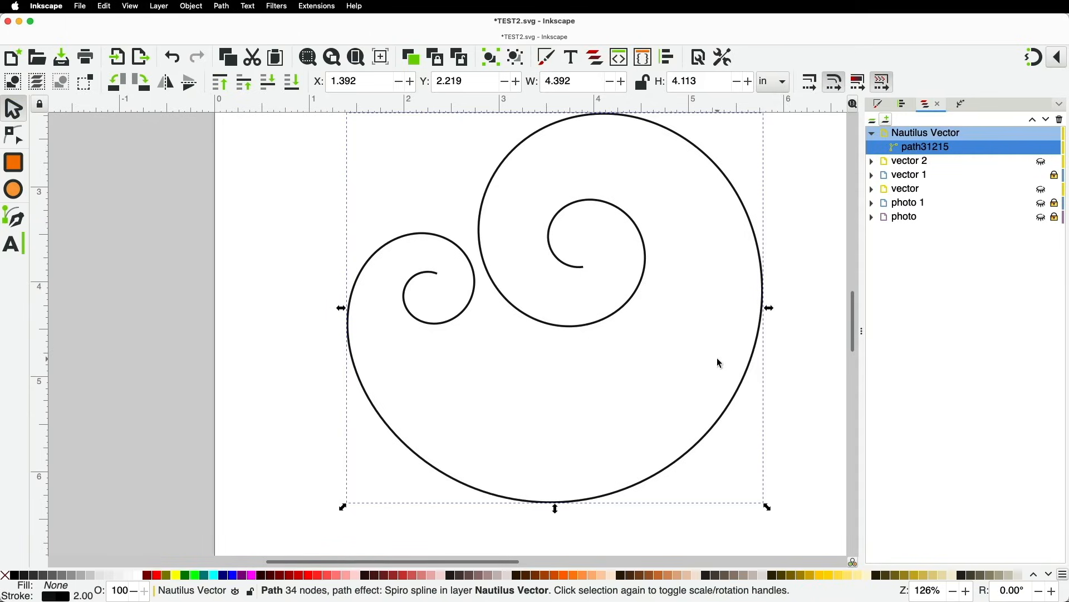
# Delete the spiral path and show the photo 1 layer's scroll ornament, zooming in on it
pyautogui.press('BackSpace')
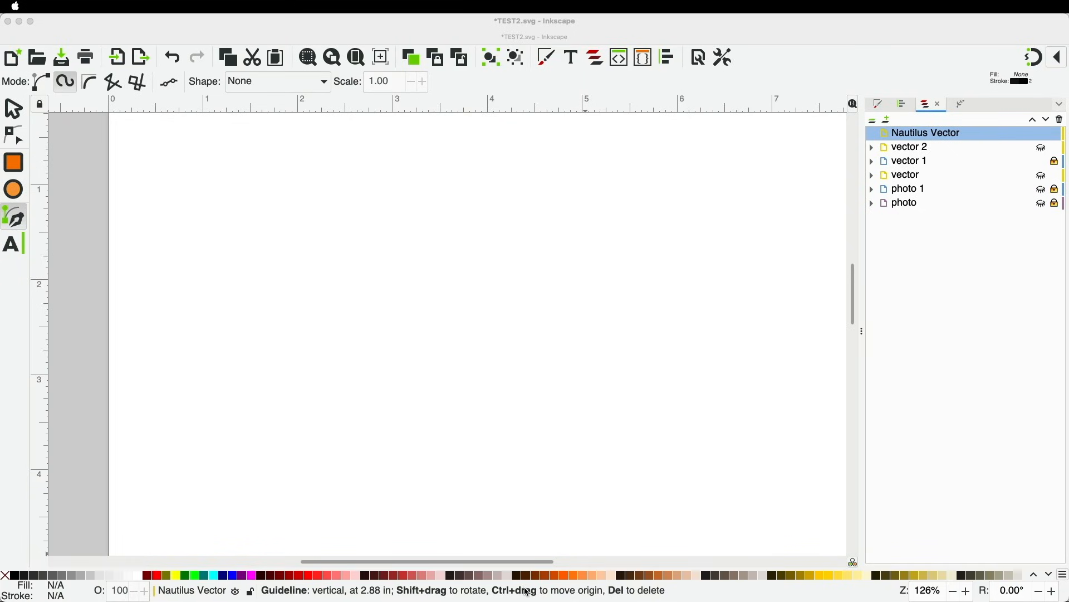
pyautogui.click(1044, 190)
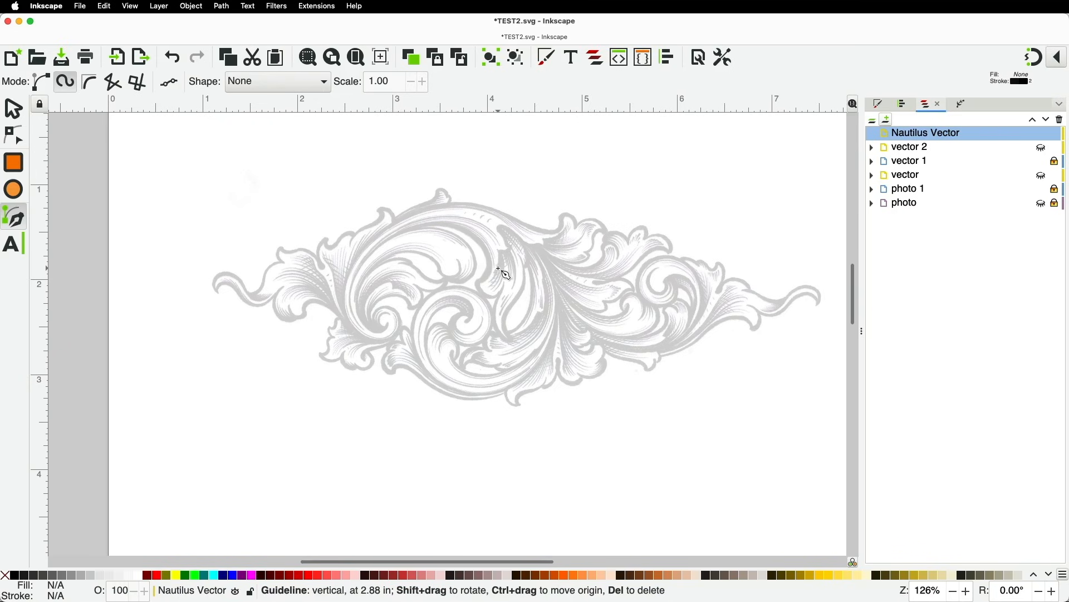
pyautogui.scroll(2, 467, 293)
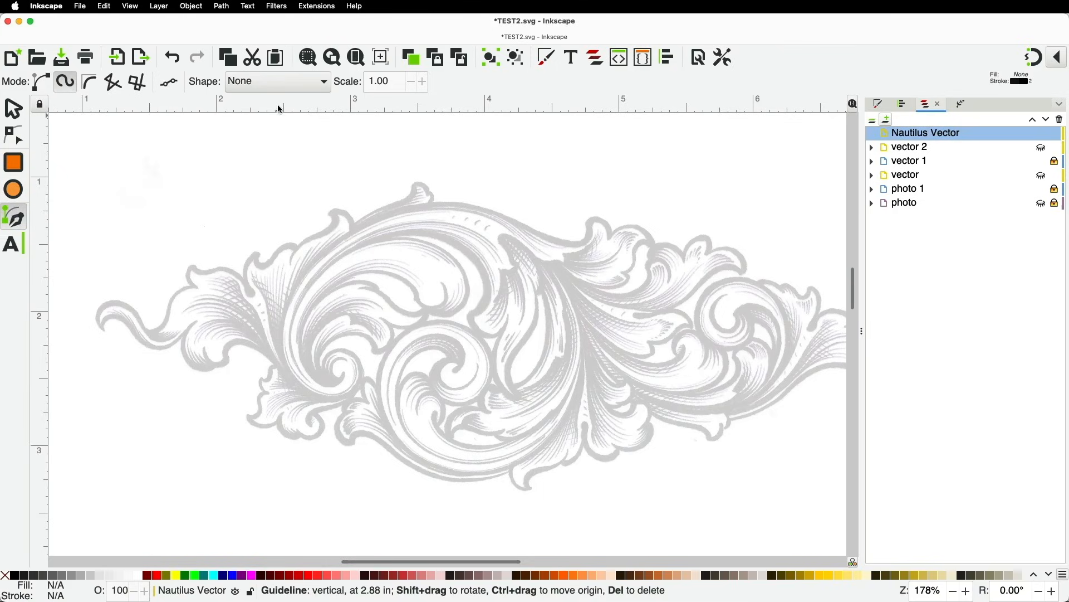
# Trace the scroll's small left curl and sweep the curve up over the top
pyautogui.click(339, 381)
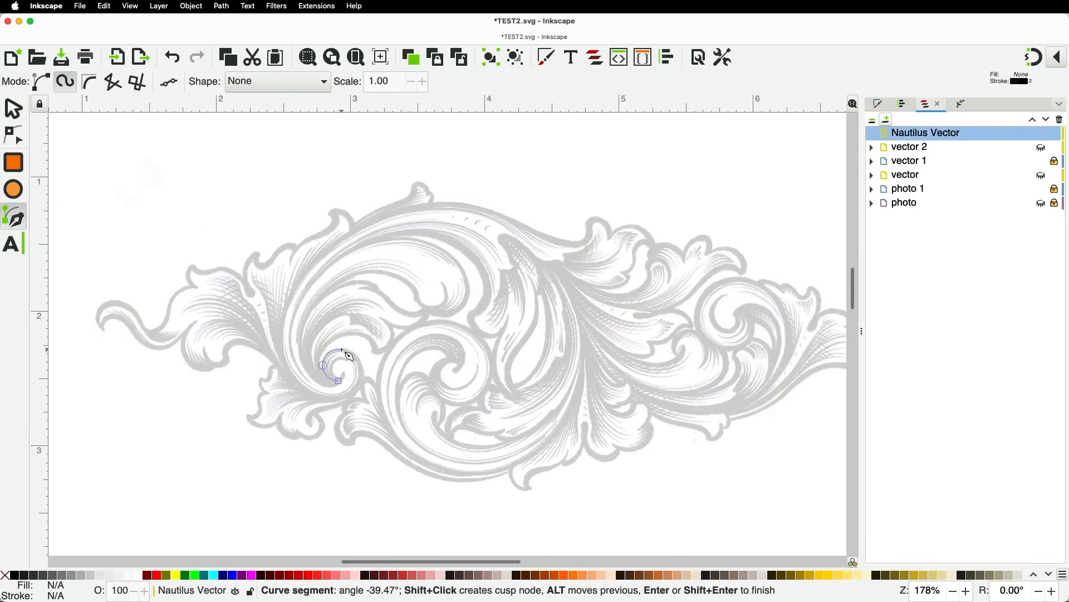
pyautogui.click(362, 378)
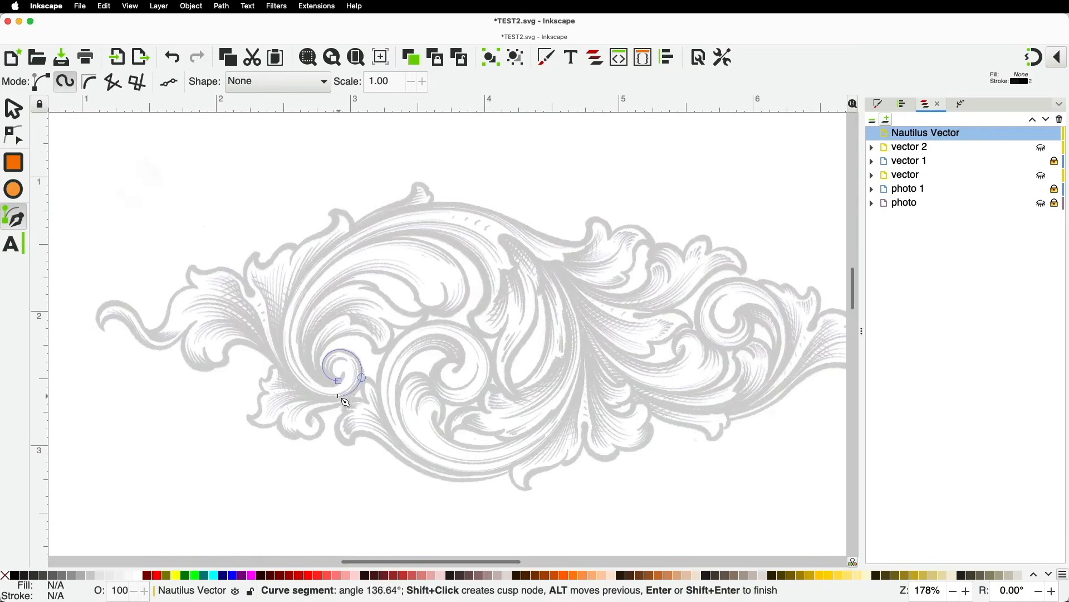
pyautogui.click(335, 398)
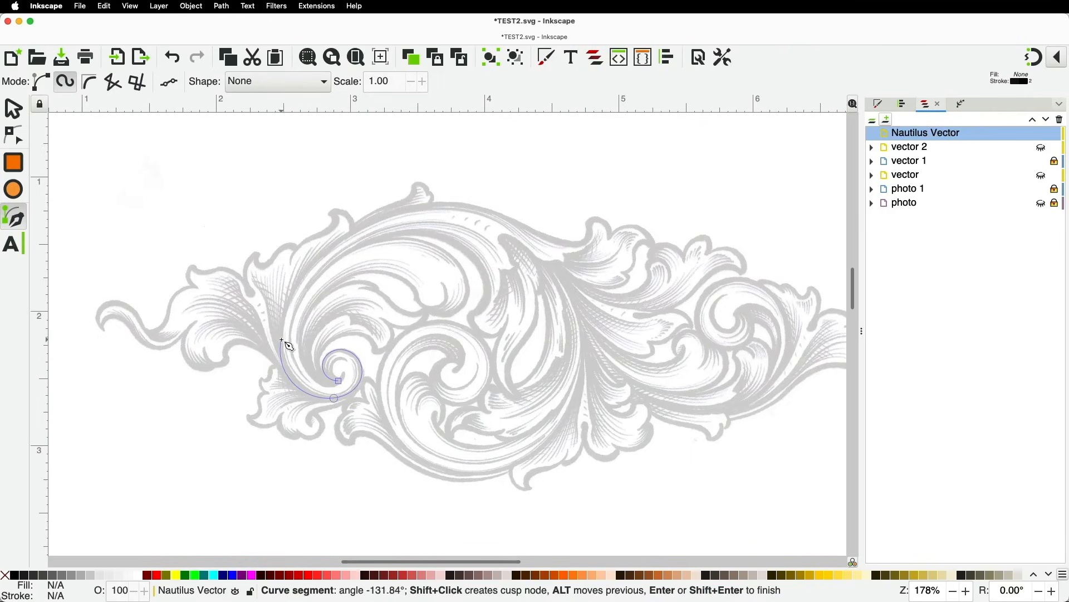
pyautogui.click(282, 332)
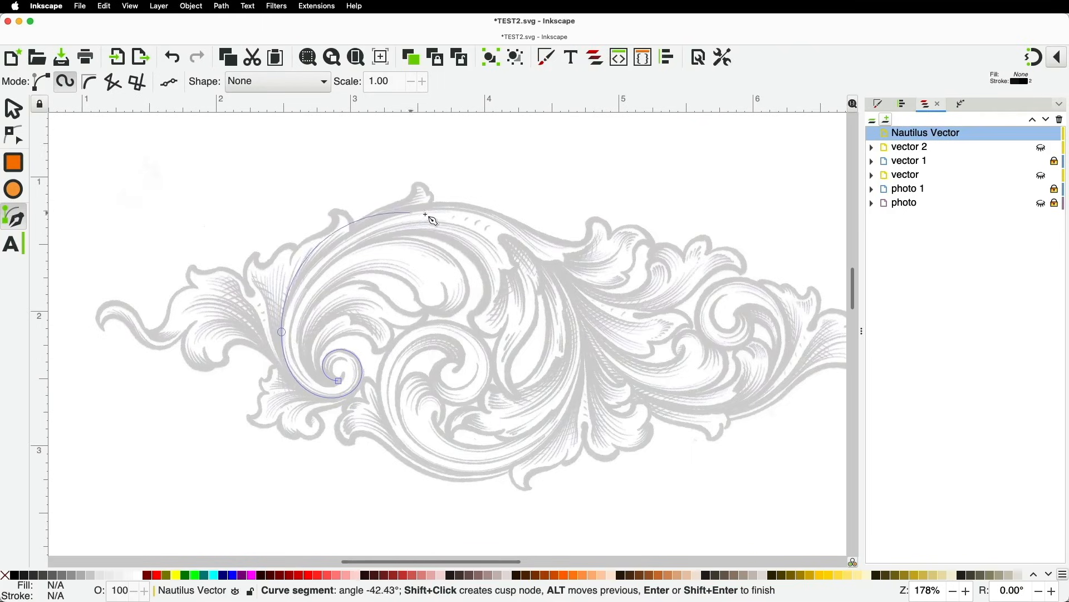
pyautogui.click(459, 209)
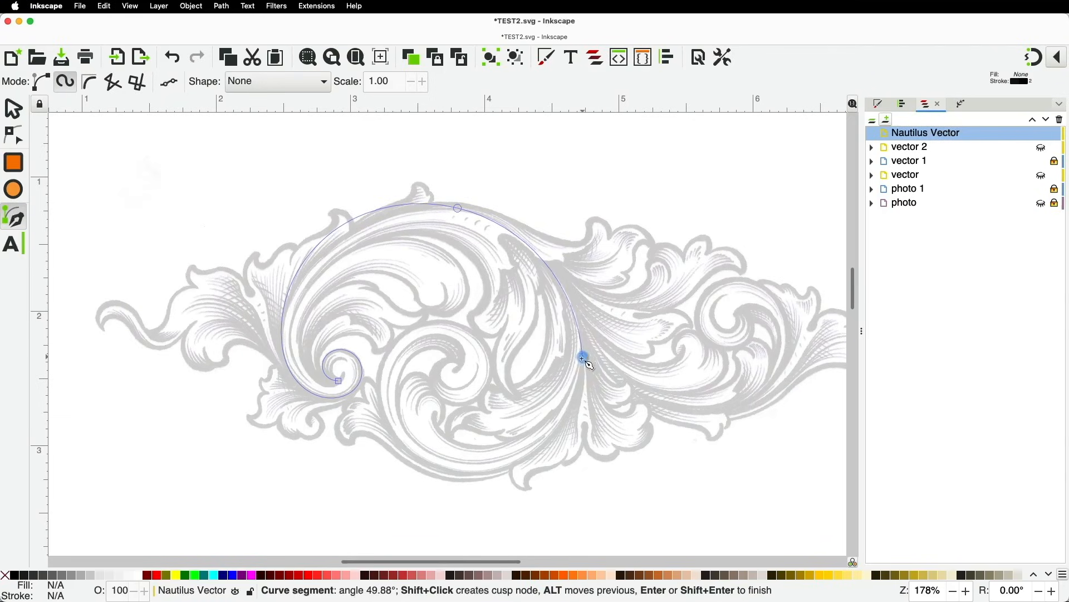
# Continue around the outer arc into the central inner spiral and finish the path
pyautogui.click(471, 475)
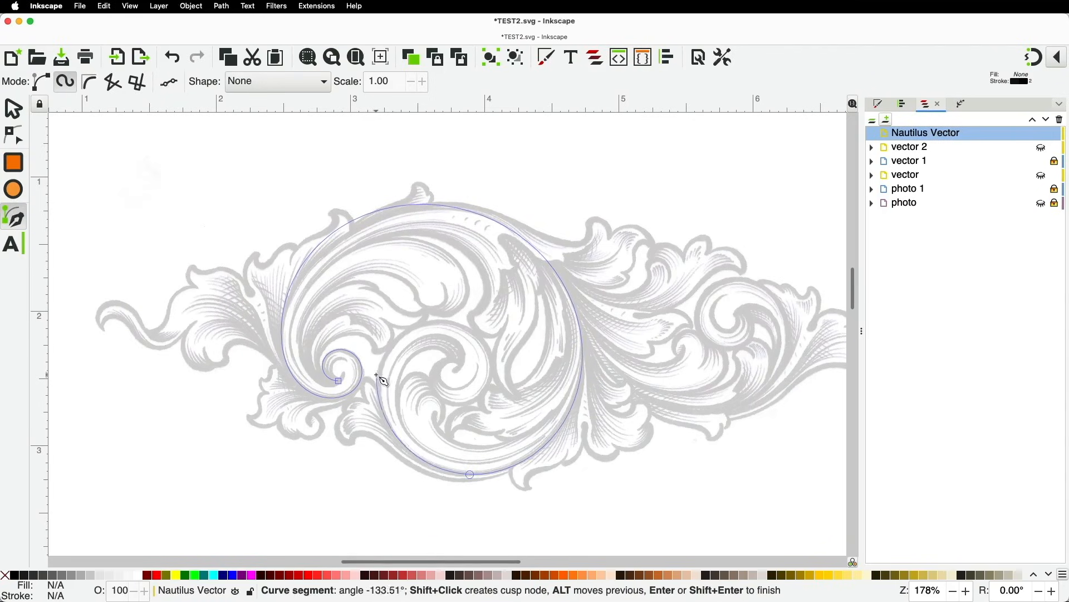
pyautogui.click(380, 379)
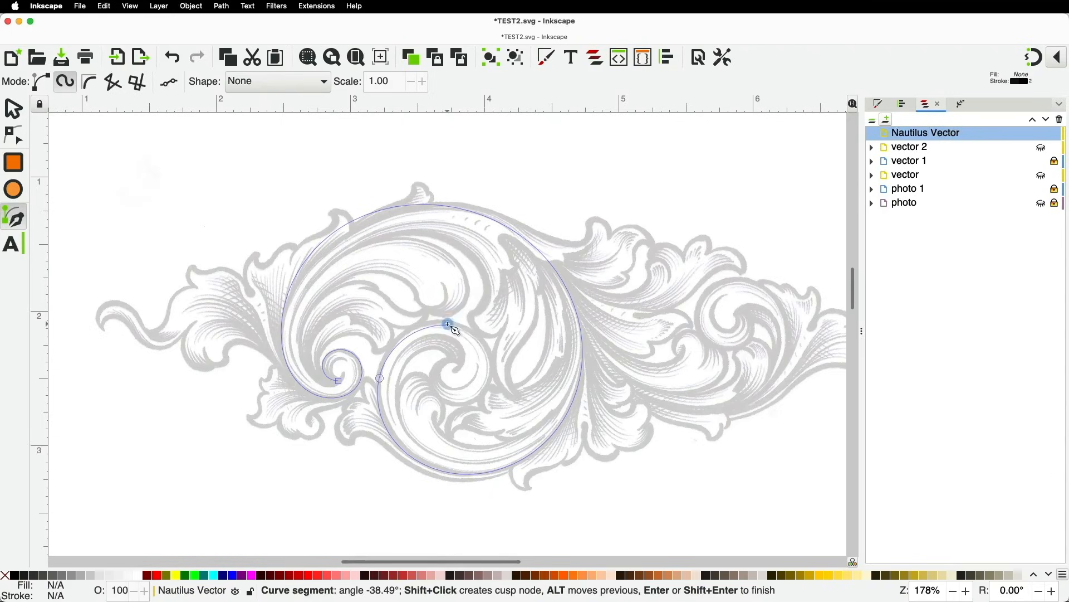
pyautogui.click(492, 372)
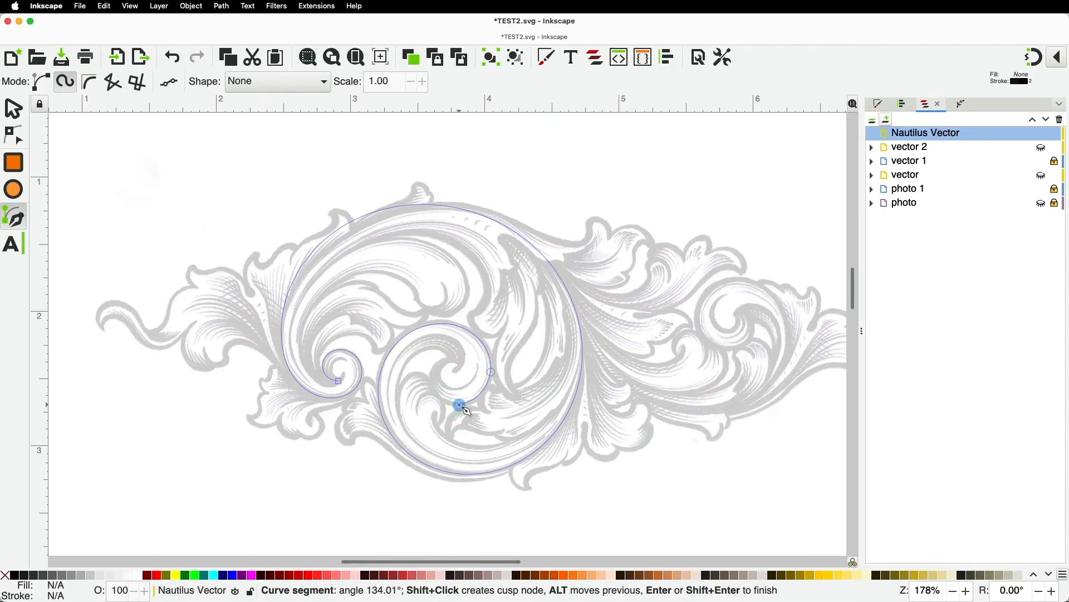
pyautogui.click(432, 373)
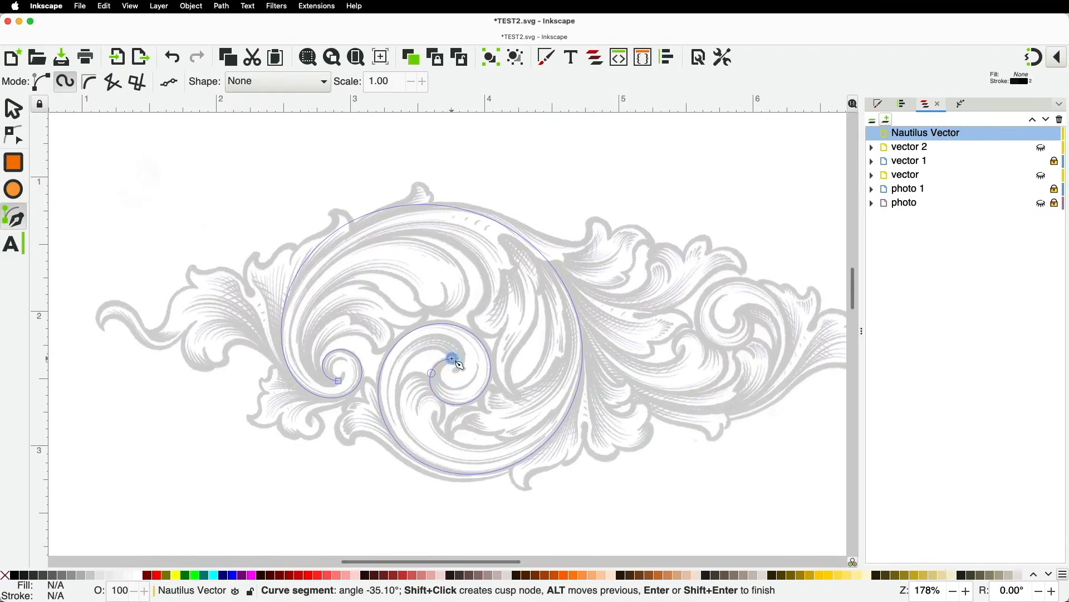
pyautogui.click(453, 359)
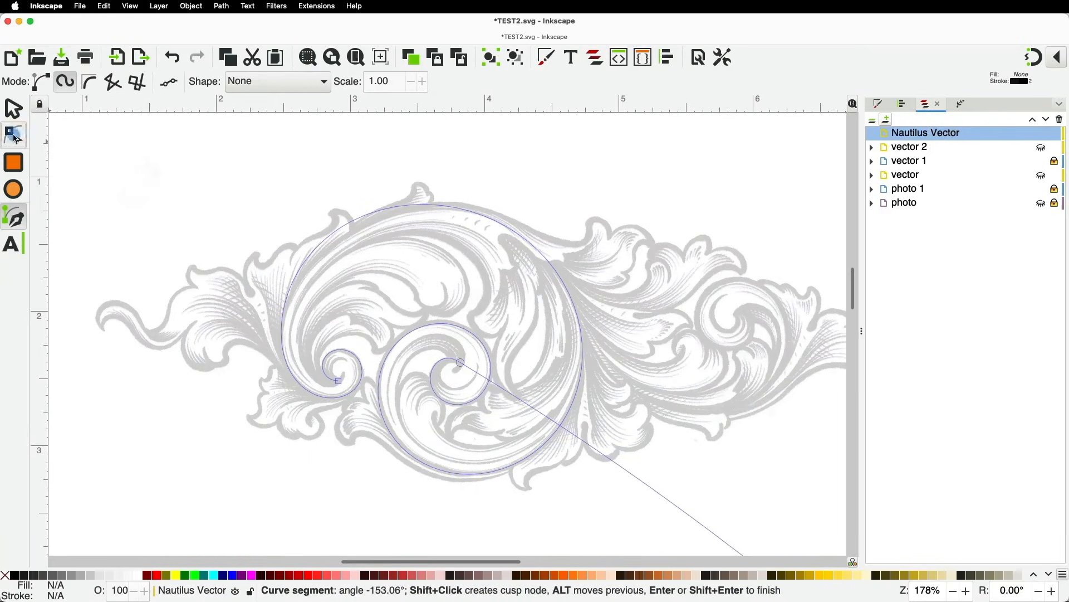
pyautogui.press('Return')
pyautogui.press('n')
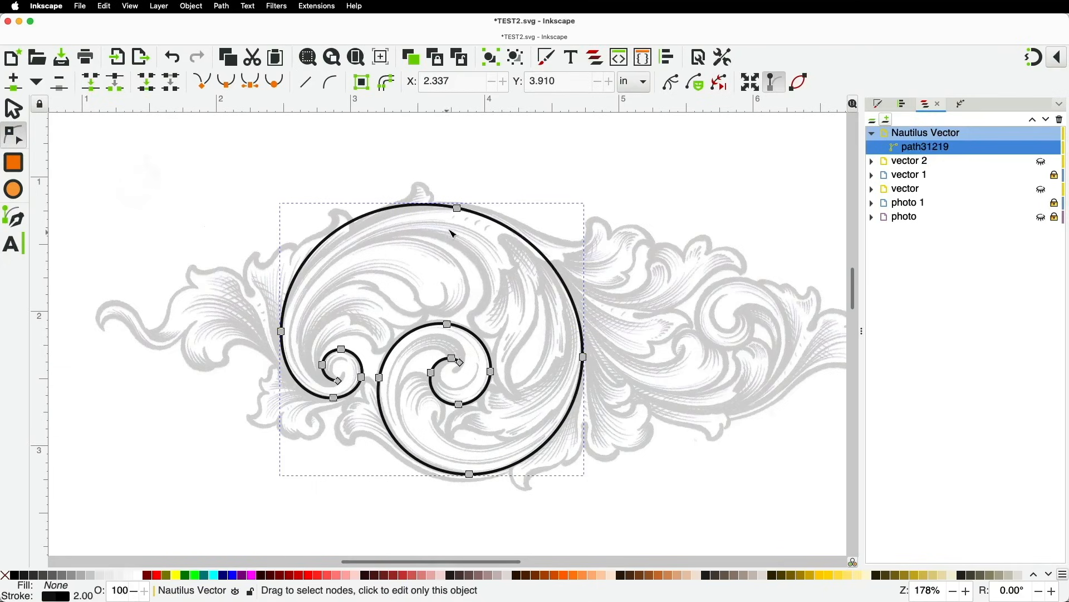
# Drag the double spiral's top node left along the arc to match the engraving, then zoom in
pyautogui.moveTo(460, 211); pyautogui.dragTo(329, 245)
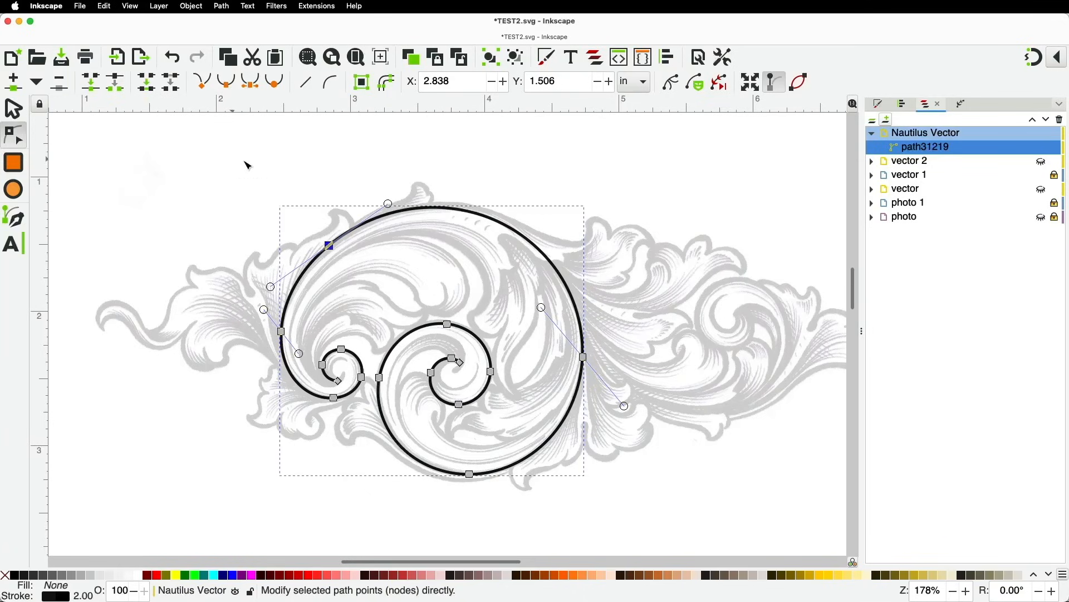
pyautogui.click(297, 193)
pyautogui.scroll(2, 311, 391)
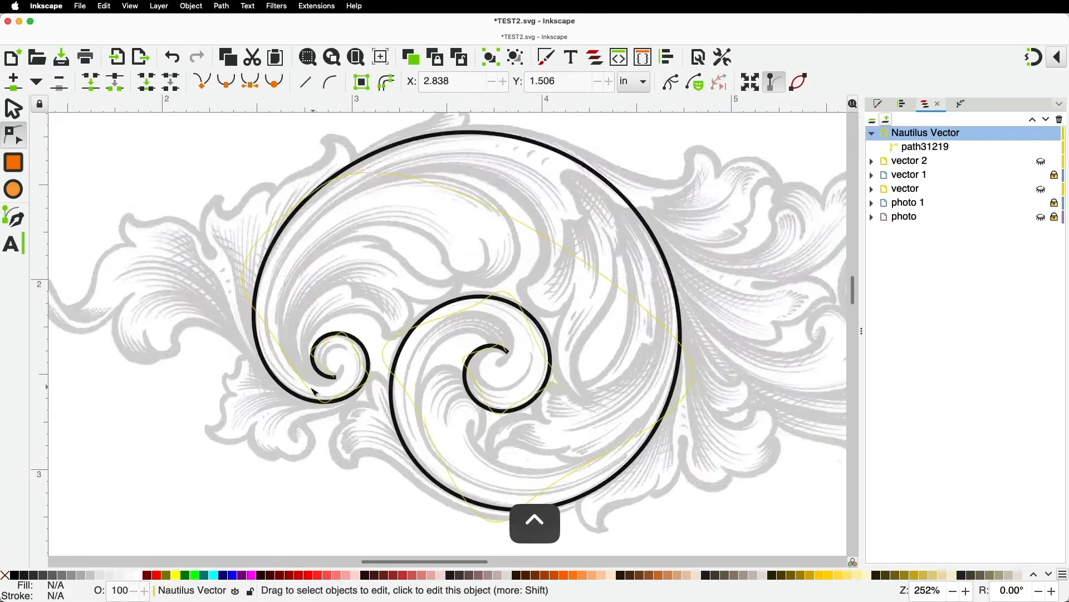
pyautogui.scroll(2, 225, 425)
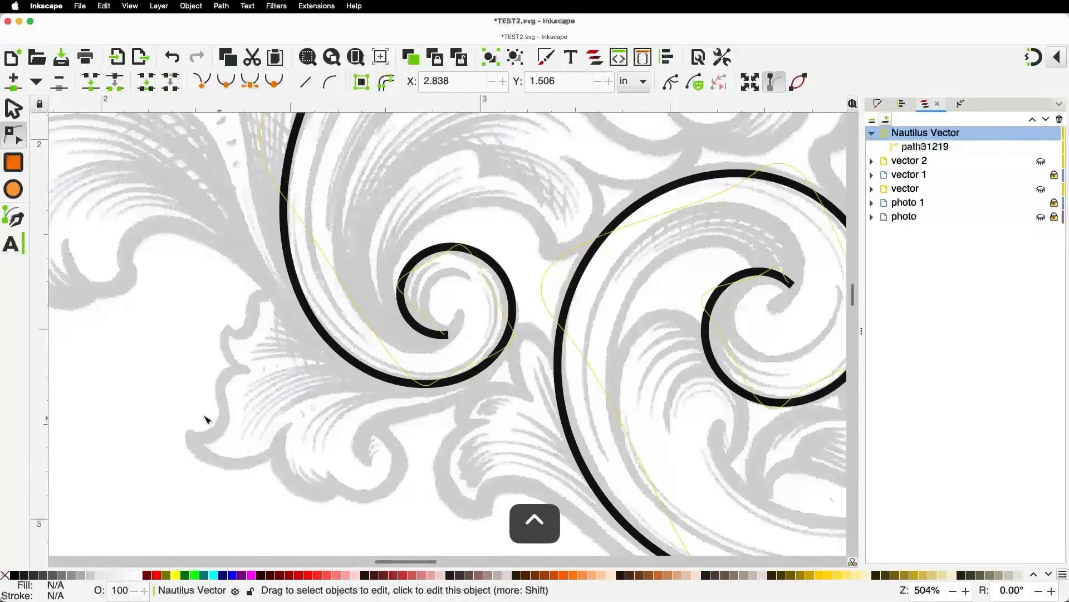
# Draw the connecting stem from below the inner spiral down to a curl as a Spiro path
pyautogui.click(12, 216)
pyautogui.click(513, 339)
pyautogui.click(451, 402)
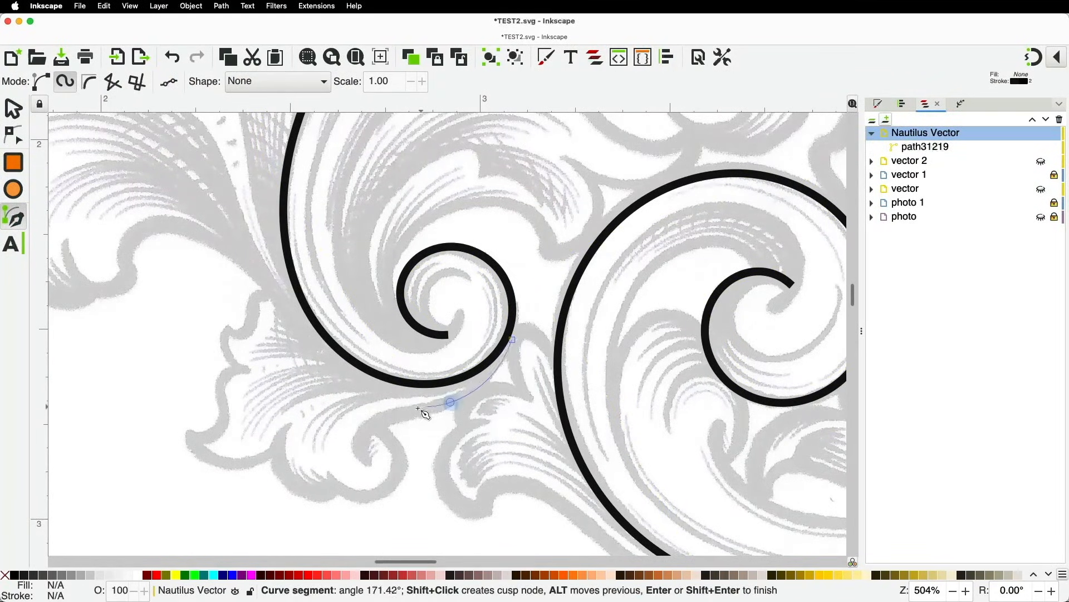
pyautogui.click(388, 417)
pyautogui.click(360, 434)
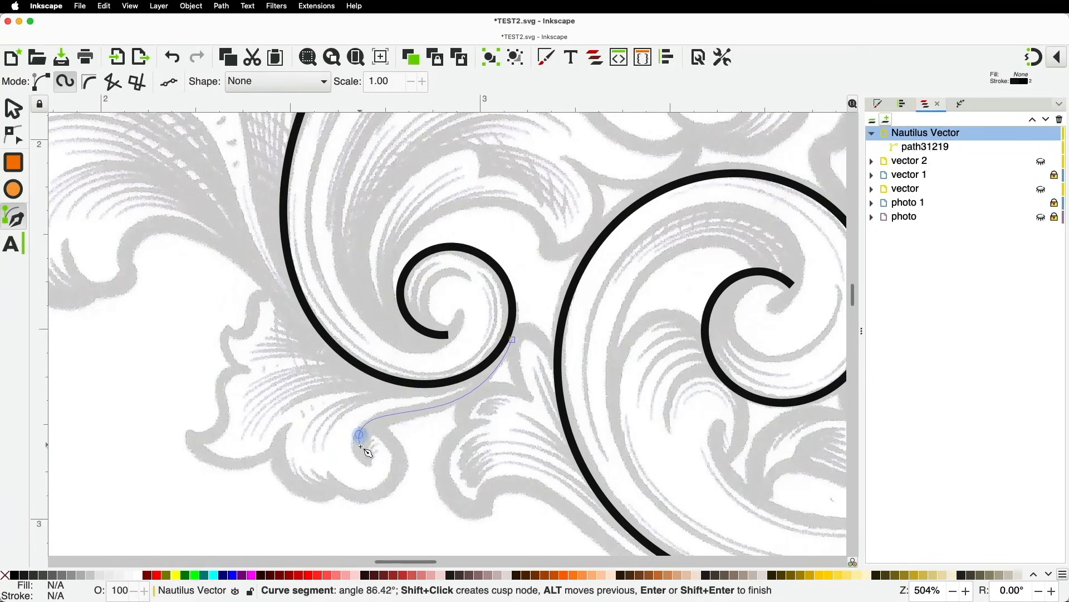
pyautogui.click(371, 461)
pyautogui.press('Return')
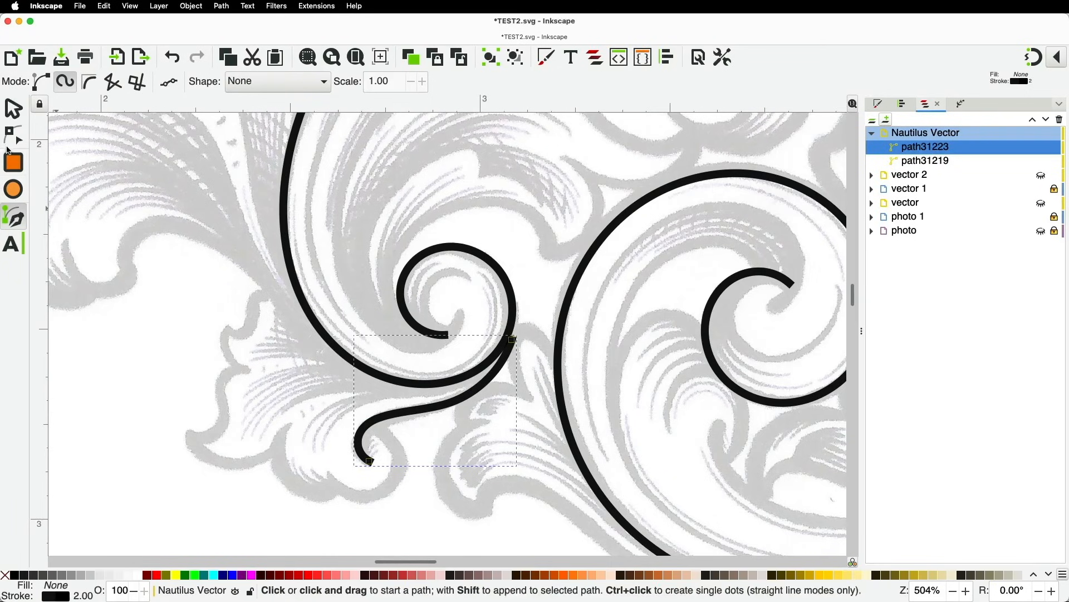
# Nudge the stem's nodes to better follow the engraving
pyautogui.press('n')
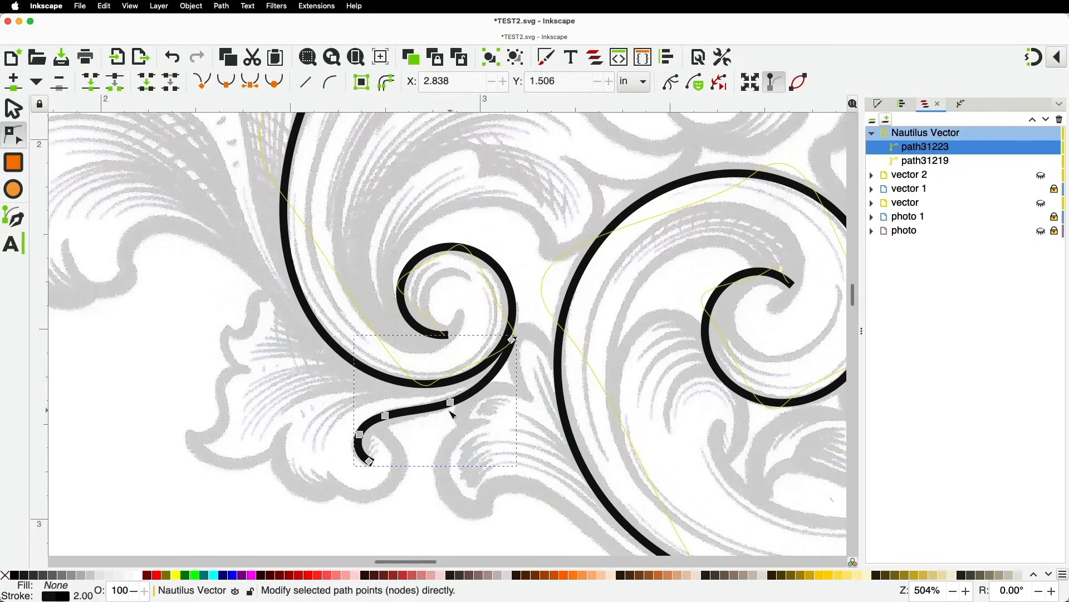
pyautogui.moveTo(451, 401); pyautogui.dragTo(494, 381)
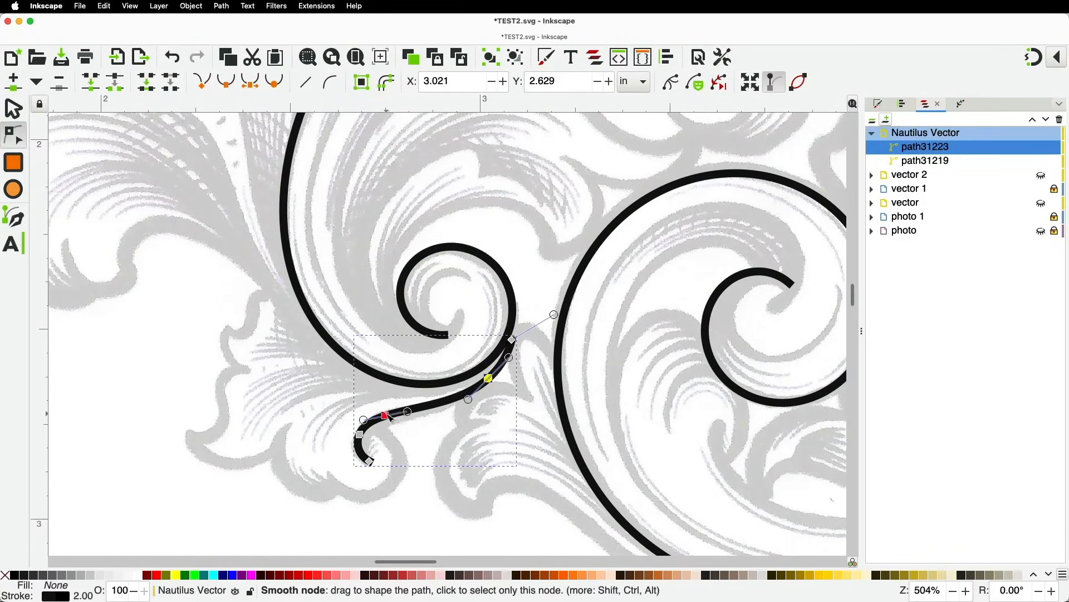
pyautogui.moveTo(386, 415); pyautogui.dragTo(393, 421)
pyautogui.moveTo(513, 339); pyautogui.dragTo(518, 334)
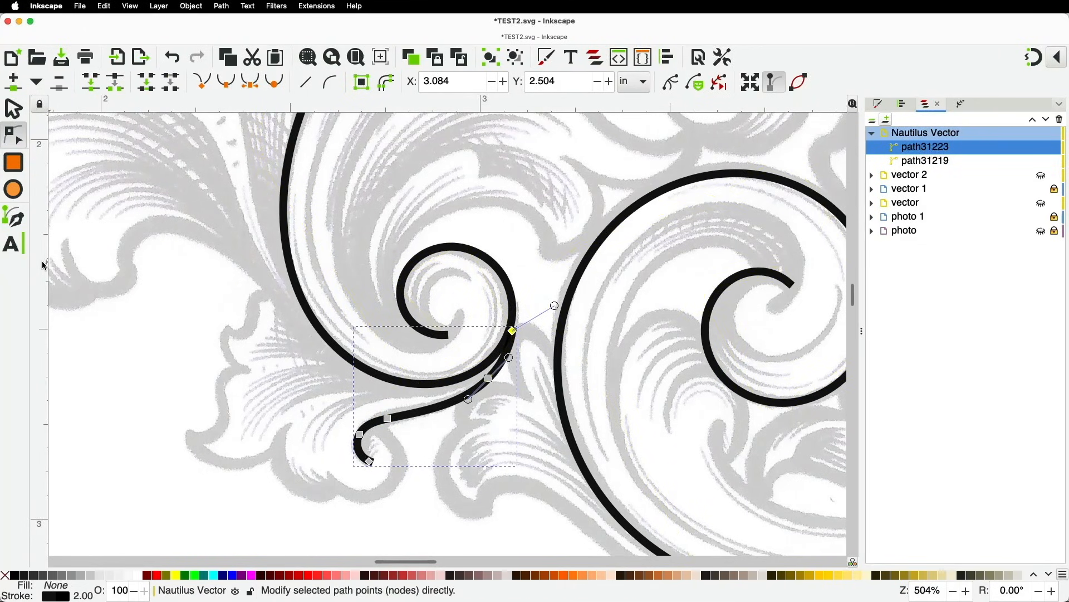
# Draw two small curls from the stem's tip at the scroll's lower left
pyautogui.click(22, 224)
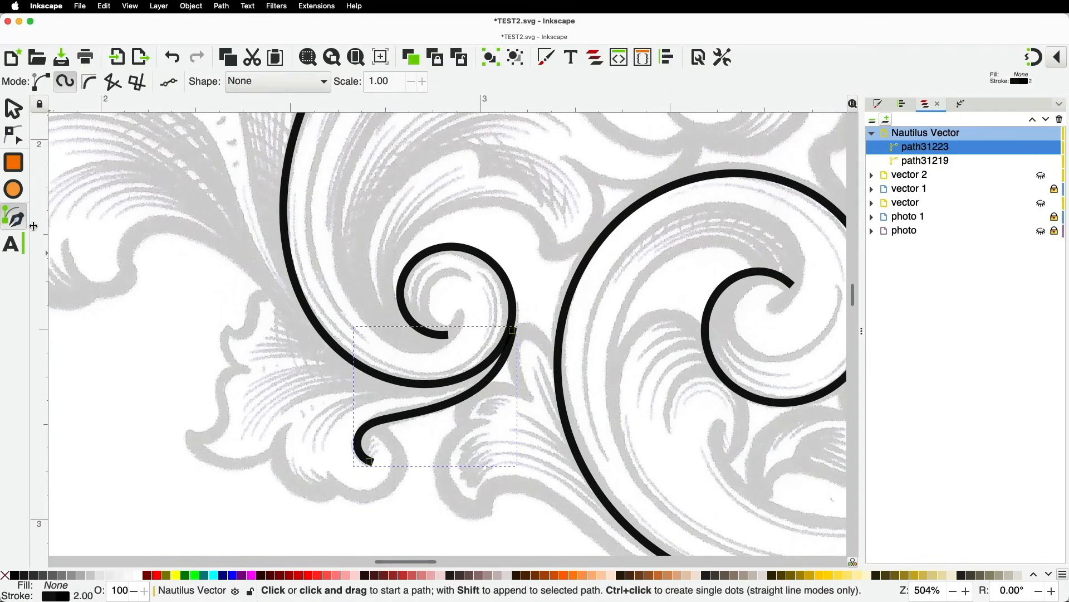
pyautogui.click(376, 427)
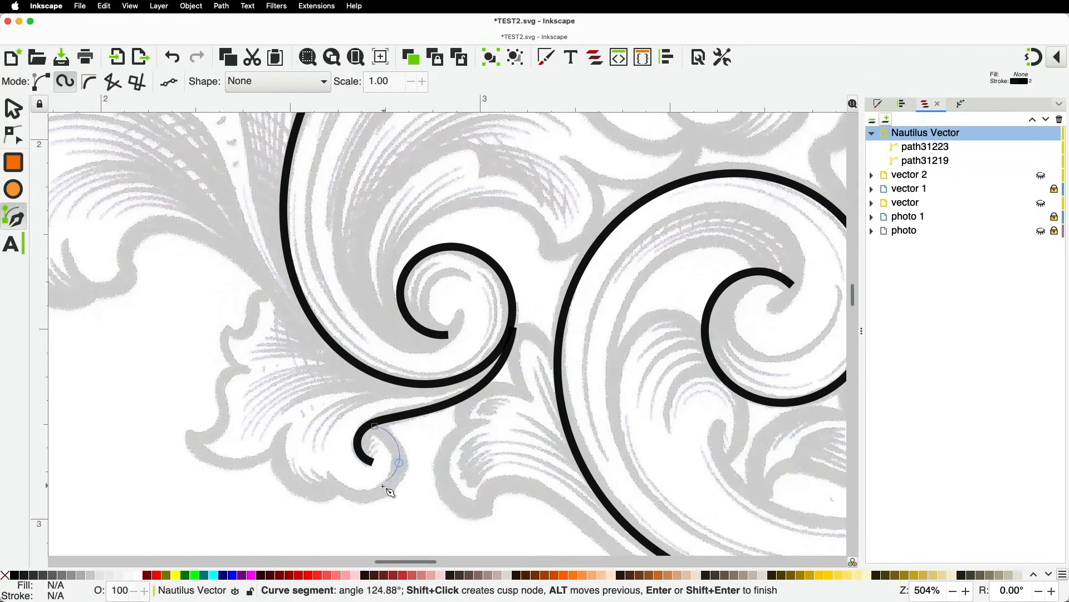
pyautogui.doubleClick(329, 472)
pyautogui.click(333, 488)
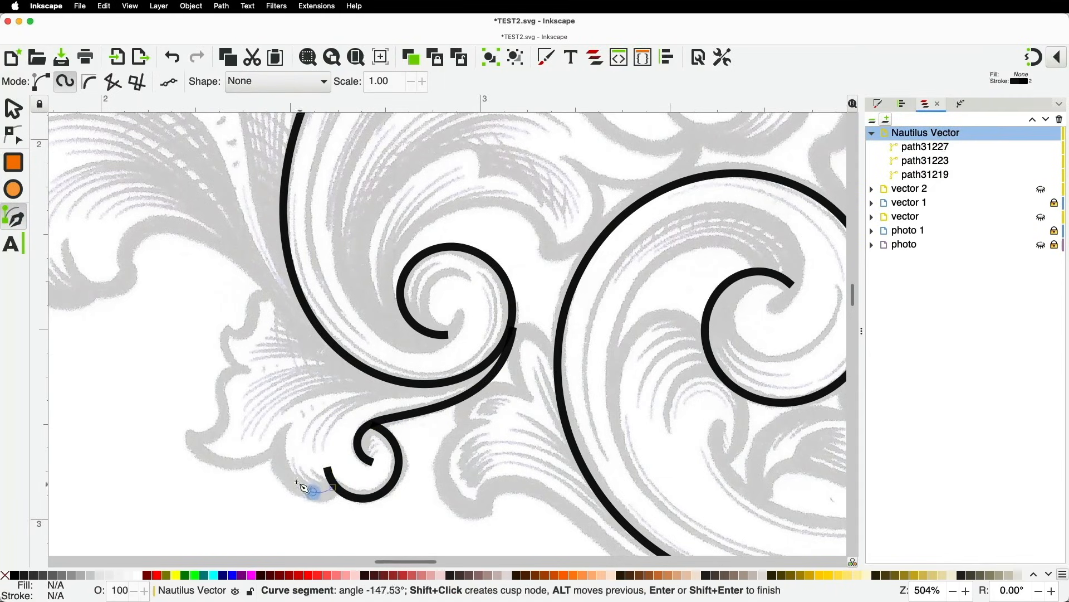
pyautogui.doubleClick(286, 426)
pyautogui.scroll(-4, 470, 422)
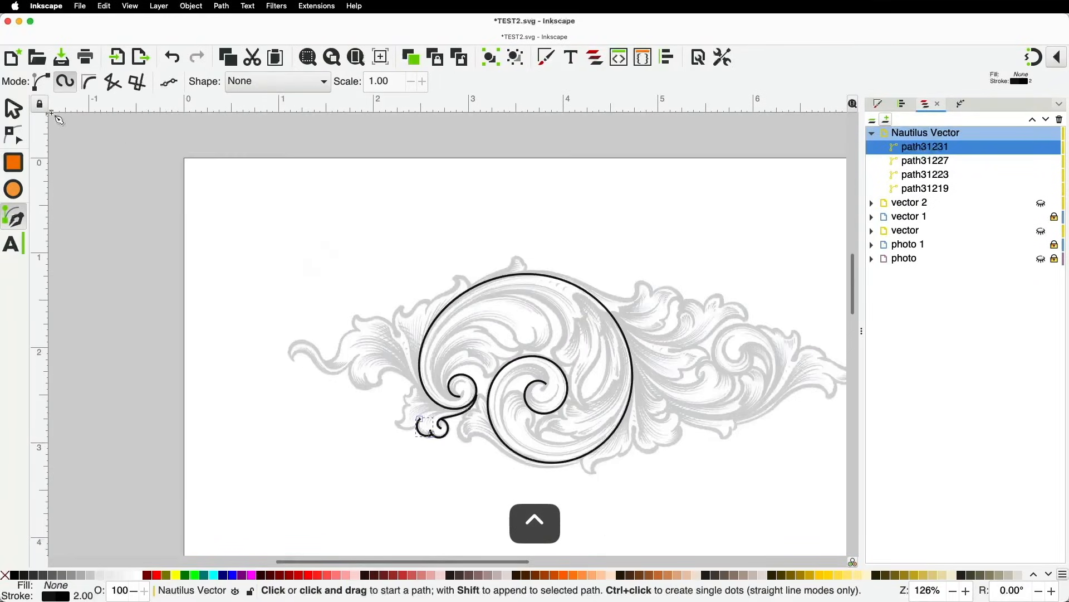
# Select the four traced scroll paths and set their stroke width to 1
pyautogui.click(14, 108)
pyautogui.moveTo(338, 240); pyautogui.dragTo(641, 509)
pyautogui.rightClick(84, 596)
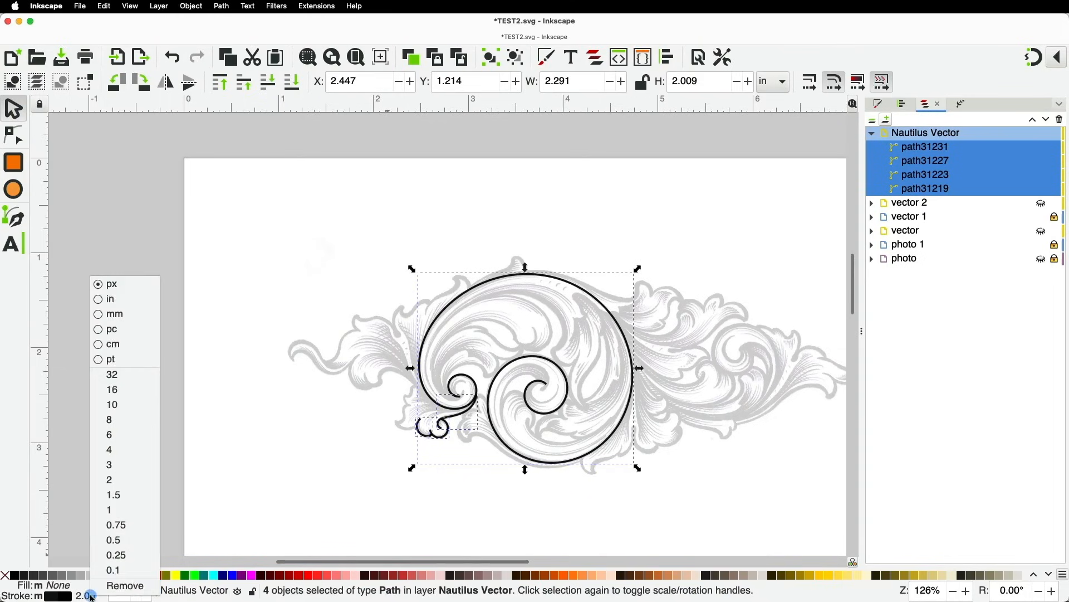
pyautogui.click(115, 512)
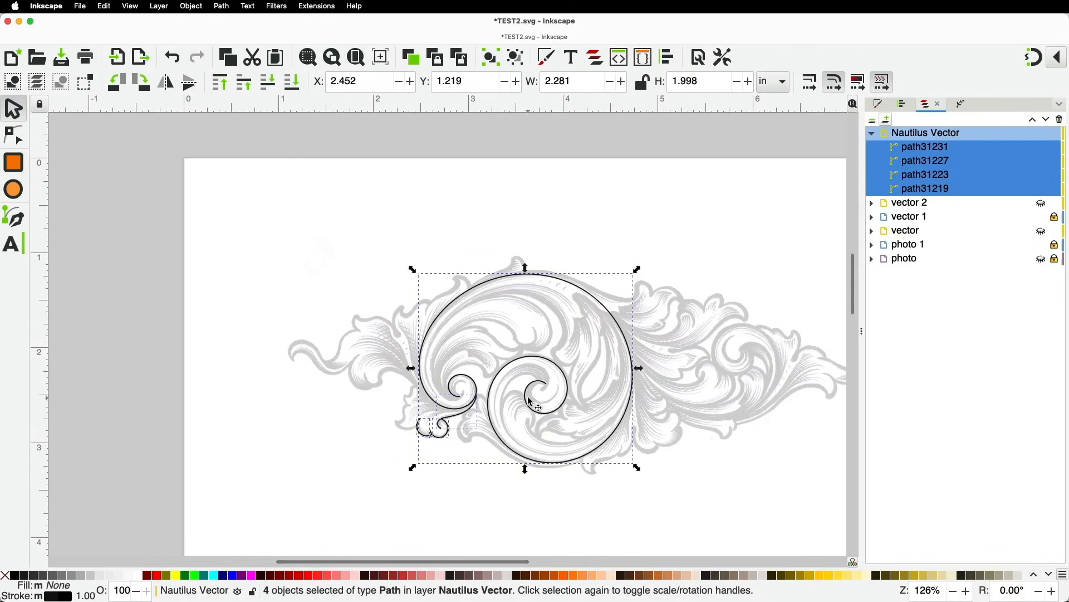
pyautogui.scroll(2, 453, 364)
pyautogui.press('space')
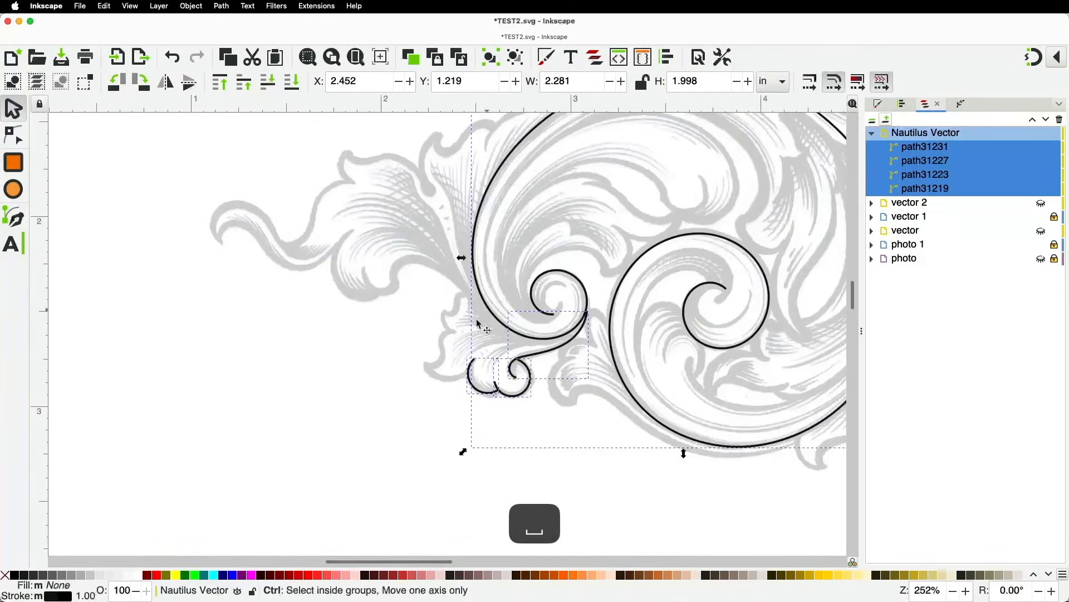
pyautogui.scroll(2, 475, 319)
pyautogui.click(342, 376)
pyautogui.click(14, 220)
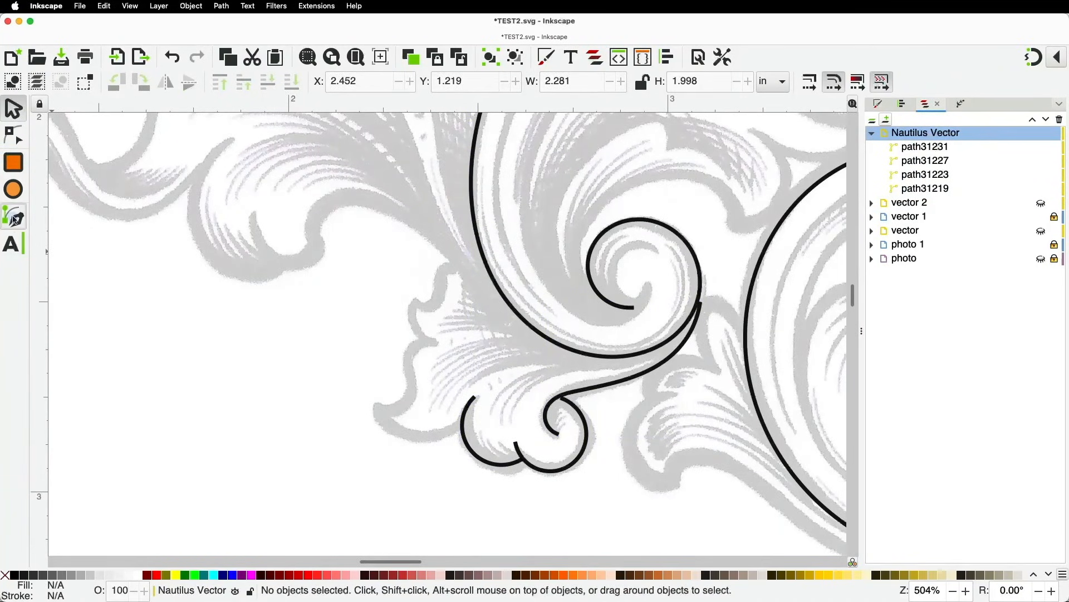
# Trace the leaf outline upward from the lower left, with sharp points at its notches and tip
pyautogui.click(458, 424)
pyautogui.click(434, 436)
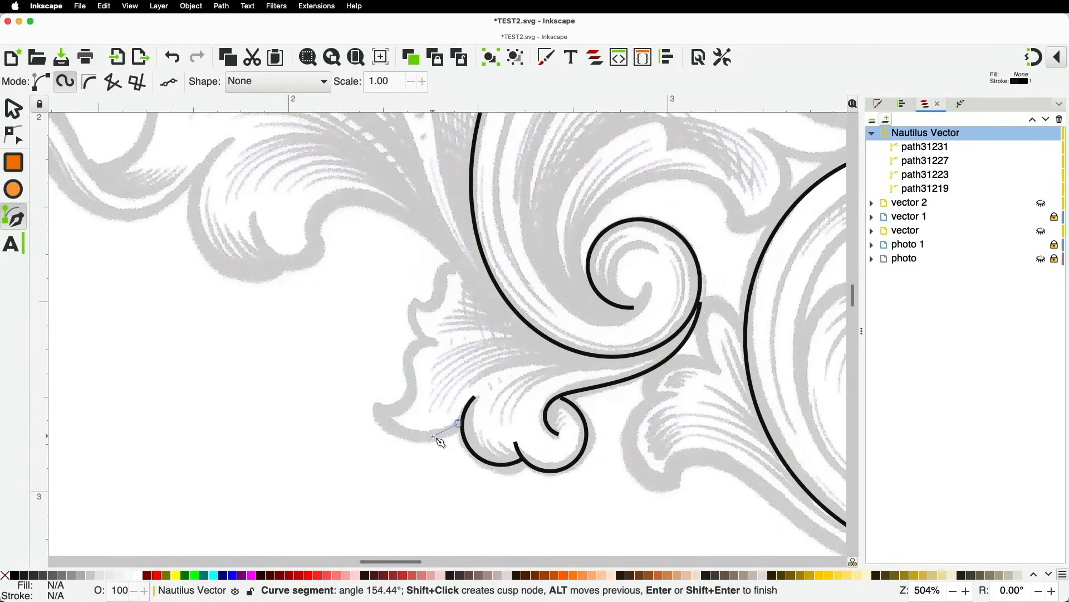
pyautogui.keyDown('shift'); pyautogui.click(376, 408); pyautogui.keyUp('shift')
pyautogui.click(400, 410)
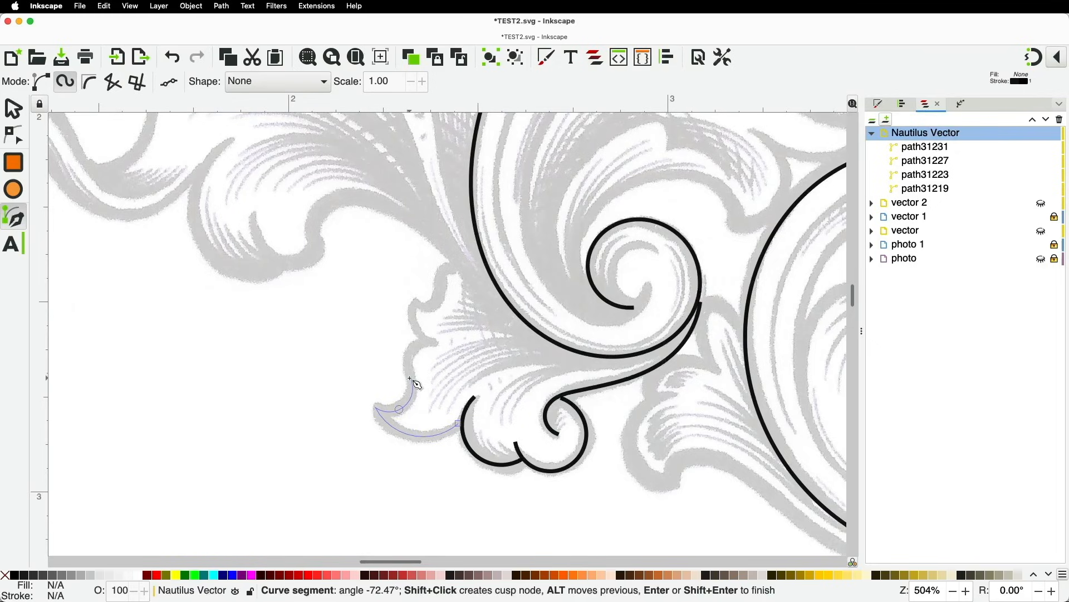
pyautogui.click(407, 352)
pyautogui.click(435, 341)
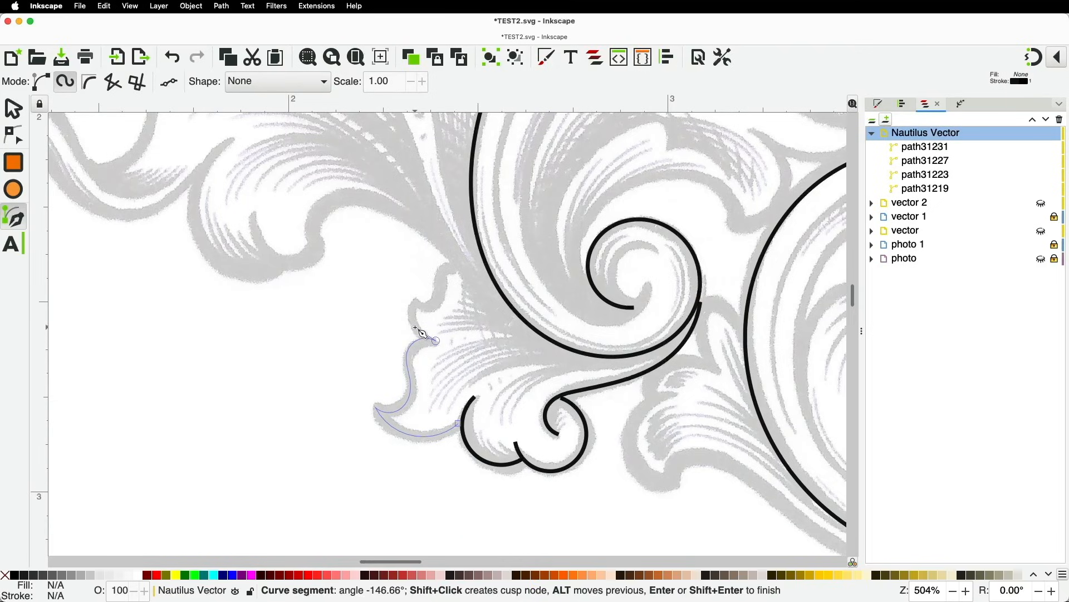
pyautogui.click(415, 327)
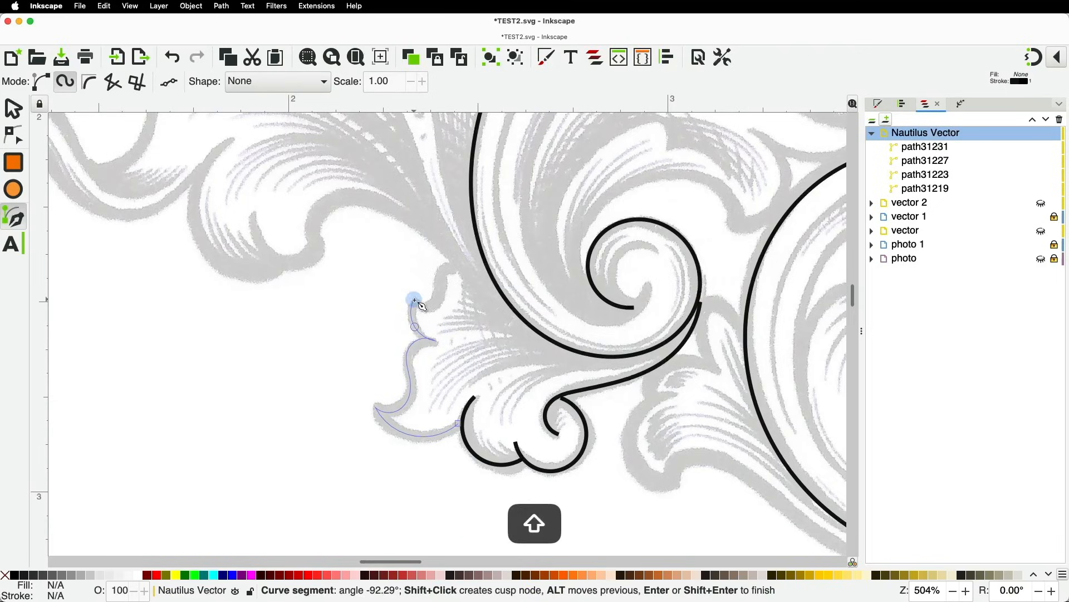
pyautogui.click(434, 304)
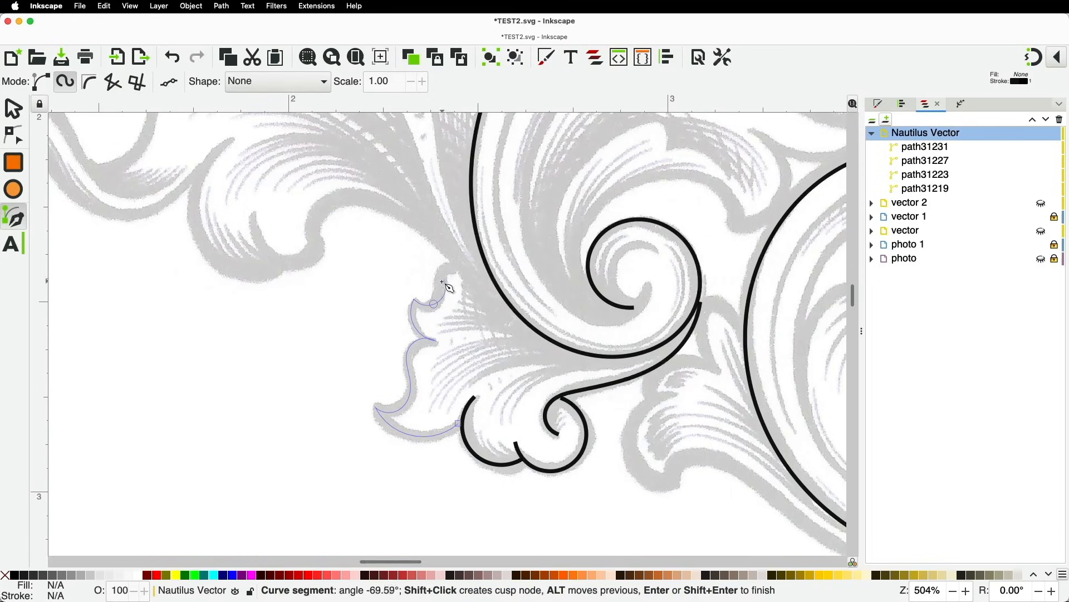
pyautogui.click(443, 270)
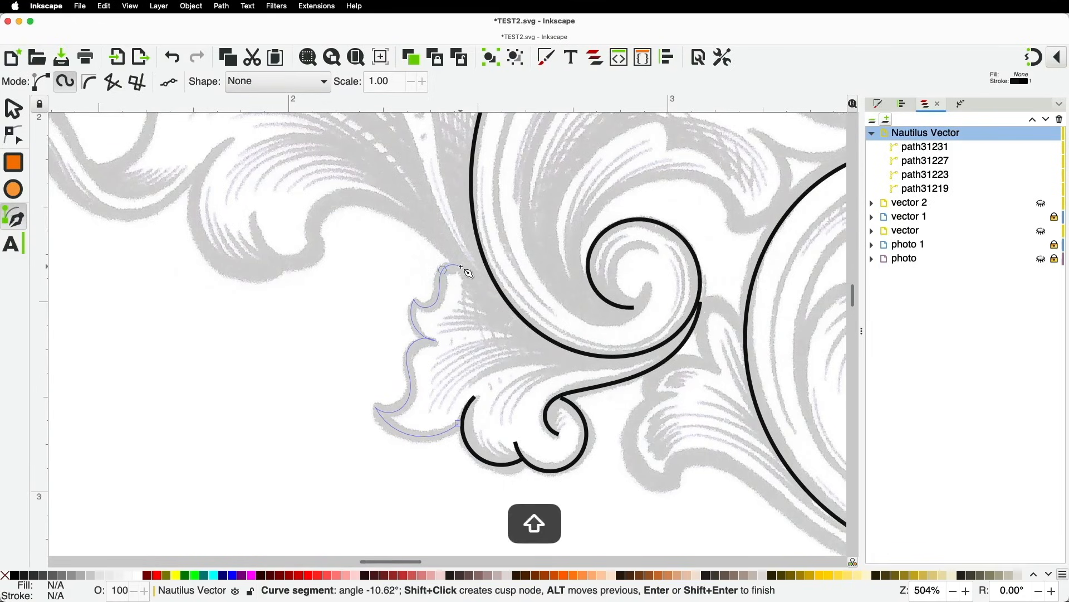
pyautogui.doubleClick(462, 268)
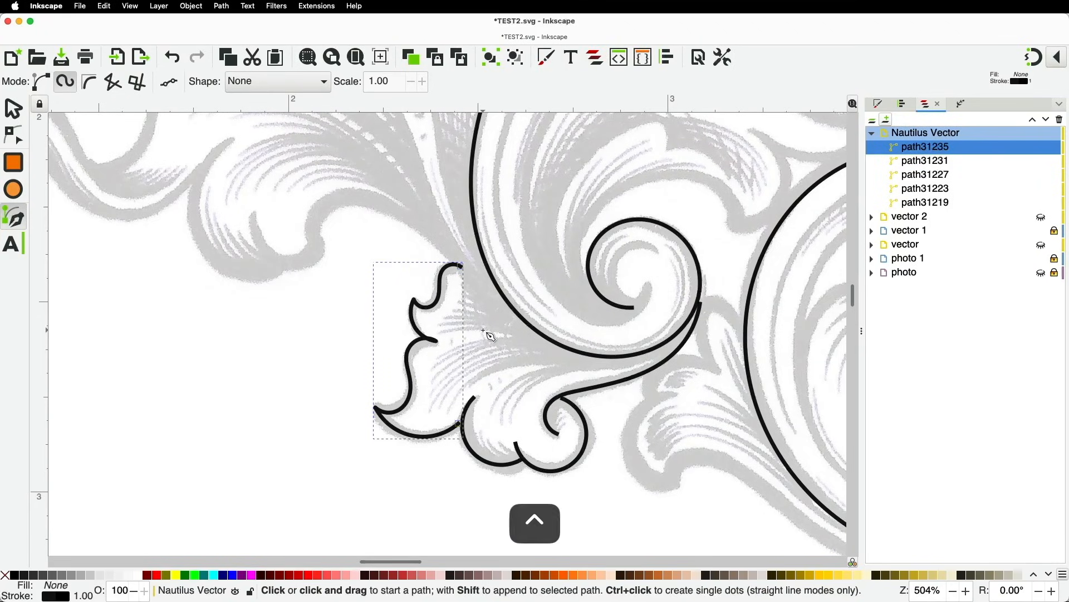
# Draw a short curve inside the small spiral
pyautogui.scroll(1, 491, 339)
pyautogui.scroll(-2, 490, 345)
pyautogui.scroll(2, 617, 293)
pyautogui.moveTo(609, 284); pyautogui.dragTo(563, 273)
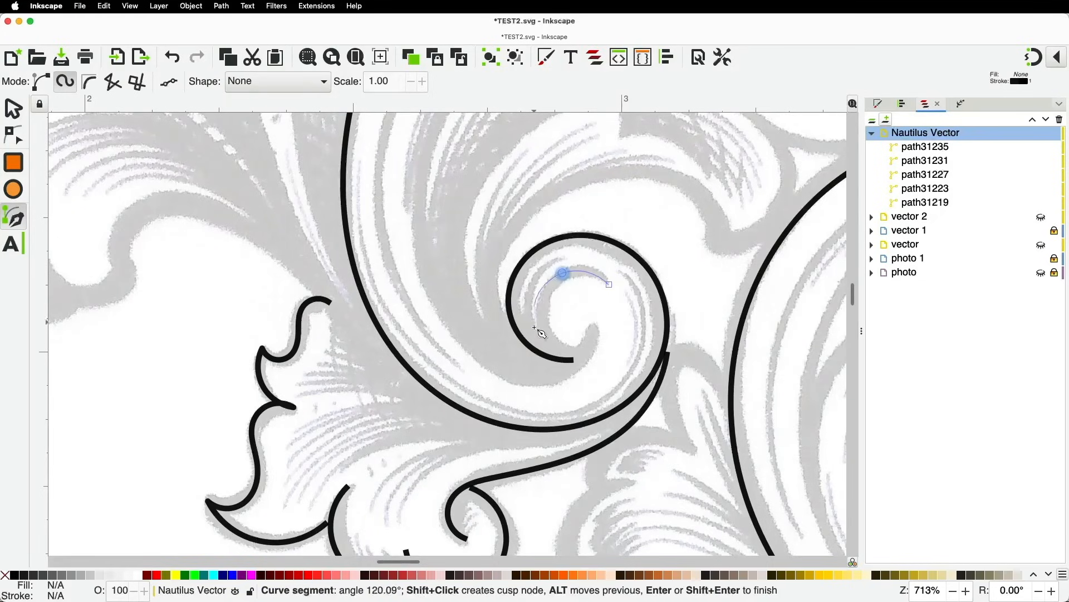
pyautogui.doubleClick(577, 356)
pyautogui.scroll(-3, 579, 361)
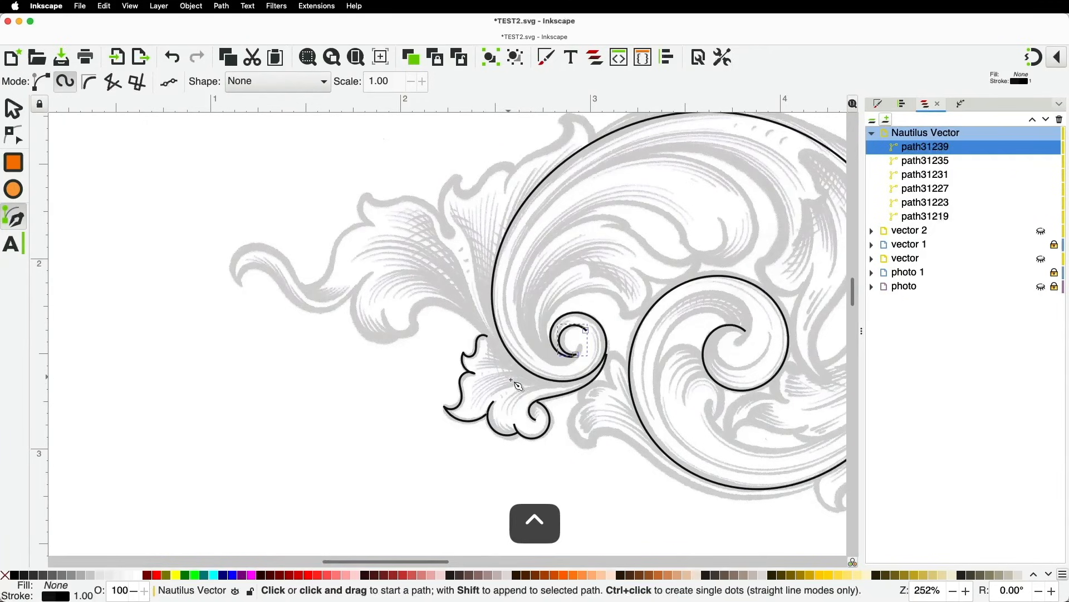
# Trace the leaf curl's edge from the small spiral, with a sharp corner at its tip
pyautogui.click(566, 384)
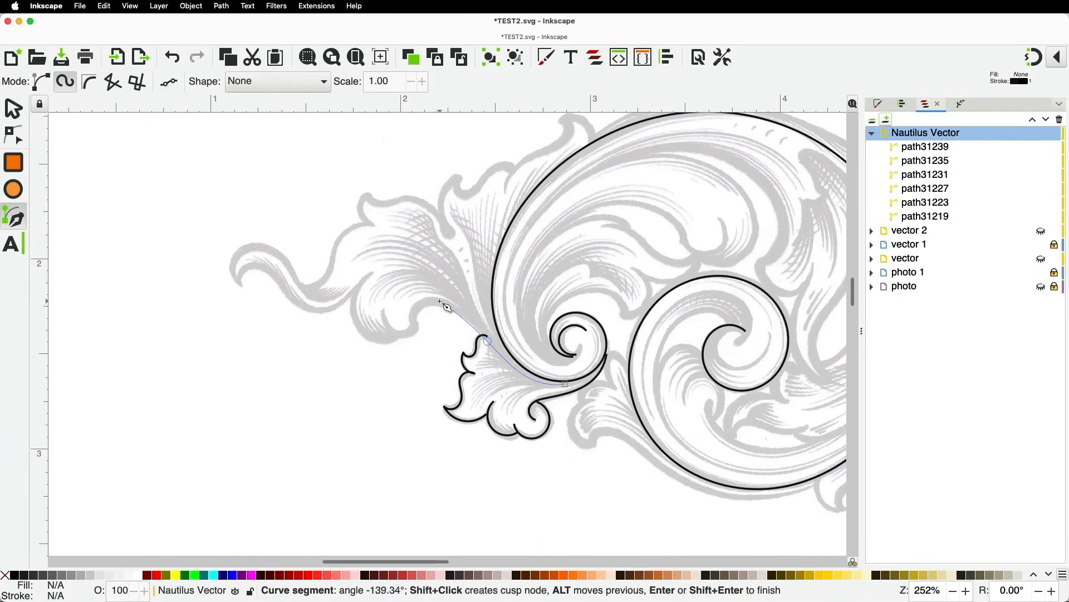
pyautogui.click(419, 311)
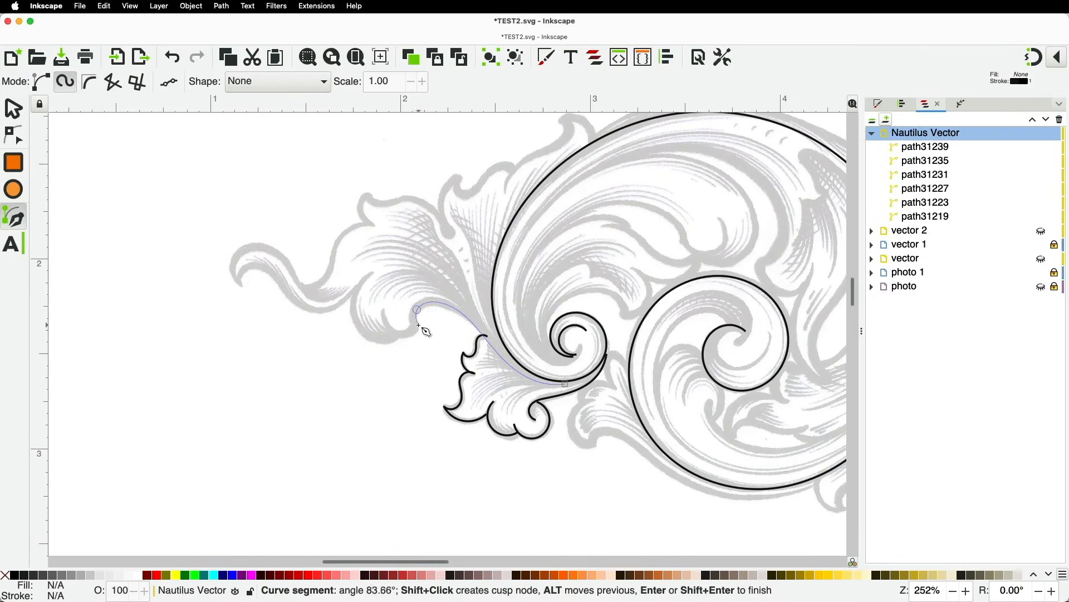
pyautogui.keyDown('shift'); pyautogui.click(418, 323); pyautogui.keyUp('shift')
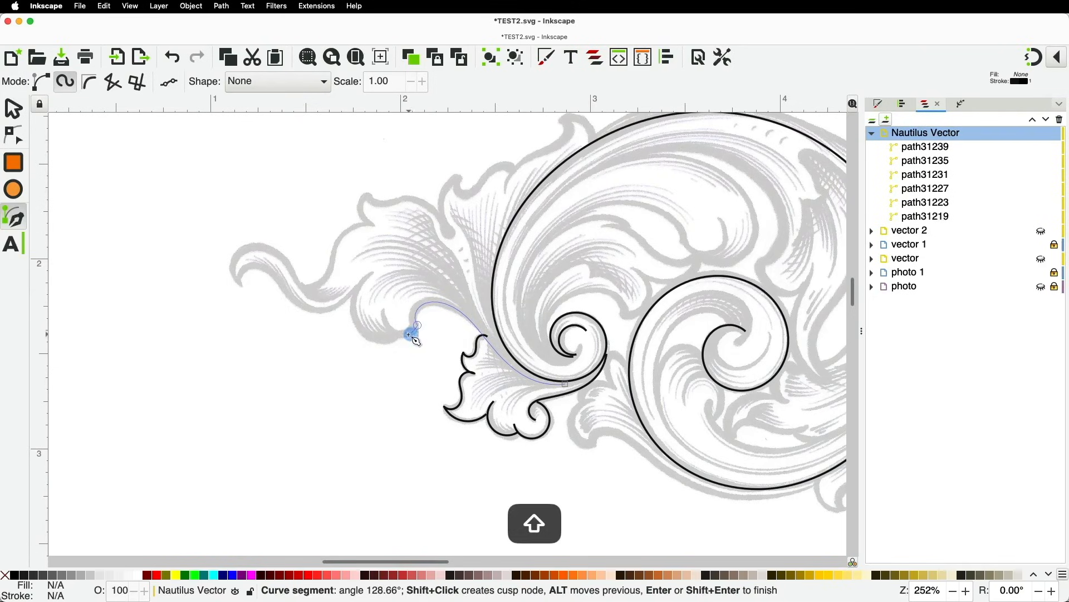
pyautogui.keyDown('shift'); pyautogui.click(411, 333); pyautogui.keyUp('shift')
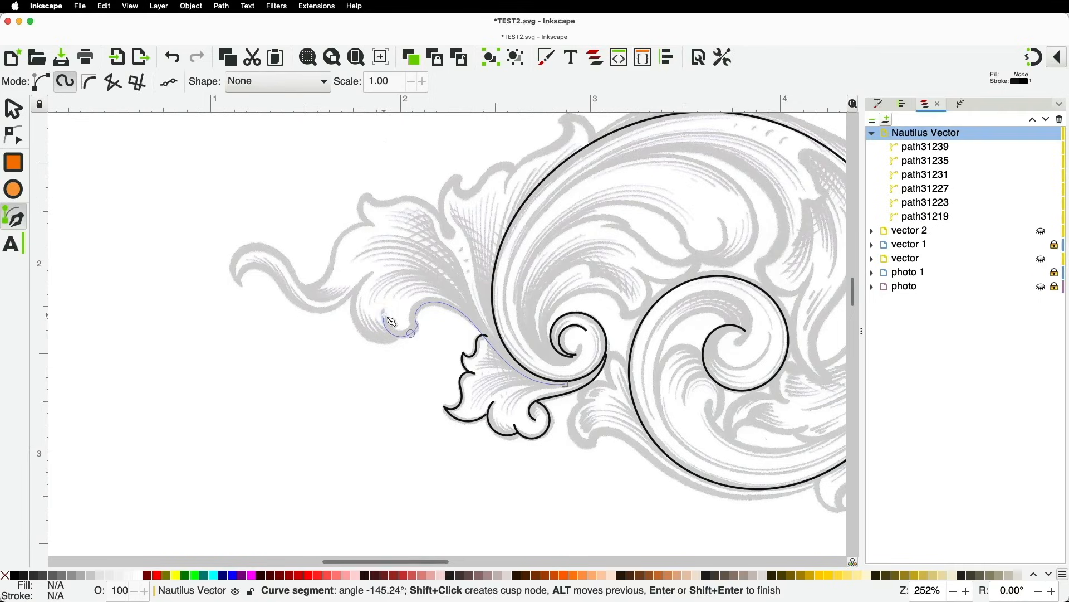
pyautogui.doubleClick(384, 316)
pyautogui.scroll(3, 375, 325)
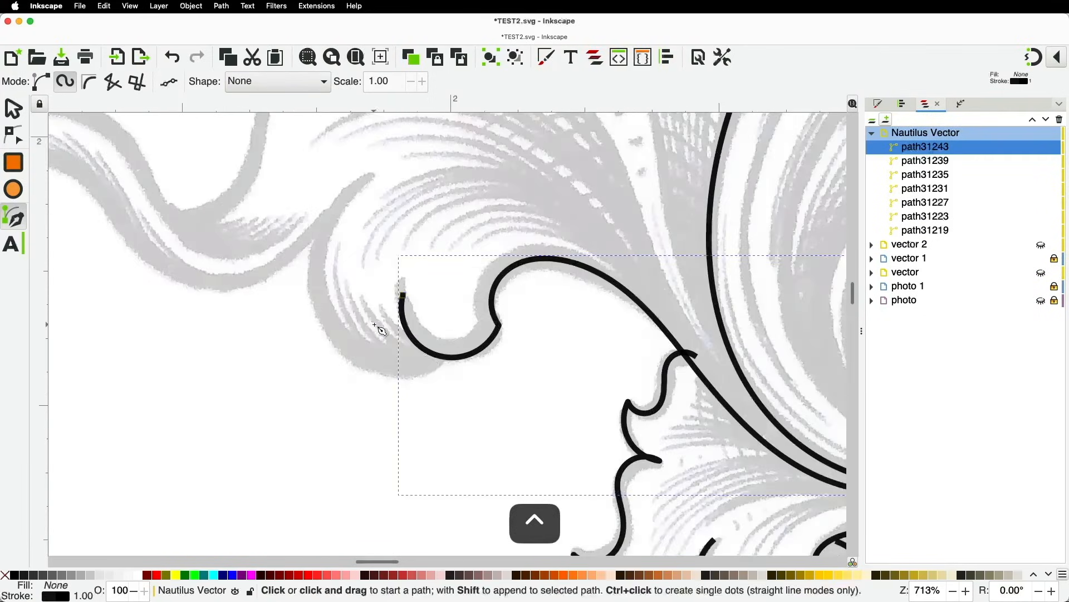
# Trace the frond's lower edge with Spiro nodes out to a sharp corner at its curled tip
pyautogui.click(434, 353)
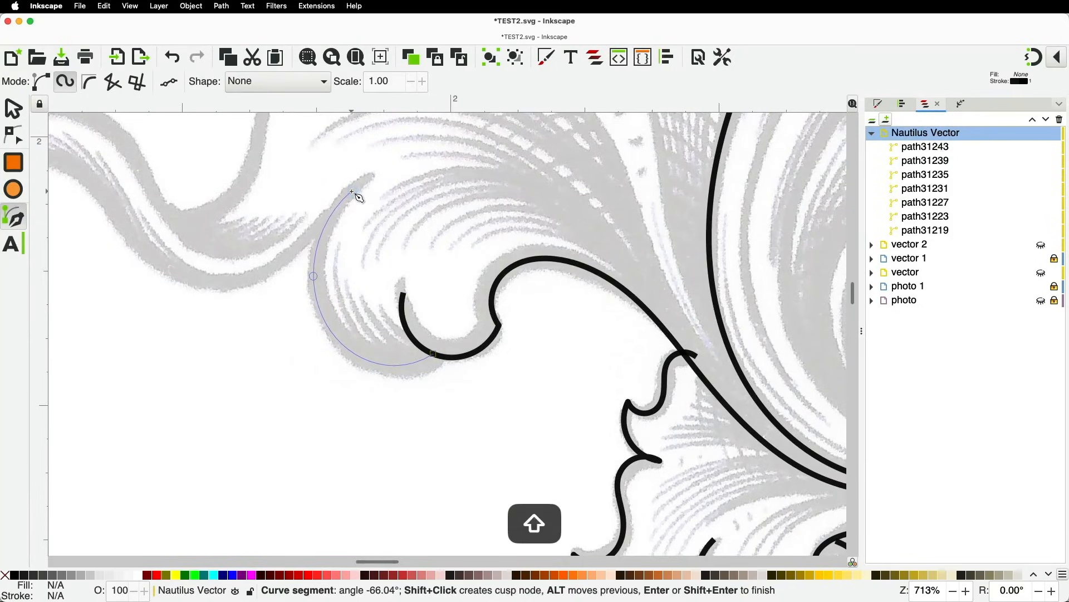
pyautogui.press('space')
pyautogui.click(503, 189)
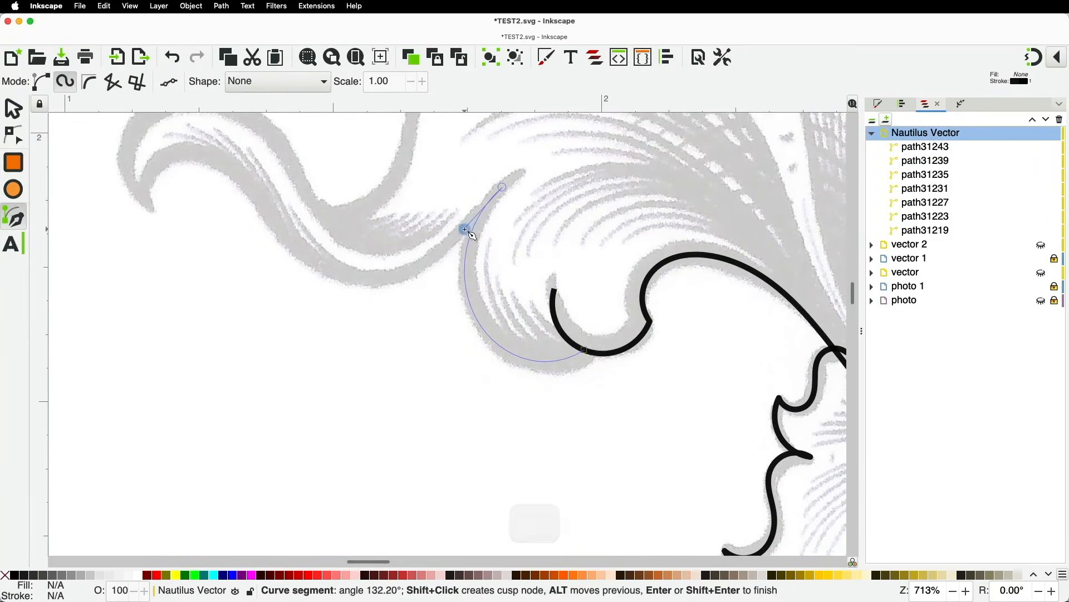
pyautogui.click(399, 281)
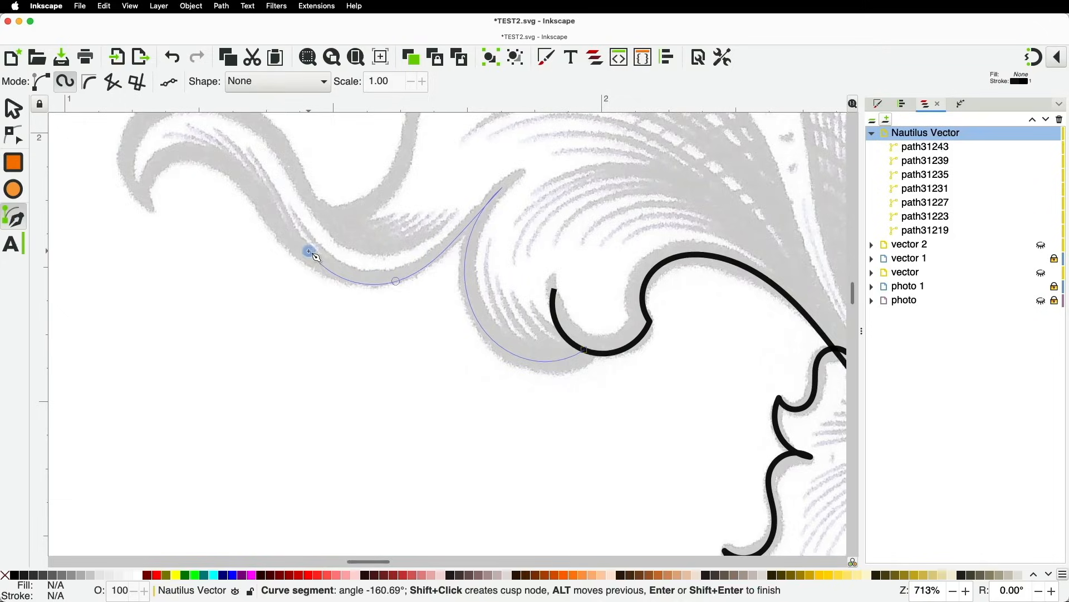
pyautogui.press('space')
pyautogui.click(619, 344)
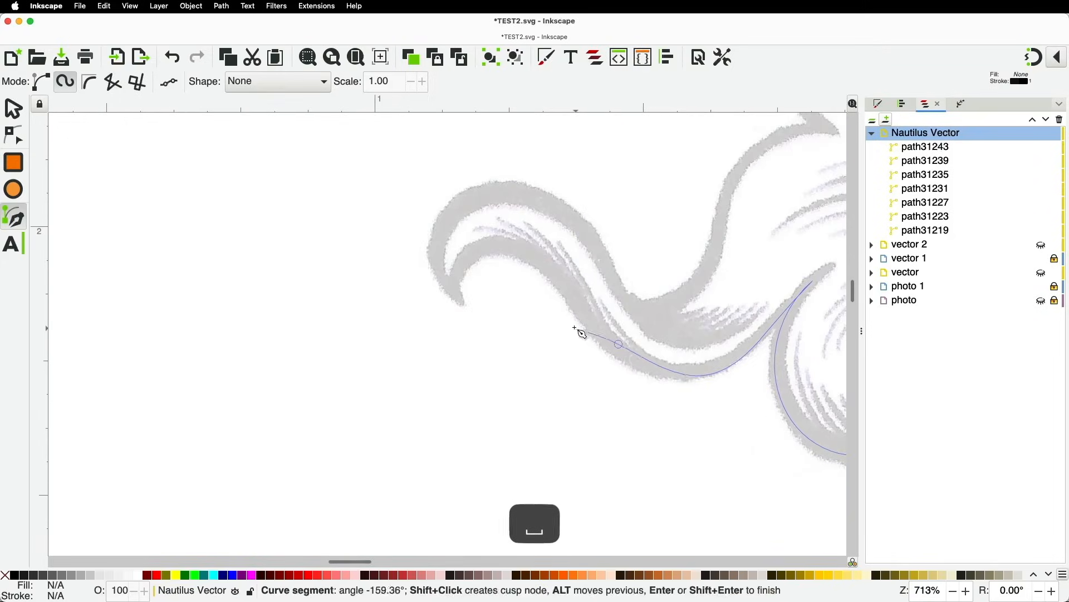
pyautogui.click(569, 293)
pyautogui.click(490, 246)
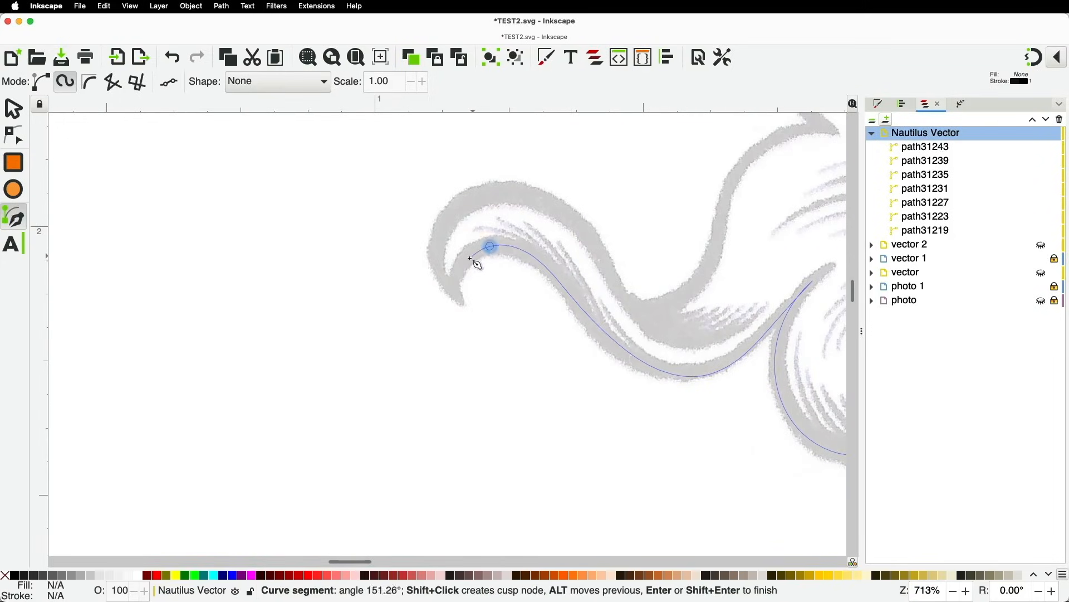
pyautogui.keyDown('shift'); pyautogui.click(460, 299); pyautogui.keyUp('shift')
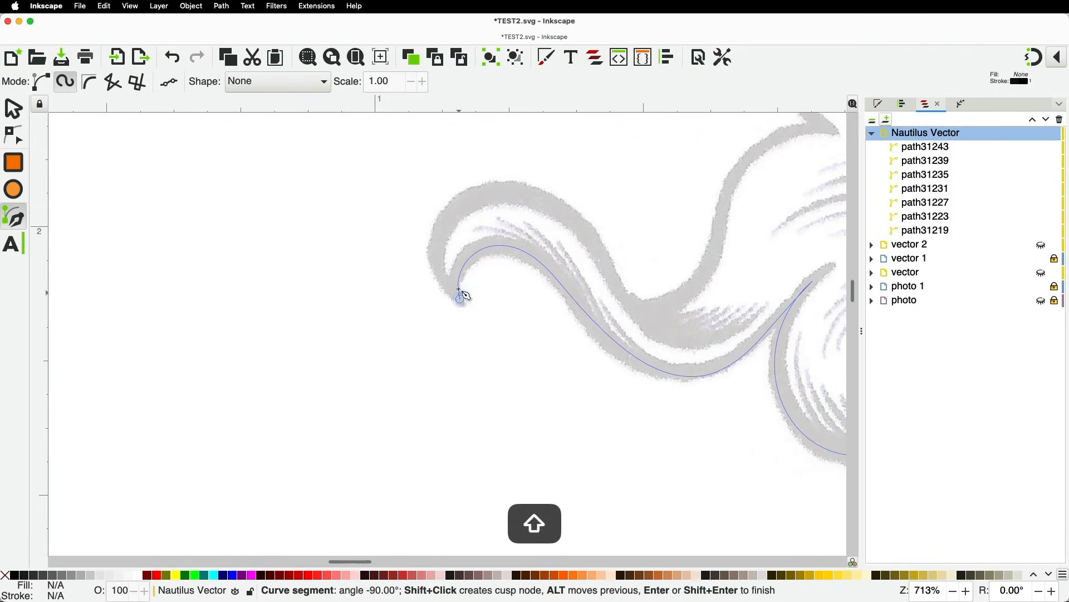
# Trace back along the frond's upper edge and finish the outline path
pyautogui.click(515, 192)
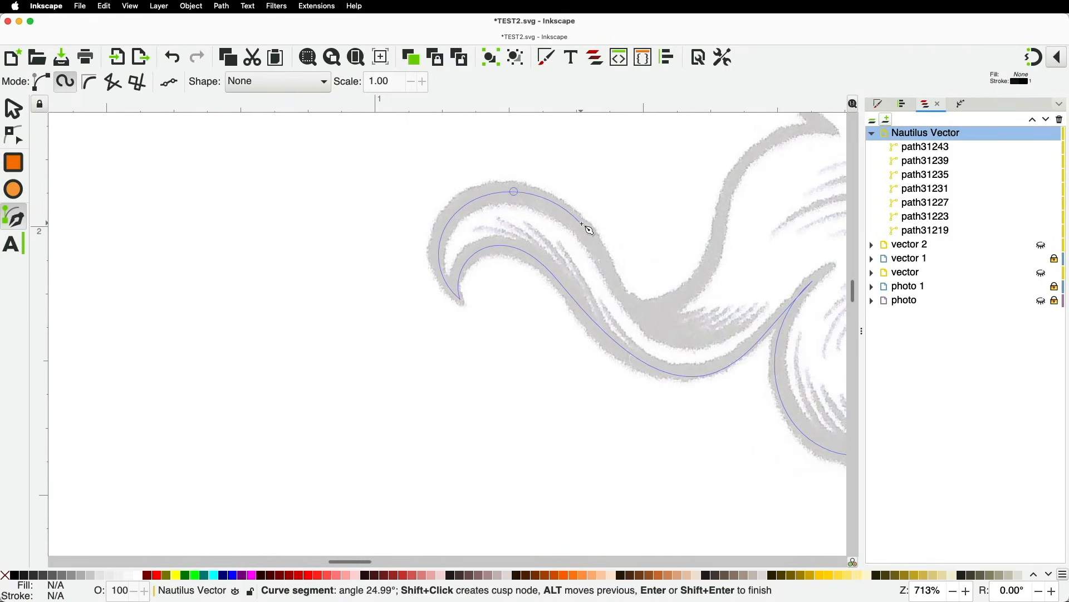
pyautogui.click(600, 256)
pyautogui.click(645, 326)
pyautogui.doubleClick(760, 321)
pyautogui.keyDown('ctrl'); pyautogui.scroll(-5, 761, 323); pyautogui.keyUp('ctrl')
pyautogui.keyDown('ctrl'); pyautogui.scroll(4, 797, 308); pyautogui.keyUp('ctrl')
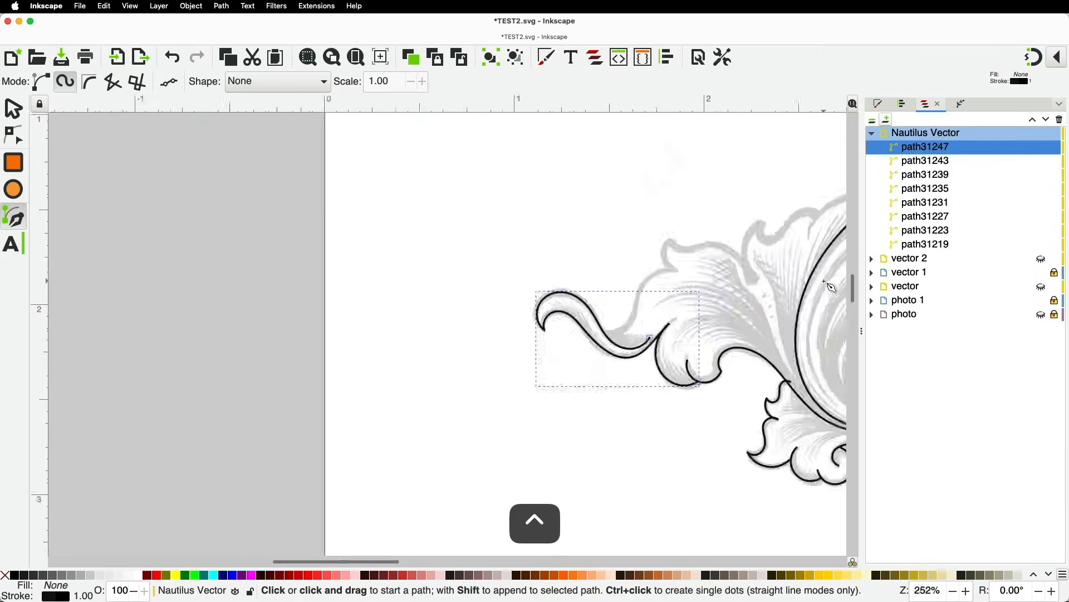
pyautogui.keyDown('ctrl'); pyautogui.scroll(-3, 757, 339); pyautogui.keyUp('ctrl')
pyautogui.press('space')
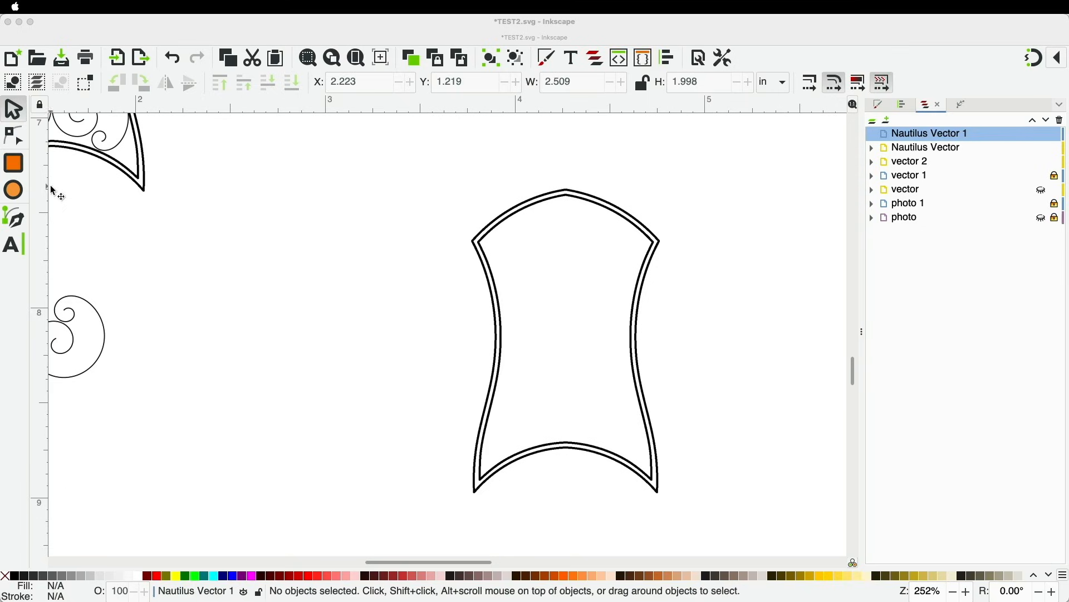
# Place a vertical guide through the cartouche's top point, deleting the stray horizontal guide
pyautogui.moveTo(42, 203); pyautogui.dragTo(567, 196)
pyautogui.moveTo(372, 112); pyautogui.dragTo(404, 350)
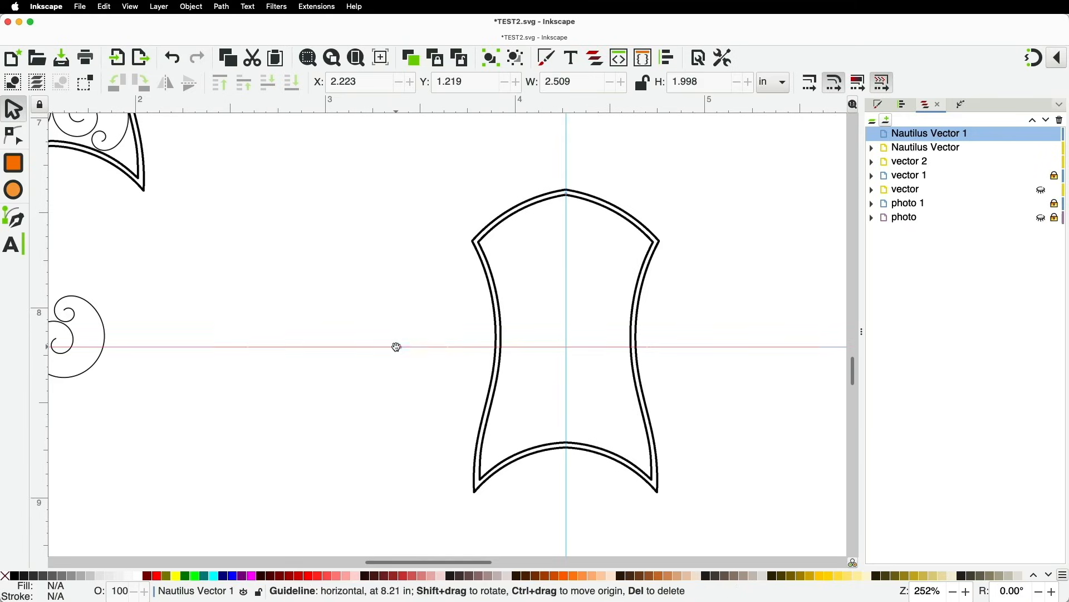
pyautogui.press('BackSpace')
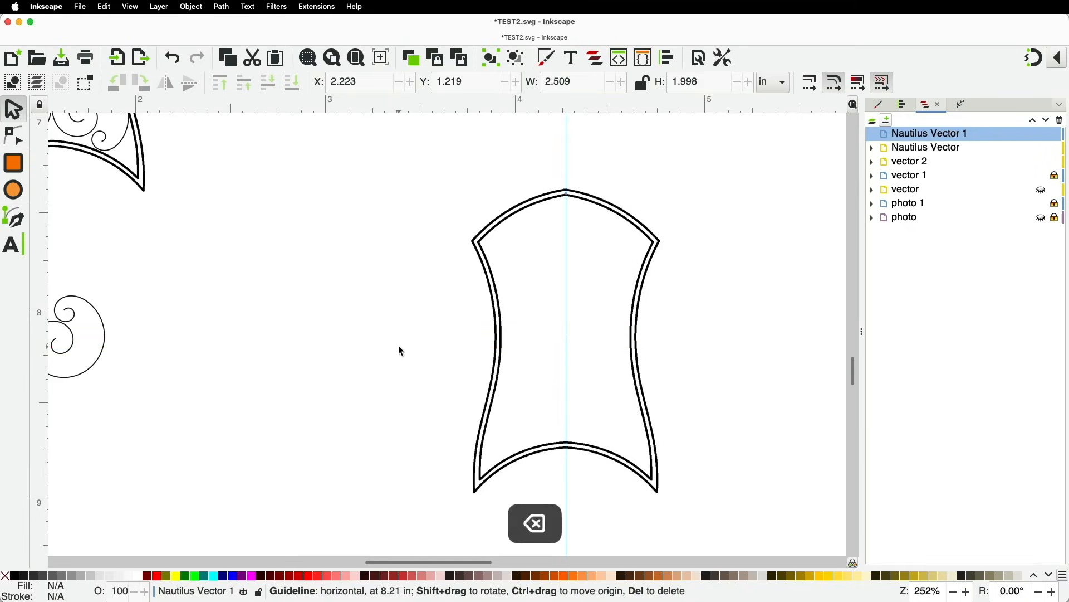
pyautogui.click(22, 221)
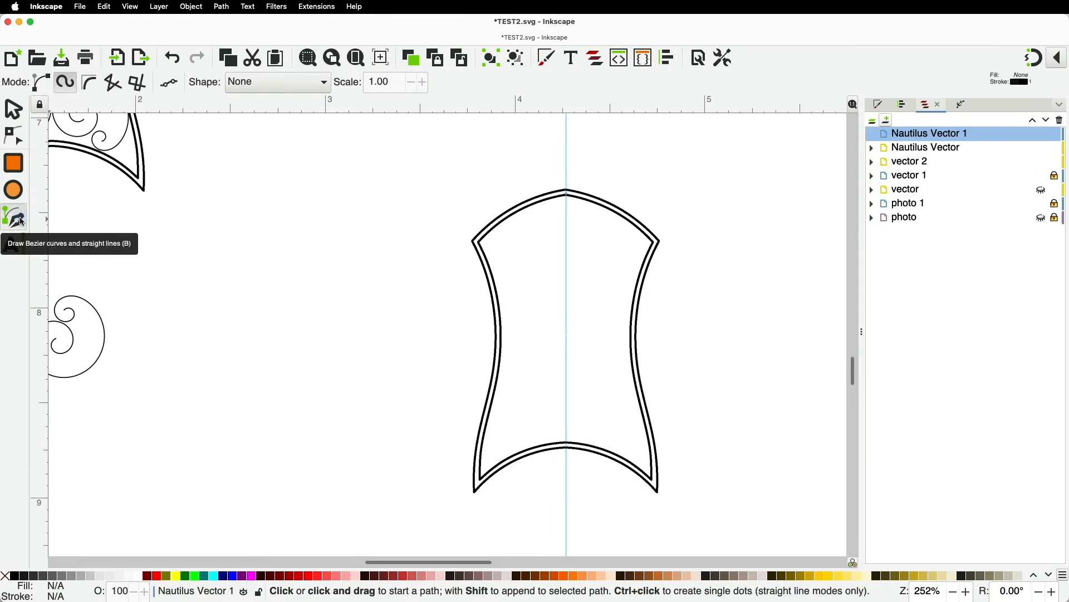
# Draw a Spiro spiral curling inward in the cartouche's upper left, beside the centre guide
pyautogui.click(65, 83)
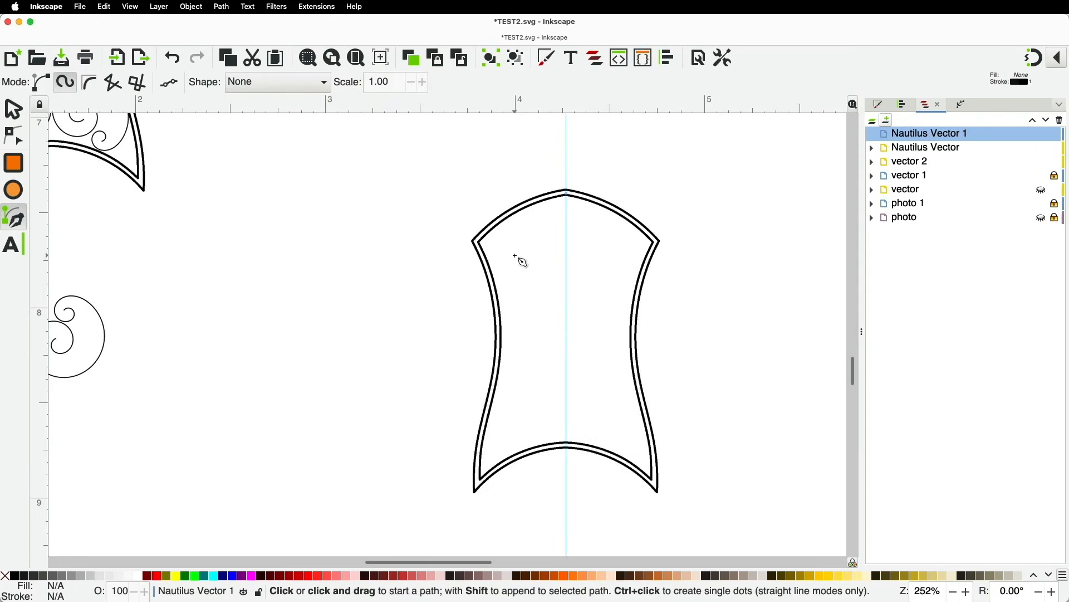
pyautogui.scroll(2, 557, 220)
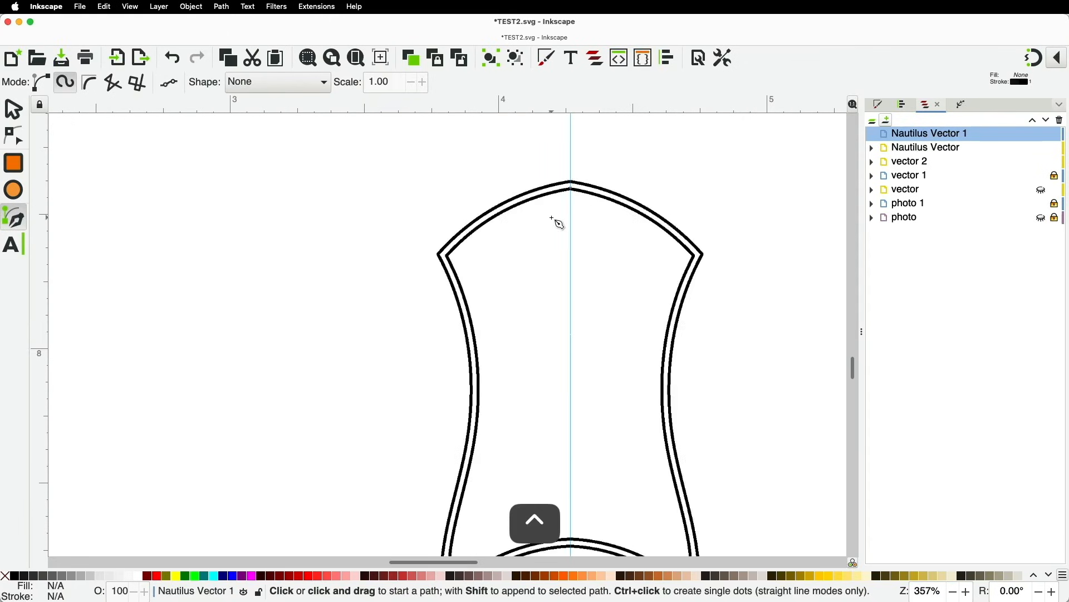
pyautogui.click(503, 241)
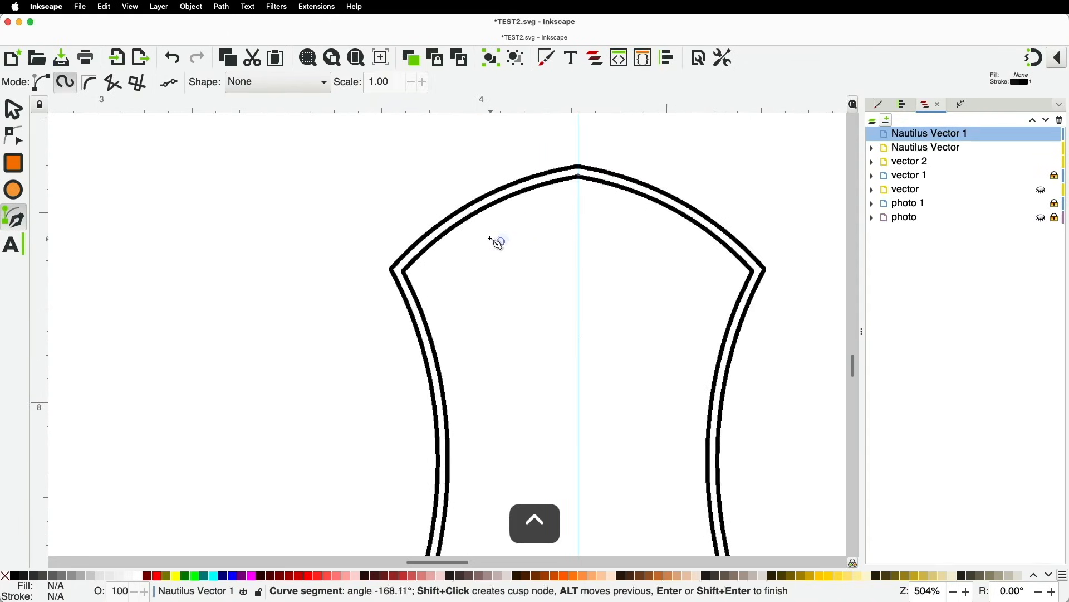
pyautogui.click(547, 223)
pyautogui.click(503, 370)
pyautogui.click(432, 325)
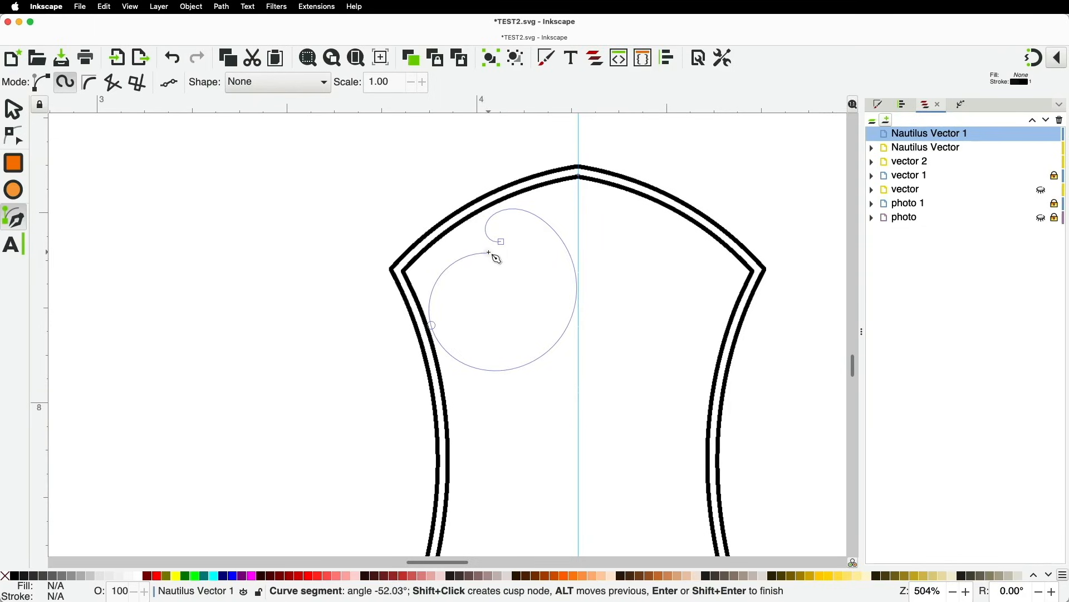
pyautogui.click(514, 289)
pyautogui.click(490, 317)
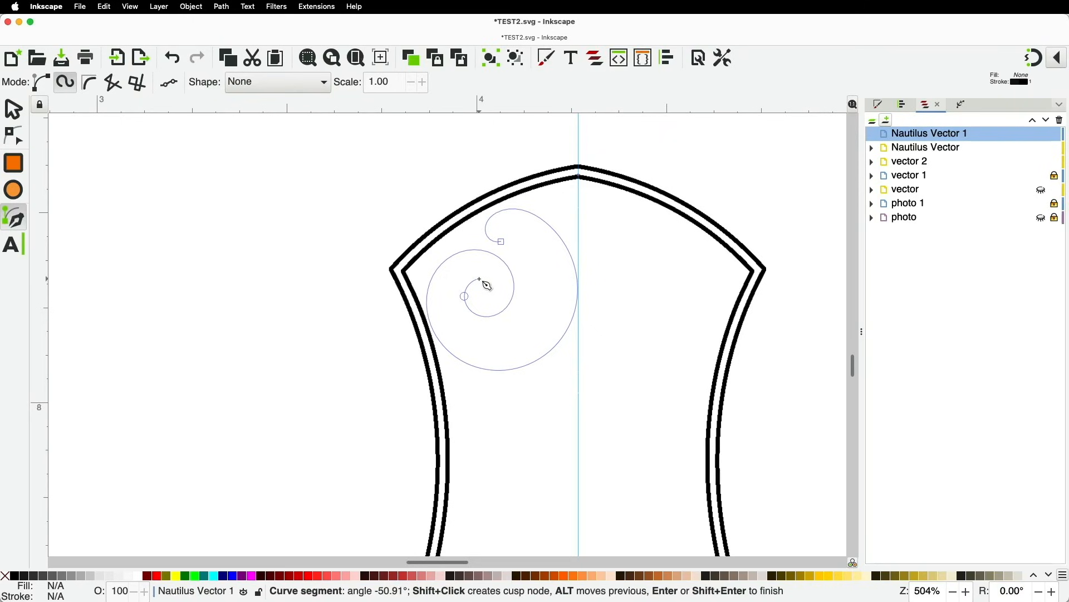
pyautogui.doubleClick(480, 279)
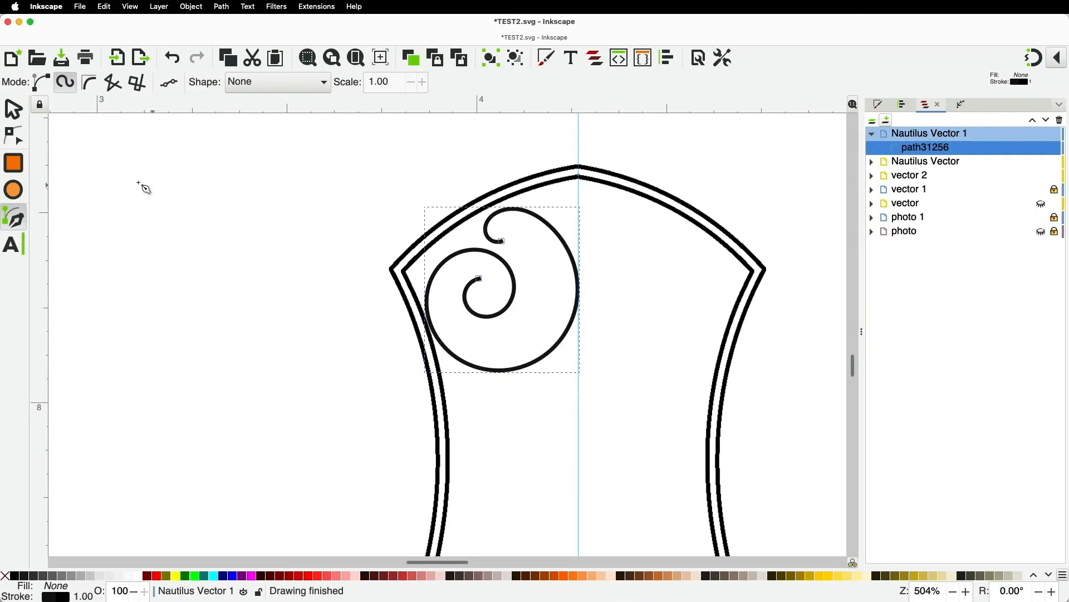
# Set the spiral's stroke width to 0.5 and nudge its top and outer-end nodes
pyautogui.rightClick(85, 597)
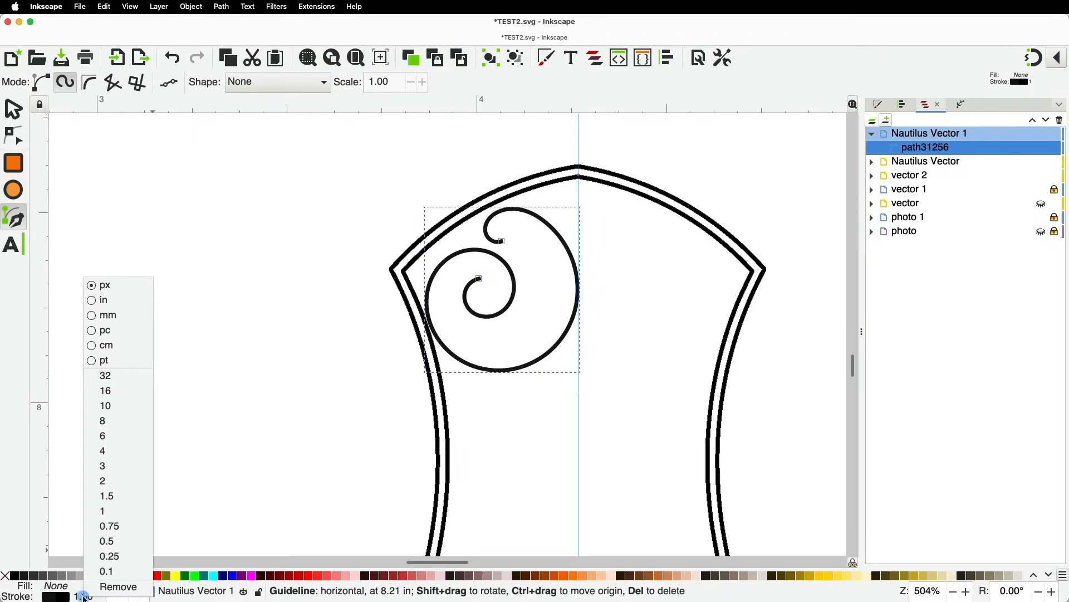
pyautogui.click(107, 542)
pyautogui.scroll(1, 510, 293)
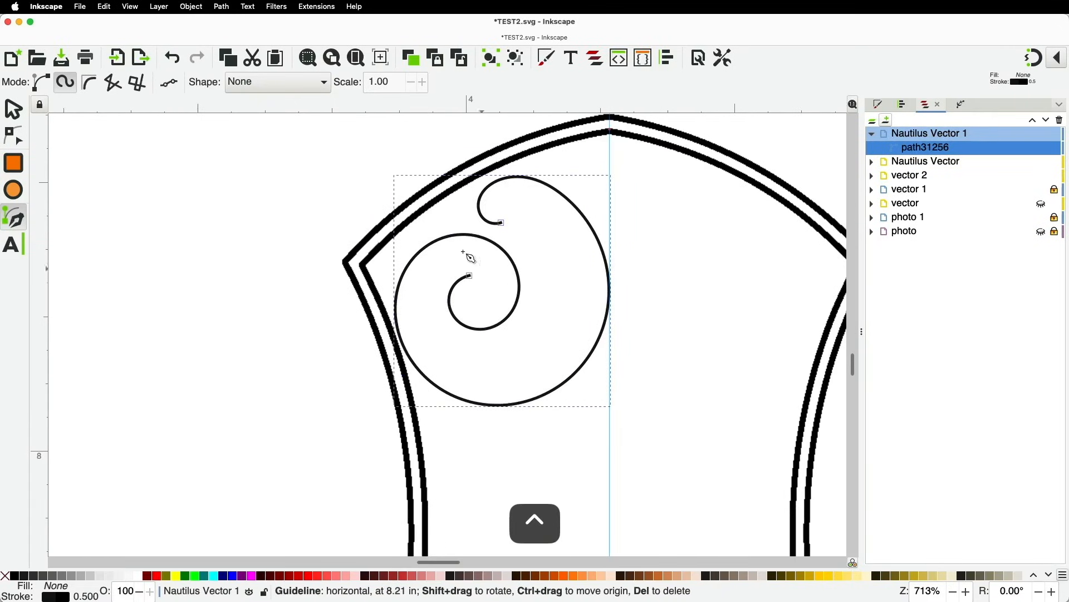
pyautogui.click(15, 136)
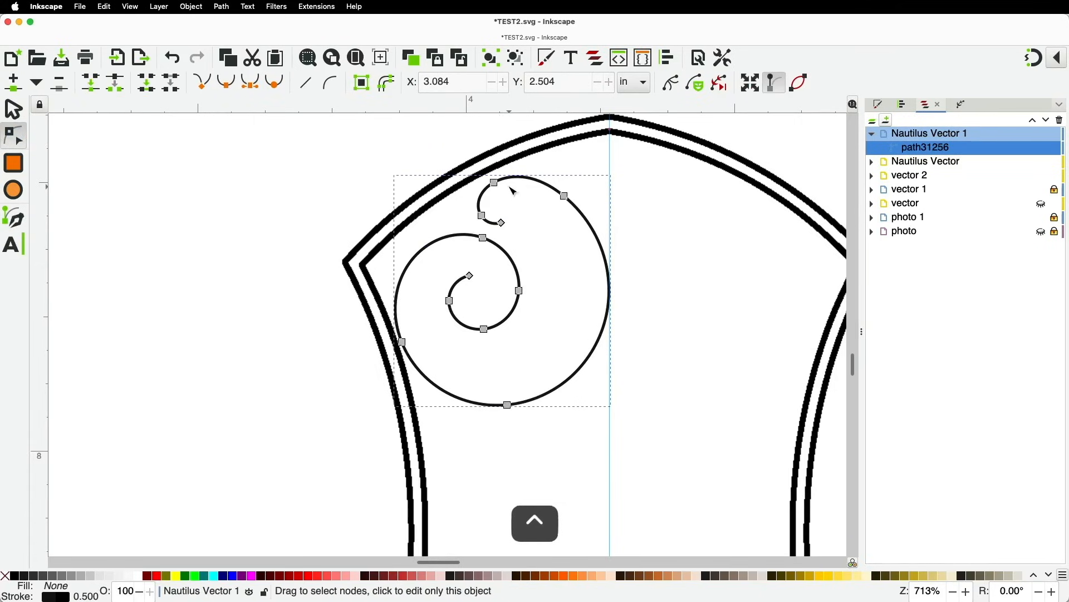
pyautogui.scroll(2, 508, 185)
pyautogui.moveTo(480, 179); pyautogui.dragTo(479, 173)
pyautogui.moveTo(438, 225); pyautogui.dragTo(504, 288)
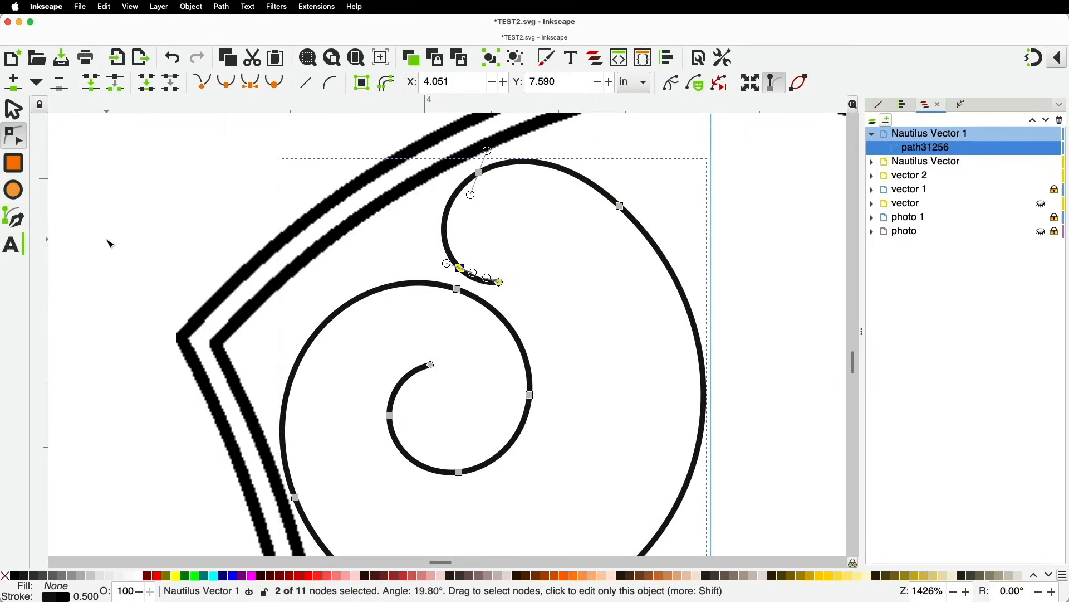
# Extend the spiral's open outer end into a second small inward curl
pyautogui.click(14, 219)
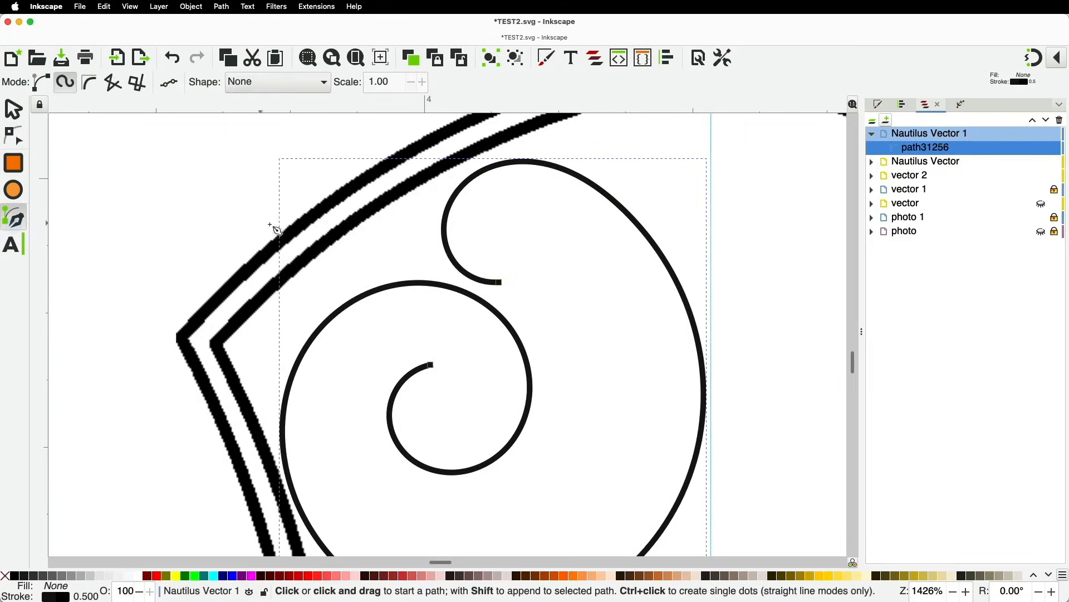
pyautogui.click(502, 284)
pyautogui.click(538, 248)
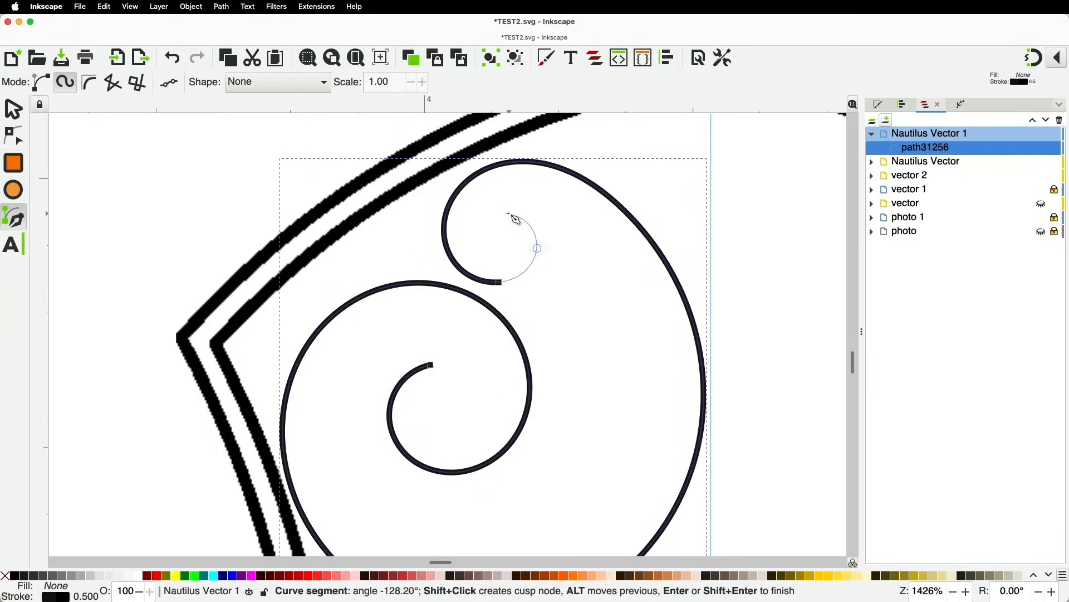
pyautogui.doubleClick(505, 215)
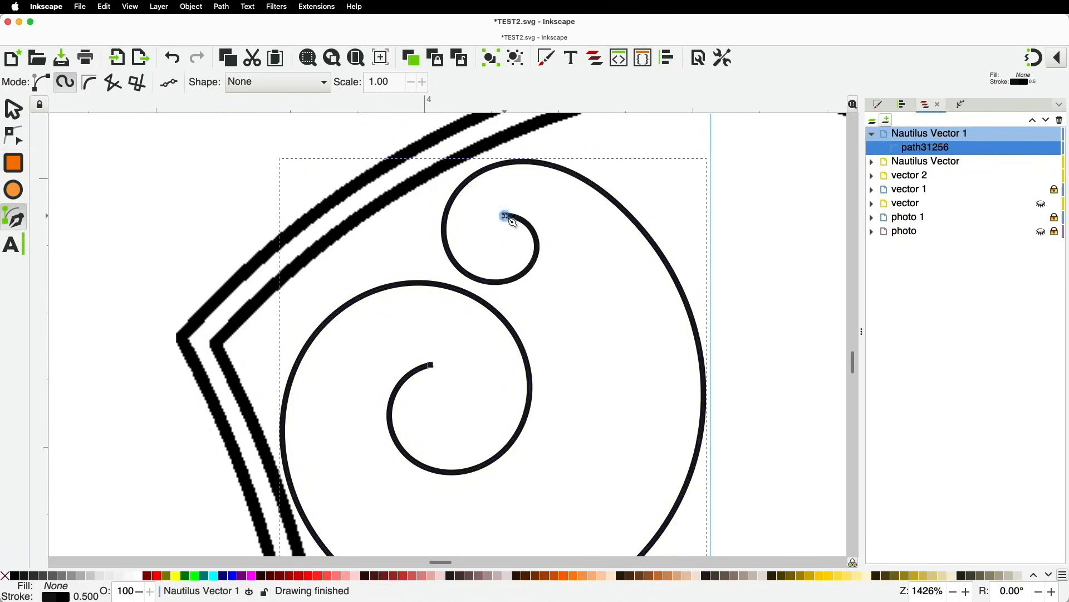
pyautogui.scroll(-2, 521, 253)
pyautogui.press('s')
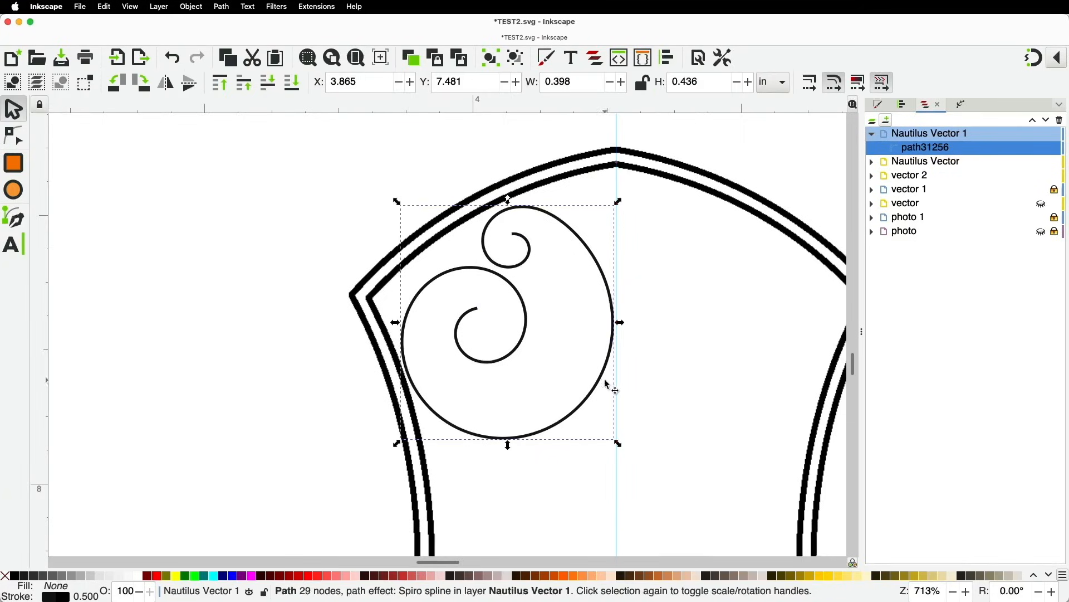
# Reshape the spiral by moving its top, bottom and left nodes
pyautogui.click(17, 144)
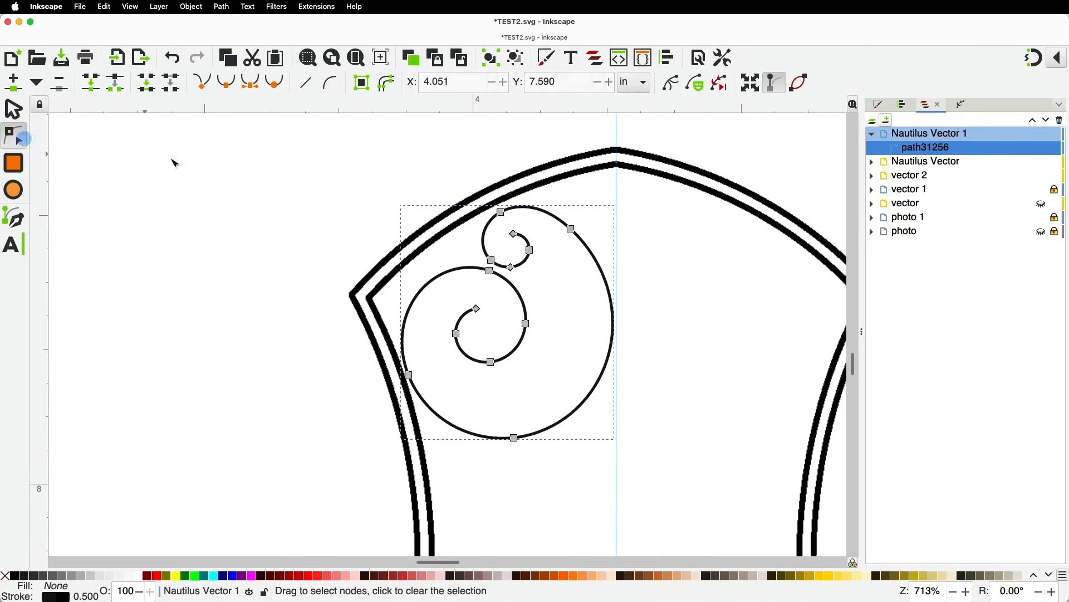
pyautogui.moveTo(500, 211); pyautogui.dragTo(582, 237)
pyautogui.moveTo(517, 442); pyautogui.dragTo(508, 438)
pyautogui.click(410, 375)
pyautogui.moveTo(410, 375); pyautogui.dragTo(406, 377)
pyautogui.click(410, 379)
pyautogui.click(411, 379)
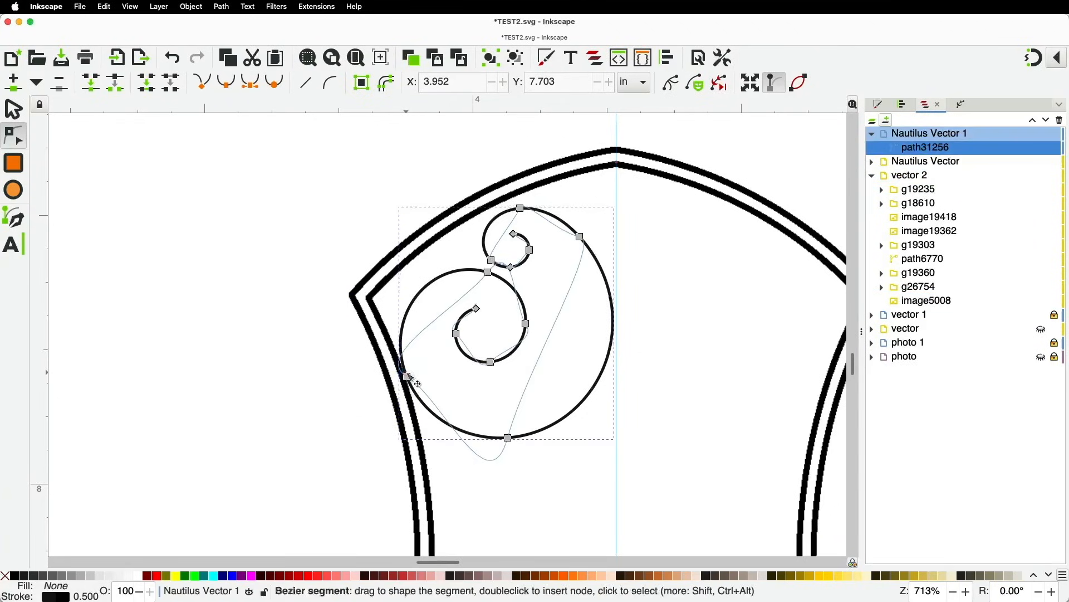
pyautogui.moveTo(406, 376); pyautogui.dragTo(402, 347)
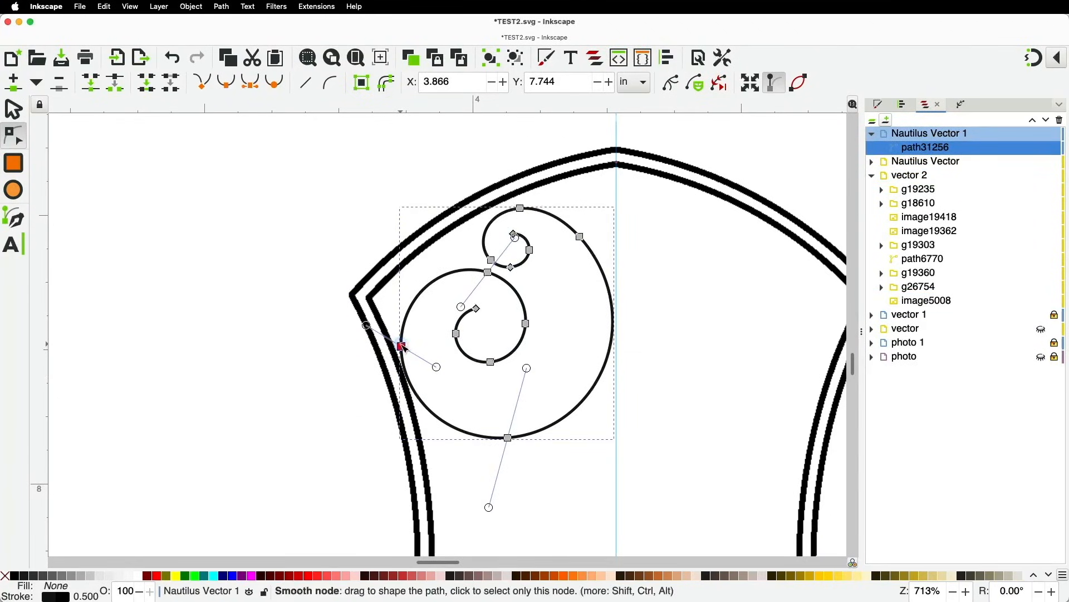
# Raise the spiral slightly, tilt it about 5 degrees and enlarge it a little
pyautogui.click(15, 115)
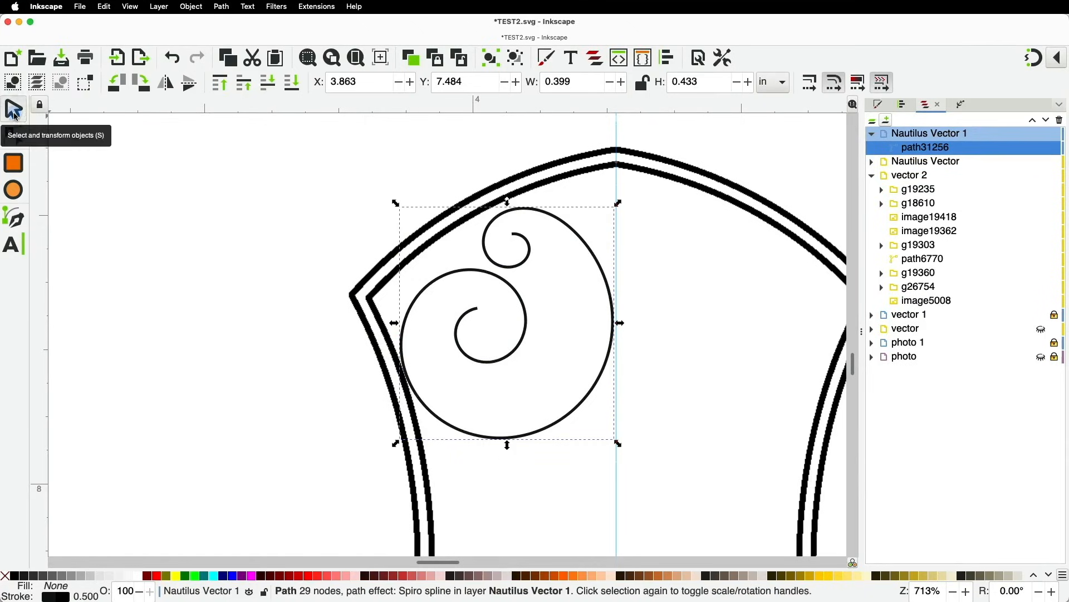
pyautogui.moveTo(497, 216); pyautogui.dragTo(499, 211)
pyautogui.click(499, 209)
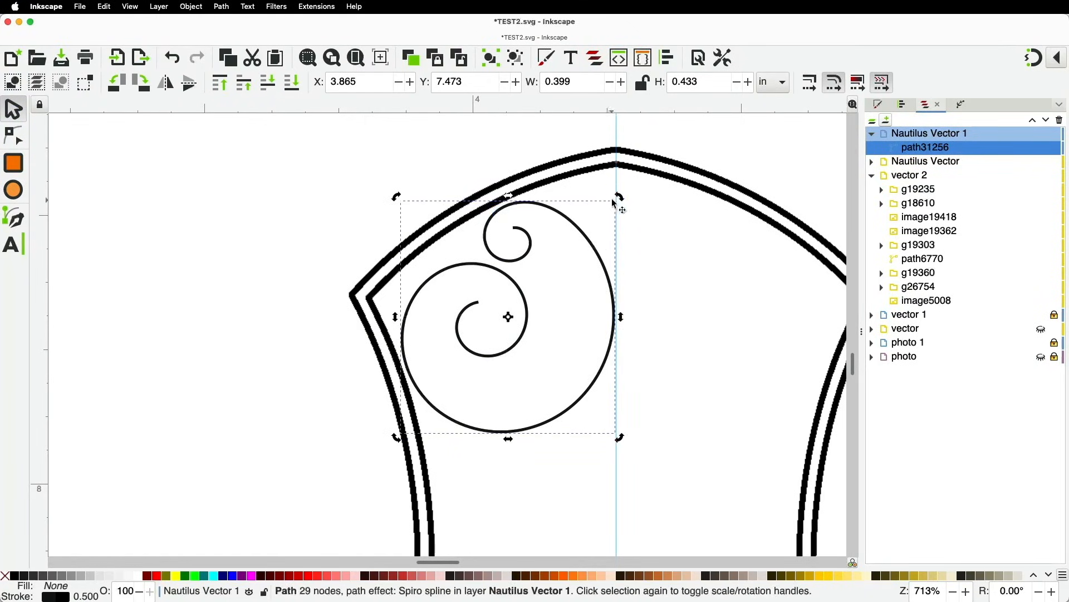
pyautogui.moveTo(620, 198); pyautogui.dragTo(594, 233)
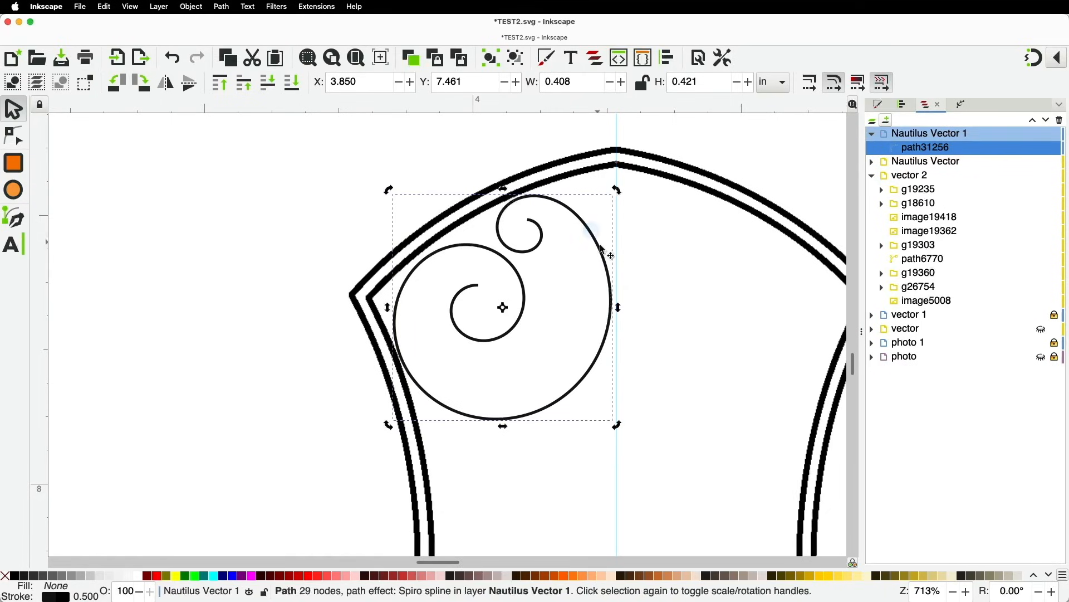
pyautogui.click(545, 414)
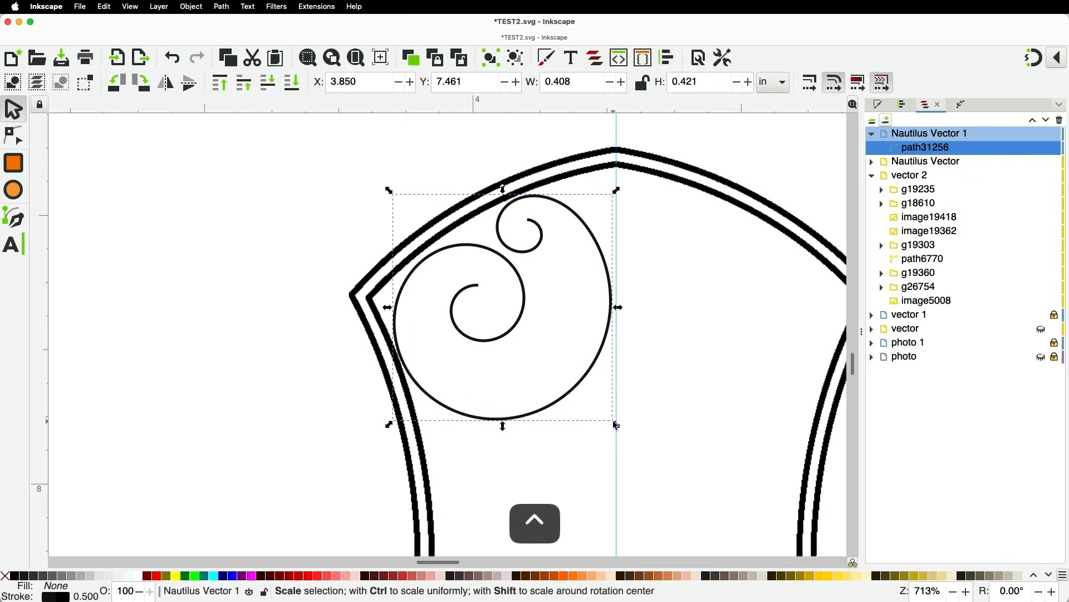
pyautogui.moveTo(617, 426); pyautogui.dragTo(622, 430)
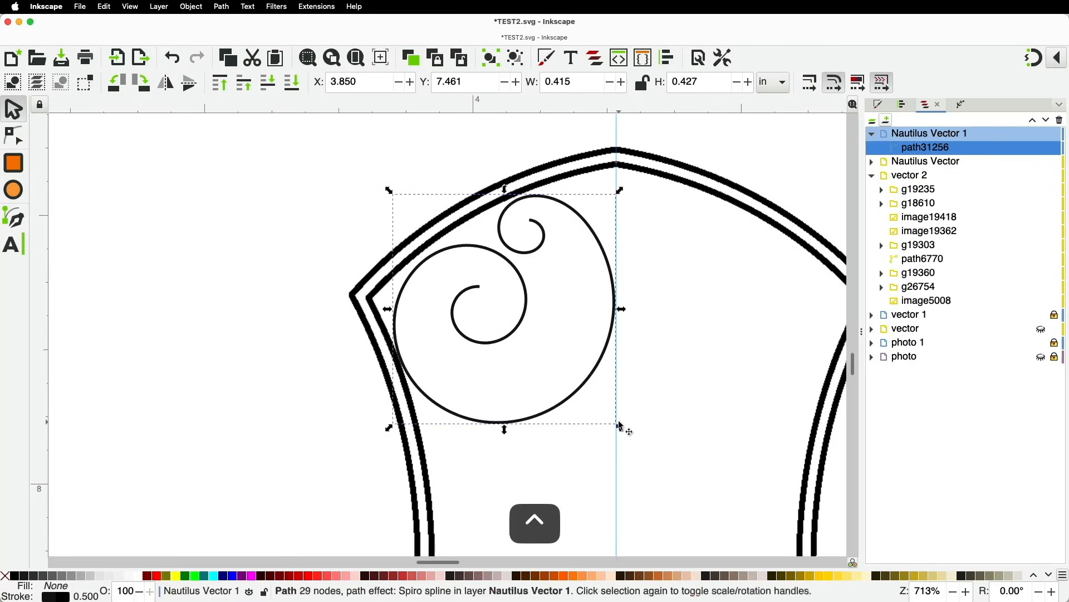
pyautogui.scroll(-1, 640, 380)
# Duplicate the spiral, move the copy below the original and rotate it about 42 degrees
pyautogui.scroll(-1, 637, 376)
pyautogui.press('space')
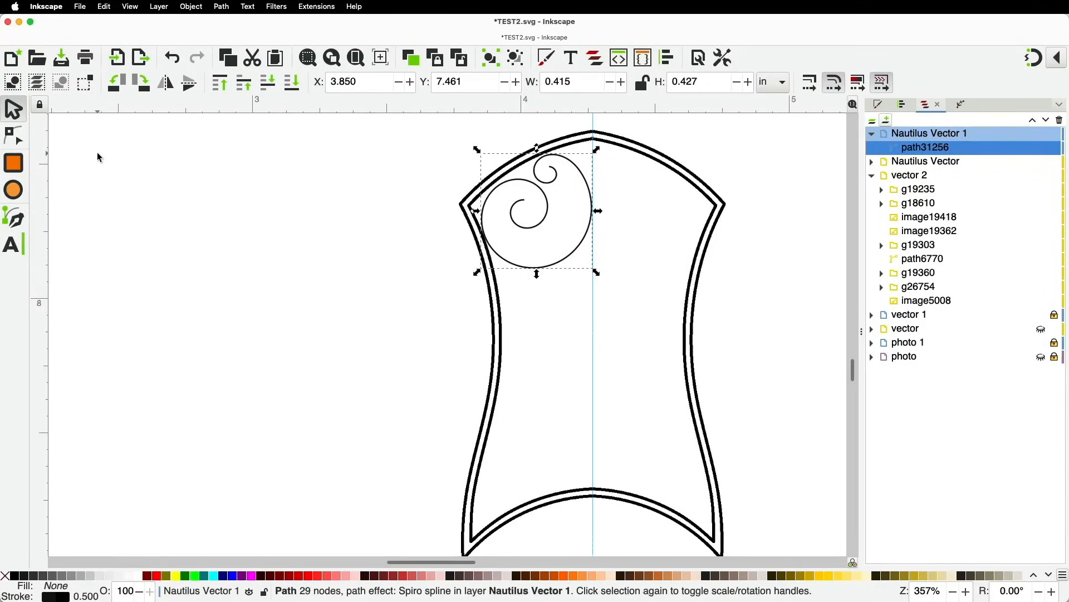
pyautogui.press('super')
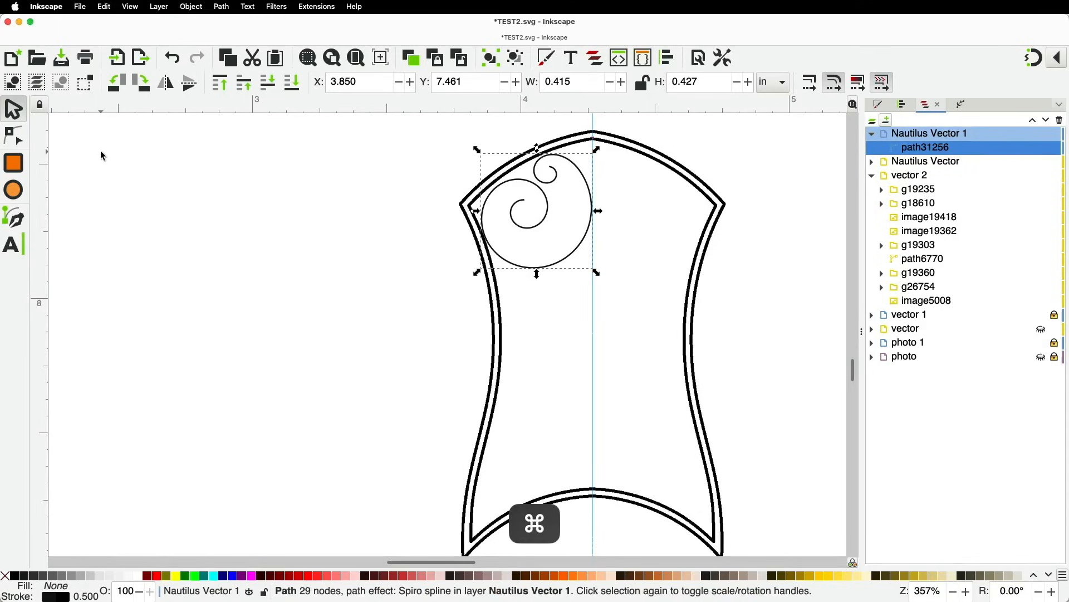
pyautogui.press('alt')
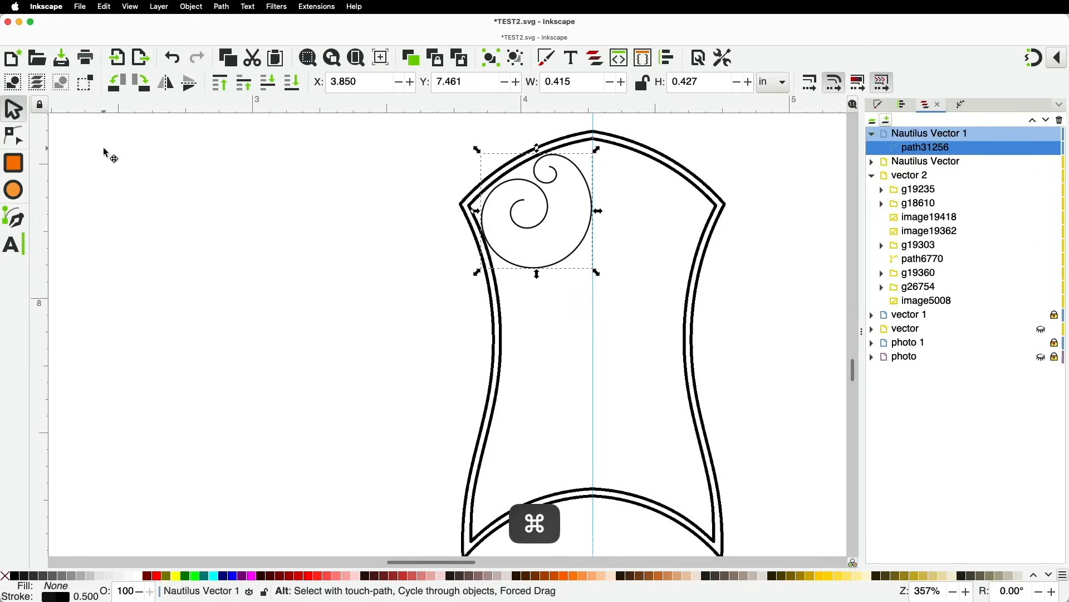
pyautogui.press('super+d')
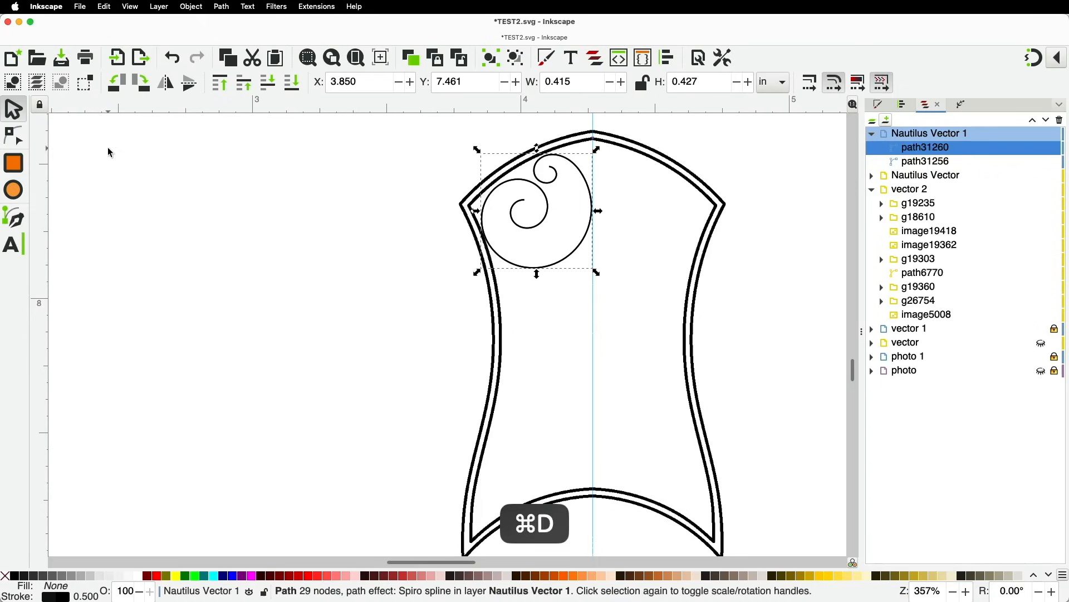
pyautogui.moveTo(548, 227); pyautogui.dragTo(562, 315)
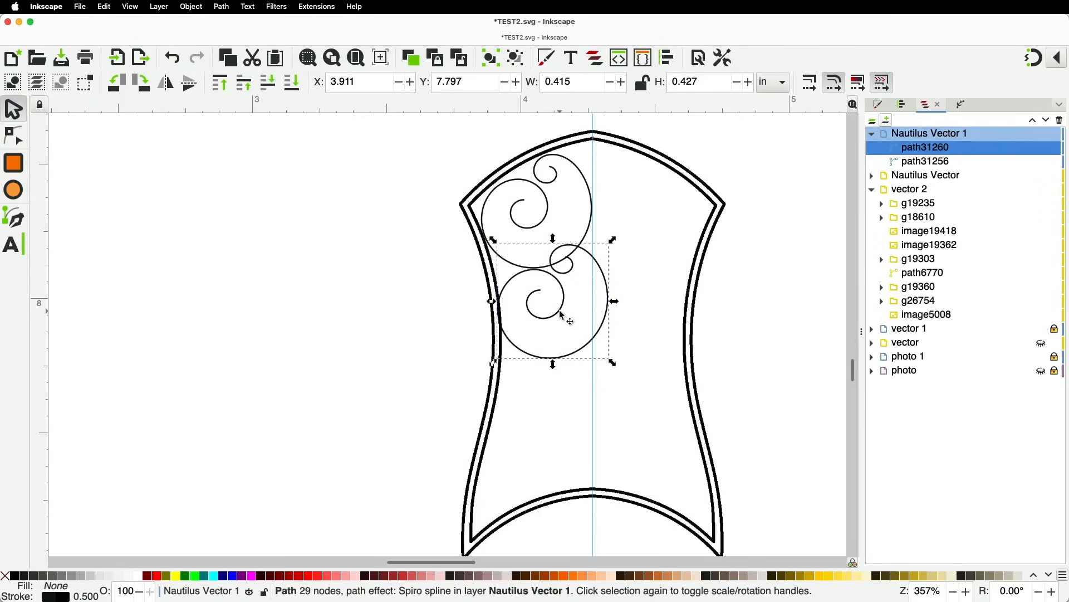
pyautogui.click(592, 257)
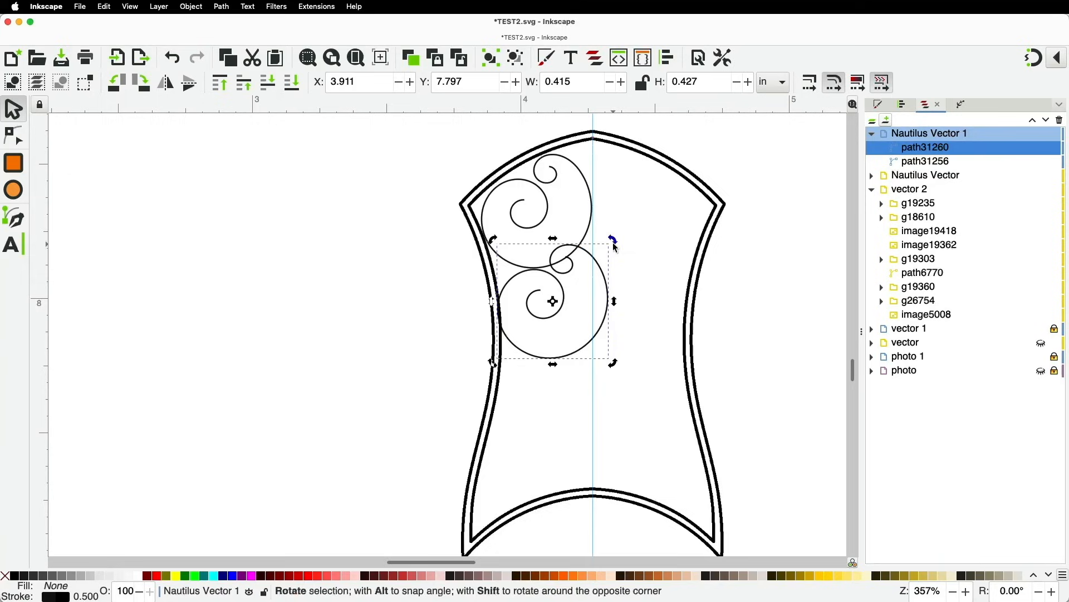
pyautogui.moveTo(617, 243); pyautogui.dragTo(518, 225)
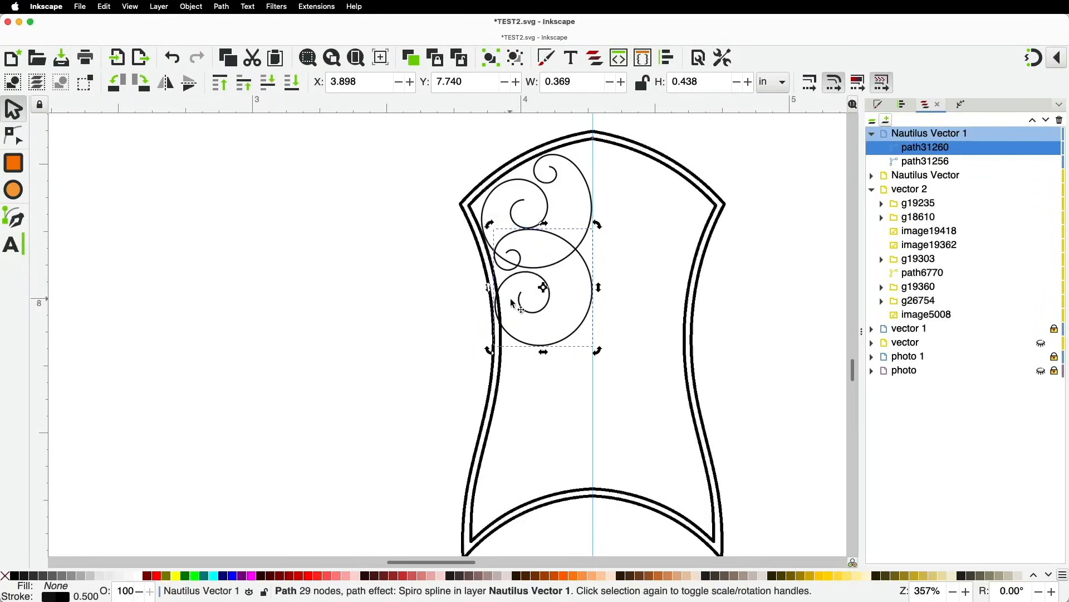
pyautogui.click(579, 333)
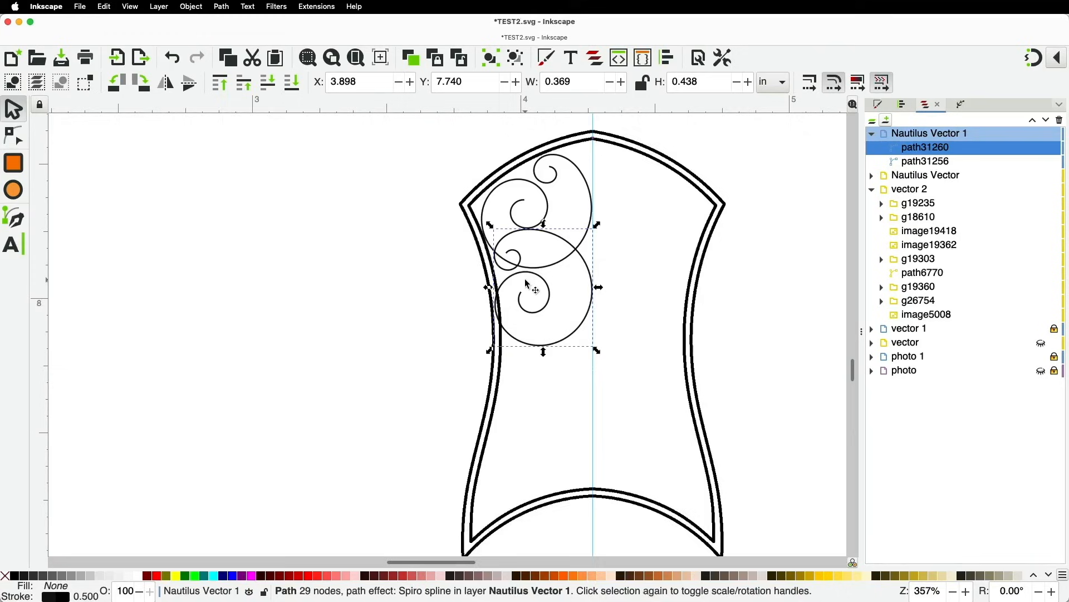
# Rotate the copy back about 21 degrees, nudge it up-left, then rotate it 9 degrees more
pyautogui.scroll(2, 513, 245)
pyautogui.scroll(2, 518, 197)
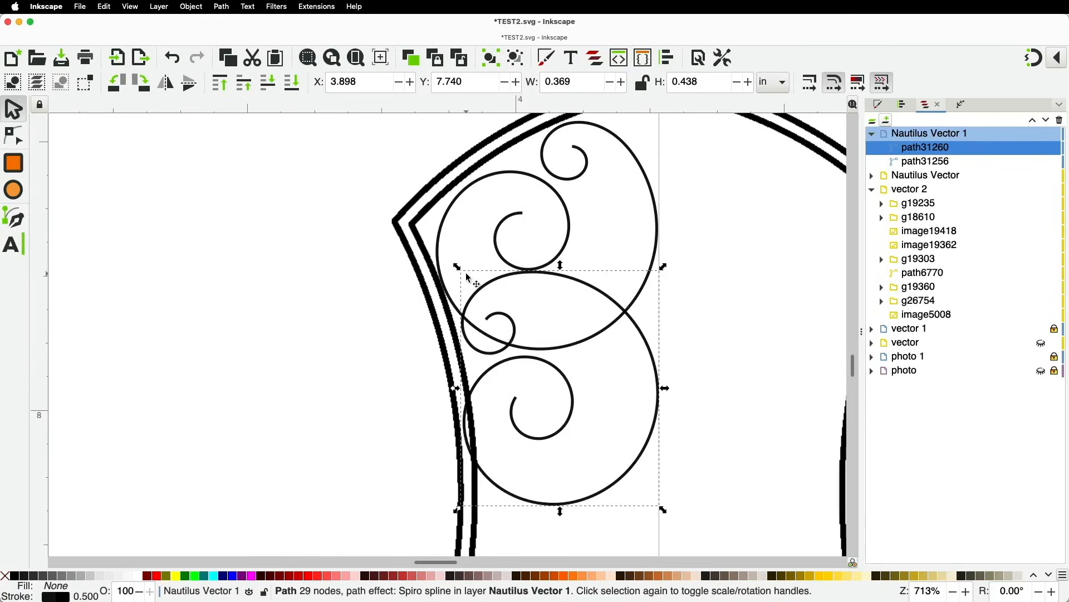
pyautogui.click(485, 291)
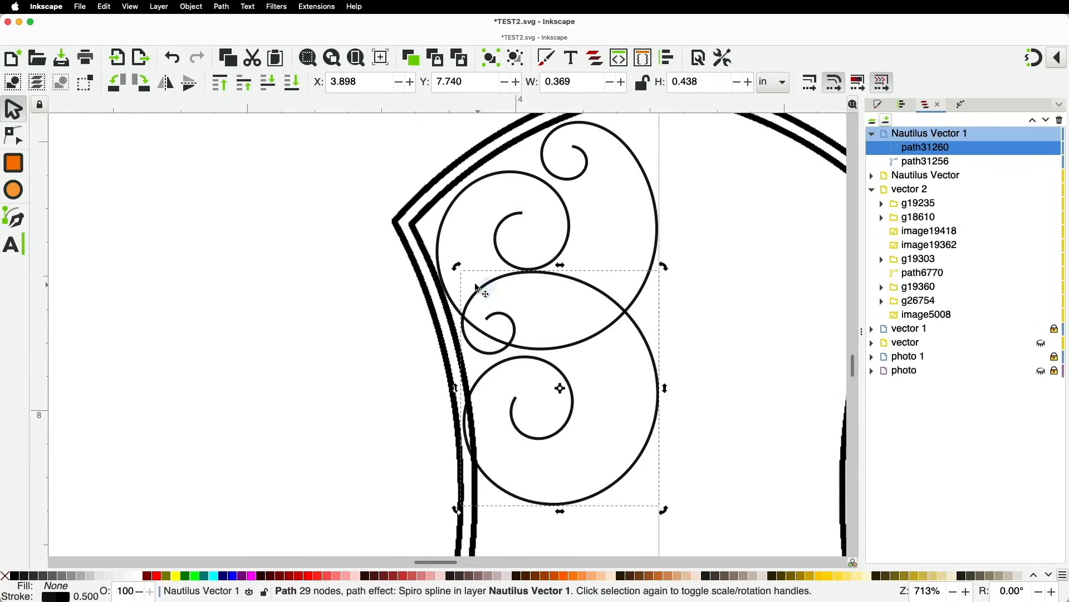
pyautogui.moveTo(458, 268); pyautogui.dragTo(420, 335)
pyautogui.moveTo(648, 351); pyautogui.dragTo(639, 331)
pyautogui.moveTo(661, 263); pyautogui.dragTo(645, 333)
# Delete the small inner loop's nodes from the lower spiral
pyautogui.click(14, 135)
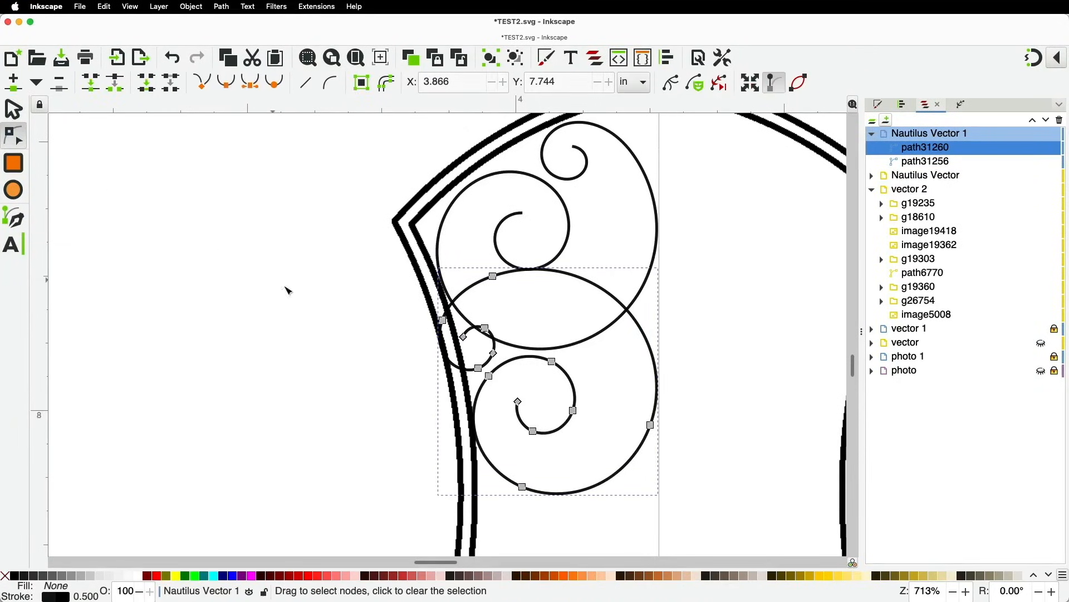
pyautogui.moveTo(408, 274); pyautogui.dragTo(511, 374)
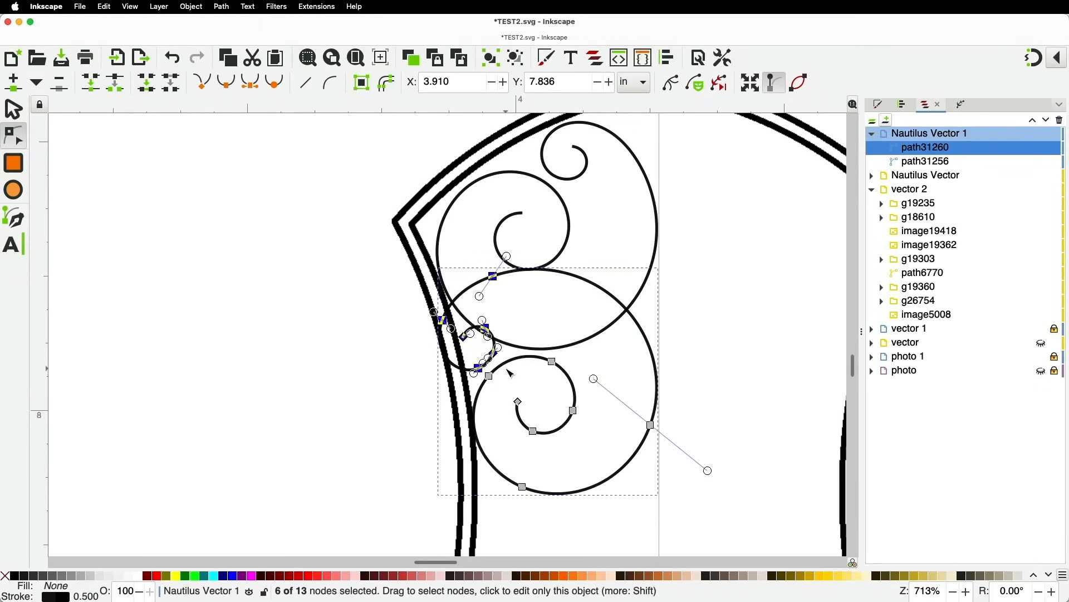
pyautogui.press('BackSpace')
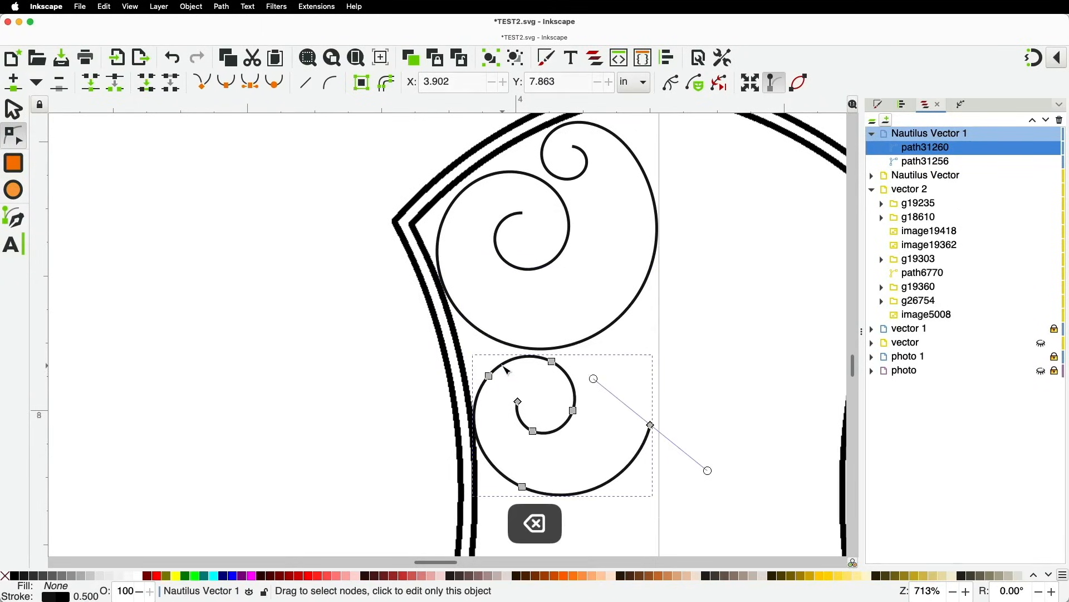
pyautogui.press('super')
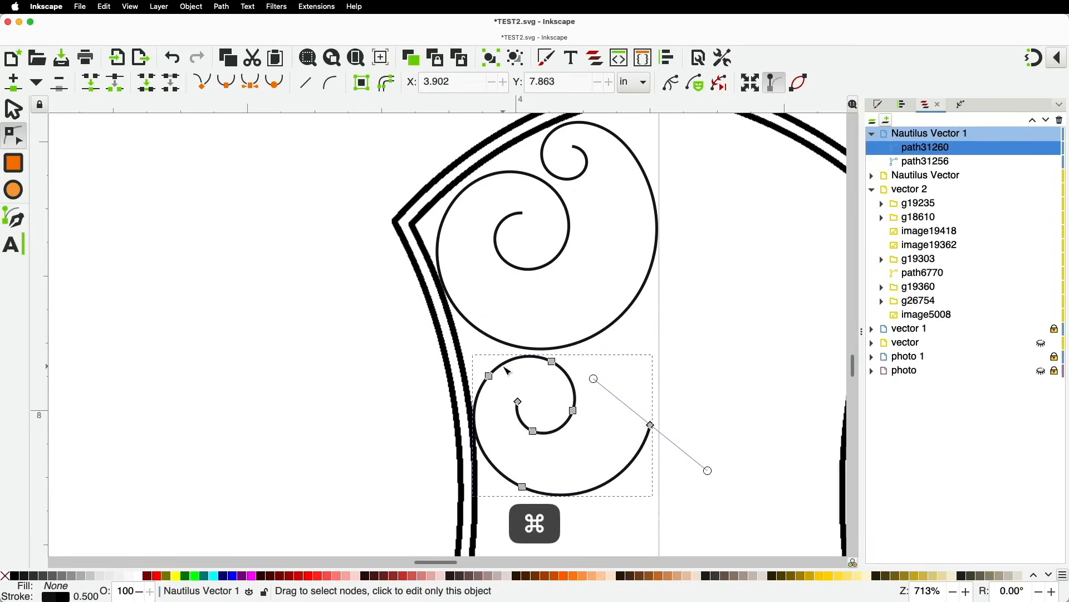
pyautogui.press('super+z')
pyautogui.moveTo(402, 296); pyautogui.dragTo(512, 373)
pyautogui.press('BackSpace')
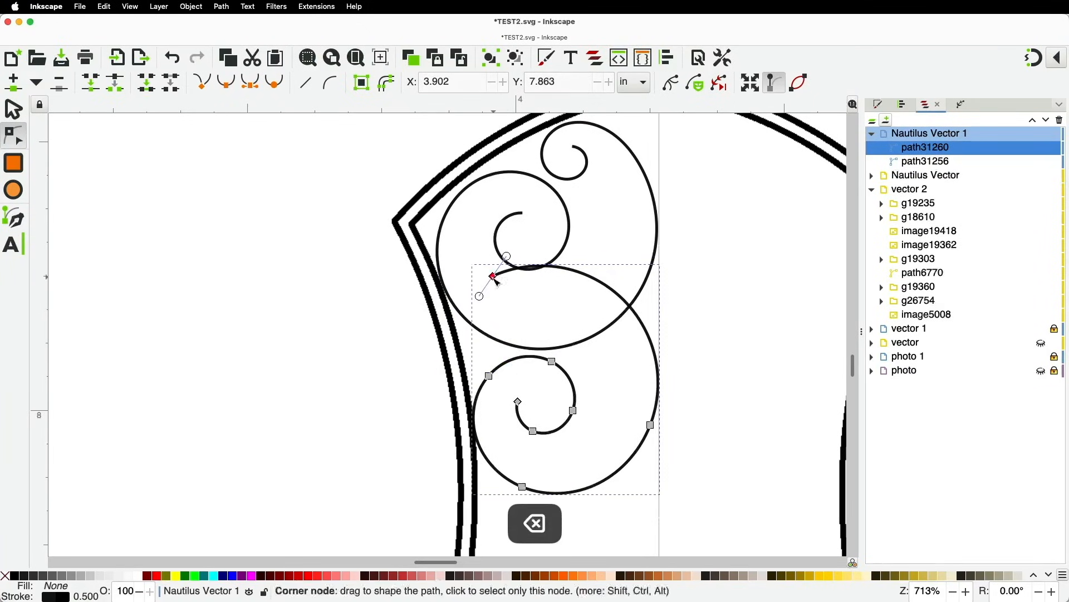
# Join the lower spiral's loose end onto the upper spiral and adjust its outer curve
pyautogui.moveTo(495, 279); pyautogui.dragTo(561, 264)
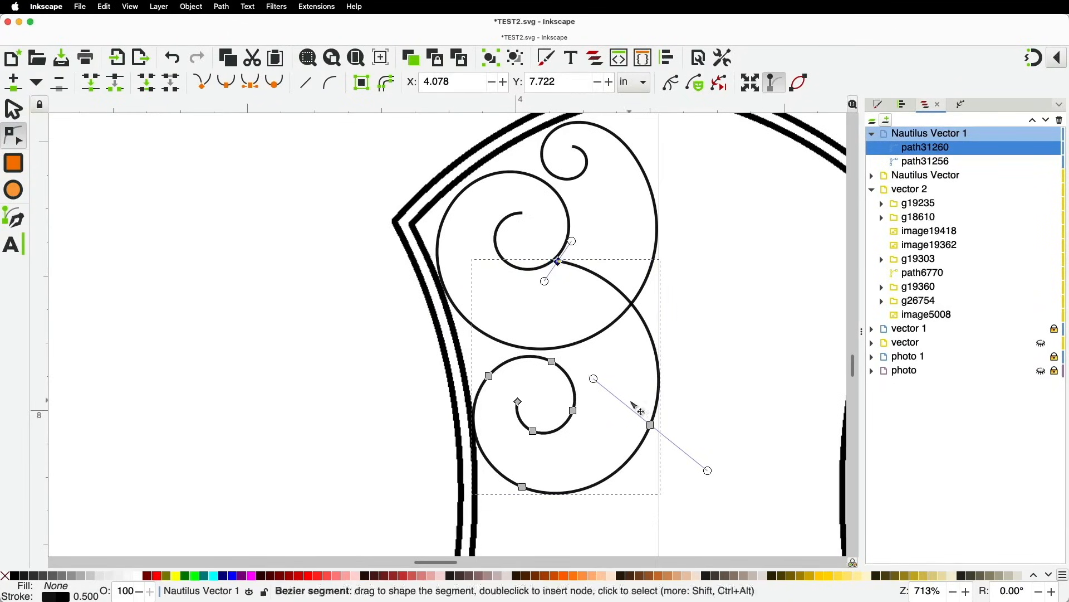
pyautogui.moveTo(653, 427); pyautogui.dragTo(529, 245)
pyautogui.press('space')
pyautogui.scroll(-3, 530, 239)
pyautogui.scroll(1, 413, 244)
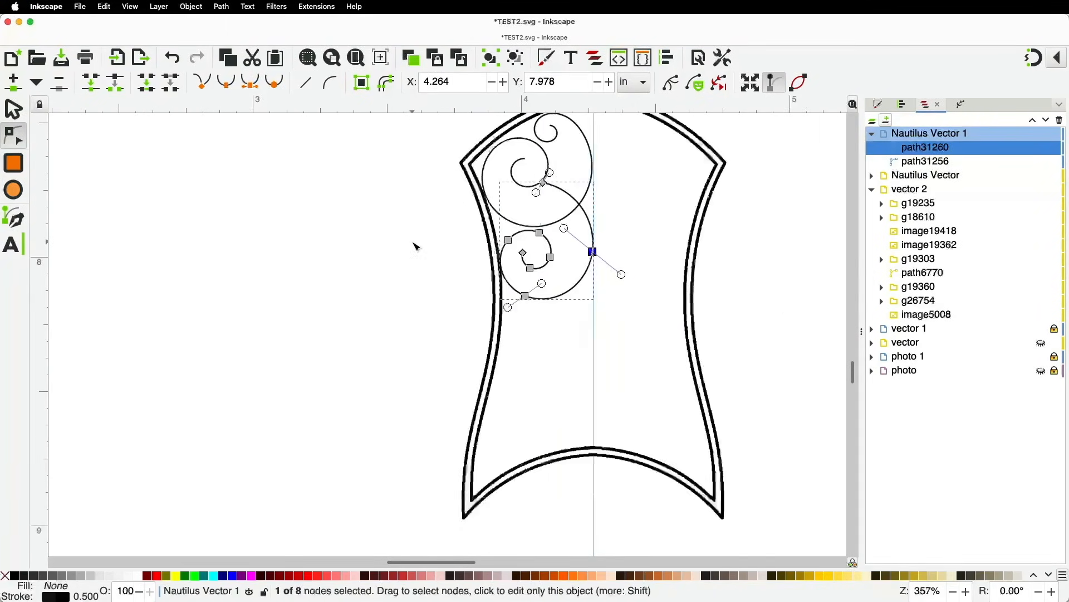
pyautogui.scroll(1, 416, 246)
# Duplicate the joined spiral, mirror it horizontally and move it further down
pyautogui.click(14, 110)
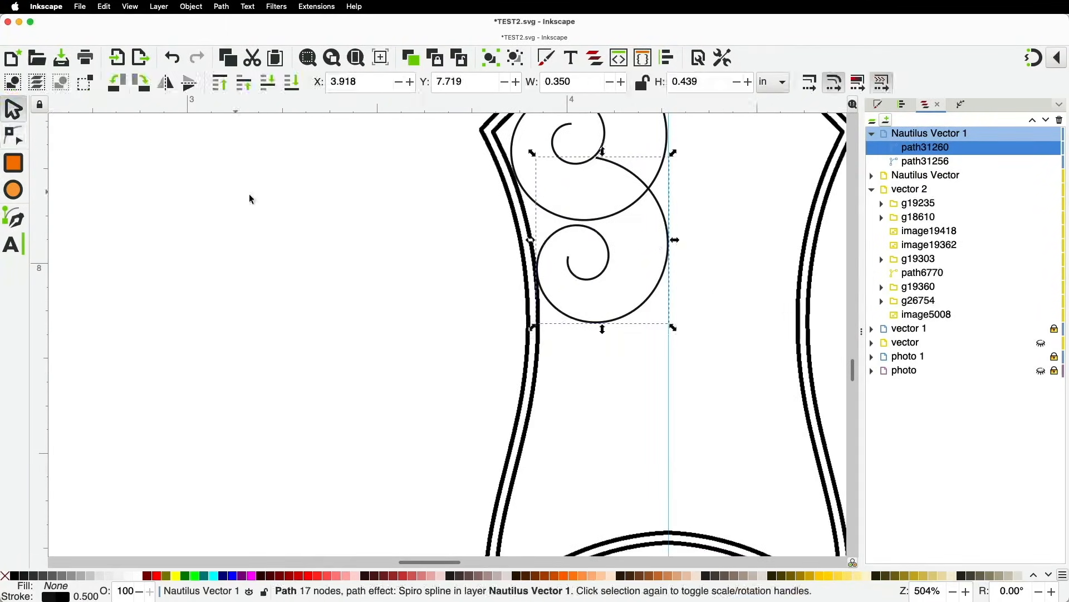
pyautogui.press('super')
pyautogui.press('super+d')
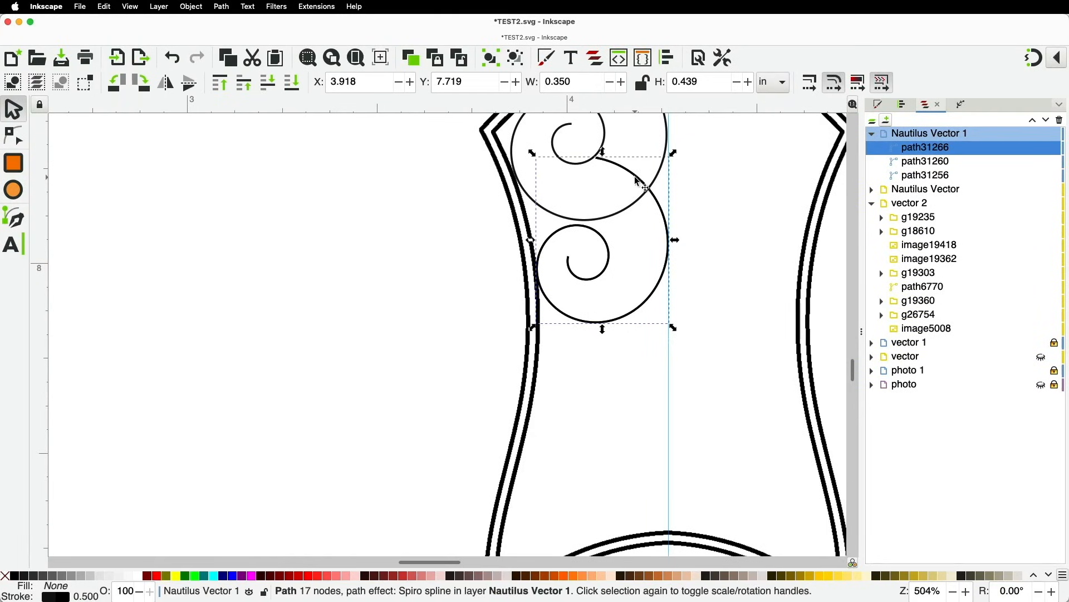
pyautogui.press('h')
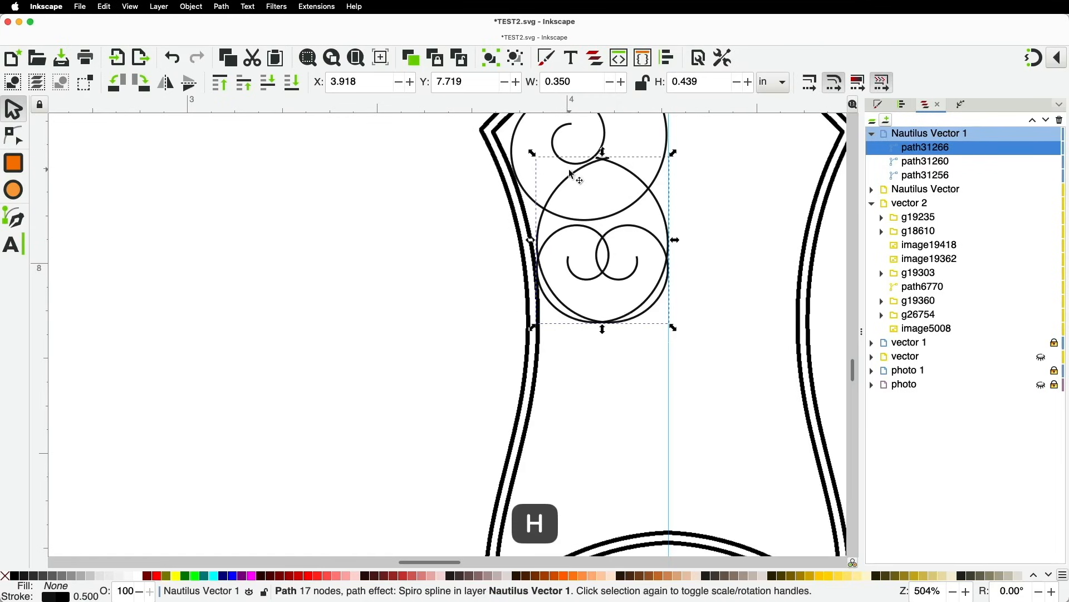
pyautogui.moveTo(570, 170); pyautogui.dragTo(573, 282)
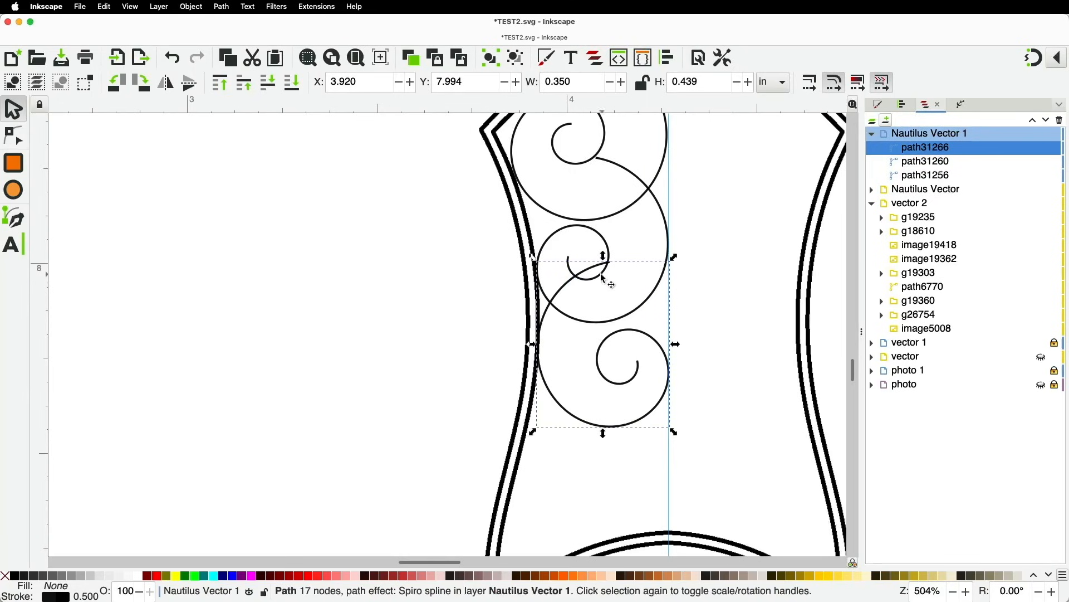
# Tilt the mirrored copy about 2 degrees, pull its end node left, and duplicate it
pyautogui.click(581, 280)
pyautogui.moveTo(675, 258); pyautogui.dragTo(650, 349)
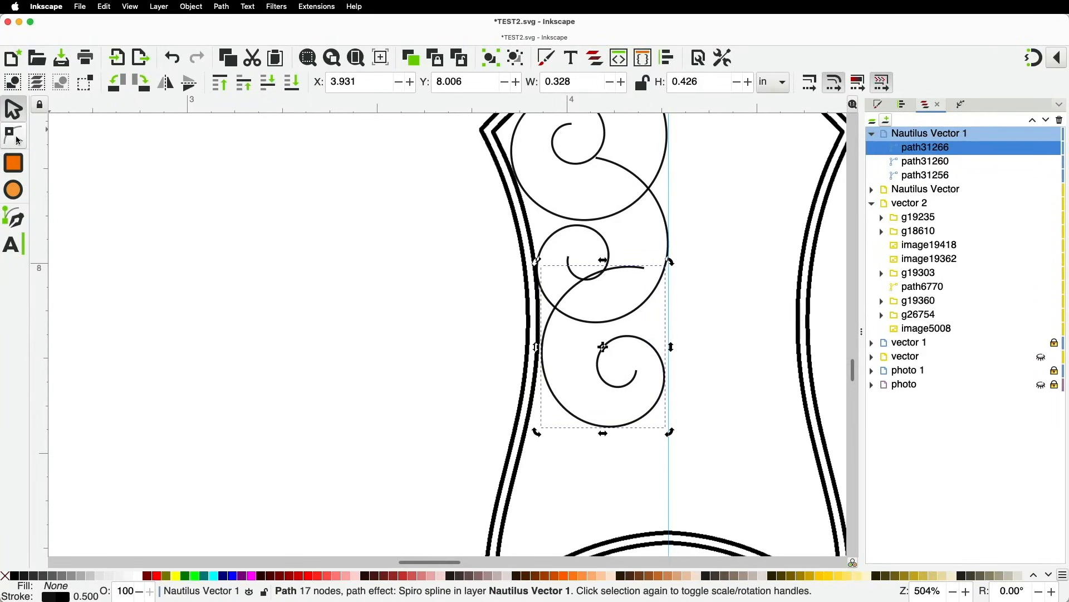
pyautogui.click(14, 137)
pyautogui.moveTo(644, 268); pyautogui.dragTo(585, 283)
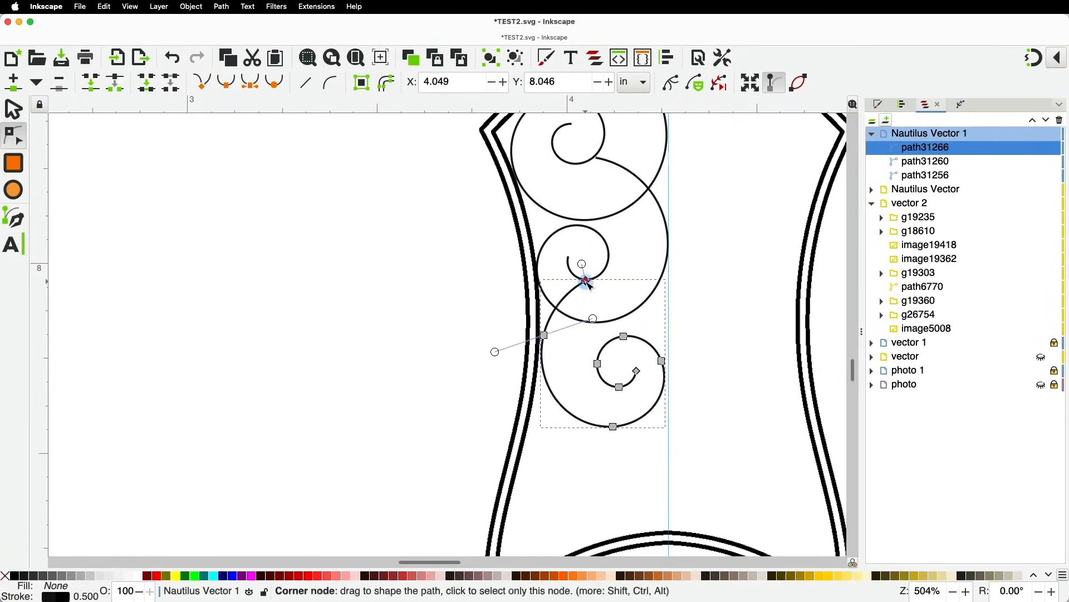
pyautogui.press('space')
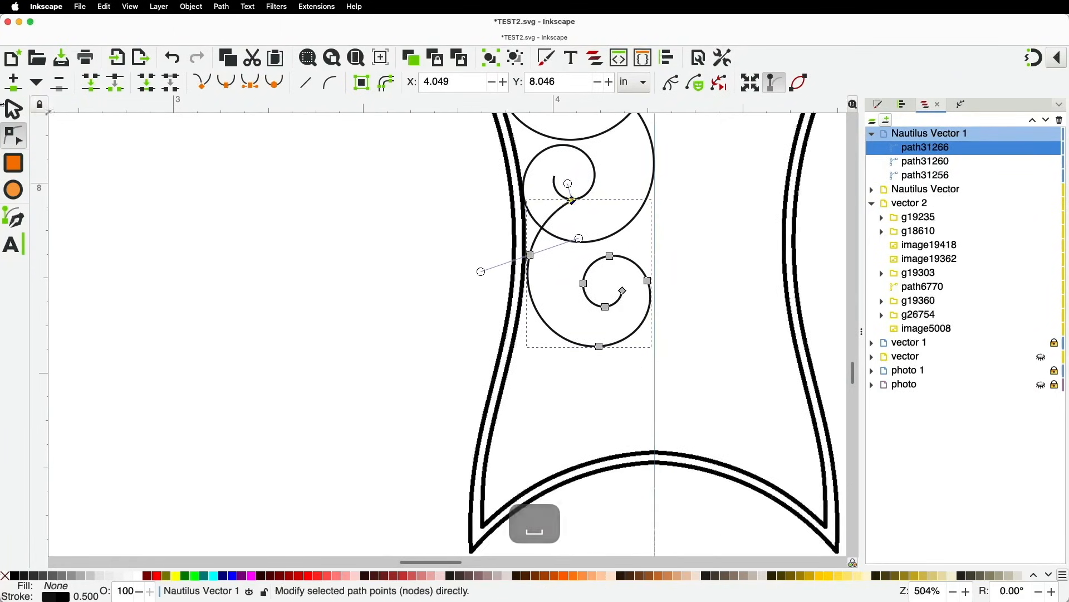
pyautogui.click(13, 109)
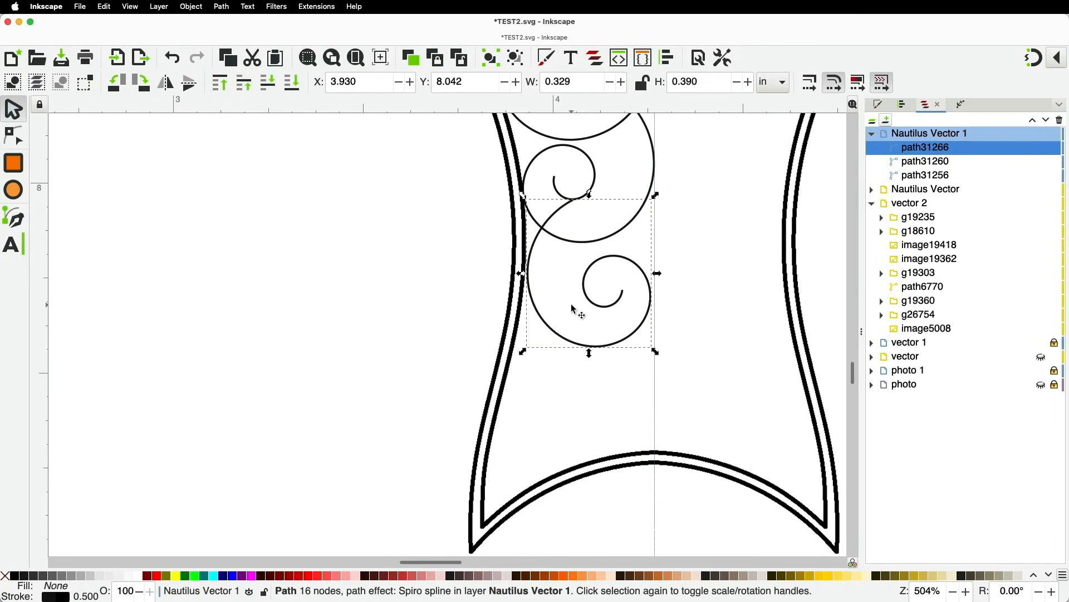
pyautogui.press('super+d')
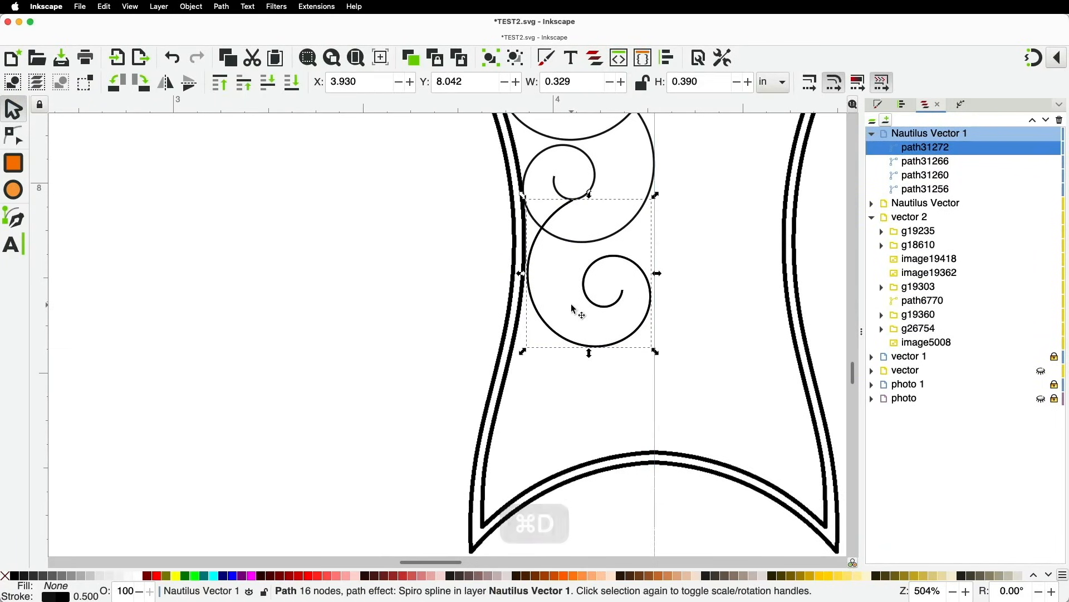
# Flip the duplicate horizontally, set it below the others and enlarge it to about 0.348 × 0.413 in
pyautogui.press('h')
pyautogui.moveTo(639, 236); pyautogui.dragTo(630, 349)
pyautogui.moveTo(508, 457); pyautogui.dragTo(504, 466)
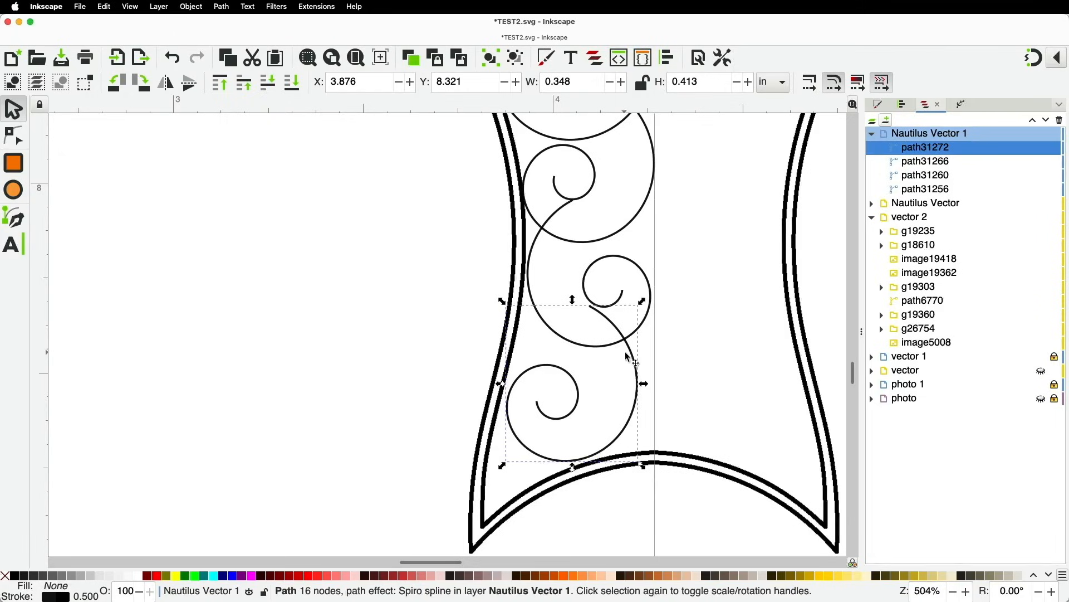
pyautogui.moveTo(631, 354); pyautogui.dragTo(630, 344)
pyautogui.scroll(-3, 622, 345)
pyautogui.scroll(3, 619, 342)
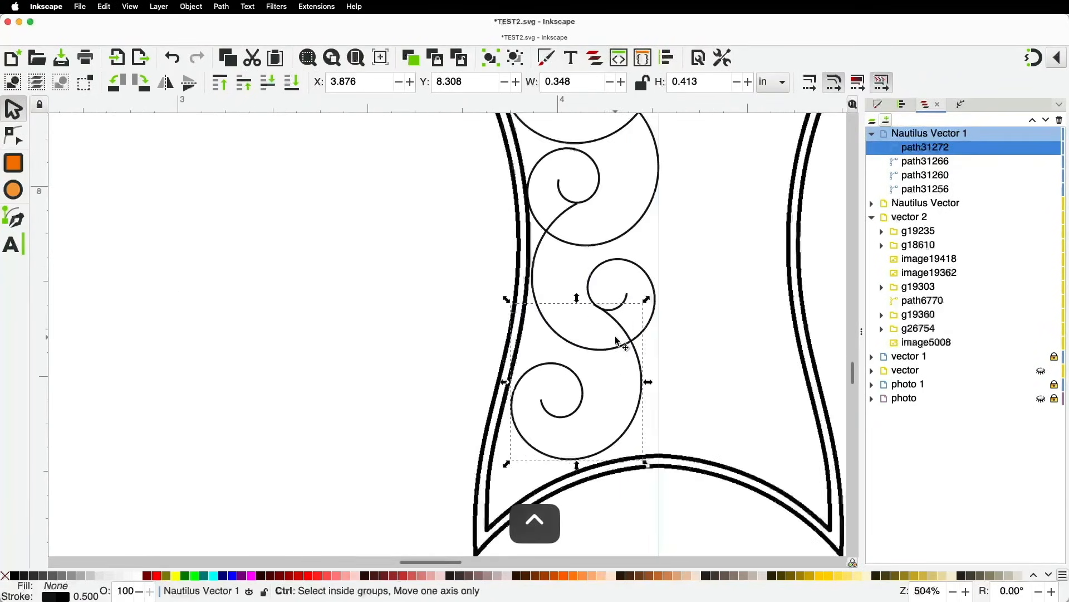
pyautogui.scroll(-2, 620, 342)
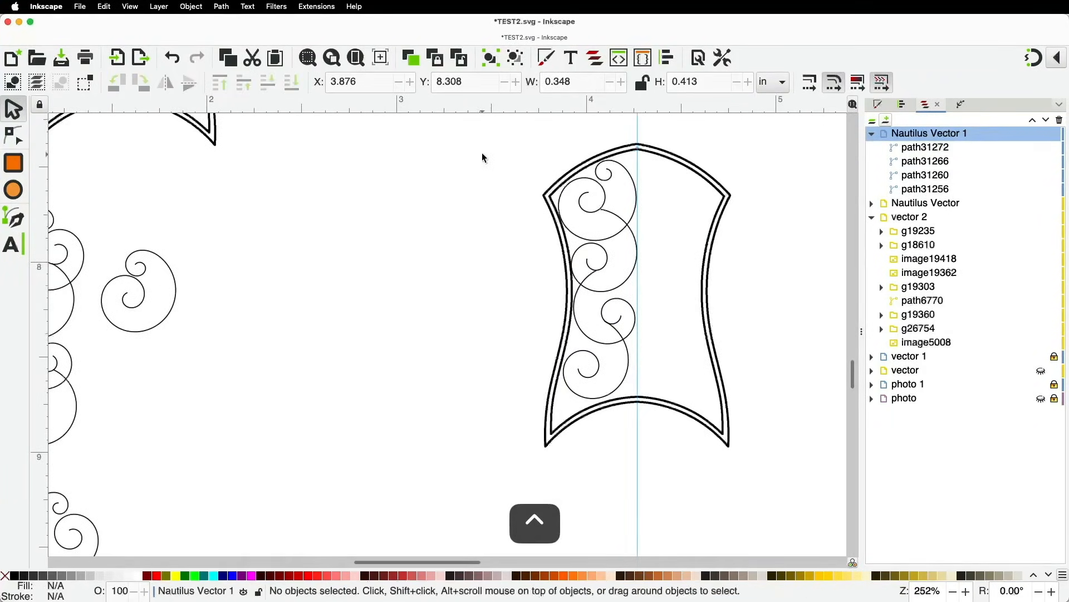
# Select the four left-column spirals and group them
pyautogui.moveTo(495, 132); pyautogui.dragTo(665, 446)
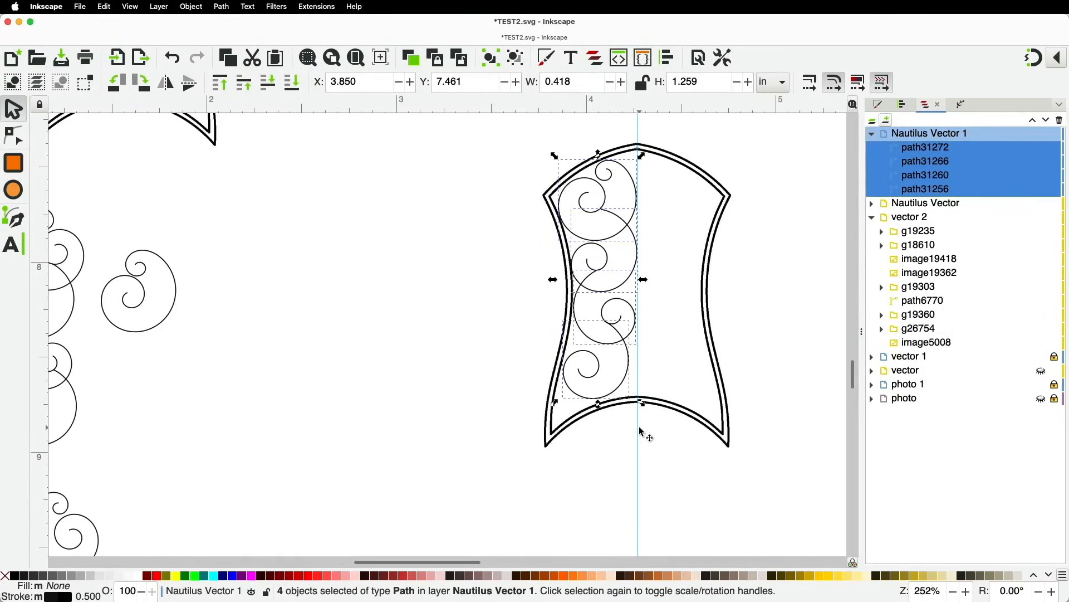
pyautogui.press('super')
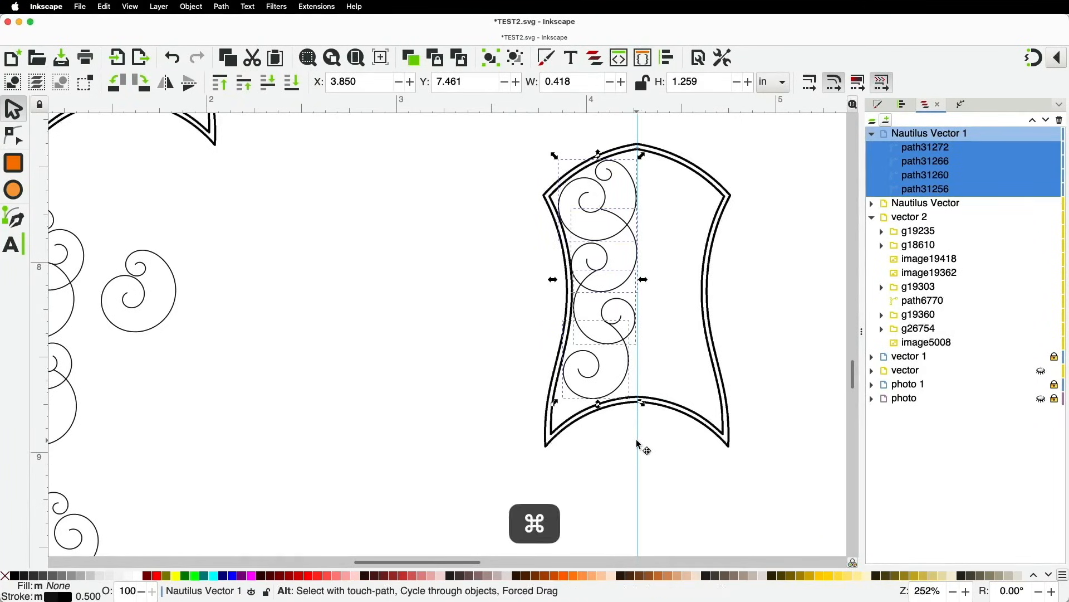
pyautogui.press('super+g')
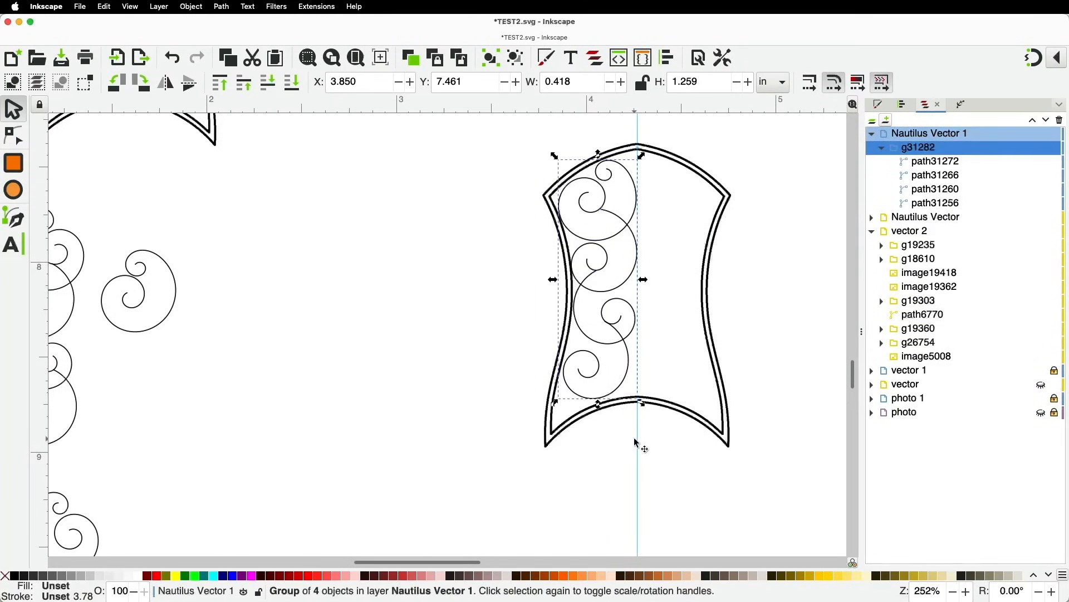
# Duplicate the group, flip it horizontally and move it straight across into the right half
pyautogui.press('super')
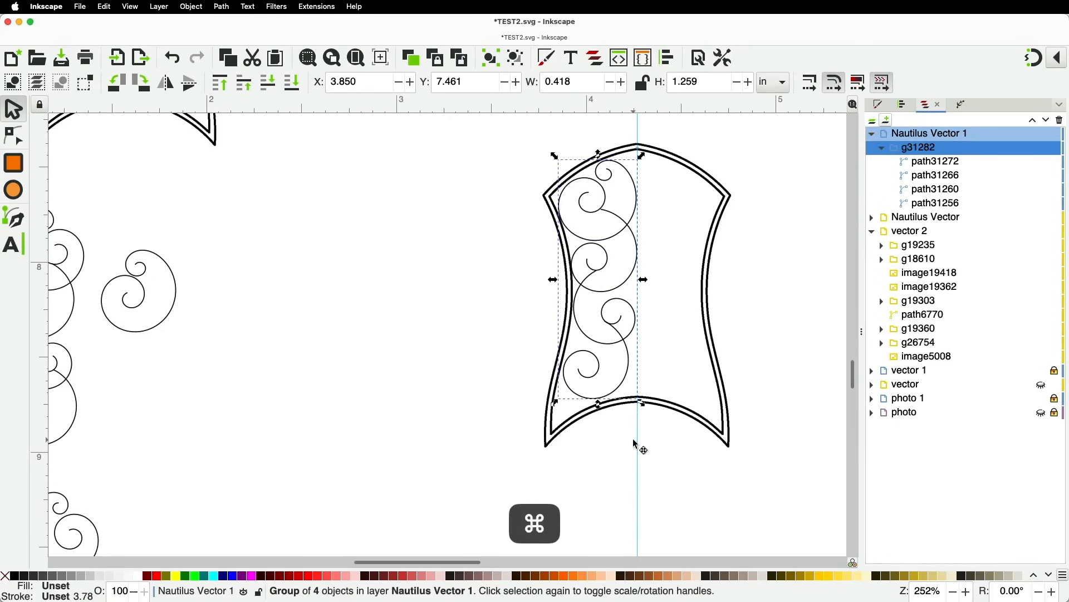
pyautogui.press('super+d')
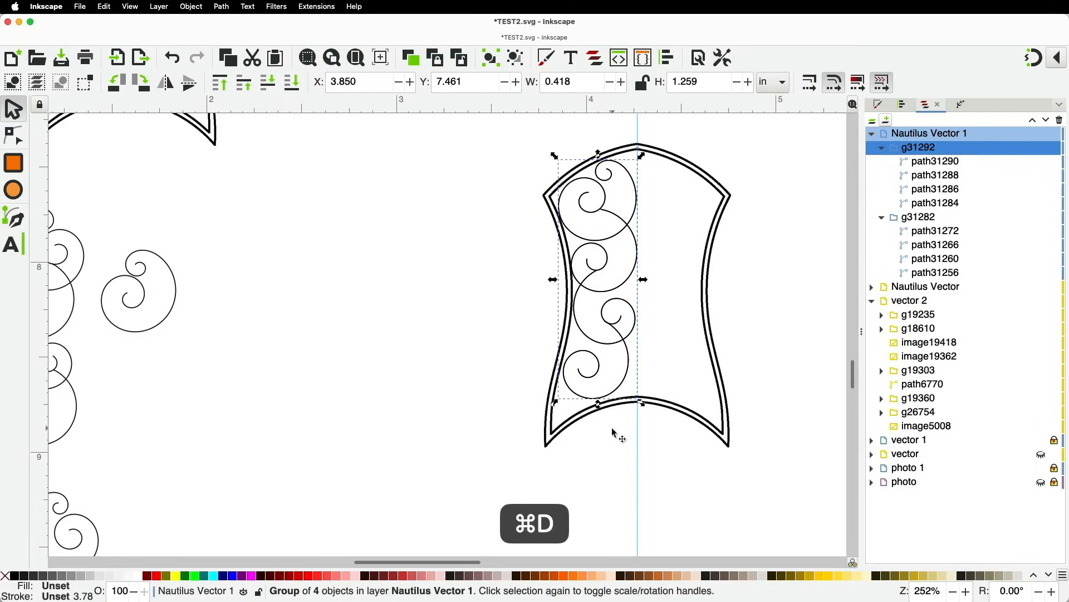
pyautogui.press('h')
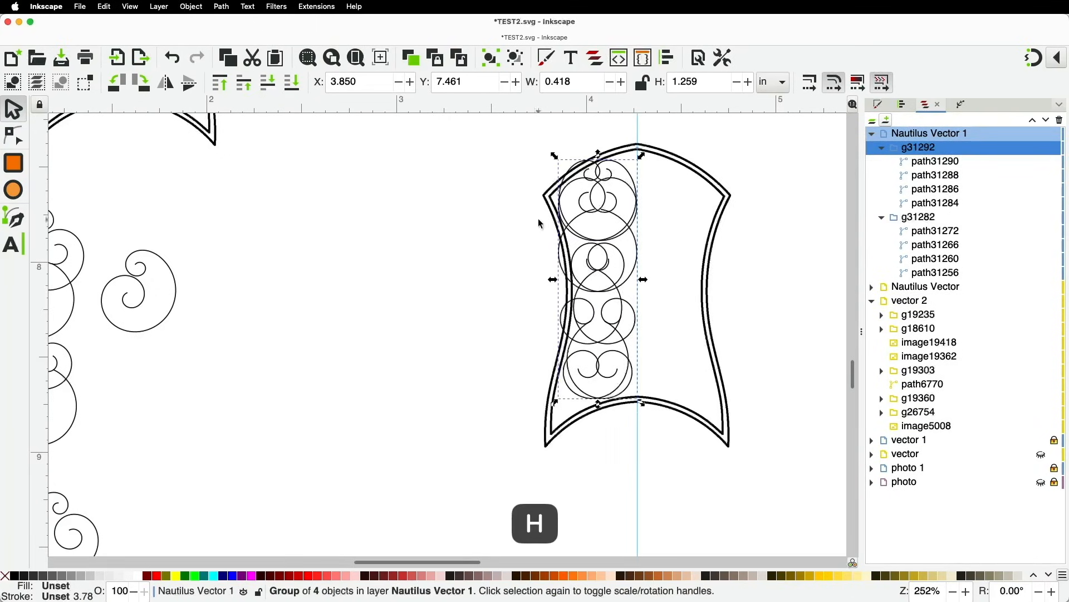
pyautogui.moveTo(560, 257); pyautogui.dragTo(640, 262)
pyautogui.press('ctrl')
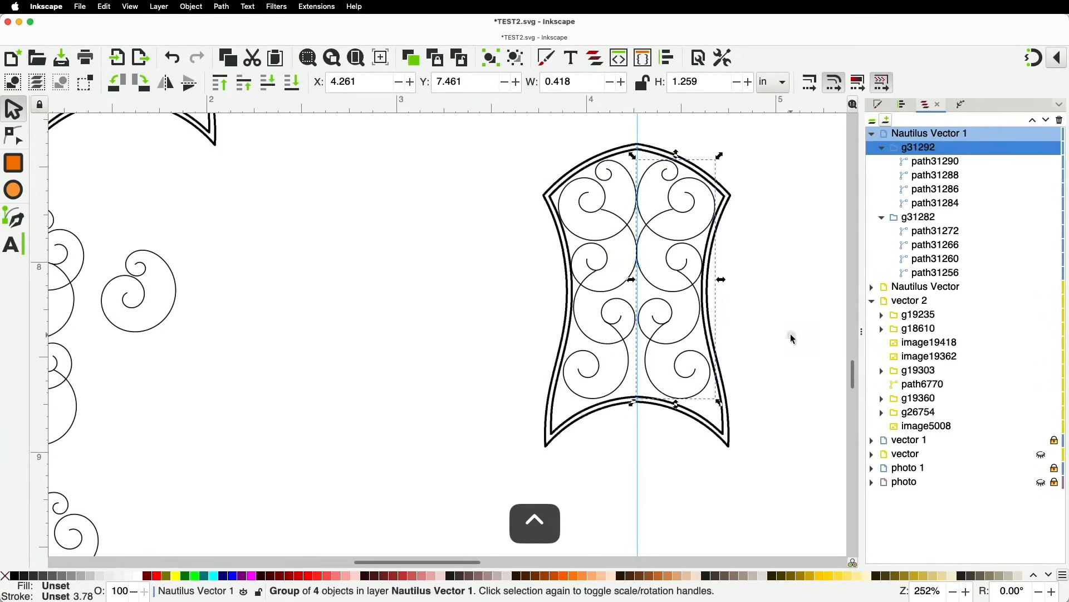
pyautogui.click(790, 277)
pyautogui.scroll(-4, 780, 293)
pyautogui.scroll(4, 788, 327)
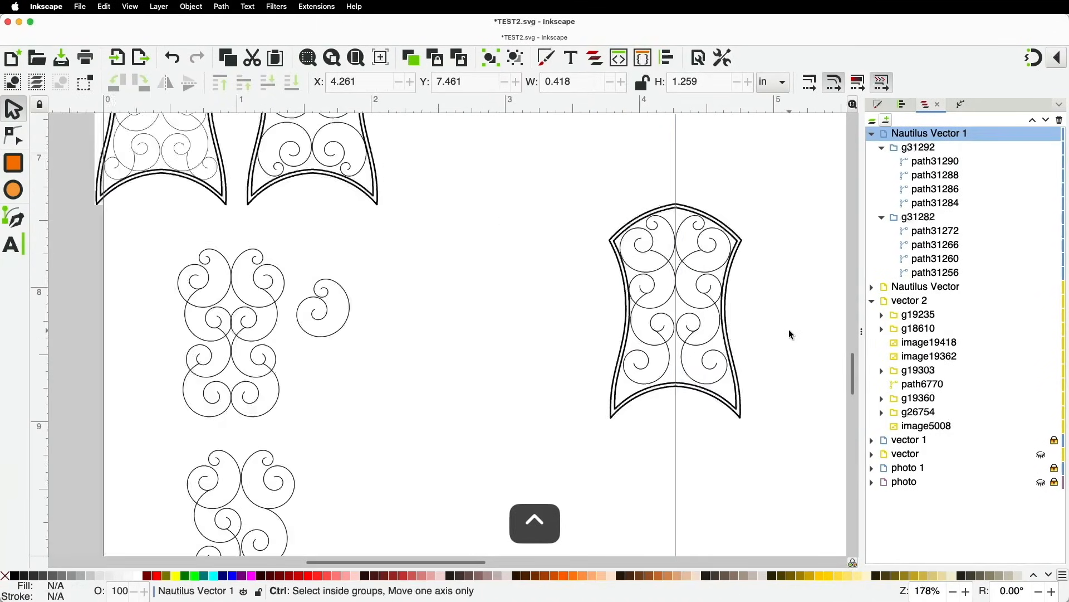
pyautogui.scroll(-4, 788, 327)
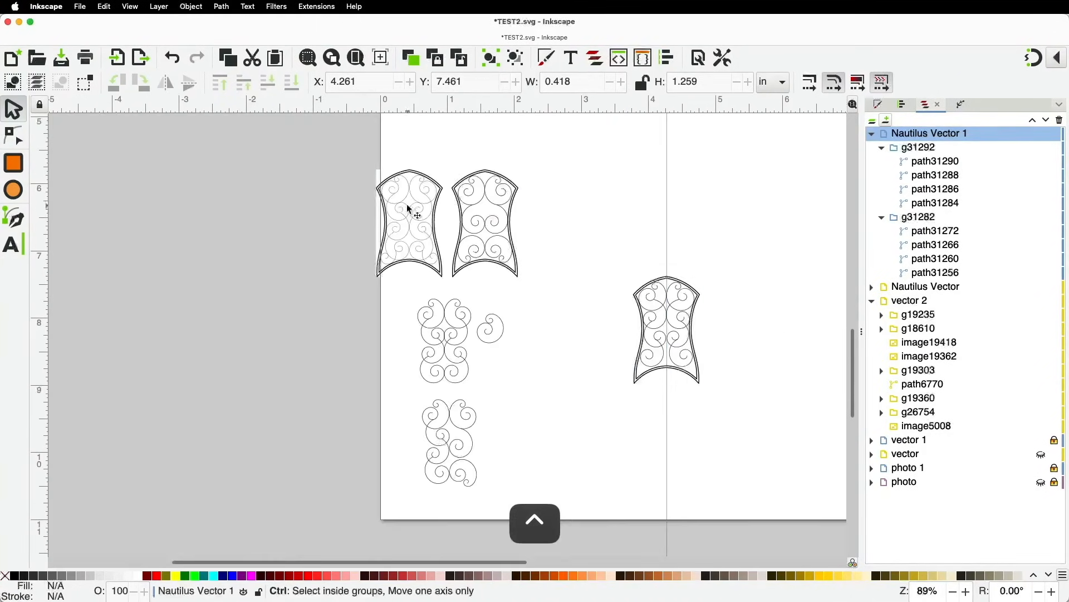
pyautogui.scroll(3, 407, 207)
pyautogui.scroll(2, 557, 241)
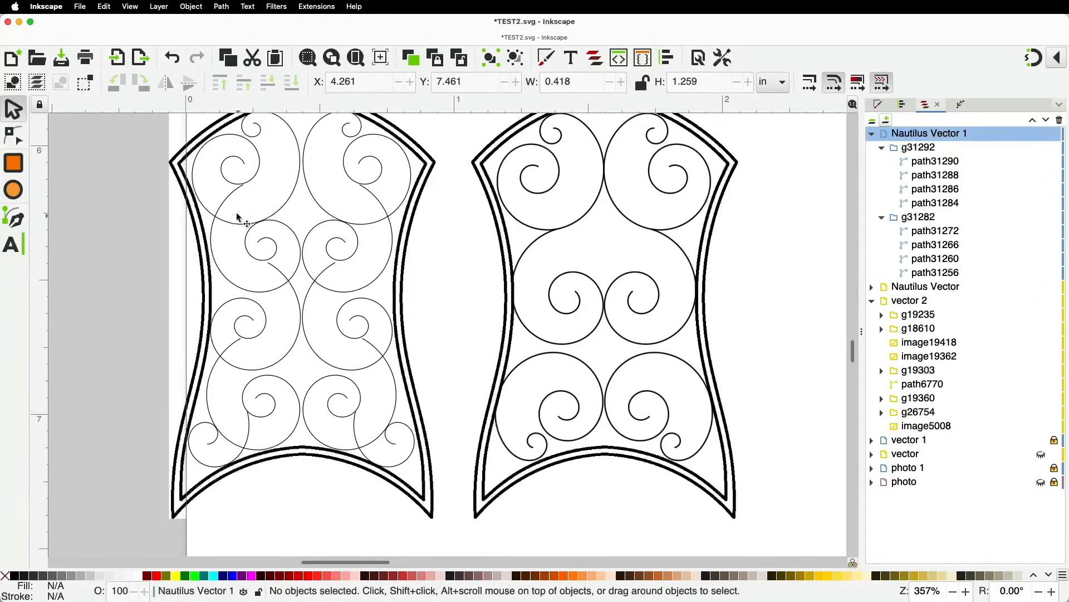
pyautogui.scroll(-3, 266, 363)
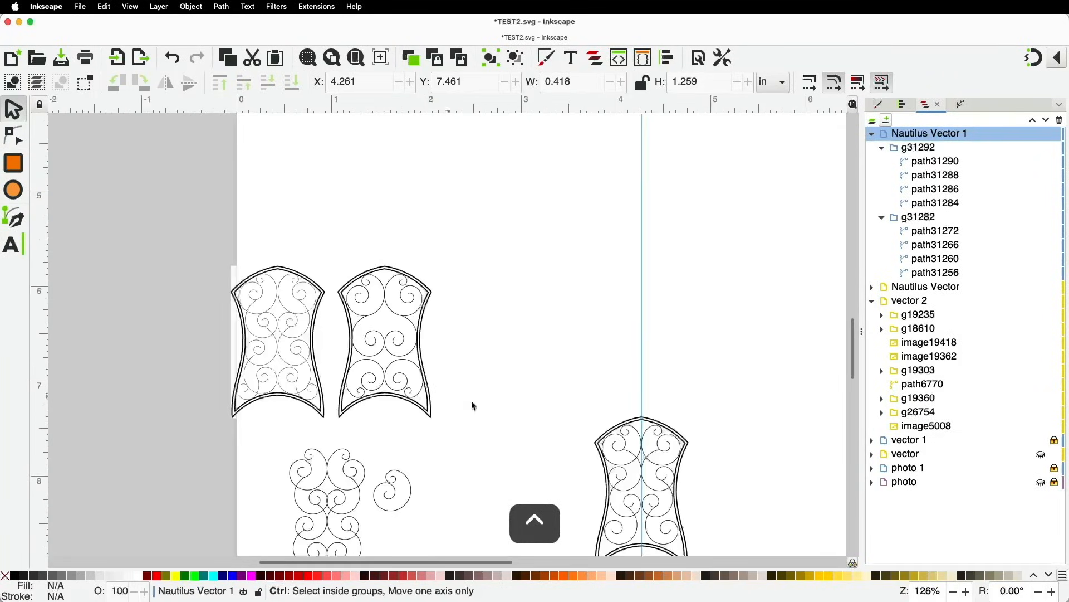
pyautogui.press('space')
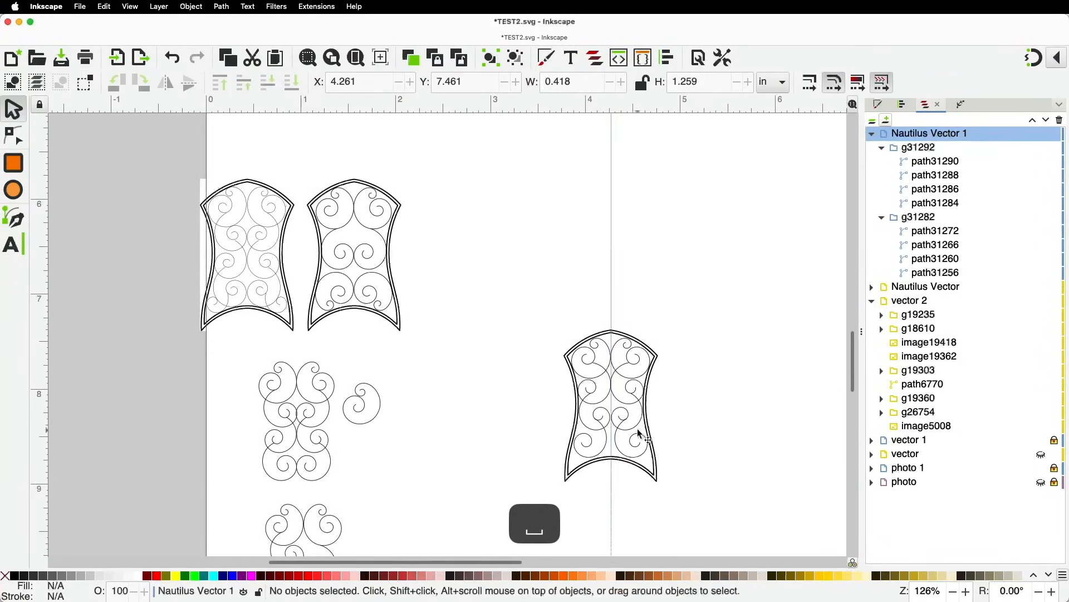
pyautogui.scroll(1, 645, 428)
pyautogui.scroll(1, 671, 362)
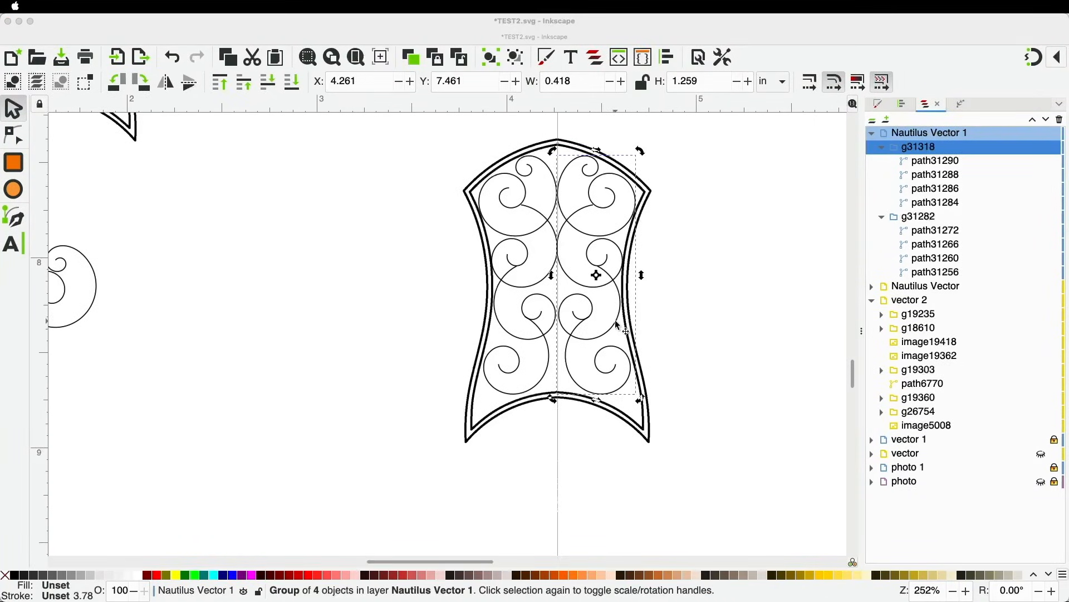
# Ungroup the mirrored right-hand spiral column into its four paths in the Nautilus Vector 1 layer
pyautogui.click(618, 325)
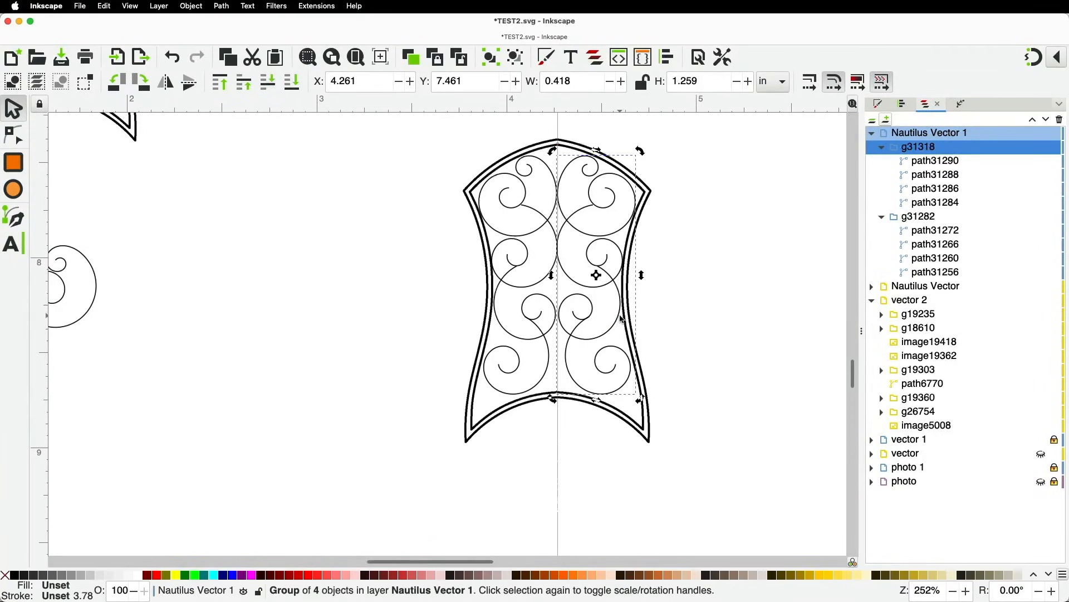
pyautogui.press('shift')
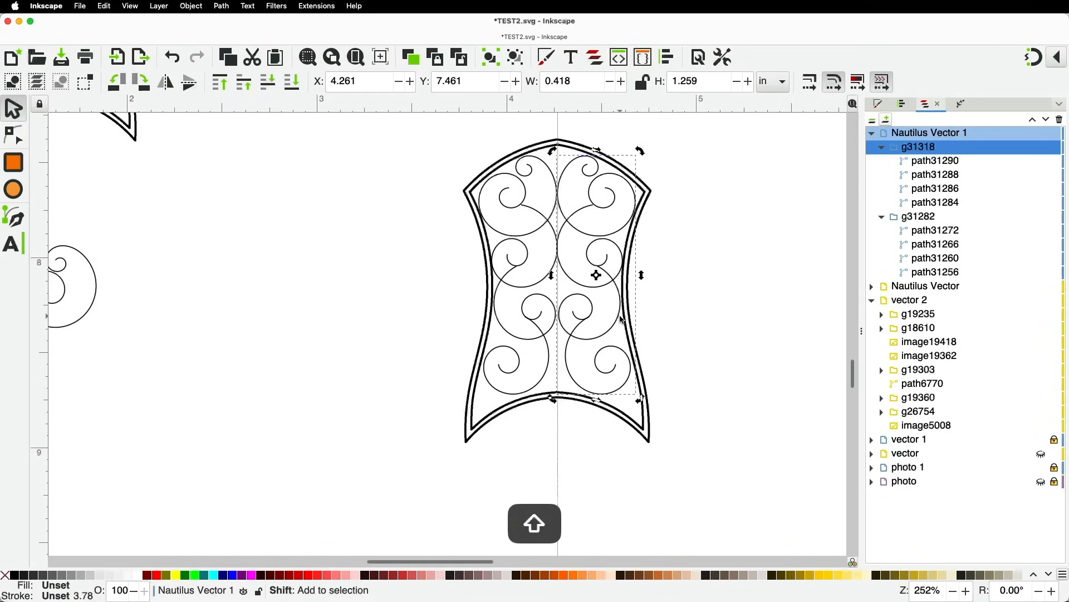
pyautogui.press('shift+super+g')
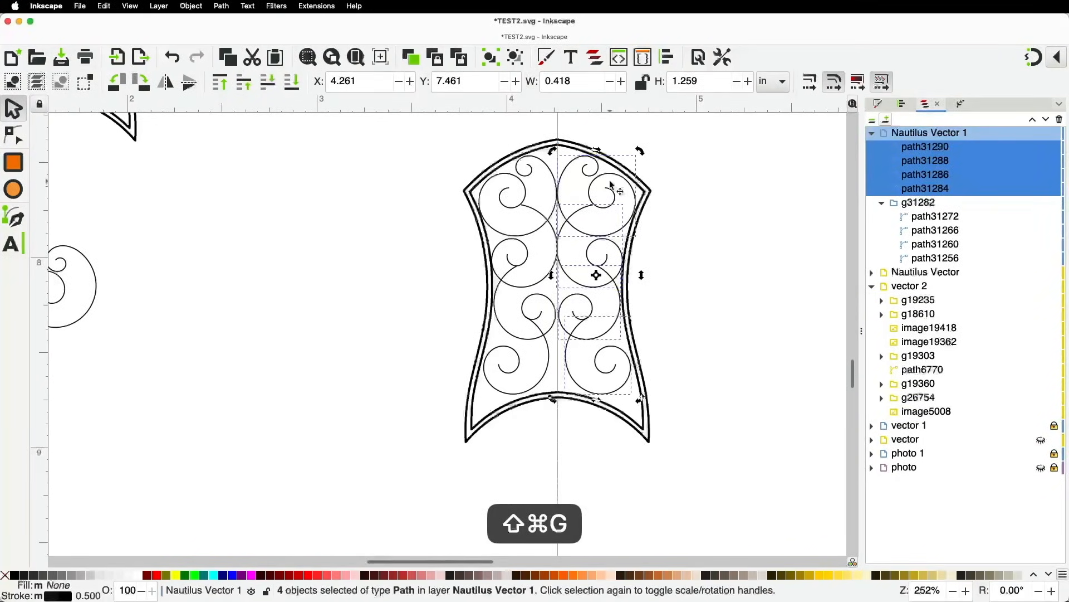
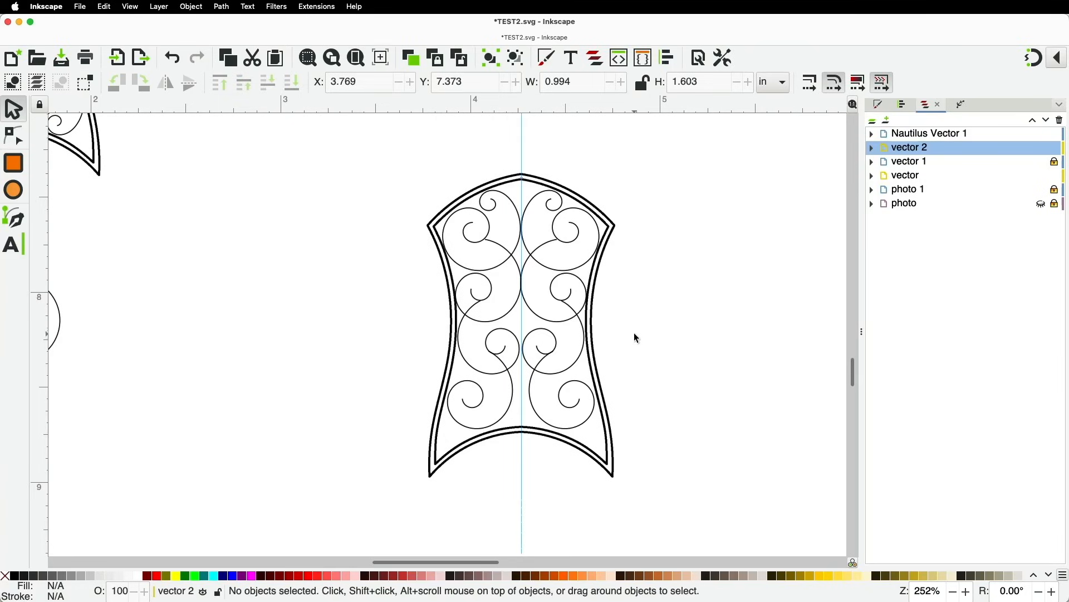
# Hide the vector 2 layer and pan over to the large ornament
pyautogui.click(1041, 148)
pyautogui.scroll(-4, 694, 245)
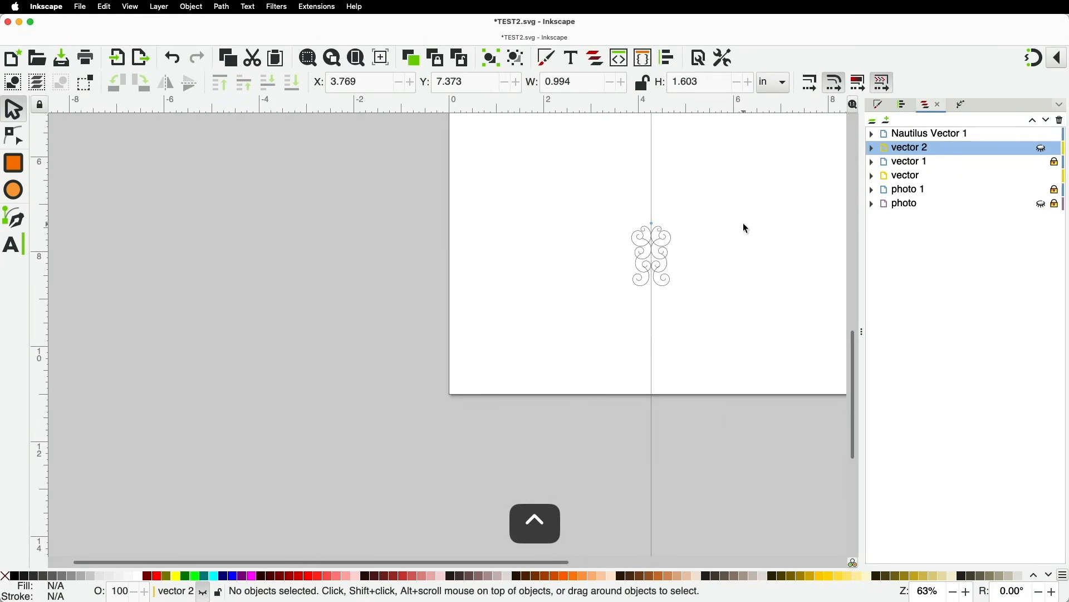
pyautogui.press('space')
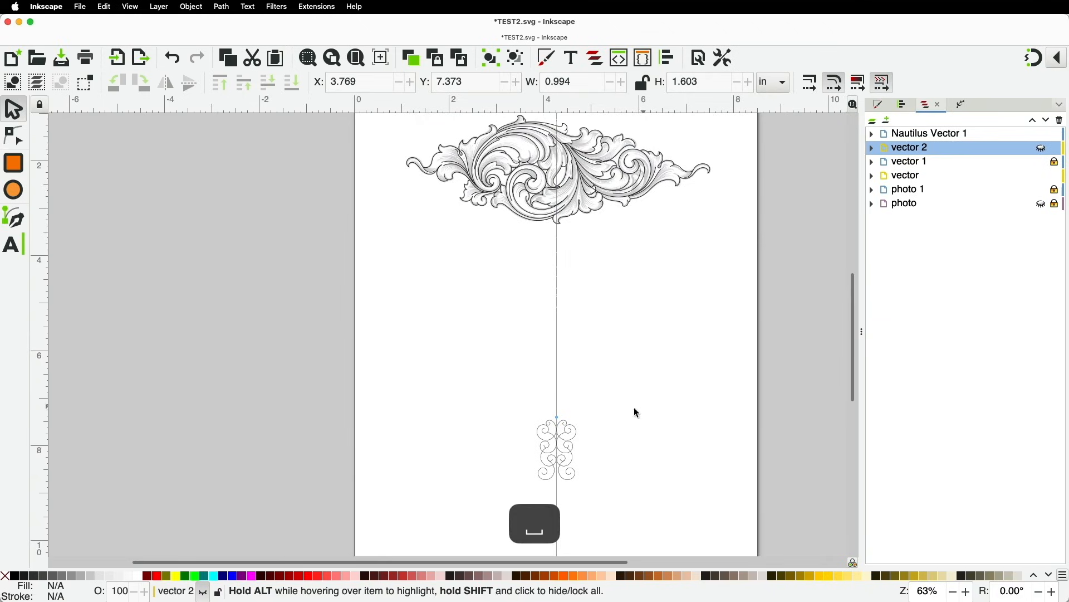
pyautogui.click(580, 436)
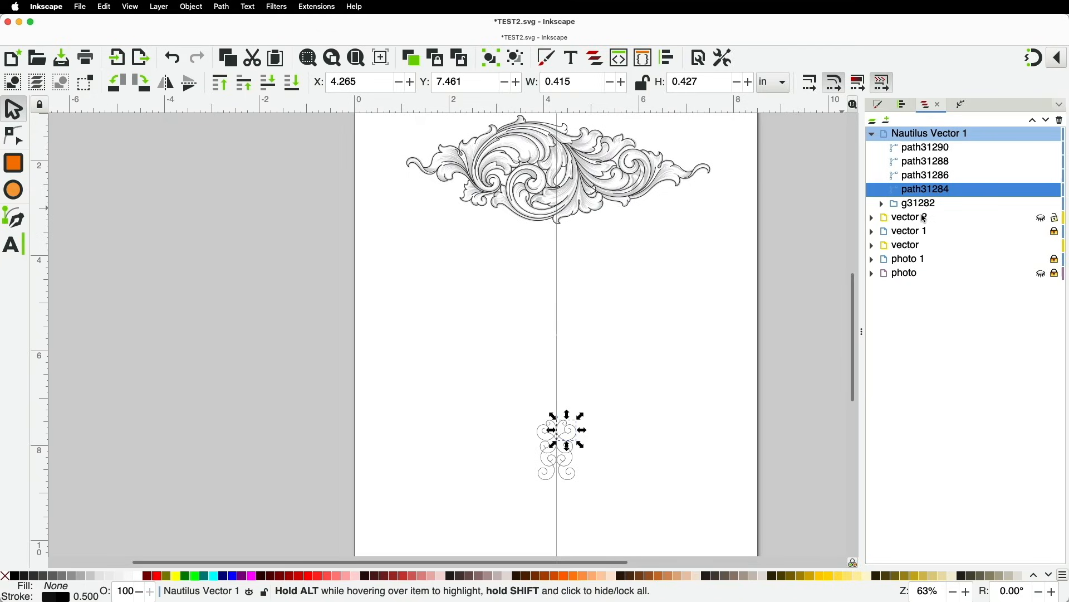
# Hide the Nautilus Vector 1 and vector layers, then zoom in on the grey ornament
pyautogui.click(1043, 136)
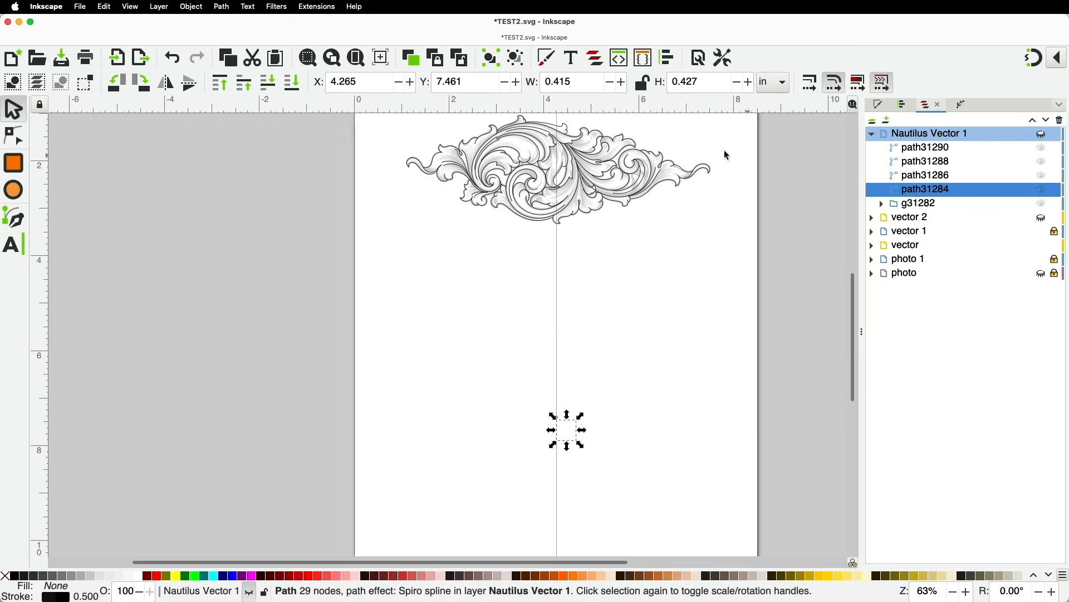
pyautogui.click(703, 174)
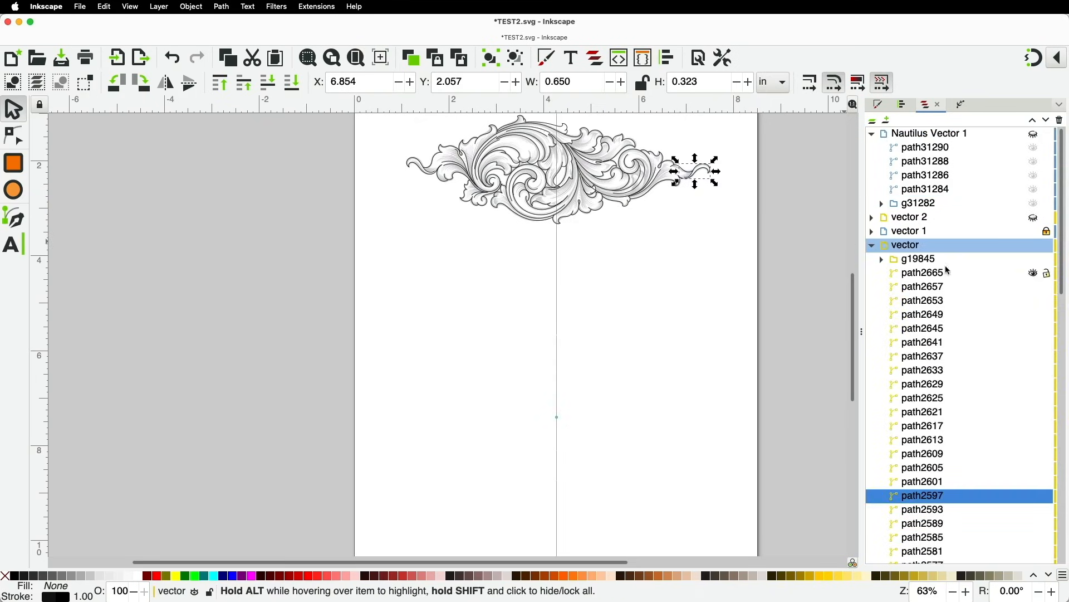
pyautogui.click(1034, 245)
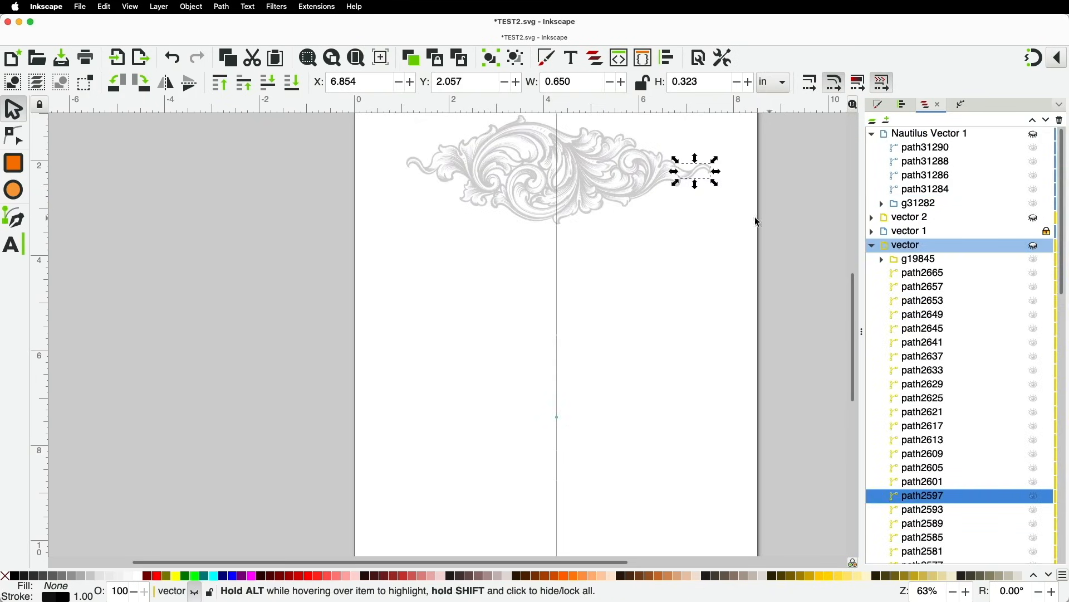
pyautogui.click(675, 247)
pyautogui.scroll(3, 672, 297)
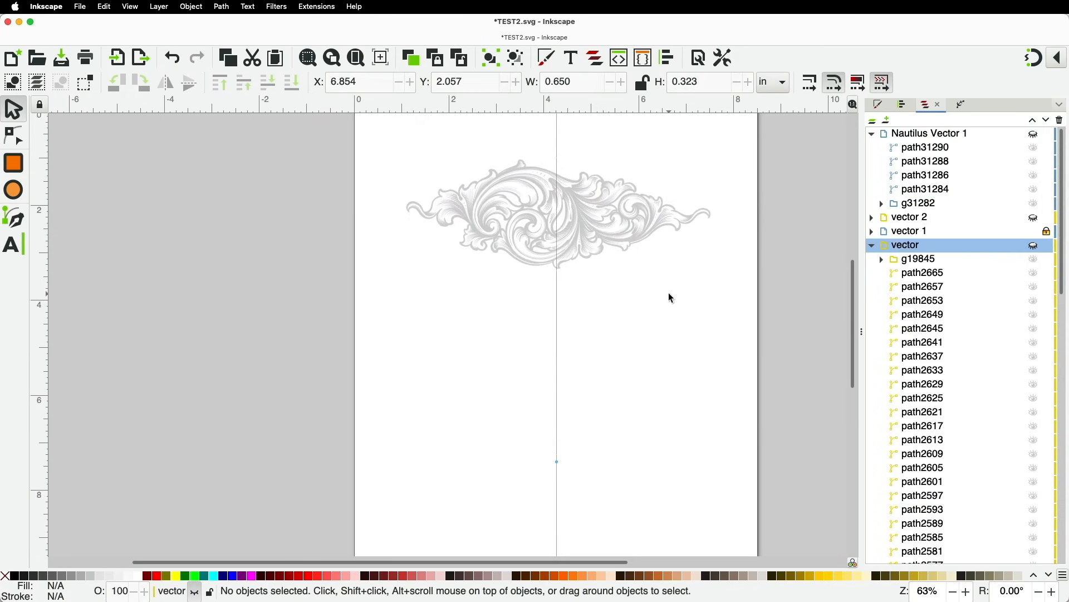
pyautogui.scroll(5, 559, 287)
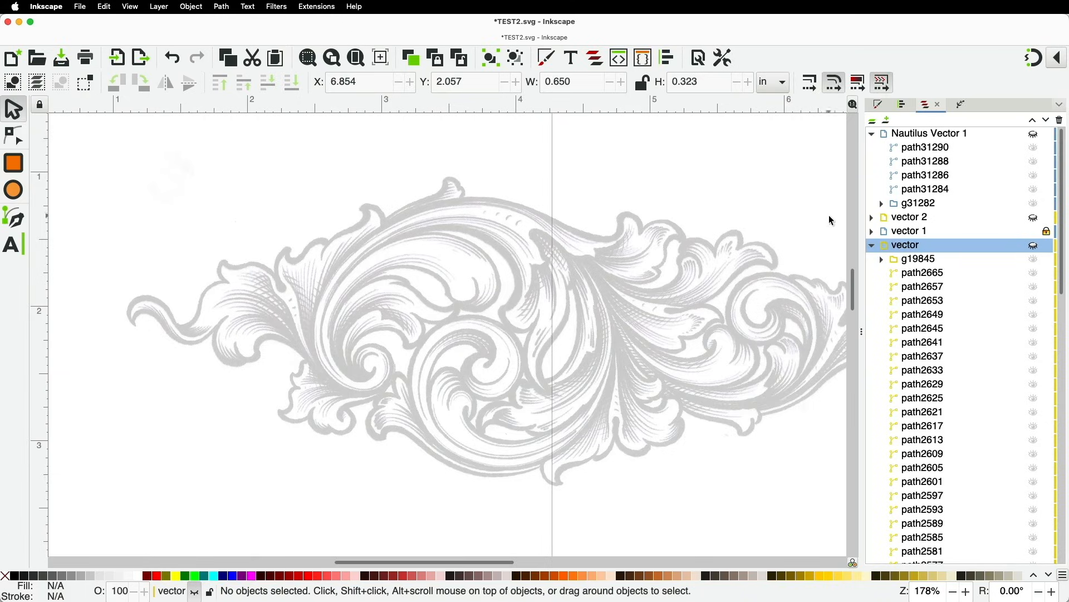
pyautogui.click(872, 245)
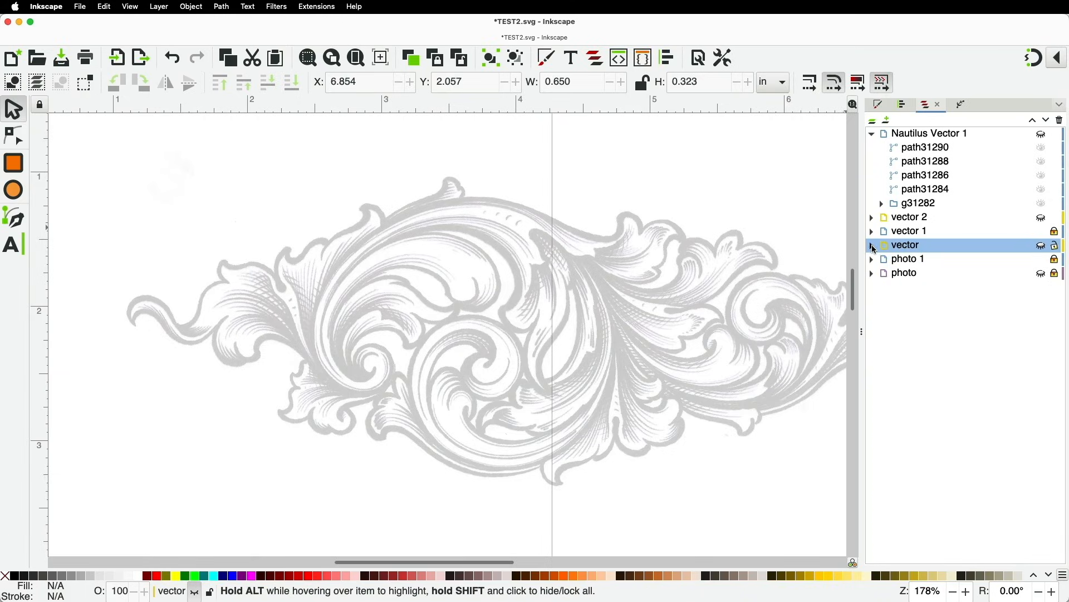
# Make Nautilus Vector 1 the current layer in the Layers panel
pyautogui.click(888, 120)
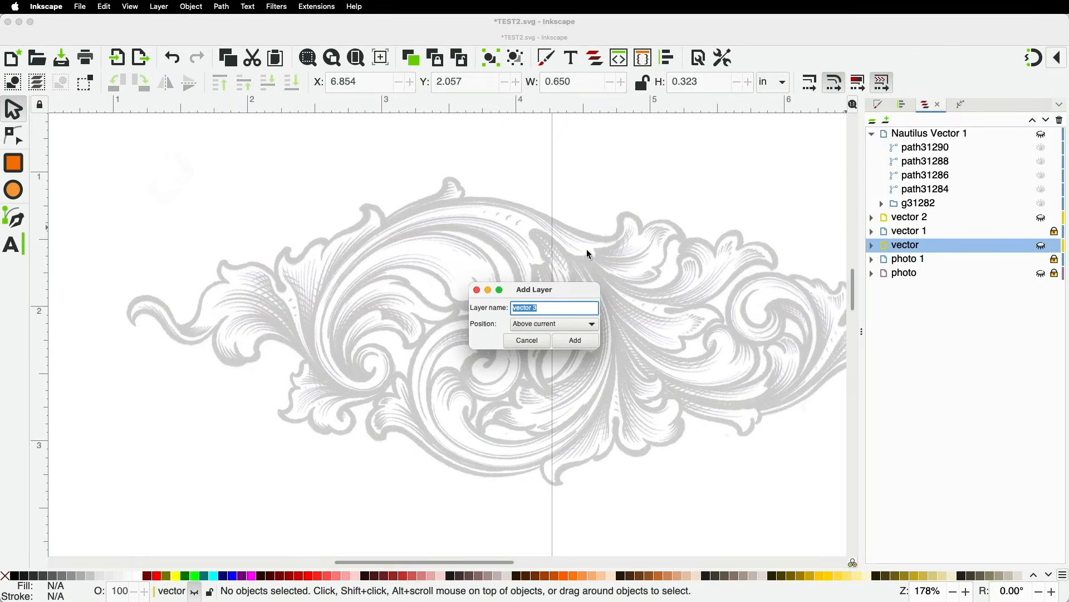
pyautogui.click(527, 341)
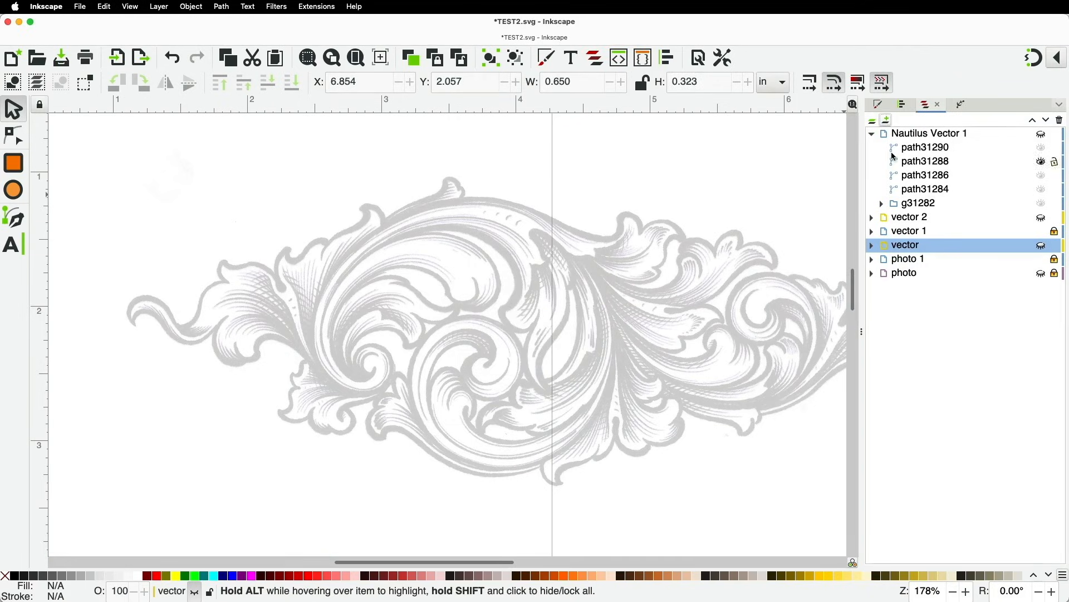
pyautogui.click(872, 121)
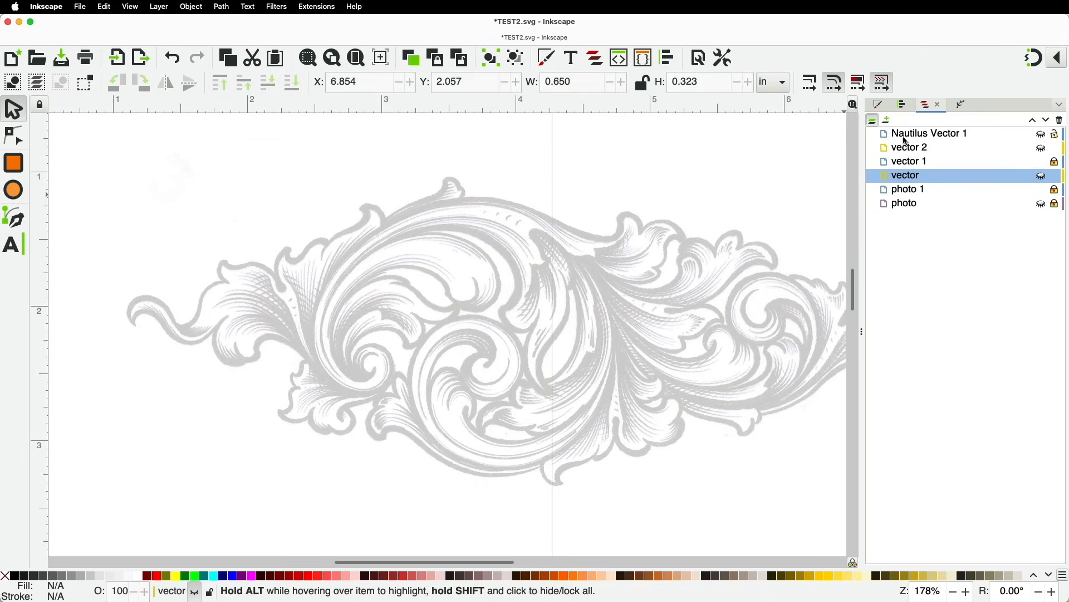
pyautogui.click(875, 122)
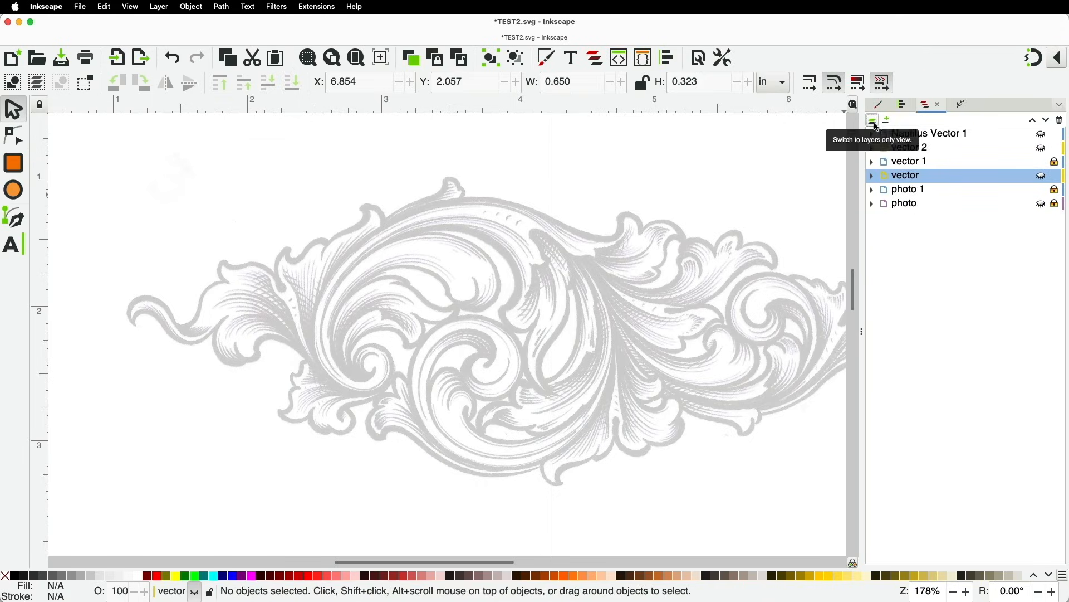
pyautogui.click(873, 134)
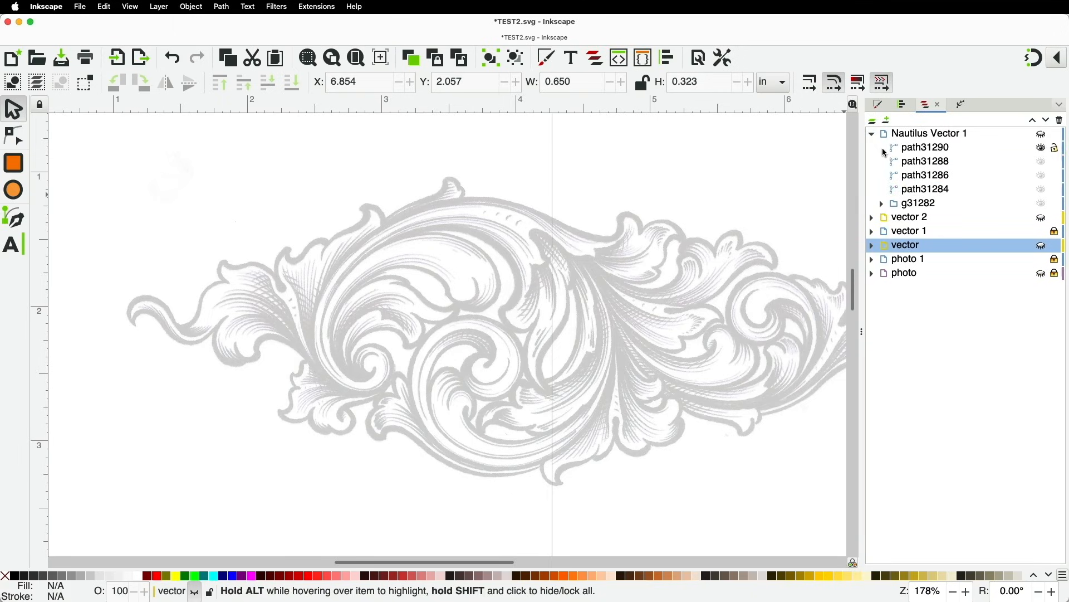
pyautogui.click(908, 138)
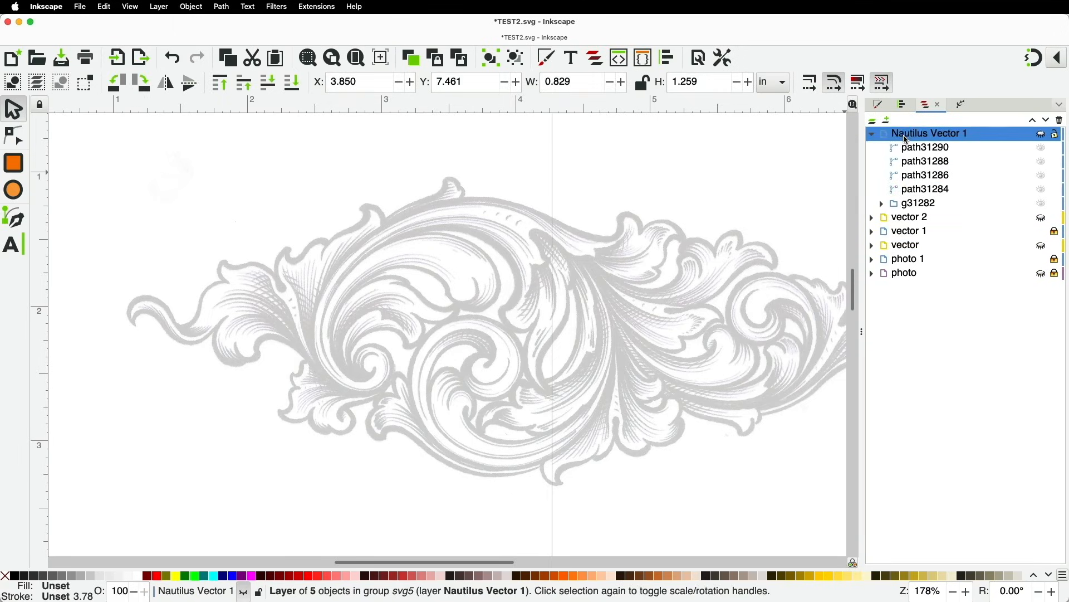
# Add a new layer named 'Illustration' above Nautilus Vector 1
pyautogui.click(889, 120)
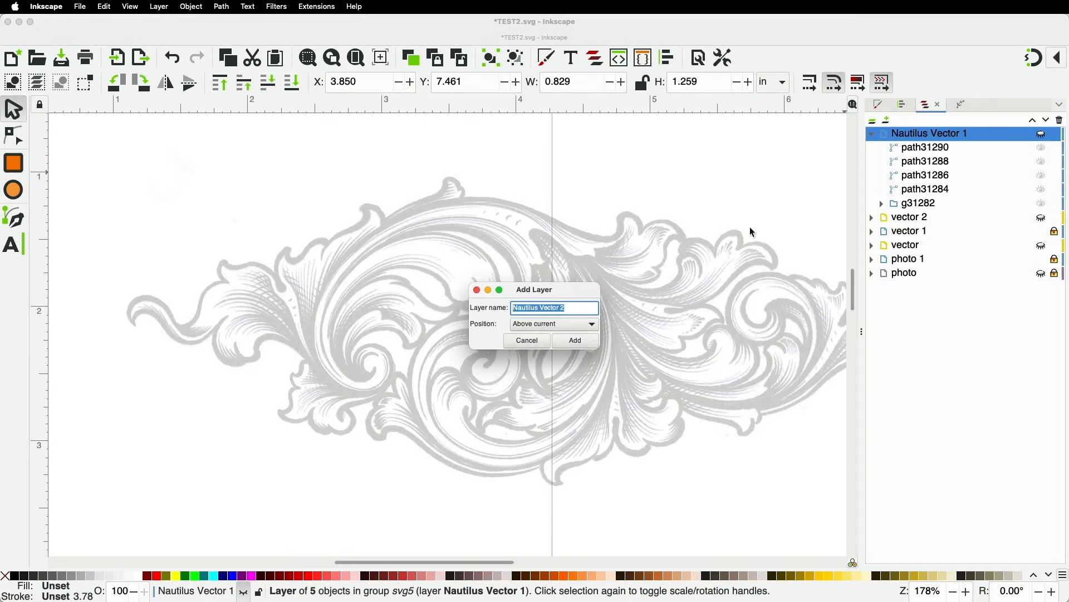
pyautogui.write('Illustration')
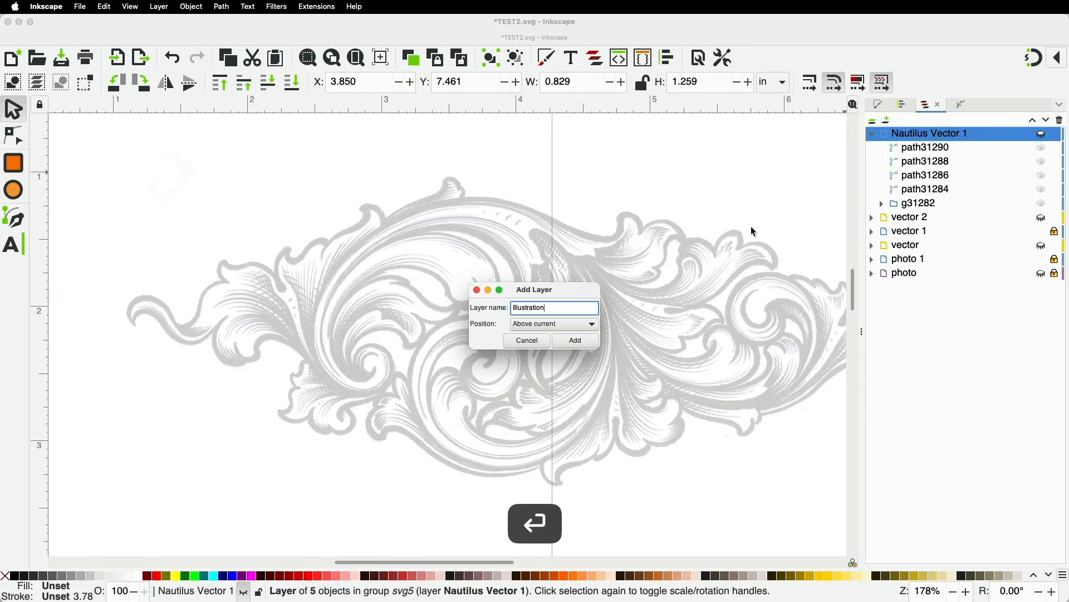
pyautogui.press('Return')
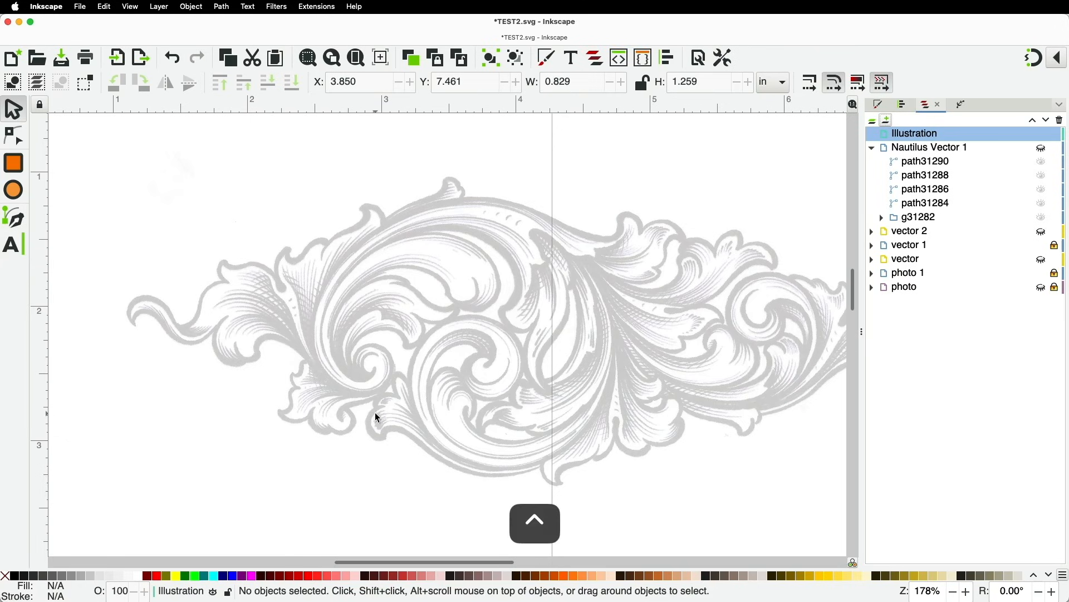
pyautogui.scroll(2, 375, 412)
# Trace a closed four-node Bezier outline over the scroll's leaf tip
pyautogui.press('space')
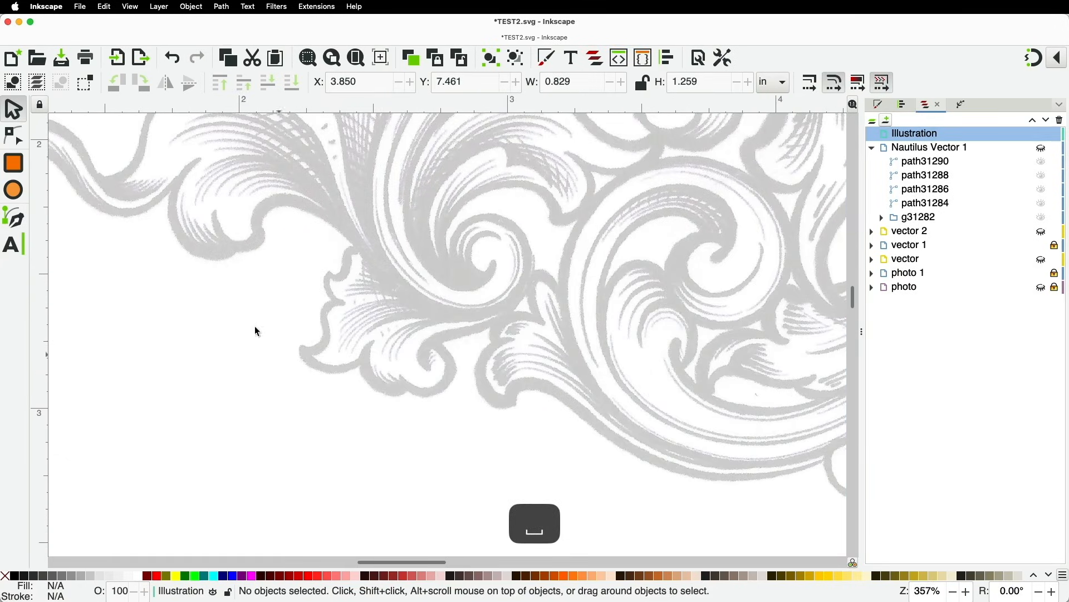
pyautogui.click(17, 224)
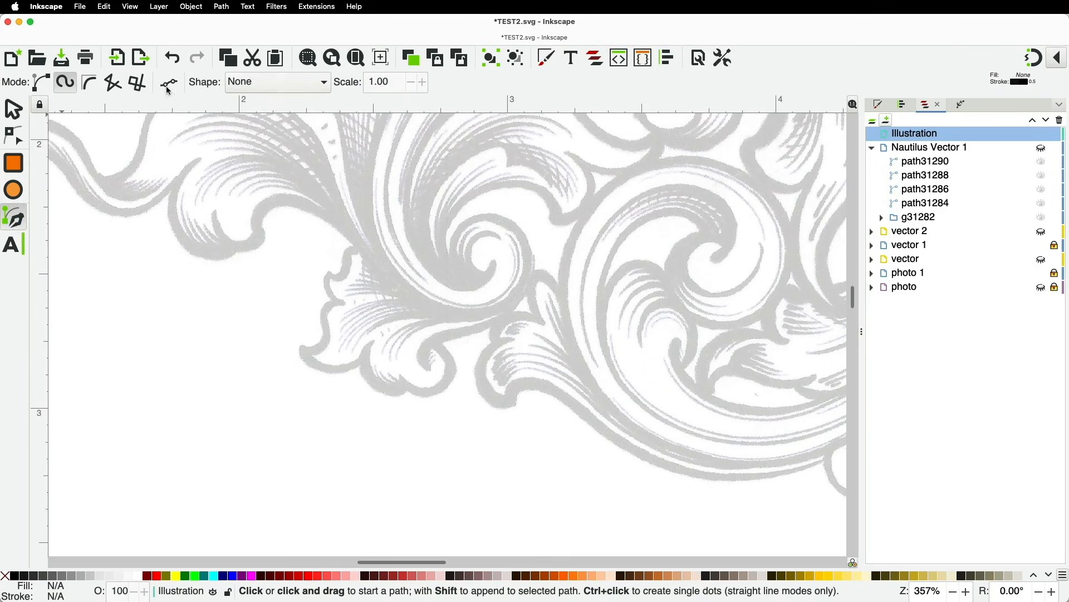
pyautogui.click(532, 270)
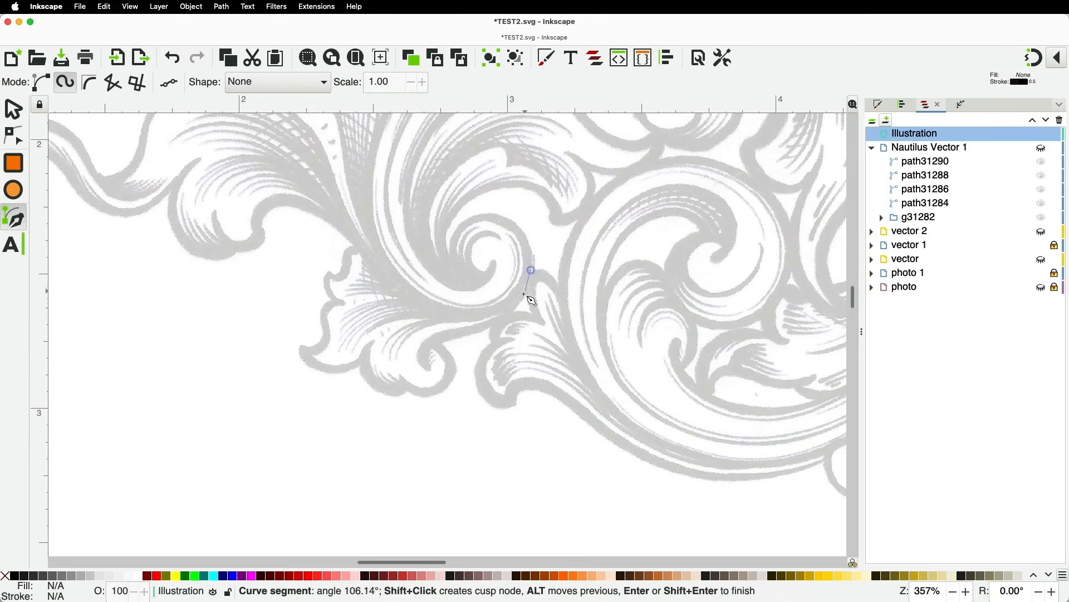
pyautogui.click(512, 318)
pyautogui.click(467, 335)
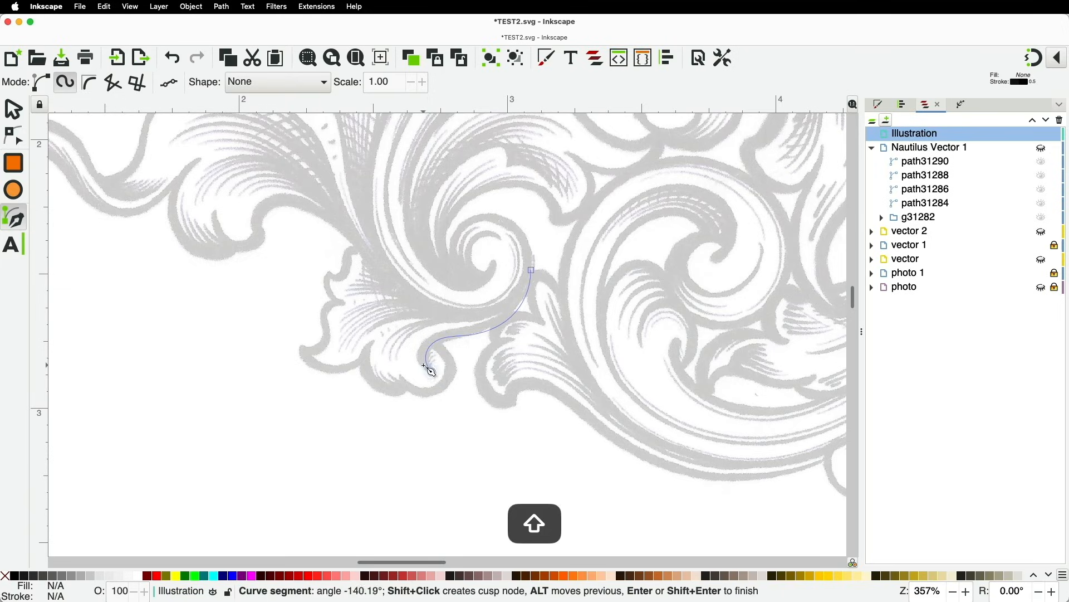
pyautogui.click(467, 327)
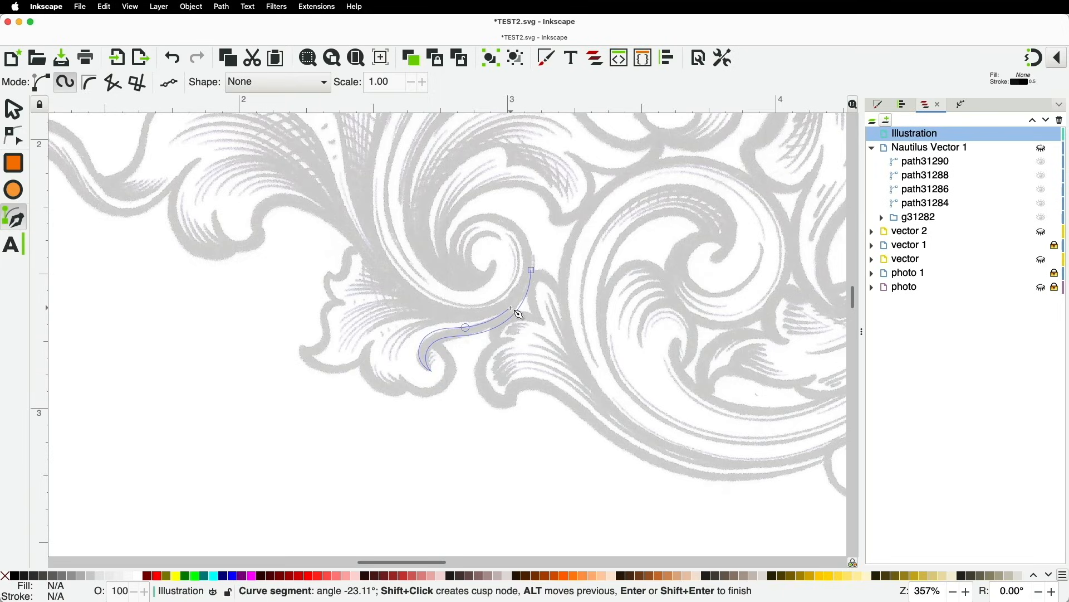
pyautogui.keyDown('shift'); pyautogui.click(532, 270); pyautogui.keyUp('shift')
pyautogui.keyDown('ctrl'); pyautogui.scroll(3, 484, 337); pyautogui.keyUp('ctrl')
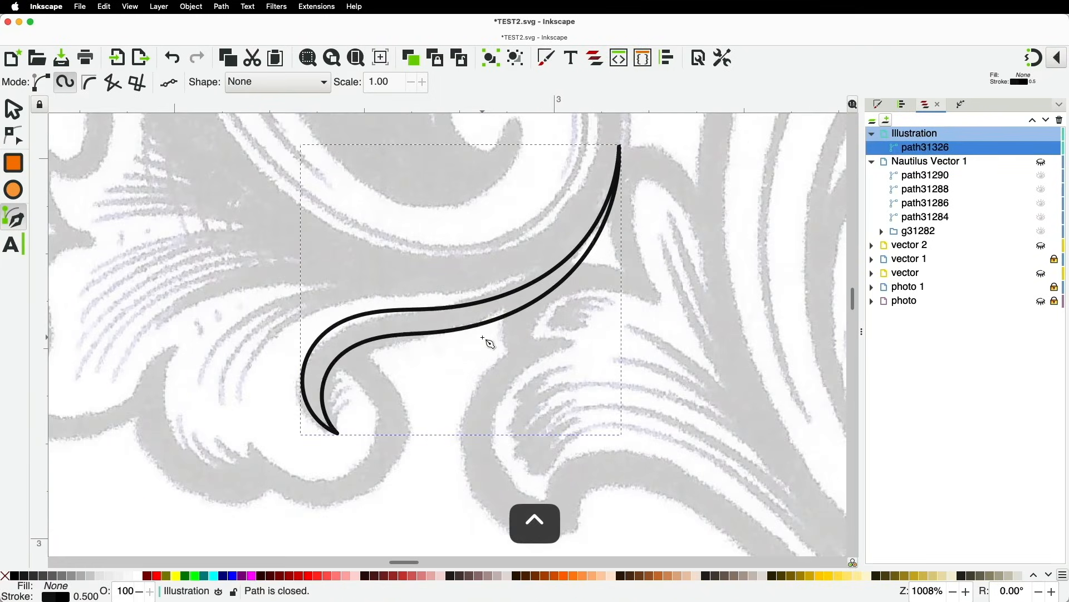
# Adjust three nodes so the traced curve follows the scroll more closely
pyautogui.click(17, 134)
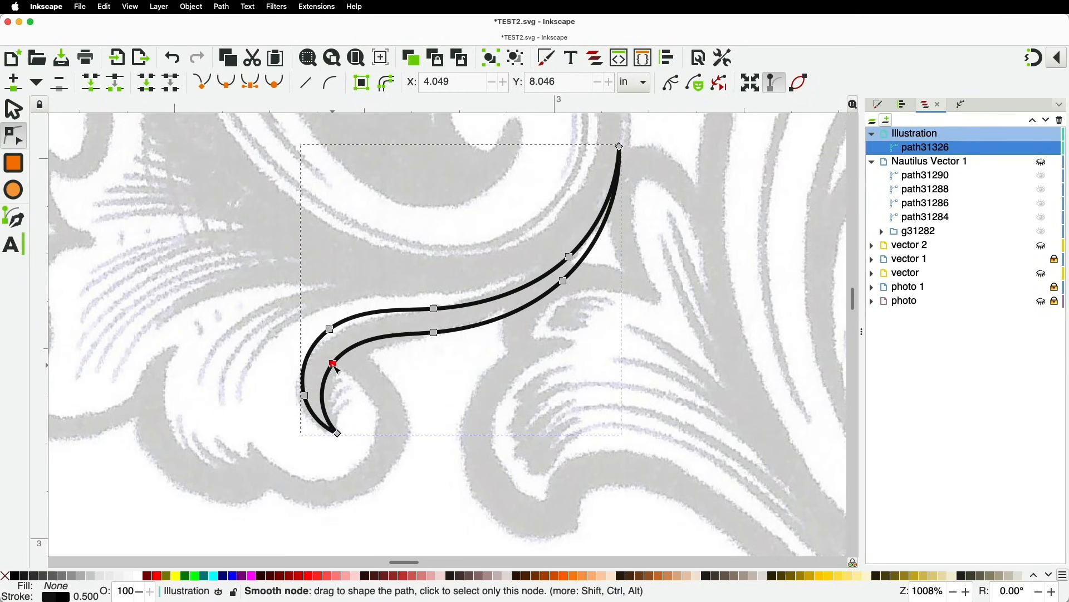
pyautogui.moveTo(331, 330); pyautogui.dragTo(336, 335)
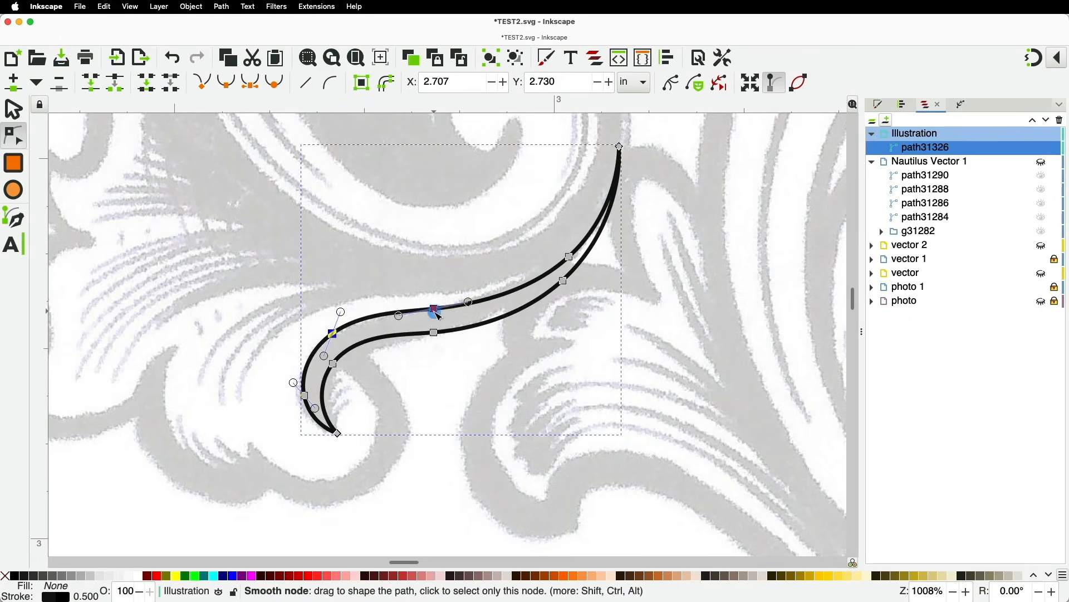
pyautogui.moveTo(436, 310); pyautogui.dragTo(439, 315)
pyautogui.moveTo(569, 257); pyautogui.dragTo(556, 271)
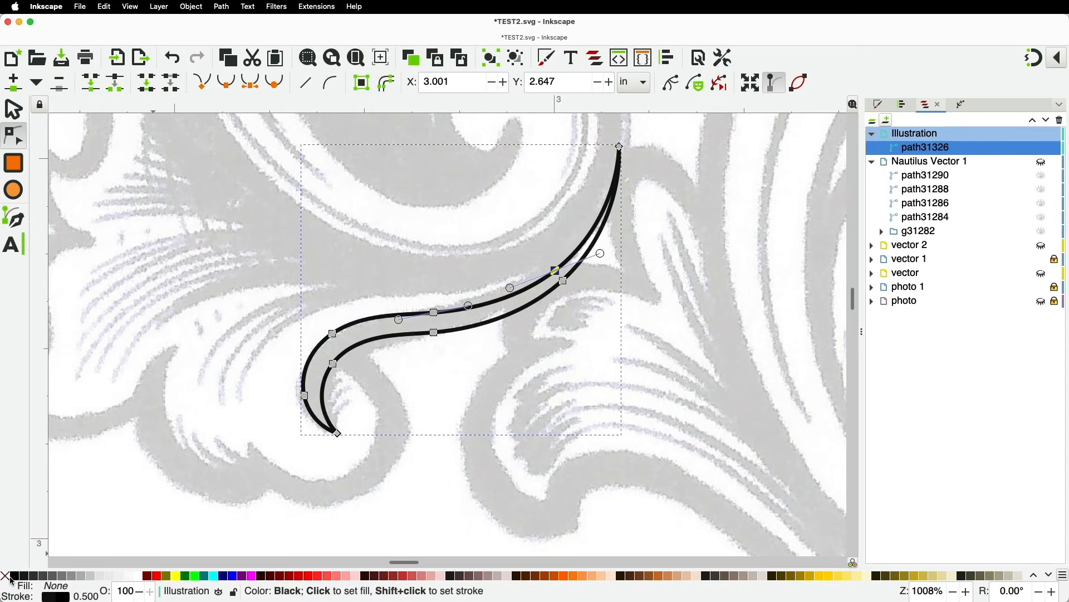
# Remove the curve's outline and give it a solid black fill
pyautogui.press('shift')
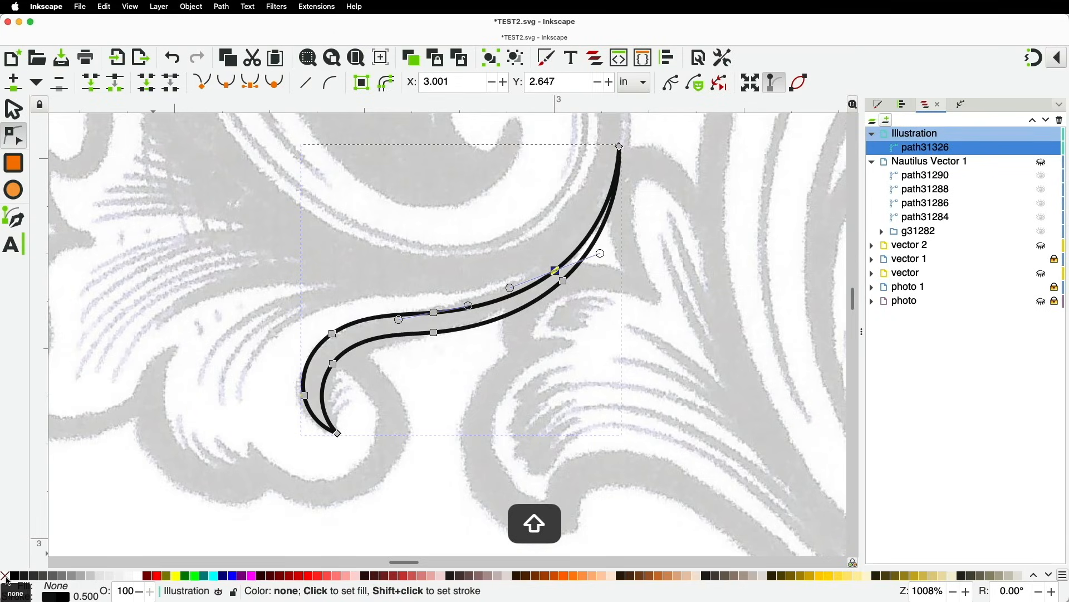
pyautogui.keyDown('shift'); pyautogui.click(7, 582); pyautogui.keyUp('shift')
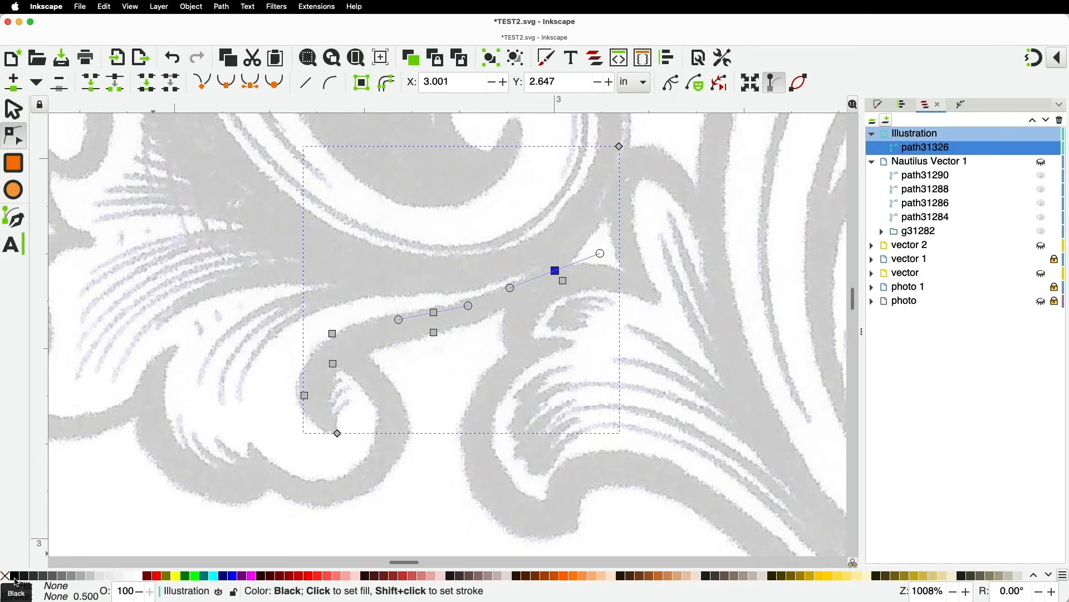
pyautogui.click(16, 580)
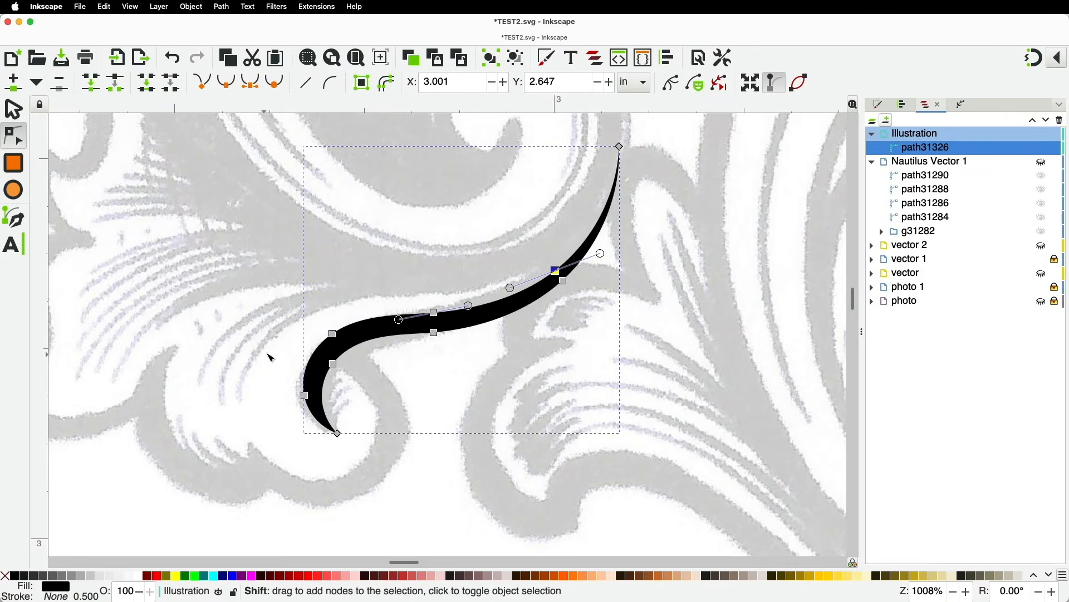
pyautogui.keyDown('ctrl'); pyautogui.scroll(-2, 315, 356); pyautogui.keyUp('ctrl')
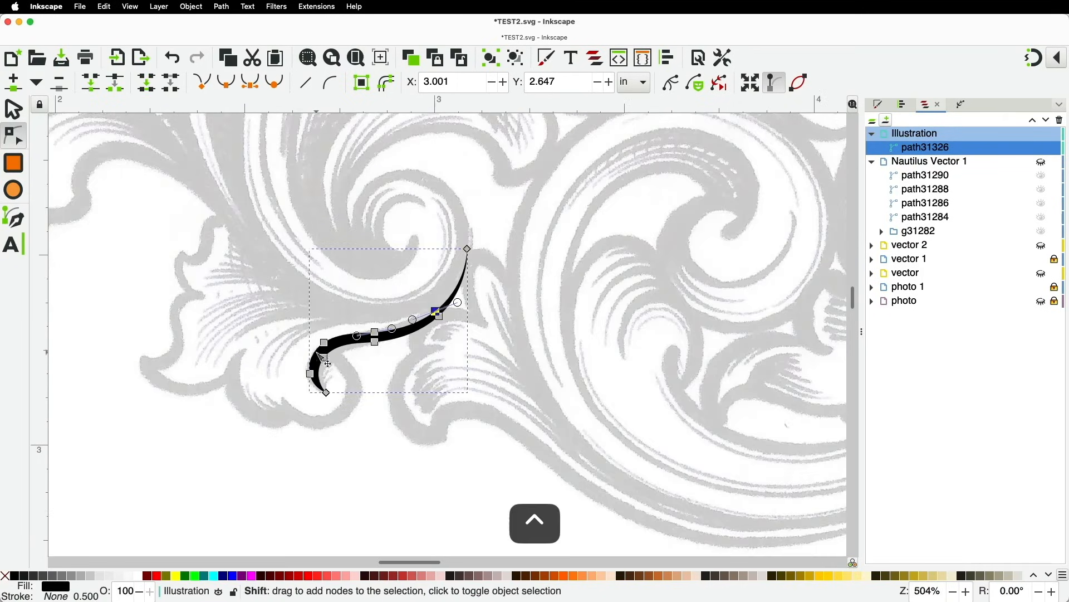
pyautogui.click(264, 325)
pyautogui.press('space')
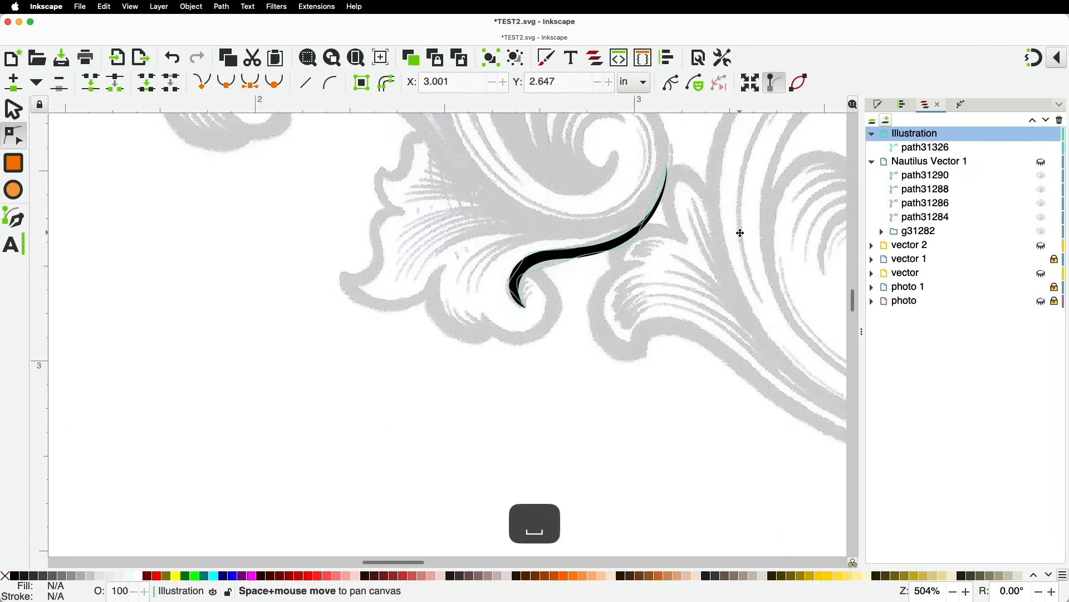
# Draw a closed spiro hook-shaped curl at the black curve's lower end
pyautogui.click(14, 217)
pyautogui.keyDown('ctrl'); pyautogui.scroll(1, 600, 253); pyautogui.keyUp('ctrl')
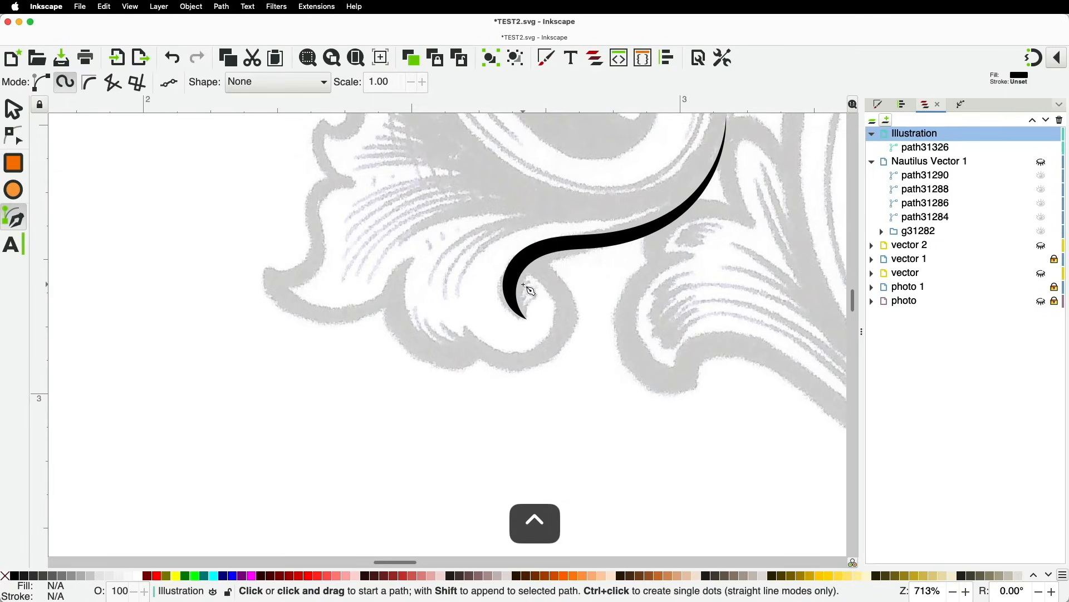
pyautogui.click(534, 254)
pyautogui.click(566, 285)
pyautogui.click(564, 346)
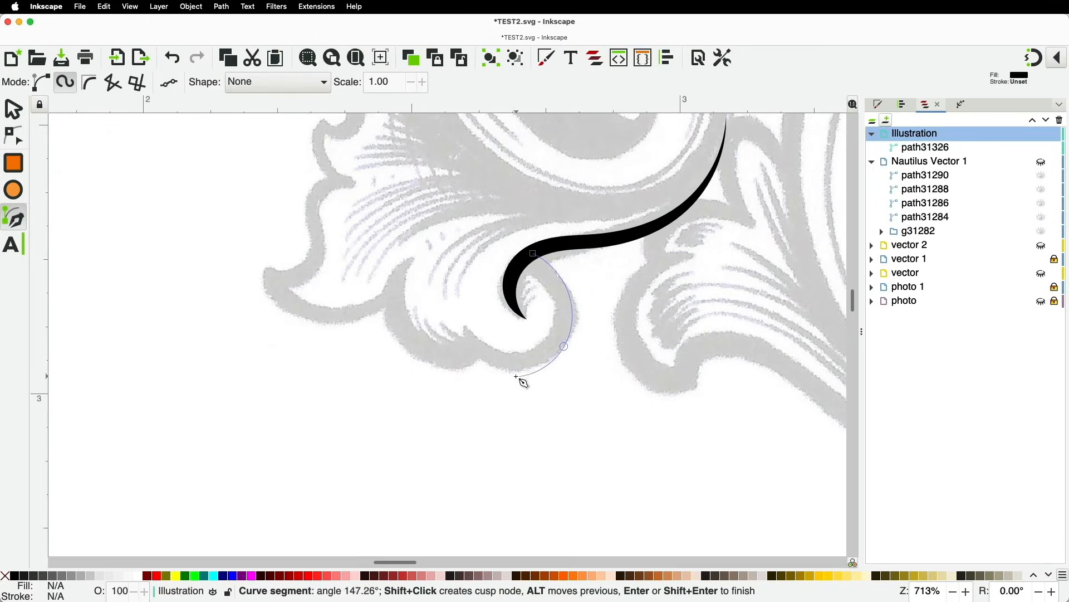
pyautogui.click(512, 368)
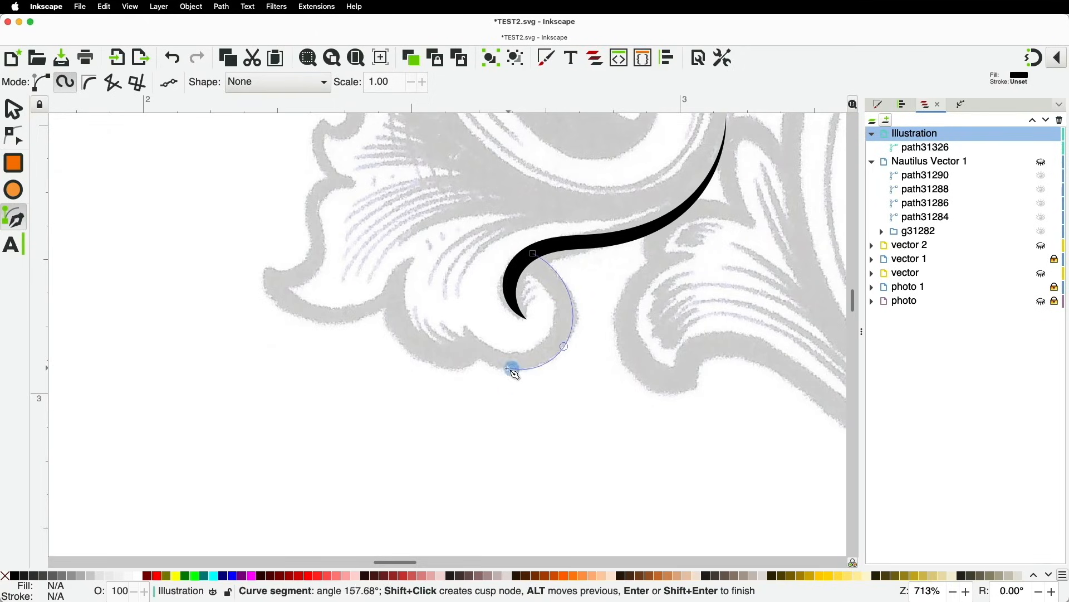
pyautogui.keyDown('shift'); pyautogui.click(462, 324); pyautogui.keyUp('shift')
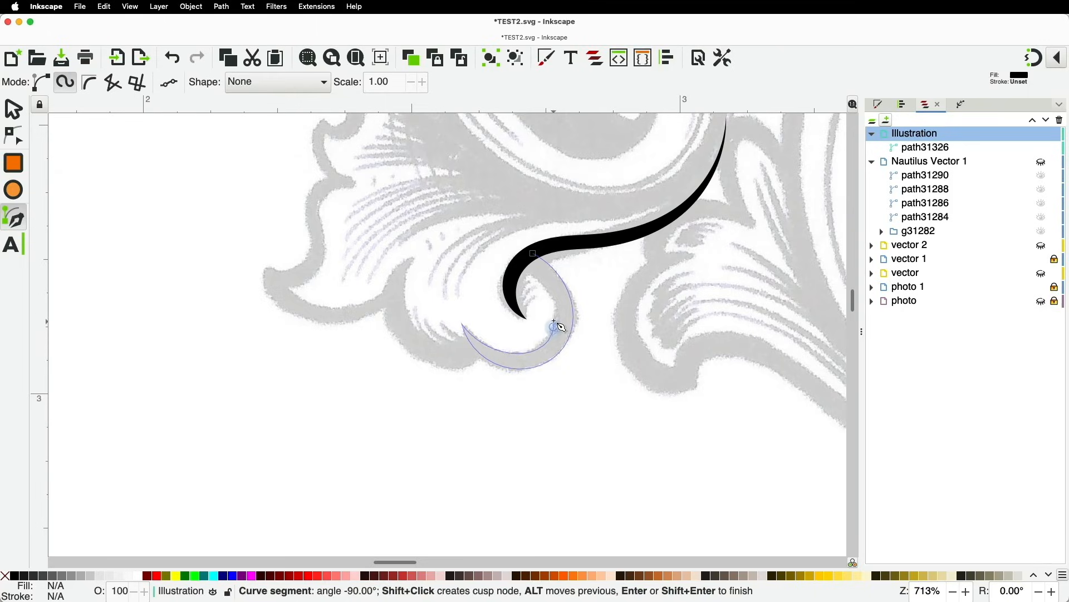
pyautogui.keyDown('shift'); pyautogui.click(533, 254); pyautogui.keyUp('shift')
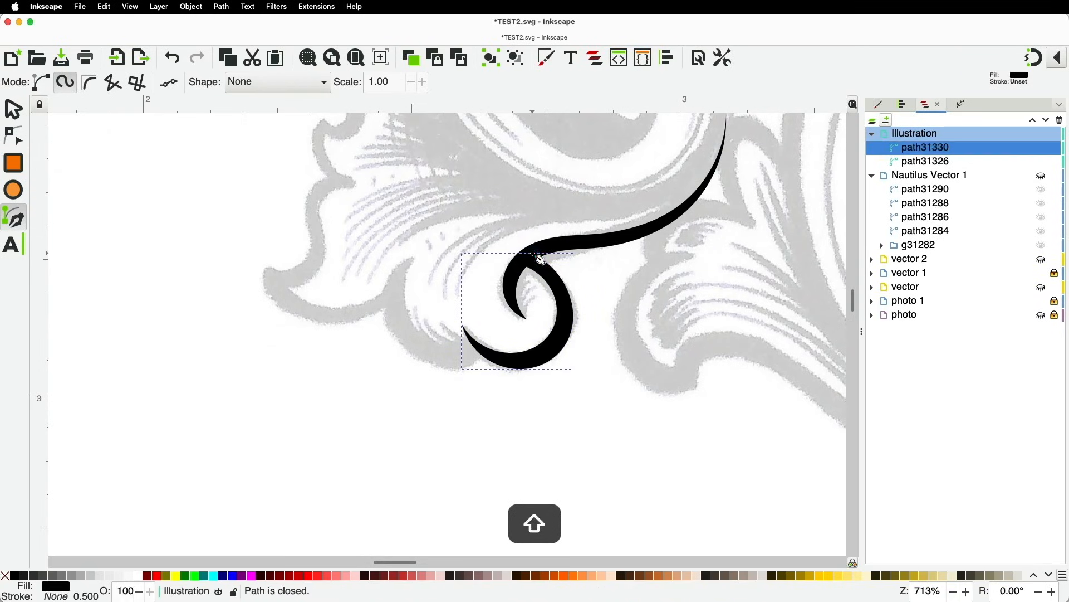
# Trace the leaf's outer scalloped edge from the curl up to the upper lobe's tip, with corner nodes
pyautogui.click(482, 354)
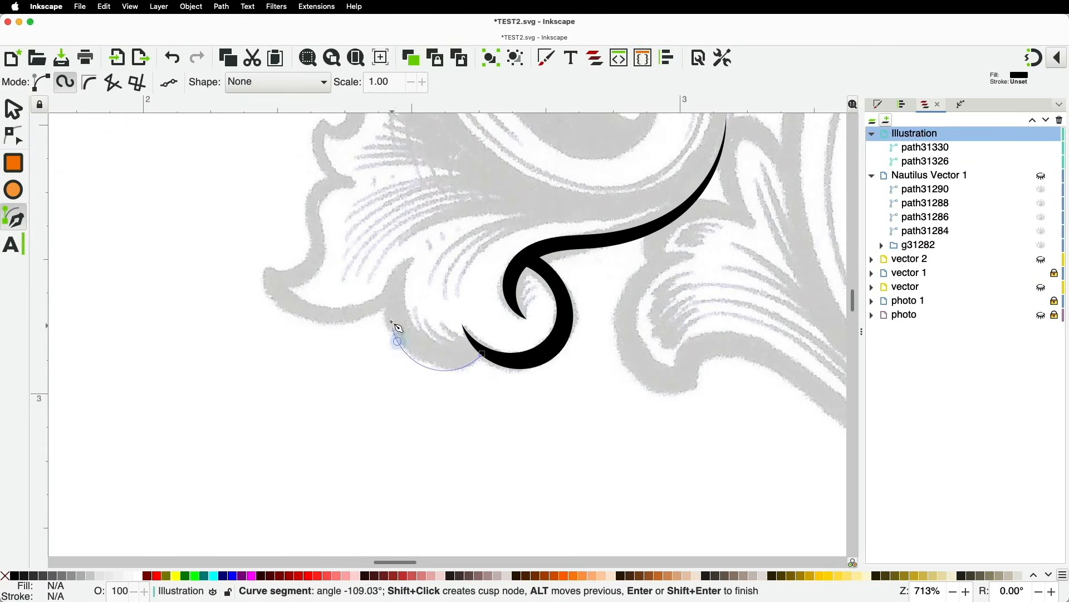
pyautogui.press('shift')
pyautogui.keyDown('shift'); pyautogui.click(386, 305); pyautogui.keyUp('shift')
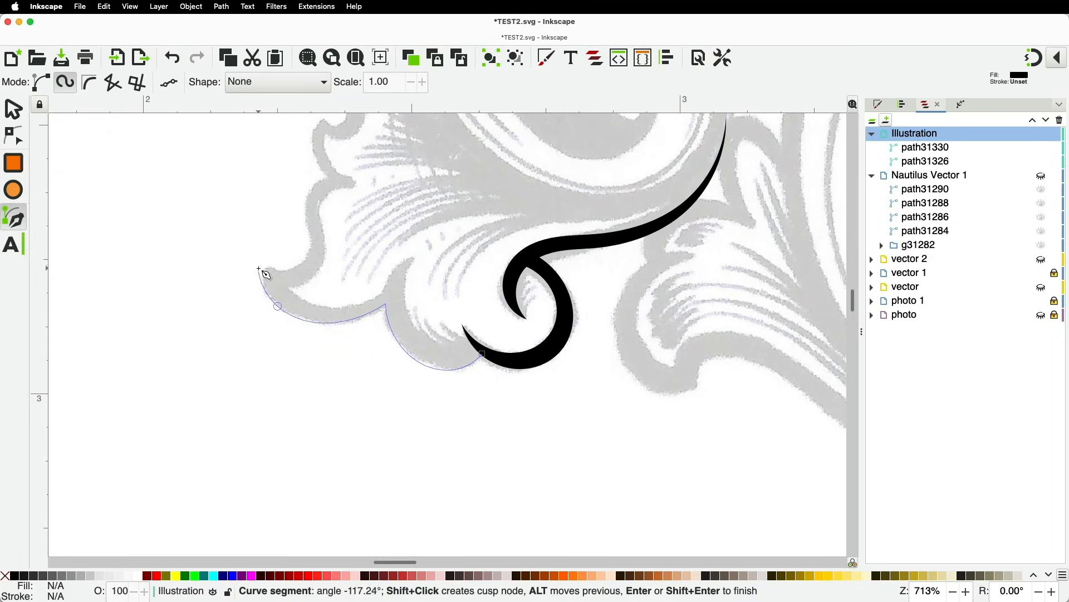
pyautogui.press('shift')
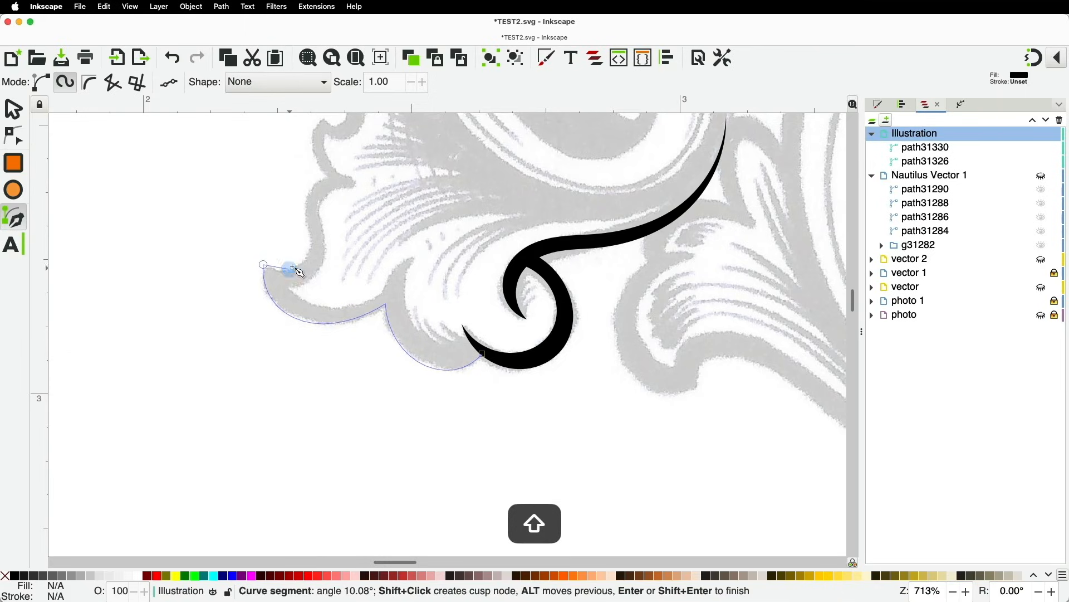
pyautogui.keyDown('shift'); pyautogui.click(289, 269); pyautogui.keyUp('shift')
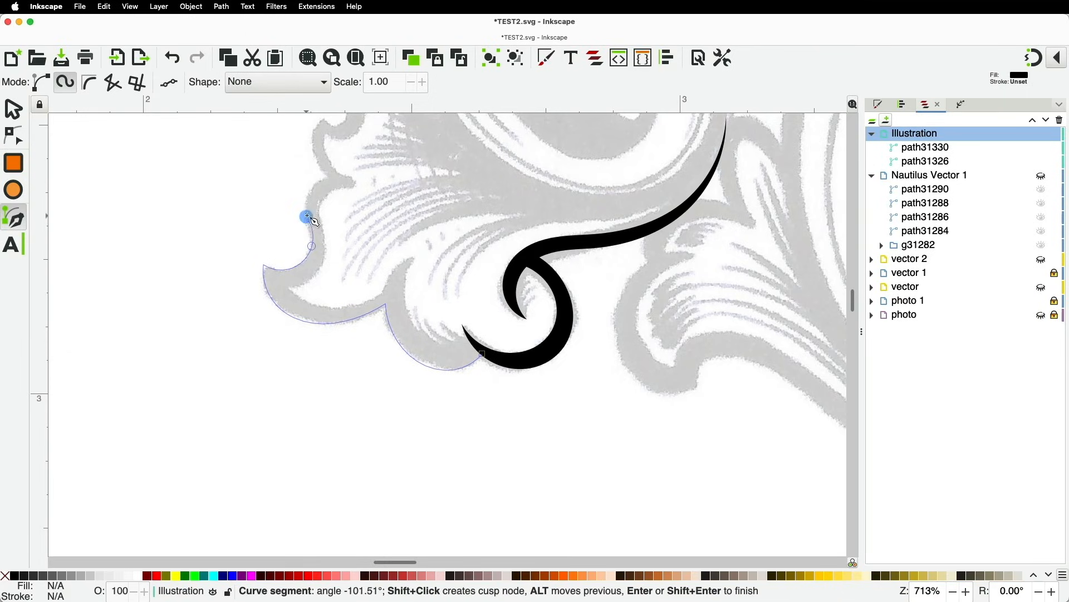
pyautogui.keyDown('shift'); pyautogui.click(314, 189); pyautogui.keyUp('shift')
pyautogui.press('shift')
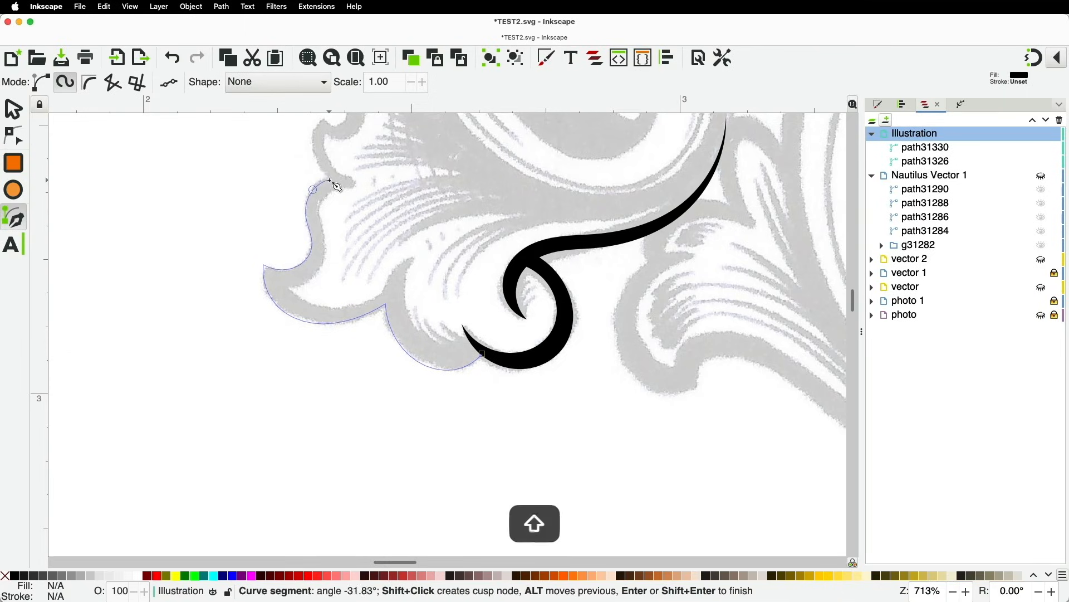
pyautogui.keyDown('shift'); pyautogui.click(330, 176); pyautogui.keyUp('shift')
pyautogui.press('space')
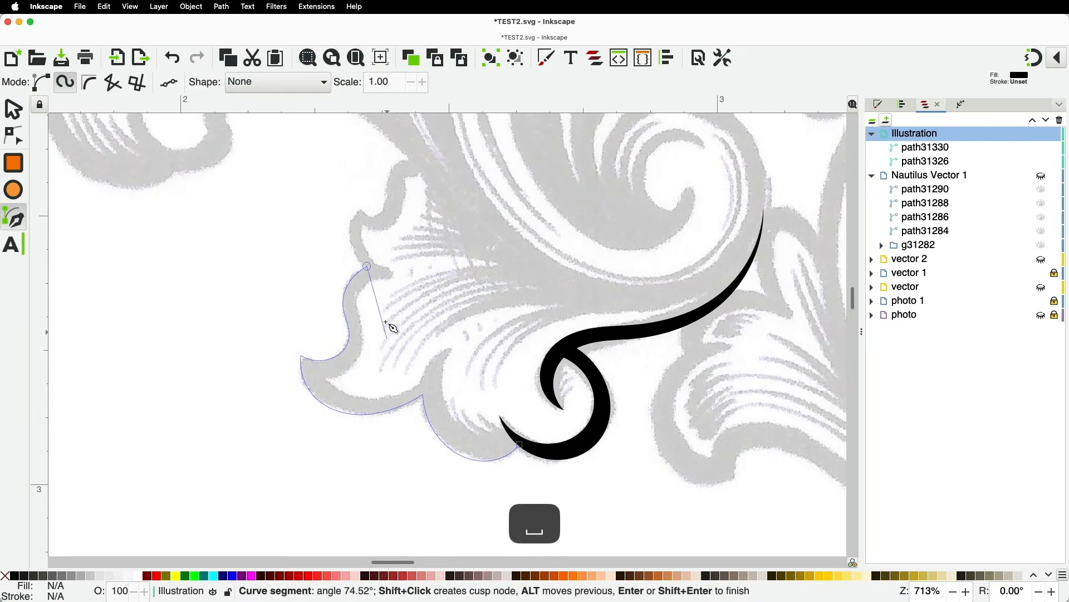
pyautogui.click(351, 244)
pyautogui.press('shift')
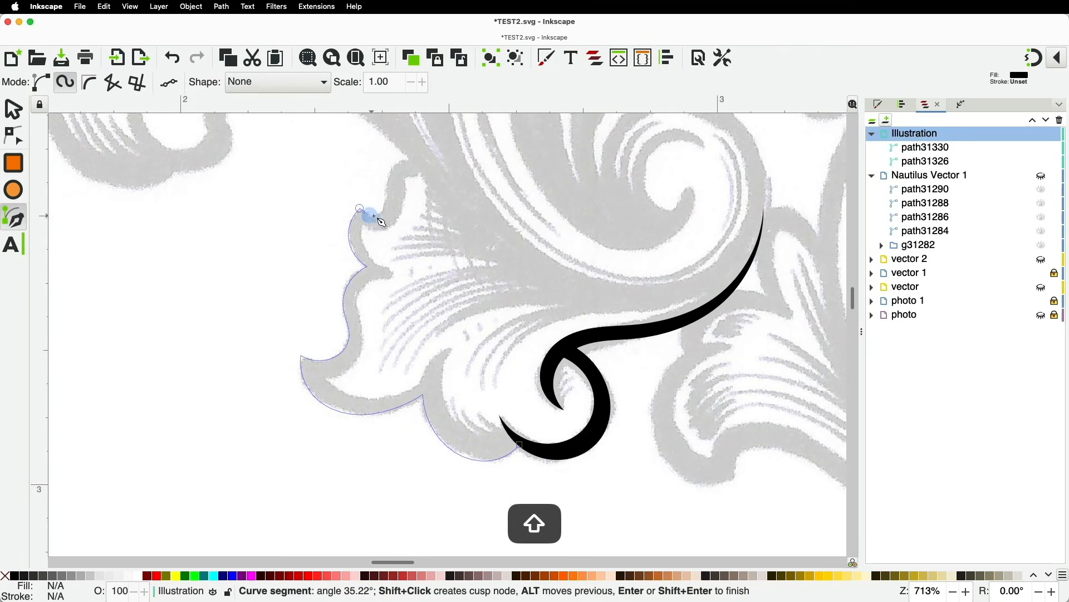
pyautogui.keyDown('shift'); pyautogui.click(369, 214); pyautogui.keyUp('shift')
pyautogui.click(384, 204)
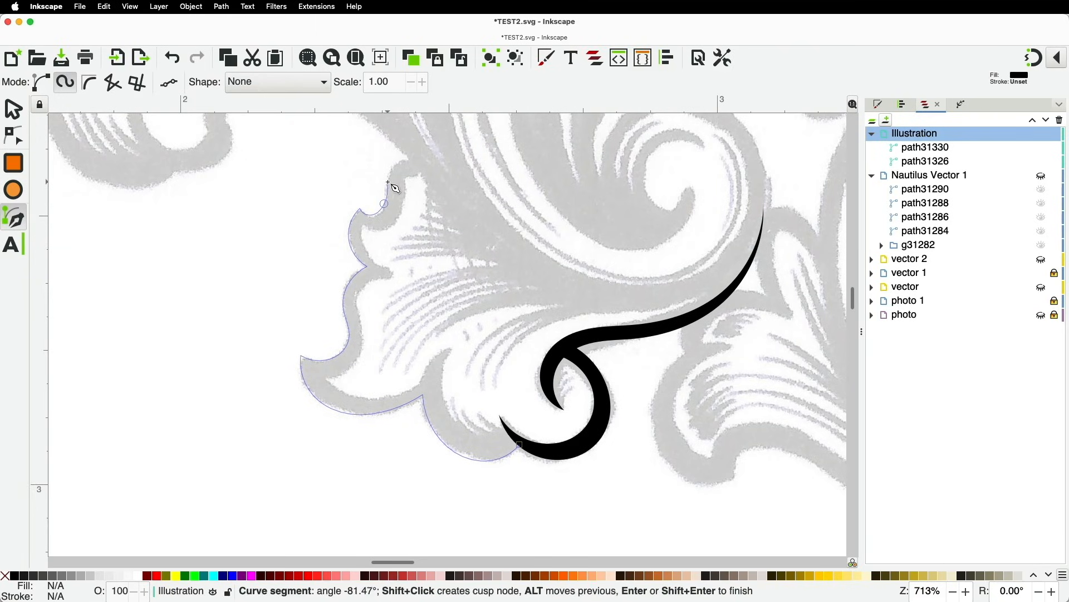
pyautogui.click(393, 163)
pyautogui.keyDown('shift'); pyautogui.click(421, 161); pyautogui.keyUp('shift')
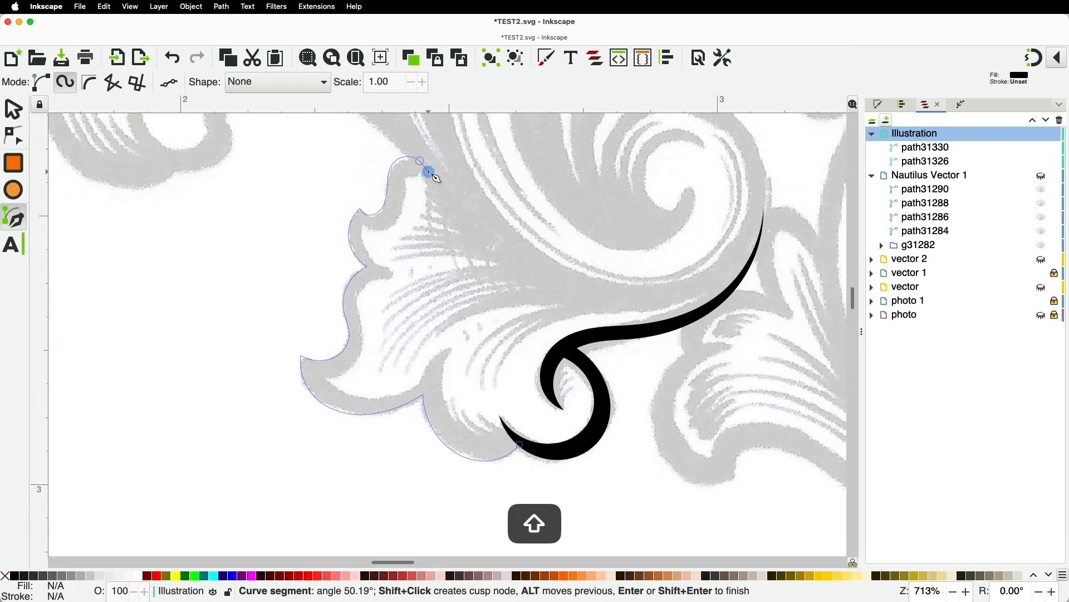
pyautogui.keyDown('shift'); pyautogui.click(429, 171); pyautogui.keyUp('shift')
# Bring the leaf outline back down its inner edge and close it as a black-filled shape
pyautogui.keyDown('shift'); pyautogui.click(403, 205); pyautogui.keyUp('shift')
pyautogui.keyDown('shift'); pyautogui.click(393, 223); pyautogui.keyUp('shift')
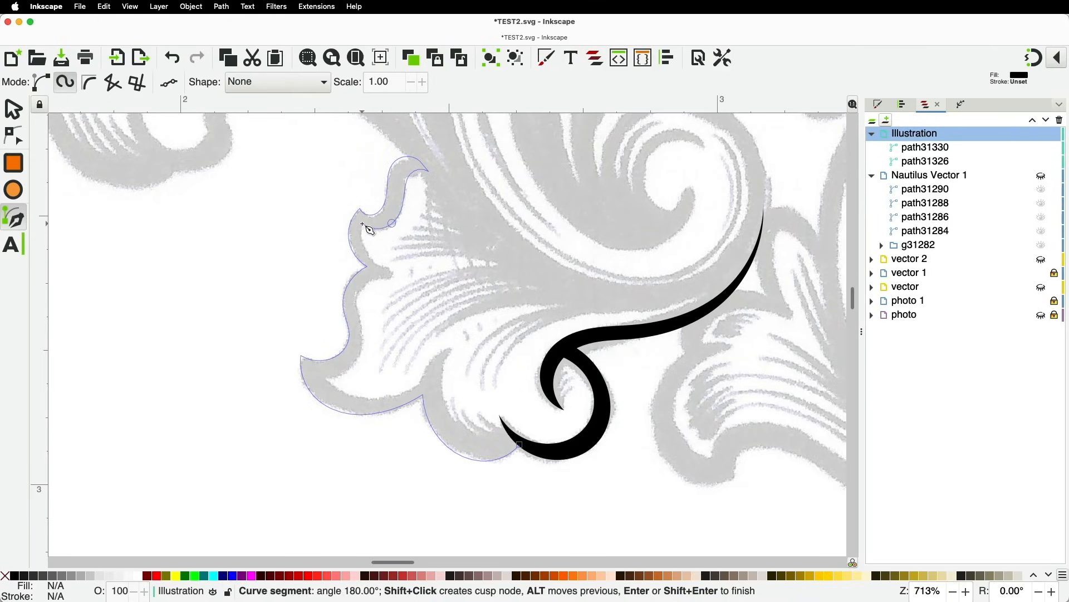
pyautogui.keyDown('shift'); pyautogui.click(362, 245); pyautogui.keyUp('shift')
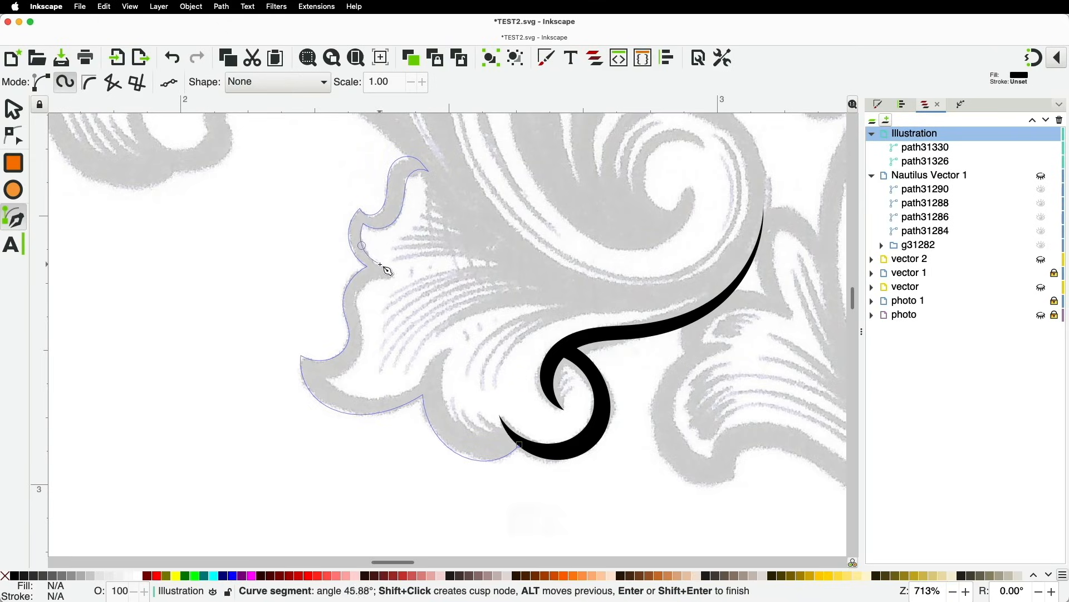
pyautogui.keyDown('shift'); pyautogui.click(391, 273); pyautogui.keyUp('shift')
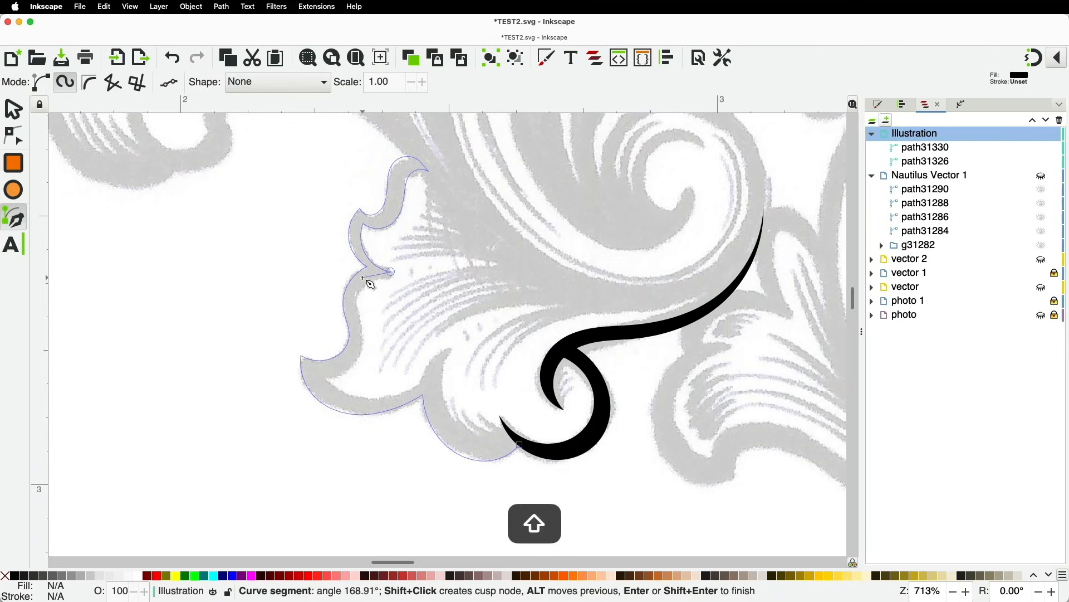
pyautogui.click(360, 307)
pyautogui.click(347, 369)
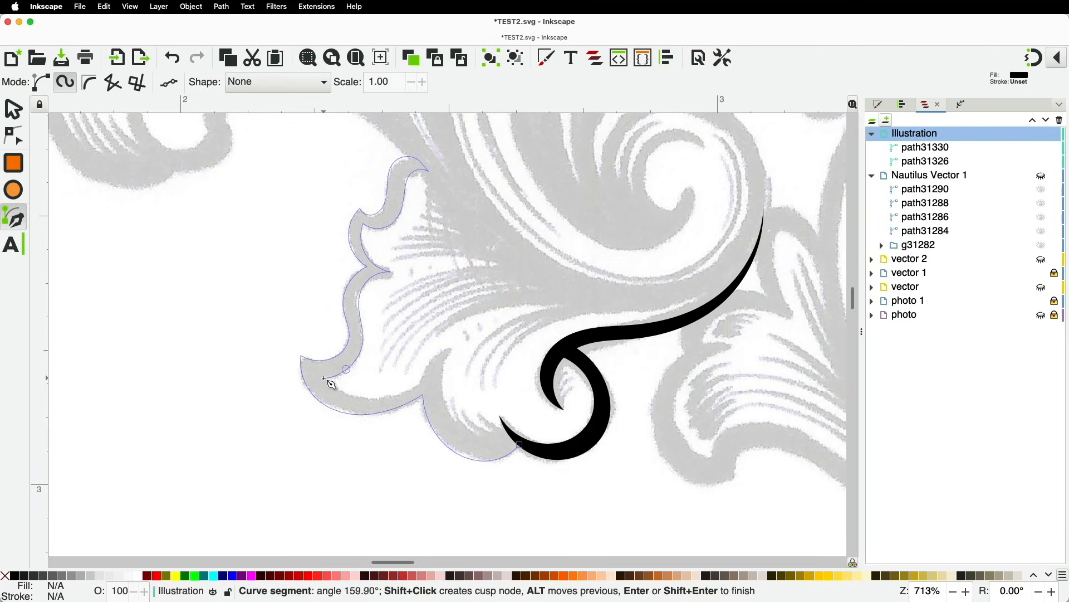
pyautogui.keyDown('shift'); pyautogui.click(341, 390); pyautogui.keyUp('shift')
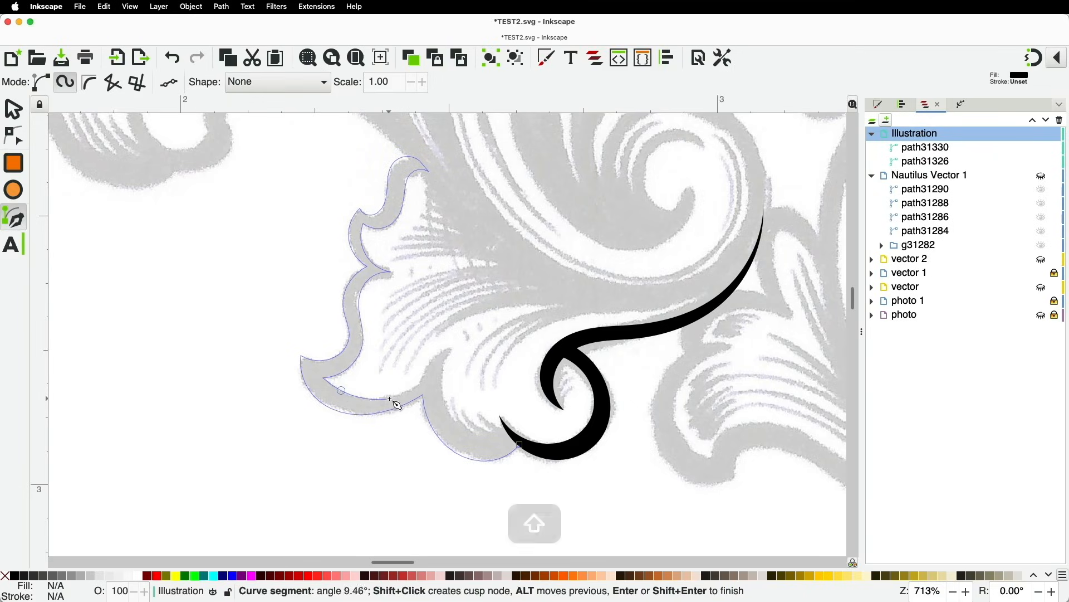
pyautogui.click(397, 394)
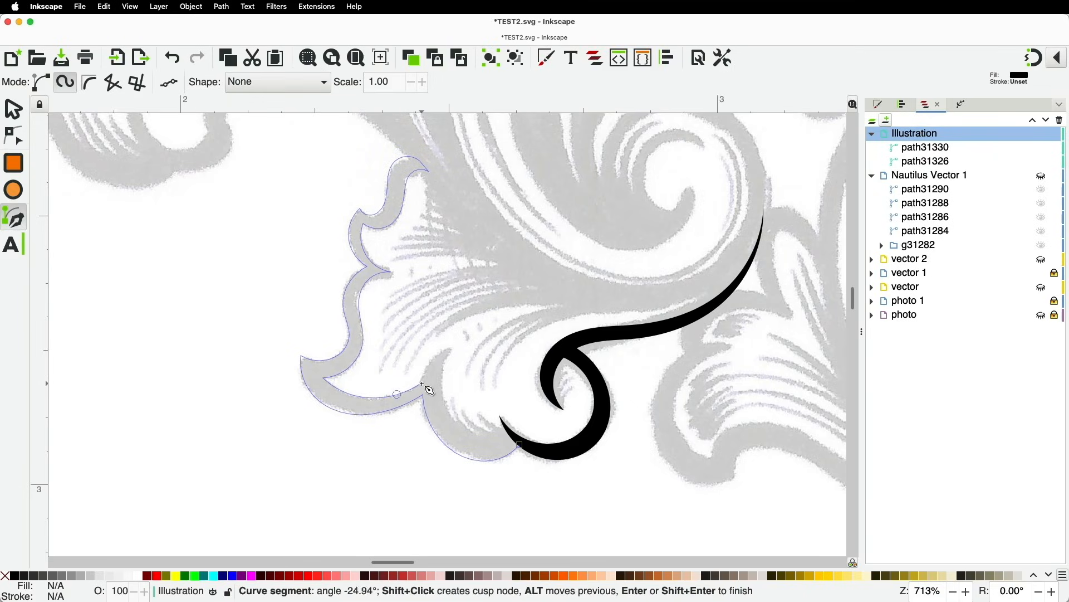
pyautogui.press('shift')
pyautogui.keyDown('shift'); pyautogui.click(421, 382); pyautogui.keyUp('shift')
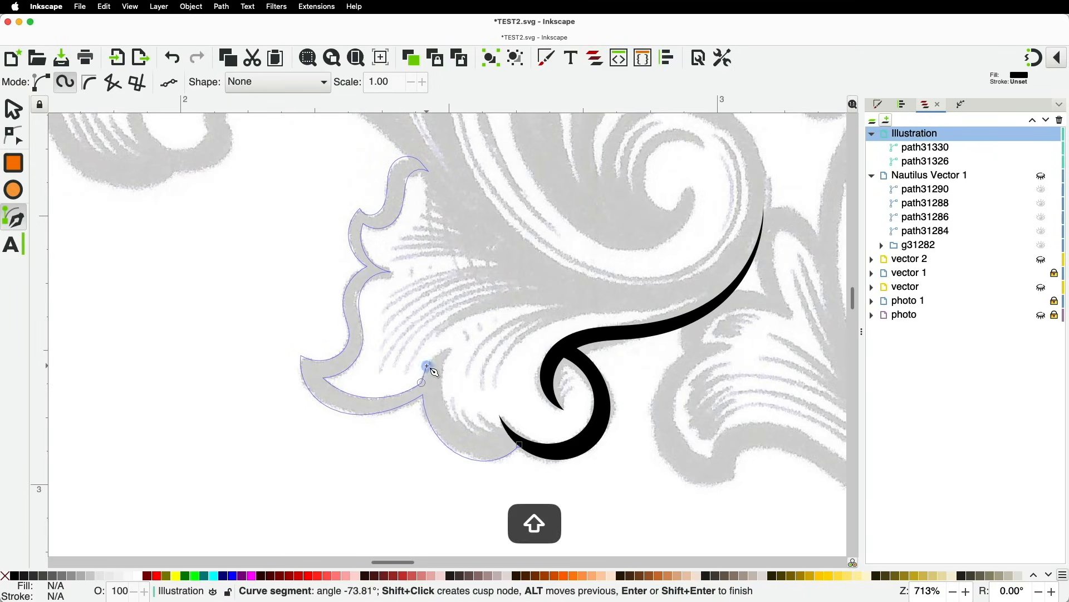
pyautogui.keyDown('shift'); pyautogui.click(448, 345); pyautogui.keyUp('shift')
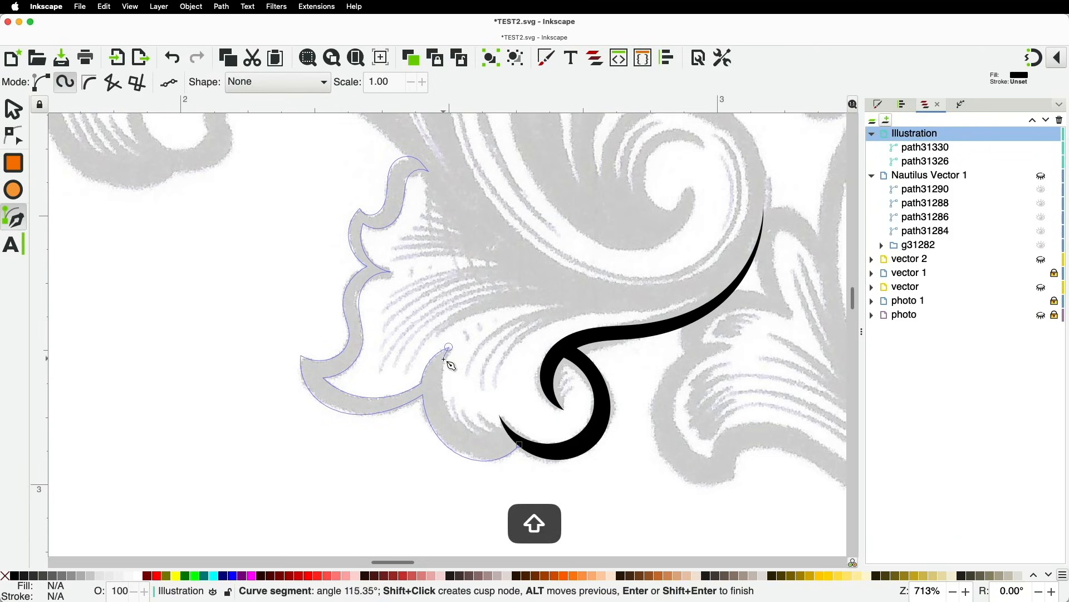
pyautogui.keyDown('shift'); pyautogui.click(439, 371); pyautogui.keyUp('shift')
pyautogui.click(464, 430)
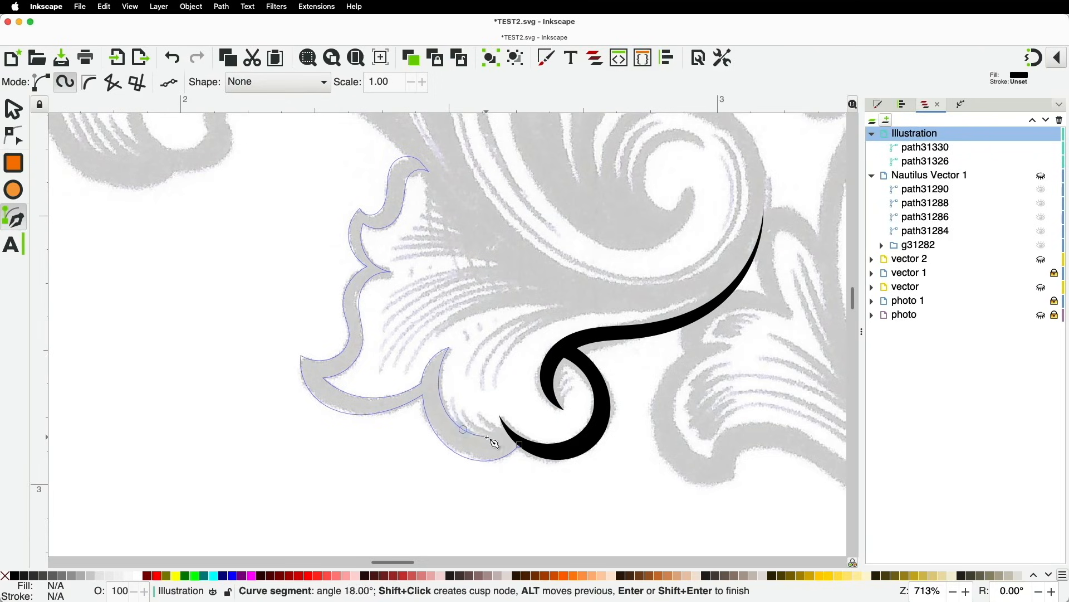
pyautogui.keyDown('shift'); pyautogui.click(520, 444); pyautogui.keyUp('shift')
pyautogui.scroll(-2, 522, 446)
pyautogui.scroll(1, 457, 372)
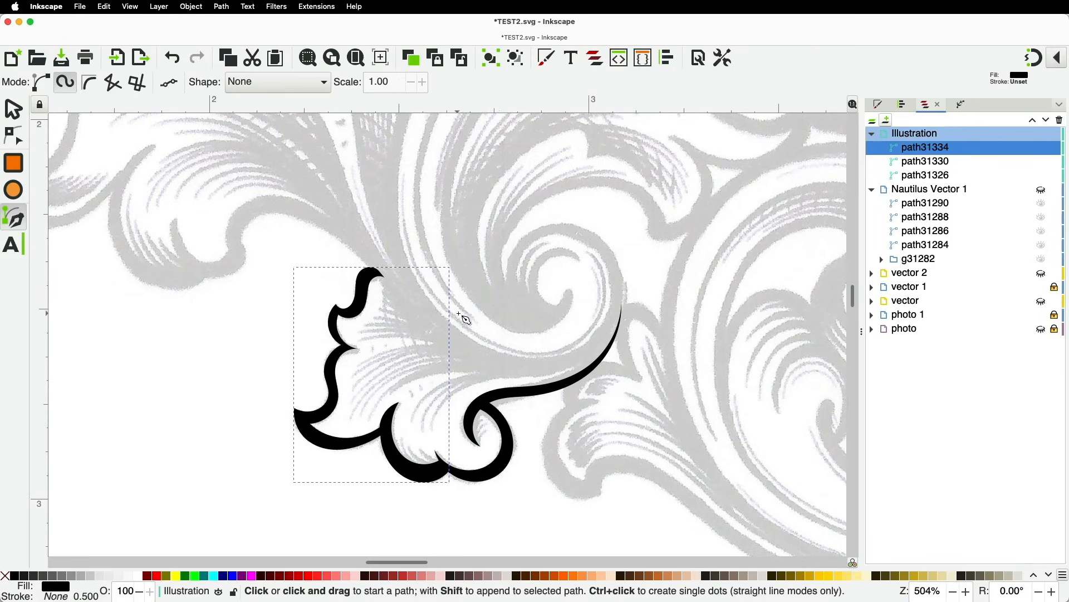
# Trace the long stem and central spiral as one closed spiro shape with a sharp top tip
pyautogui.click(572, 299)
pyautogui.click(552, 318)
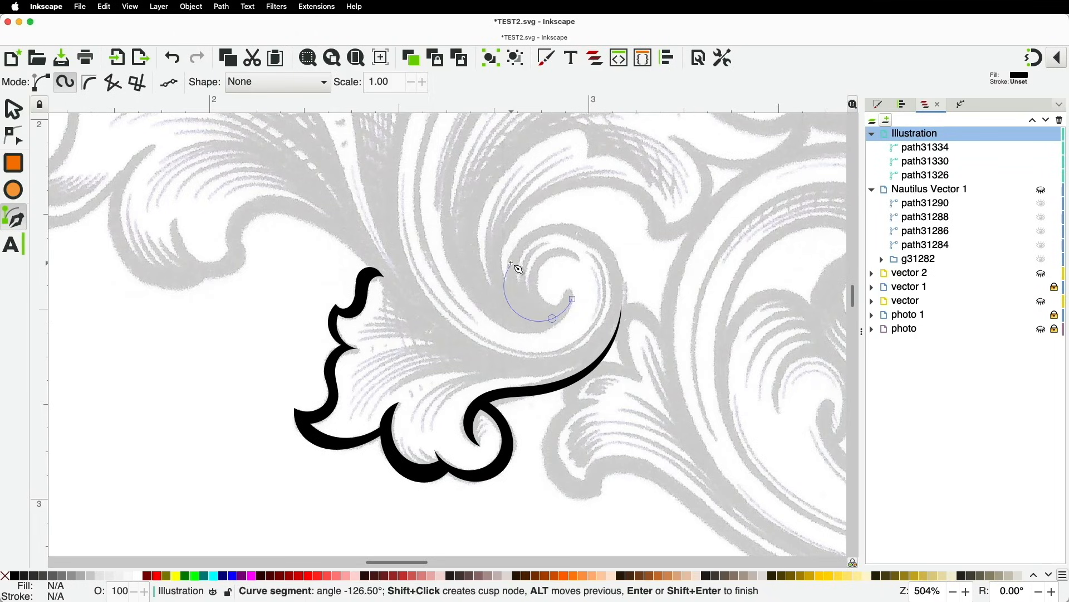
pyautogui.click(510, 265)
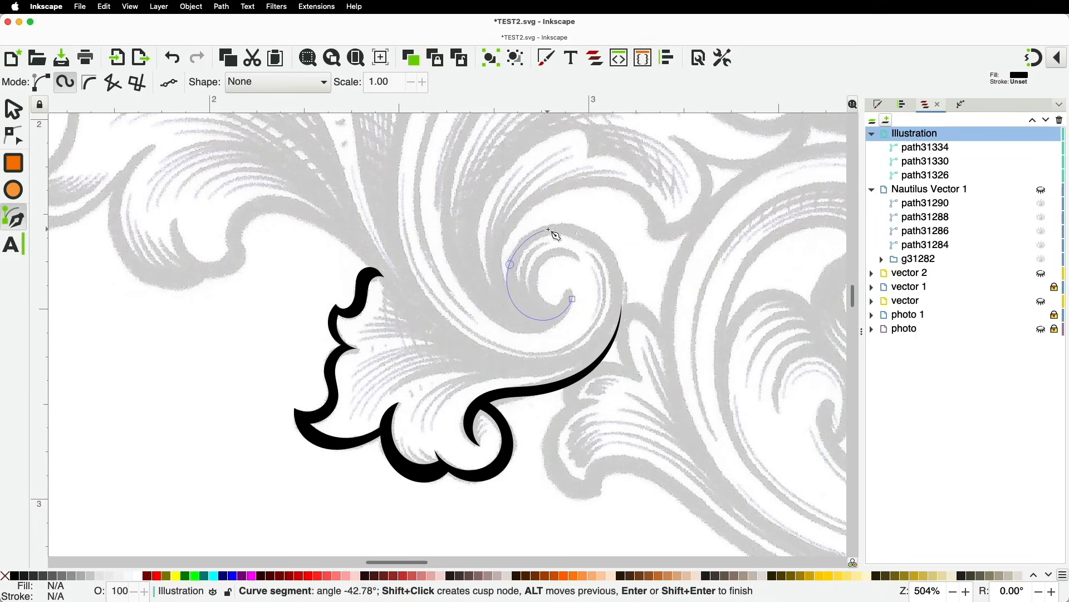
pyautogui.click(579, 228)
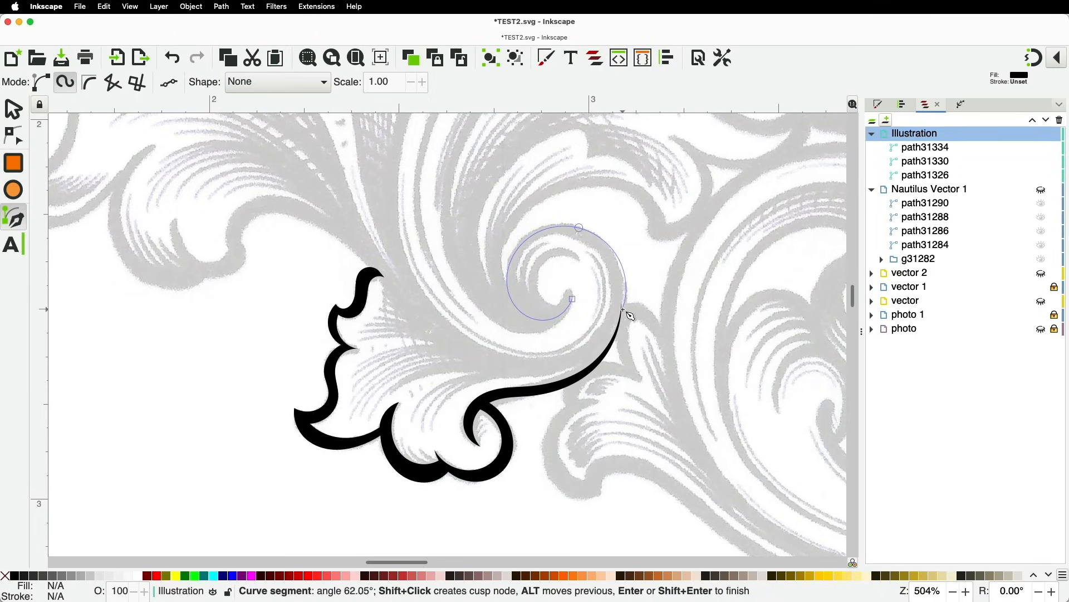
pyautogui.click(547, 371)
pyautogui.click(429, 327)
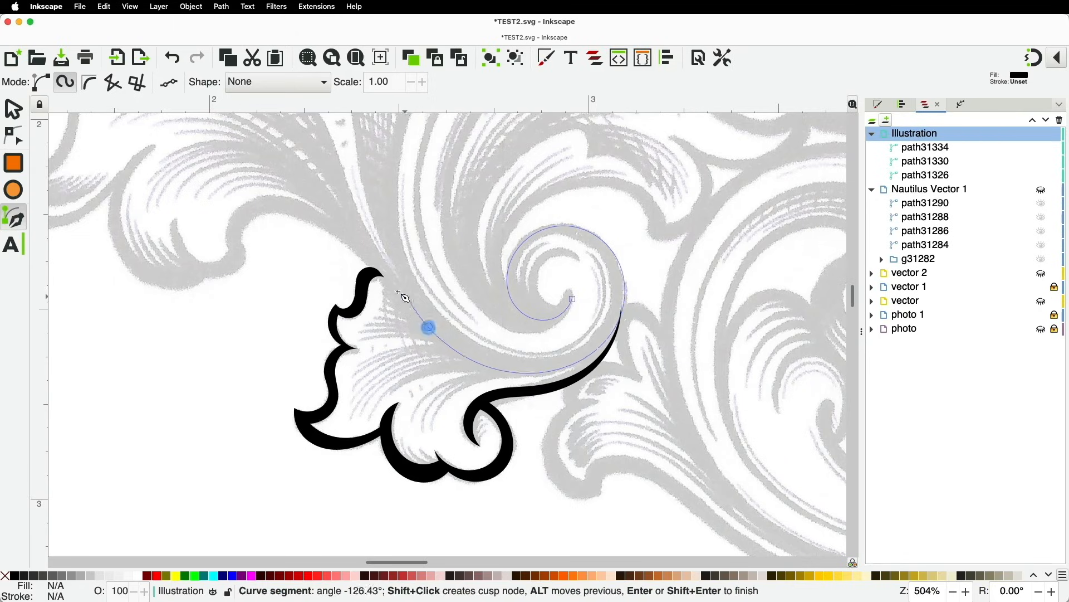
pyautogui.keyDown('shift'); pyautogui.click(400, 159); pyautogui.keyUp('shift')
pyautogui.click(406, 261)
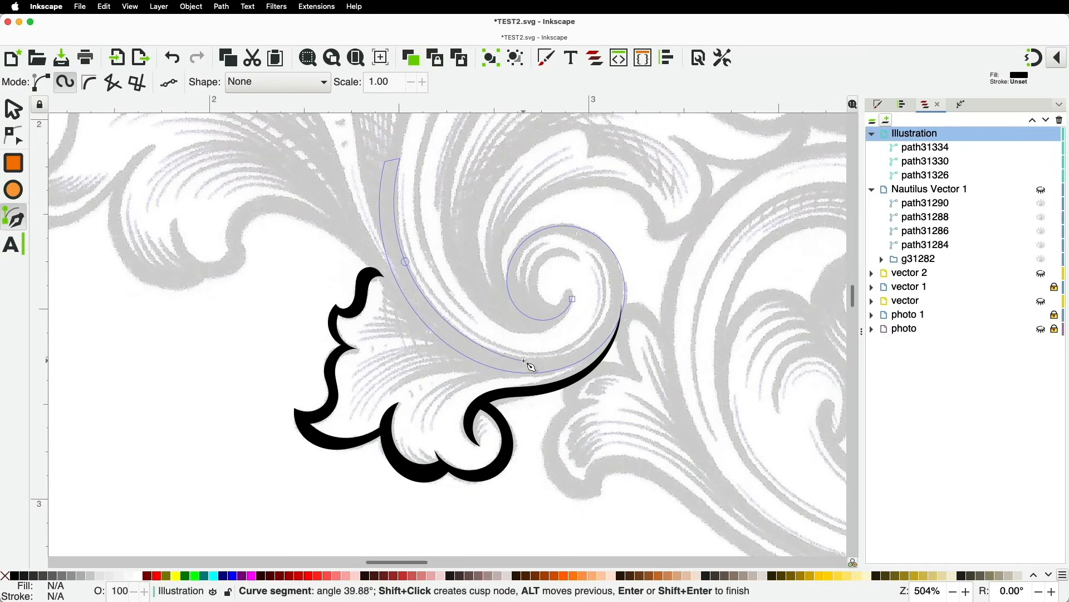
pyautogui.click(610, 306)
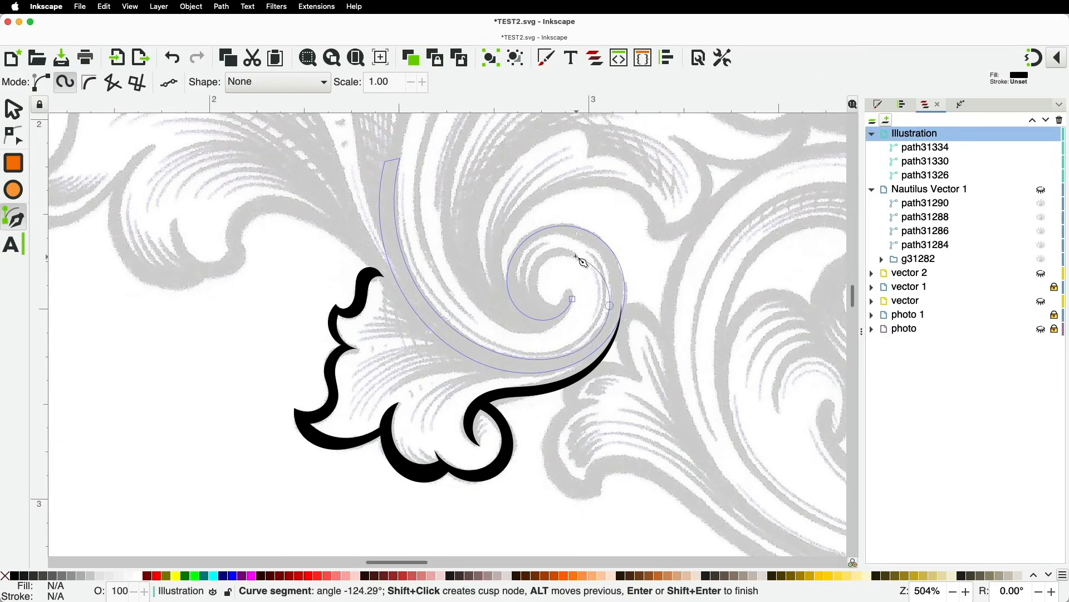
pyautogui.click(557, 233)
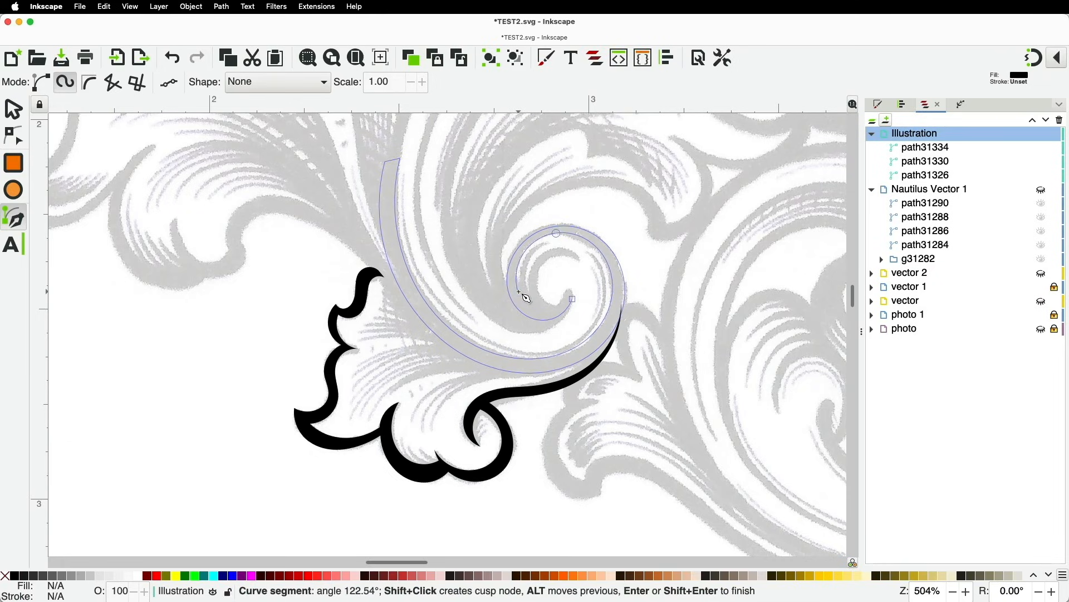
pyautogui.click(519, 292)
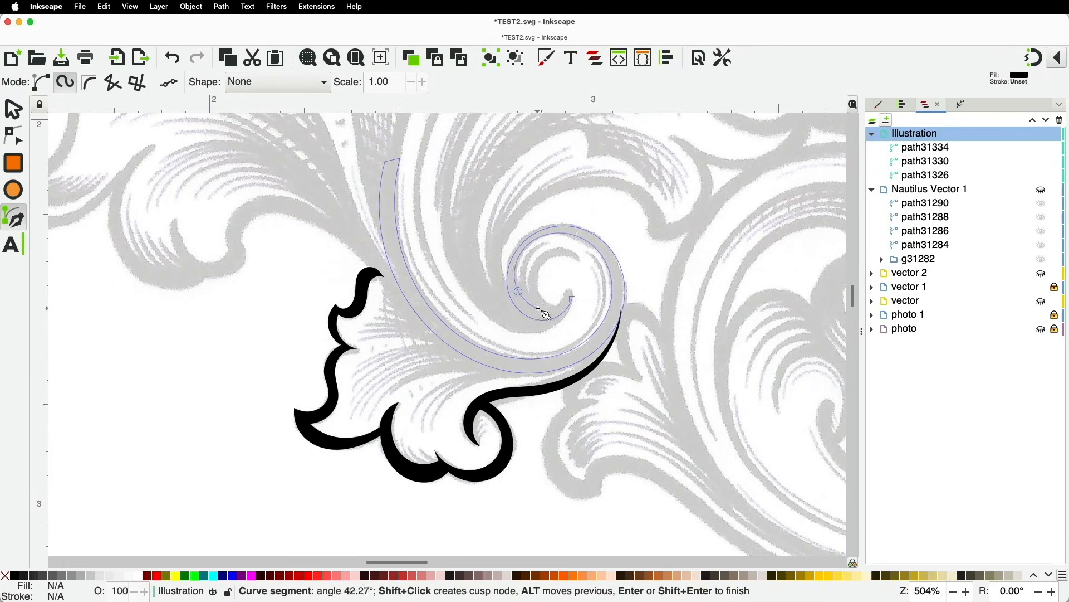
pyautogui.keyDown('shift'); pyautogui.click(572, 299); pyautogui.keyUp('shift')
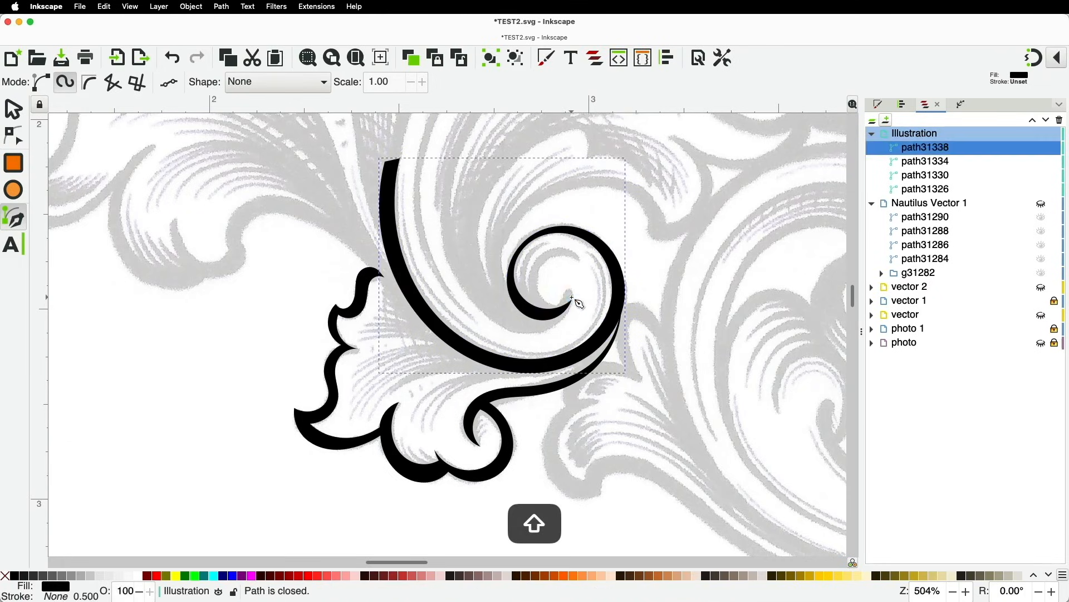
# Nudge the inner spiral nodes and insert a new node to reshape the inner curve
pyautogui.click(14, 136)
pyautogui.scroll(2, 518, 244)
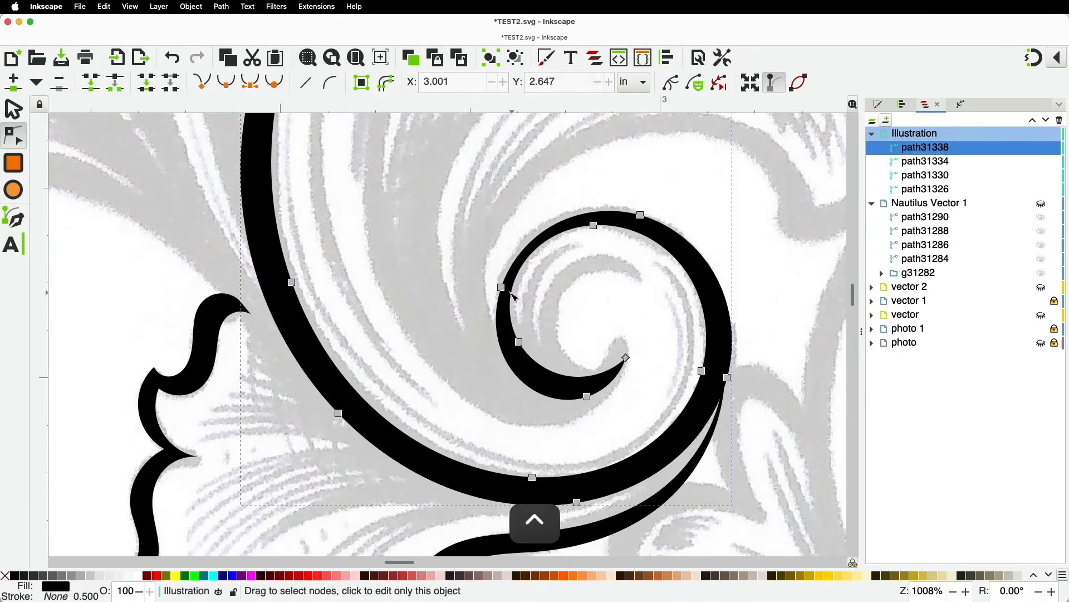
pyautogui.moveTo(502, 288); pyautogui.dragTo(501, 283)
pyautogui.moveTo(523, 345); pyautogui.dragTo(512, 299)
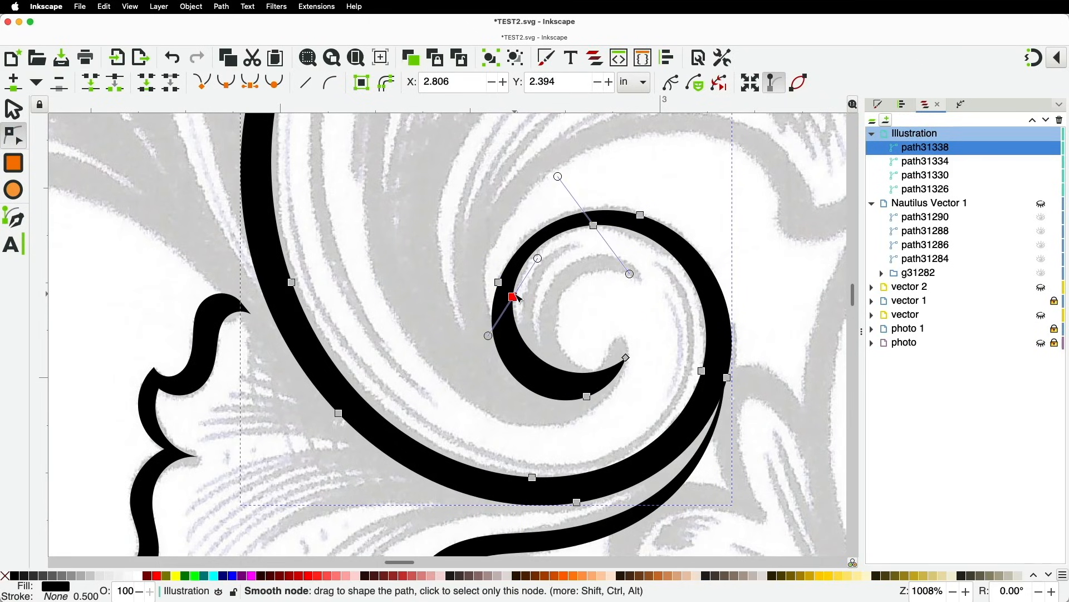
pyautogui.keyDown('shift'); pyautogui.click(626, 357); pyautogui.keyUp('shift')
pyautogui.click(14, 83)
pyautogui.moveTo(564, 344); pyautogui.dragTo(567, 385)
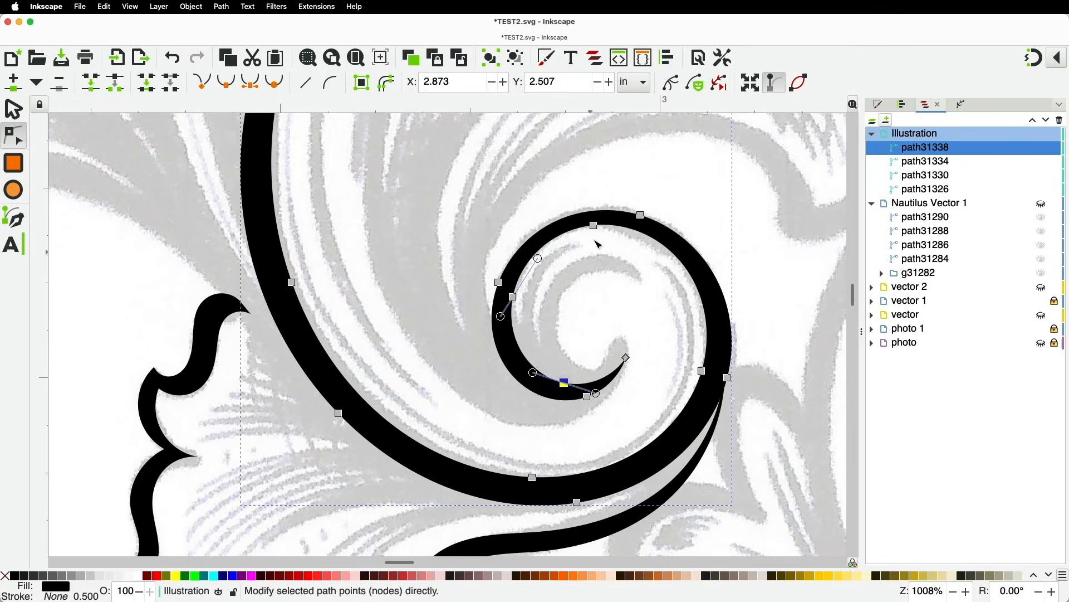
# Reposition nodes on the outer curve, right edge and stem base to match the engraving
pyautogui.moveTo(594, 226); pyautogui.dragTo(623, 210)
pyautogui.moveTo(728, 377)
pyautogui.mouseDown()
pyautogui.moveTo(730, 361)
pyautogui.moveTo(711, 366)
pyautogui.mouseUp()
pyautogui.moveTo(577, 503); pyautogui.dragTo(537, 501)
pyautogui.moveTo(291, 282); pyautogui.dragTo(358, 397)
pyautogui.scroll(-3, 396, 317)
pyautogui.scroll(1, 389, 258)
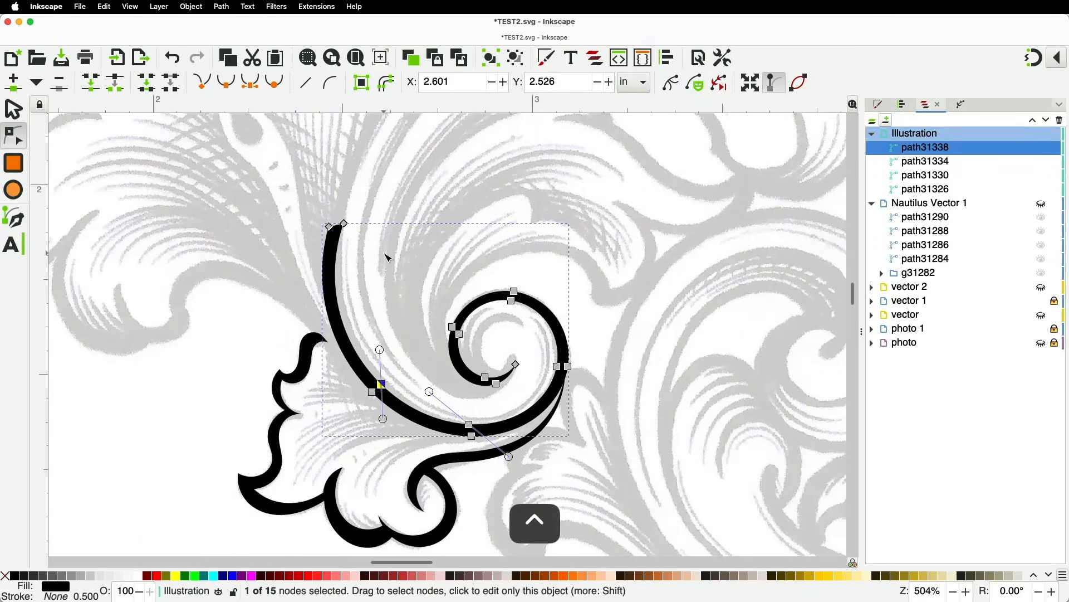
pyautogui.scroll(1, 388, 258)
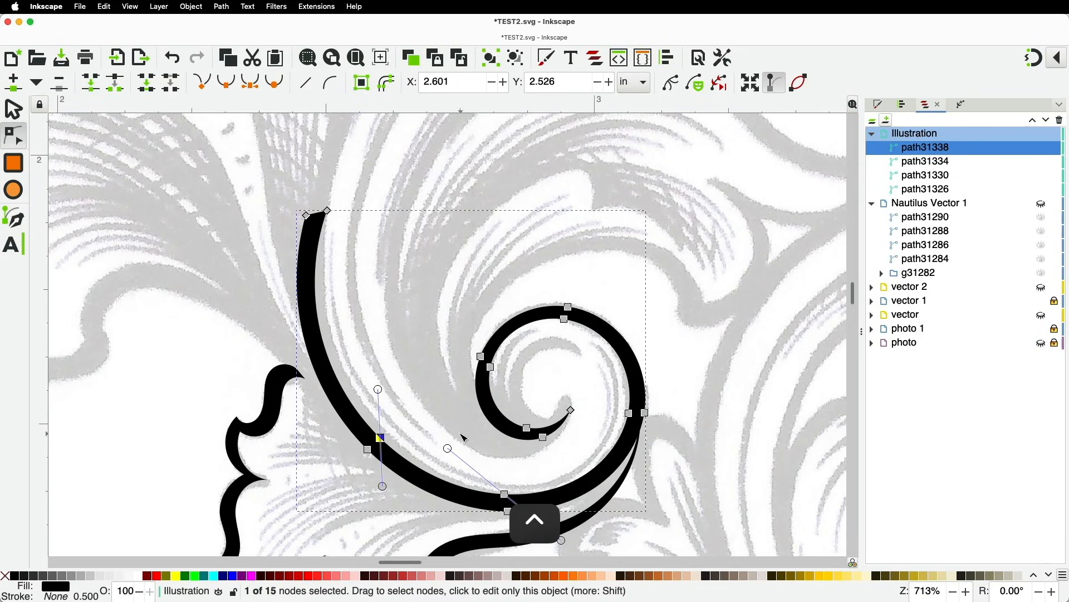
pyautogui.click(14, 109)
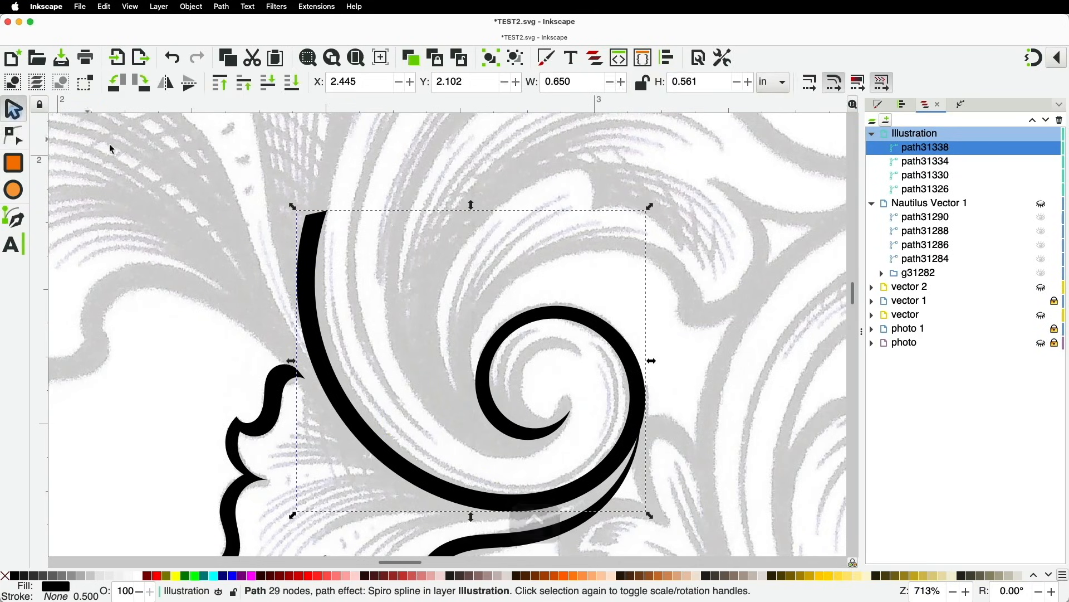
# Pan to the blank area above the scroll and draw a tiny 0.023-in circle
pyautogui.click(423, 240)
pyautogui.press('space')
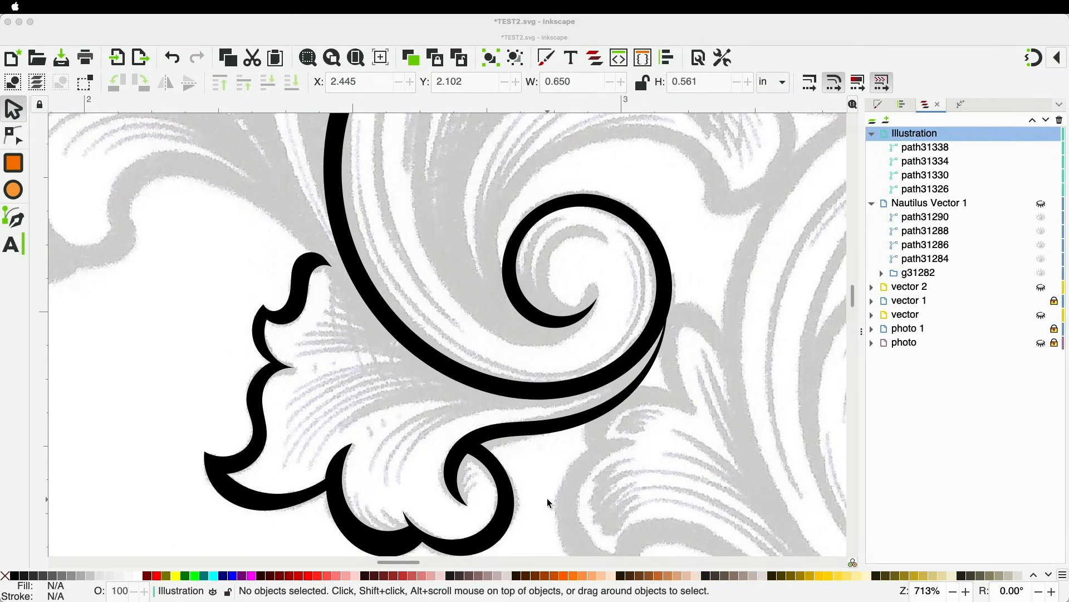
pyautogui.keyDown('ctrl'); pyautogui.scroll(-3, 541, 458); pyautogui.keyUp('ctrl')
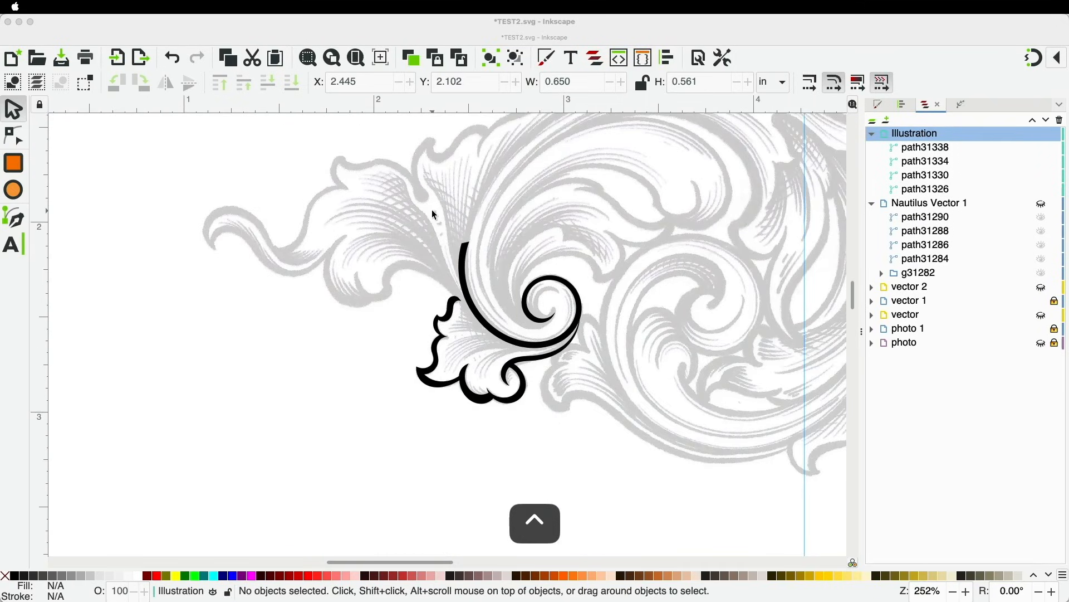
pyautogui.keyDown('ctrl'); pyautogui.scroll(2, 443, 231); pyautogui.keyUp('ctrl')
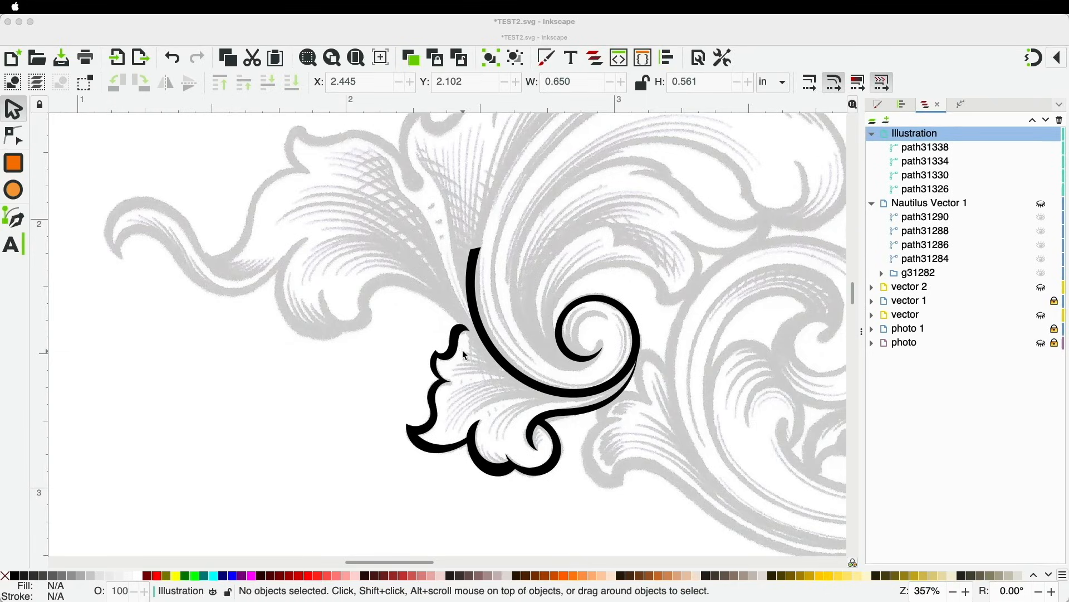
pyautogui.press('space')
pyautogui.moveTo(358, 328); pyautogui.dragTo(575, 549)
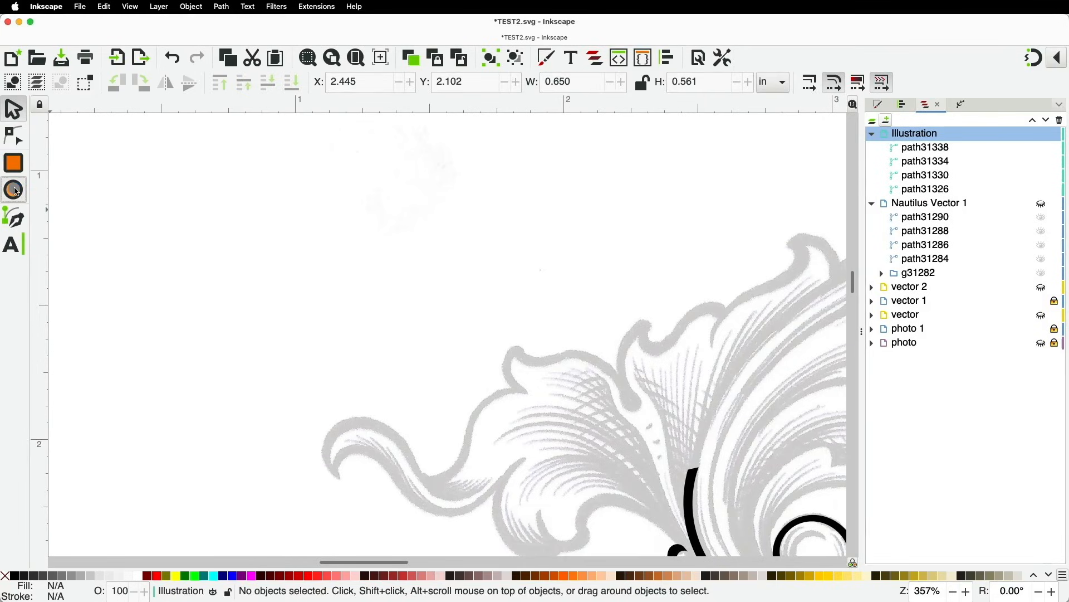
pyautogui.press('e')
pyautogui.press('ctrl')
pyautogui.moveTo(473, 237)
pyautogui.mouseDown()
pyautogui.moveTo(484, 249)
pyautogui.moveTo(474, 238)
pyautogui.mouseUp()
# Fill the small circle solid black and remove its outline
pyautogui.scroll(8, 474, 237)
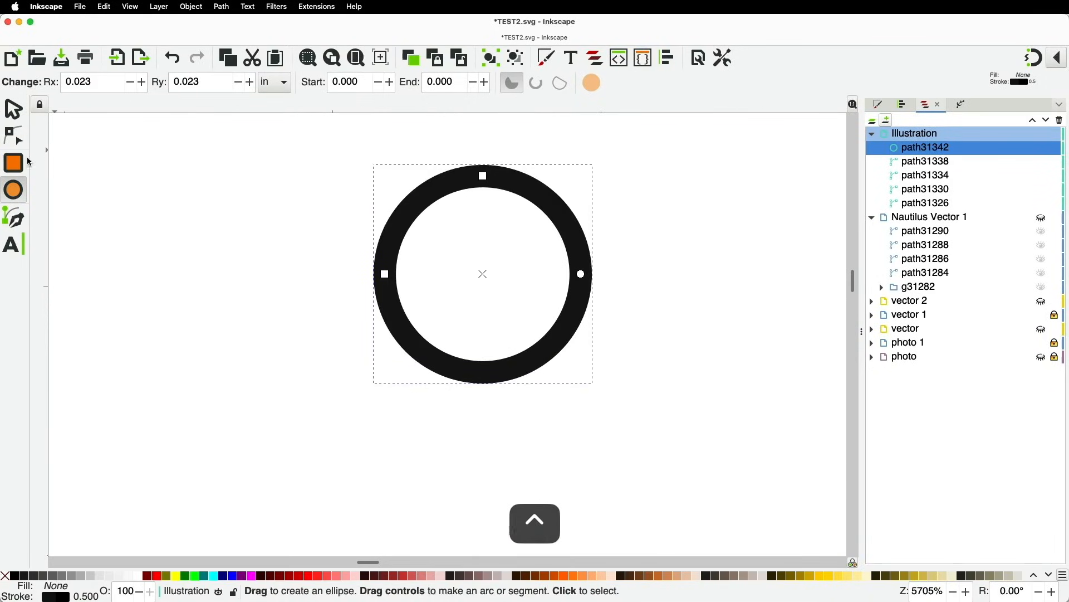
pyautogui.click(16, 579)
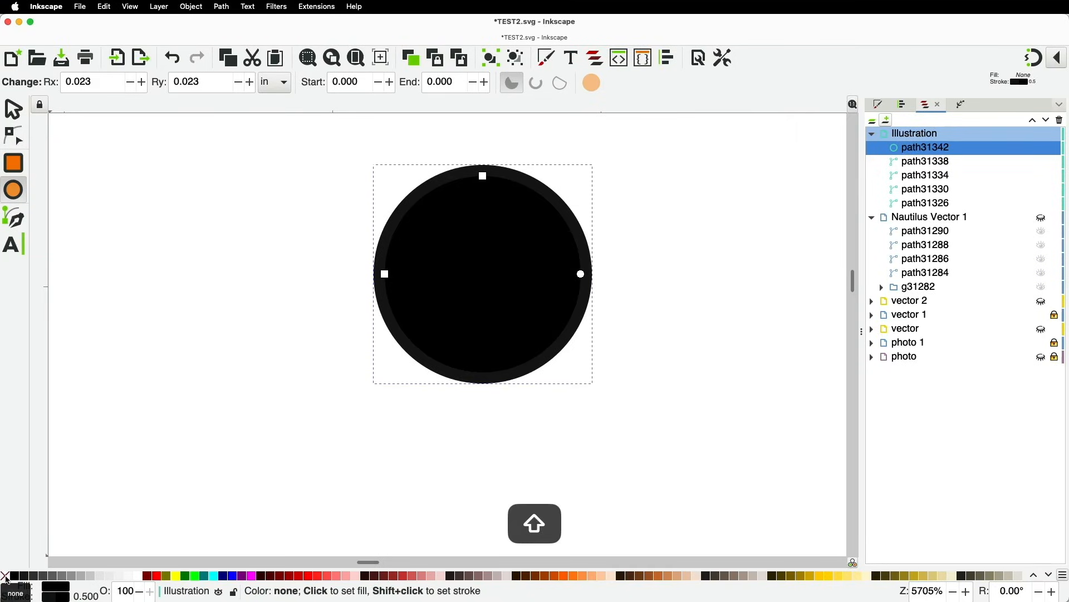
pyautogui.keyDown('shift'); pyautogui.click(6, 580); pyautogui.keyUp('shift')
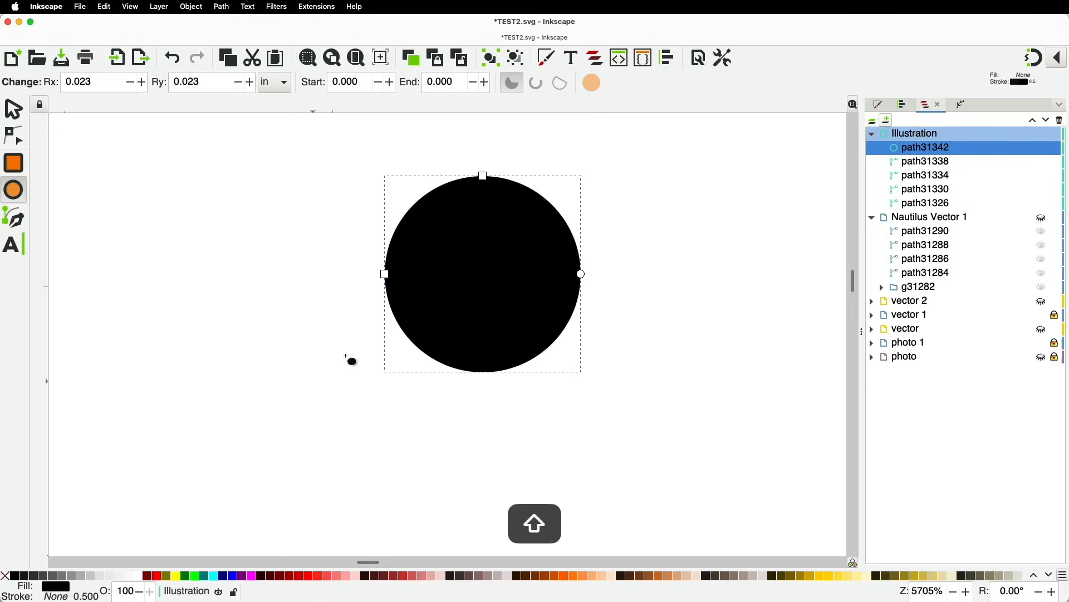
pyautogui.press('s')
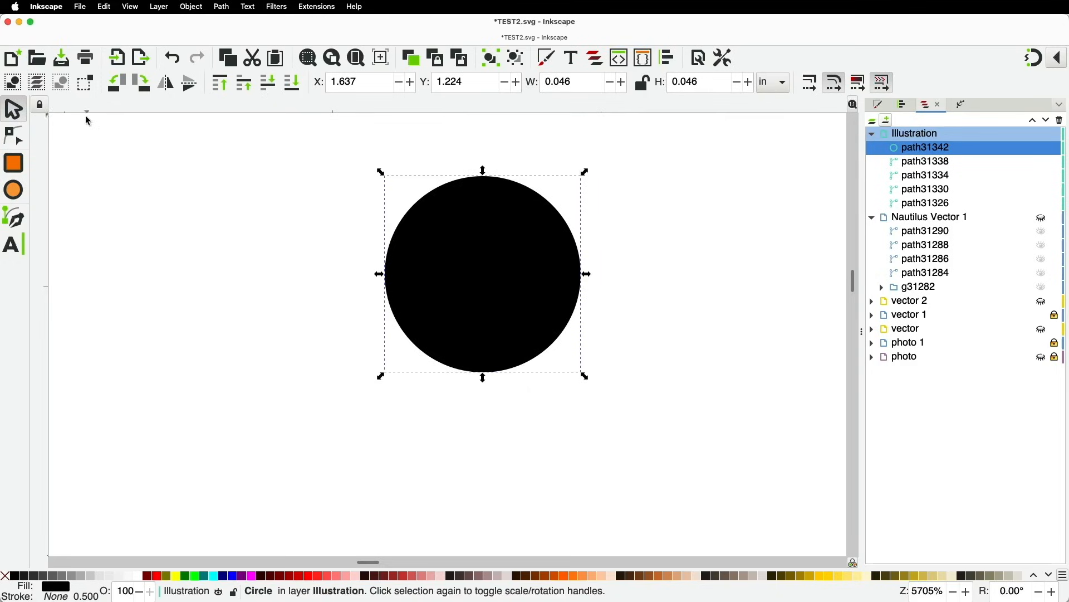
# Convert the circle to a path, delete its right node and straighten the edge into a half-disc
pyautogui.click(12, 141)
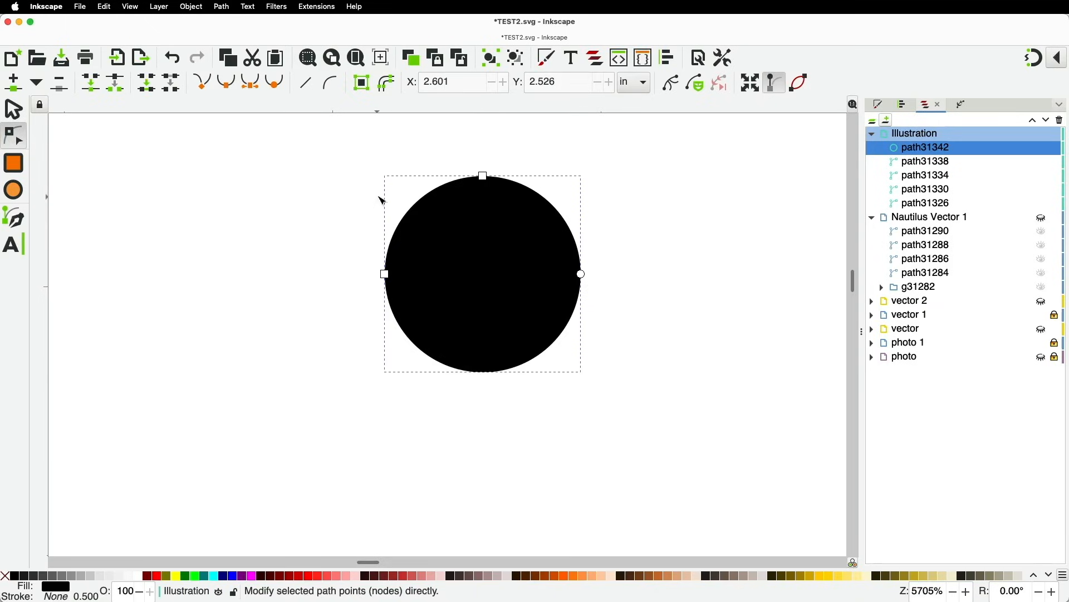
pyautogui.click(222, 6)
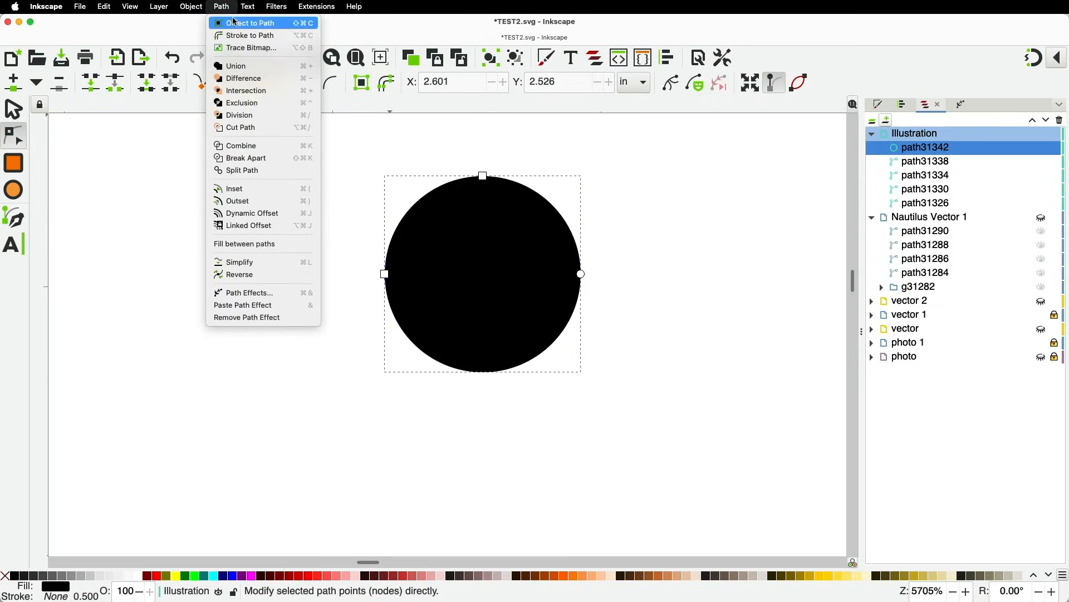
pyautogui.click(238, 24)
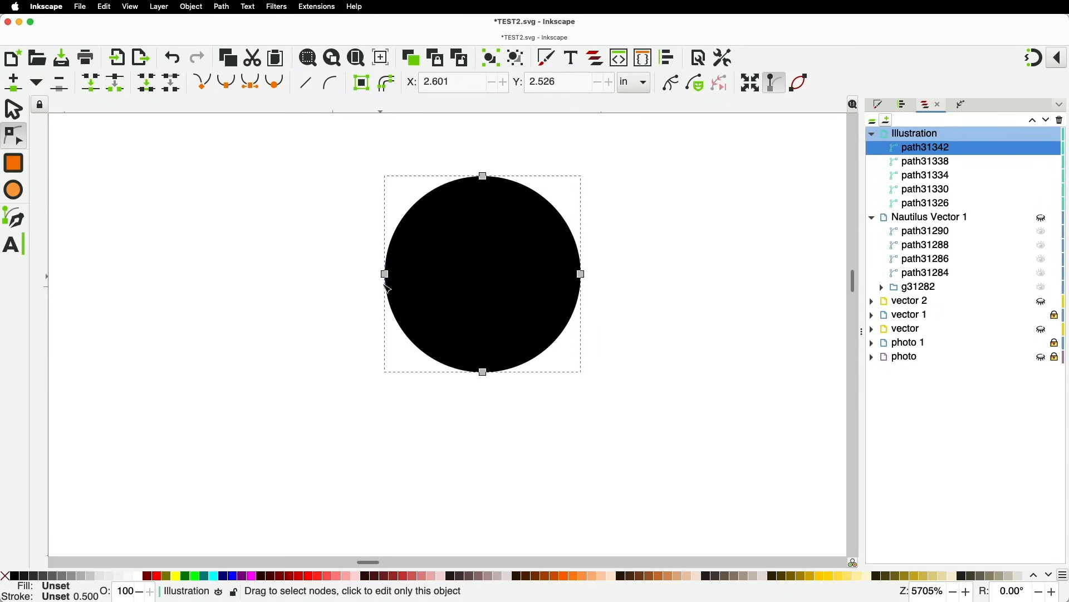
pyautogui.click(583, 276)
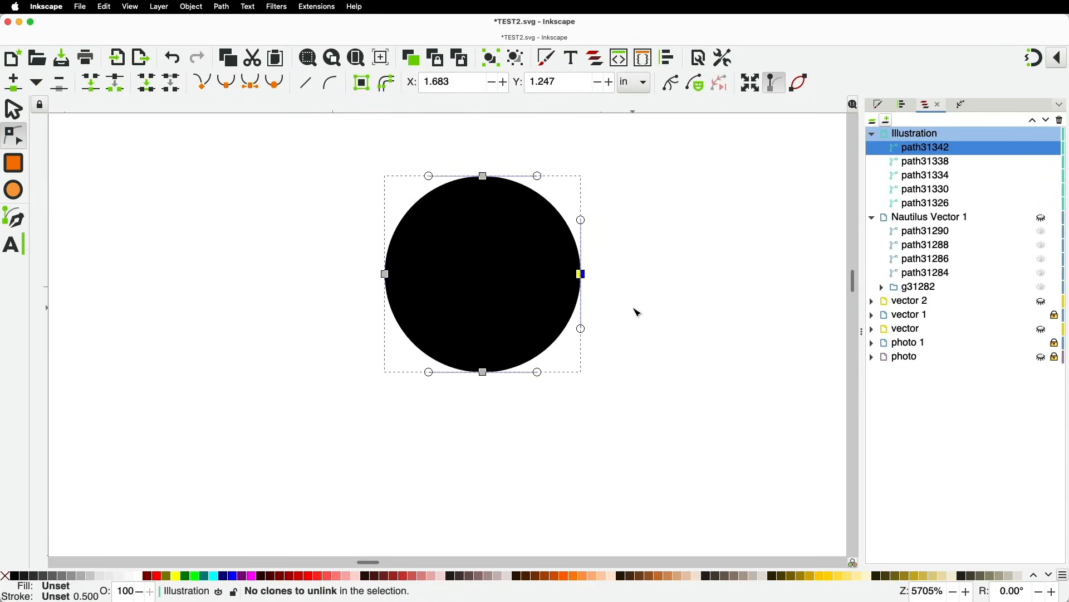
pyautogui.press('BackSpace')
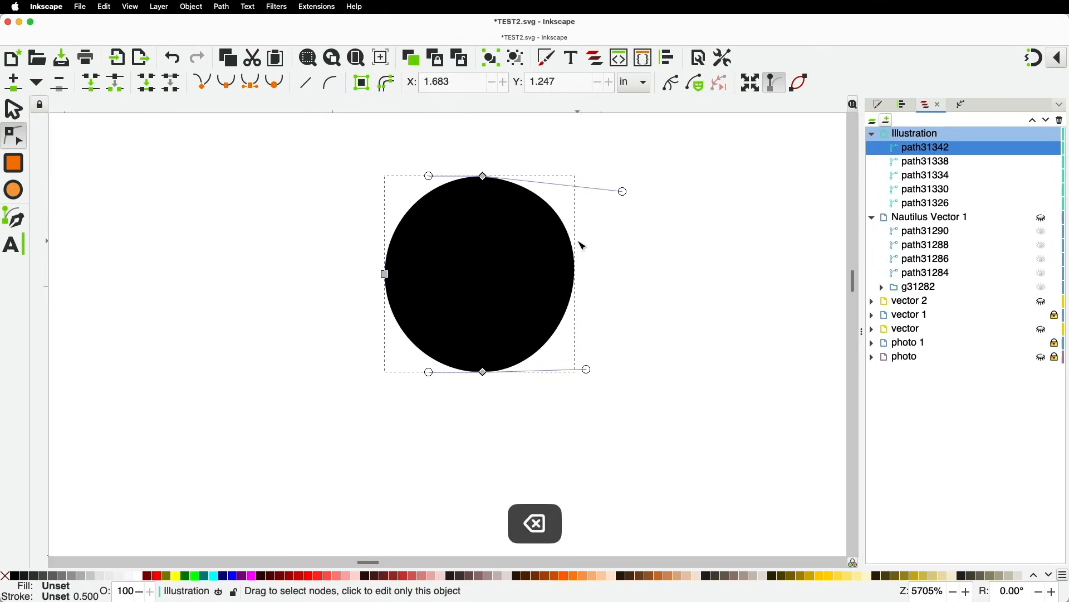
pyautogui.moveTo(624, 191); pyautogui.dragTo(488, 250)
pyautogui.moveTo(588, 370); pyautogui.dragTo(484, 321)
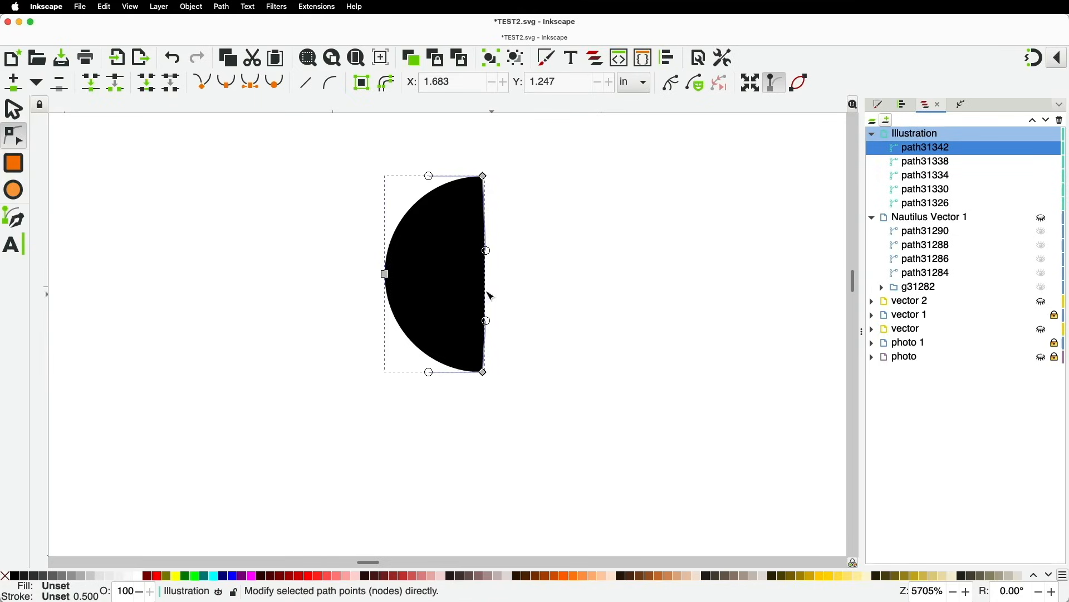
pyautogui.click(15, 110)
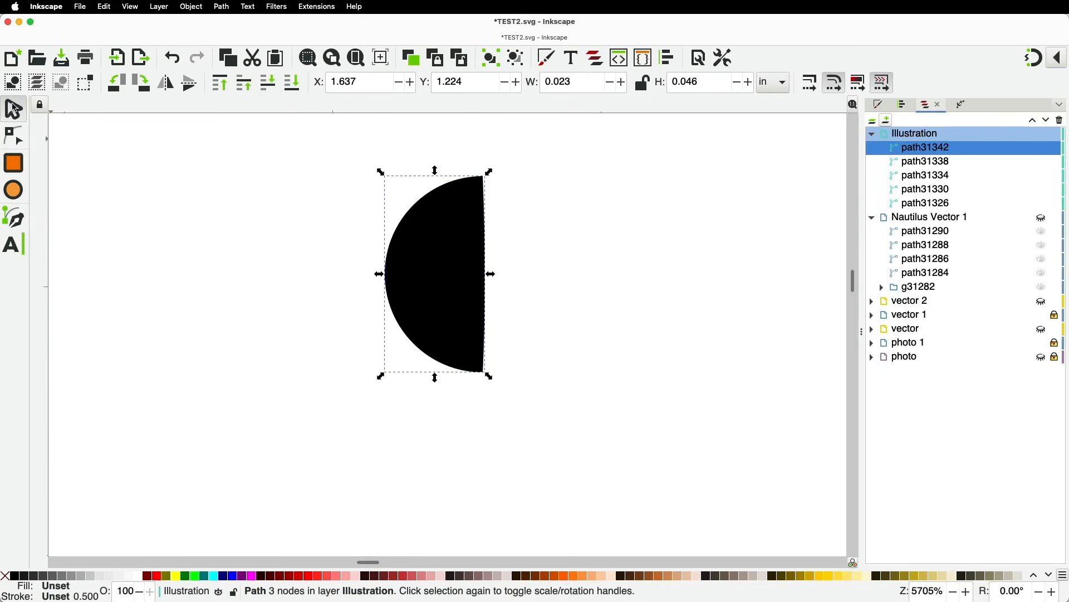
# Copy the half-disc and set the Spiro pen's shape to From clipboard
pyautogui.press('super+c')
pyautogui.keyDown('ctrl'); pyautogui.scroll(-4, 468, 236); pyautogui.keyUp('ctrl')
pyautogui.keyDown('ctrl'); pyautogui.scroll(-4, 468, 237); pyautogui.keyUp('ctrl')
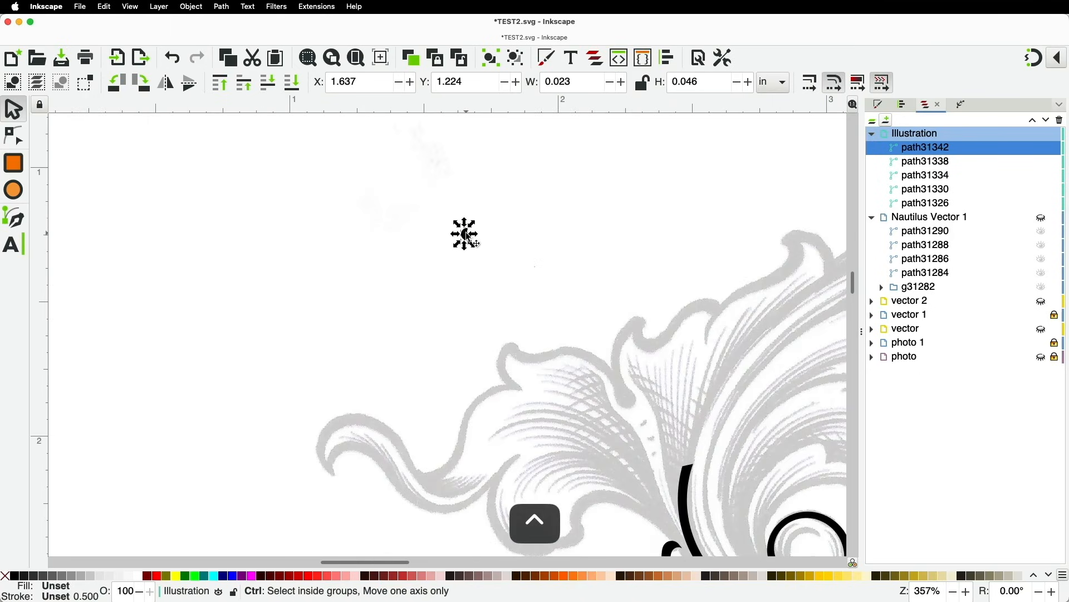
pyautogui.moveTo(576, 305); pyautogui.dragTo(593, 437)
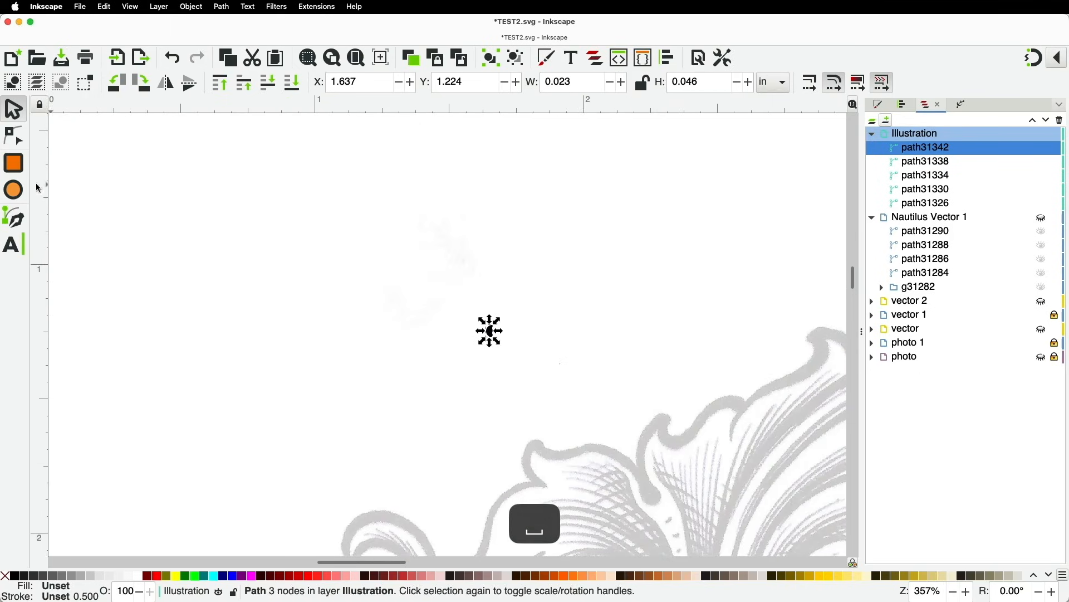
pyautogui.click(19, 227)
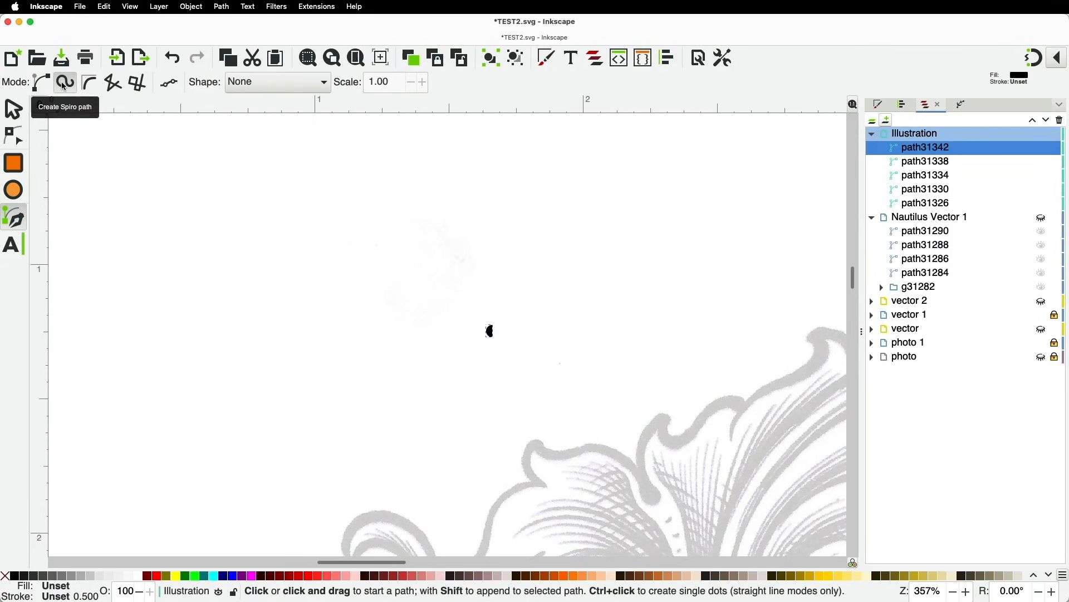
pyautogui.click(326, 87)
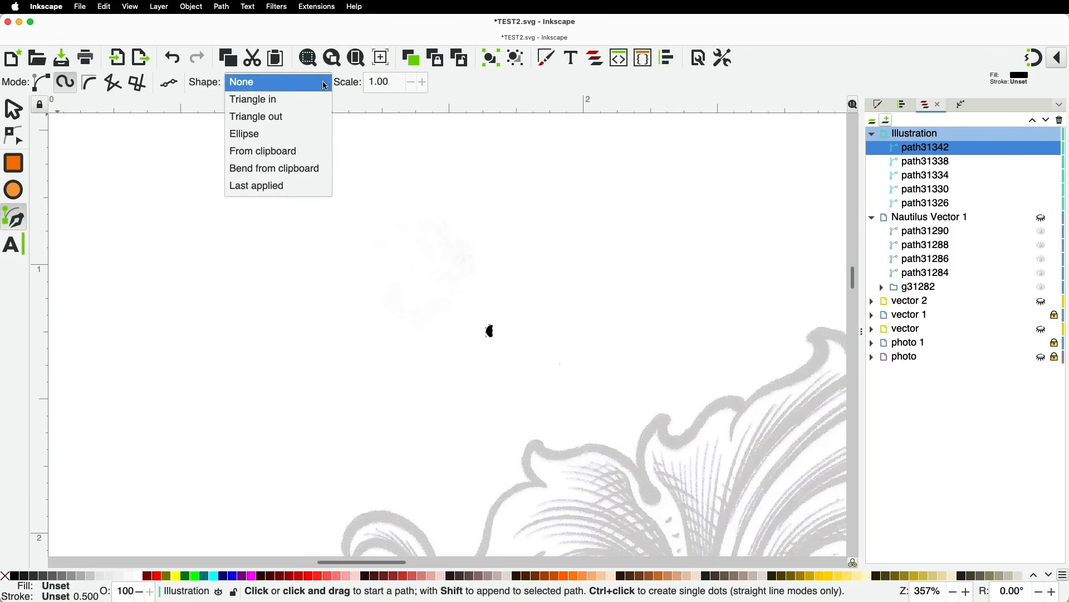
pyautogui.click(265, 156)
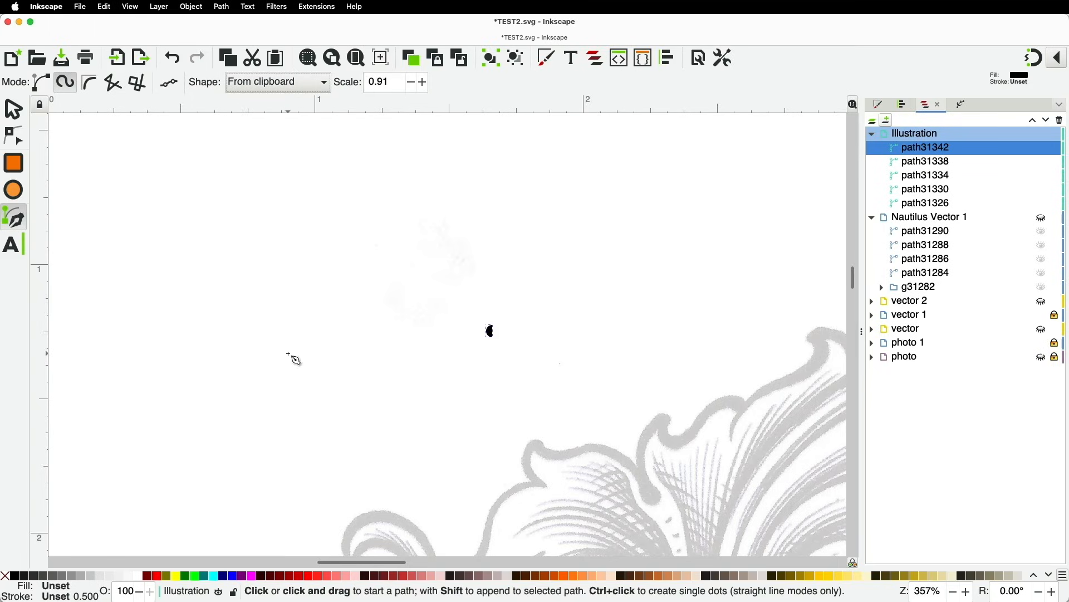
# Draw a wavy curve across the scroll, finishing it as a tapered black stroke
pyautogui.click(225, 341)
pyautogui.click(351, 277)
pyautogui.click(552, 300)
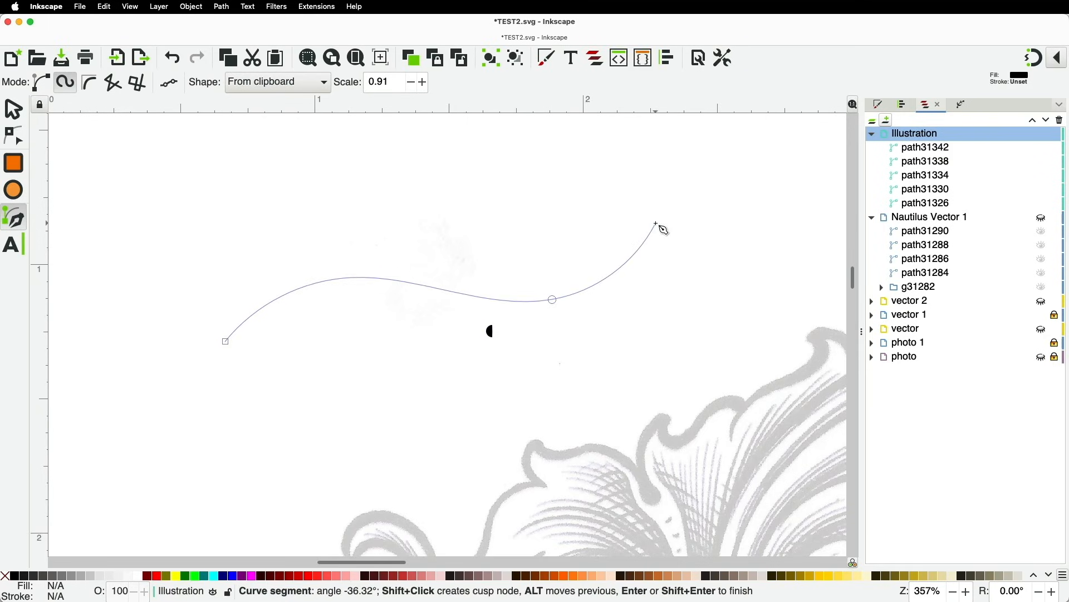
pyautogui.doubleClick(657, 224)
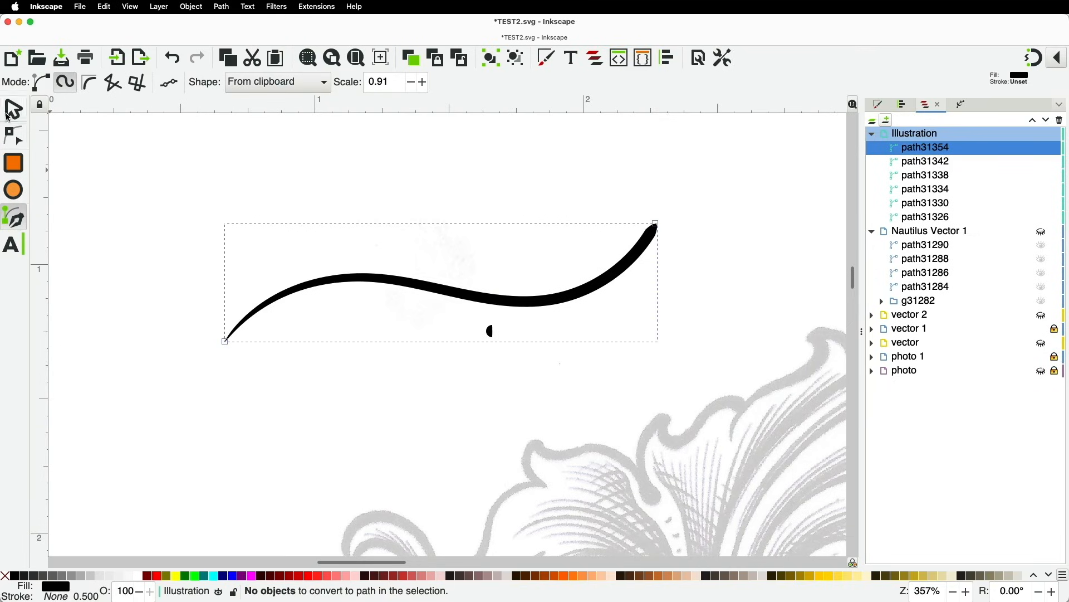
# With the Node tool, thin the new wavy stroke at its left end
pyautogui.click(14, 135)
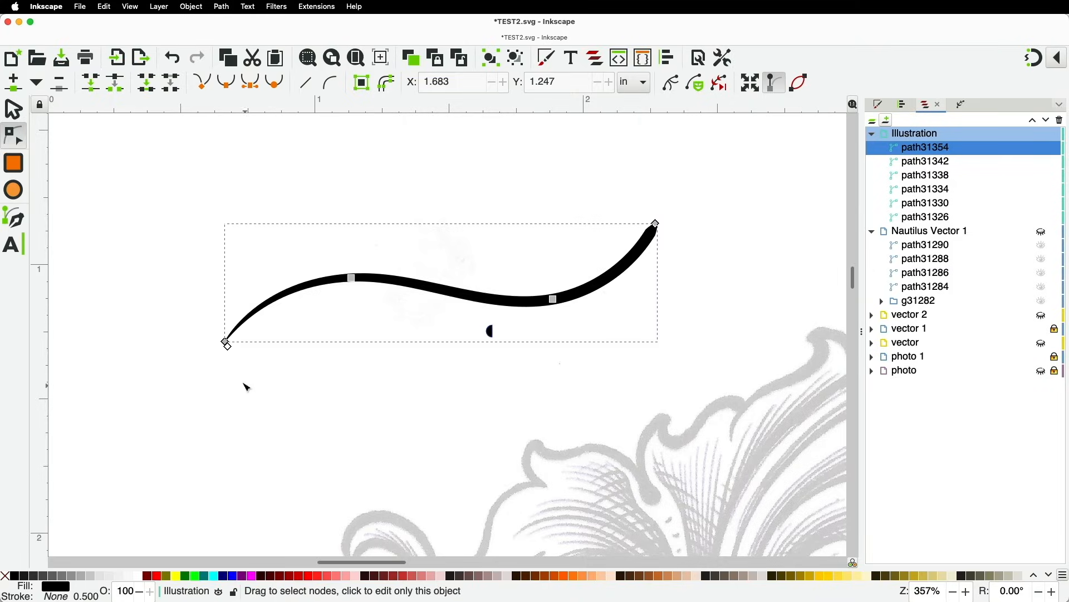
pyautogui.scroll(2, 233, 356)
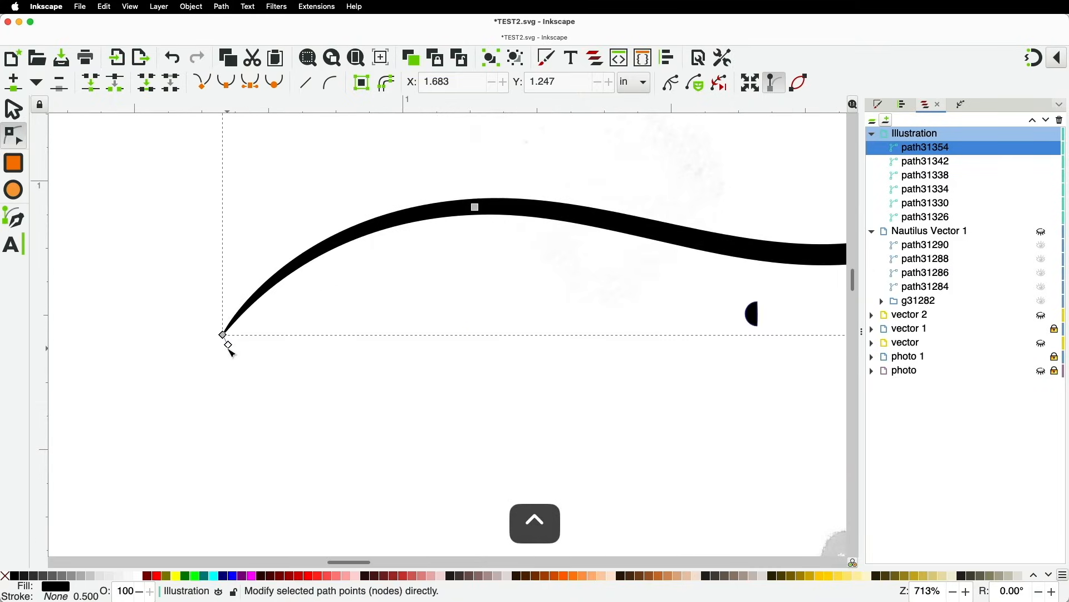
pyautogui.moveTo(228, 345); pyautogui.dragTo(225, 342)
# Zoom and pan down to bring the traced scroll's leaf into close view
pyautogui.scroll(-3, 339, 359)
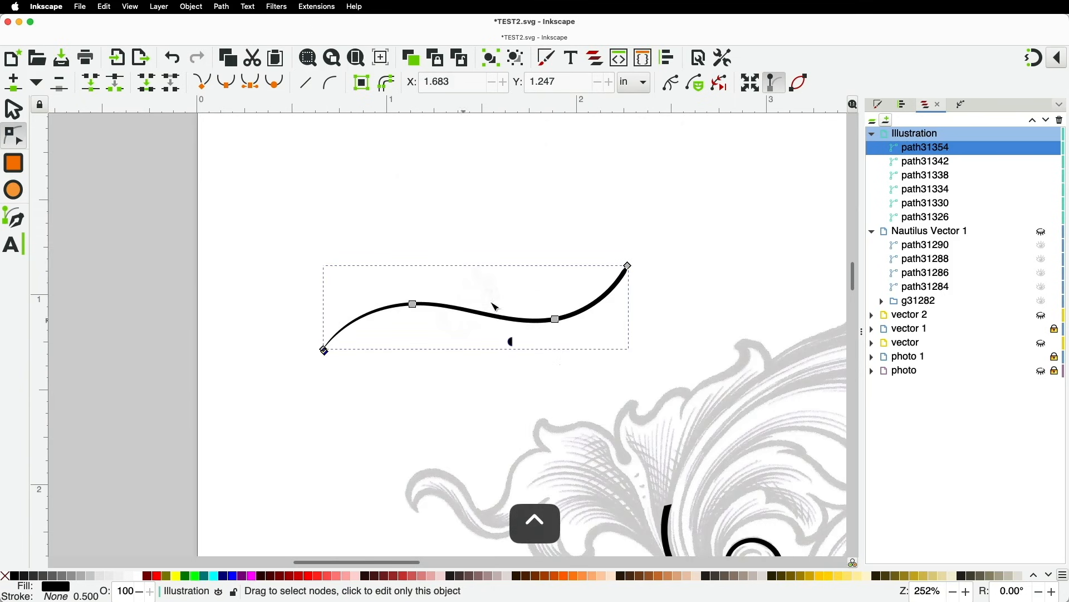
pyautogui.moveTo(552, 340); pyautogui.dragTo(320, 33)
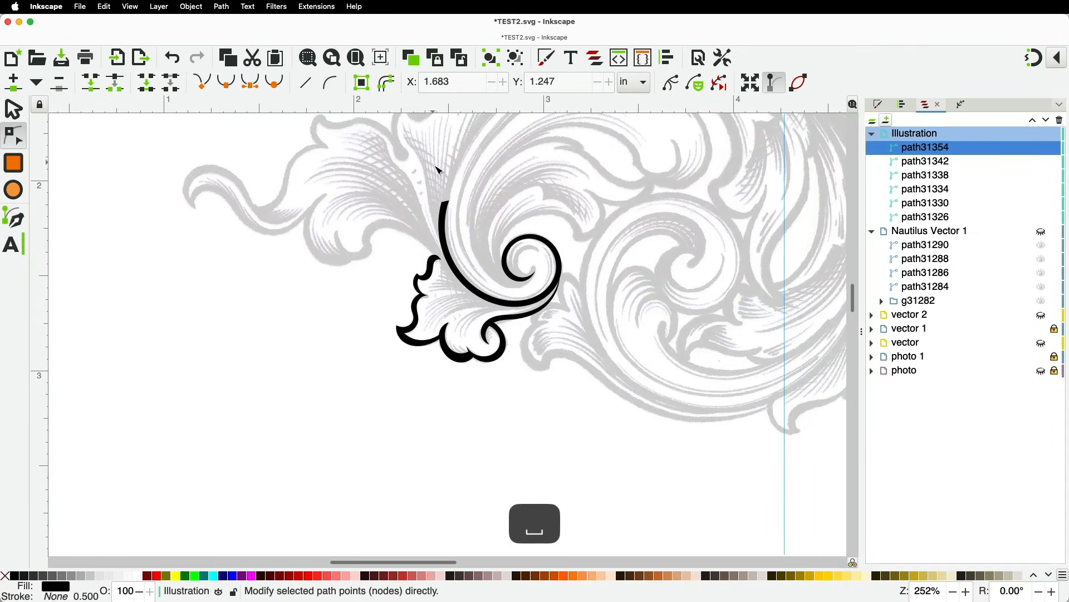
pyautogui.scroll(3, 434, 246)
pyautogui.scroll(1, 466, 344)
pyautogui.moveTo(463, 342); pyautogui.dragTo(386, 195)
# Draw the first spiro vein curve inside the leaf and thin its lower-left end
pyautogui.click(14, 217)
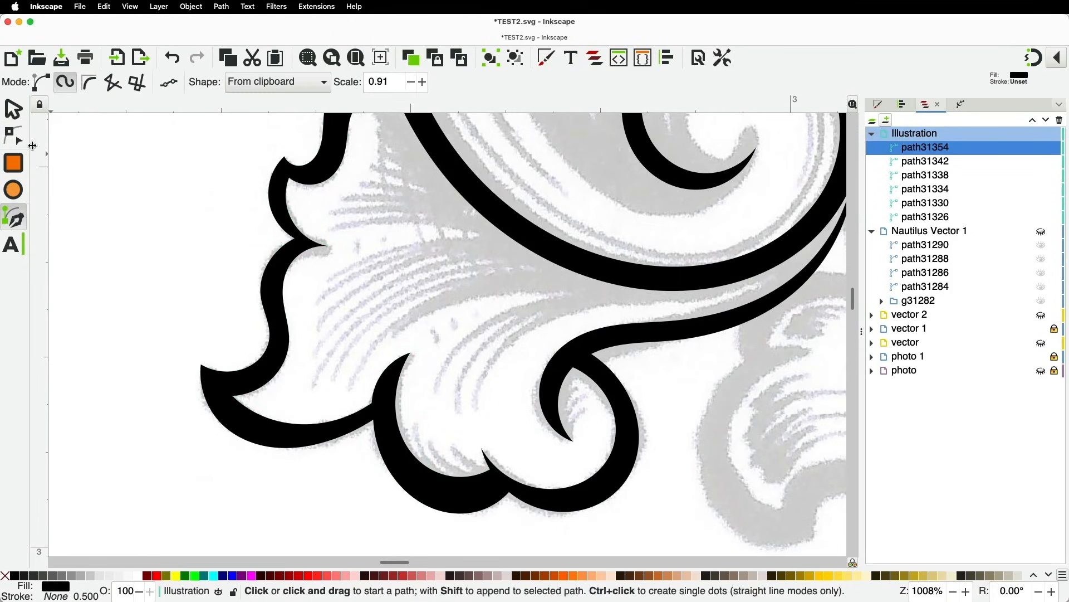
pyautogui.click(356, 382)
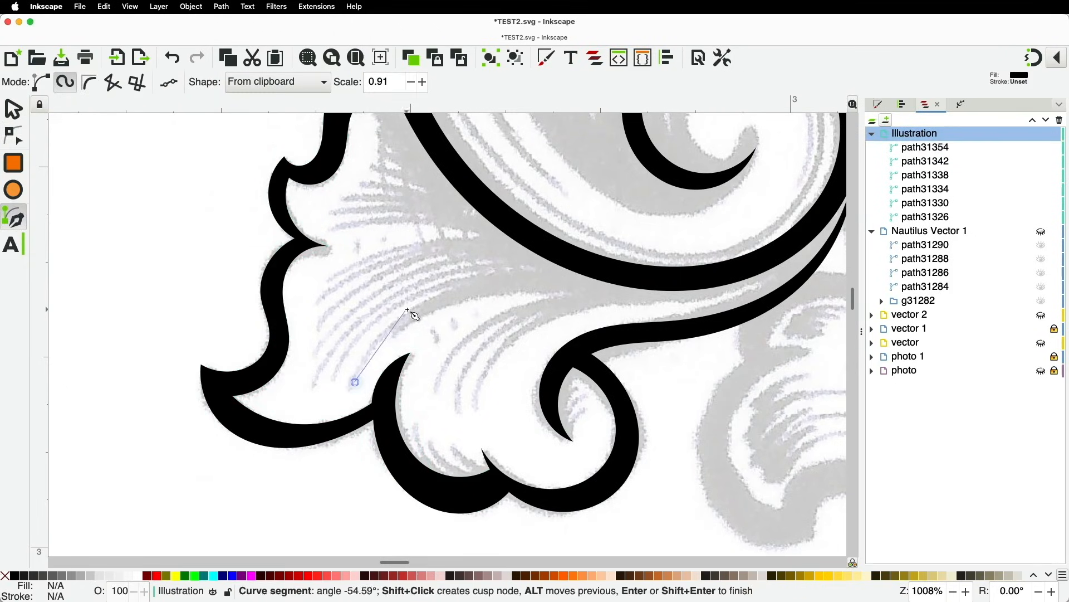
pyautogui.click(620, 274)
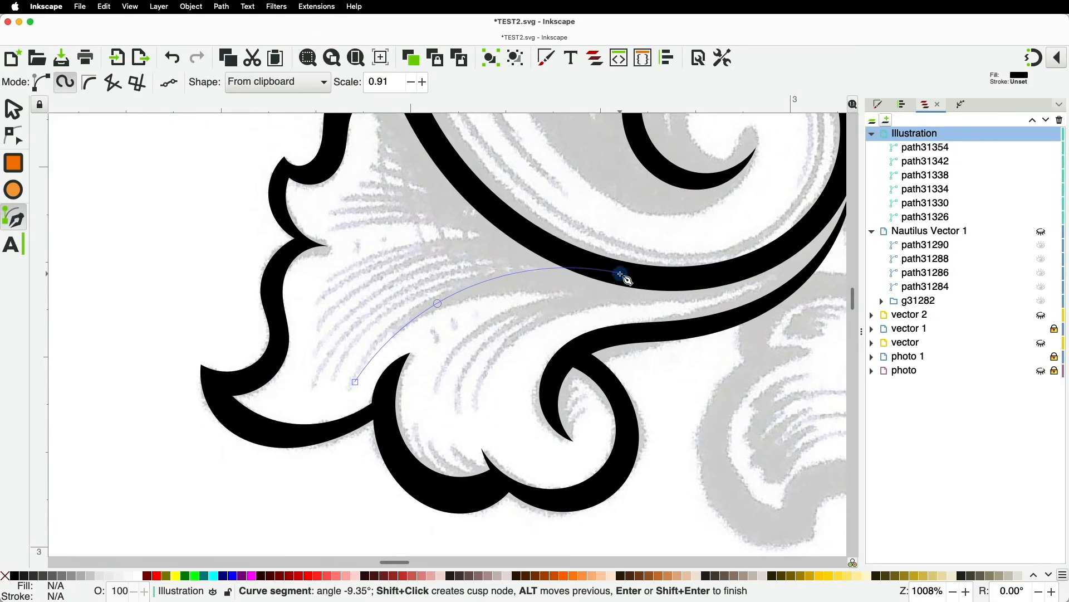
pyautogui.press('Return')
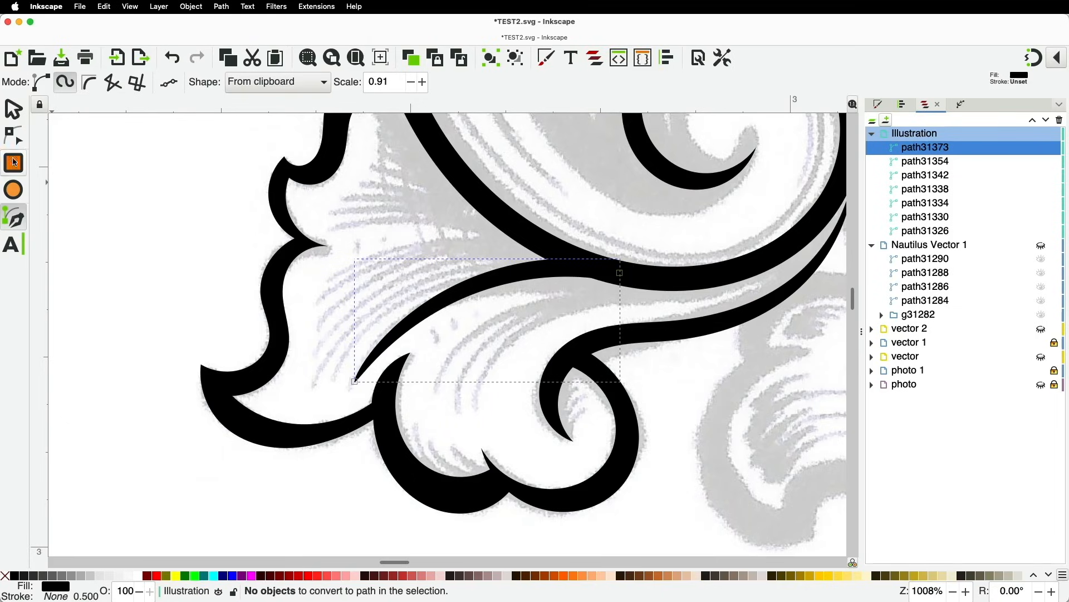
pyautogui.click(18, 137)
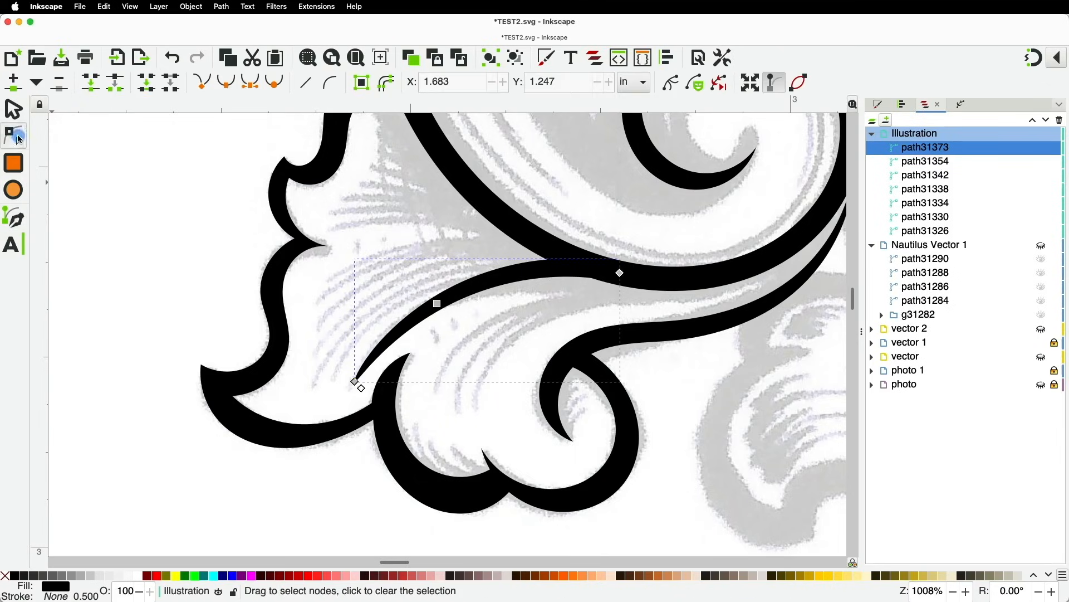
pyautogui.moveTo(361, 388); pyautogui.dragTo(359, 385)
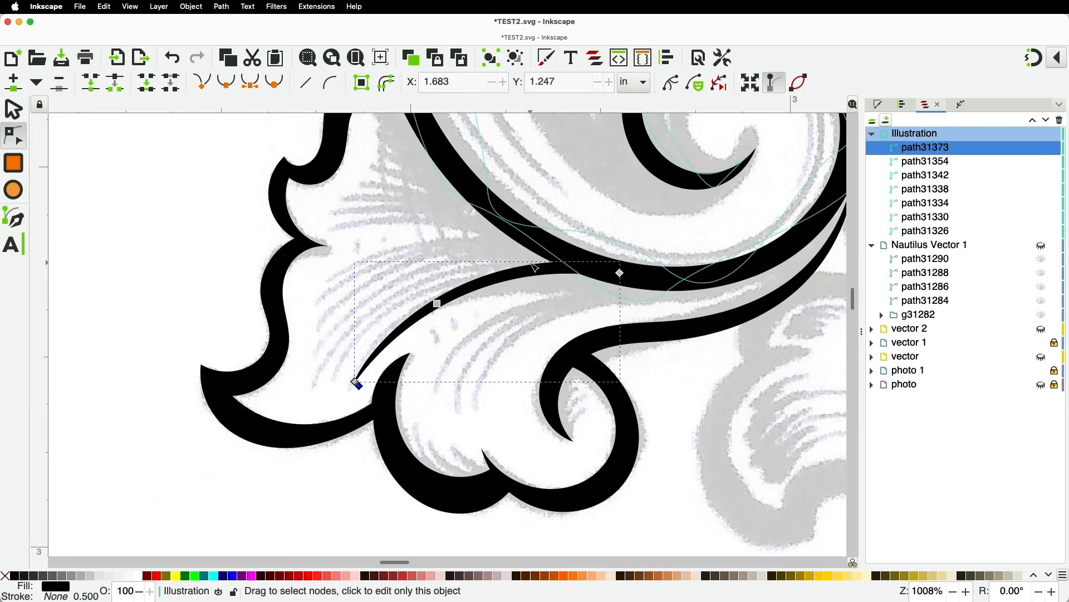
# Draw two more tapered vein strokes across the leaf, redoing the cancelled third one
pyautogui.click(14, 217)
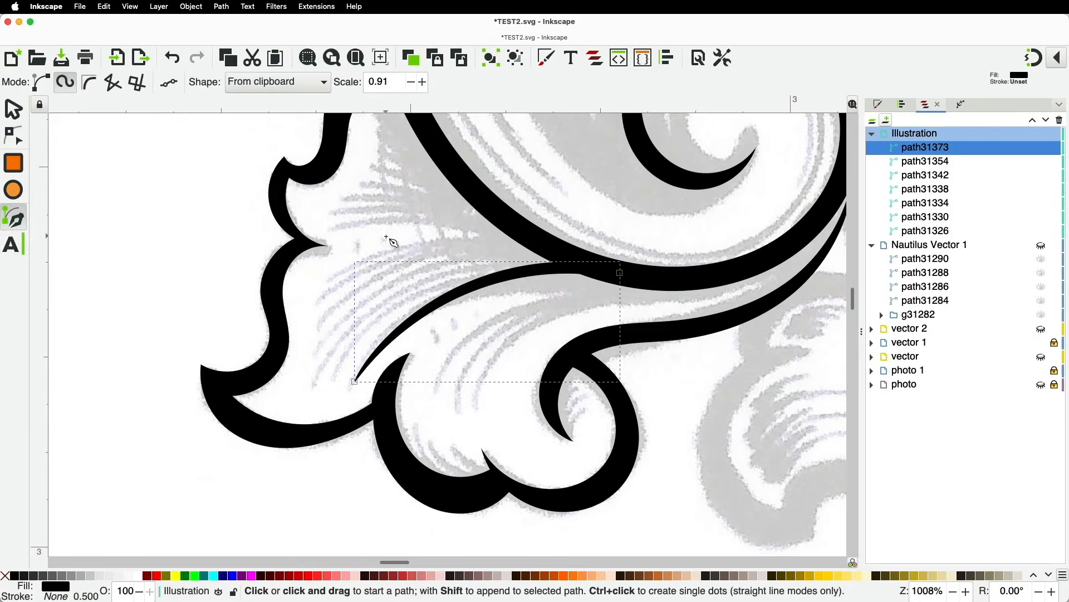
pyautogui.click(342, 364)
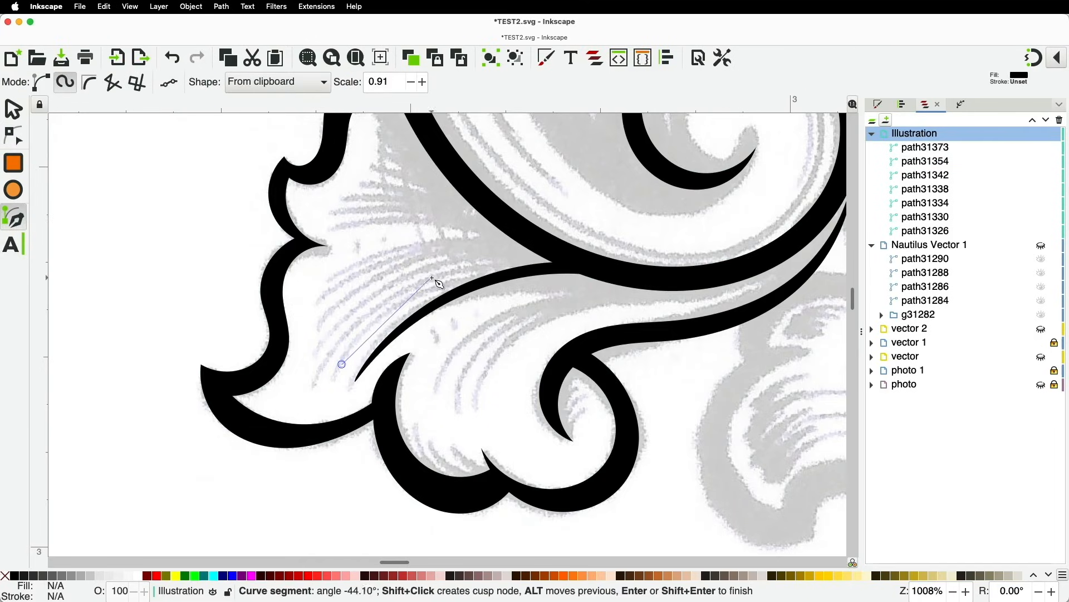
pyautogui.doubleClick(567, 258)
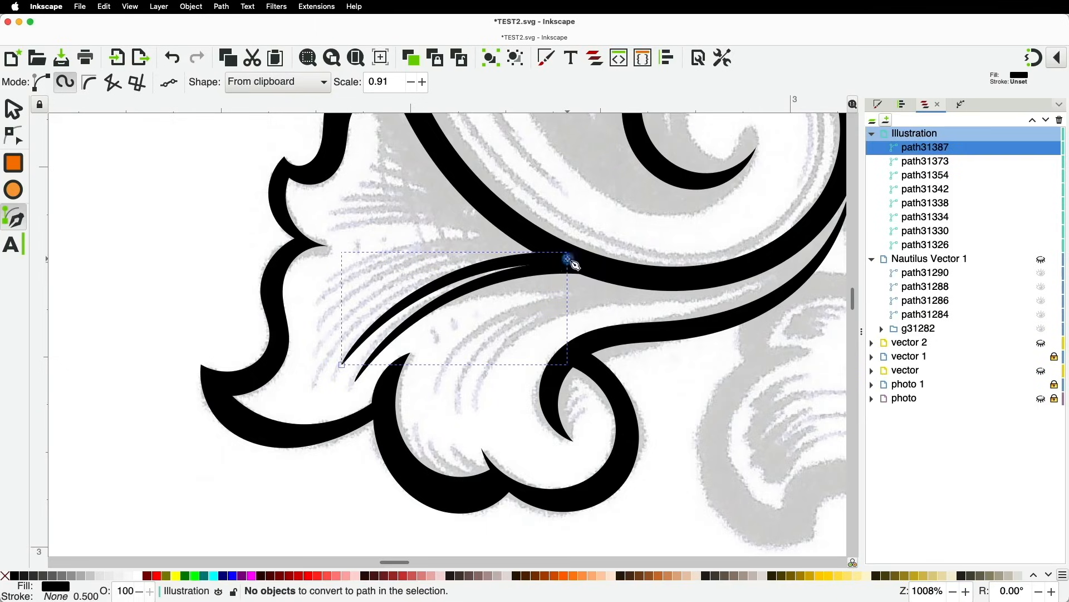
pyautogui.click(319, 370)
pyautogui.click(401, 289)
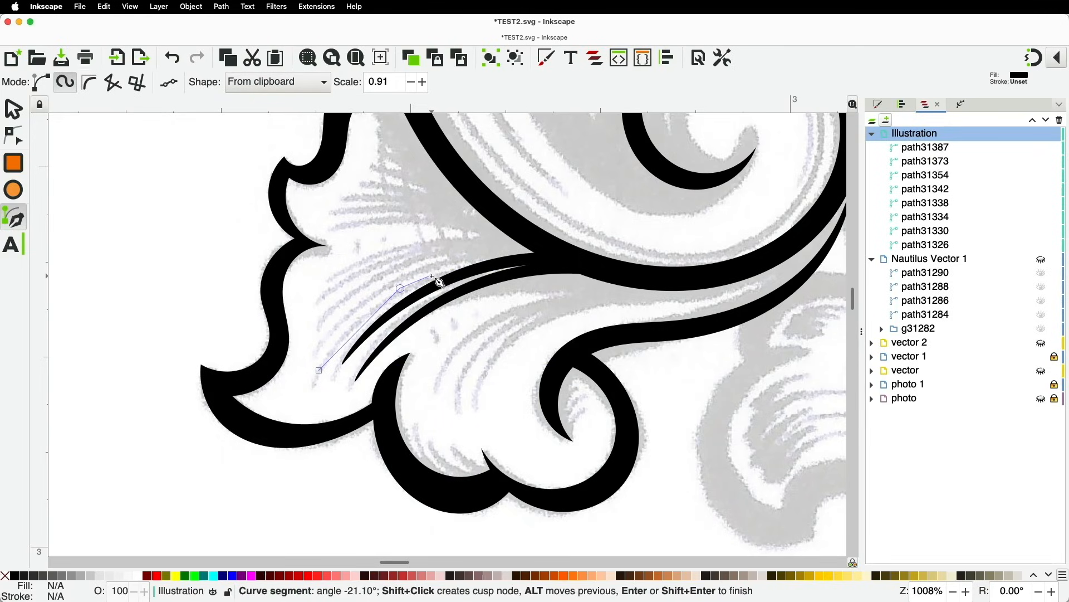
pyautogui.press('Escape')
pyautogui.click(317, 372)
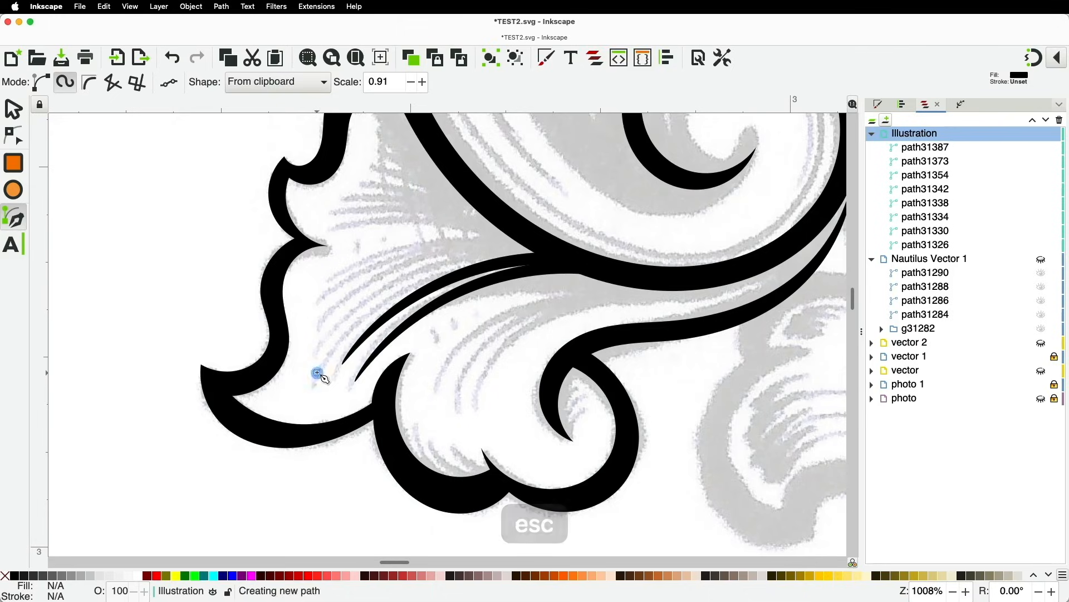
pyautogui.click(382, 299)
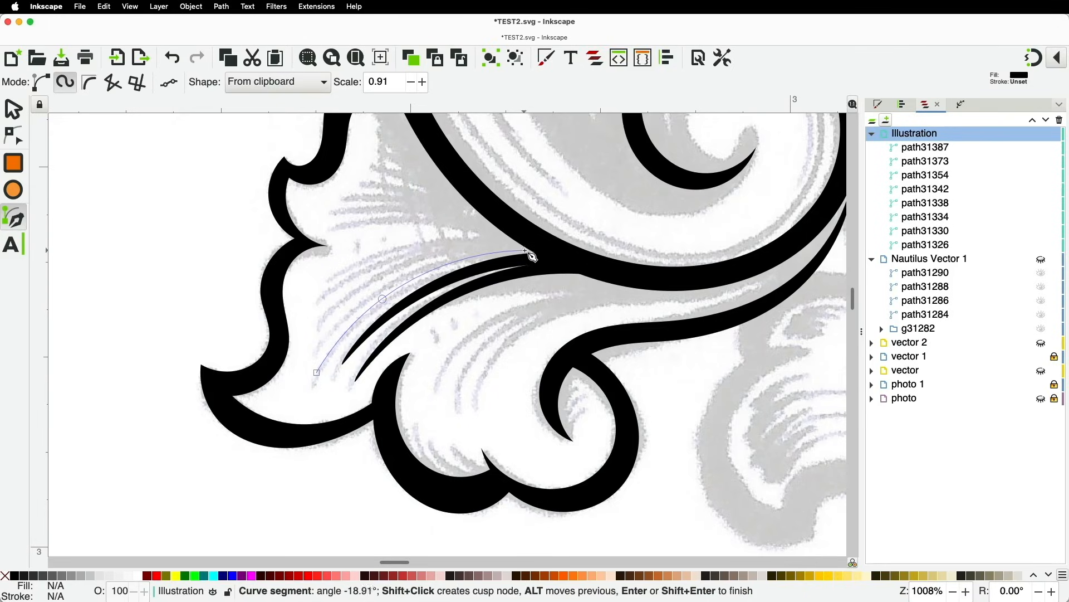
pyautogui.doubleClick(548, 252)
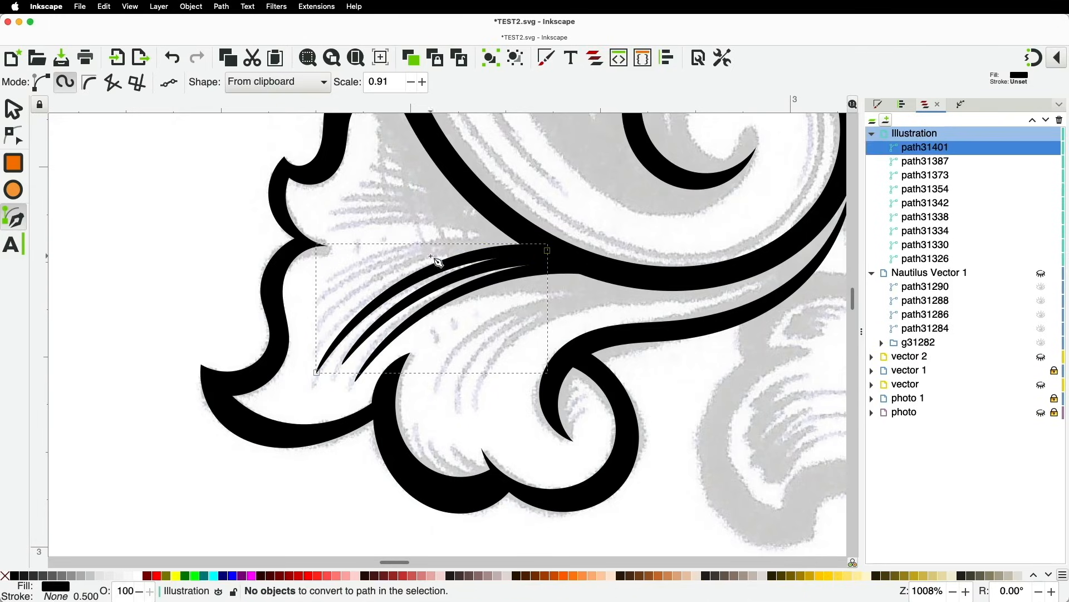
# Add two further vein strokes higher in the leaf, near the top
pyautogui.click(322, 323)
pyautogui.click(396, 271)
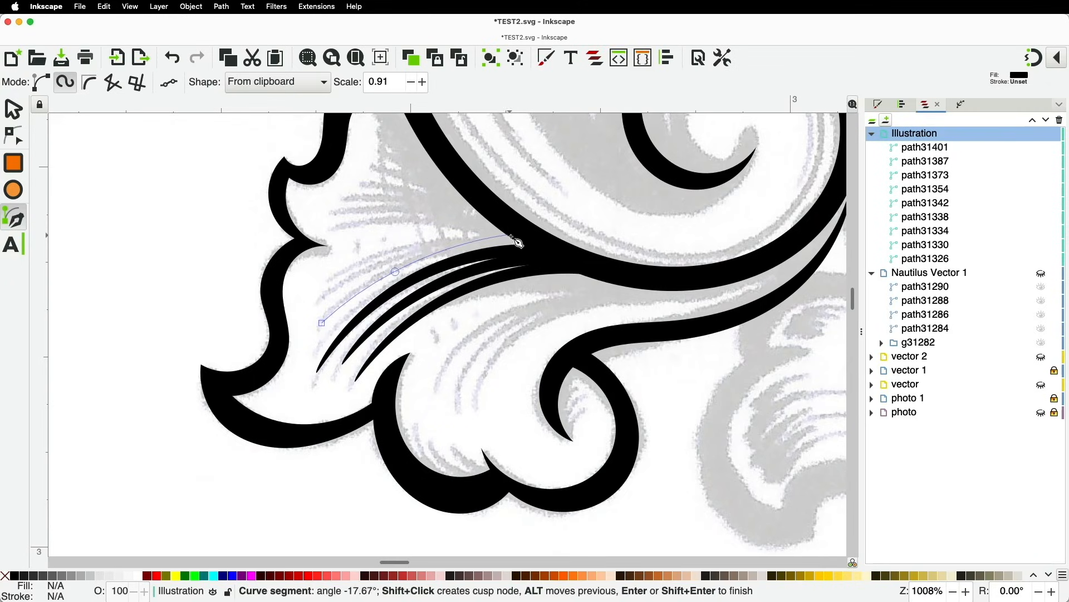
pyautogui.doubleClick(533, 245)
pyautogui.click(347, 275)
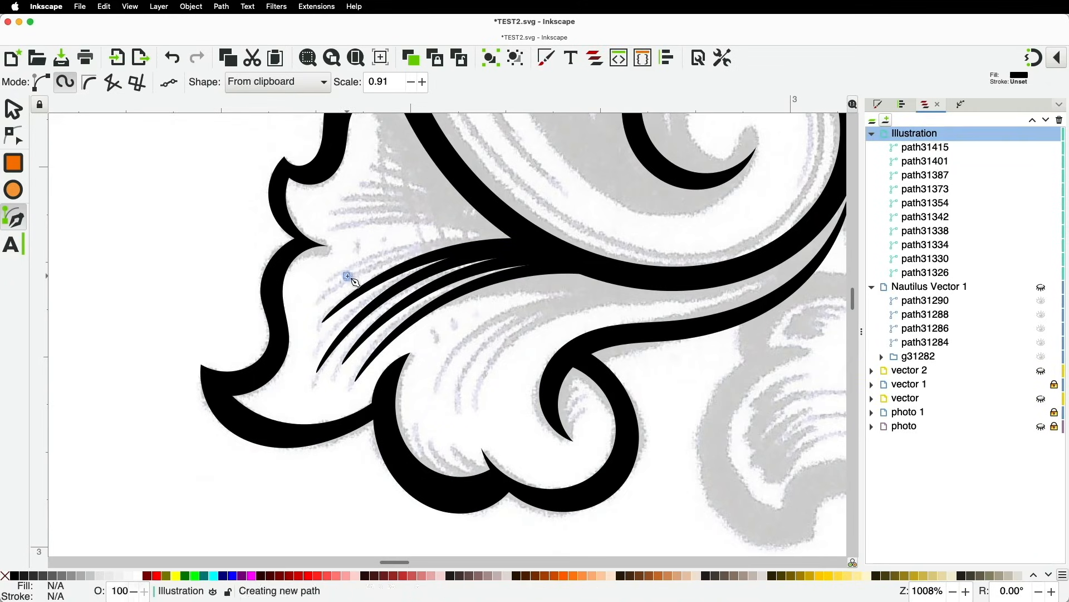
pyautogui.doubleClick(524, 242)
pyautogui.keyDown('ctrl'); pyautogui.scroll(-4, 530, 245); pyautogui.keyUp('ctrl')
pyautogui.keyDown('ctrl'); pyautogui.scroll(3, 520, 246); pyautogui.keyUp('ctrl')
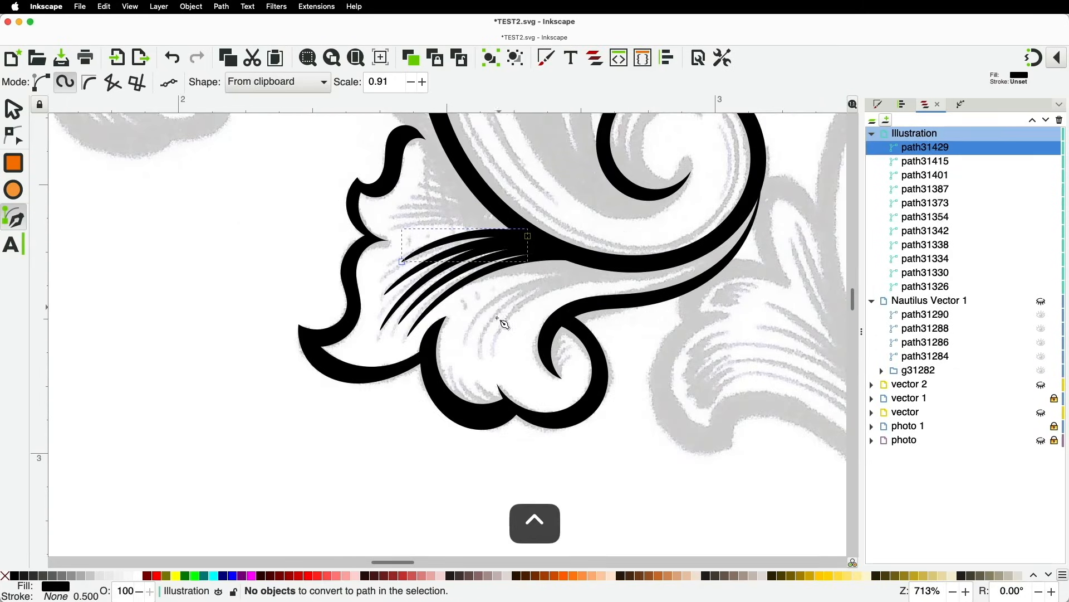
# Draw new tapered vein strokes in the lower leaf lobe with the Spiro pen
pyautogui.click(464, 343)
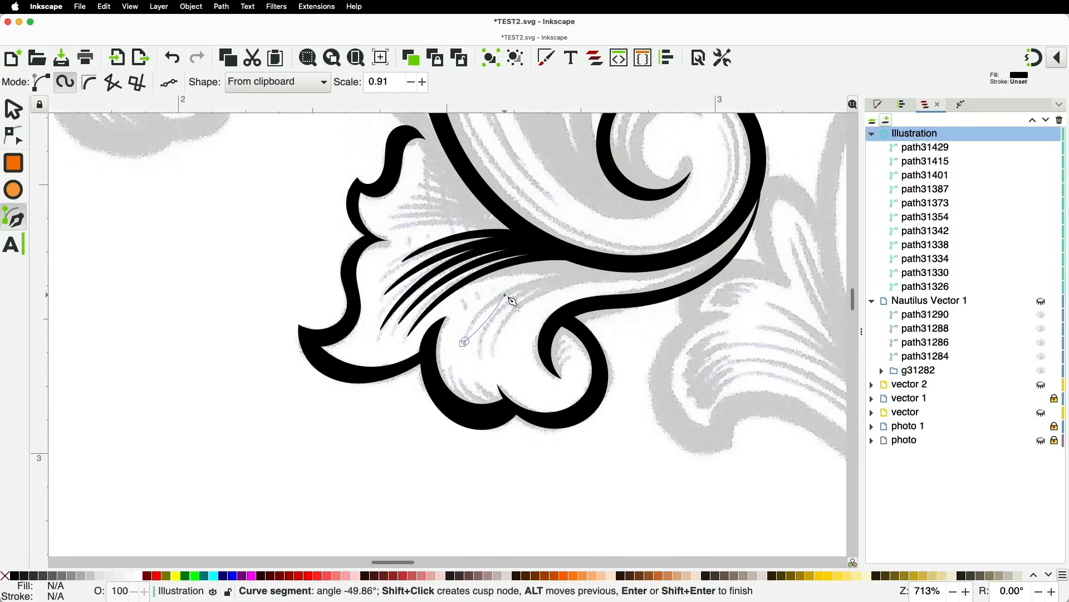
pyautogui.click(505, 294)
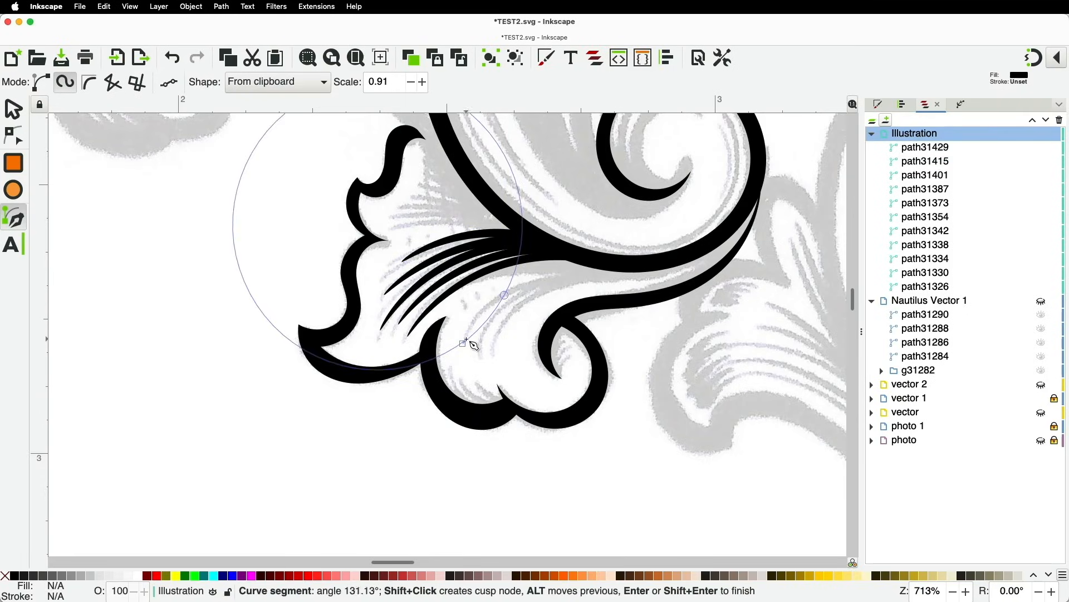
pyautogui.press('super+z')
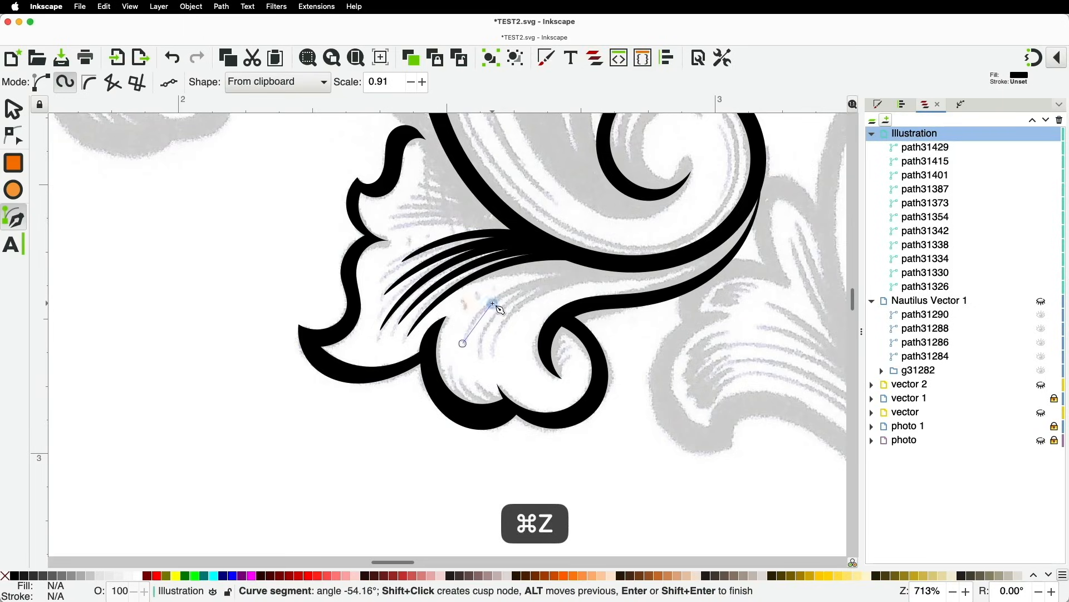
pyautogui.doubleClick(599, 262)
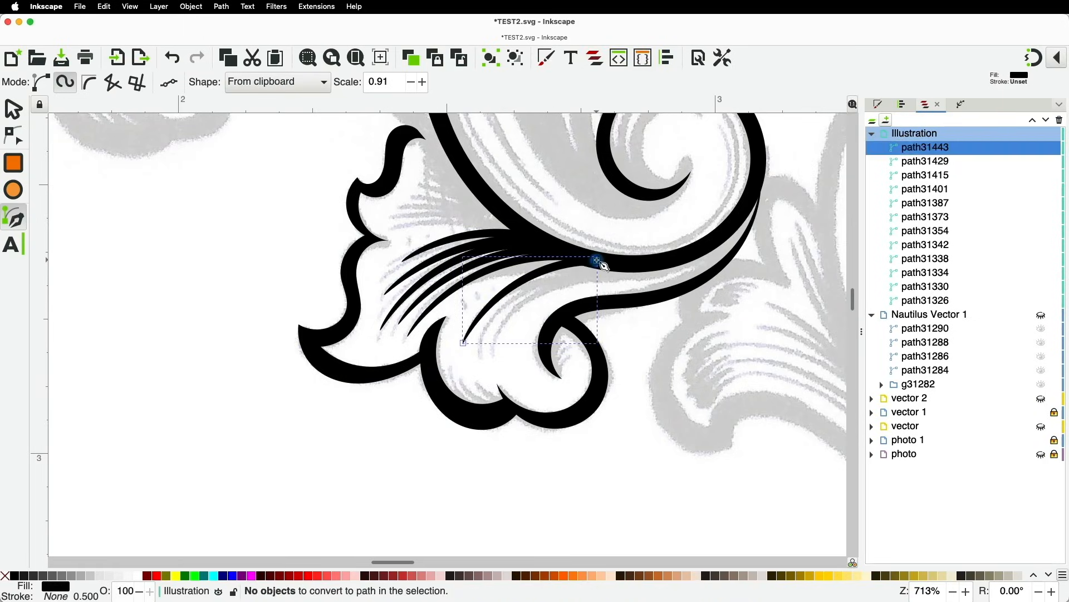
pyautogui.click(483, 350)
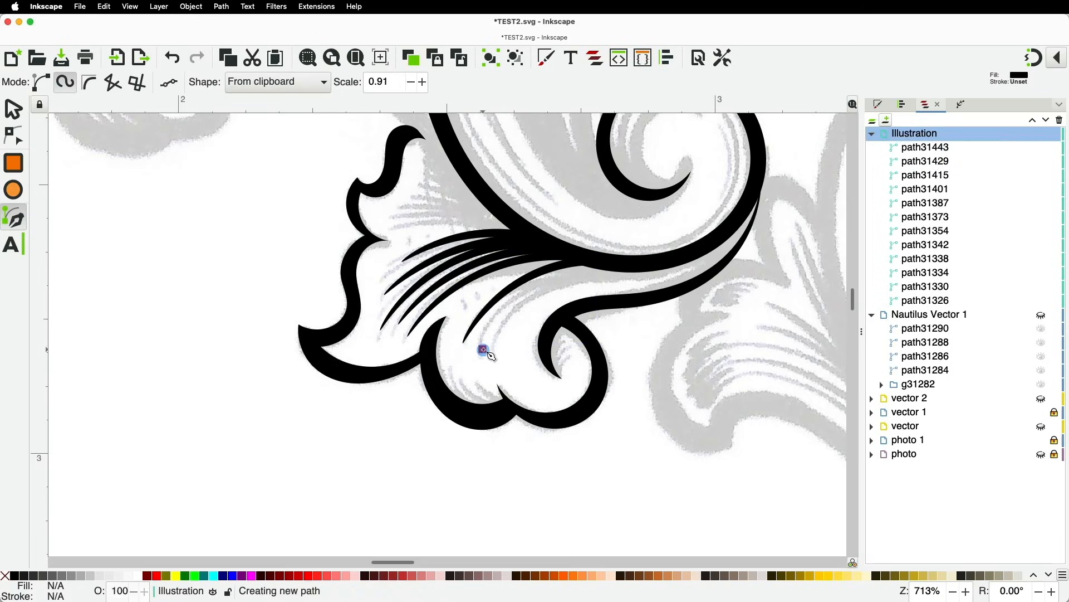
pyautogui.doubleClick(598, 260)
pyautogui.click(502, 337)
pyautogui.click(535, 296)
pyautogui.doubleClick(636, 271)
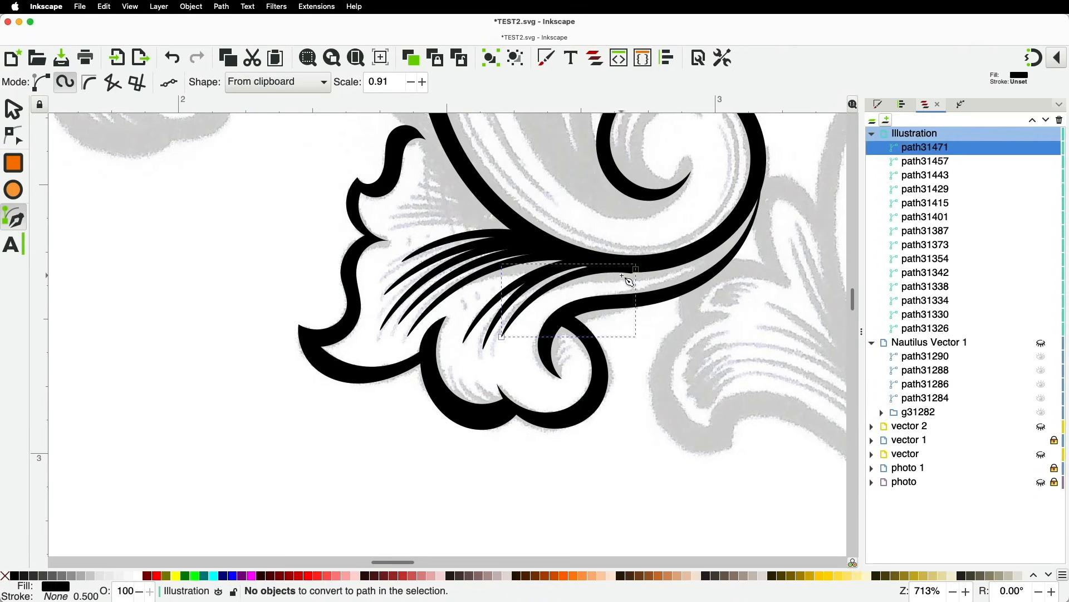
# Reshape an earlier vein stroke so its end sweeps further along the scroll
pyautogui.click(9, 143)
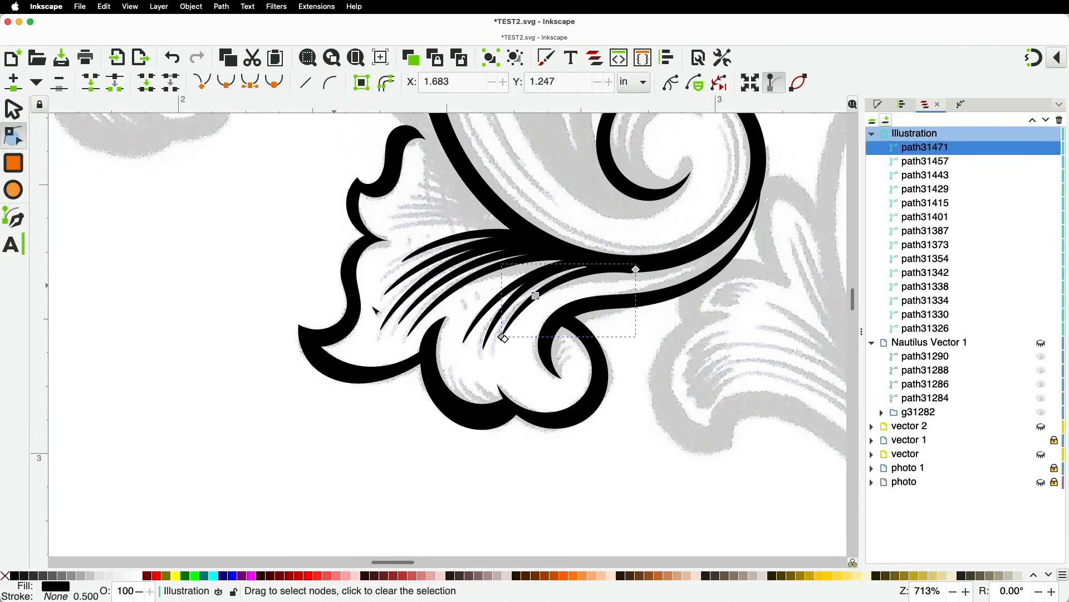
pyautogui.scroll(2, 513, 328)
pyautogui.click(540, 250)
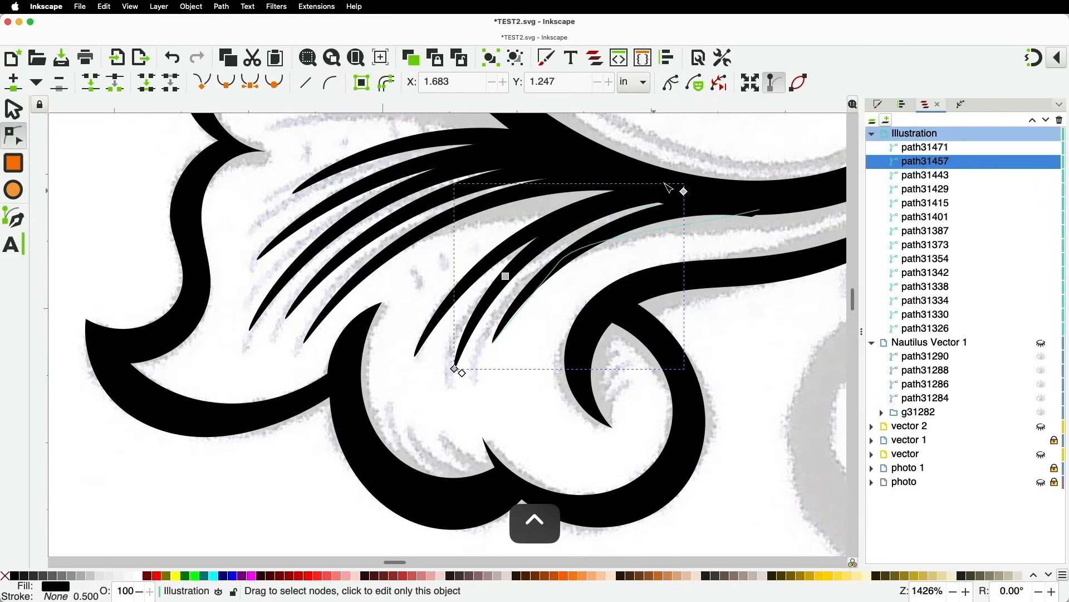
pyautogui.moveTo(685, 192); pyautogui.dragTo(710, 203)
pyautogui.moveTo(510, 274); pyautogui.dragTo(521, 268)
pyautogui.scroll(-3, 518, 273)
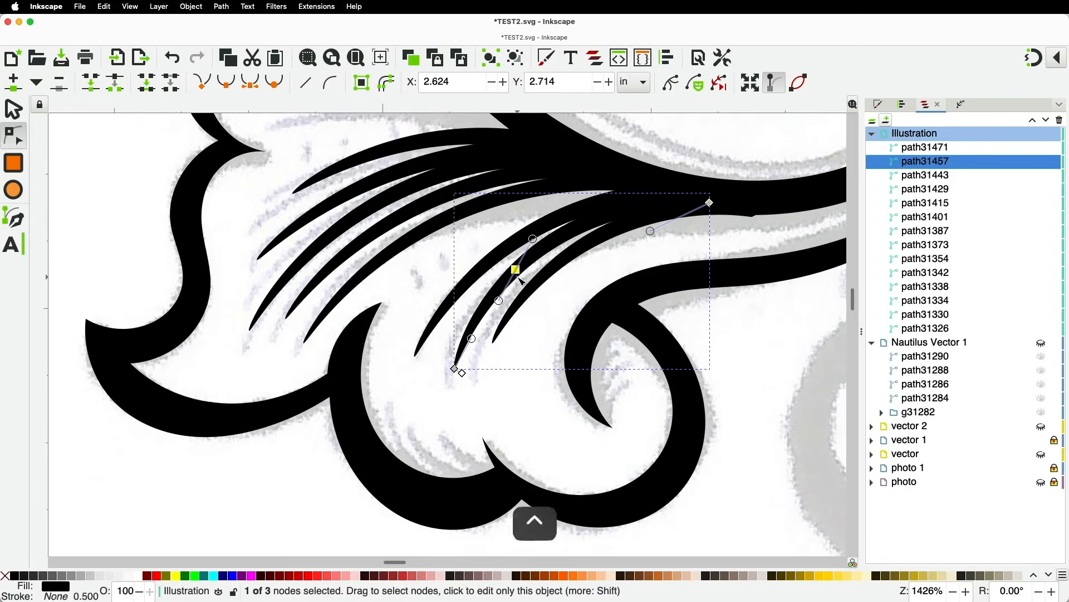
pyautogui.click(564, 490)
pyautogui.click(552, 471)
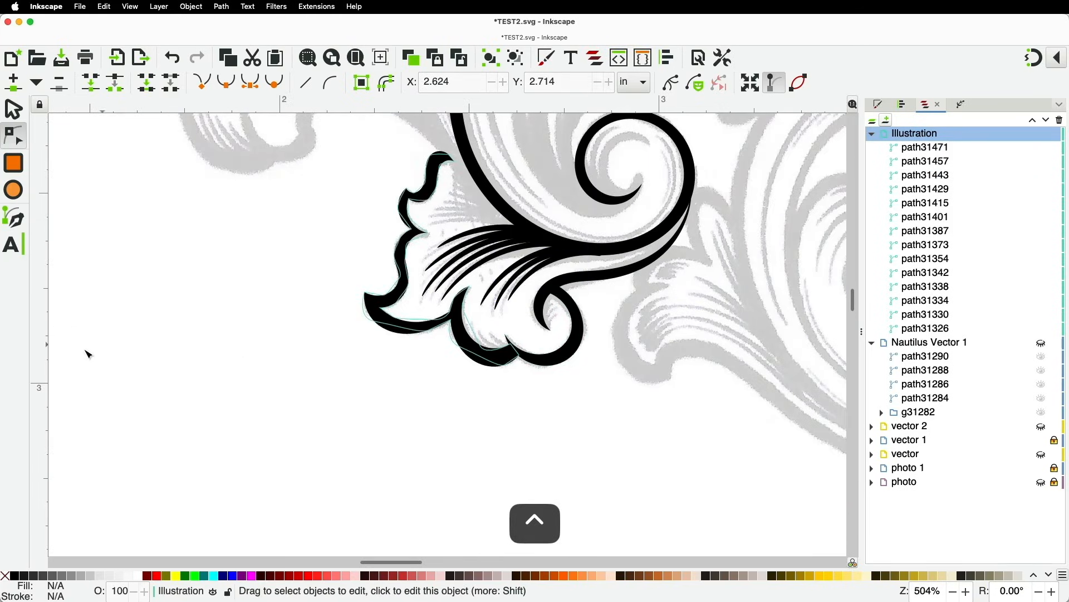
pyautogui.scroll(-4, 329, 239)
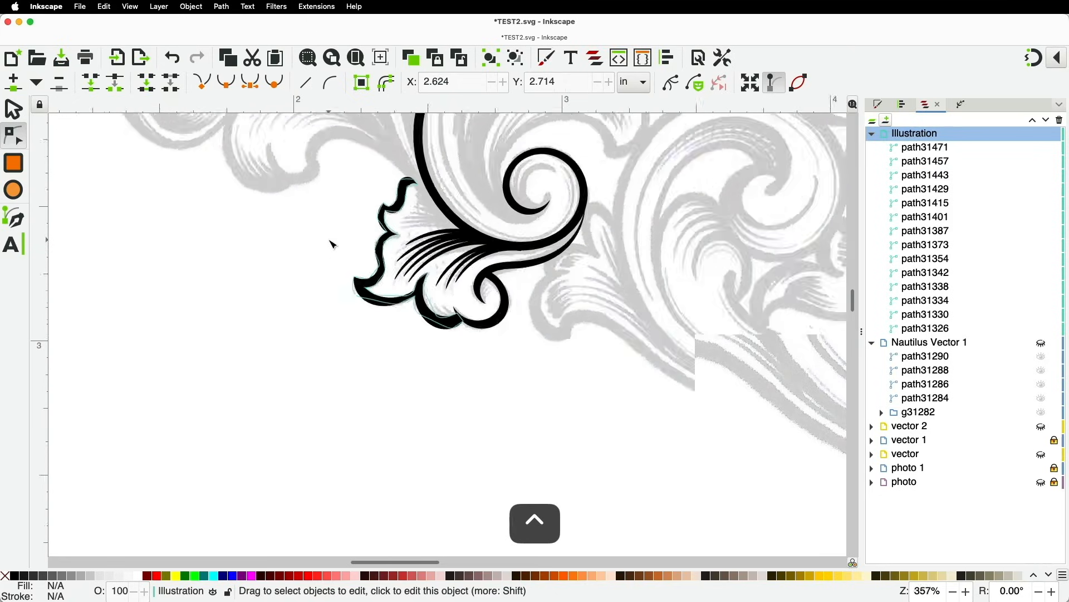
# Select the twelve flourish pieces, remove their fill and give them a black stroke
pyautogui.click(12, 110)
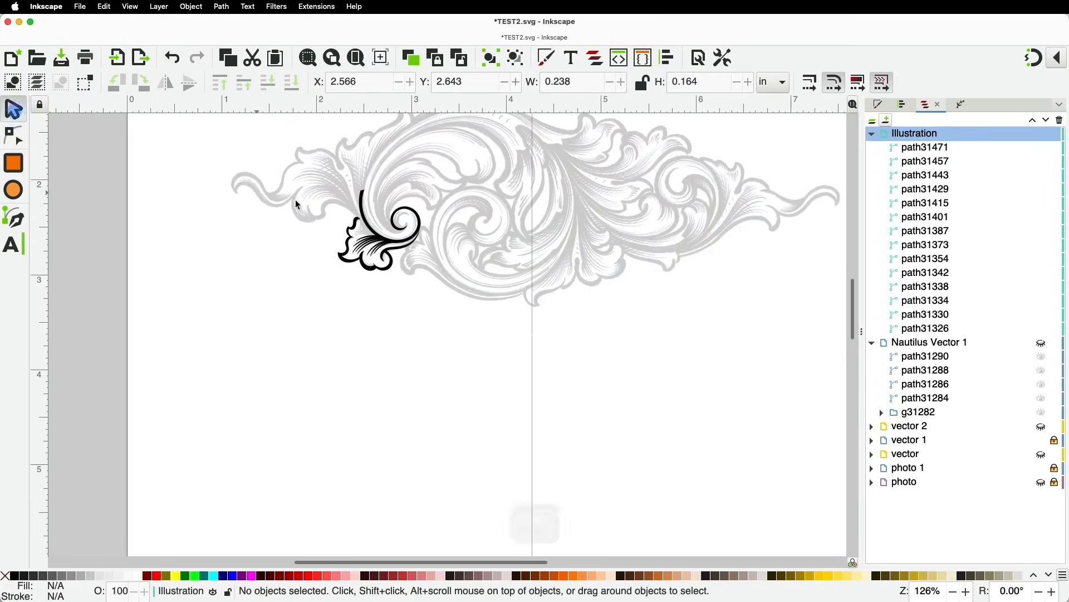
pyautogui.moveTo(301, 157); pyautogui.dragTo(460, 321)
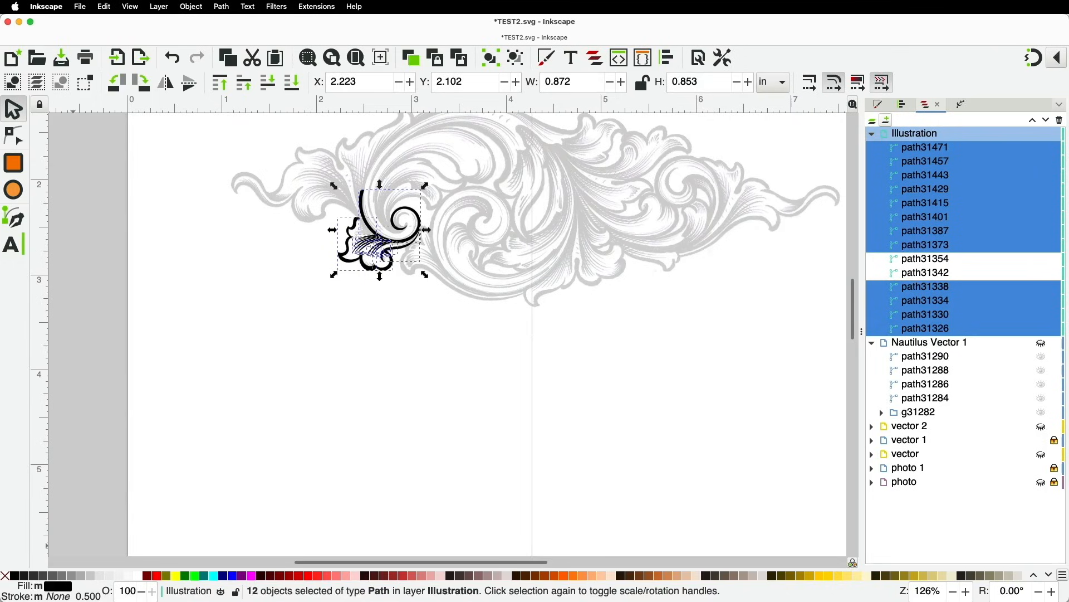
pyautogui.click(5, 575)
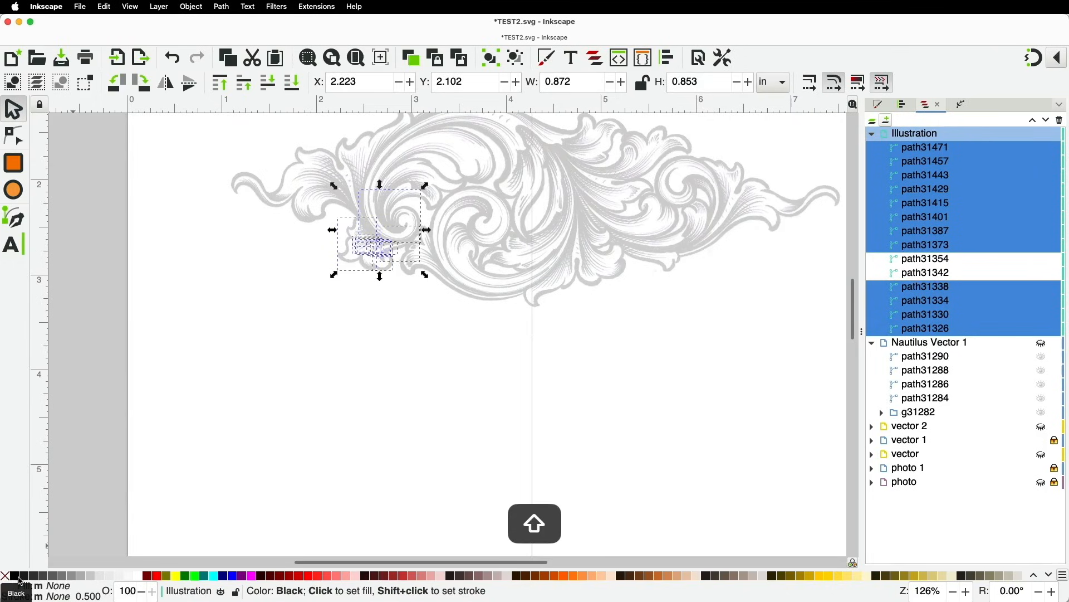
pyautogui.keyDown('shift'); pyautogui.click(19, 580); pyautogui.keyUp('shift')
pyautogui.scroll(4, 344, 326)
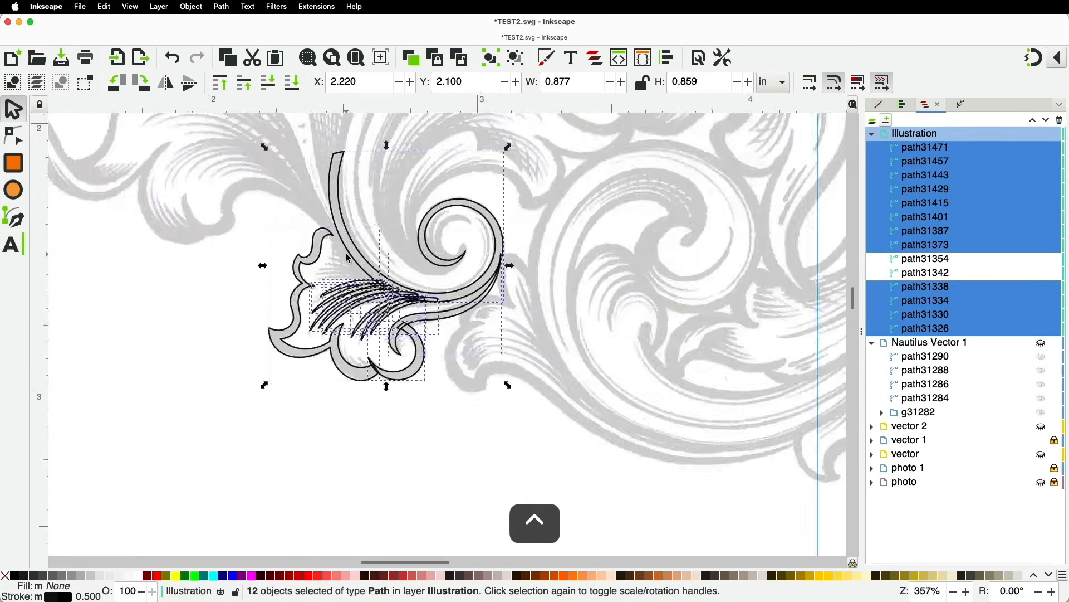
pyautogui.scroll(2, 343, 326)
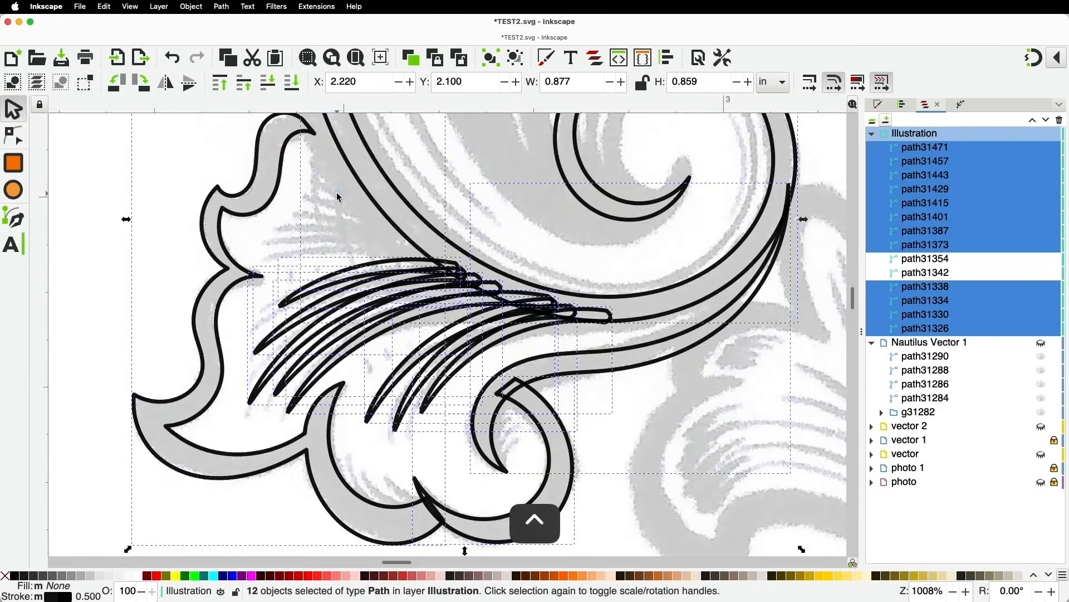
pyautogui.press('Escape')
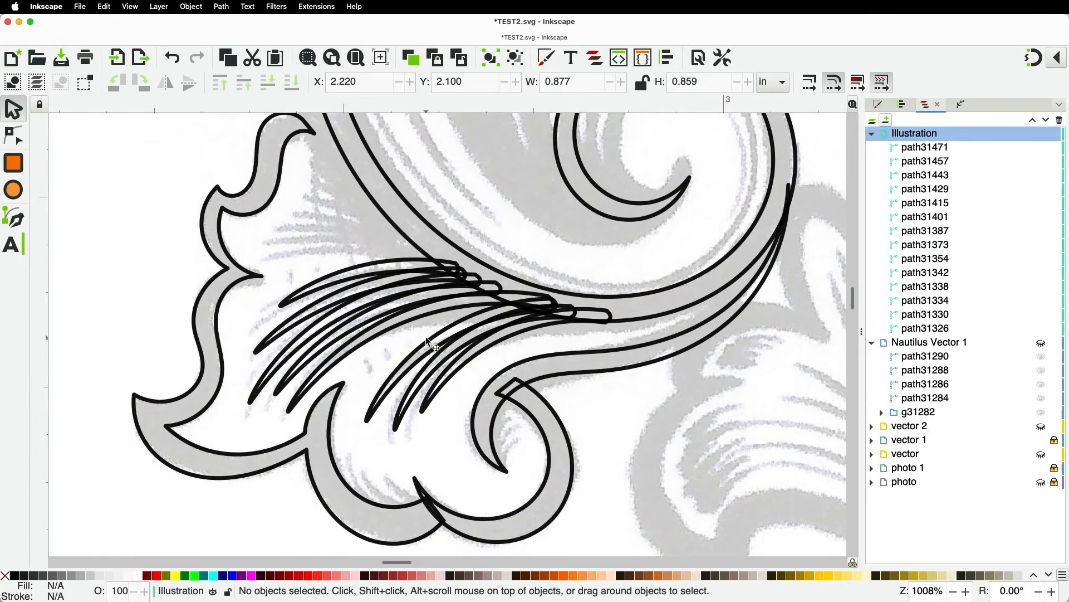
pyautogui.scroll(-1, 426, 338)
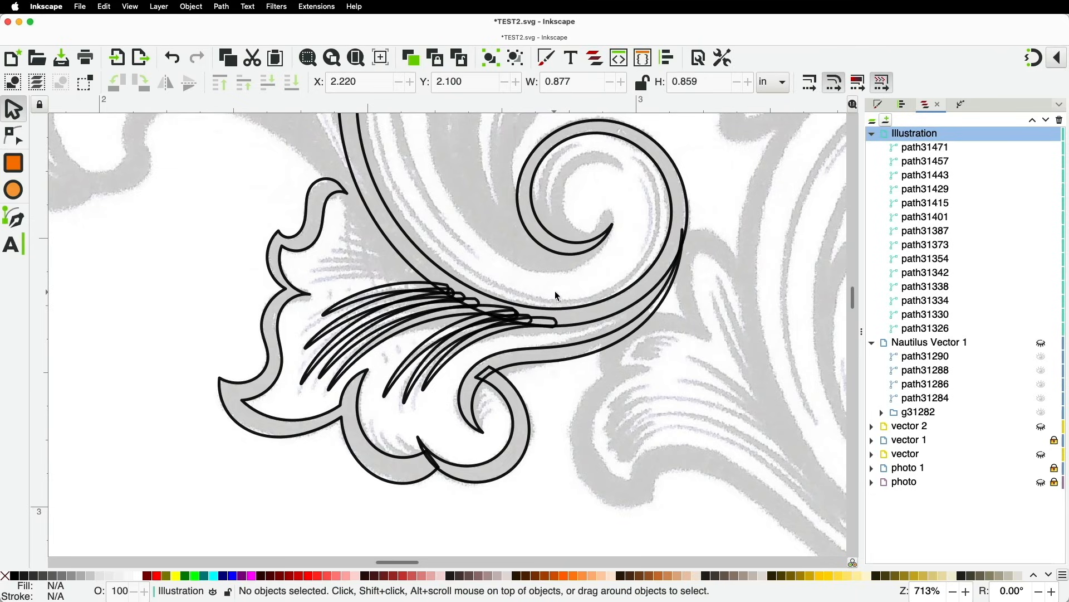
pyautogui.scroll(-2, 505, 344)
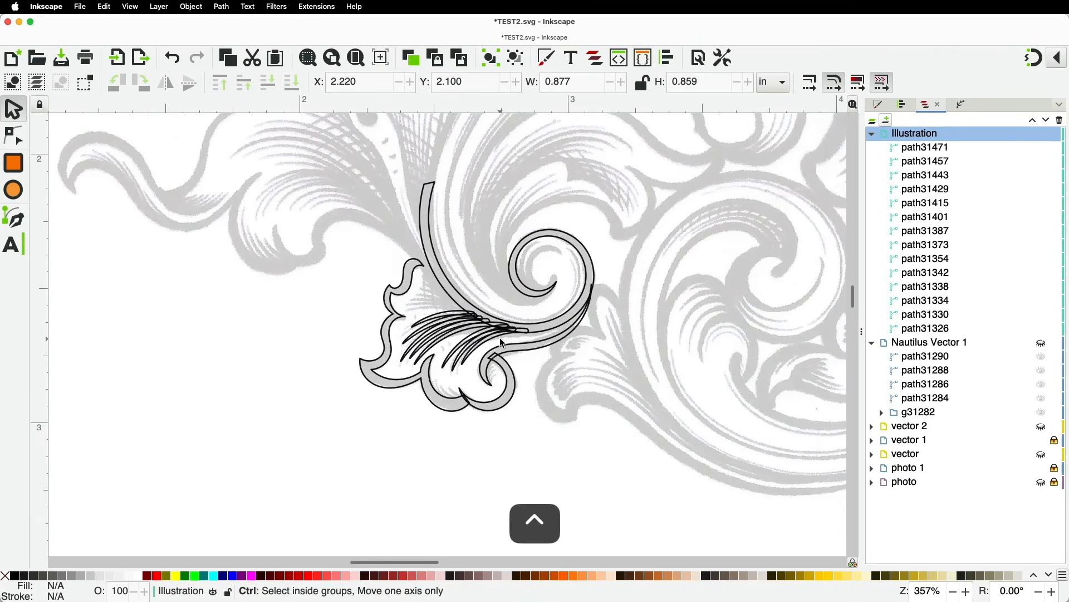
pyautogui.scroll(-1, 505, 344)
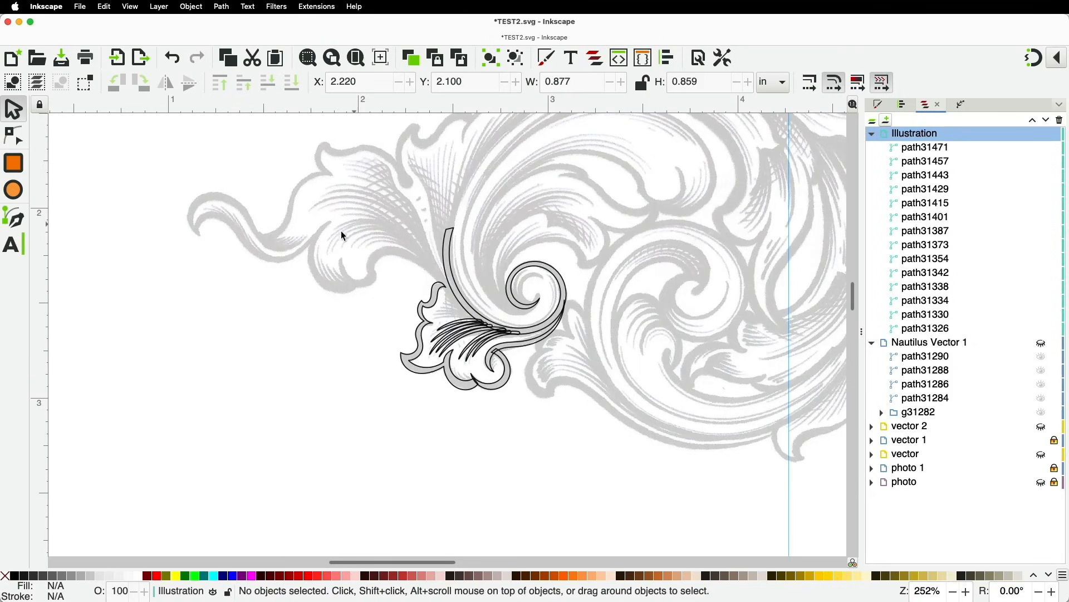
# Select all twelve outlined flourish pieces and combine them with Path > Union
pyautogui.moveTo(346, 224); pyautogui.dragTo(630, 420)
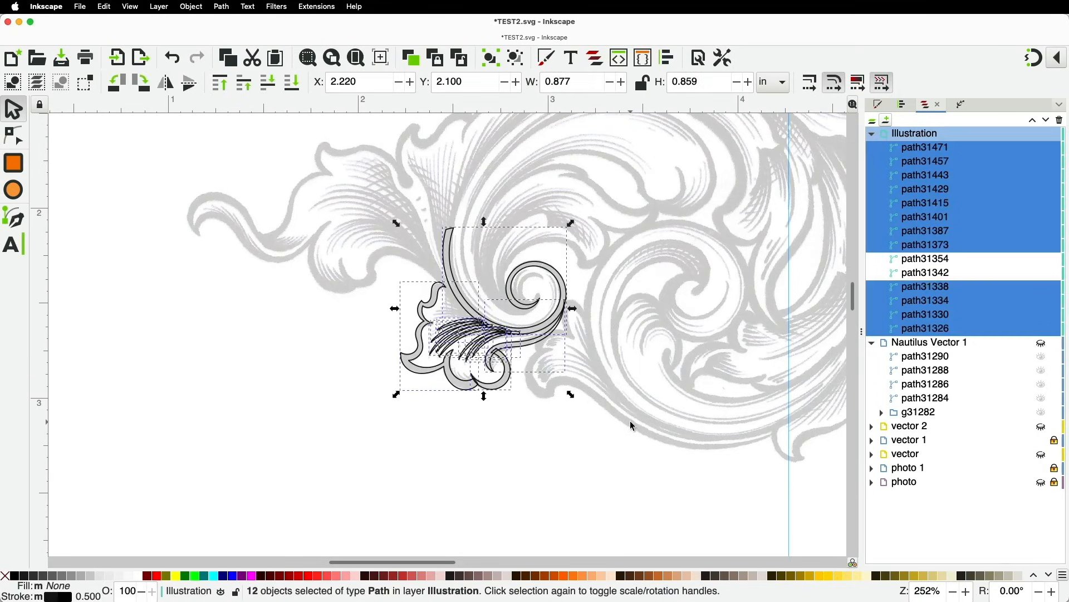
pyautogui.click(222, 8)
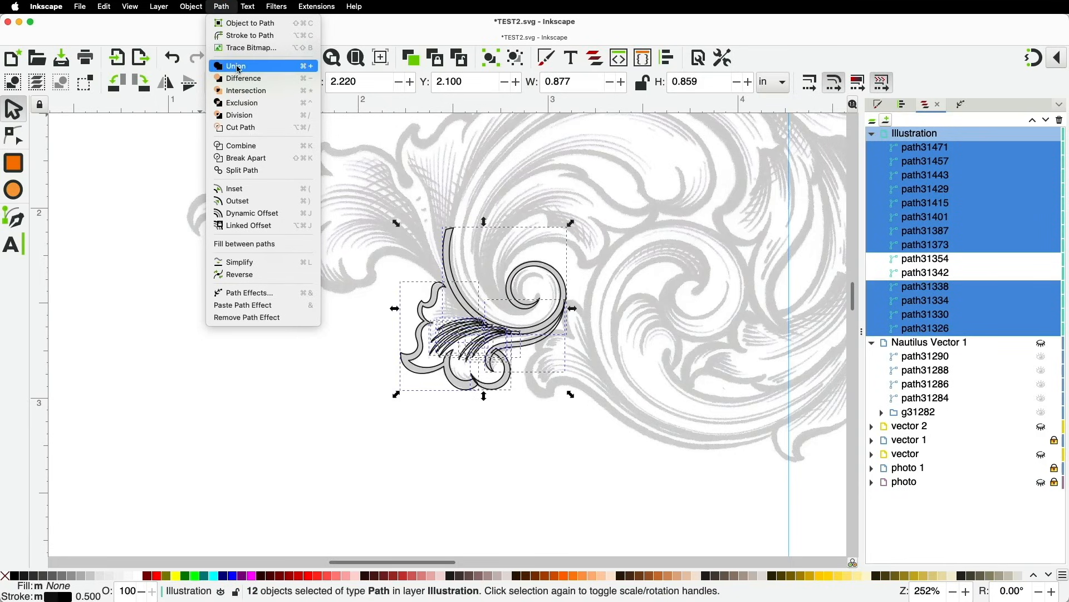
pyautogui.press('ctrl')
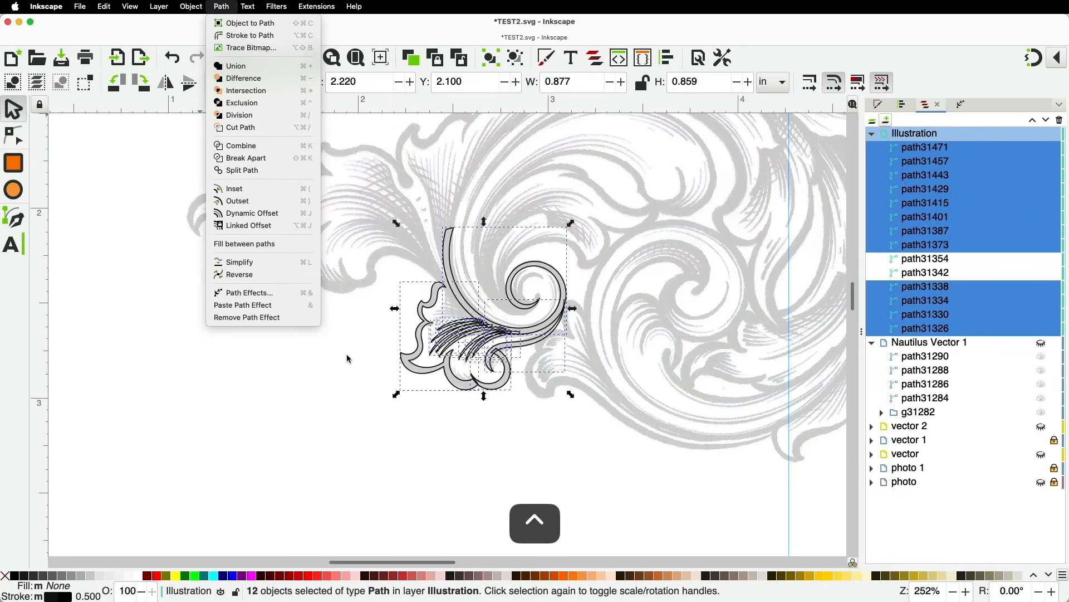
pyautogui.press('Escape')
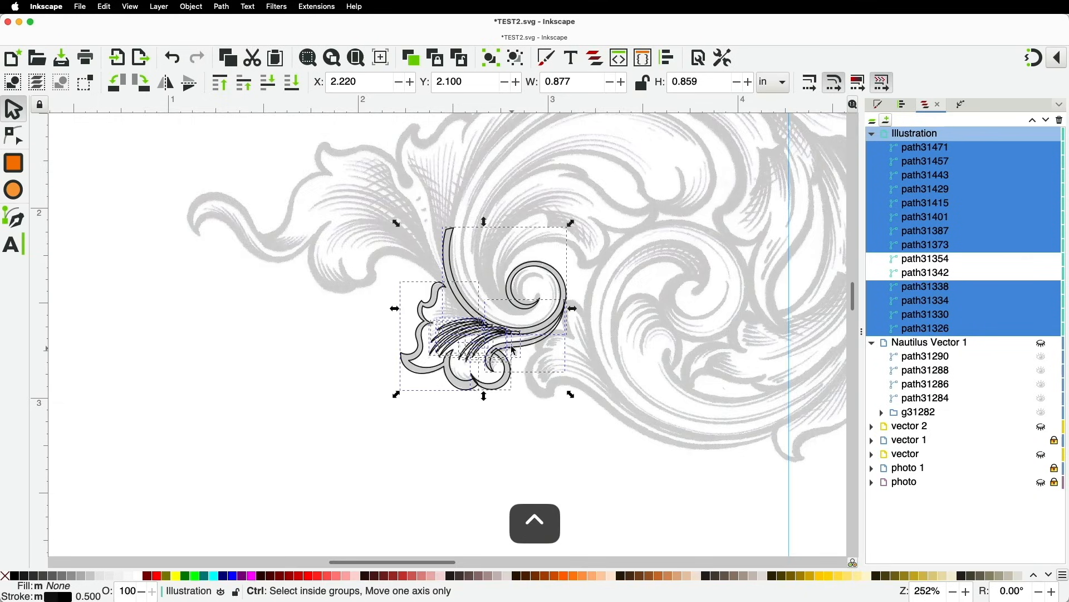
pyautogui.keyDown('ctrl'); pyautogui.scroll(3, 490, 313); pyautogui.keyUp('ctrl')
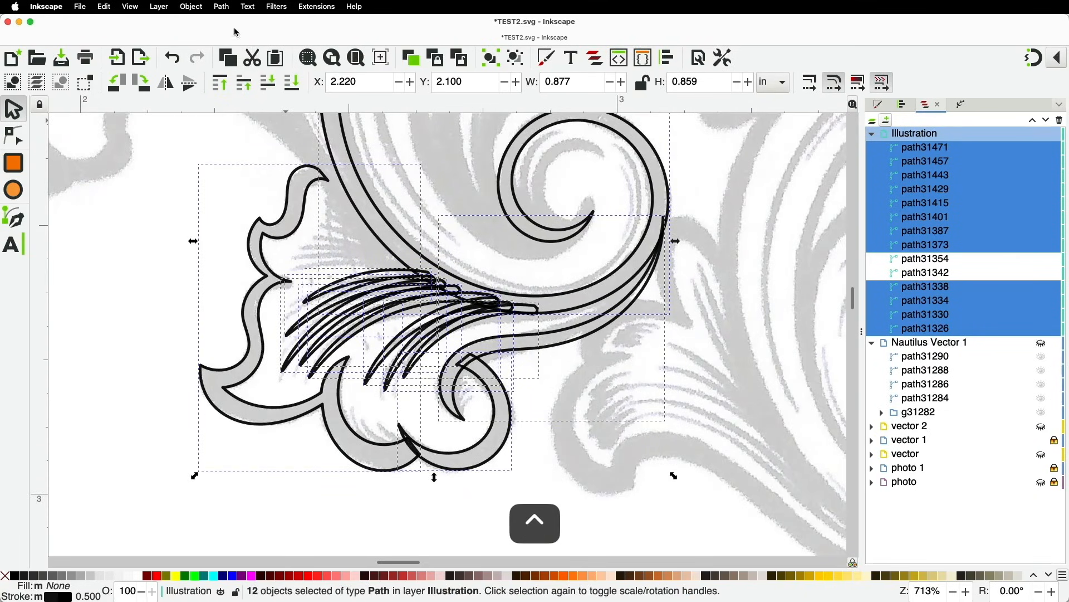
pyautogui.click(223, 6)
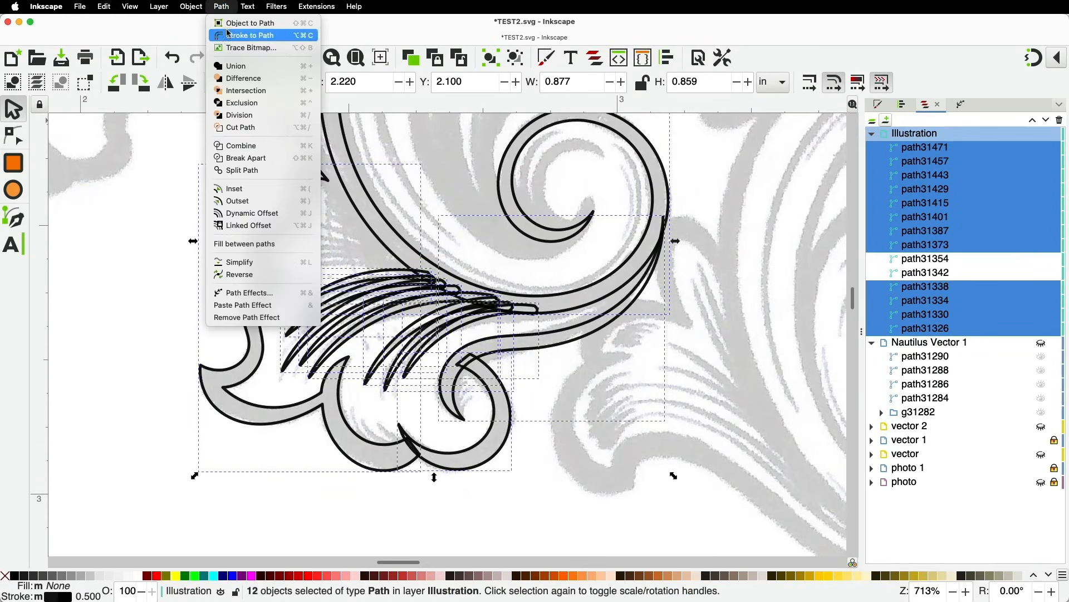
pyautogui.click(231, 68)
# Select the merged flourish and nudge it slightly upward
pyautogui.keyDown('ctrl'); pyautogui.scroll(-2, 305, 243); pyautogui.keyUp('ctrl')
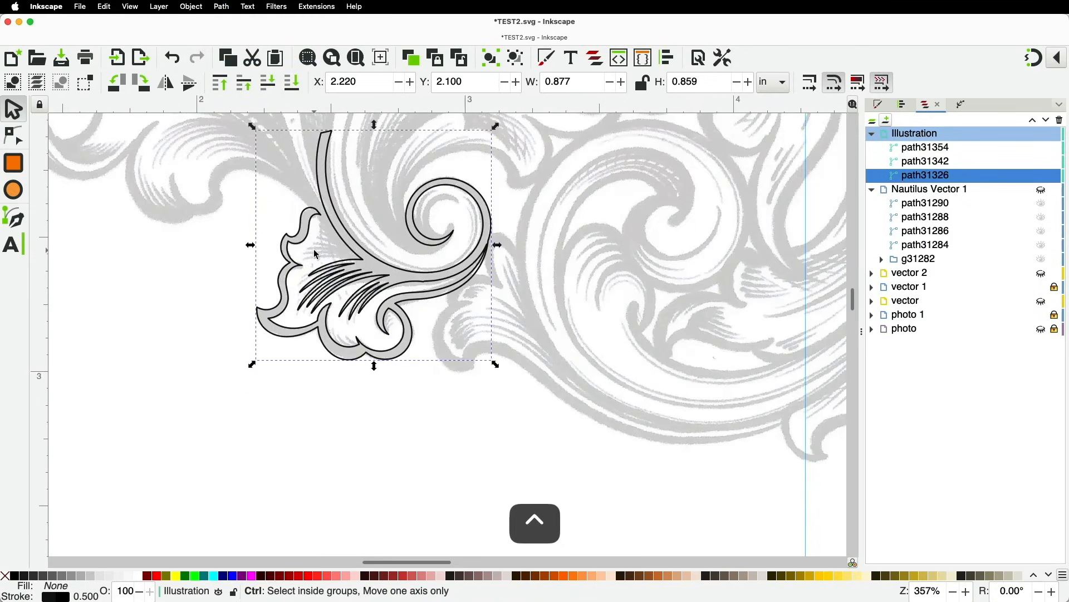
pyautogui.click(181, 276)
pyautogui.click(313, 197)
pyautogui.moveTo(314, 197)
pyautogui.mouseDown()
pyautogui.moveTo(303, 219)
pyautogui.moveTo(386, 306)
pyautogui.moveTo(310, 174)
pyautogui.moveTo(318, 193)
pyautogui.mouseUp()
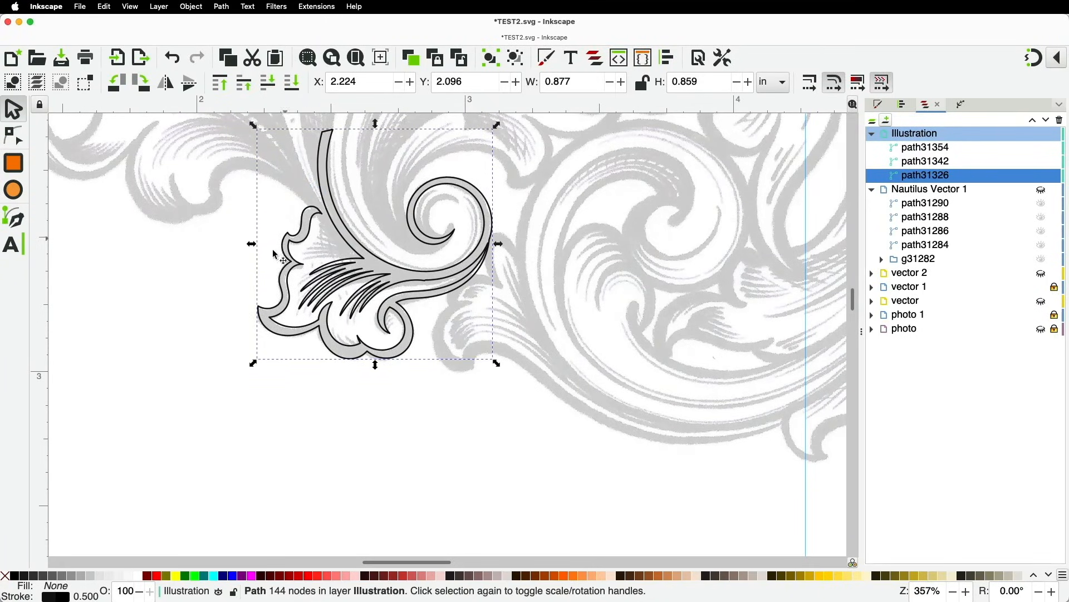
# Show the merged path31326's nodes in the Node tool and pan across it
pyautogui.click(13, 135)
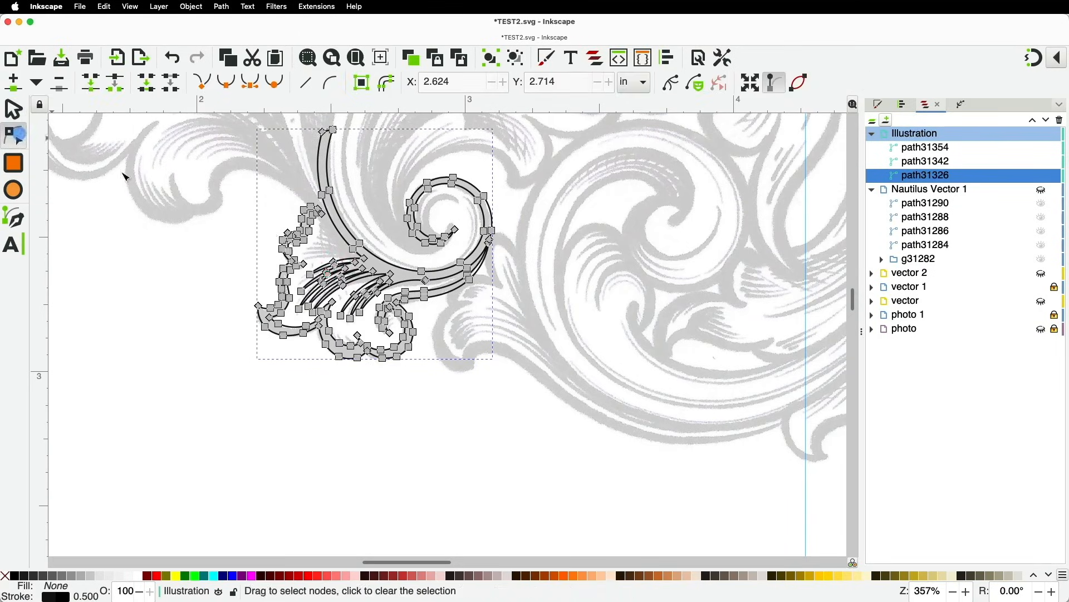
pyautogui.scroll(4, 347, 286)
pyautogui.scroll(-2, 182, 283)
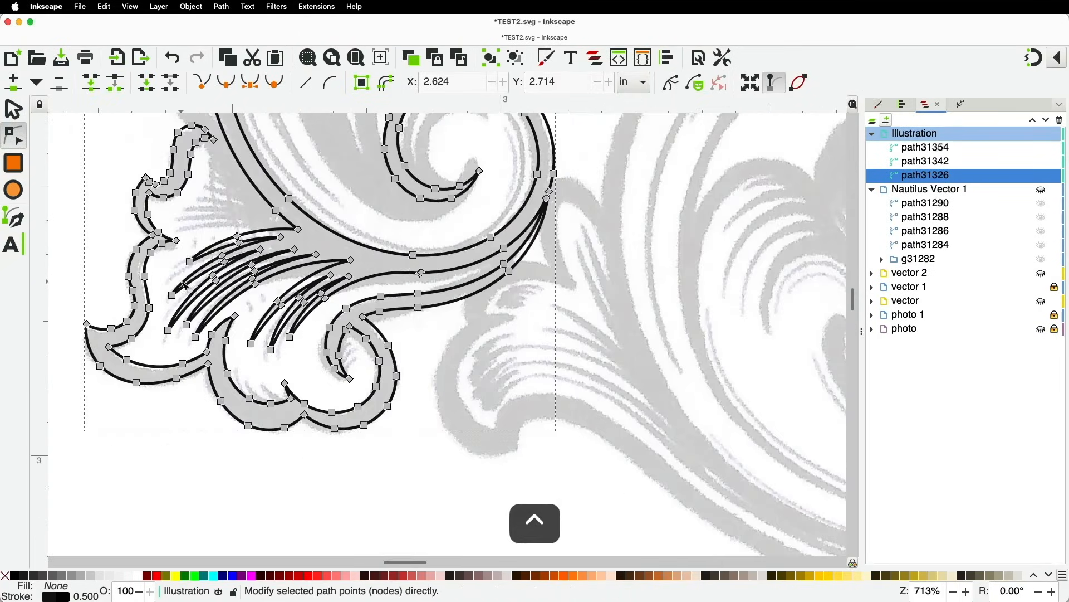
pyautogui.press('space')
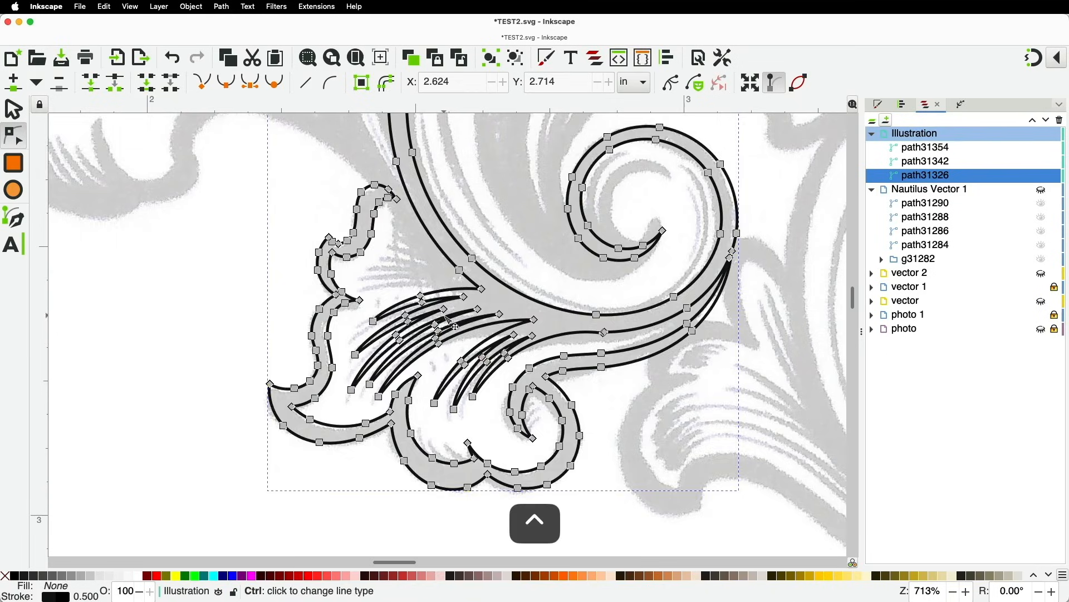
pyautogui.scroll(-3, 448, 319)
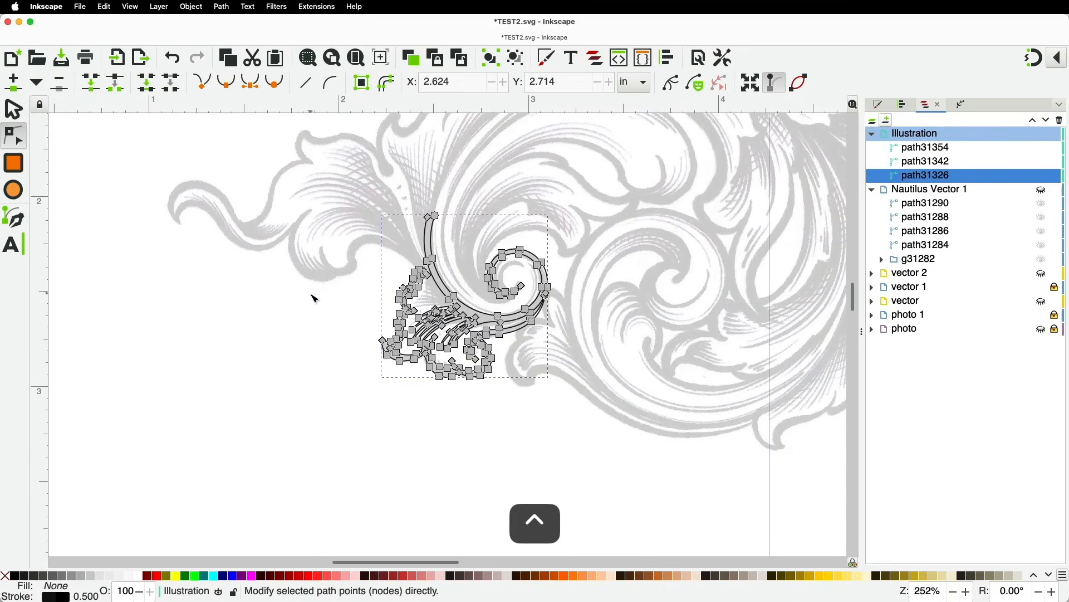
# Make the traced leaf shape path31326 solid black fill with no outline
pyautogui.click(284, 301)
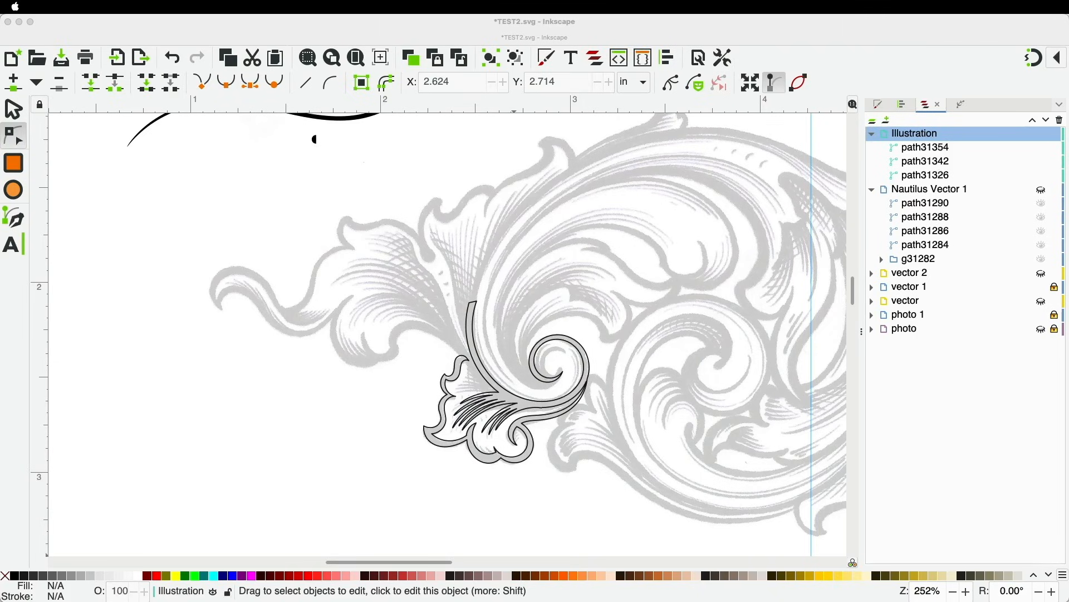
pyautogui.click(16, 575)
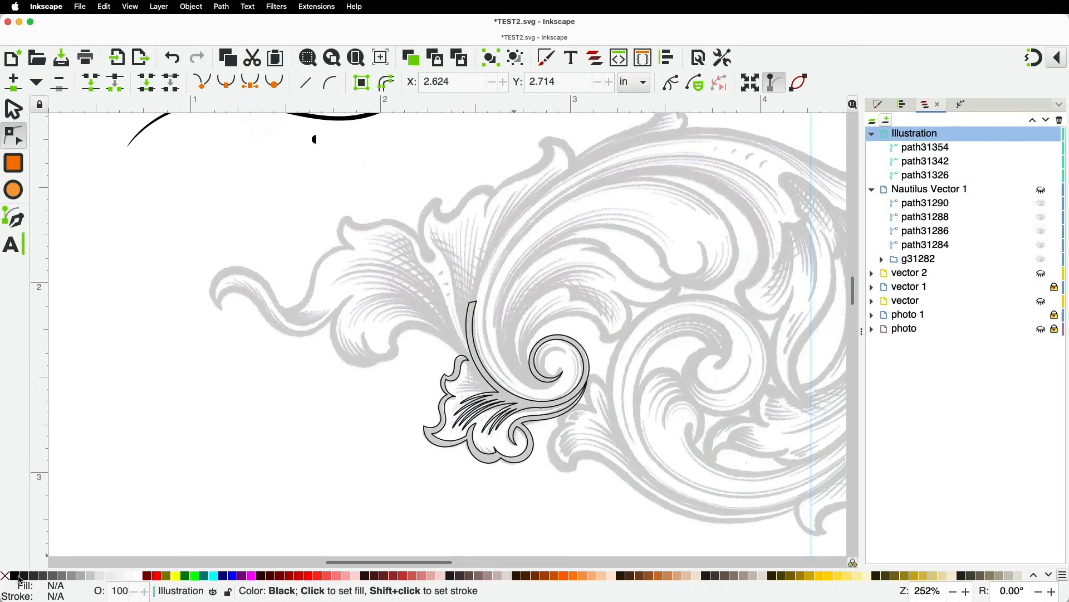
pyautogui.click(14, 109)
pyautogui.click(475, 359)
pyautogui.click(15, 576)
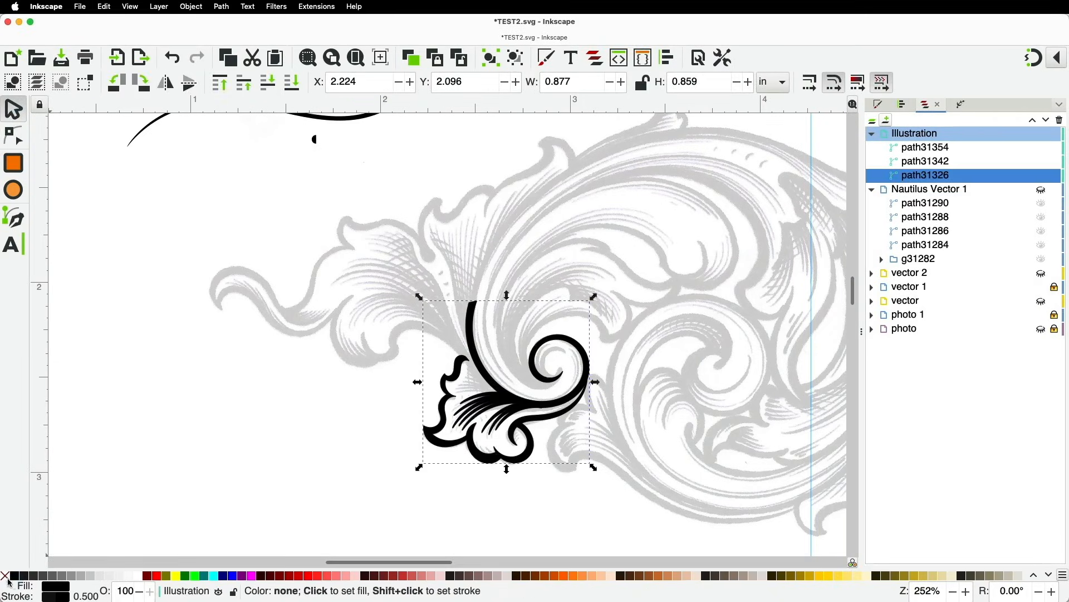
pyautogui.keyDown('shift'); pyautogui.click(6, 576); pyautogui.keyUp('shift')
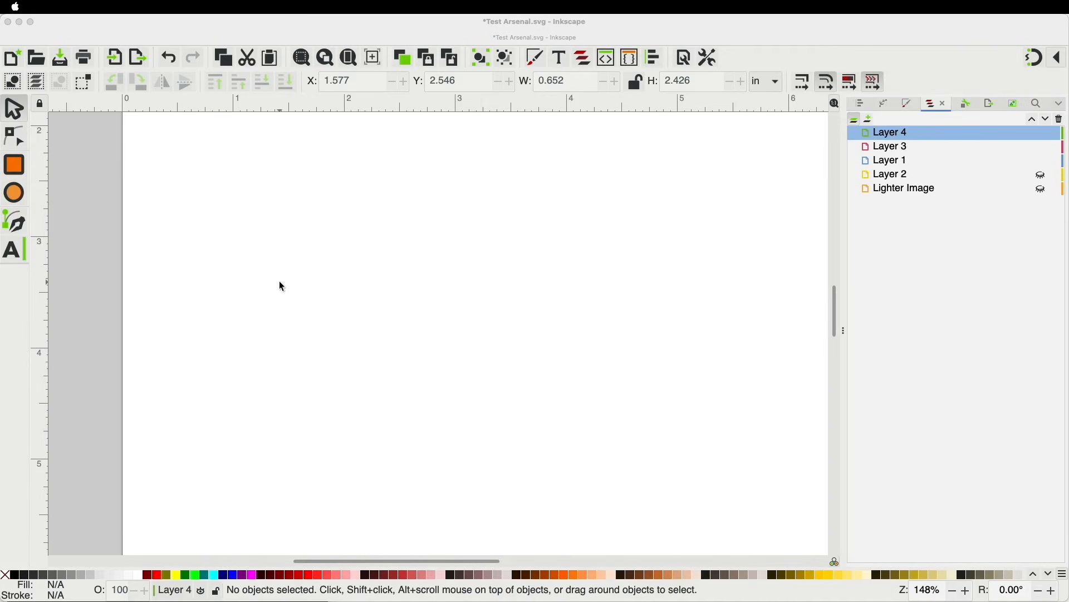
# With the Spiro pen, draw a four-node S-curve from the top of the page downward
pyautogui.click(18, 227)
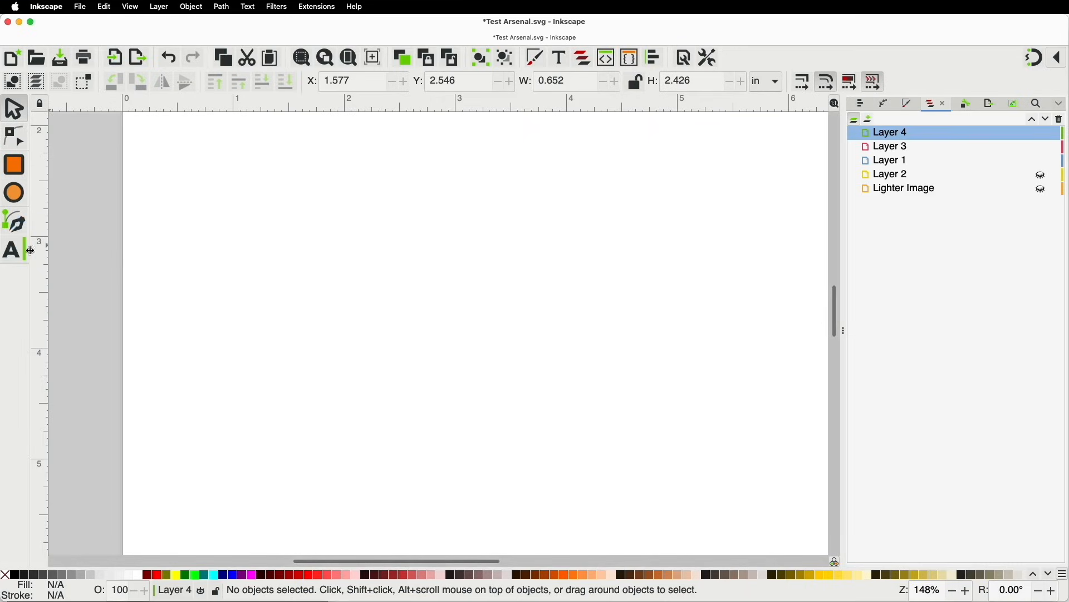
pyautogui.click(19, 225)
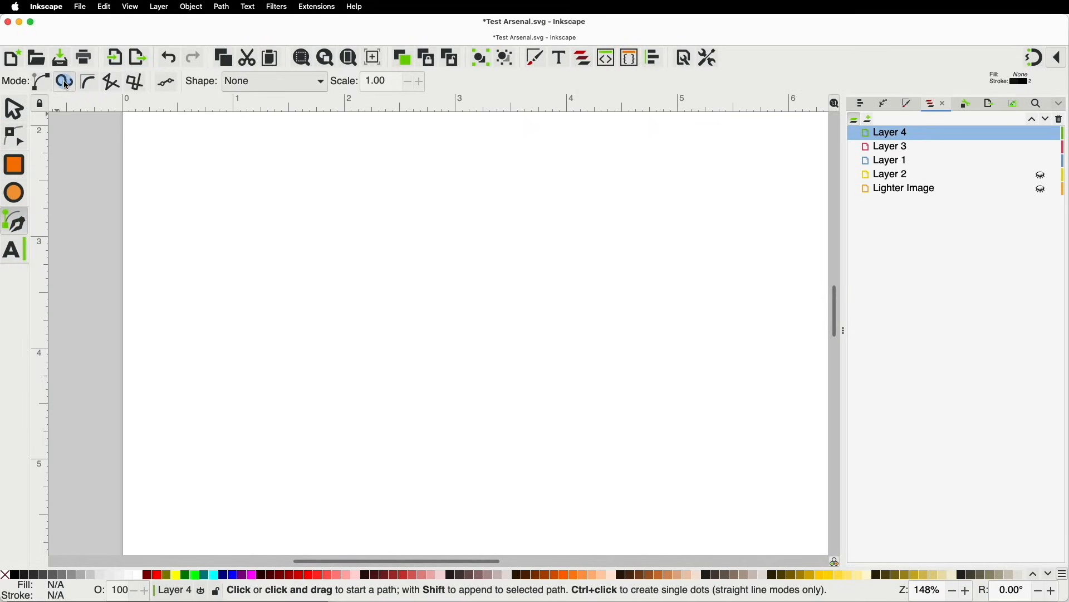
pyautogui.click(398, 191)
pyautogui.click(353, 254)
pyautogui.click(394, 370)
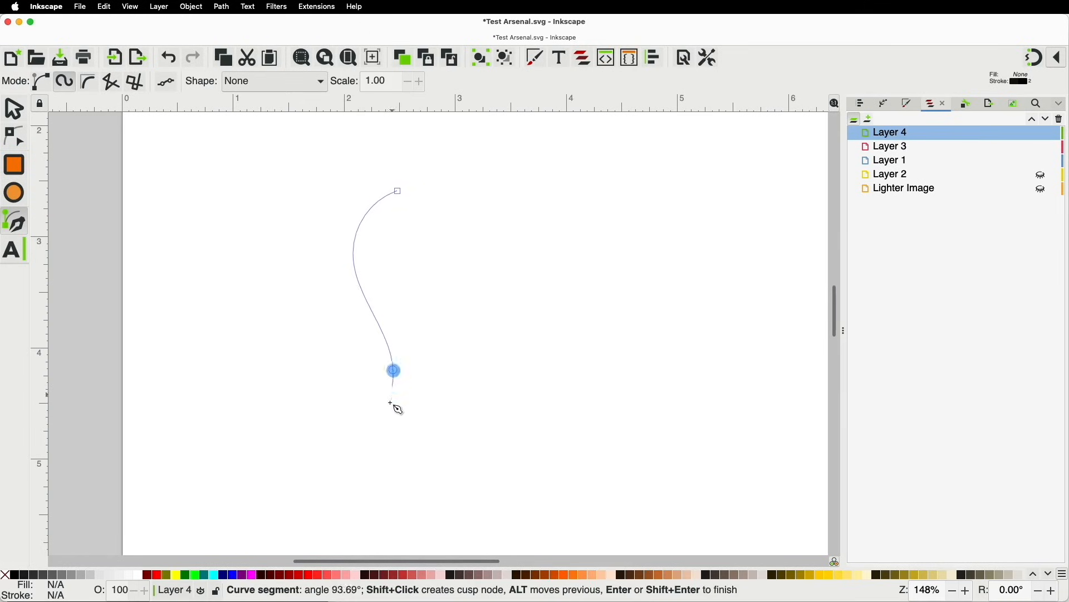
pyautogui.doubleClick(361, 469)
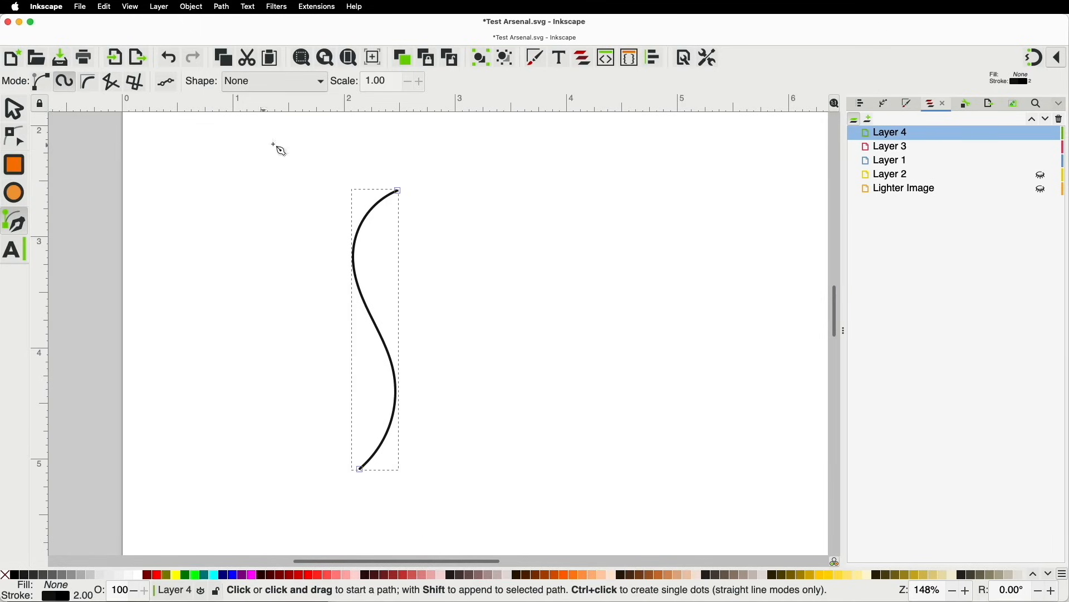
# In Path Effects, toggle the curve's Spiro spline off and back on while selecting its segments
pyautogui.click(883, 107)
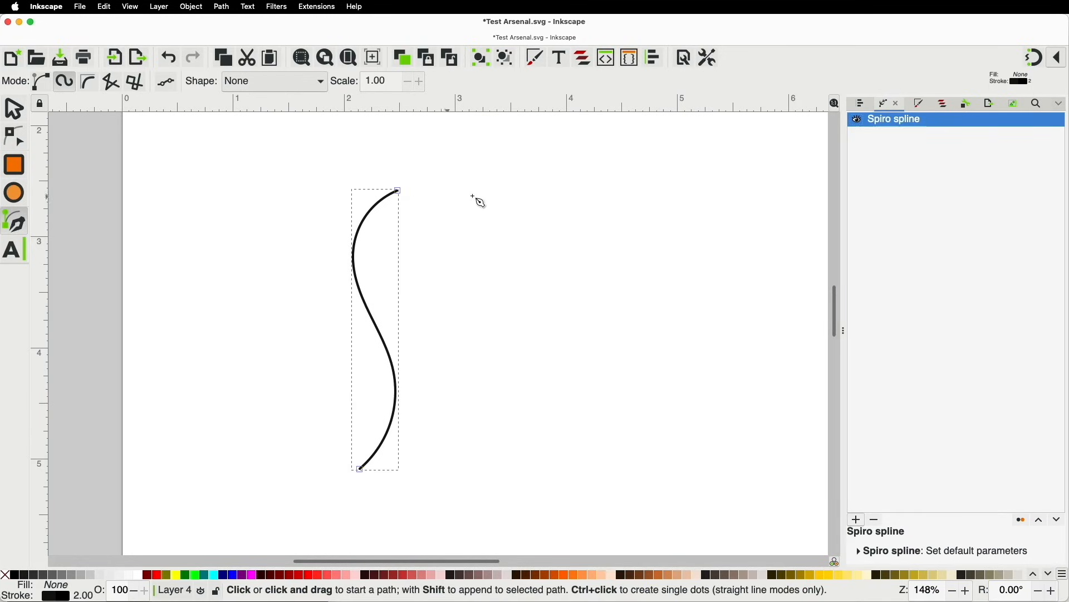
pyautogui.click(859, 120)
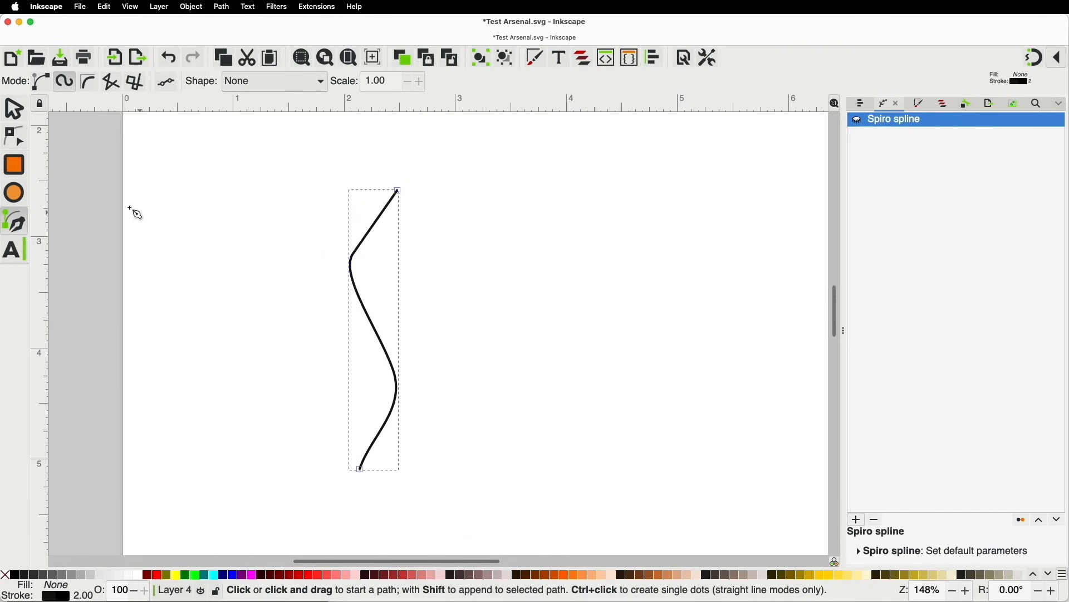
pyautogui.click(12, 144)
pyautogui.click(376, 223)
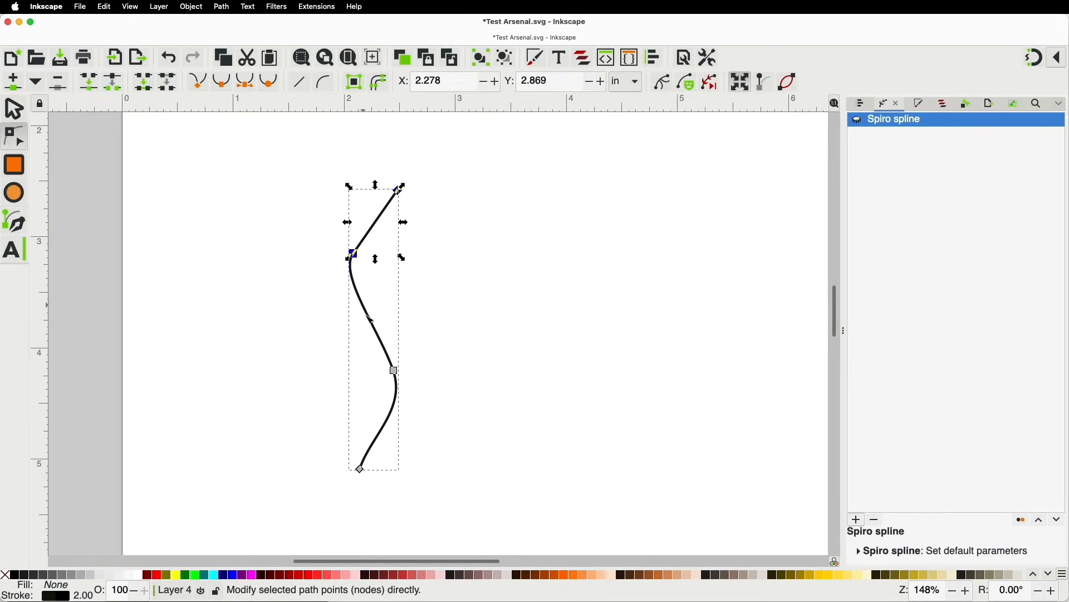
pyautogui.click(380, 337)
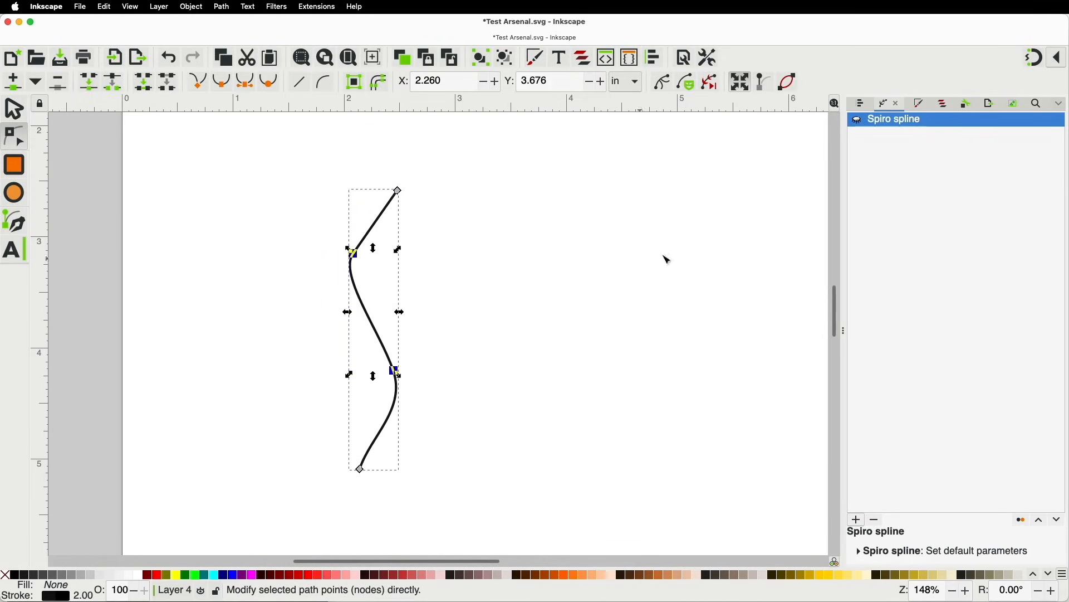
pyautogui.click(859, 121)
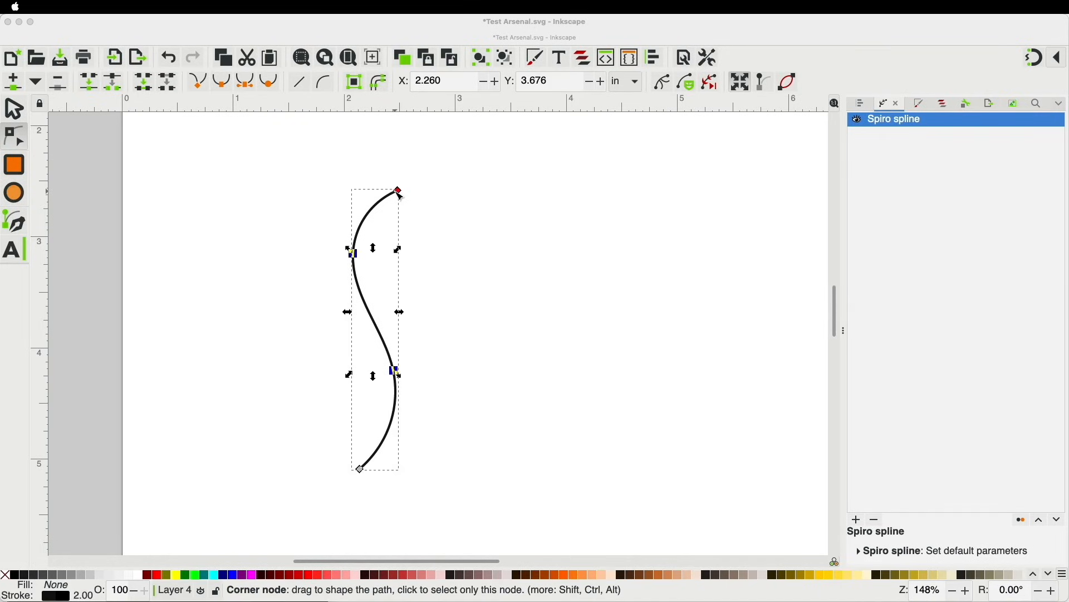
pyautogui.click(223, 8)
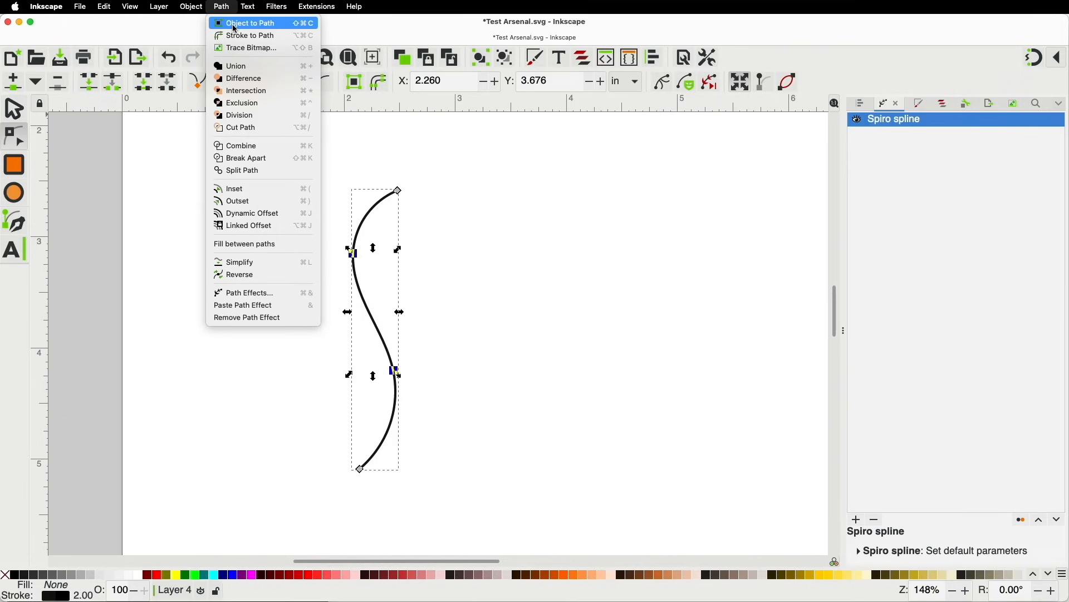
# Convert the S-curve with Object to Path, then reapply a Spiro spline path effect
pyautogui.click(235, 27)
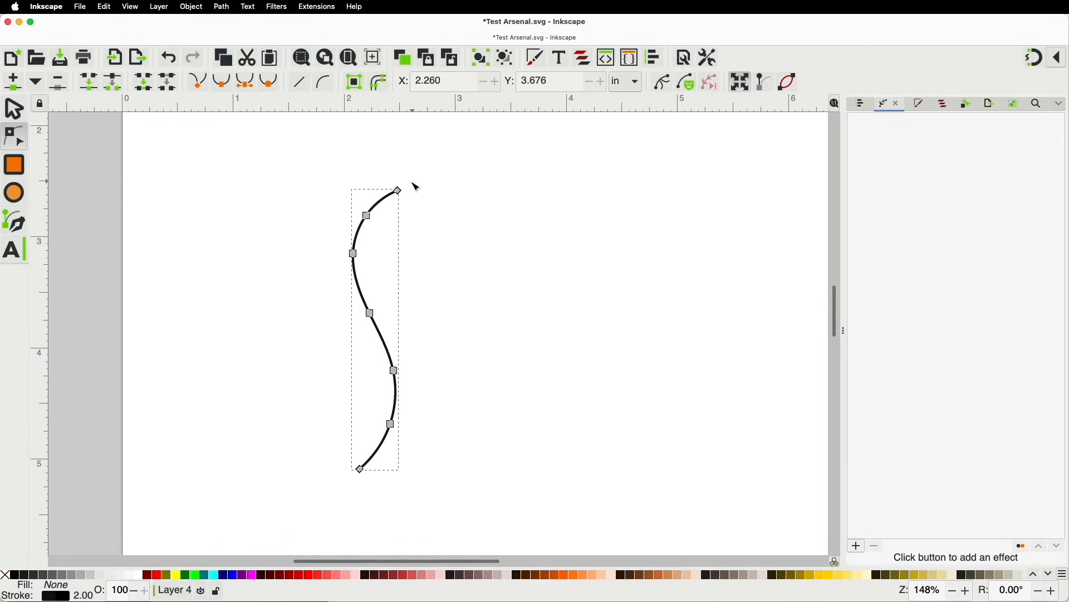
pyautogui.click(858, 547)
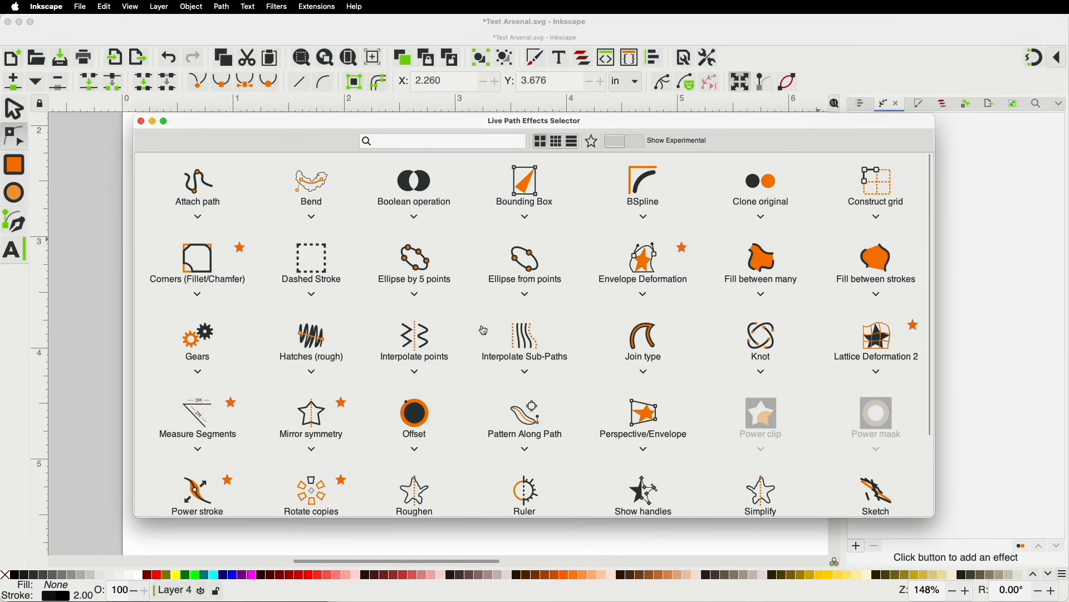
pyautogui.scroll(-3, 559, 356)
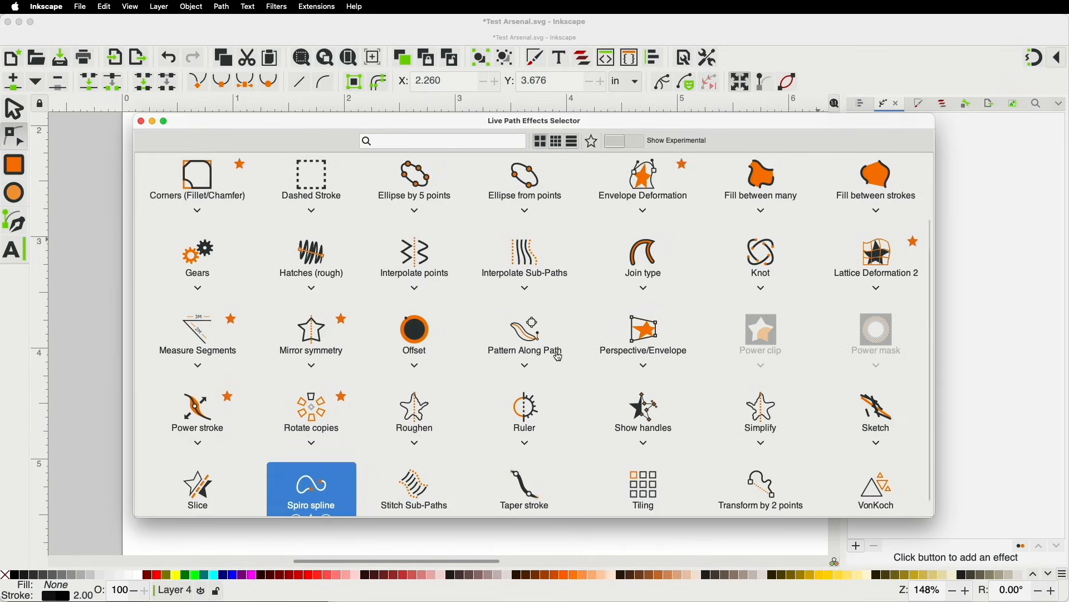
pyautogui.doubleClick(320, 476)
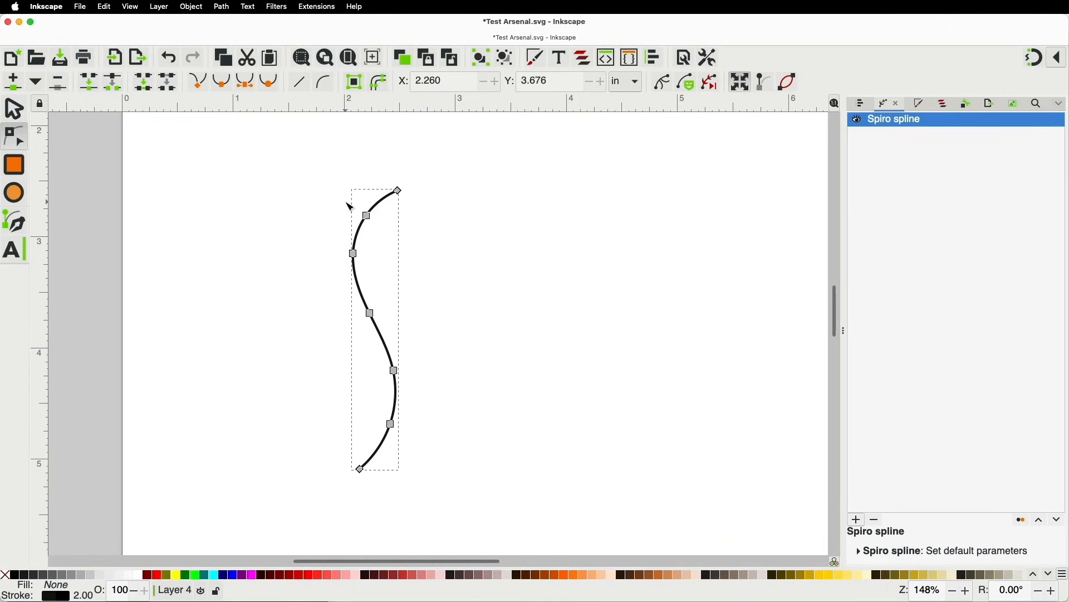
# Delete three nodes from the spiro curve, leaving four, and make the lower node smooth
pyautogui.moveTo(349, 204); pyautogui.dragTo(388, 235)
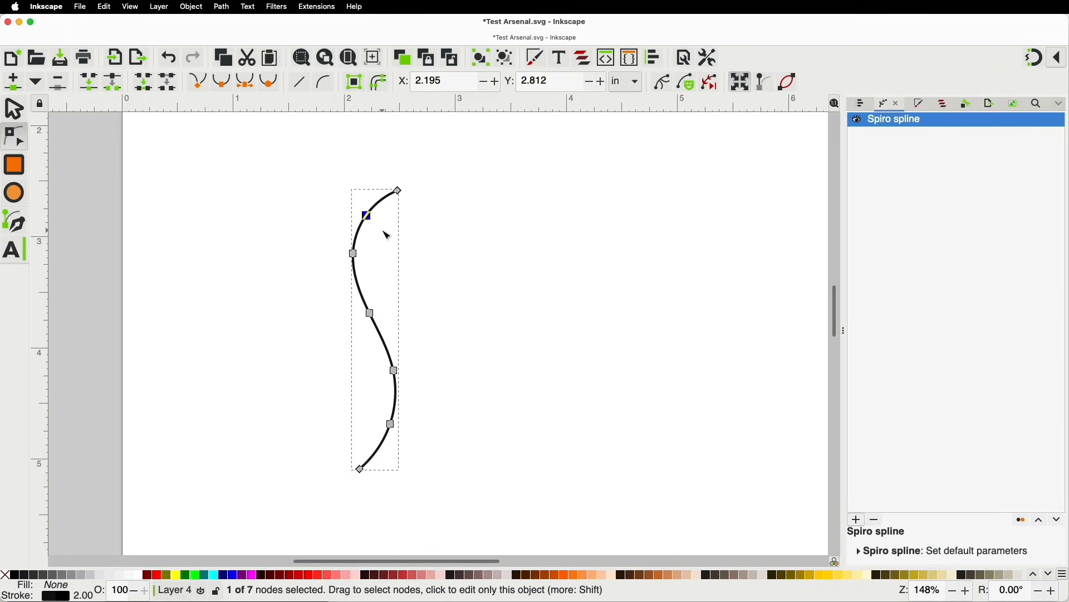
pyautogui.press('BackSpace')
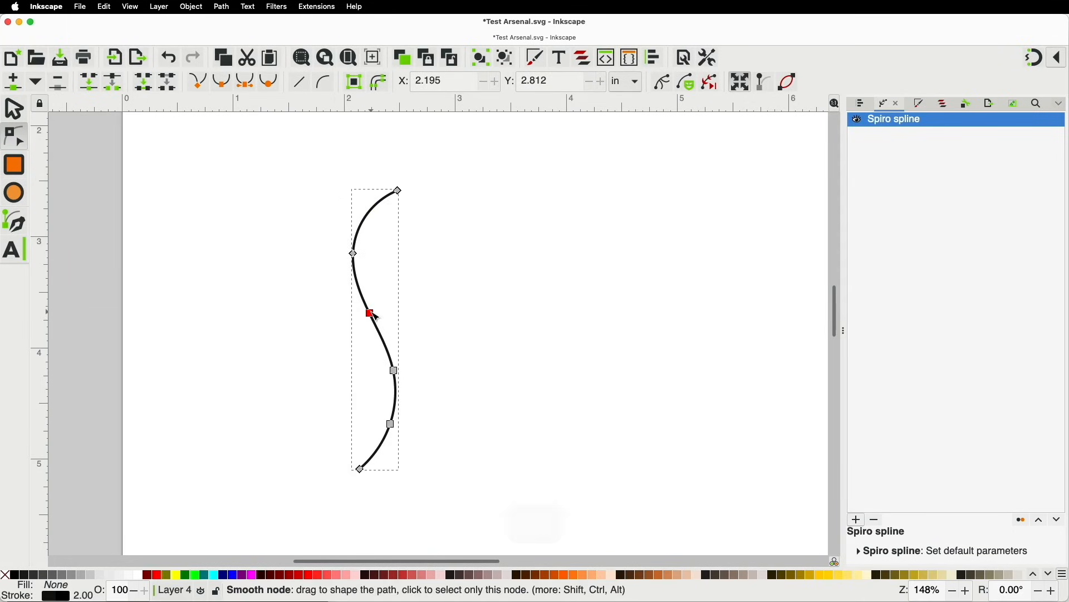
pyautogui.click(371, 312)
pyautogui.press('BackSpace')
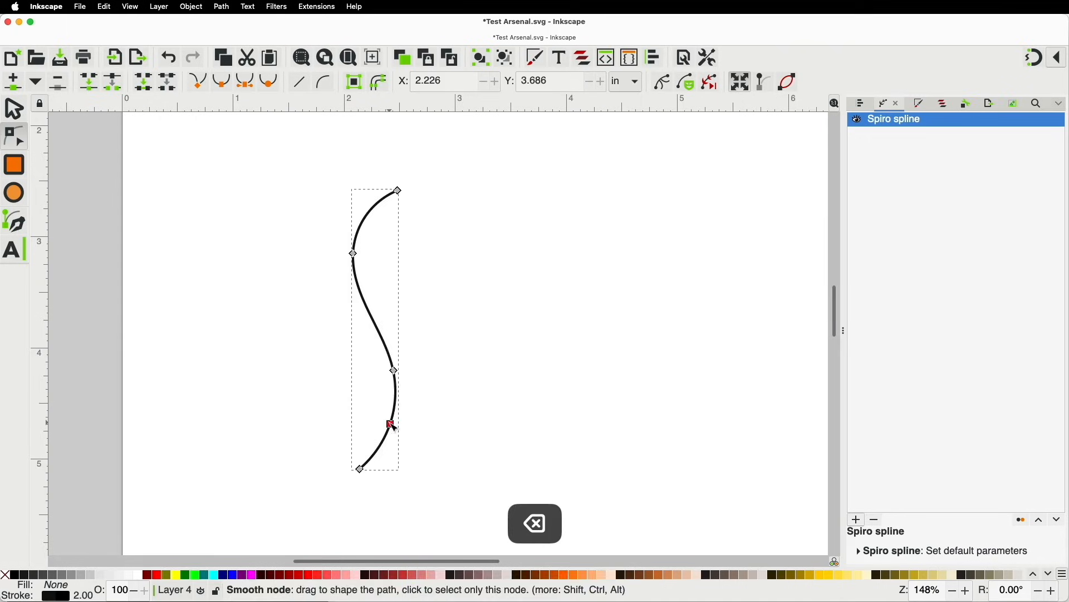
pyautogui.click(391, 424)
pyautogui.press('BackSpace')
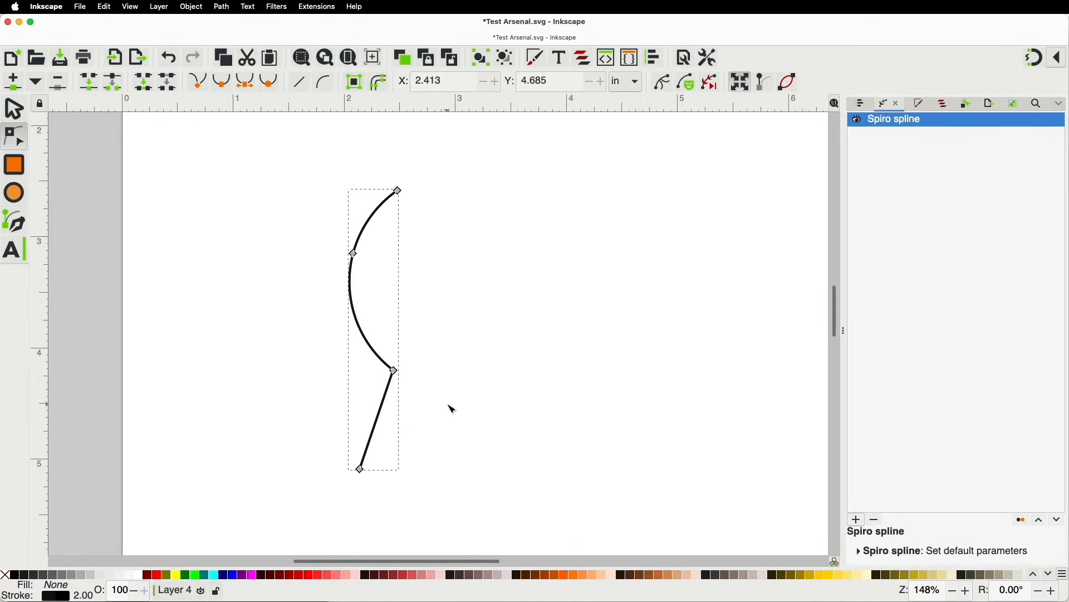
pyautogui.press('ctrl')
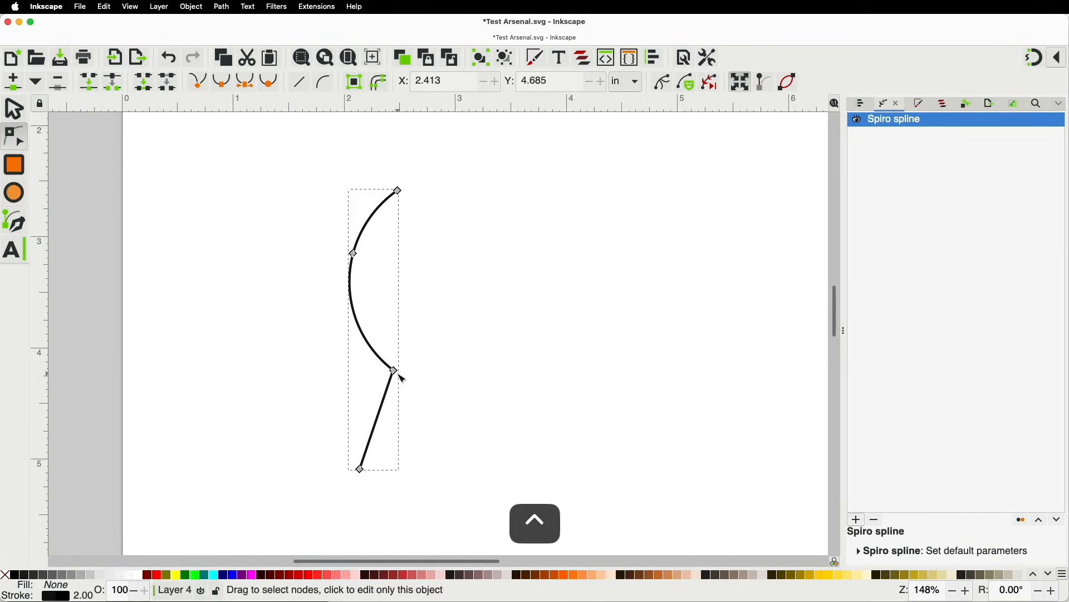
pyautogui.keyDown('ctrl'); pyautogui.click(396, 371); pyautogui.keyUp('ctrl')
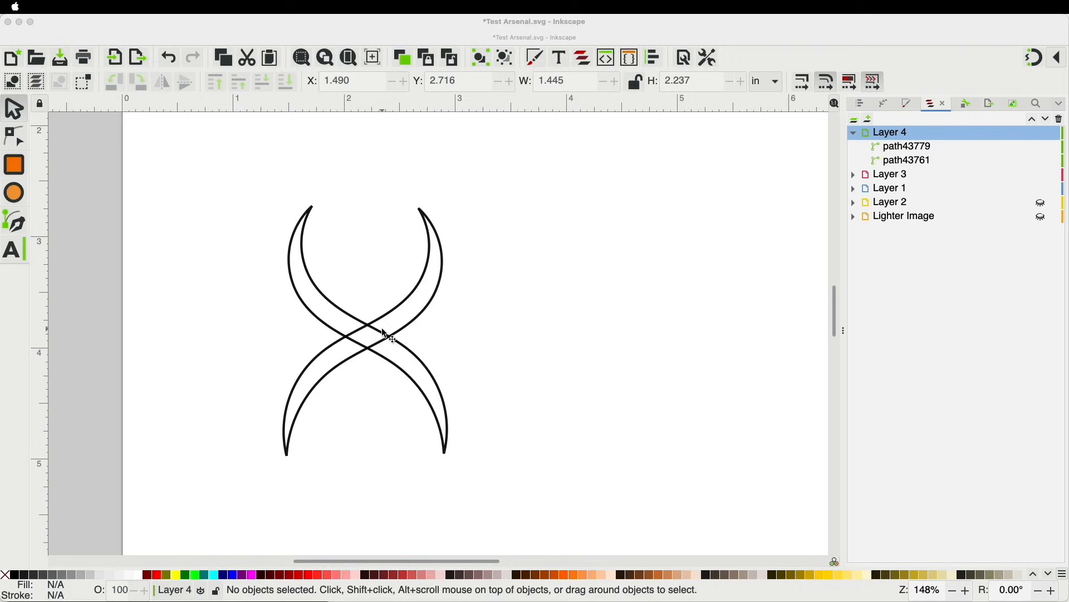
pyautogui.click(224, 8)
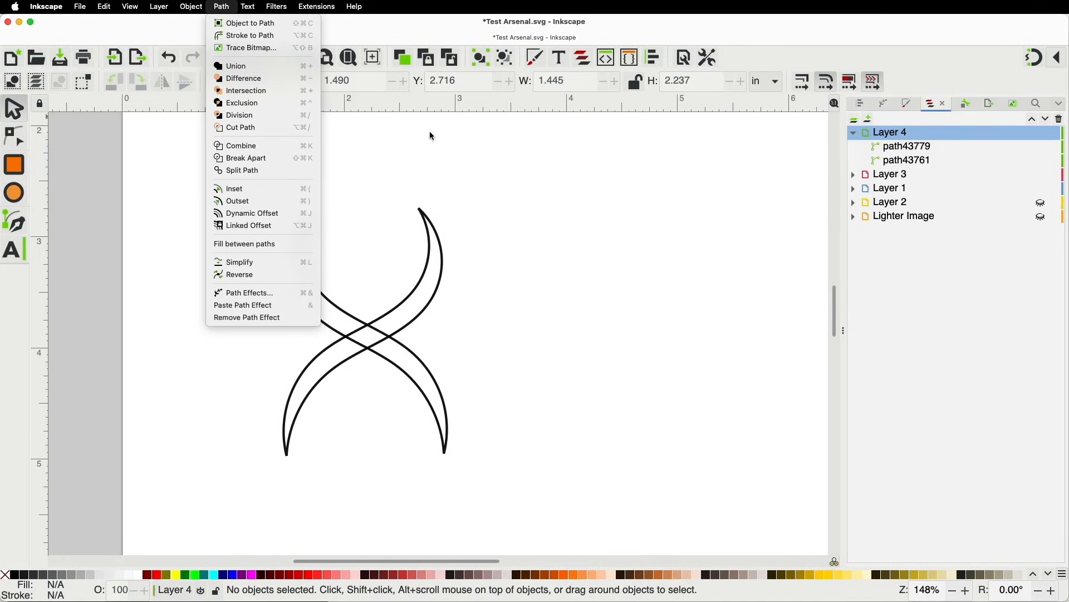
pyautogui.click(420, 146)
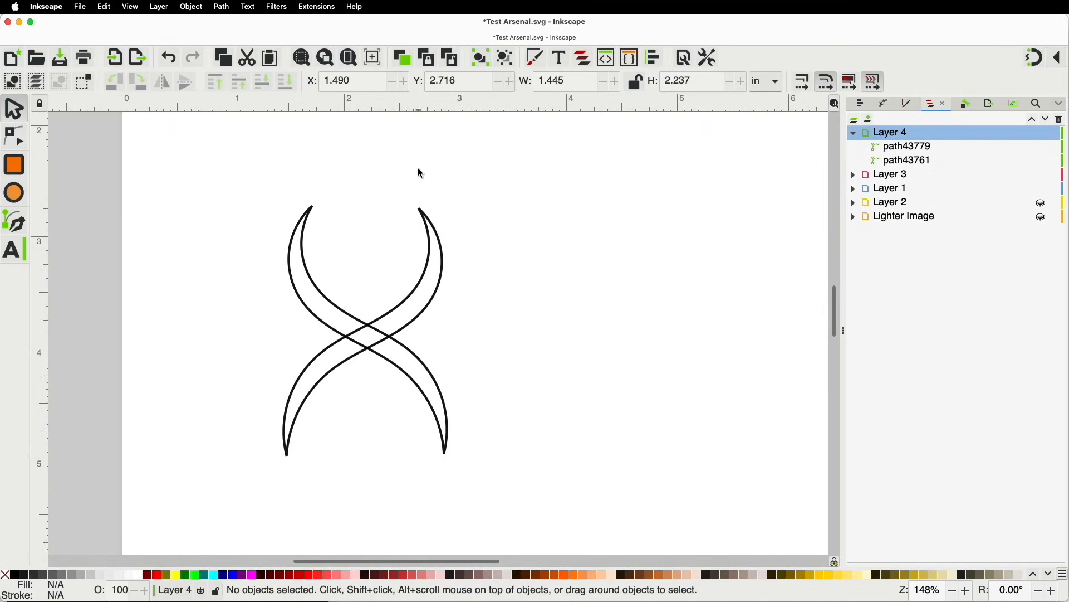
pyautogui.click(350, 316)
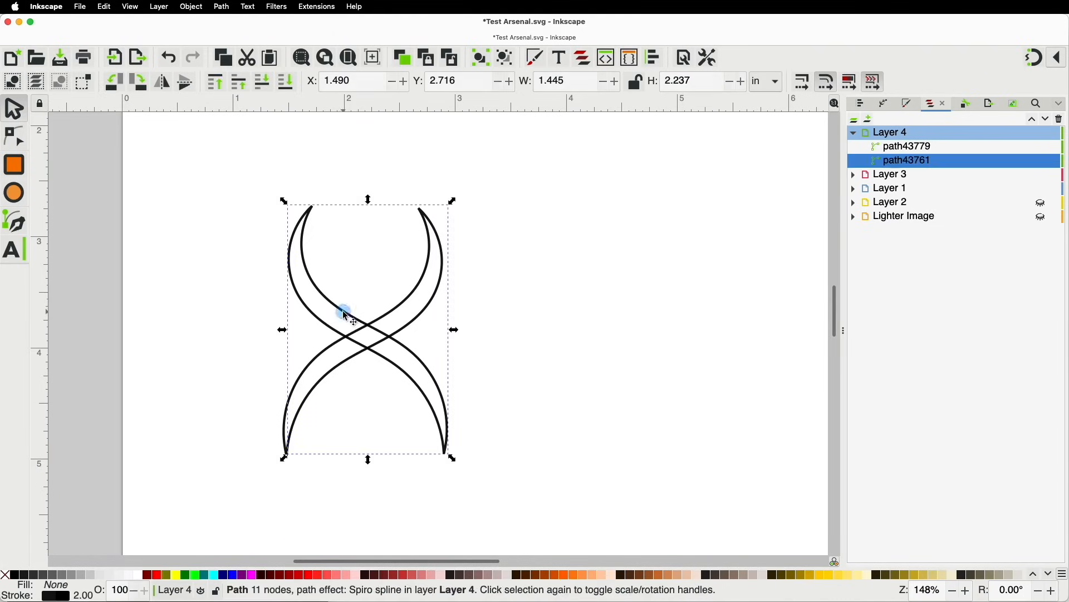
pyautogui.keyDown('shift'); pyautogui.click(393, 307); pyautogui.keyUp('shift')
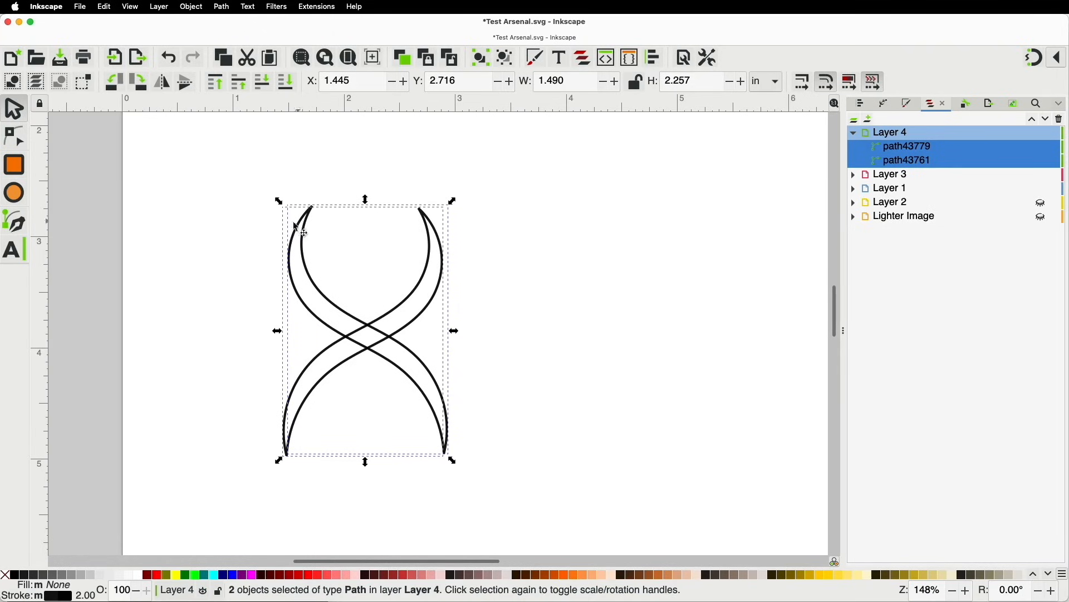
pyautogui.click(223, 8)
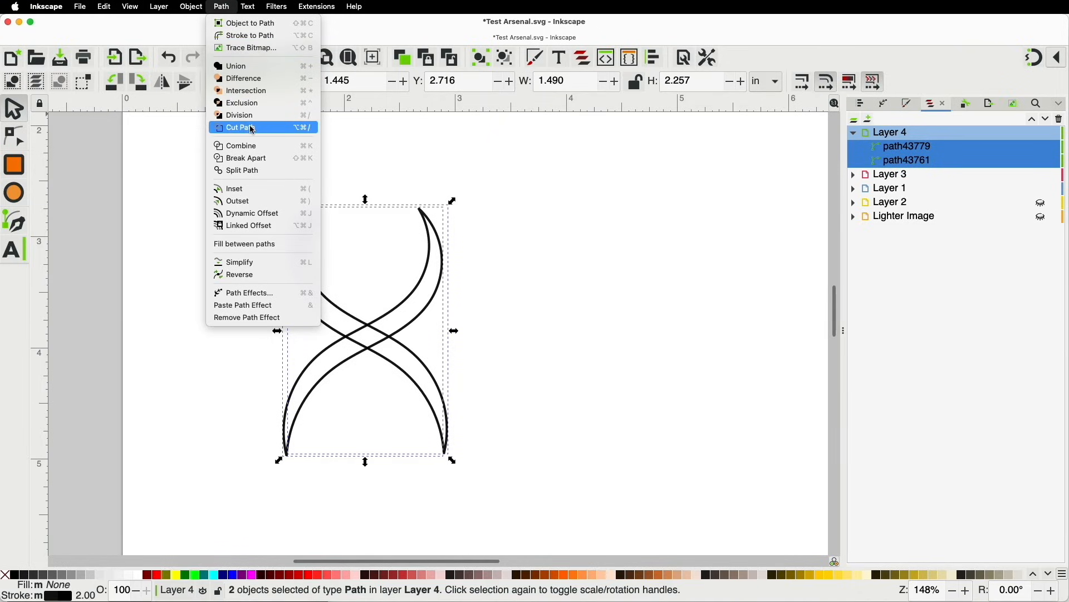
pyautogui.click(254, 104)
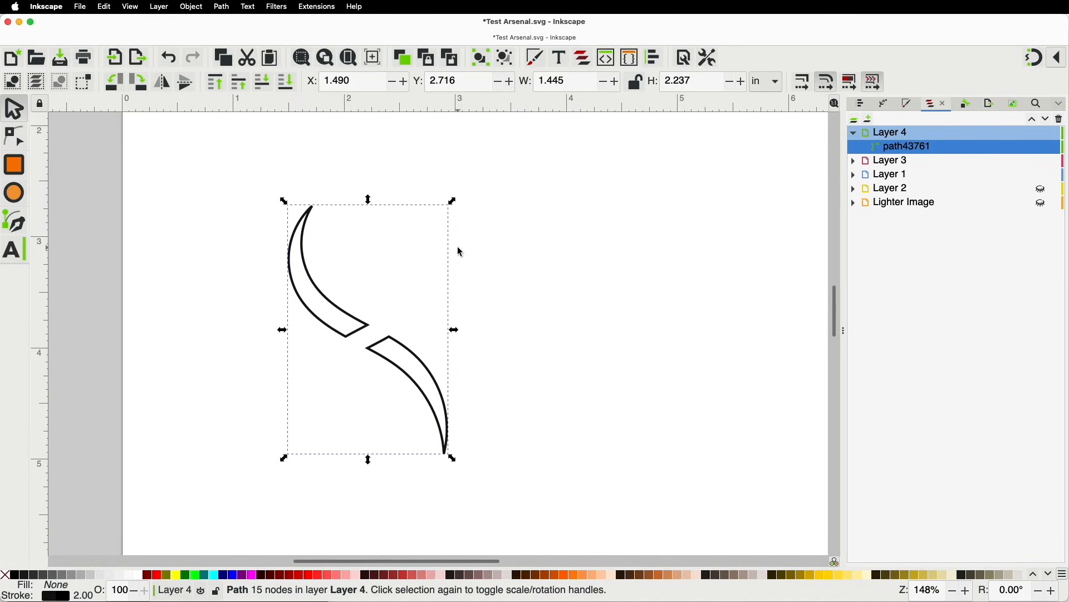
pyautogui.press('super')
pyautogui.press('super+z')
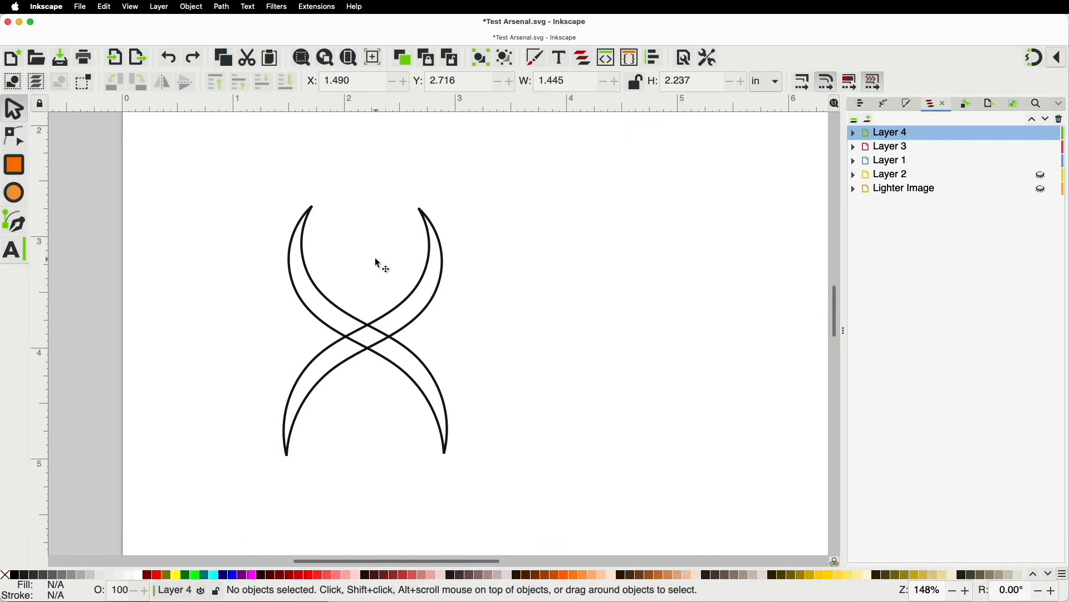
# Duplicate one crescent and subtract it from the other with Path > Difference, then show the nodes
pyautogui.click(406, 300)
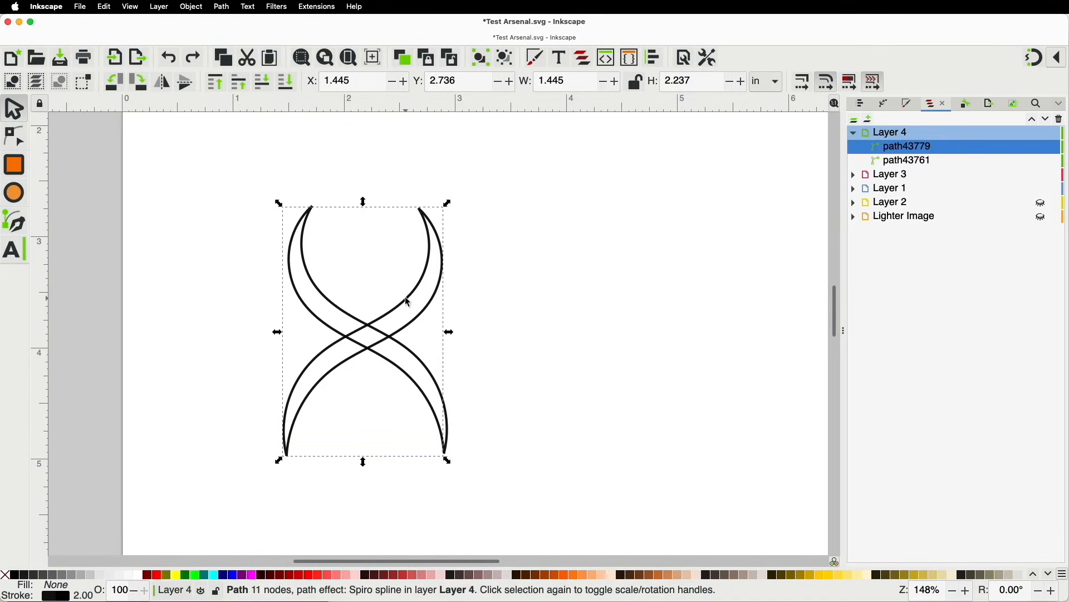
pyautogui.press('super')
pyautogui.press('super+d')
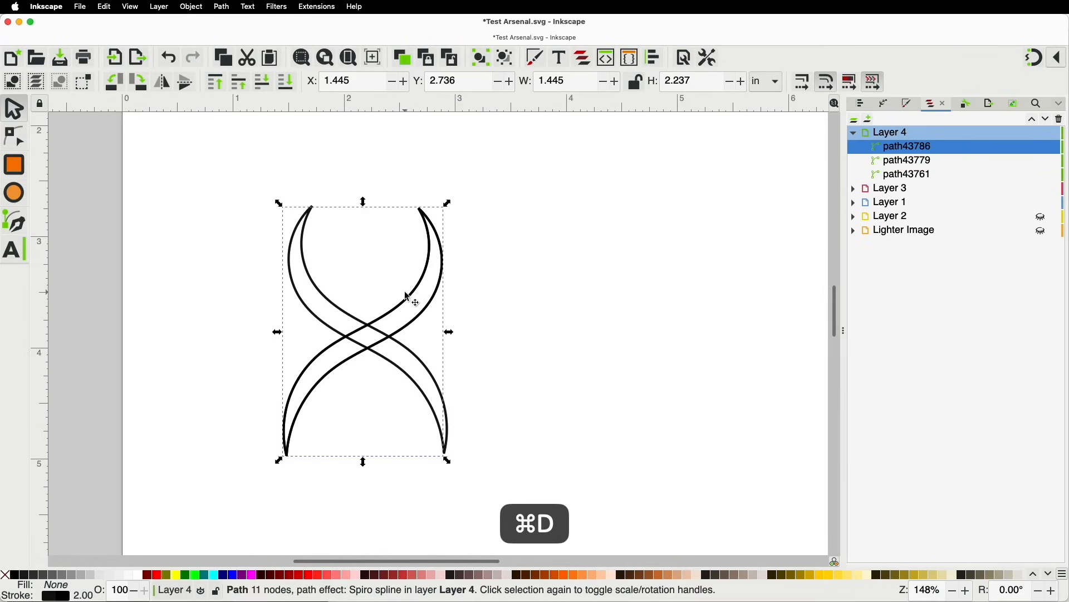
pyautogui.keyDown('shift'); pyautogui.click(344, 310); pyautogui.keyUp('shift')
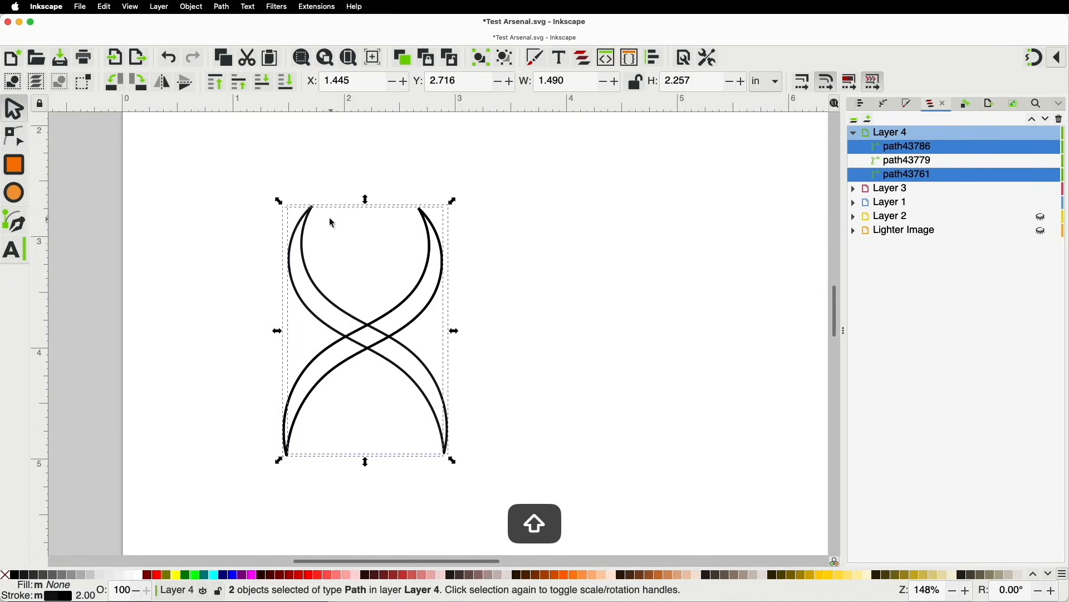
pyautogui.click(222, 7)
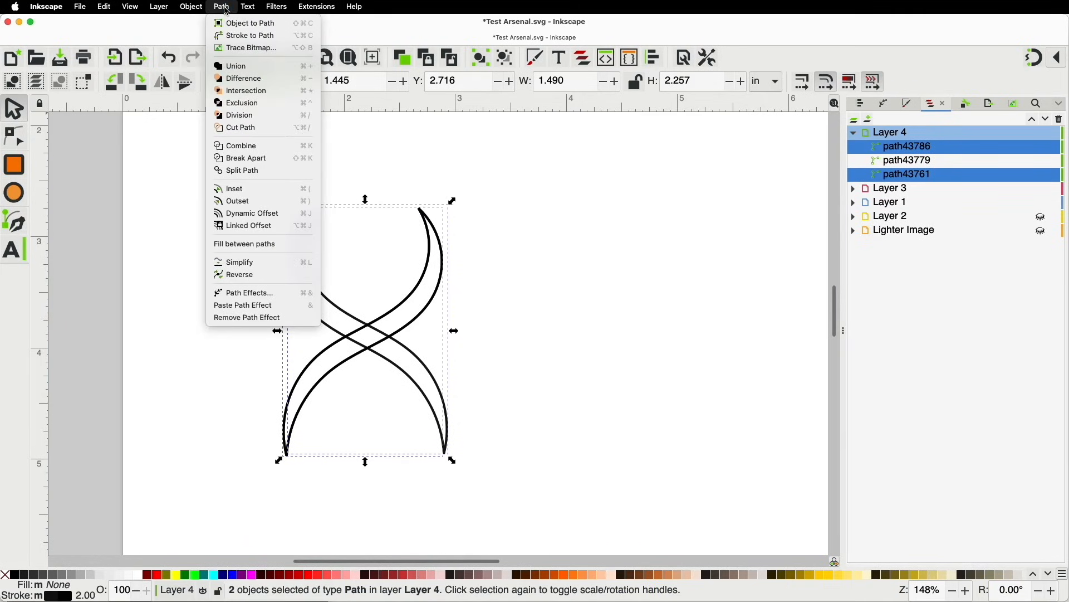
pyautogui.click(245, 78)
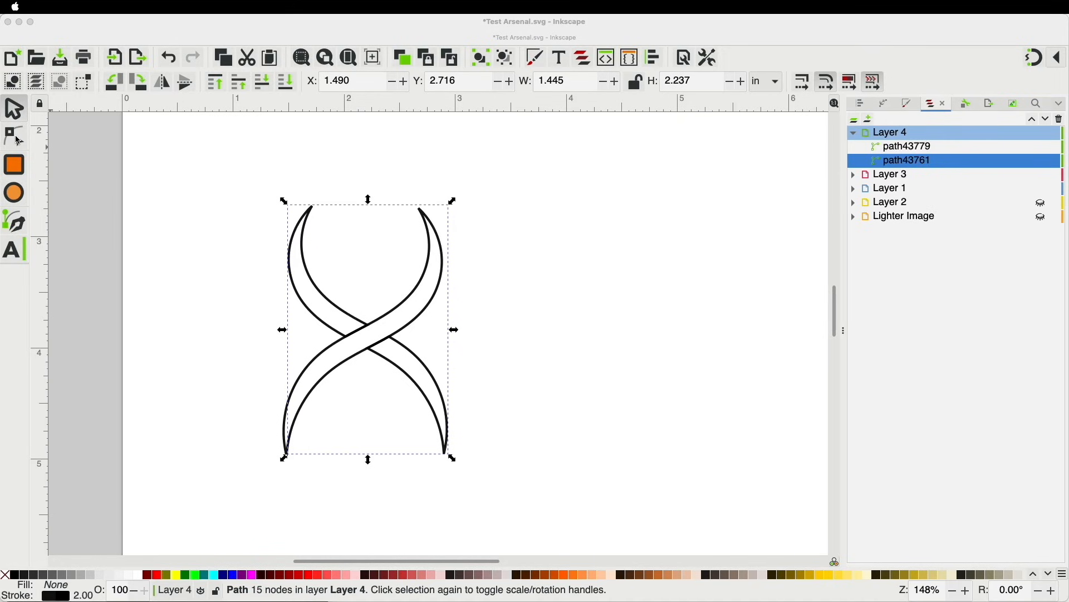
pyautogui.click(334, 310)
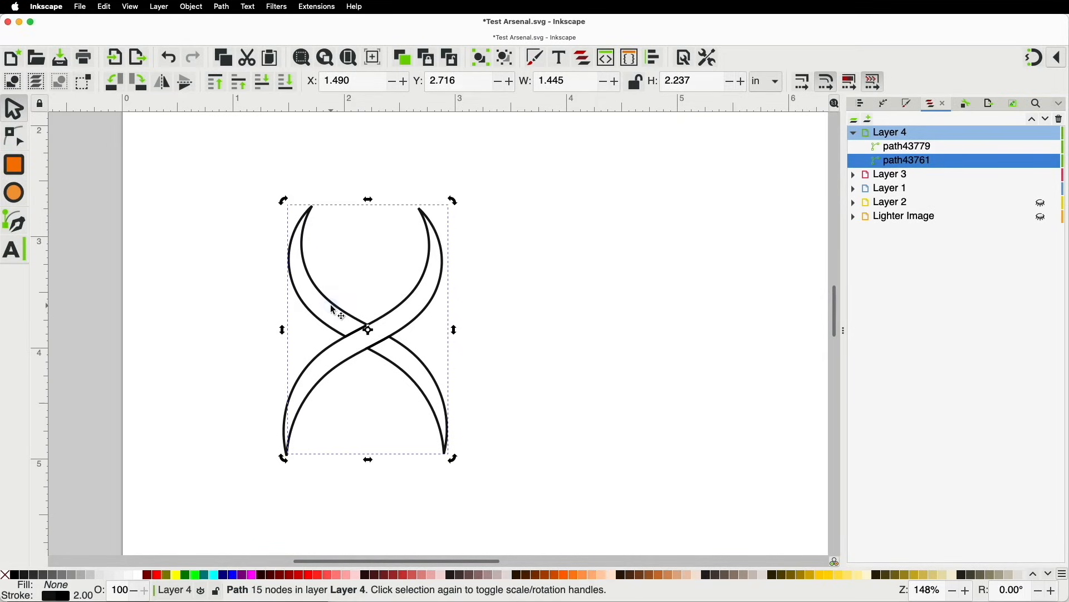
pyautogui.click(14, 136)
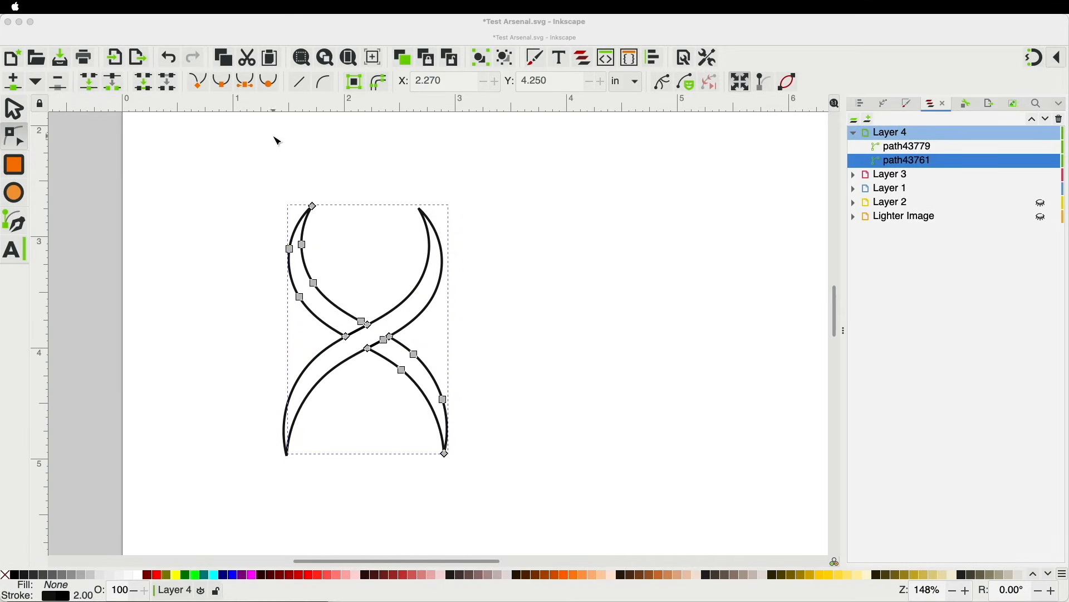
# Reapply Path > Difference, then draw a new four-node spiro curve crossing the S-curve
pyautogui.click(221, 7)
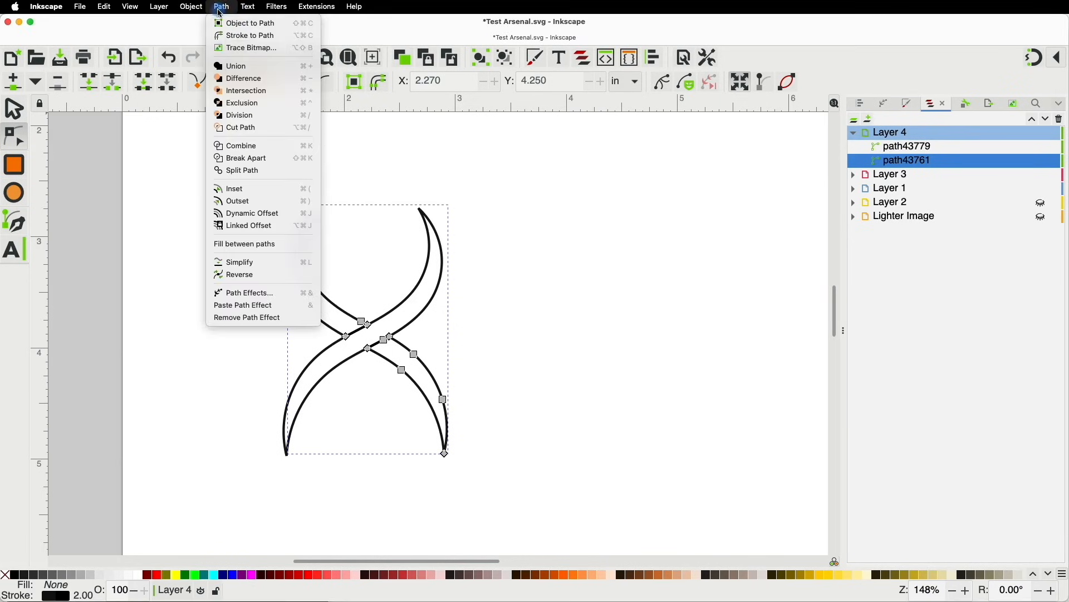
pyautogui.click(233, 83)
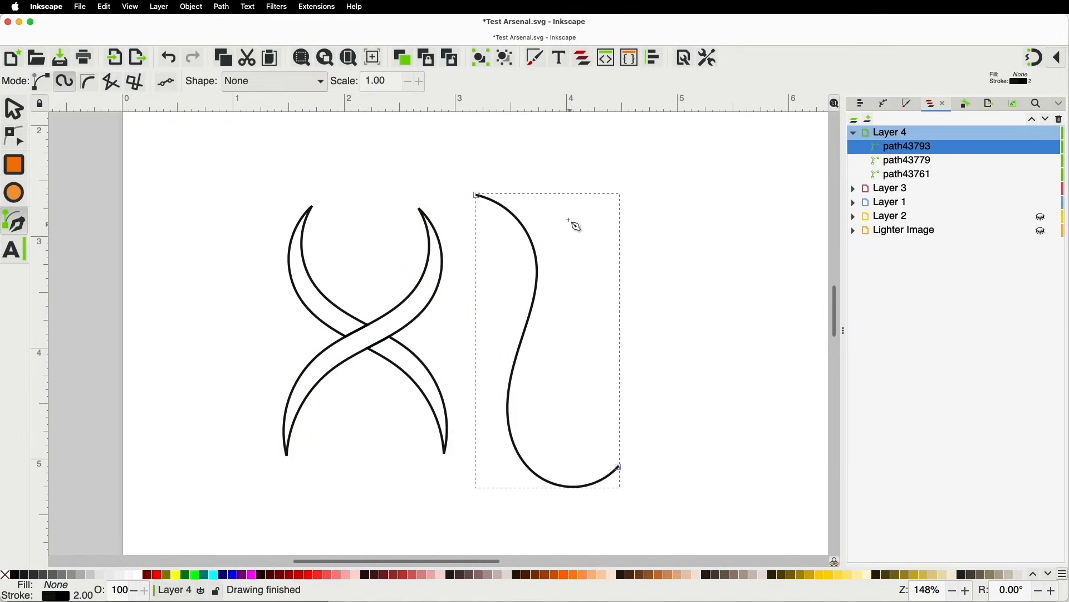
pyautogui.click(561, 202)
pyautogui.click(565, 276)
pyautogui.click(500, 355)
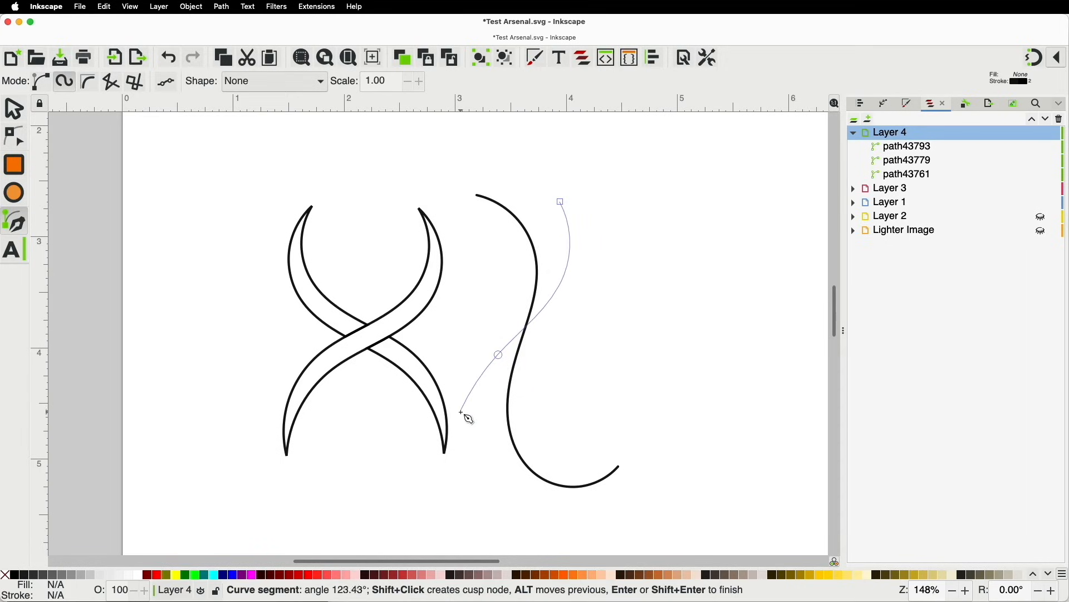
pyautogui.doubleClick(465, 425)
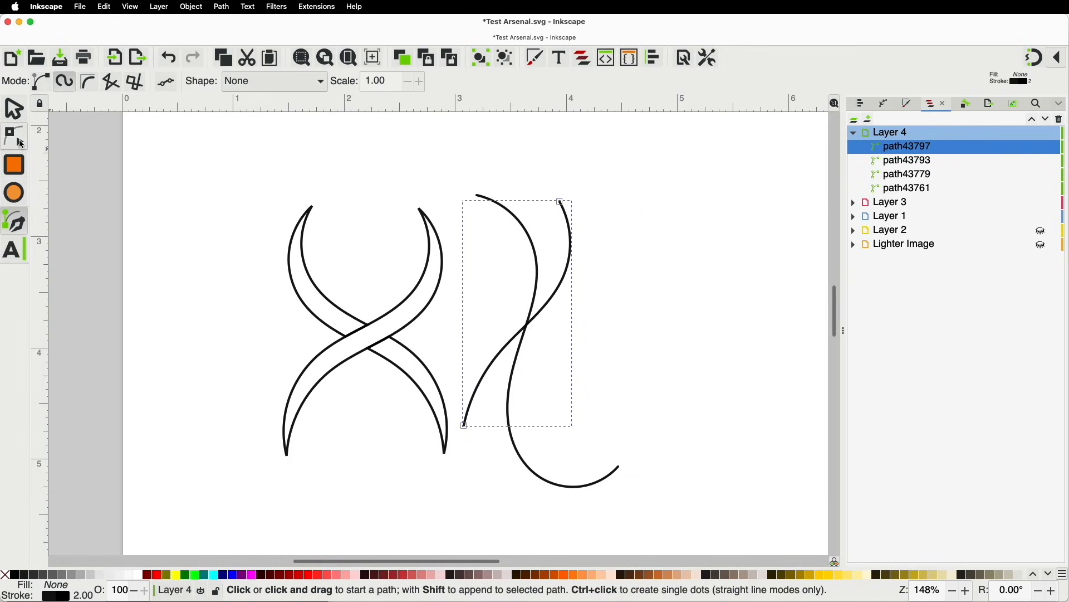
# Duplicate the crossing curve and use Path > Cut Path to split the S-curve where it crosses
pyautogui.click(16, 108)
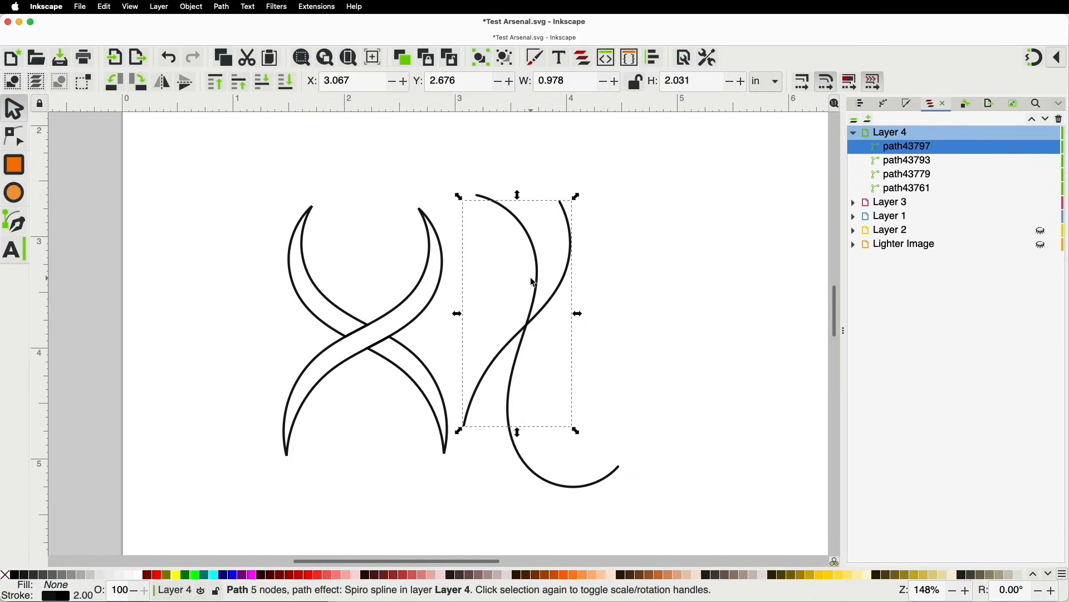
pyautogui.click(566, 289)
pyautogui.press('super')
pyautogui.press('super+d')
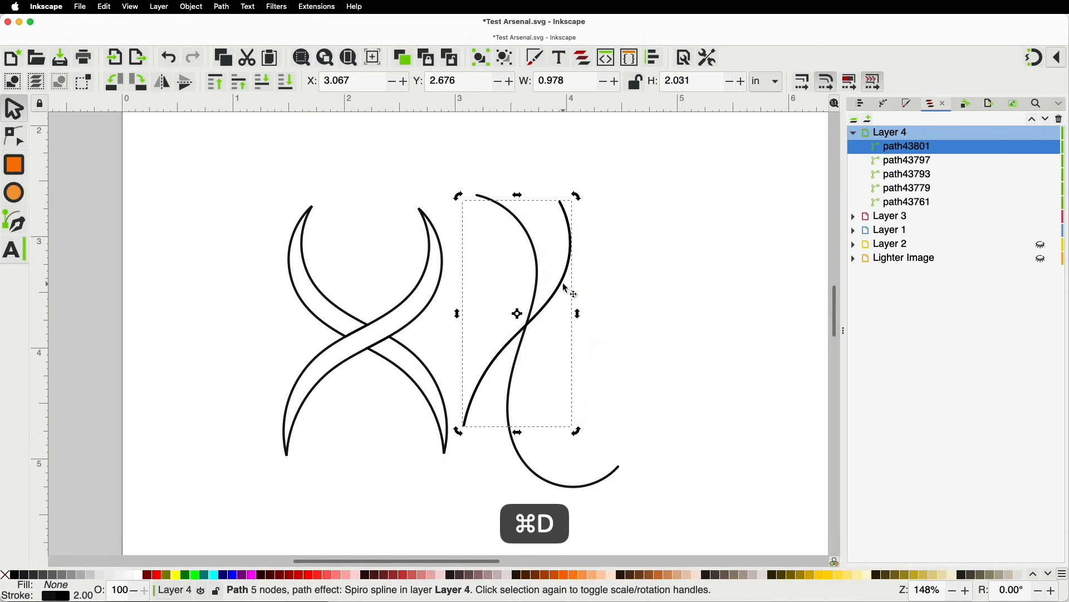
pyautogui.keyDown('shift'); pyautogui.click(564, 287); pyautogui.keyUp('shift')
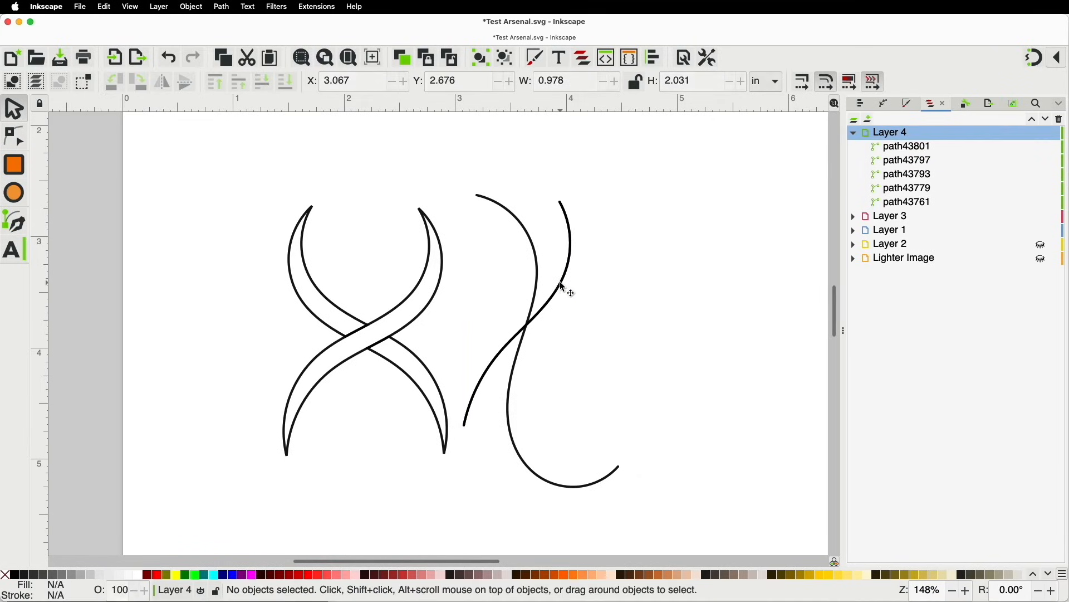
pyautogui.click(535, 298)
pyautogui.keyDown('shift'); pyautogui.click(554, 300); pyautogui.keyUp('shift')
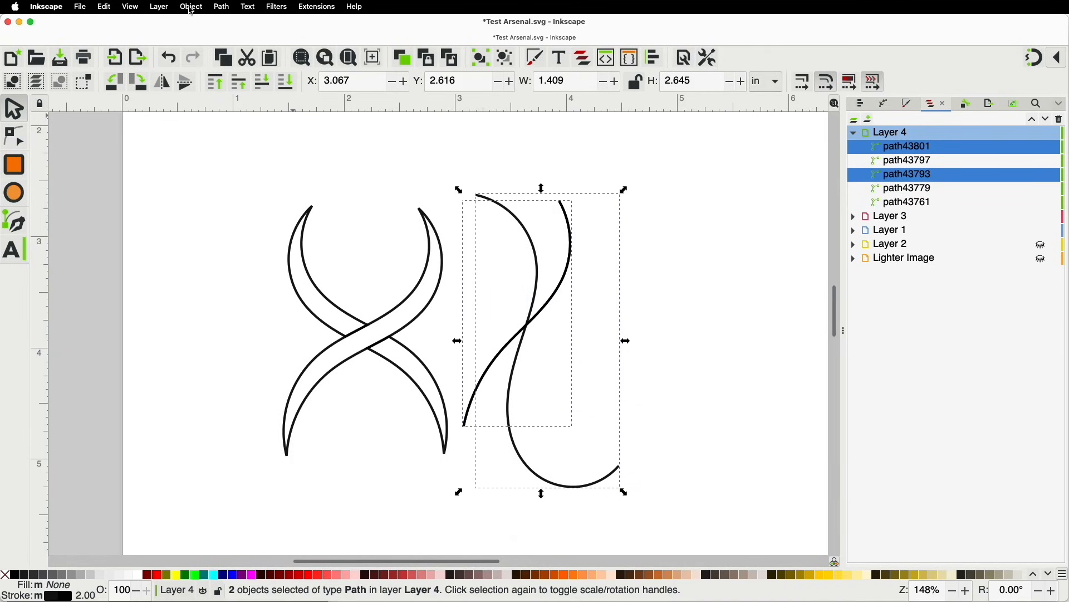
pyautogui.click(221, 6)
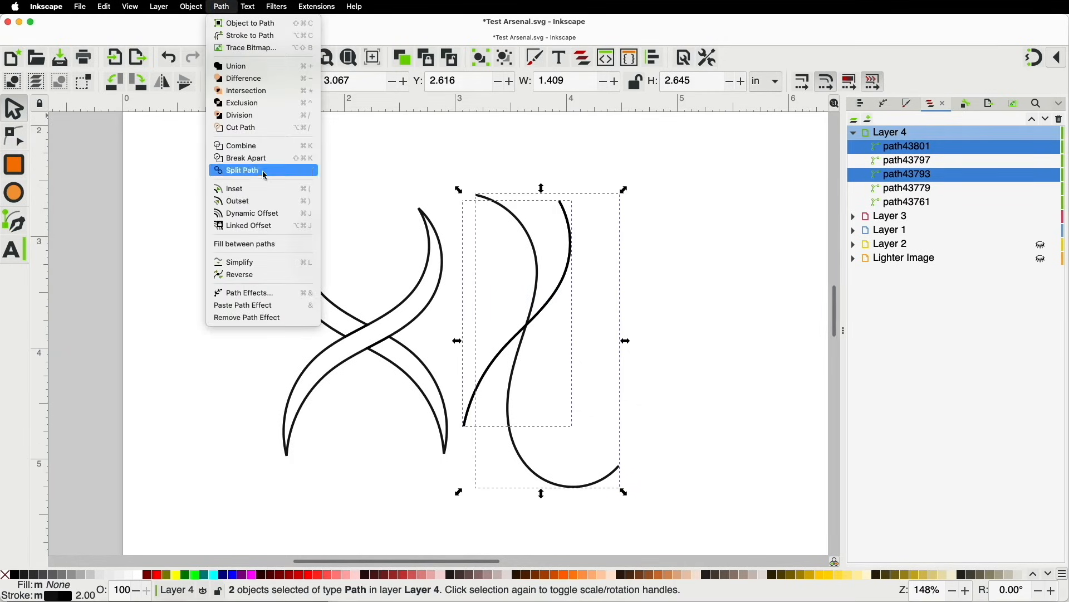
pyautogui.click(251, 129)
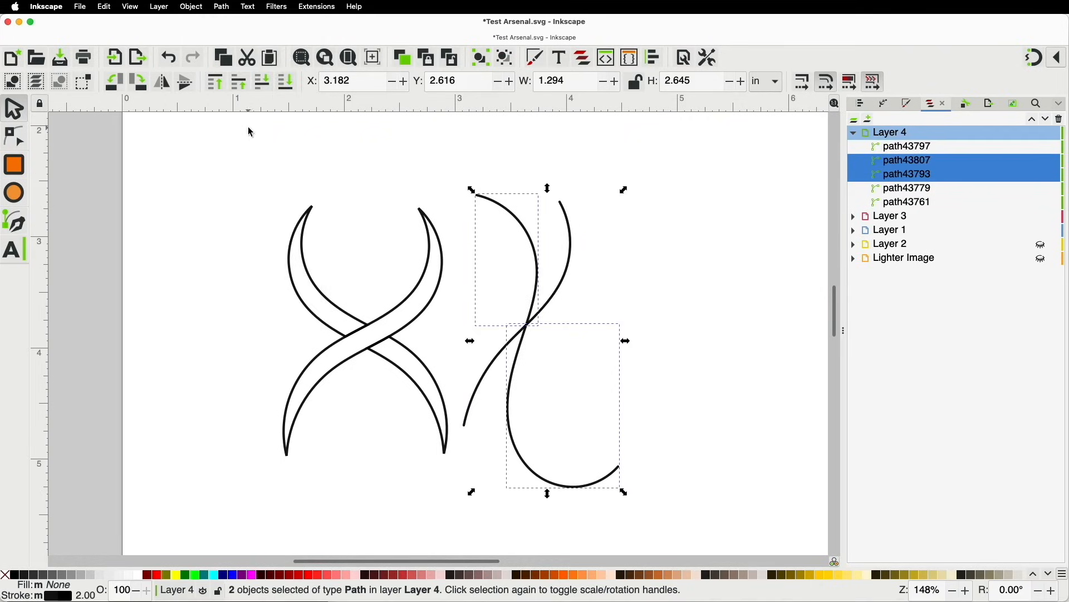
# Select the crossing curve and each cut piece of the S-curve to check the split
pyautogui.click(584, 287)
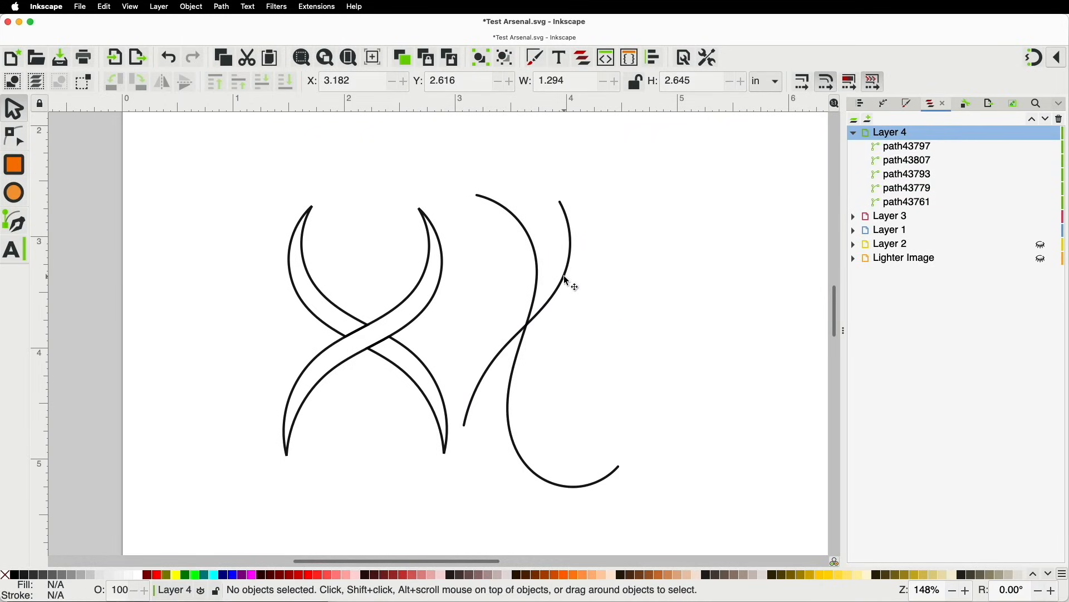
pyautogui.click(566, 280)
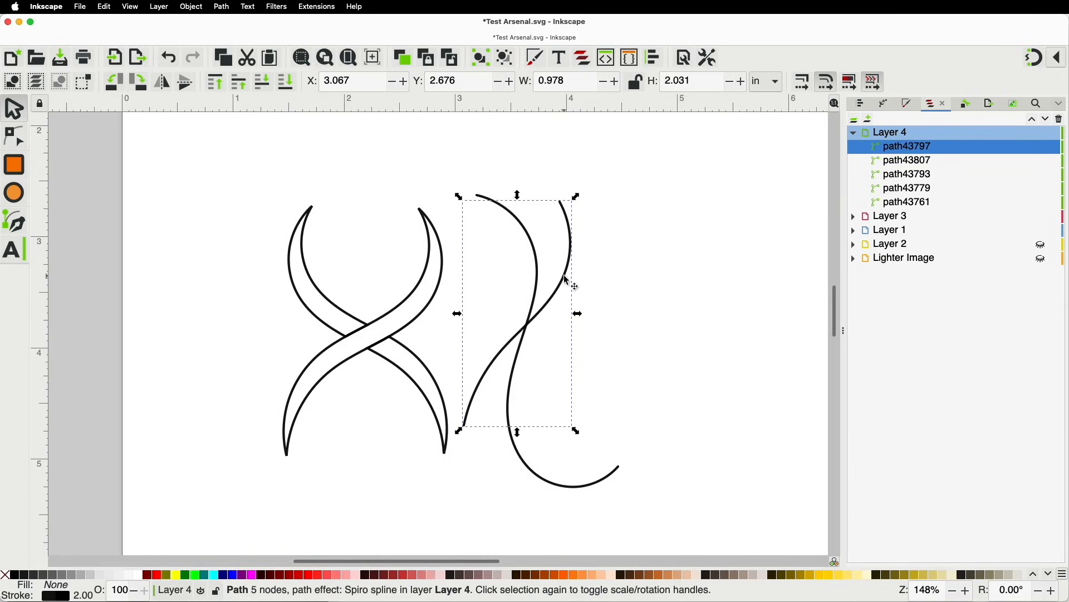
pyautogui.click(592, 288)
pyautogui.click(541, 283)
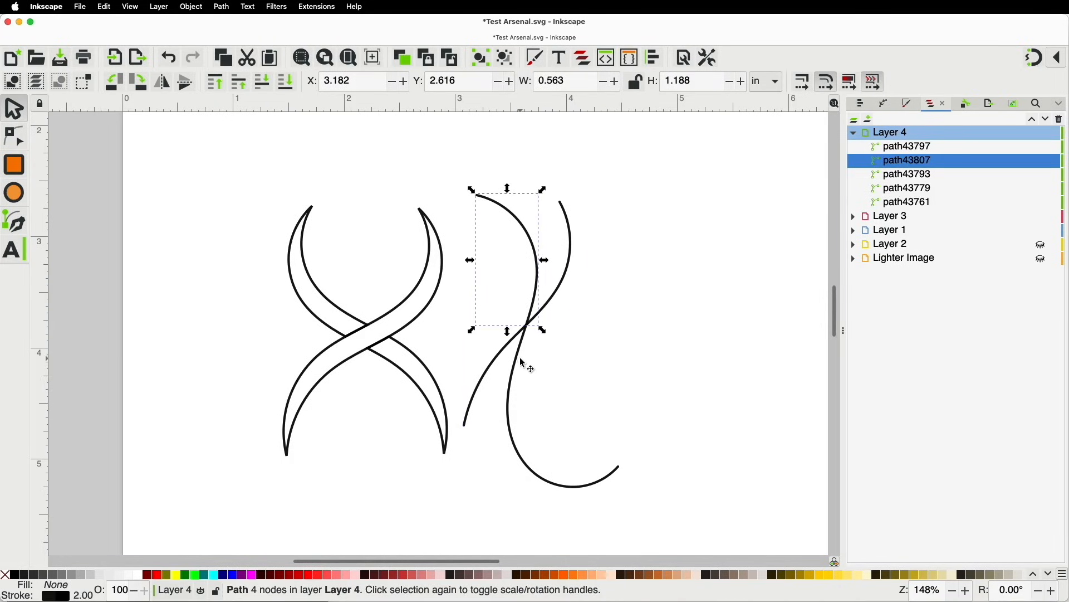
pyautogui.click(526, 364)
pyautogui.click(536, 277)
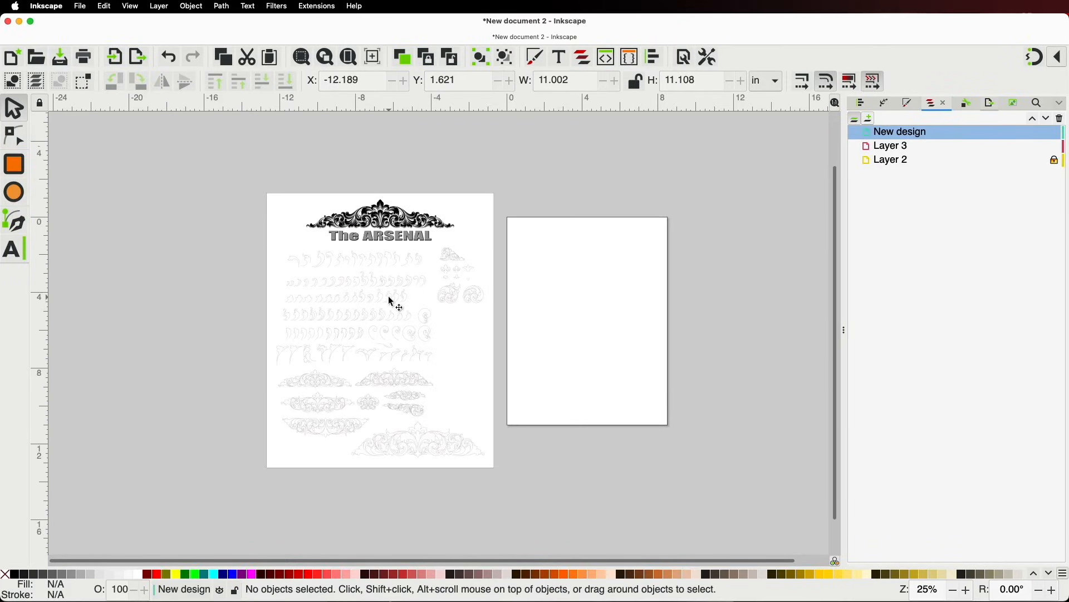
# Zoom and pan across The ARSENAL sheet to the rows of spiral and leaf scroll ornaments
pyautogui.scroll(4, 367, 283)
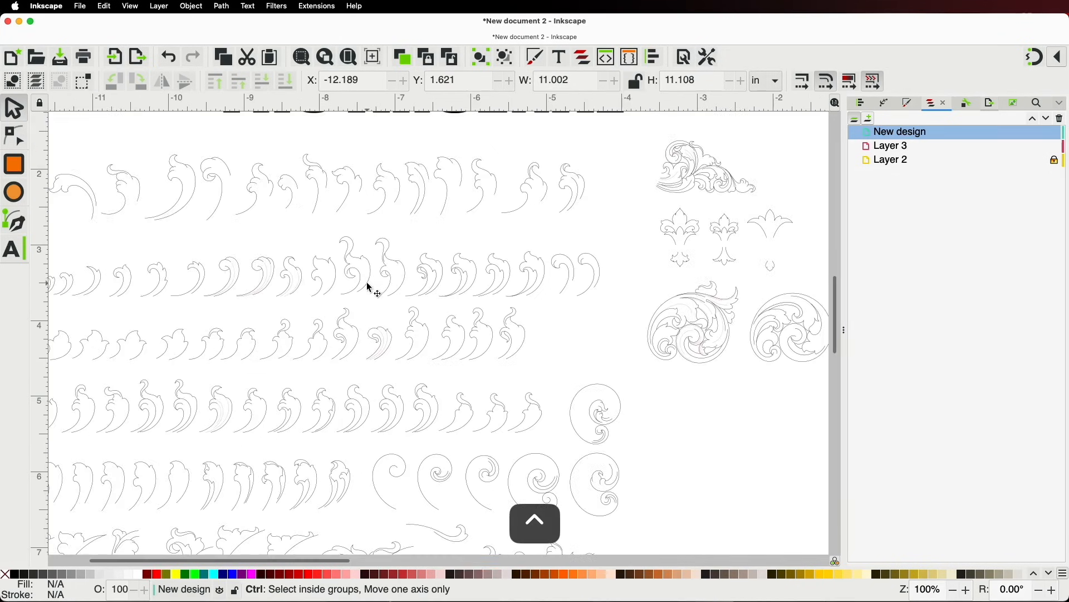
pyautogui.moveTo(367, 283); pyautogui.dragTo(490, 228)
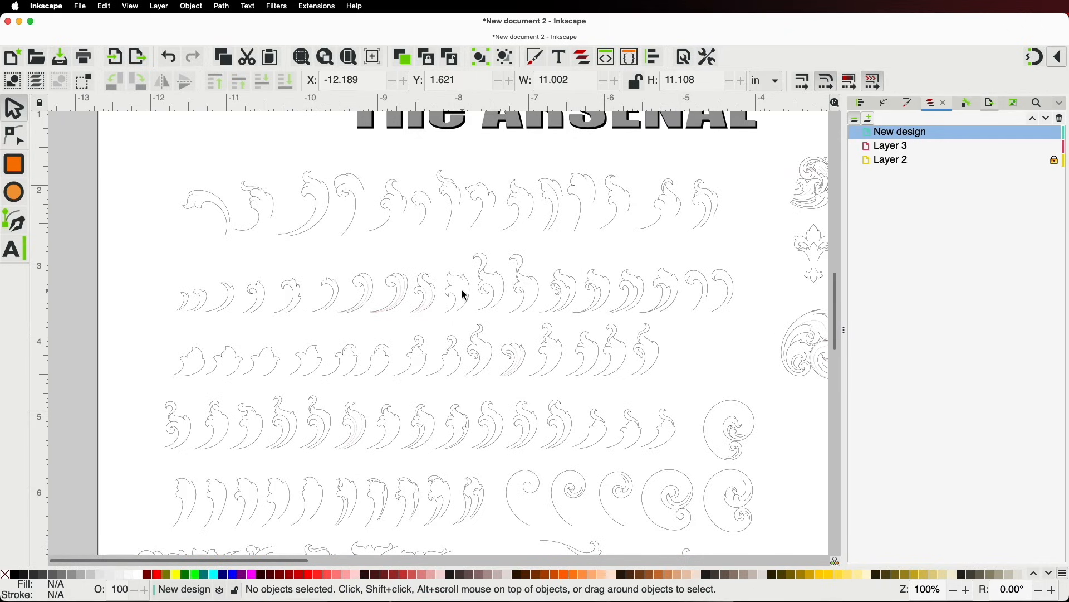
pyautogui.scroll(4, 353, 287)
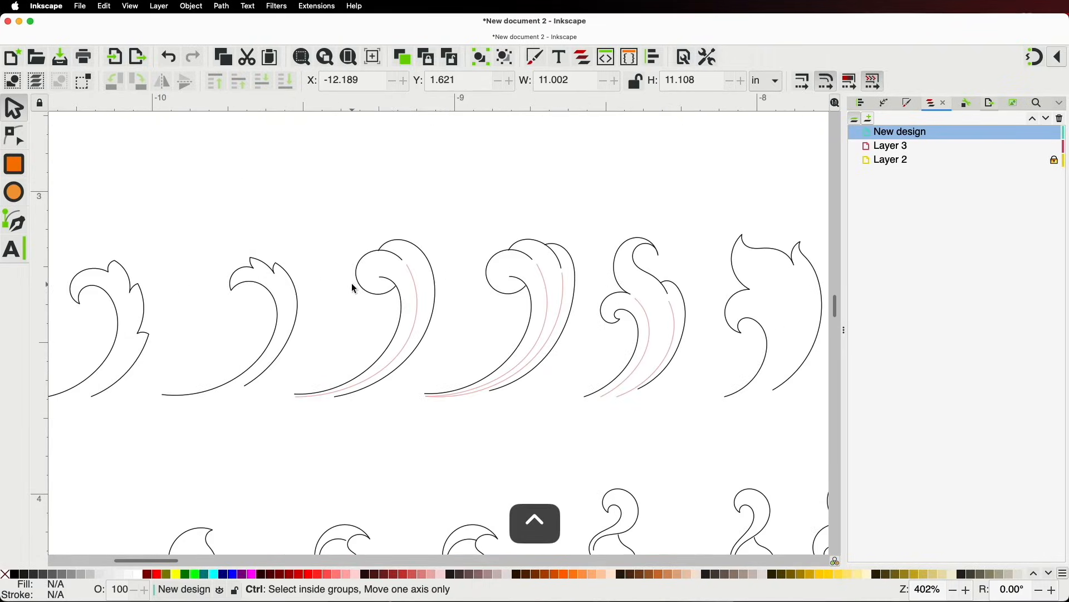
pyautogui.click(394, 259)
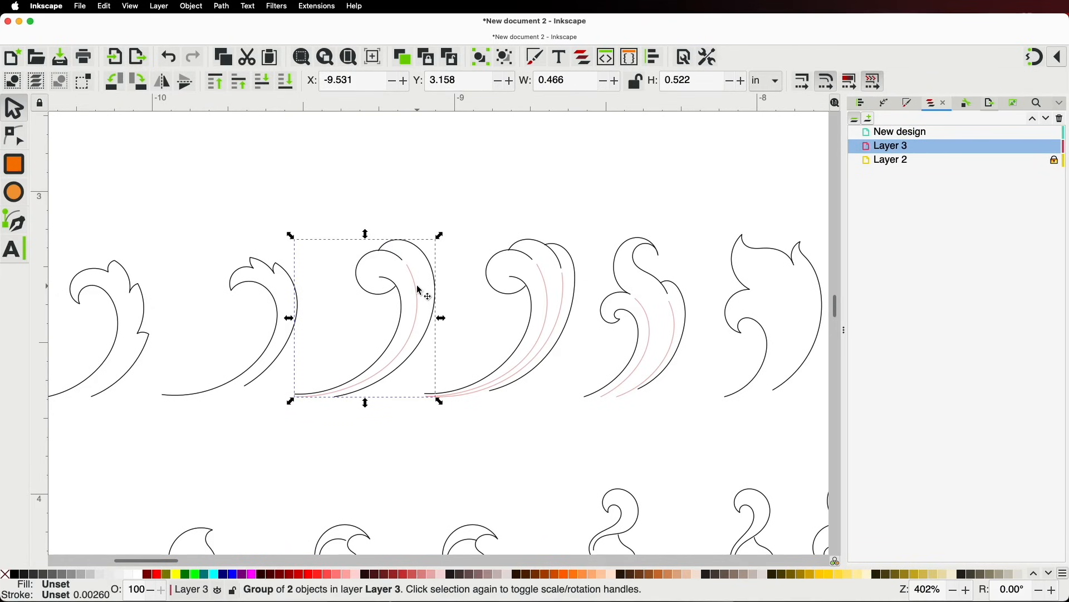
pyautogui.scroll(-8, 419, 289)
pyautogui.moveTo(791, 399); pyautogui.dragTo(662, 383)
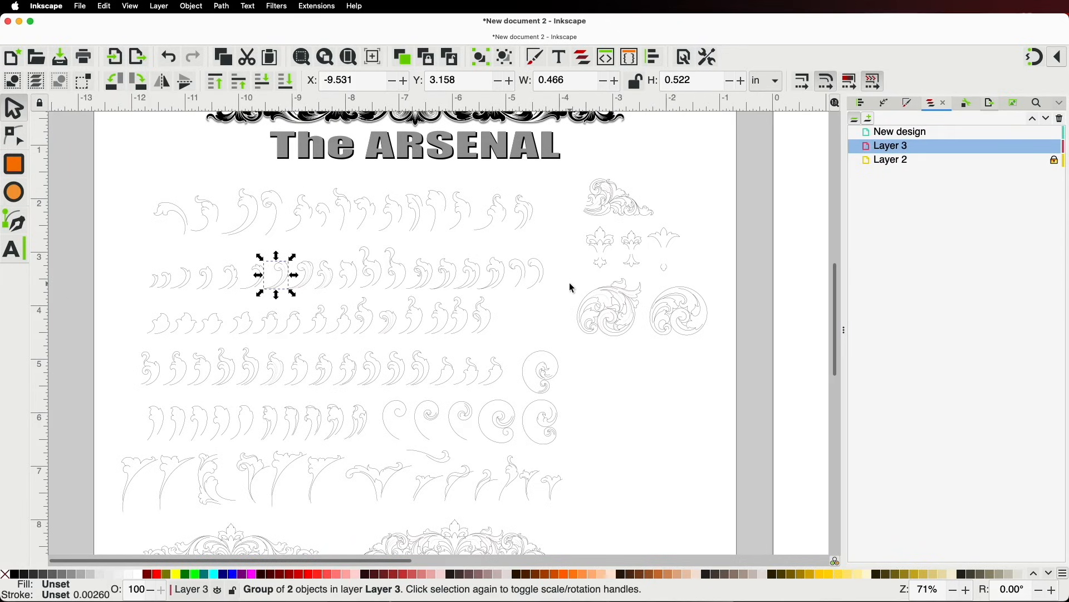
pyautogui.scroll(3, 568, 294)
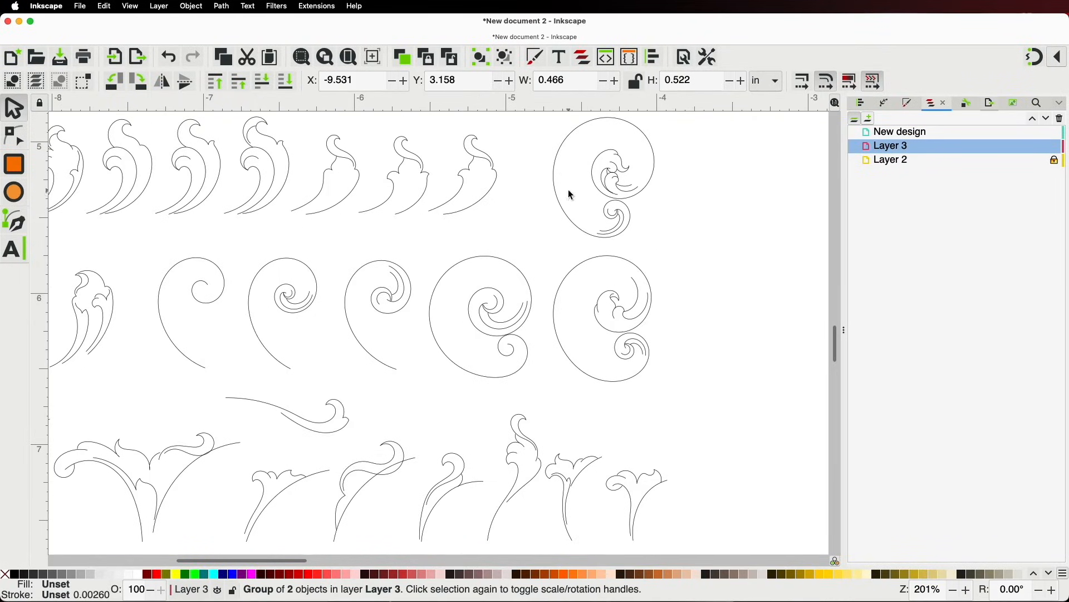
# Duplicate the spiral scroll group and move the copy onto the blank page
pyautogui.click(505, 323)
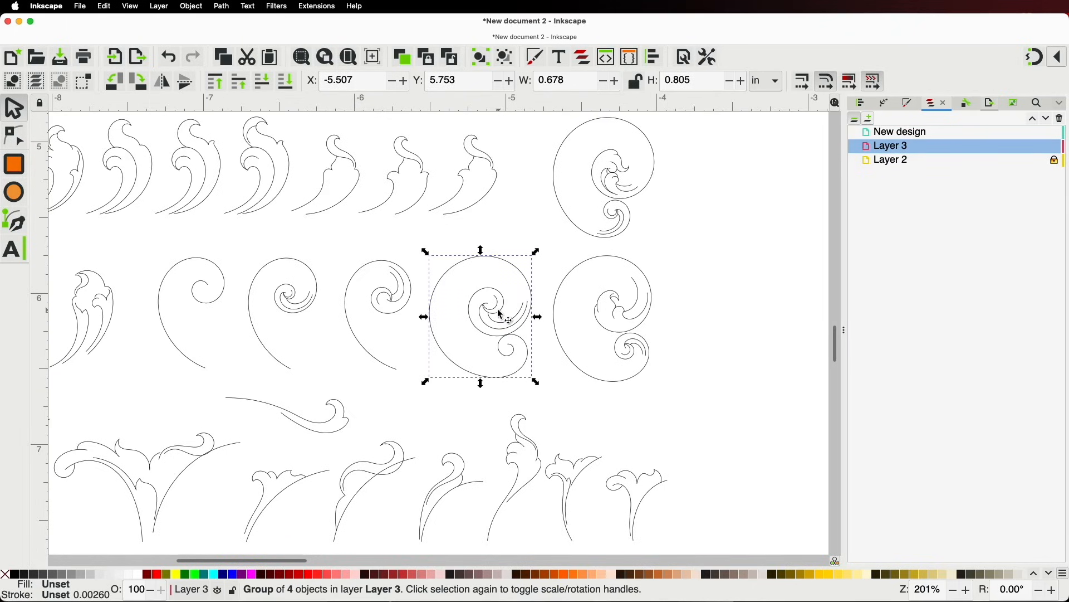
pyautogui.press('super+d')
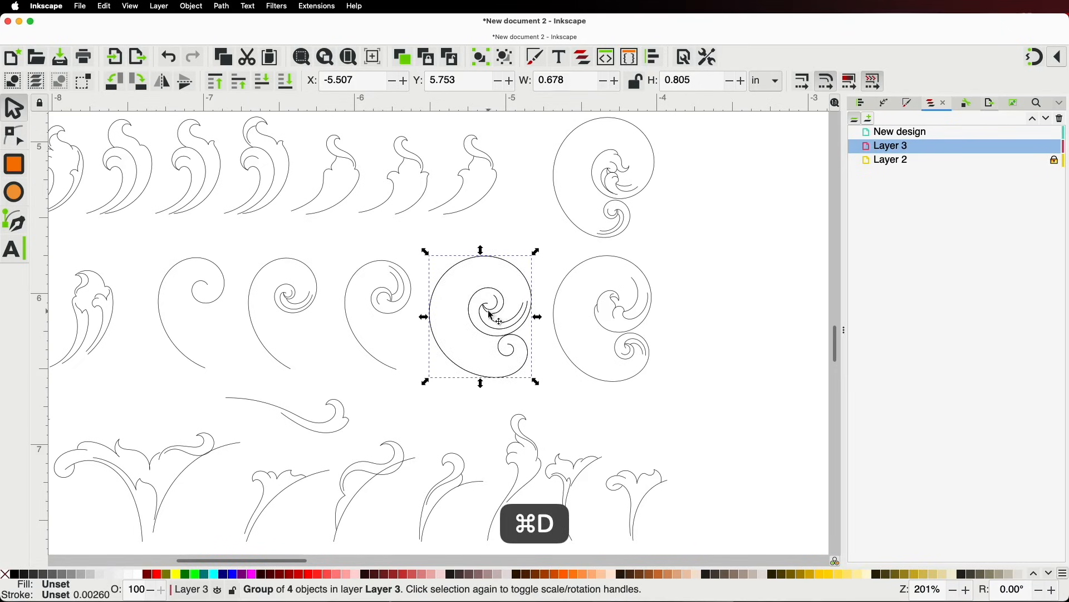
pyautogui.scroll(-5, 488, 312)
pyautogui.moveTo(482, 309); pyautogui.dragTo(671, 183)
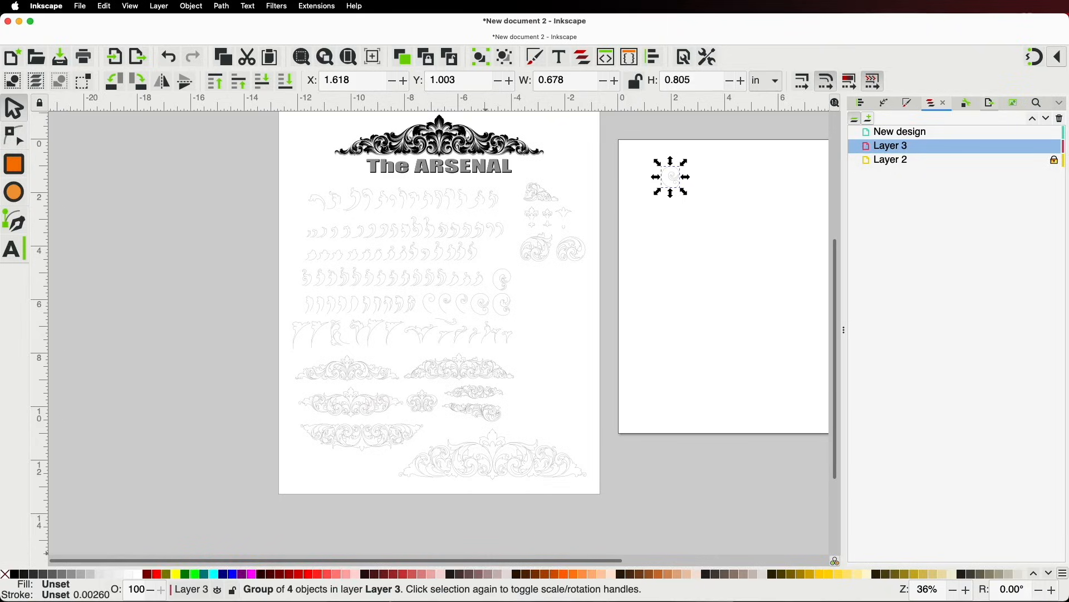
pyautogui.click(534, 591)
# Flip the spiral horizontally, rotate it 90° counter-clockwise, and tilt it slightly
pyautogui.scroll(6, 655, 155)
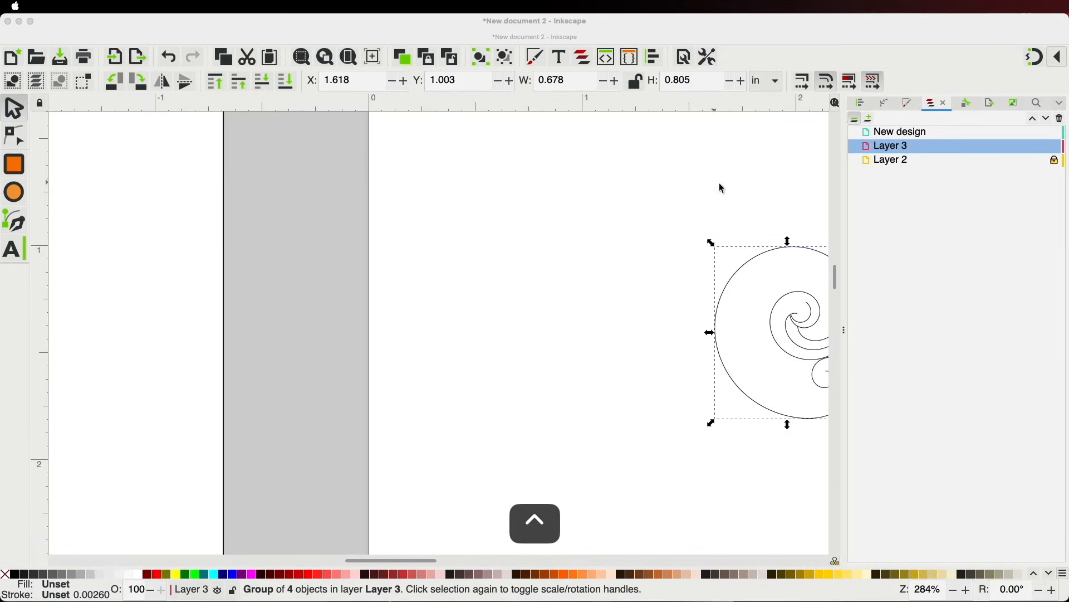
pyautogui.moveTo(611, 303); pyautogui.dragTo(397, 276)
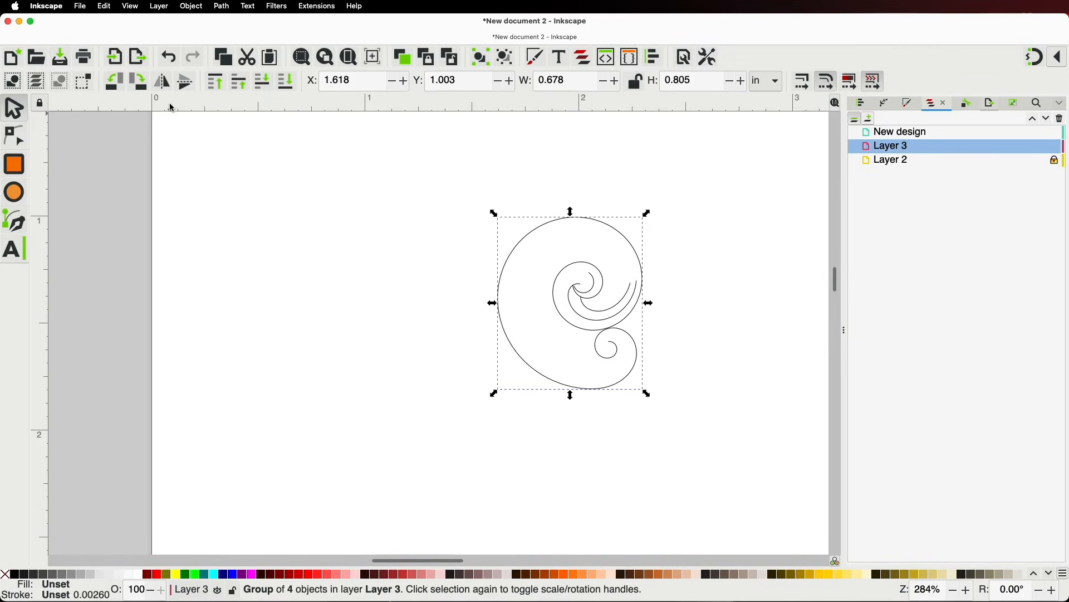
pyautogui.click(163, 81)
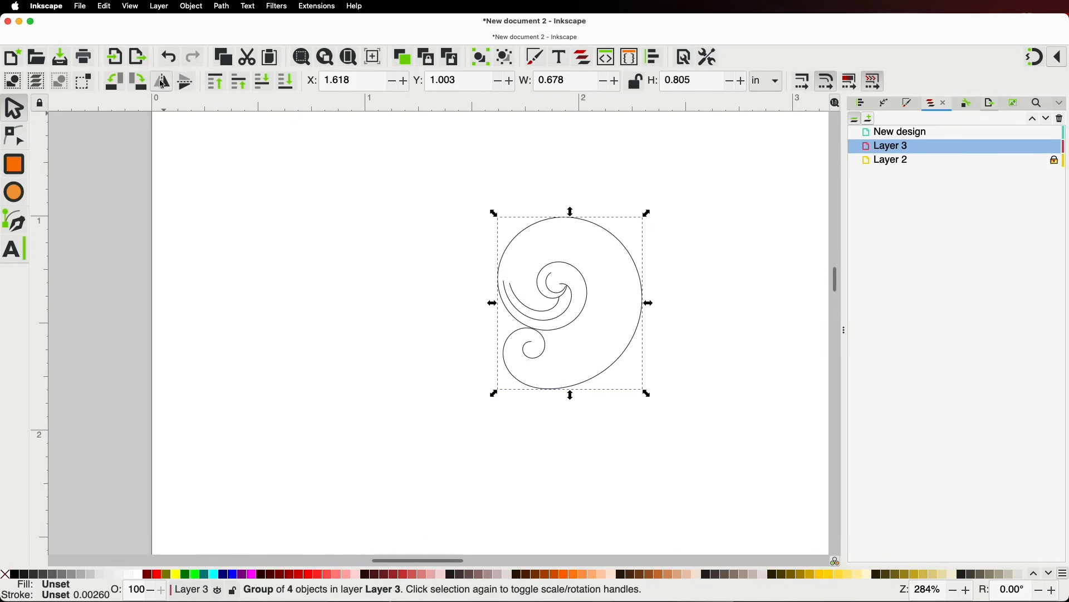
pyautogui.click(115, 81)
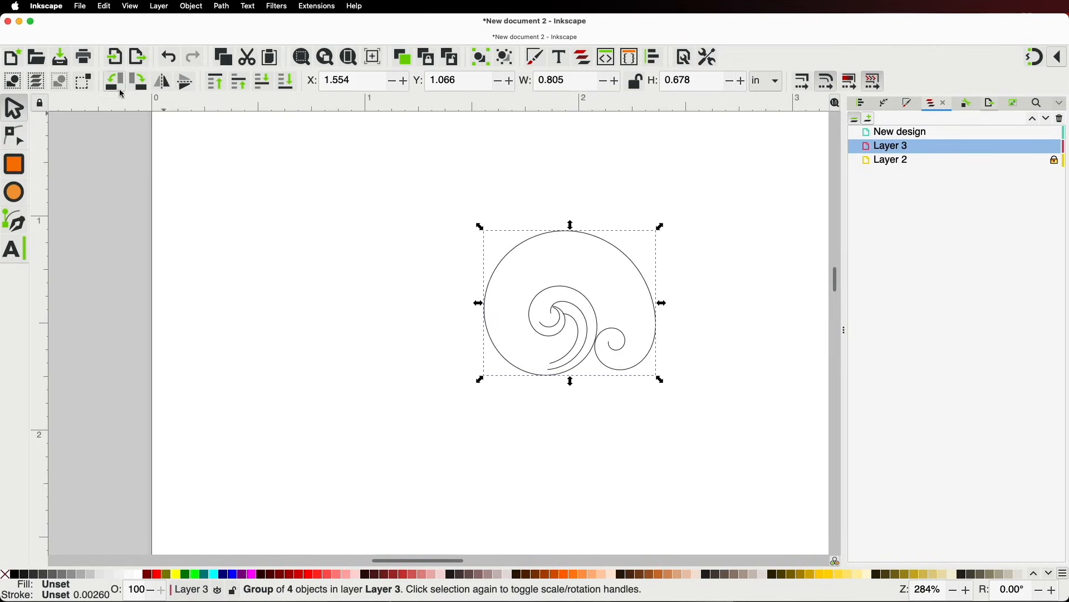
pyautogui.click(615, 256)
pyautogui.moveTo(659, 231); pyautogui.dragTo(661, 246)
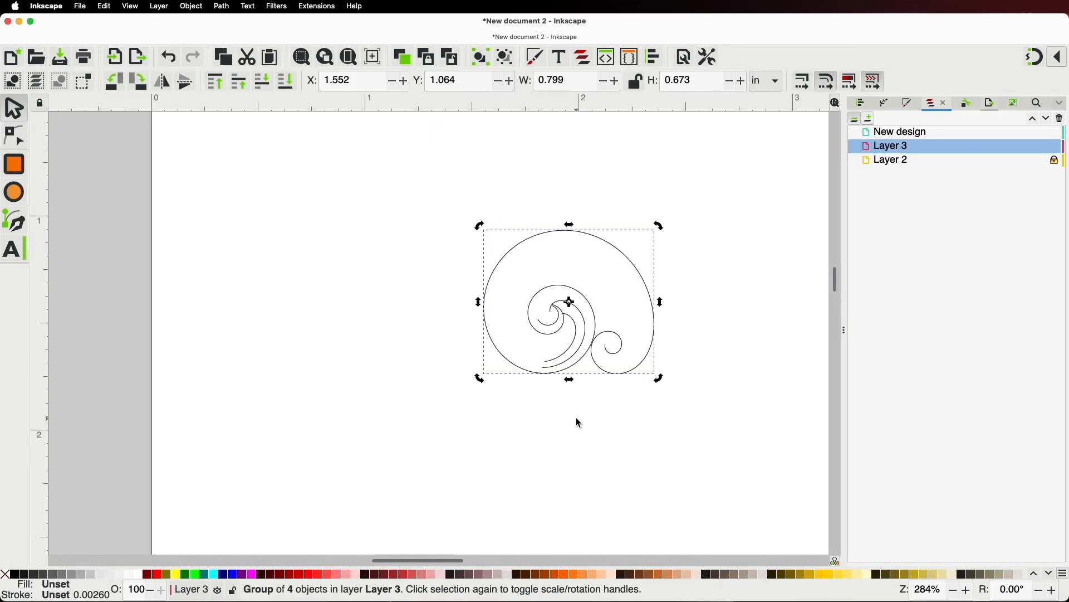
# Make a copy left of the spiral, flipped upside down, scaled to about 85% and tilted about 6°
pyautogui.press('super+d')
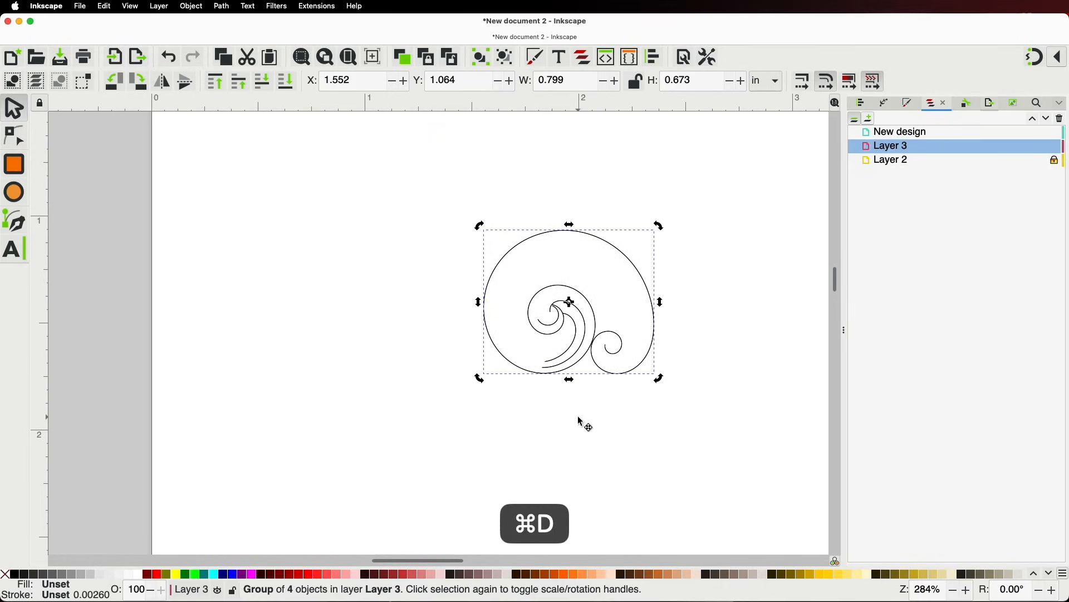
pyautogui.moveTo(606, 253); pyautogui.dragTo(469, 257)
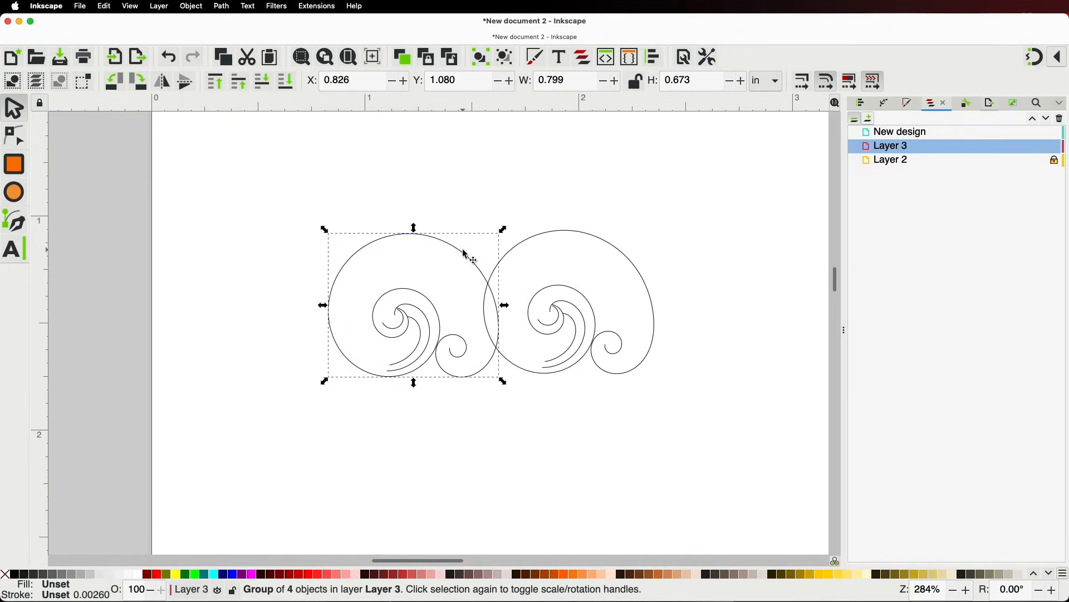
pyautogui.press('v')
pyautogui.scroll(1, 429, 281)
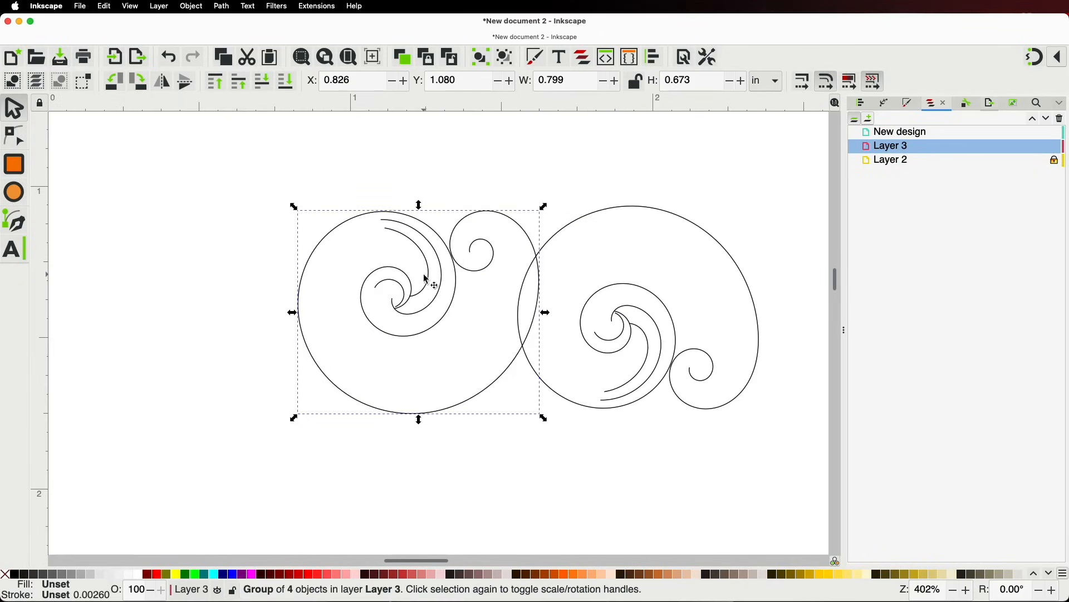
pyautogui.moveTo(298, 208); pyautogui.dragTo(332, 242)
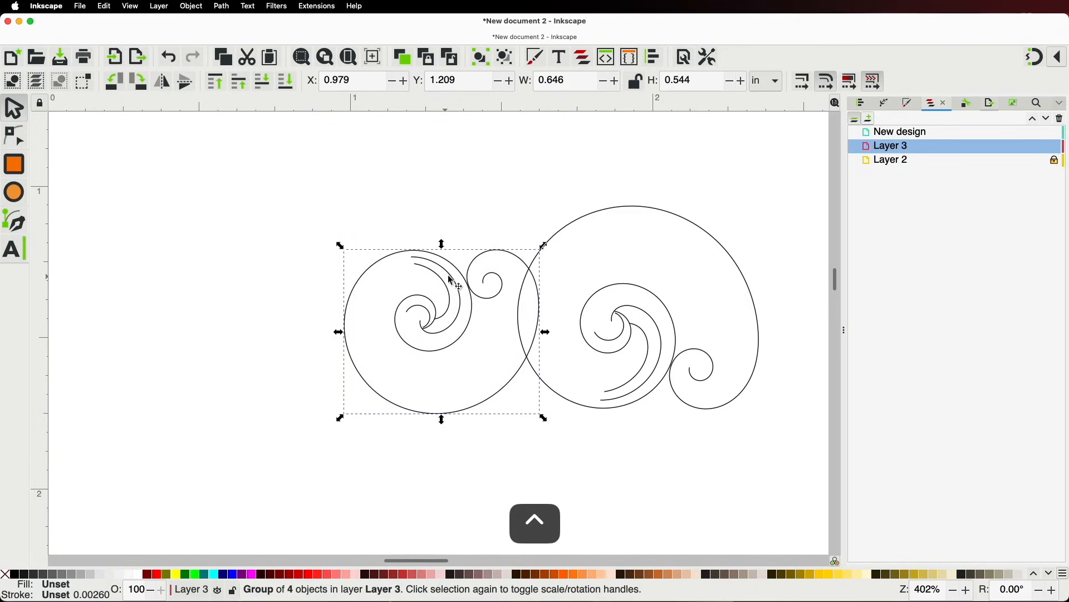
pyautogui.click(368, 270)
pyautogui.moveTo(340, 245); pyautogui.dragTo(325, 289)
# Push the copy against the original spiral and snap both onto a new horizontal guide
pyautogui.moveTo(460, 311); pyautogui.dragTo(451, 310)
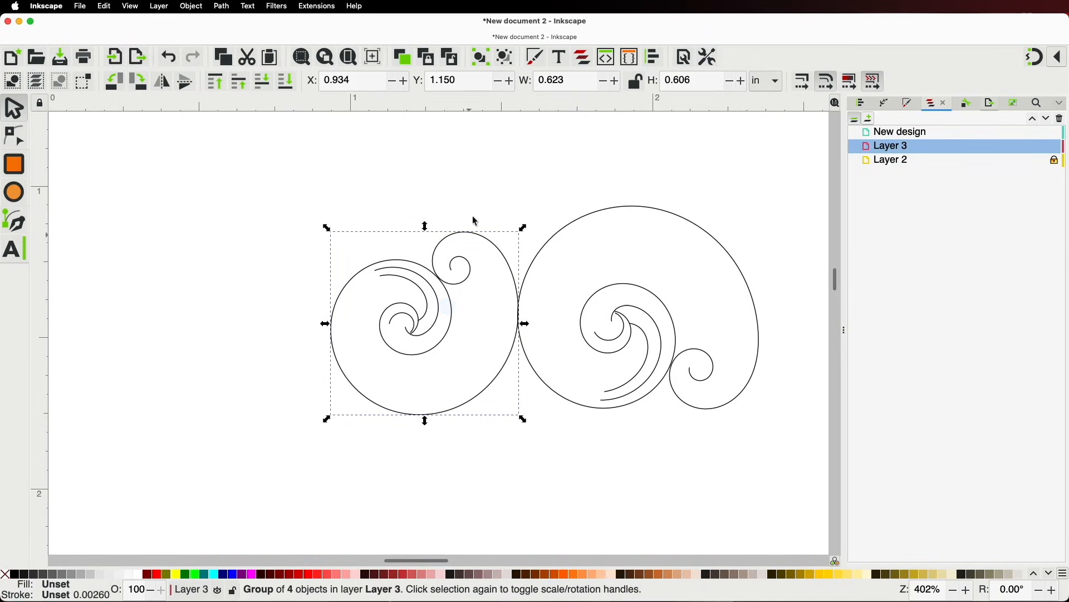
pyautogui.moveTo(488, 106); pyautogui.dragTo(562, 409)
pyautogui.moveTo(506, 365); pyautogui.dragTo(506, 357)
# Delete the small top curl's nodes and one leftover node from the left spiral's path
pyautogui.click(14, 136)
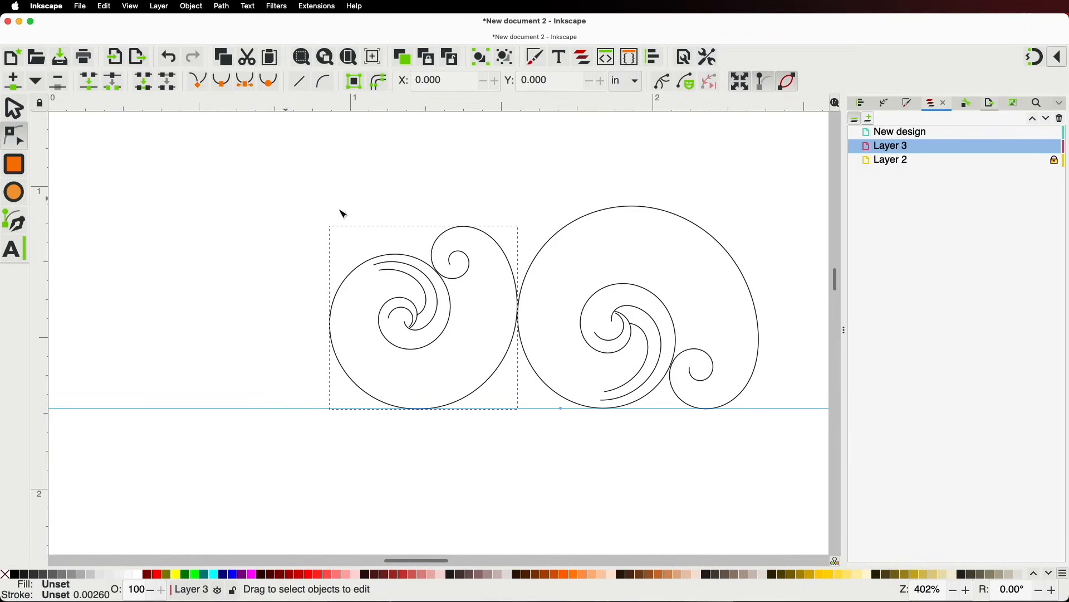
pyautogui.click(448, 236)
pyautogui.click(458, 234)
pyautogui.moveTo(430, 214); pyautogui.dragTo(495, 273)
pyautogui.press('BackSpace')
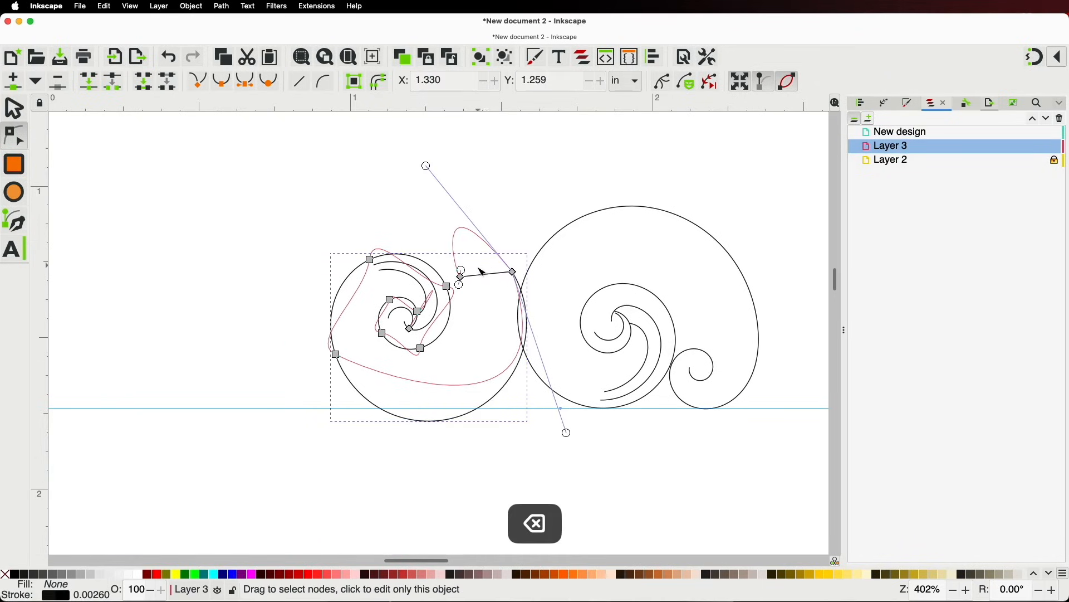
pyautogui.click(483, 272)
pyautogui.press('BackSpace')
# Reshape the outer curve by moving a node down, retracting handles, and adding and dragging a new node
pyautogui.moveTo(512, 271); pyautogui.dragTo(520, 340)
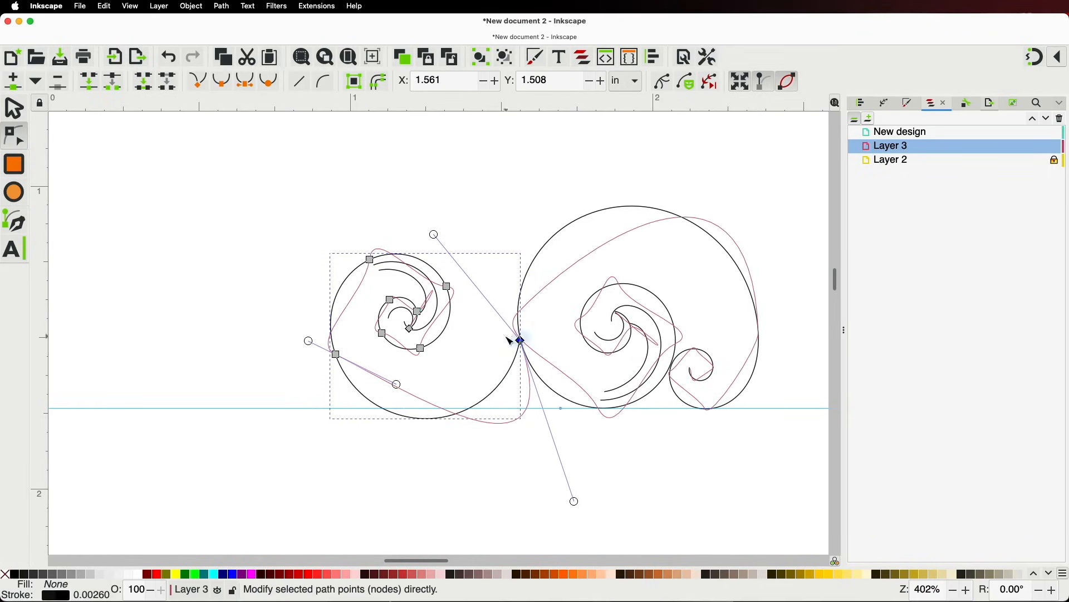
pyautogui.press('shift')
pyautogui.keyDown('shift'); pyautogui.click(336, 355); pyautogui.keyUp('shift')
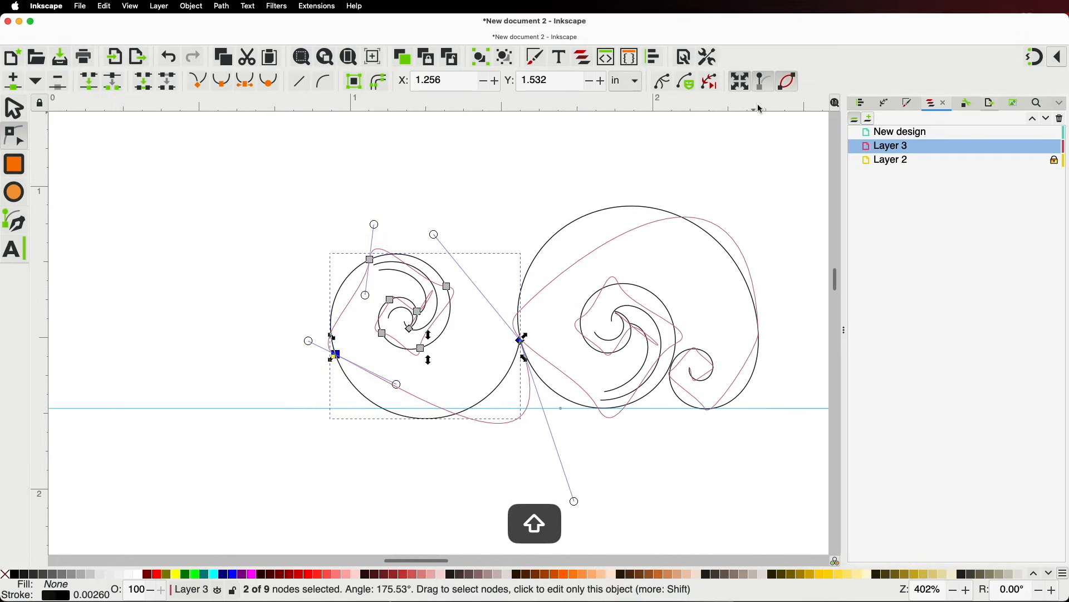
pyautogui.click(771, 83)
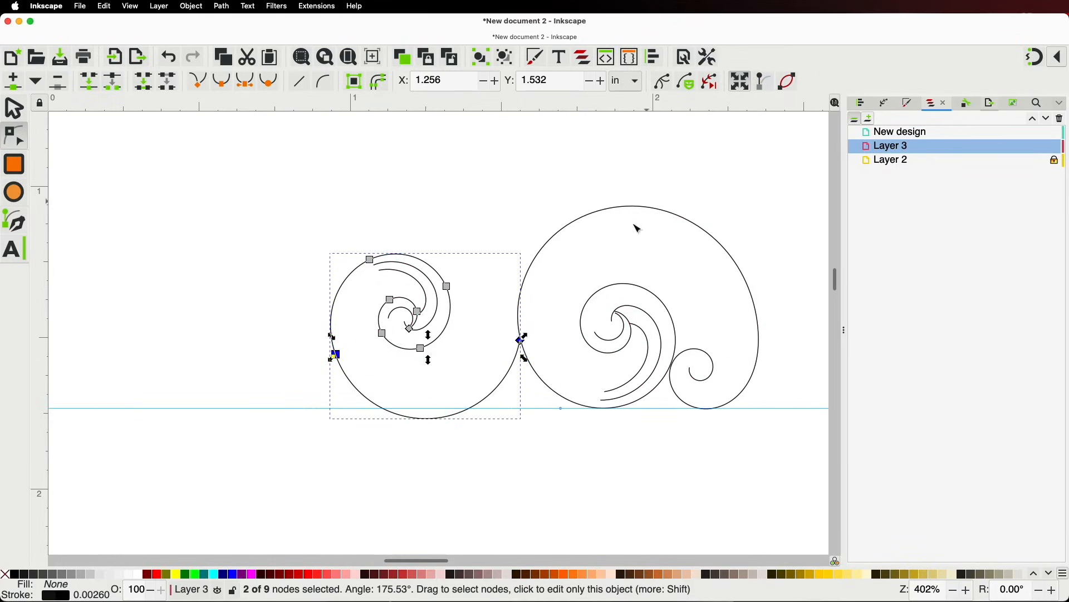
pyautogui.press('shift')
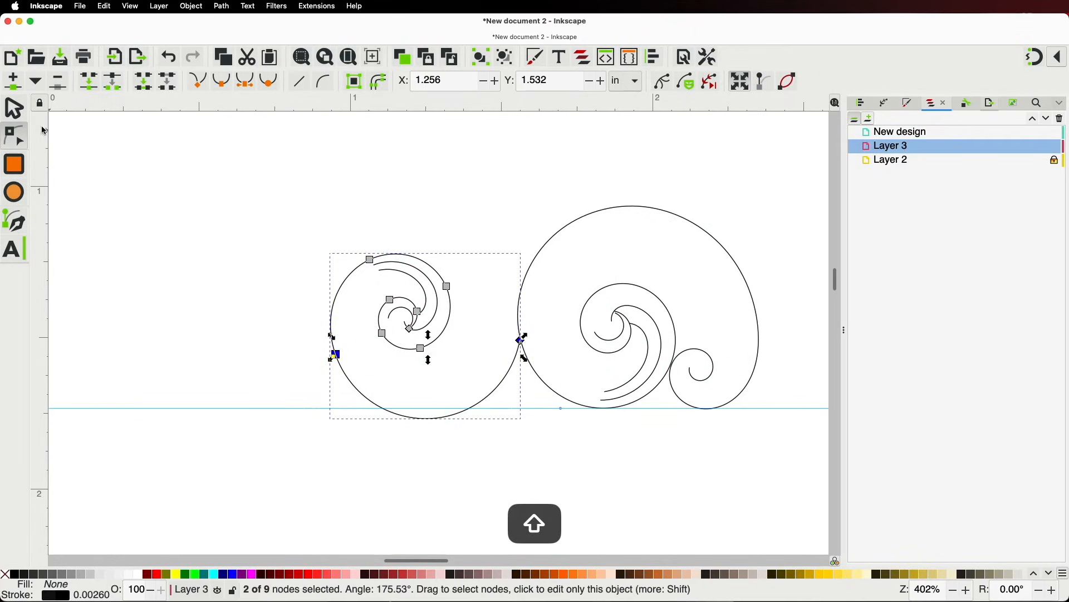
pyautogui.click(14, 83)
pyautogui.click(471, 418)
pyautogui.moveTo(471, 419); pyautogui.dragTo(445, 405)
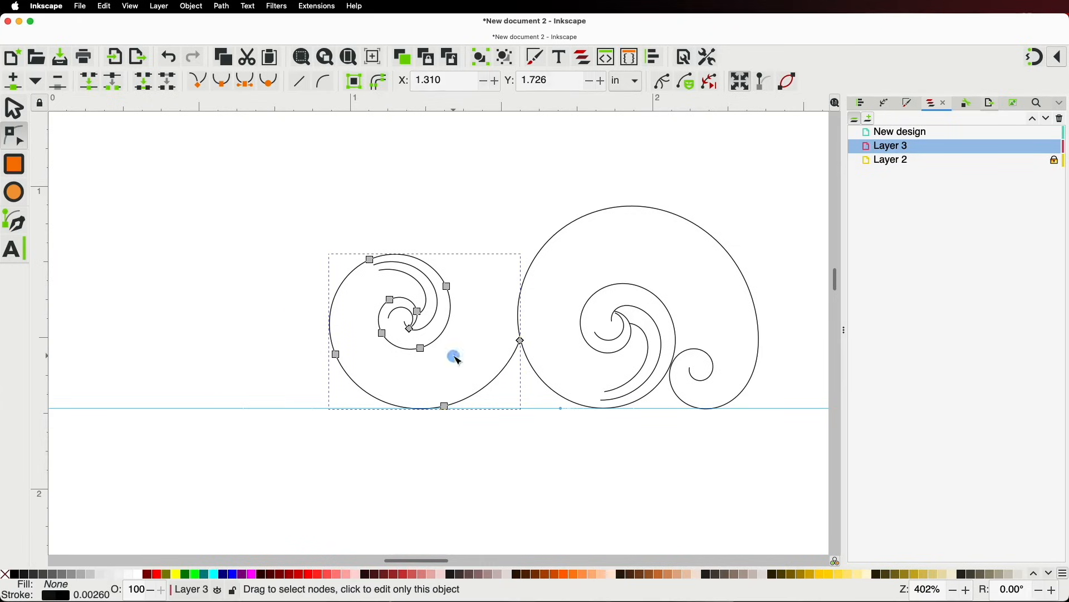
# Deselect the nodes, then zoom out and pan over to the flourishes on The ARSENAL sheet
pyautogui.scroll(-1, 470, 311)
pyautogui.click(510, 425)
pyautogui.scroll(-2, 510, 420)
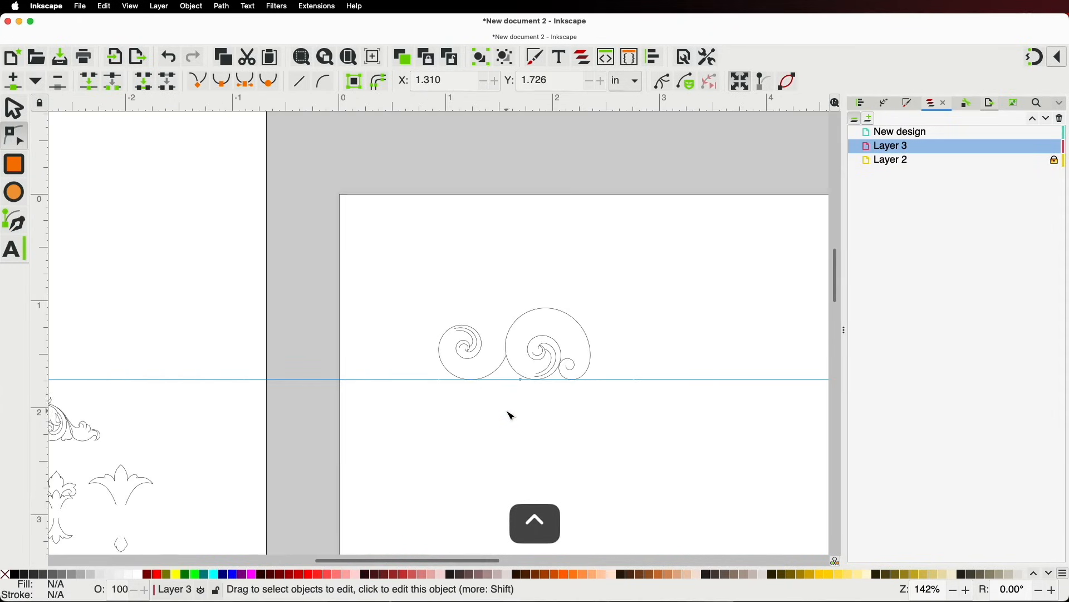
pyautogui.scroll(1, 485, 384)
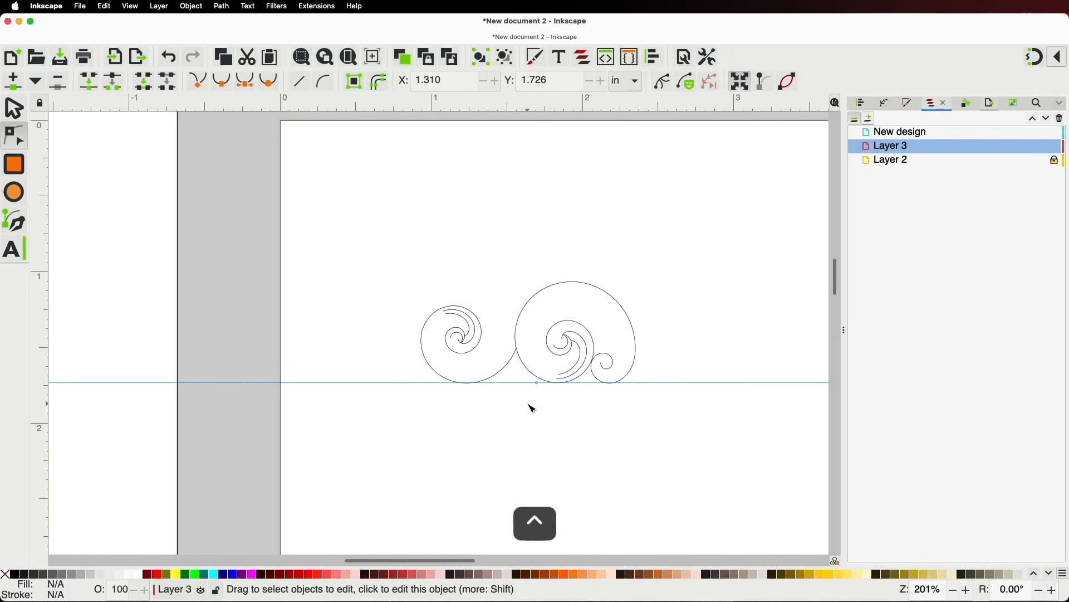
pyautogui.scroll(-2, 530, 406)
pyautogui.scroll(-1, 538, 413)
pyautogui.press('space')
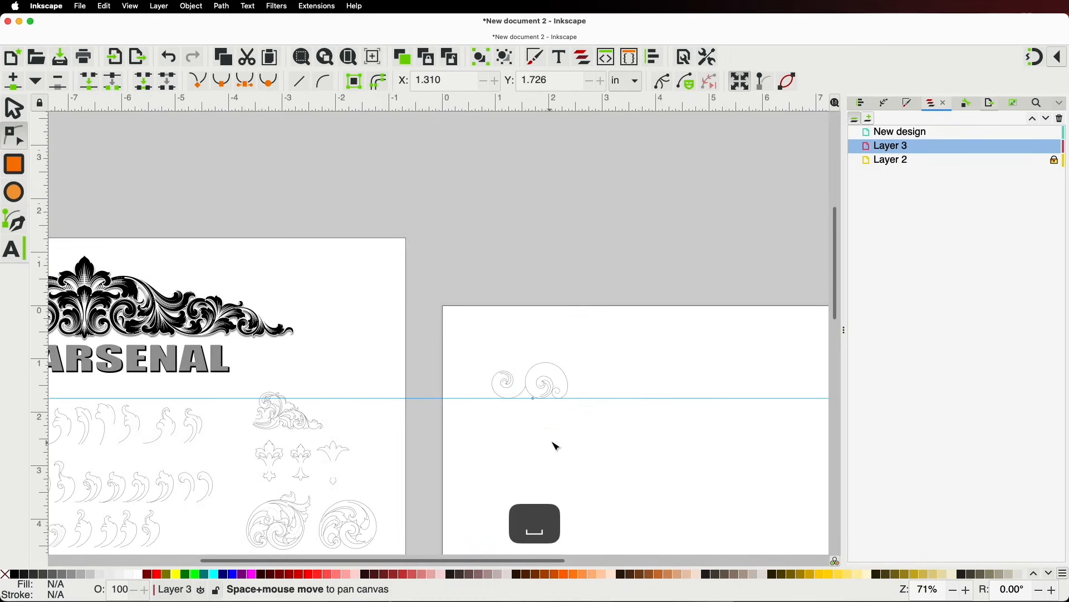
pyautogui.scroll(3, 625, 333)
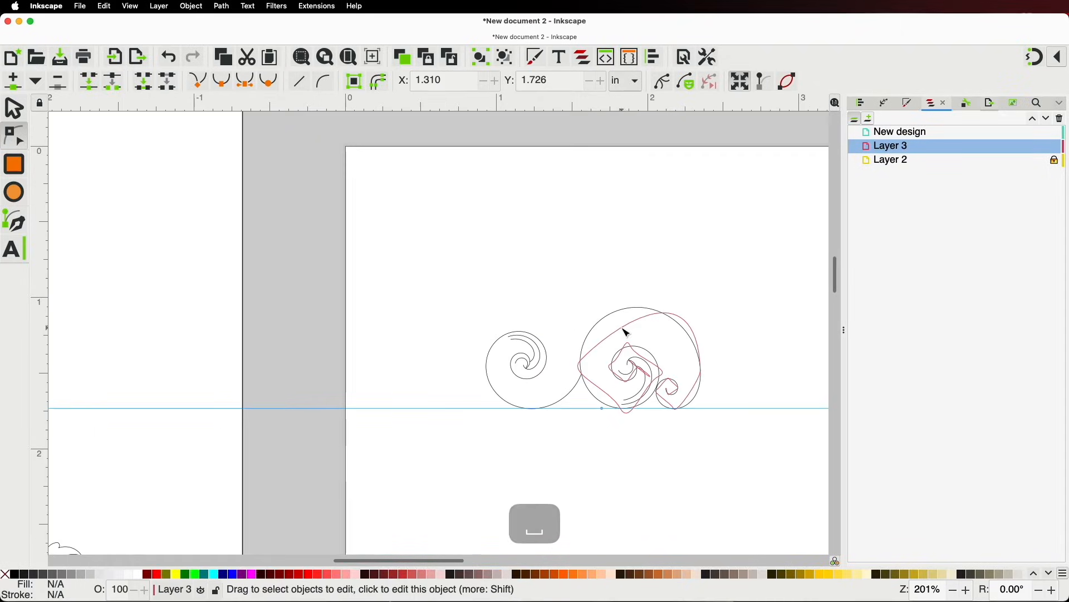
pyautogui.scroll(-4, 557, 303)
pyautogui.press('space')
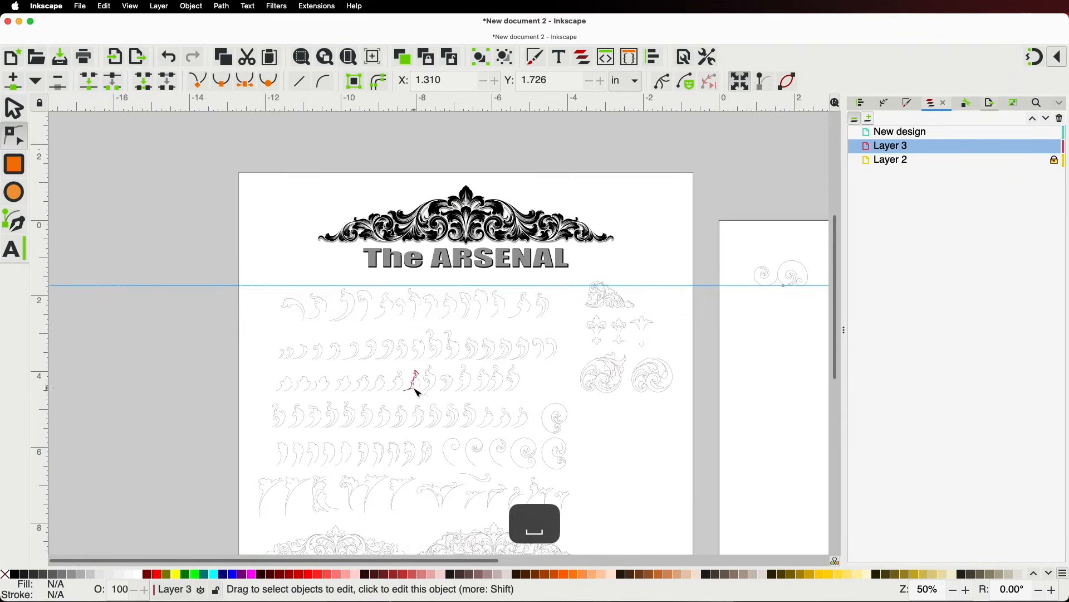
pyautogui.scroll(2, 413, 382)
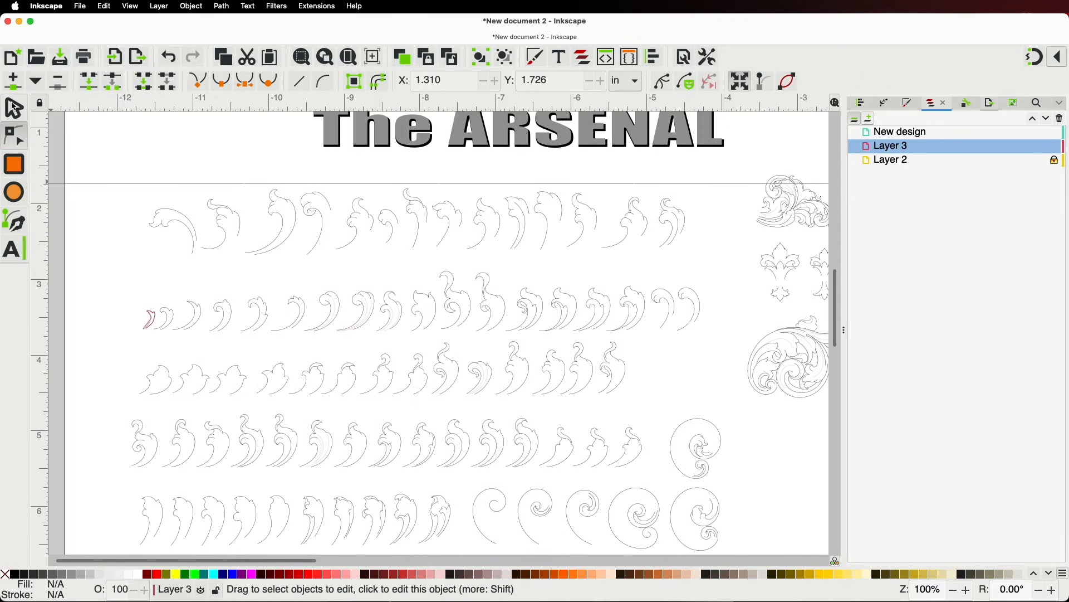
pyautogui.click(14, 107)
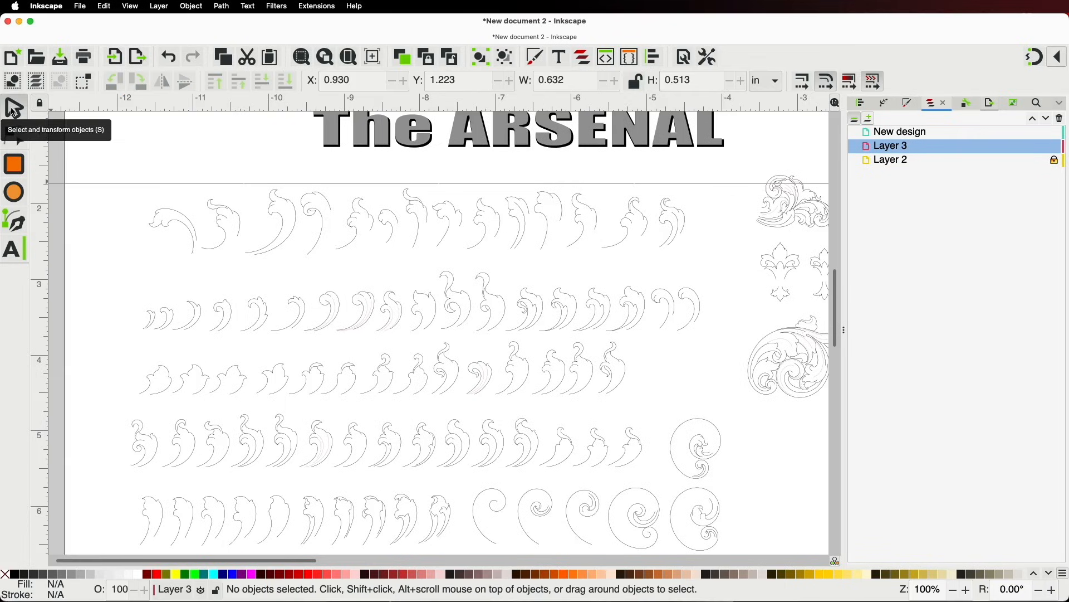
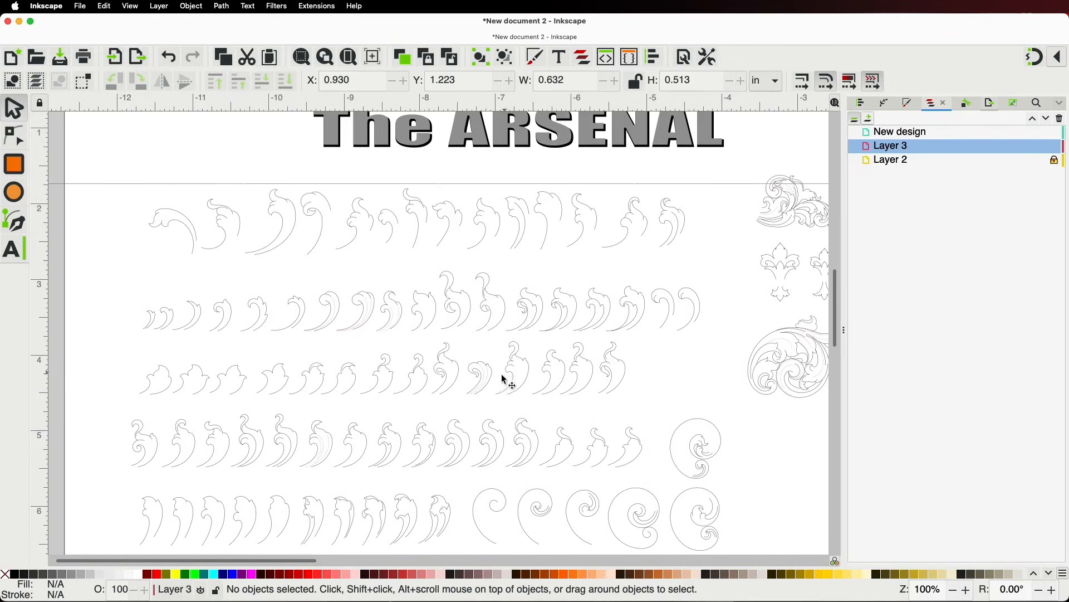
# Duplicate a two-part leaf ornament from the sheet and move the copy over the large spiral
pyautogui.click(326, 383)
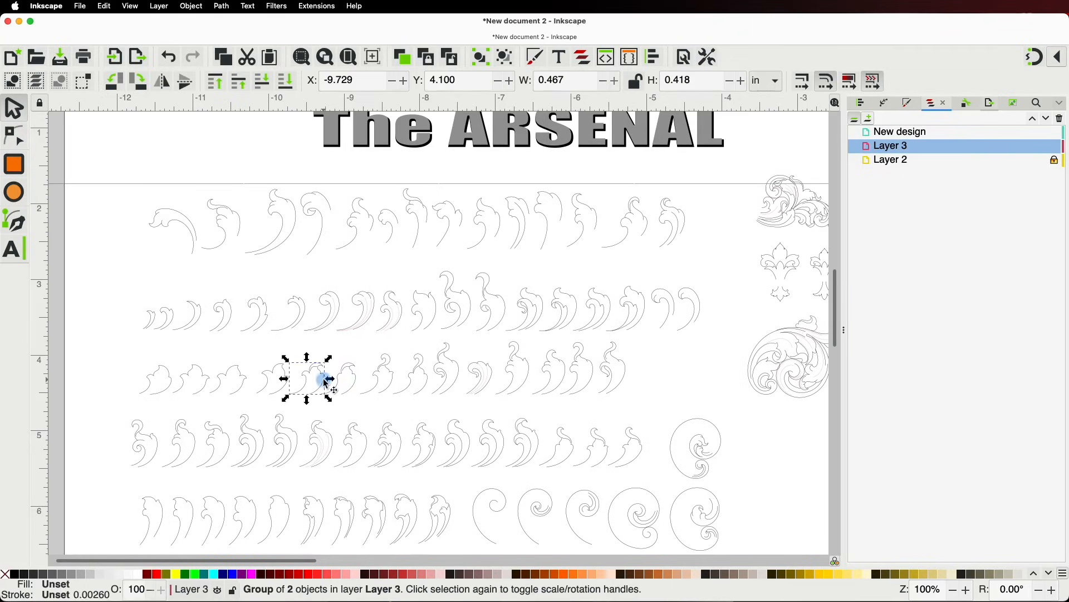
pyautogui.press('super+d')
pyautogui.moveTo(326, 384); pyautogui.dragTo(747, 358)
pyautogui.press('space')
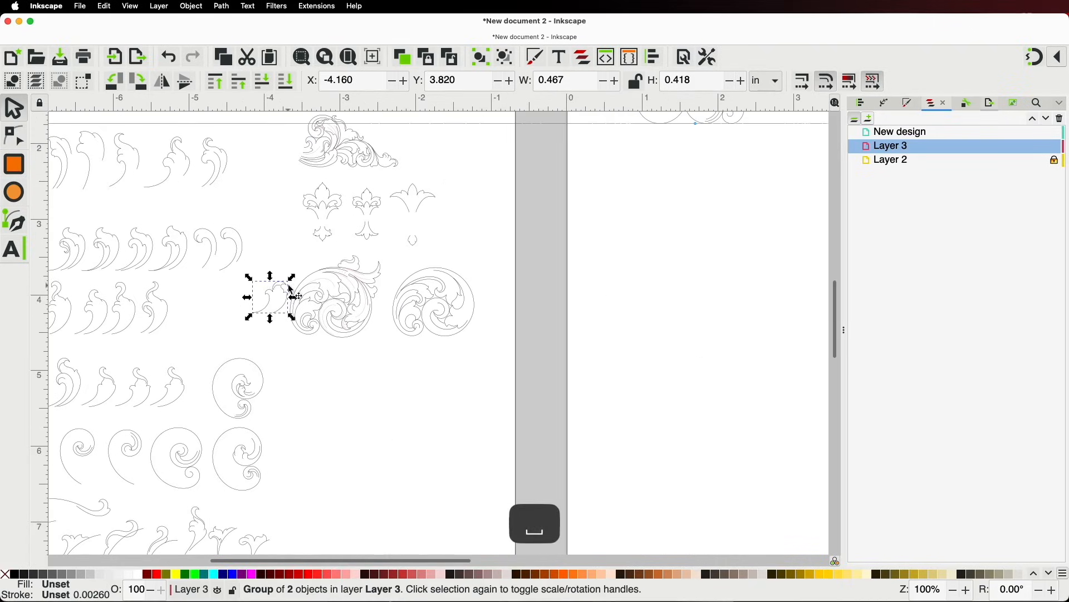
pyautogui.moveTo(294, 295); pyautogui.dragTo(684, 142)
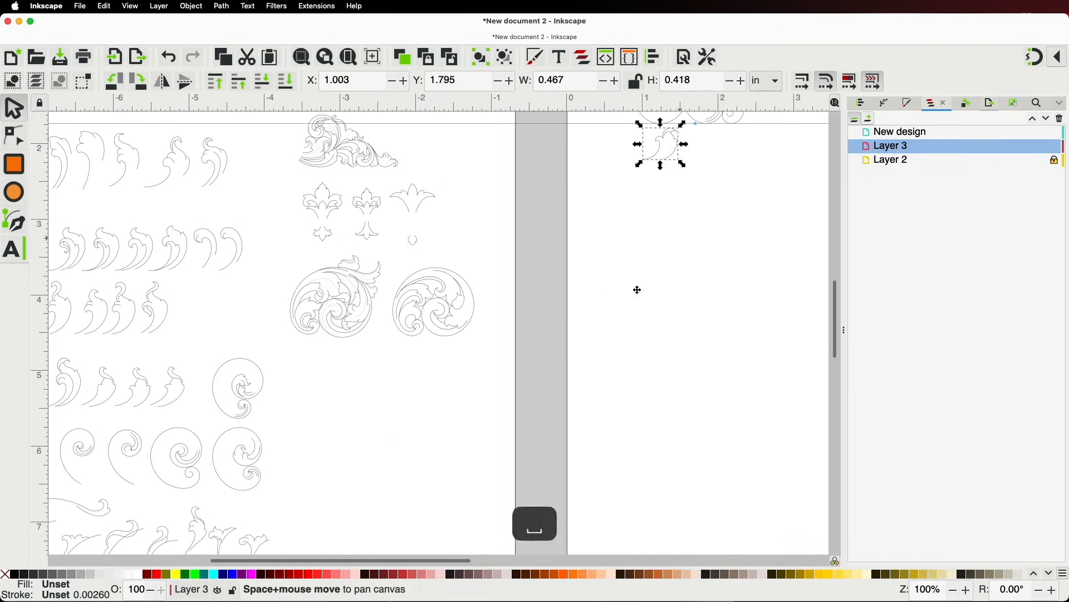
pyautogui.press('space')
pyautogui.scroll(3, 573, 406)
pyautogui.scroll(1, 543, 325)
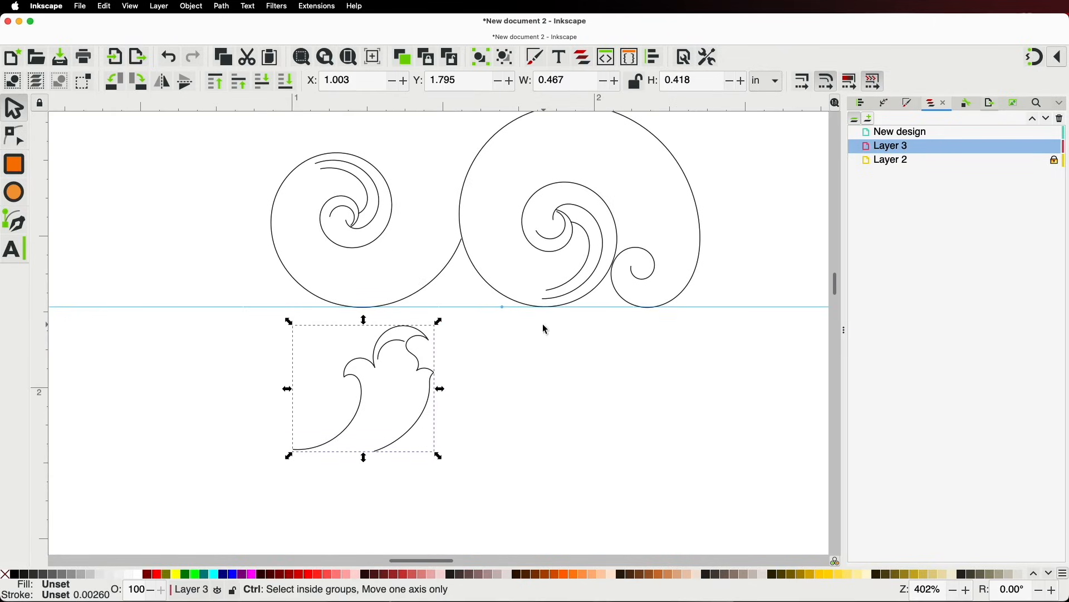
pyautogui.moveTo(437, 406); pyautogui.dragTo(707, 223)
pyautogui.scroll(4, 738, 276)
pyautogui.scroll(-3, 737, 275)
pyautogui.moveTo(731, 291); pyautogui.dragTo(706, 456)
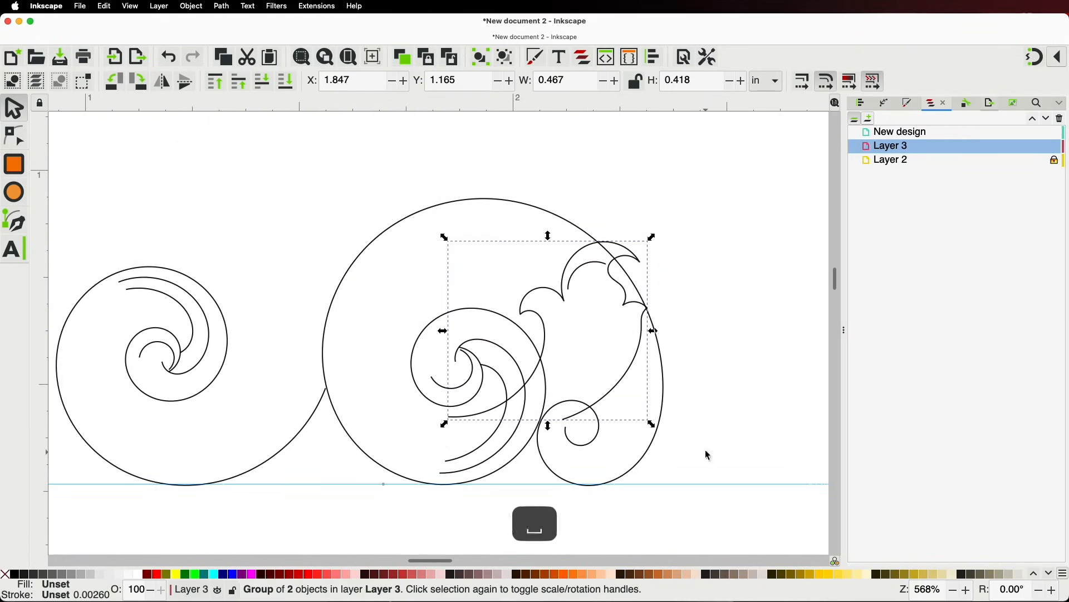
# Rotate the leaf about 77°, shrink it to about 88%, then rotate back about 21° and nudge it into place
pyautogui.click(645, 257)
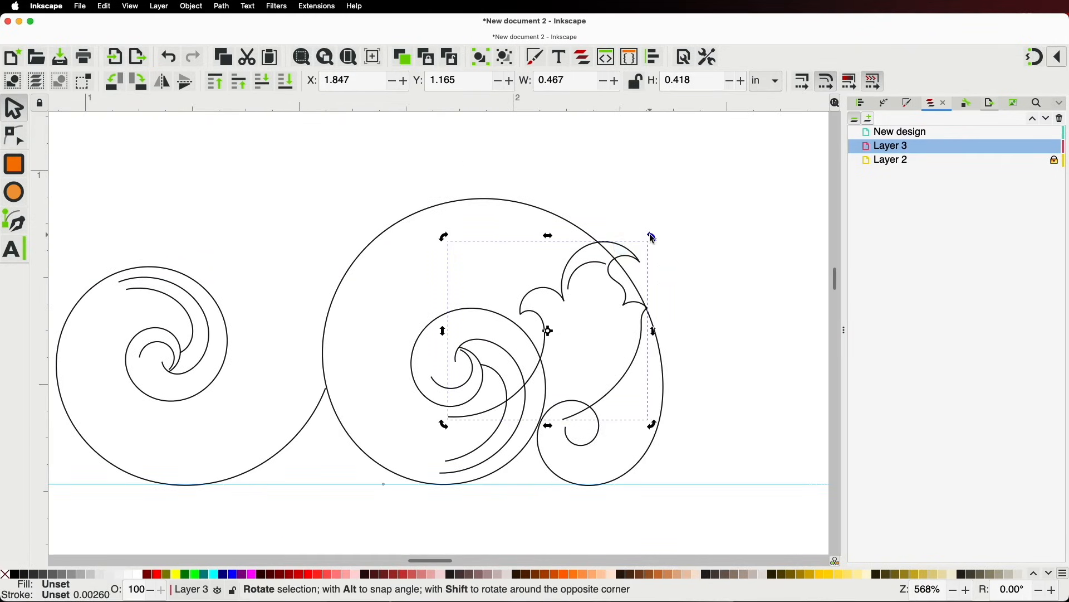
pyautogui.moveTo(651, 235); pyautogui.dragTo(478, 211)
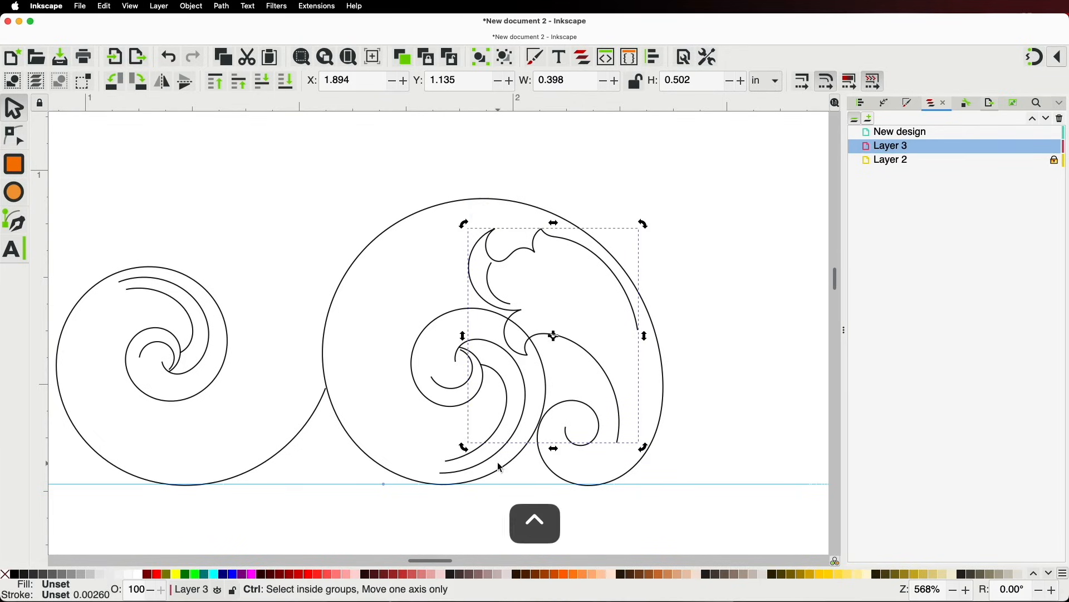
pyautogui.click(545, 335)
pyautogui.moveTo(465, 443); pyautogui.dragTo(480, 419)
pyautogui.moveTo(500, 288)
pyautogui.mouseDown()
pyautogui.moveTo(511, 310)
pyautogui.moveTo(489, 283)
pyautogui.mouseUp()
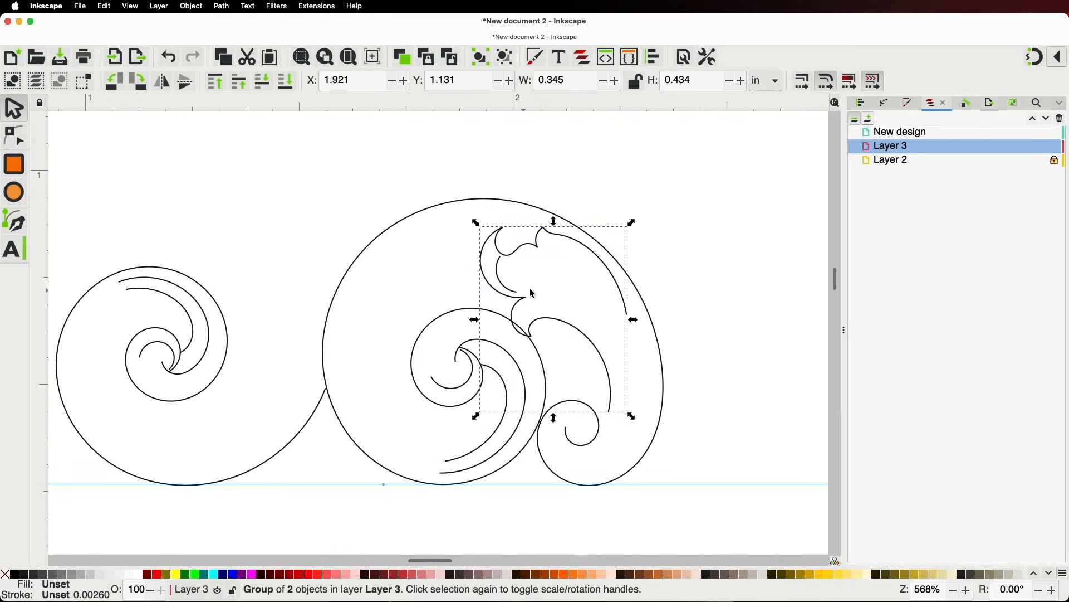
pyautogui.click(536, 247)
pyautogui.moveTo(633, 222); pyautogui.dragTo(590, 207)
pyautogui.moveTo(585, 255)
pyautogui.mouseDown()
pyautogui.moveTo(592, 245)
pyautogui.moveTo(599, 253)
pyautogui.mouseUp()
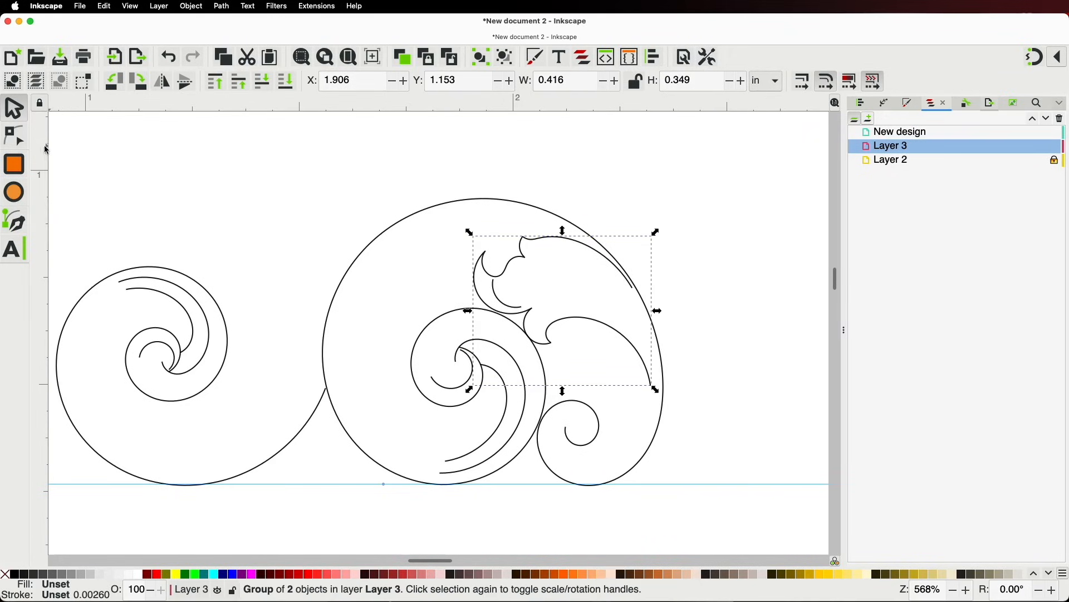
# Pull the leaf's bottom end down-left, move a curve node, and delete its pointed tip node
pyautogui.click(15, 134)
pyautogui.scroll(2, 599, 341)
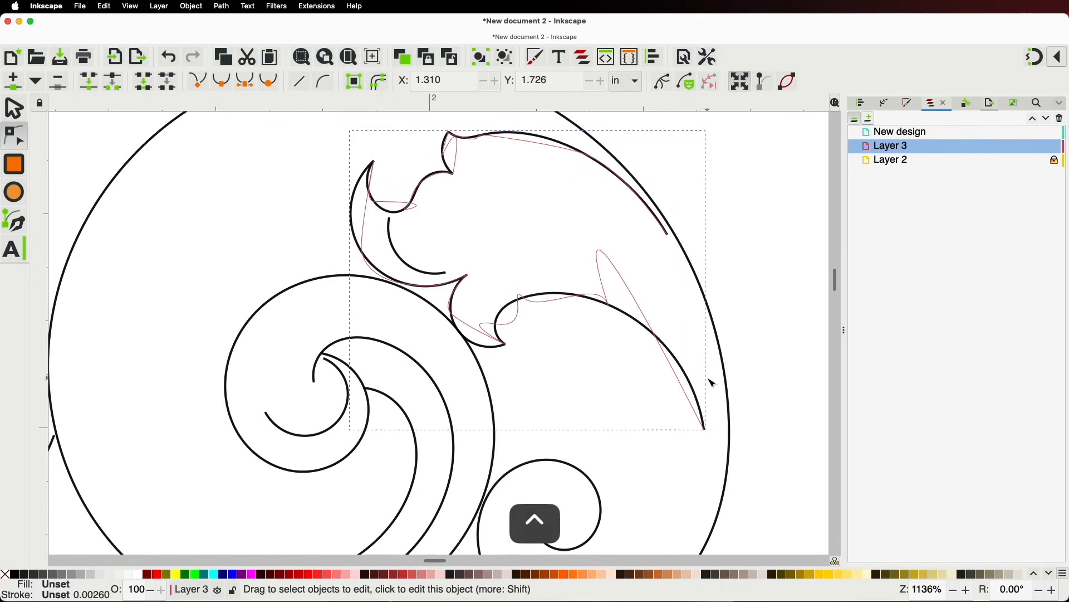
pyautogui.click(701, 396)
pyautogui.moveTo(706, 429); pyautogui.dragTo(688, 486)
pyautogui.moveTo(609, 305); pyautogui.dragTo(629, 337)
pyautogui.click(667, 234)
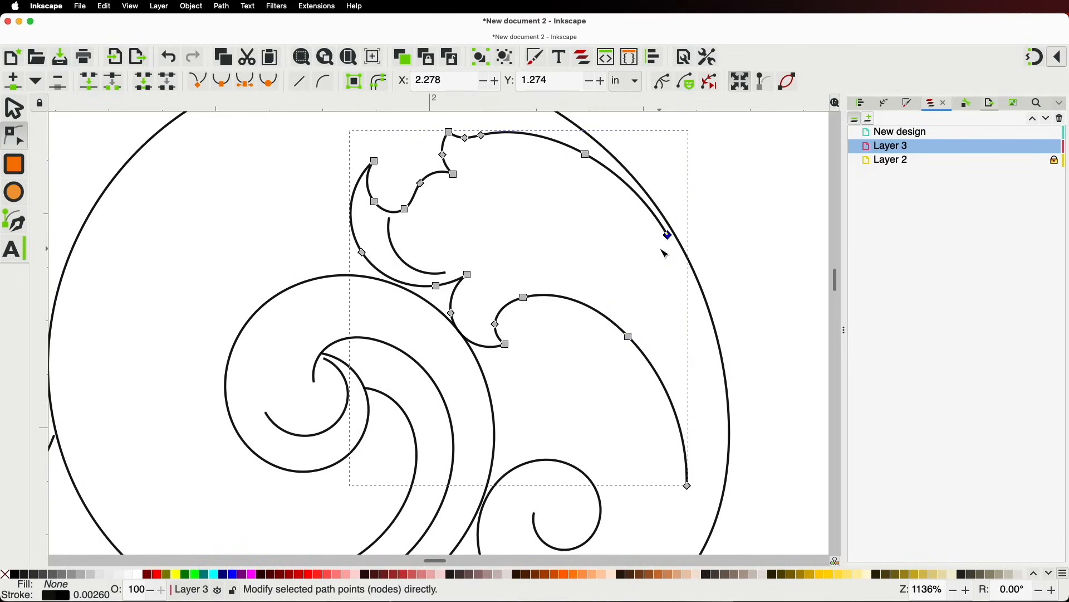
pyautogui.press('BackSpace')
# Zoom out and pan back over the ornament sheet
pyautogui.keyDown('ctrl'); pyautogui.scroll(-3, 610, 209); pyautogui.keyUp('ctrl')
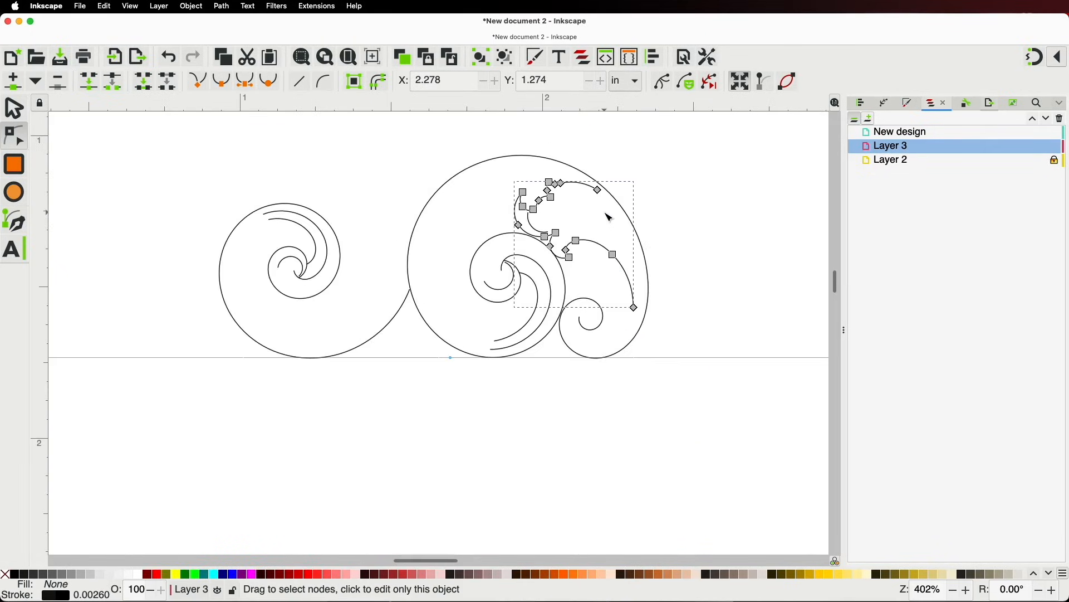
pyautogui.keyDown('ctrl'); pyautogui.scroll(-5, 608, 217); pyautogui.keyUp('ctrl')
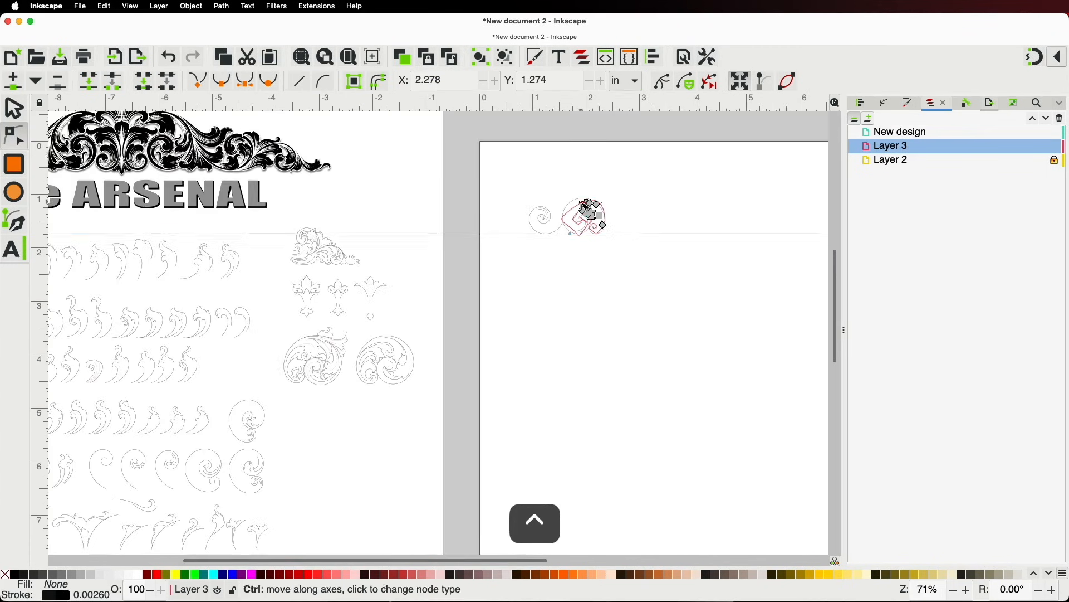
pyautogui.scroll(-3, 199, 304)
pyautogui.hscroll(-4, 199, 304)
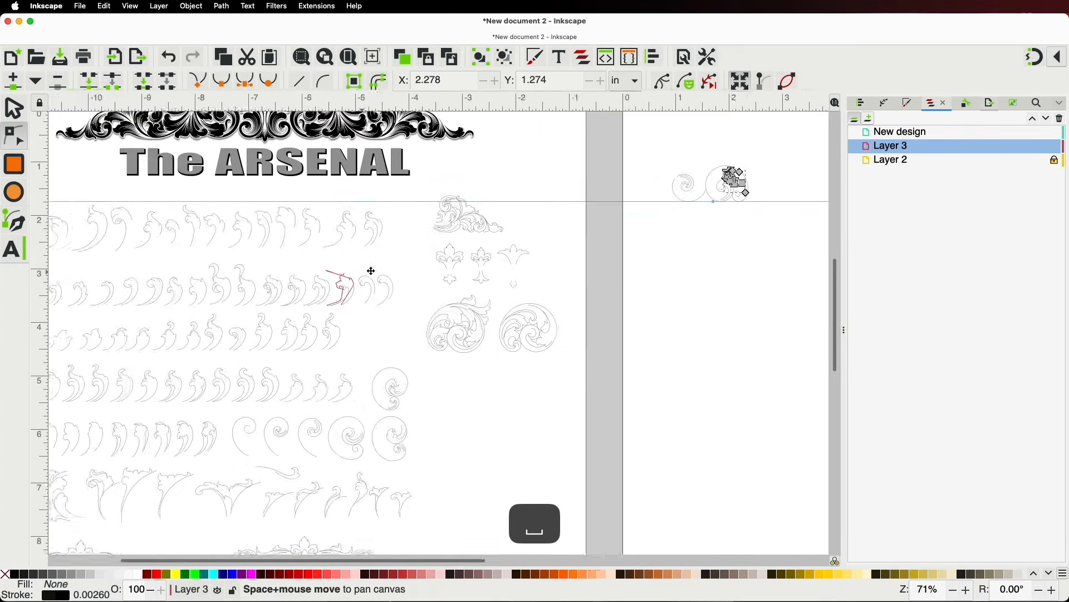
pyautogui.press('space')
pyautogui.moveTo(396, 366); pyautogui.dragTo(611, 422)
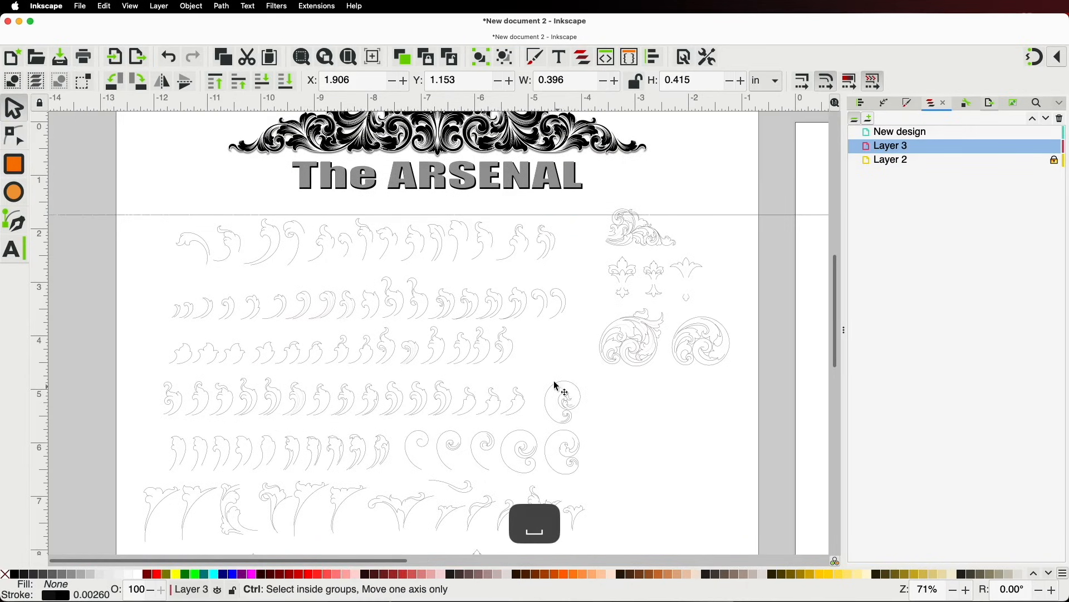
pyautogui.keyDown('ctrl'); pyautogui.scroll(1, 438, 339); pyautogui.keyUp('ctrl')
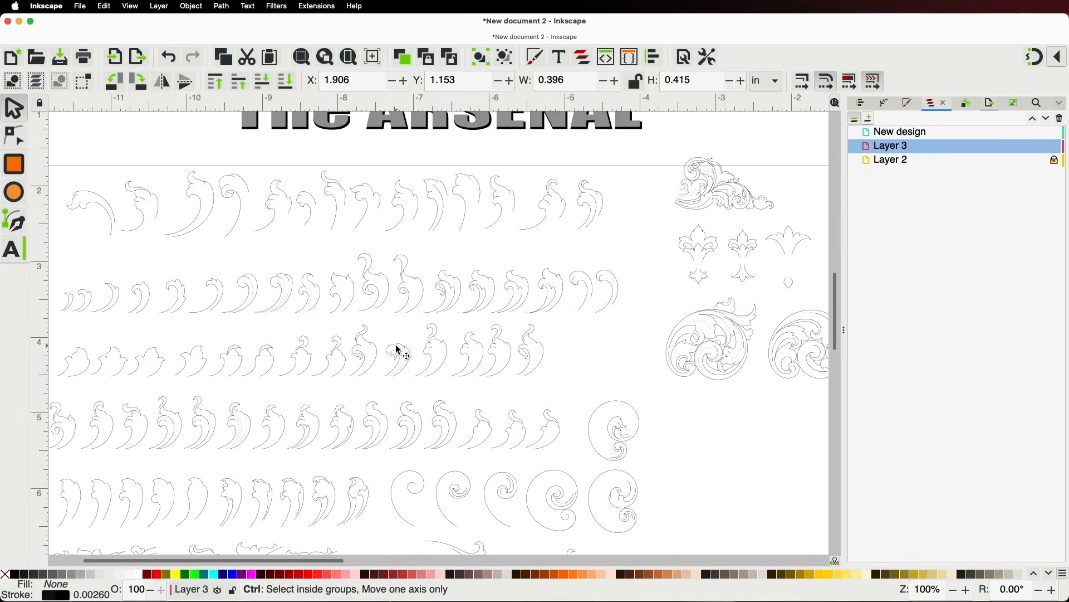
# Duplicate a three-part leaf ornament and move the copy up onto the scroll's top
pyautogui.click(270, 491)
pyautogui.press('super+d')
pyautogui.moveTo(270, 492); pyautogui.dragTo(753, 399)
pyautogui.press('space')
pyautogui.moveTo(306, 363); pyautogui.dragTo(642, 185)
pyautogui.click(316, 362)
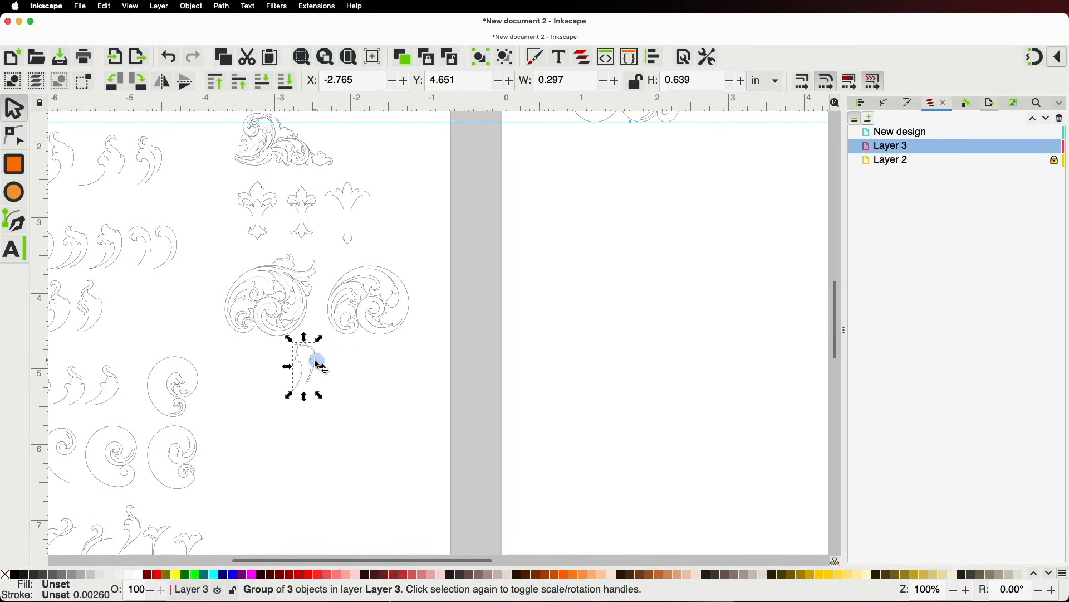
pyautogui.moveTo(318, 363); pyautogui.dragTo(604, 399)
pyautogui.press('space')
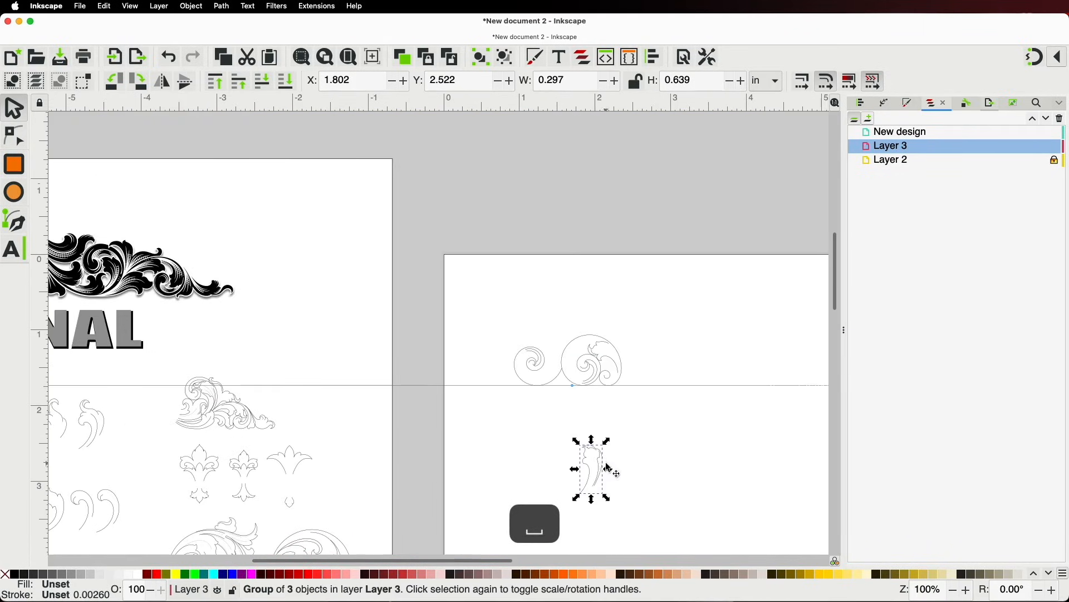
pyautogui.moveTo(603, 467); pyautogui.dragTo(567, 312)
pyautogui.scroll(2, 567, 312)
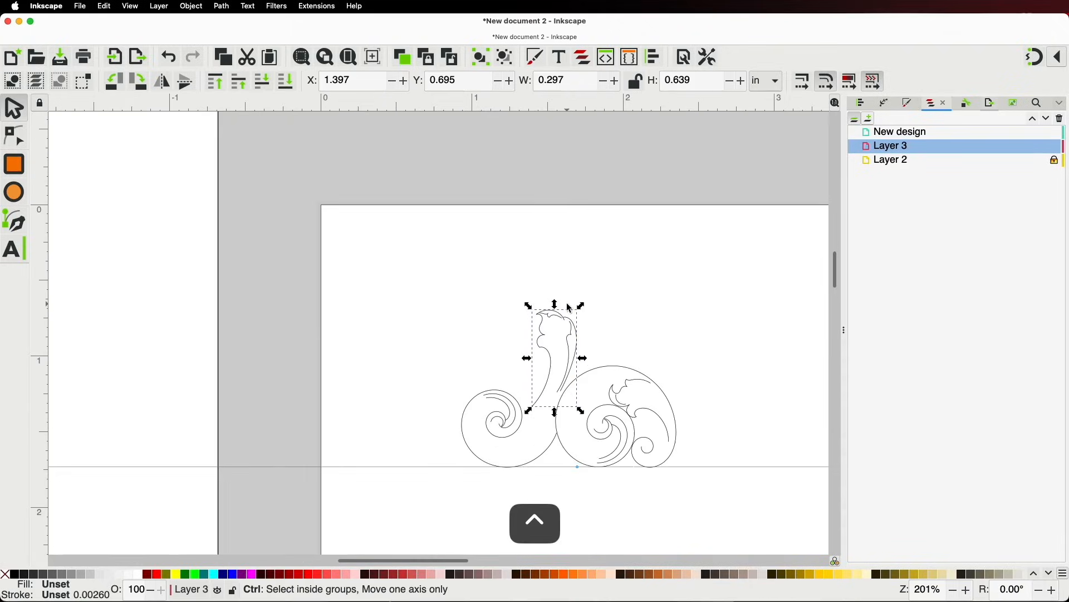
pyautogui.scroll(2, 569, 307)
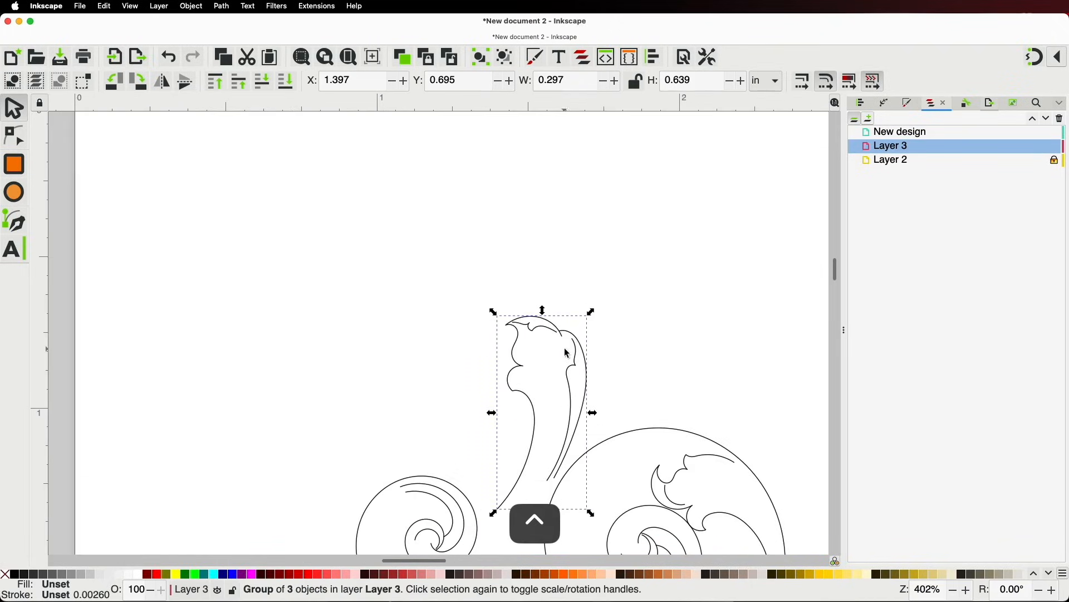
# Rotate the ornament about 111°, shrink it to about 68%, and move it over the big spiral
pyautogui.click(573, 337)
pyautogui.moveTo(591, 311); pyautogui.dragTo(348, 489)
pyautogui.press('ctrl')
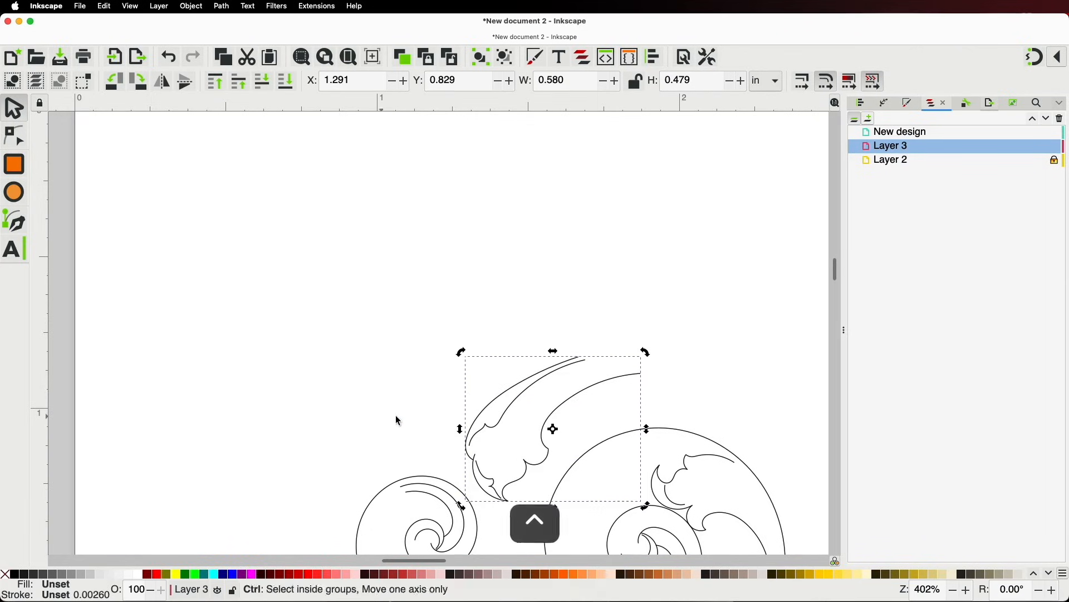
pyautogui.click(496, 408)
pyautogui.moveTo(462, 354); pyautogui.dragTo(502, 408)
pyautogui.press('space')
pyautogui.moveTo(482, 295); pyautogui.dragTo(497, 347)
# Enlarge the ornament slightly, tilt it about 9°, and nudge it to 0.467 × 0.335 in along the top rim
pyautogui.press('ctrl')
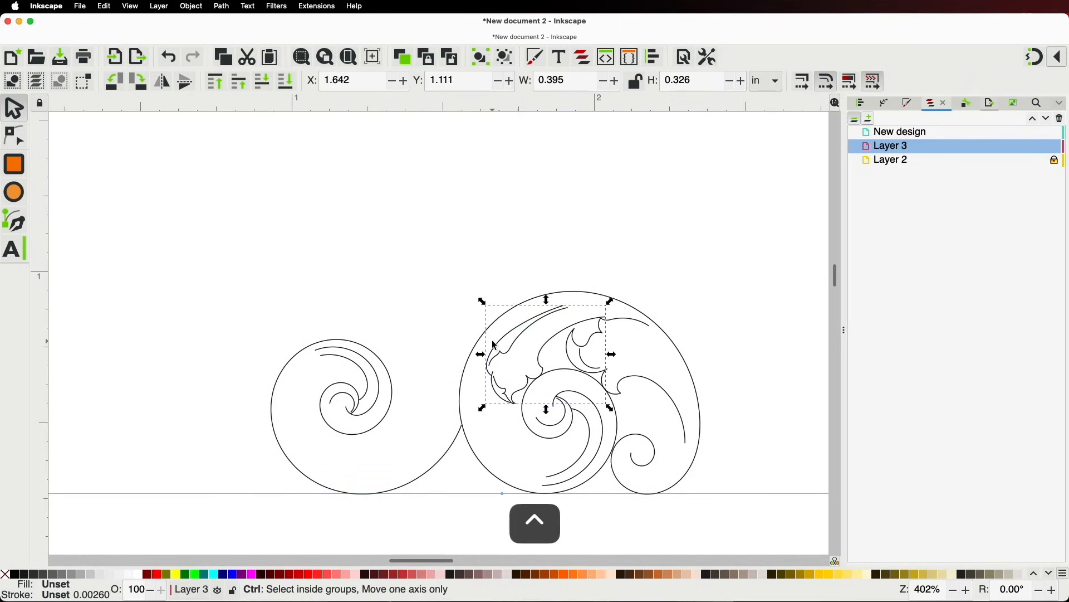
pyautogui.scroll(2, 496, 344)
pyautogui.moveTo(474, 267); pyautogui.dragTo(445, 242)
pyautogui.moveTo(530, 312); pyautogui.dragTo(574, 296)
pyautogui.click(583, 299)
pyautogui.moveTo(772, 227); pyautogui.dragTo(778, 252)
pyautogui.moveTo(724, 284); pyautogui.dragTo(728, 287)
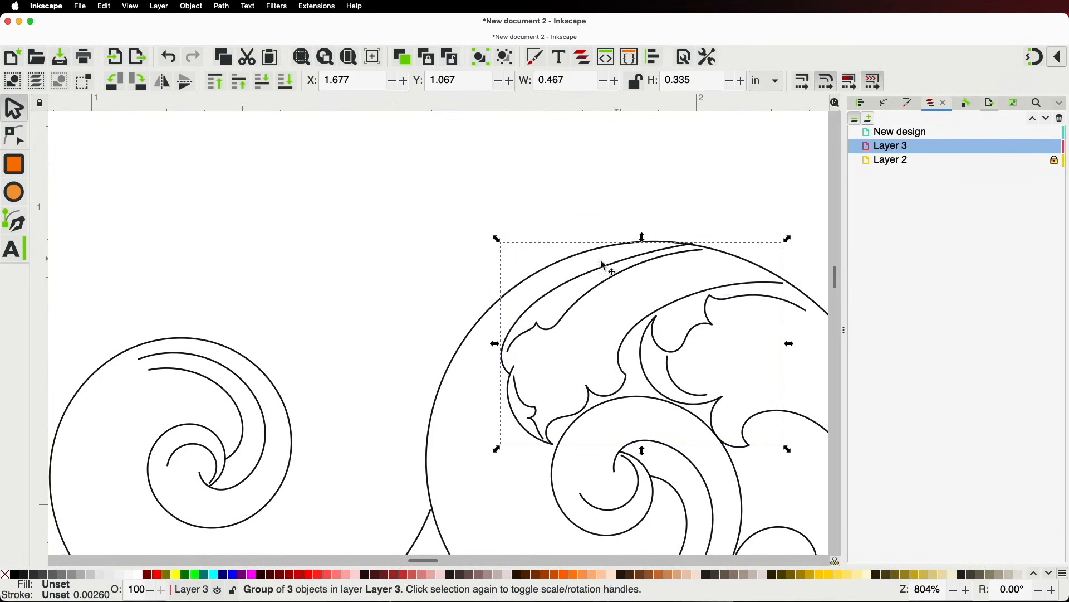
# Drag the ends and nodes of the three-part leaf's wave paths to follow the large circle's top
pyautogui.click(14, 137)
pyautogui.click(747, 283)
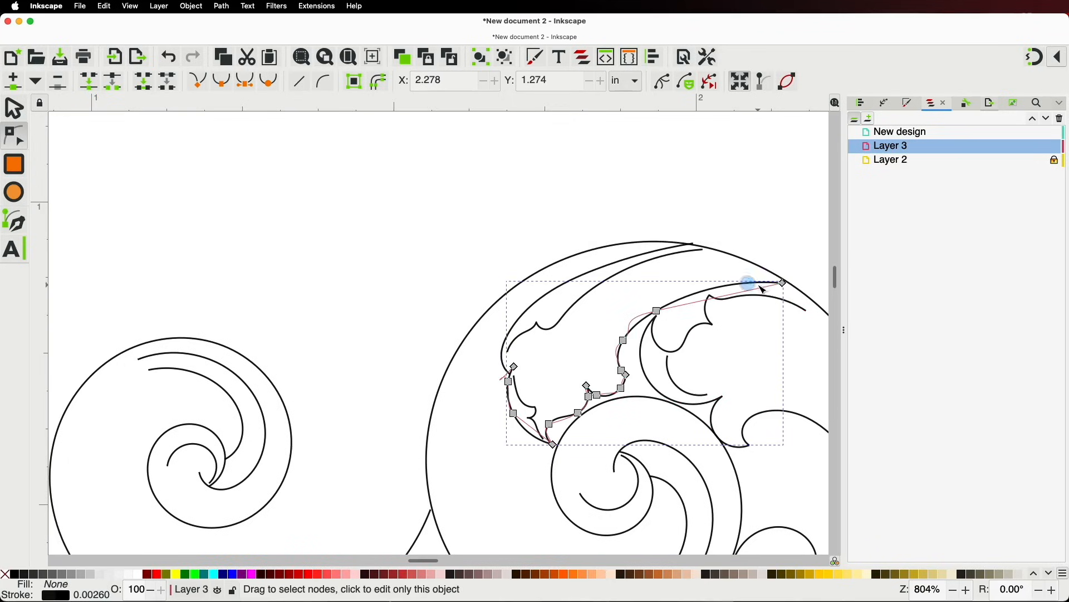
pyautogui.moveTo(785, 284); pyautogui.dragTo(705, 305)
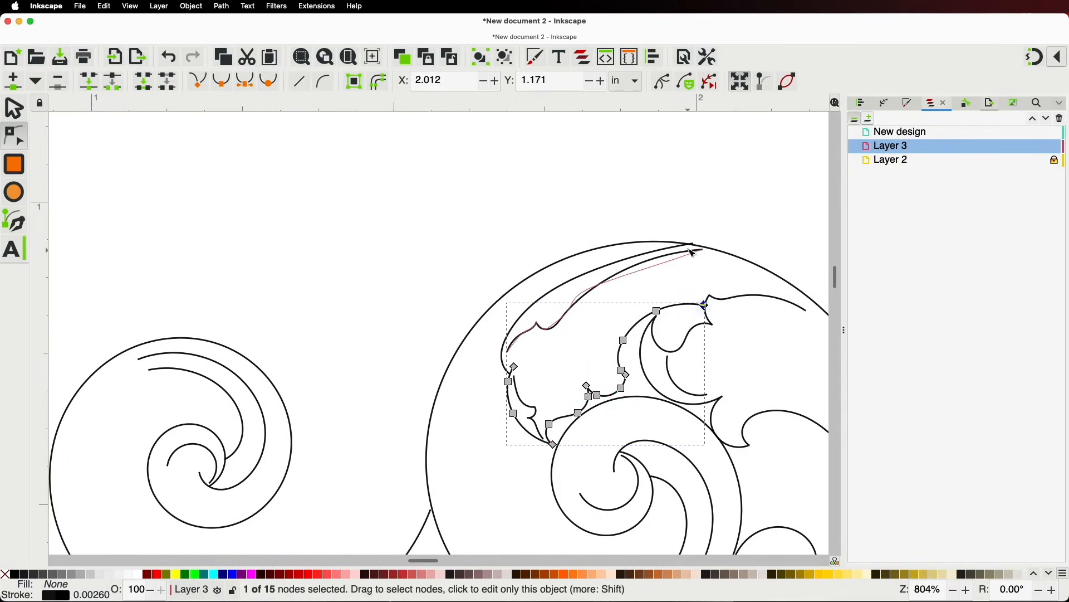
pyautogui.moveTo(705, 254); pyautogui.dragTo(742, 277)
pyautogui.click(694, 245)
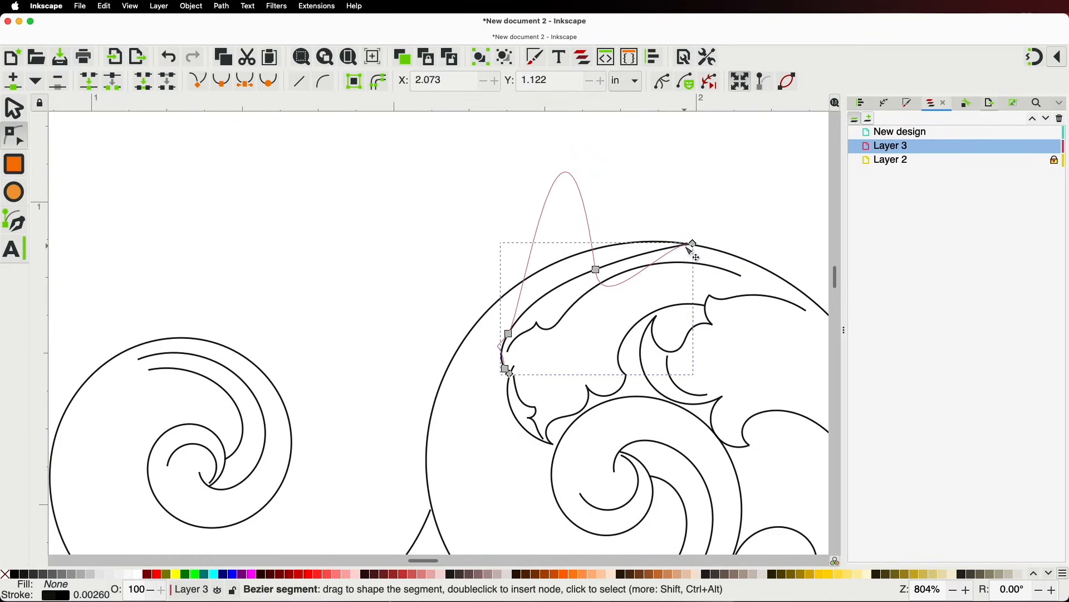
pyautogui.moveTo(695, 245); pyautogui.dragTo(722, 262)
pyautogui.moveTo(597, 270); pyautogui.dragTo(627, 256)
# Deselect the leaf path and zoom out to the ARSENAL library page
pyautogui.scroll(-3, 591, 203)
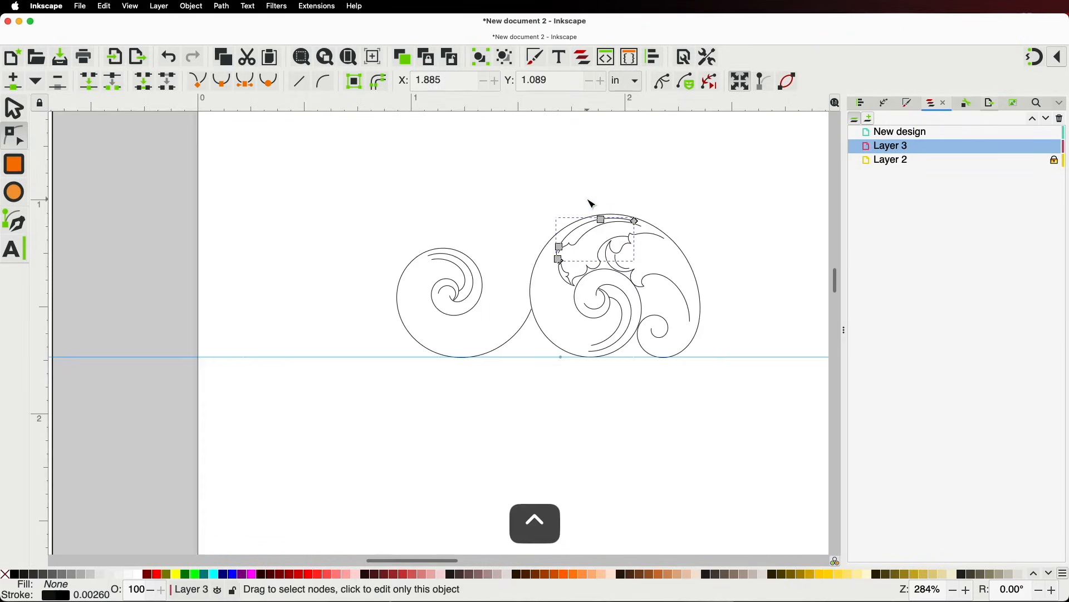
pyautogui.click(734, 441)
pyautogui.scroll(2, 480, 225)
pyautogui.scroll(2, 480, 225)
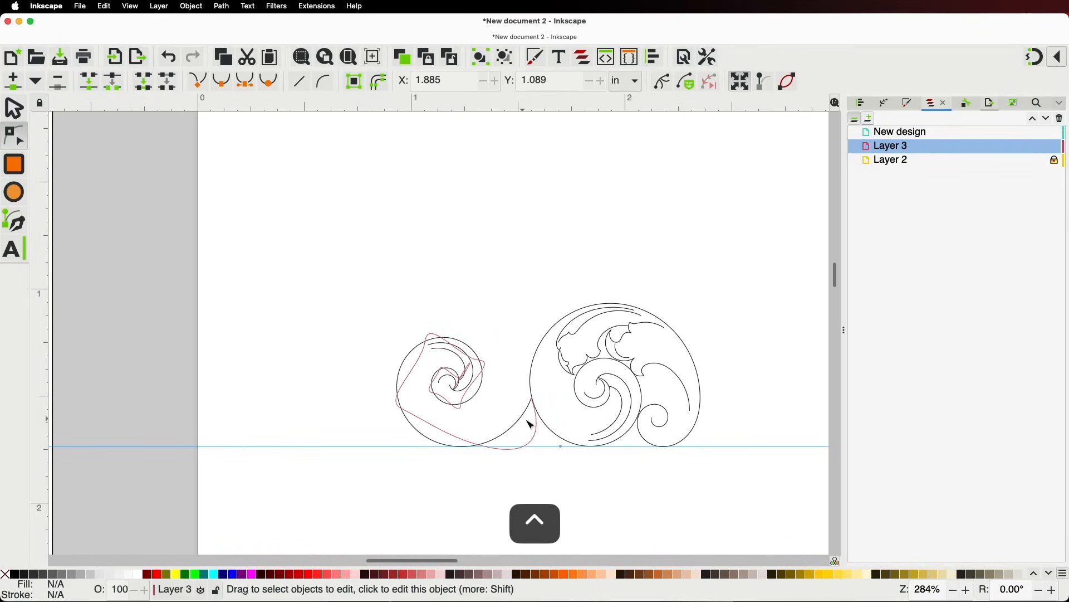
pyautogui.keyDown('ctrl'); pyautogui.scroll(2, 592, 444); pyautogui.keyUp('ctrl')
pyautogui.keyDown('ctrl'); pyautogui.scroll(-5, 548, 375); pyautogui.keyUp('ctrl')
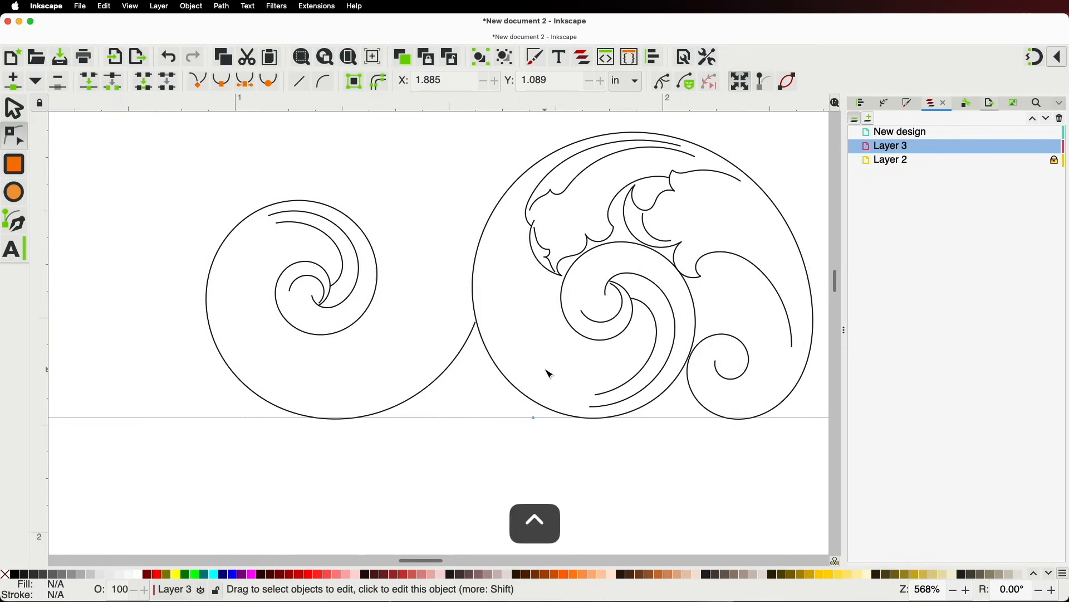
pyautogui.keyDown('ctrl'); pyautogui.scroll(-3, 533, 365); pyautogui.keyUp('ctrl')
# Duplicate a leaf from the ARSENAL library and move the copy beneath the spirals
pyautogui.keyDown('ctrl'); pyautogui.scroll(2, 220, 485); pyautogui.keyUp('ctrl')
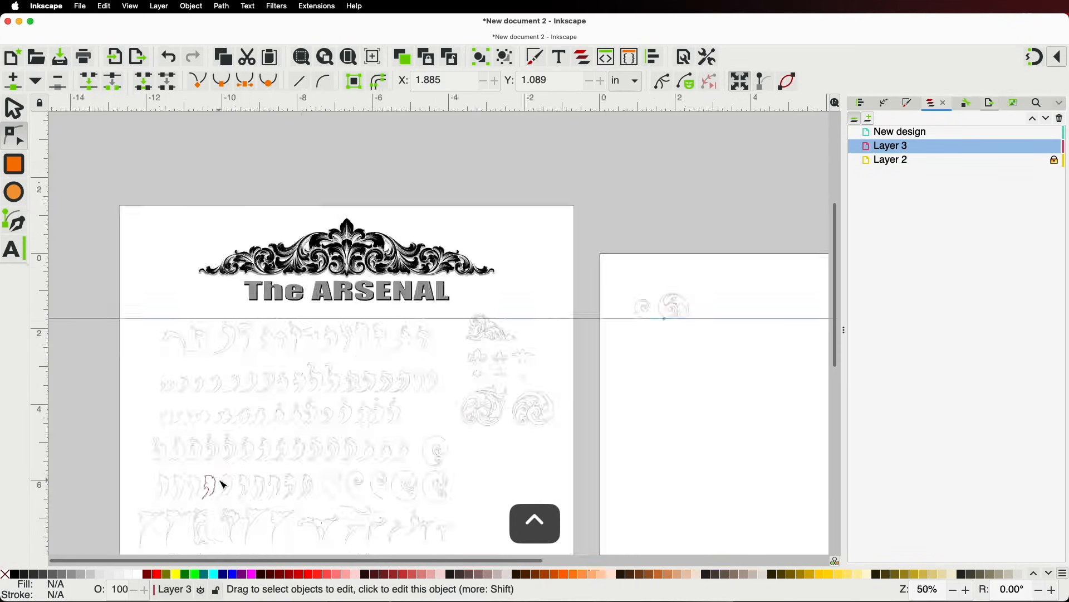
pyautogui.keyDown('ctrl'); pyautogui.scroll(2, 225, 474); pyautogui.keyUp('ctrl')
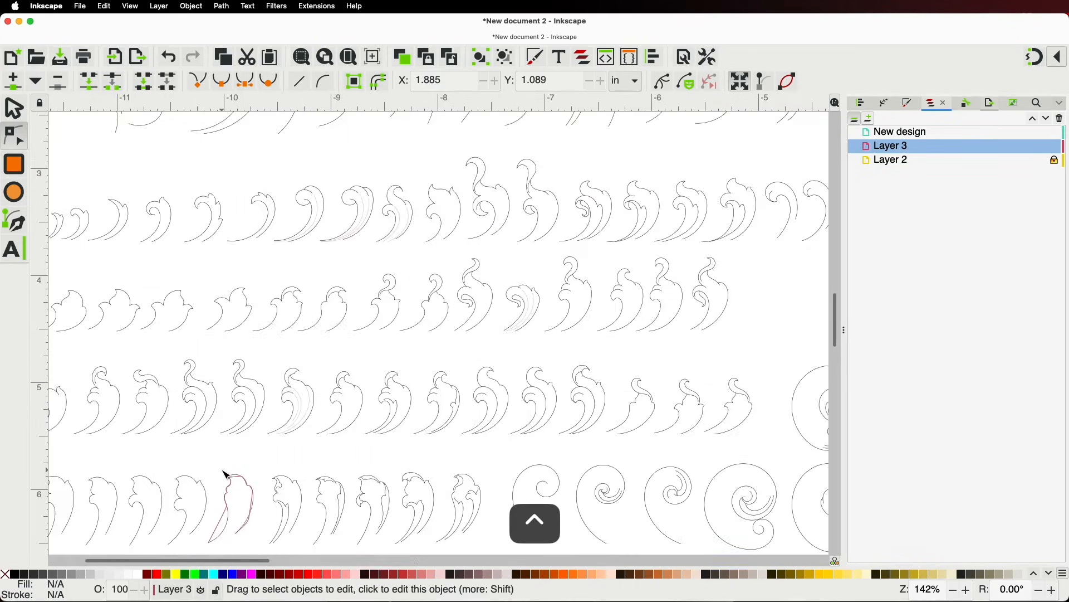
pyautogui.keyDown('ctrl'); pyautogui.scroll(-1, 266, 427); pyautogui.keyUp('ctrl')
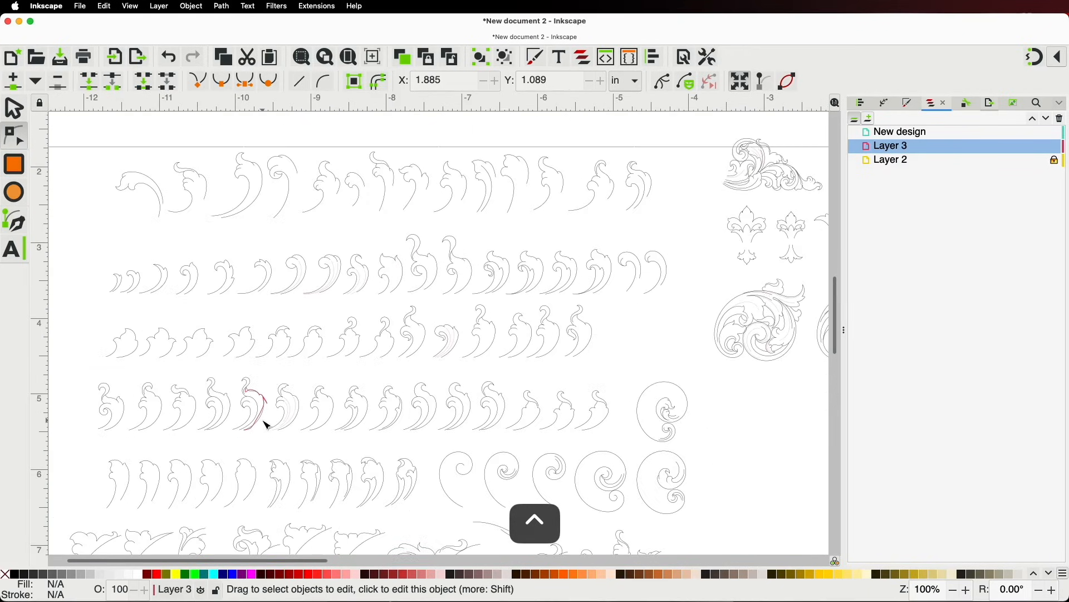
pyautogui.keyDown('ctrl'); pyautogui.scroll(-1, 267, 426); pyautogui.keyUp('ctrl')
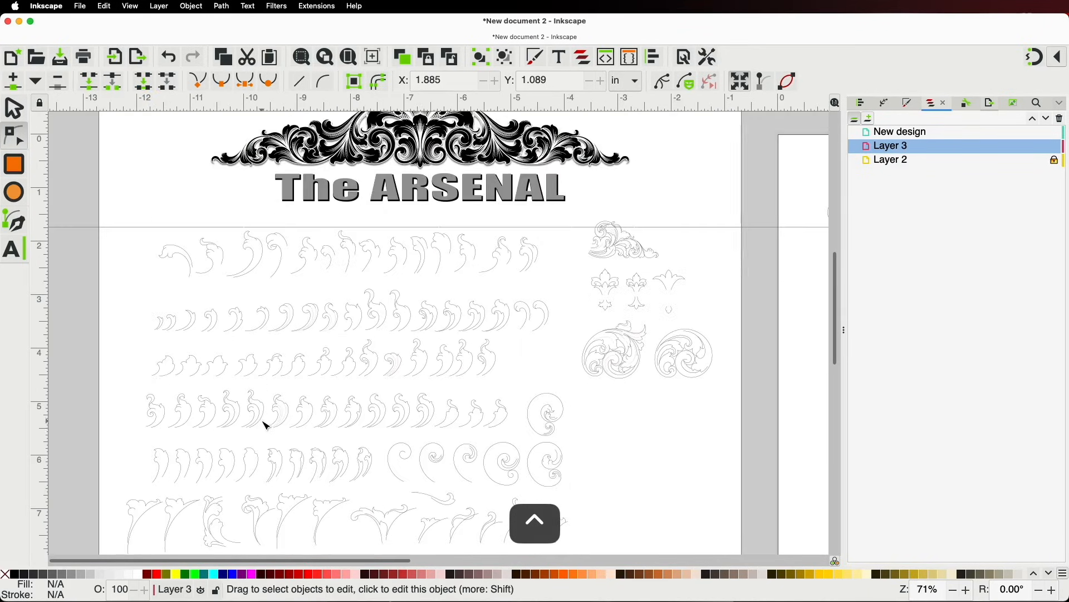
pyautogui.click(14, 108)
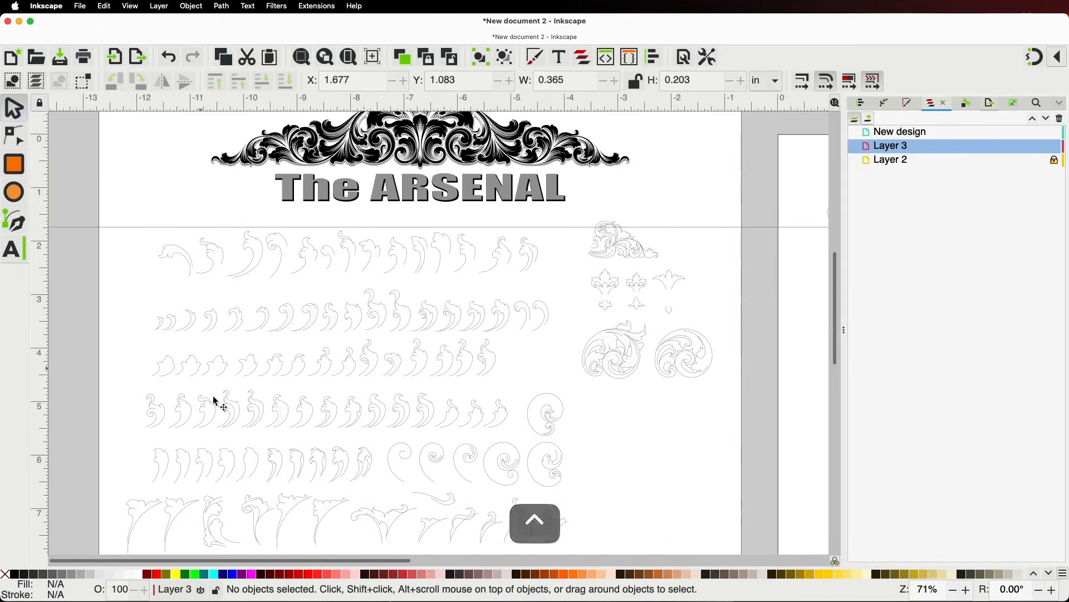
pyautogui.click(236, 466)
pyautogui.press('super+d')
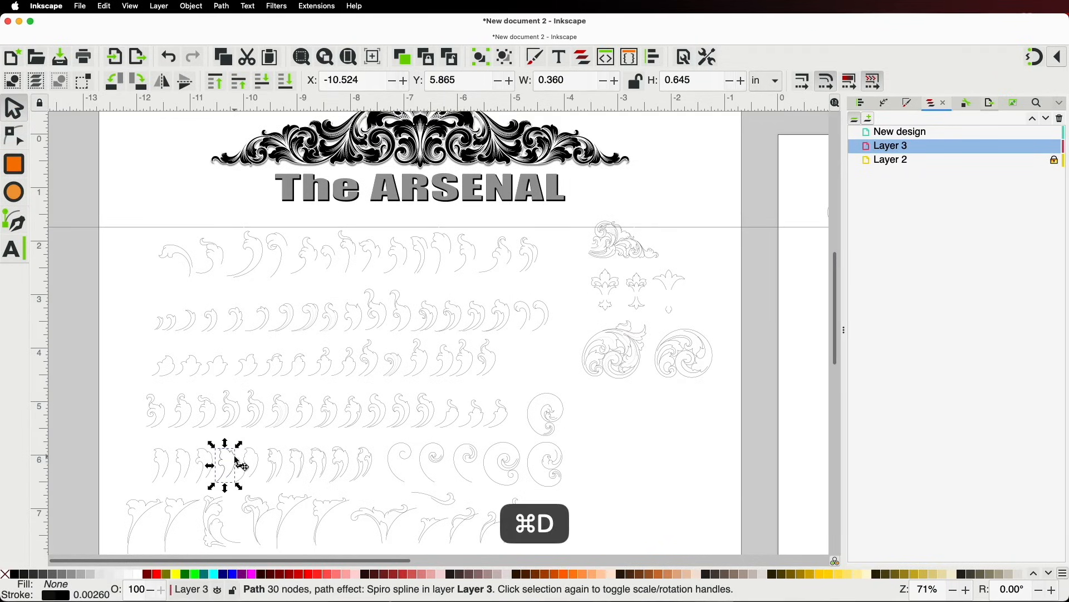
pyautogui.moveTo(236, 462); pyautogui.dragTo(478, 281)
pyautogui.press('space')
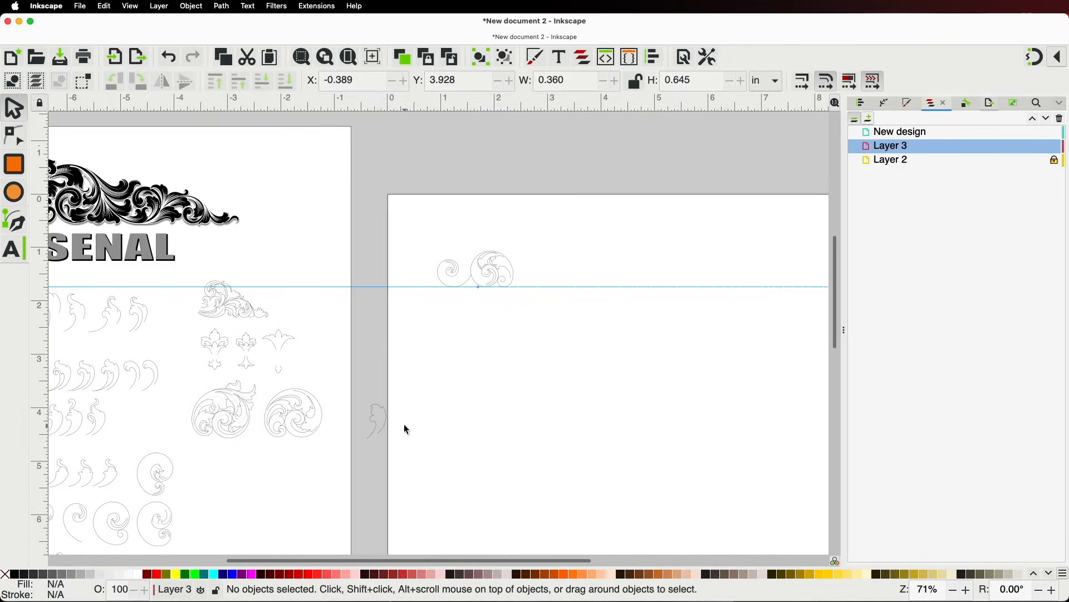
pyautogui.moveTo(386, 424); pyautogui.dragTo(487, 303)
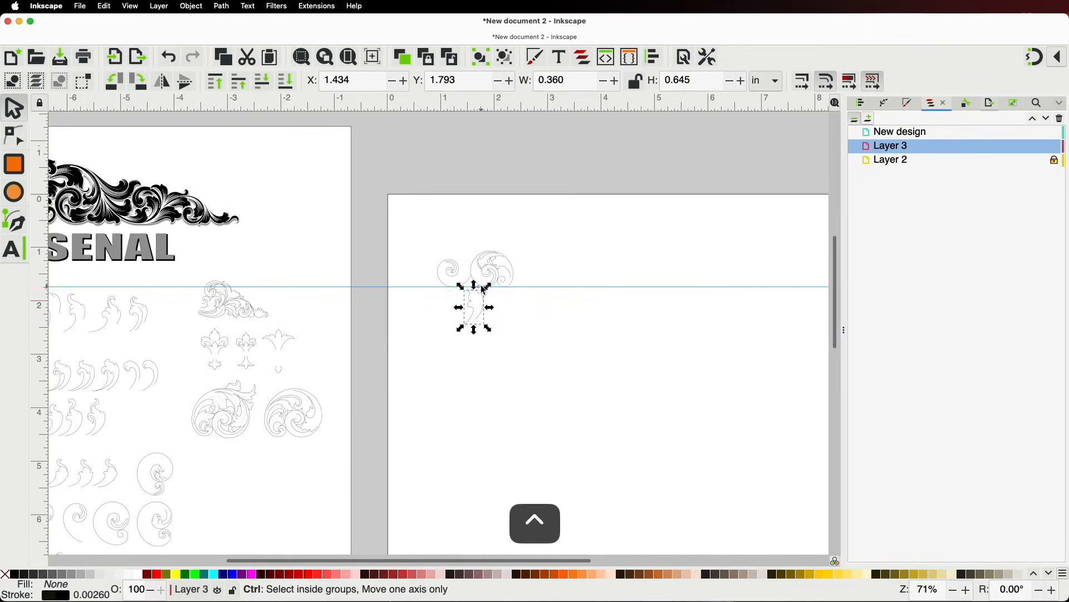
# Rotate the leaf about 145° and shrink it into the large spiral
pyautogui.scroll(5, 484, 289)
pyautogui.click(453, 326)
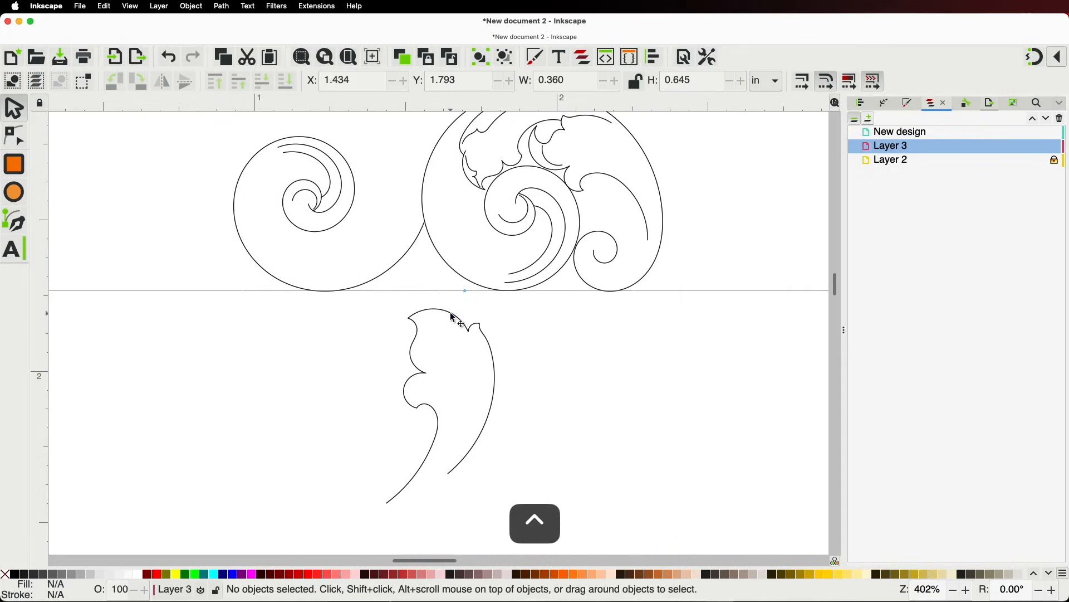
pyautogui.click(453, 316)
pyautogui.click(445, 311)
pyautogui.moveTo(383, 308); pyautogui.dragTo(564, 435)
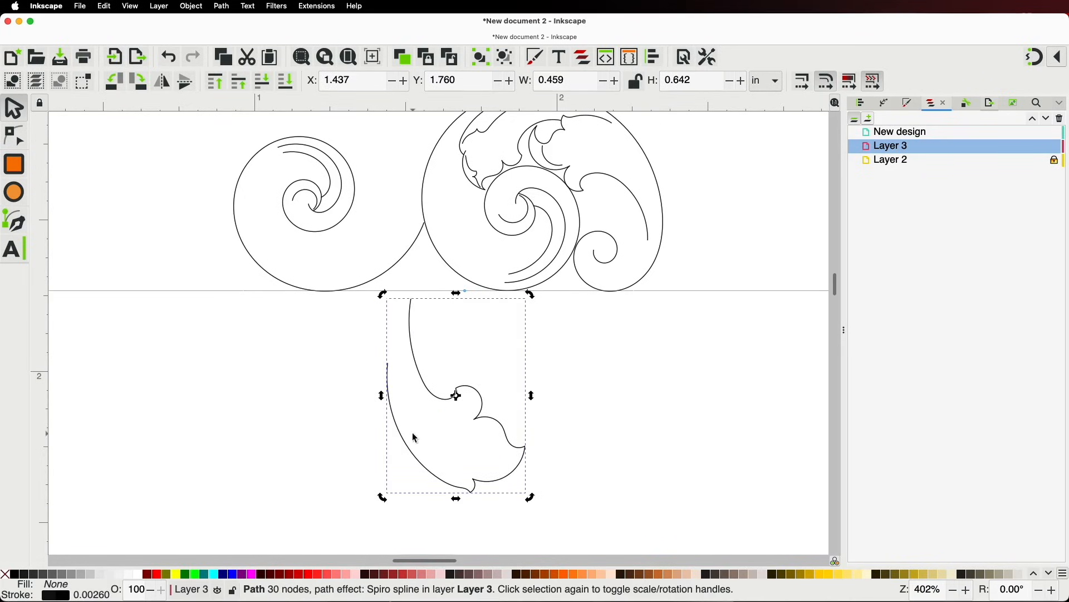
pyautogui.click(412, 452)
pyautogui.moveTo(382, 496); pyautogui.dragTo(468, 206)
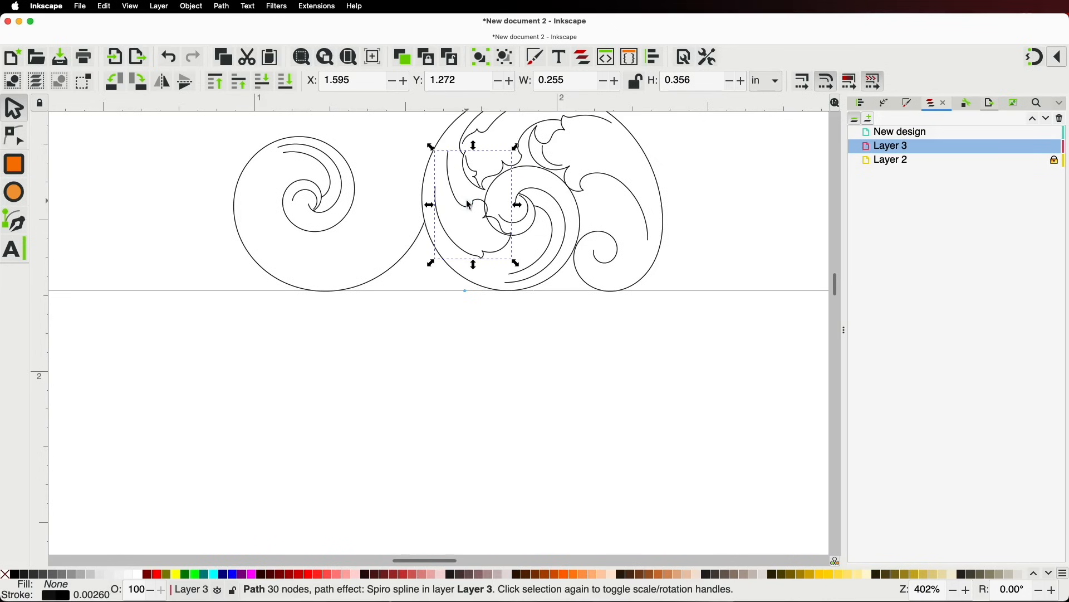
# Tilt the leaf about 18°, nudge it up, and enlarge it about 111% to 0.238 × 0.413 in
pyautogui.press('space')
pyautogui.scroll(3, 595, 440)
pyautogui.scroll(1, 541, 293)
pyautogui.click(520, 311)
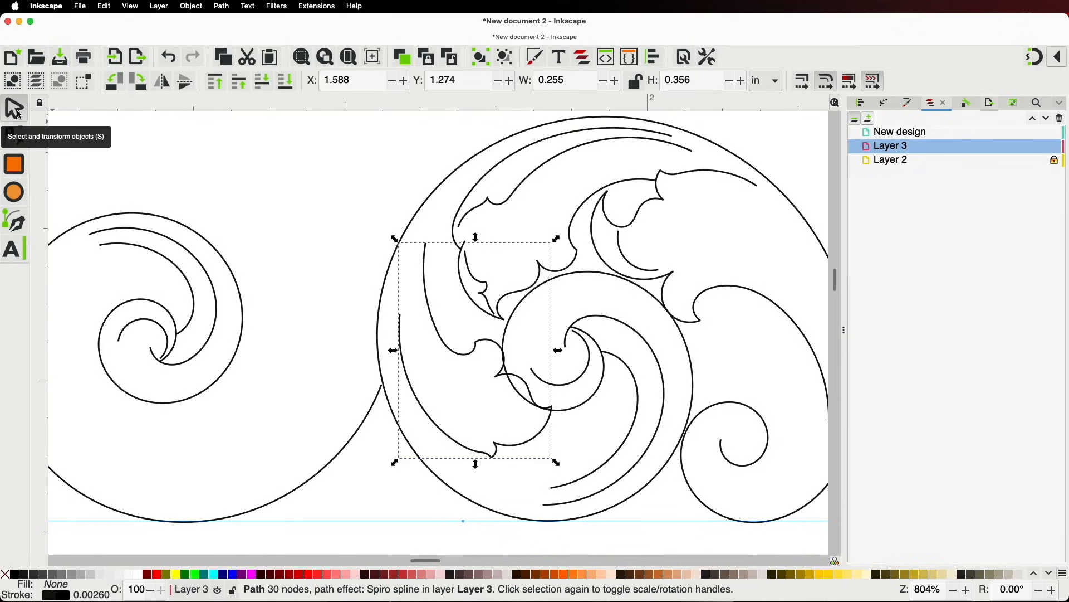
pyautogui.click(18, 115)
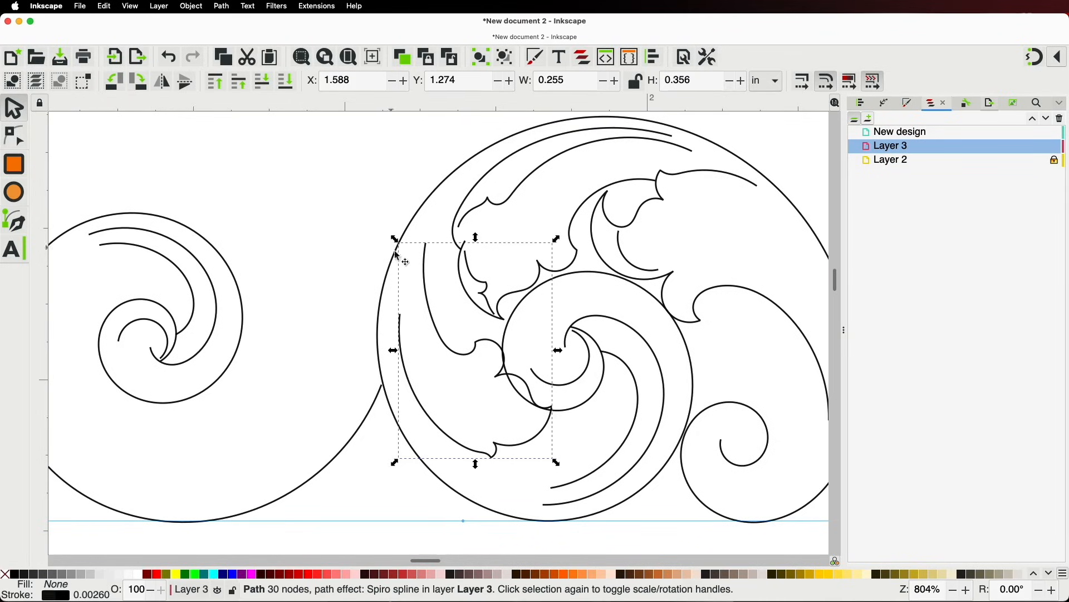
pyautogui.click(426, 272)
pyautogui.moveTo(396, 238); pyautogui.dragTo(431, 223)
pyautogui.moveTo(445, 299); pyautogui.dragTo(445, 288)
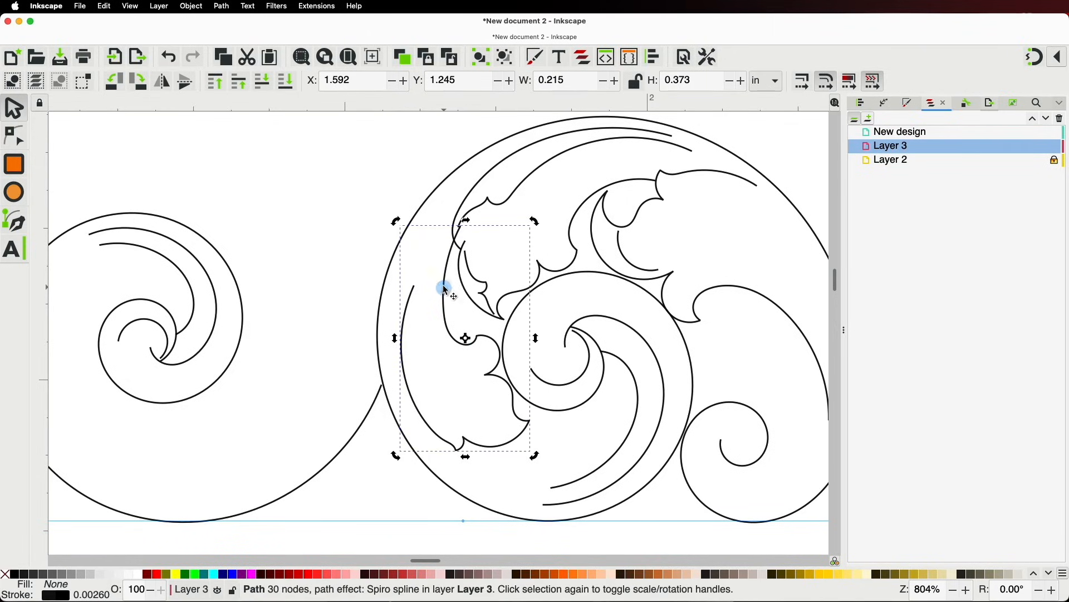
pyautogui.click(414, 293)
pyautogui.moveTo(396, 221); pyautogui.dragTo(371, 198)
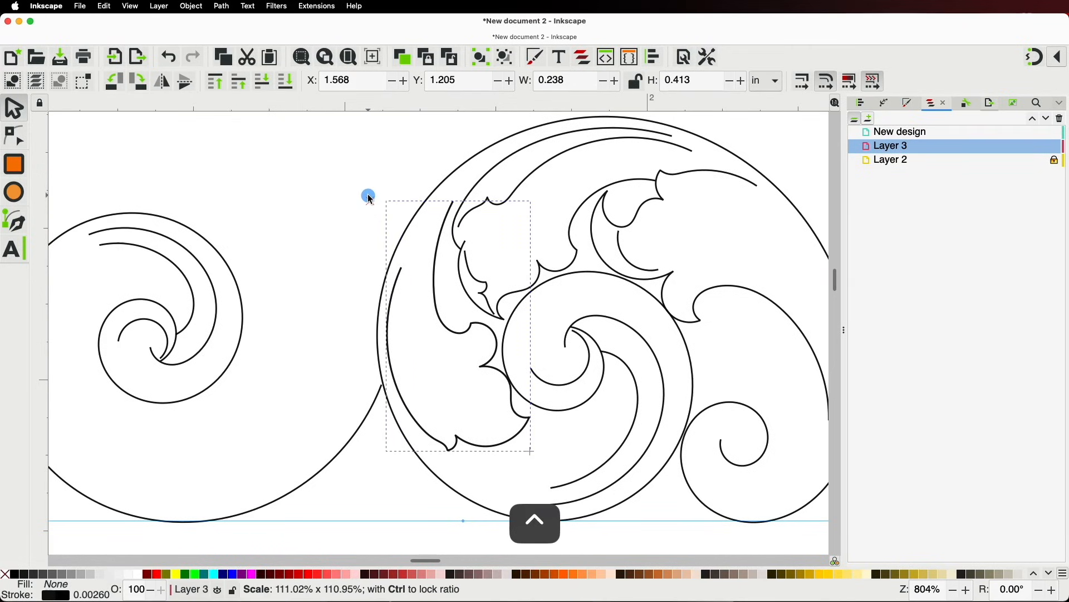
pyautogui.moveTo(371, 198); pyautogui.dragTo(370, 198)
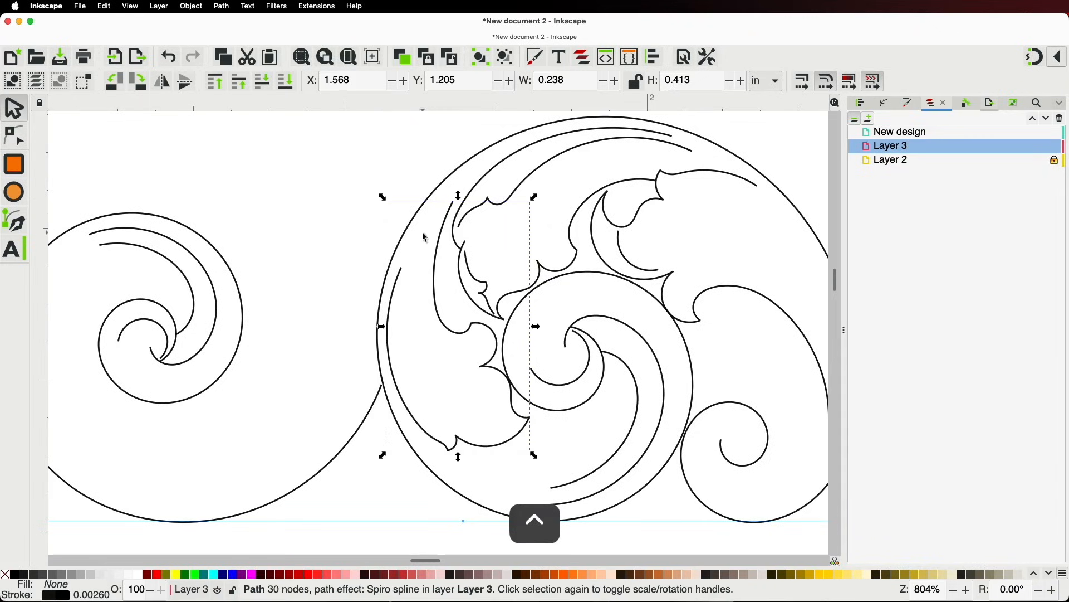
pyautogui.click(20, 142)
pyautogui.keyDown('ctrl'); pyautogui.scroll(1, 454, 241); pyautogui.keyUp('ctrl')
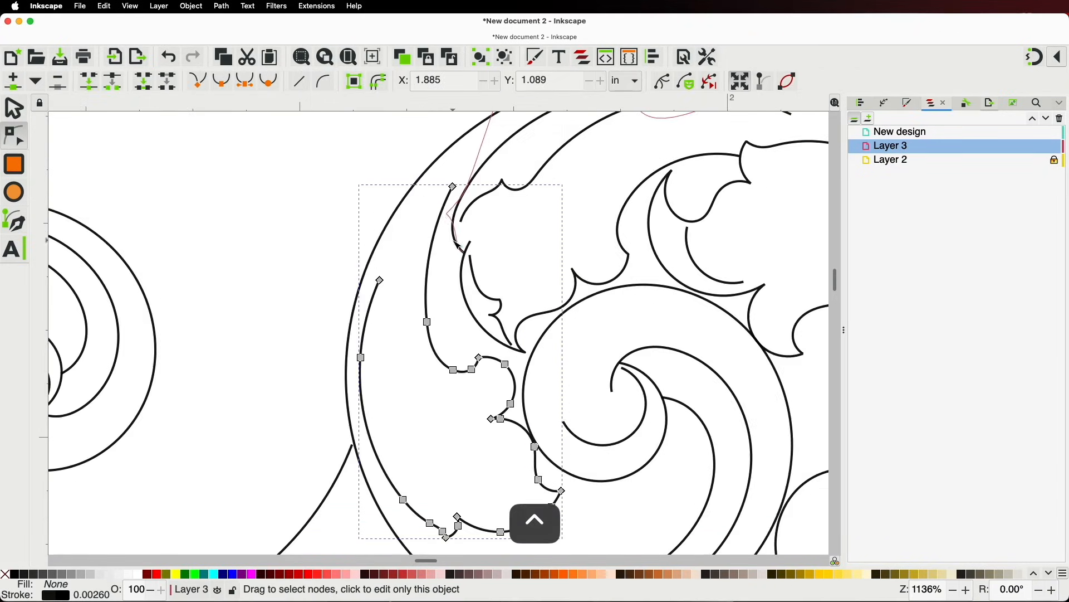
pyautogui.moveTo(454, 187); pyautogui.dragTo(453, 240)
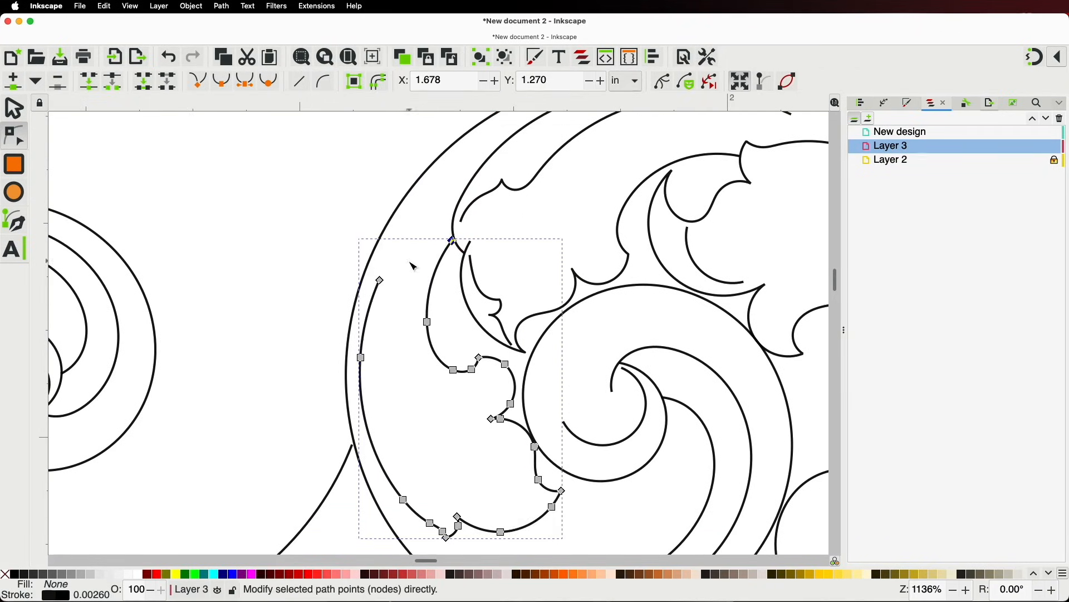
pyautogui.click(382, 280)
pyautogui.press('BackSpace')
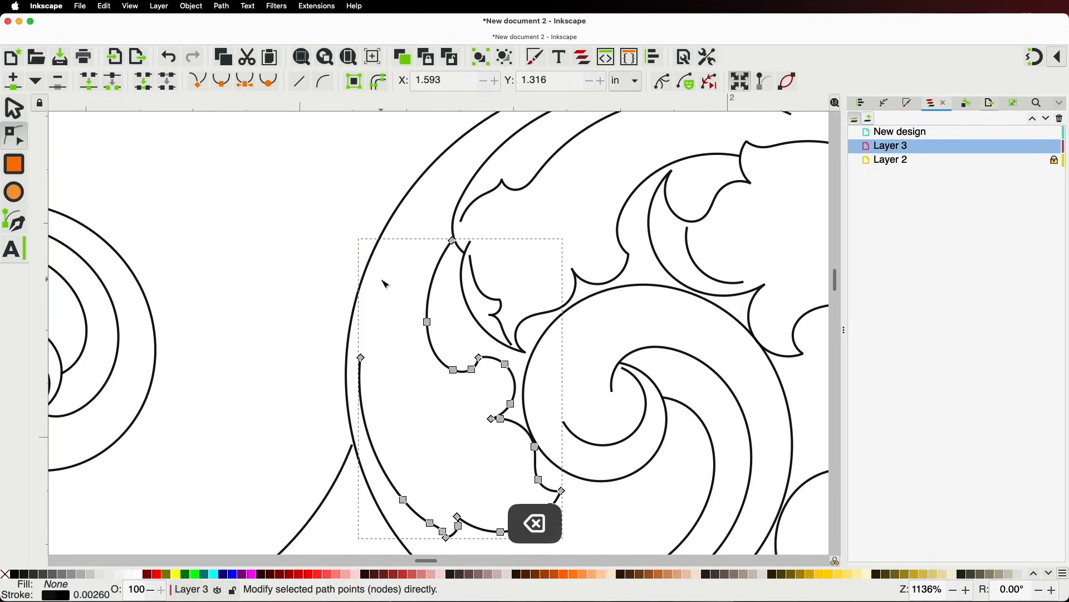
pyautogui.scroll(2, 515, 413)
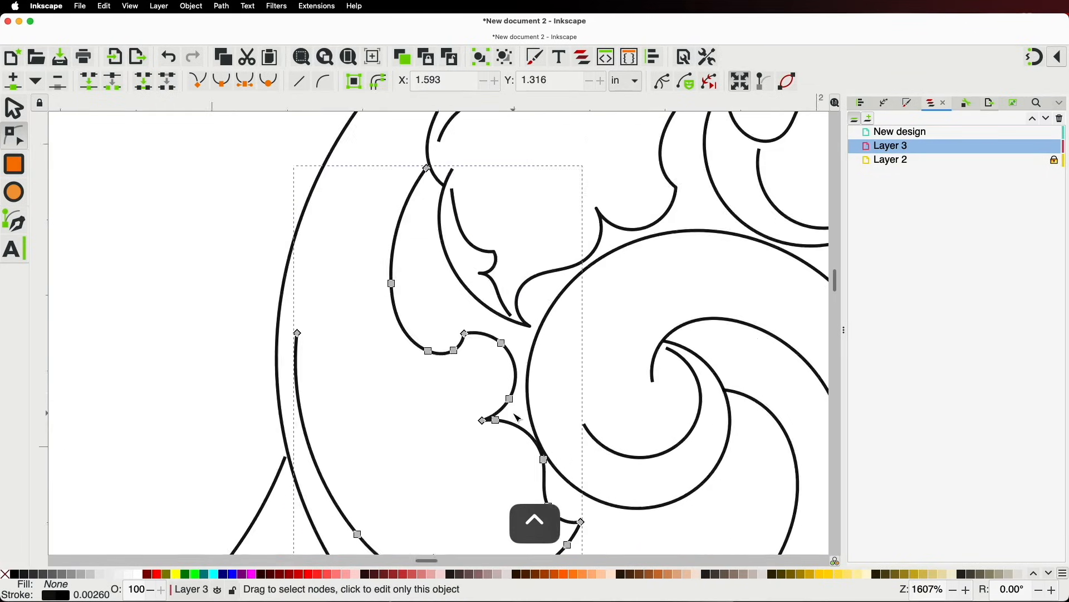
pyautogui.moveTo(422, 285); pyautogui.dragTo(535, 401)
pyautogui.moveTo(497, 315); pyautogui.dragTo(511, 302)
pyautogui.click(482, 366)
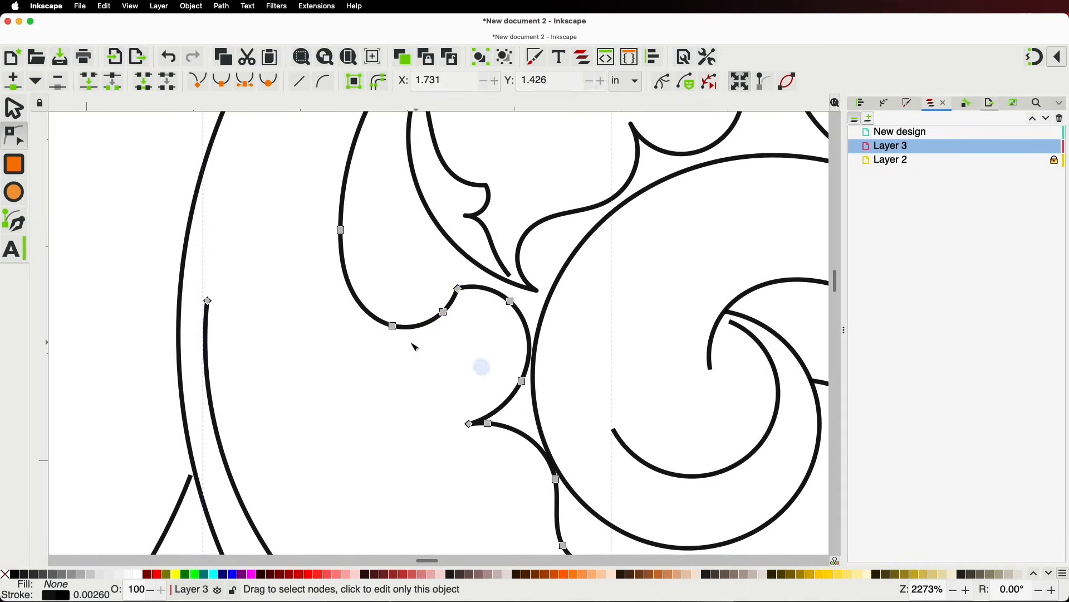
pyautogui.moveTo(393, 325); pyautogui.dragTo(398, 315)
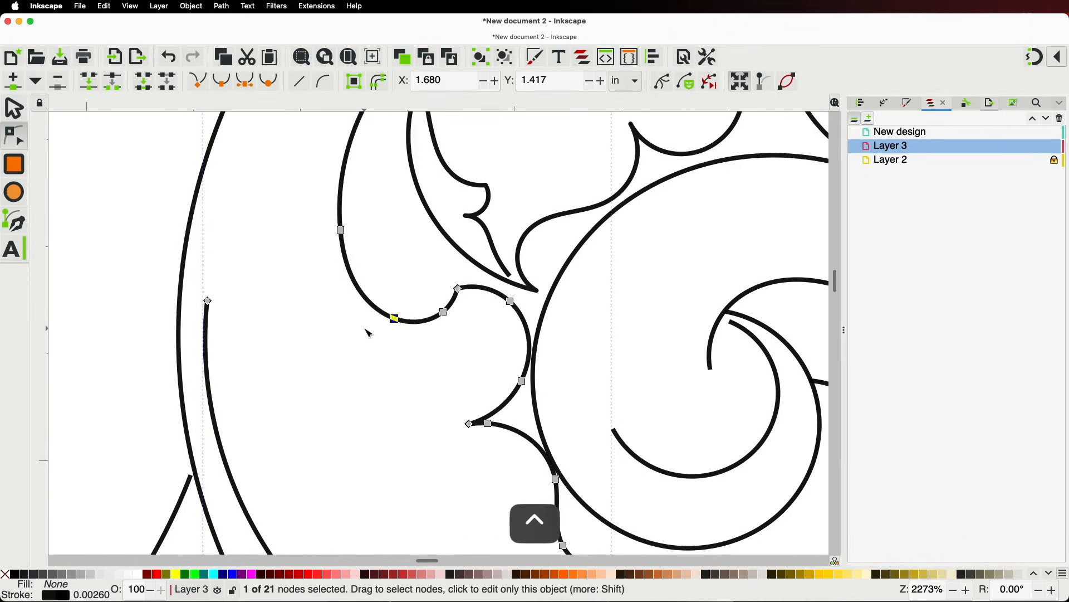
pyautogui.scroll(-5, 370, 328)
pyautogui.scroll(3, 354, 340)
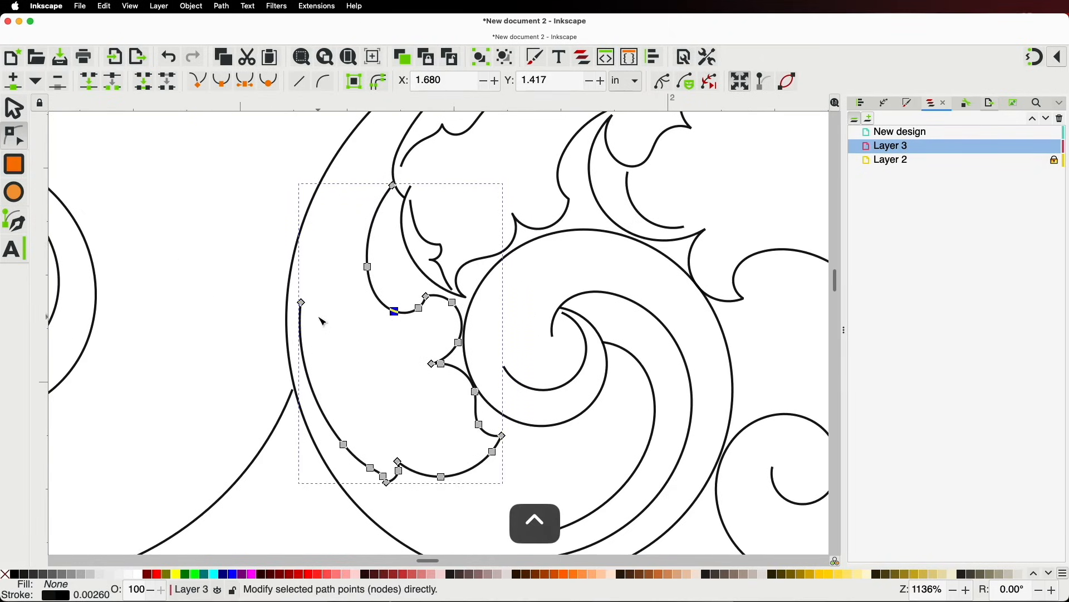
pyautogui.scroll(-2, 324, 322)
pyautogui.click(336, 338)
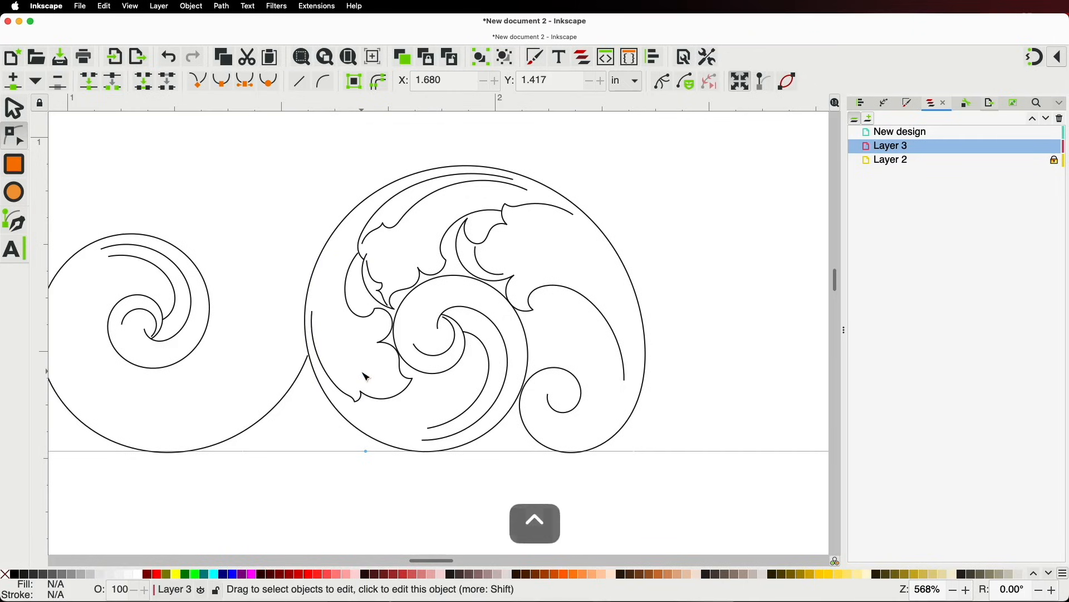
pyautogui.scroll(-2, 381, 399)
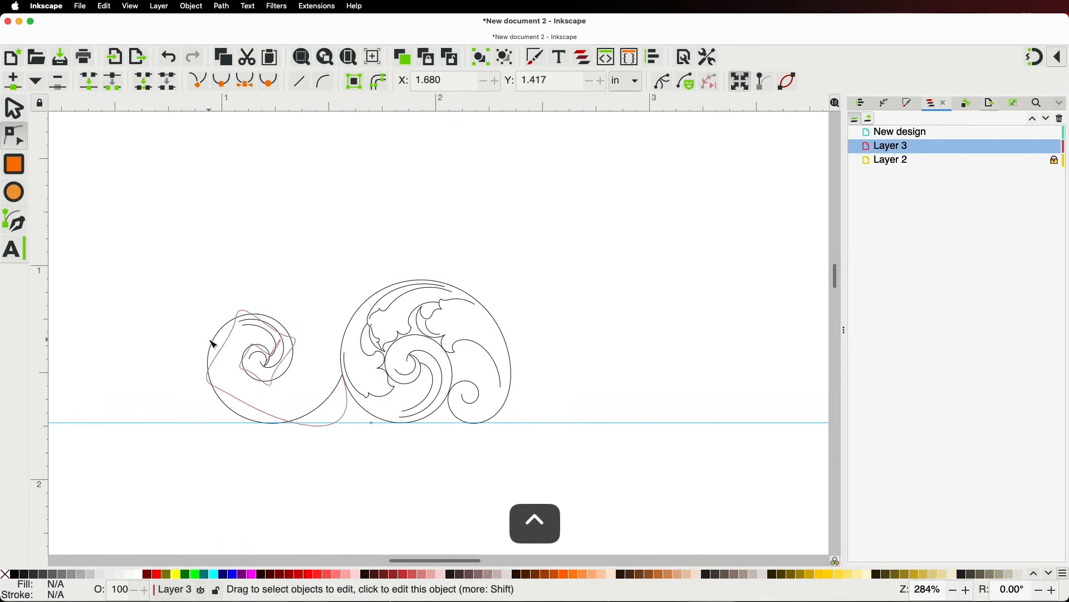
pyautogui.scroll(1, 211, 342)
pyautogui.scroll(-1, 216, 341)
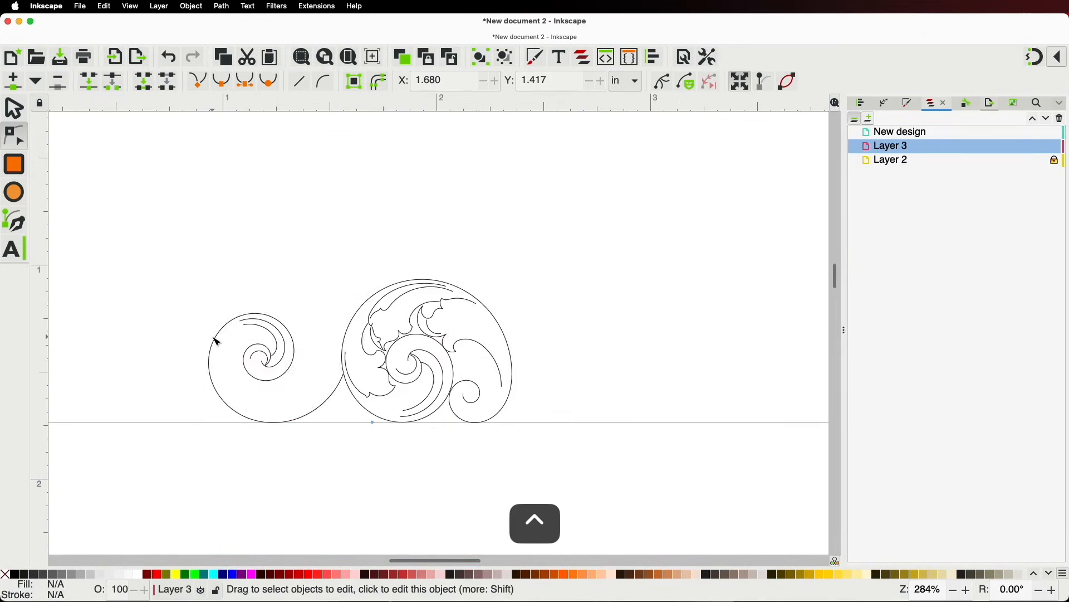
pyautogui.scroll(2, 217, 341)
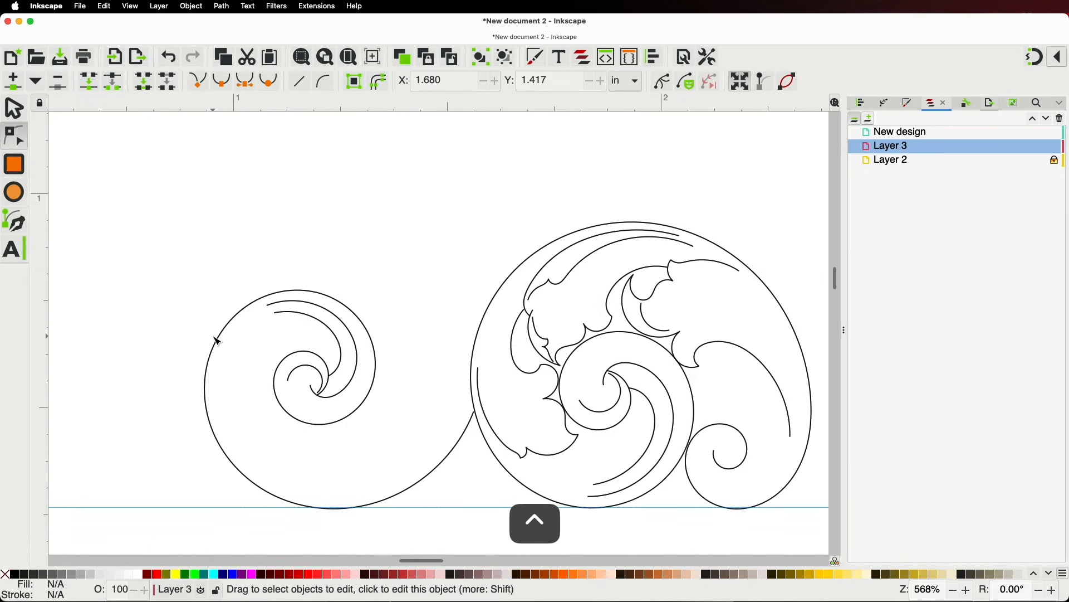
pyautogui.scroll(-4, 218, 341)
pyautogui.press('space')
# Duplicate a leaf flourish from the reference sheet and drop the copy over the joined spirals
pyautogui.press('space')
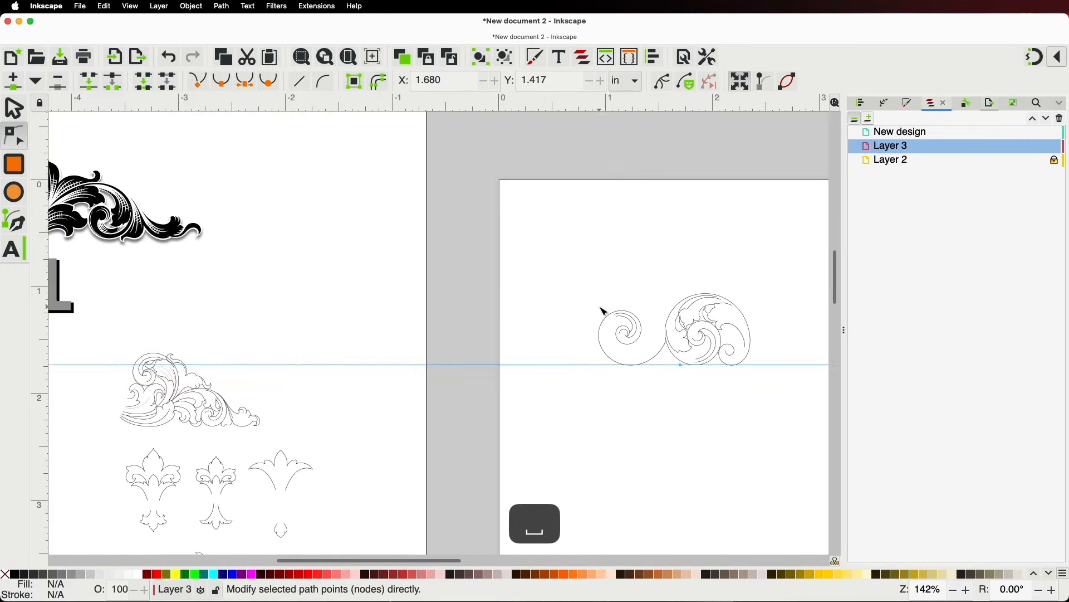
pyautogui.scroll(-1, 606, 317)
pyautogui.press('space')
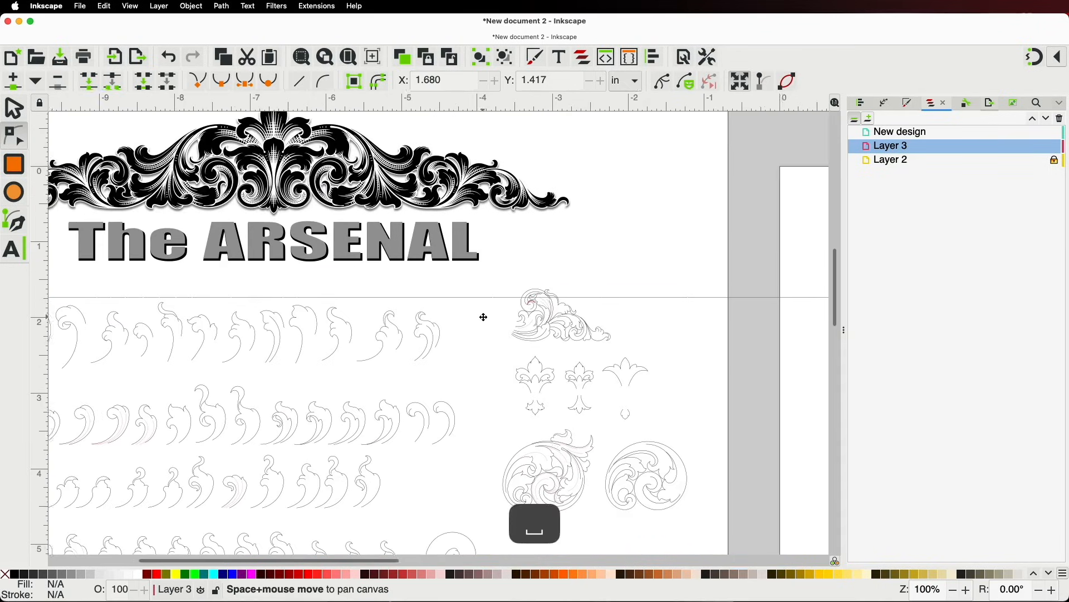
pyautogui.click(15, 110)
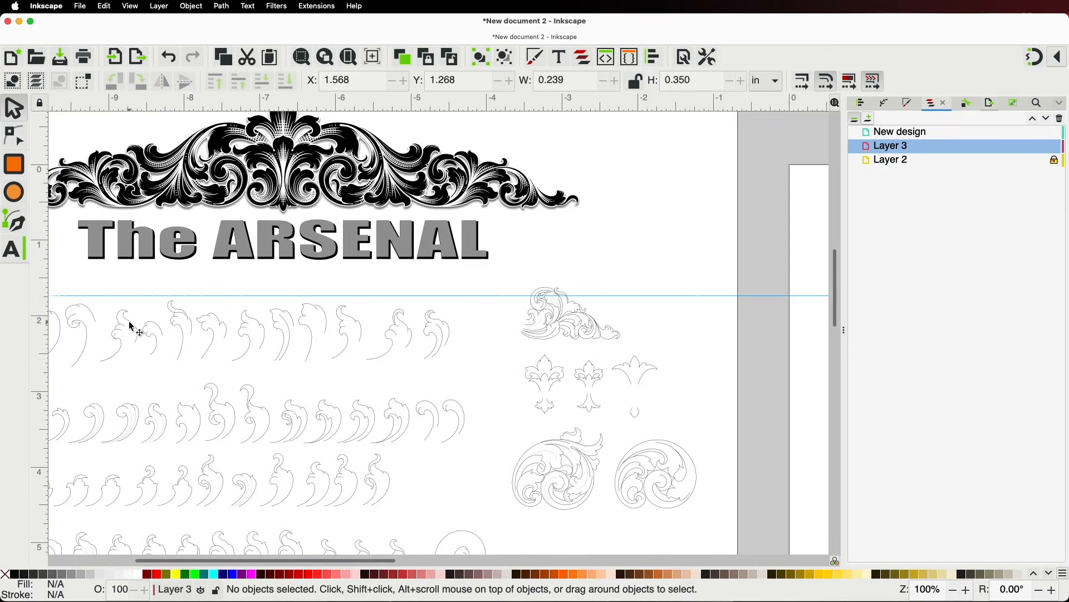
pyautogui.click(132, 326)
pyautogui.press('super+d')
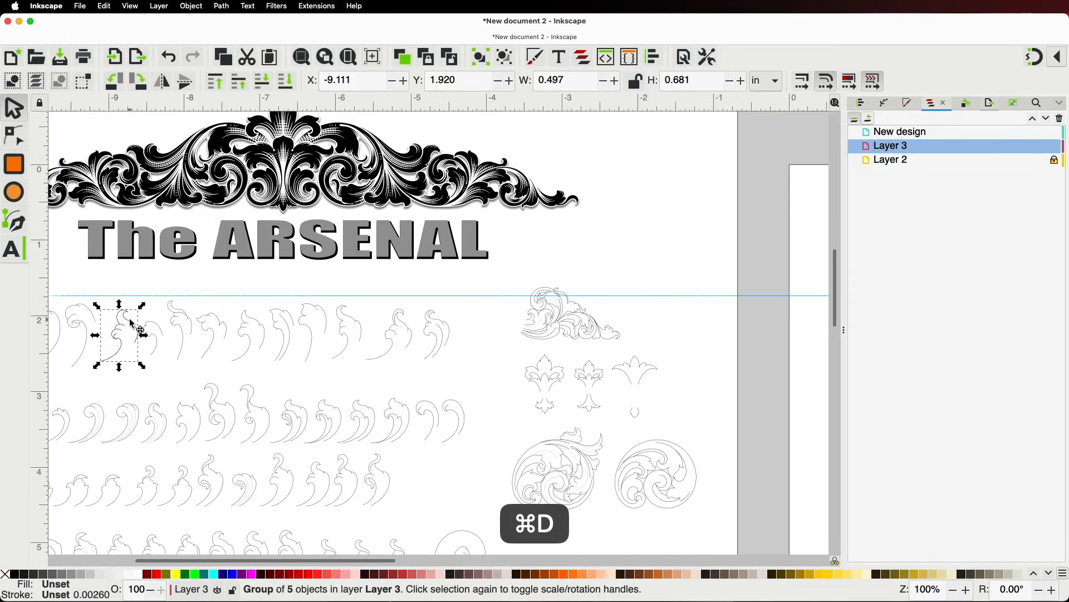
pyautogui.moveTo(160, 325); pyautogui.dragTo(790, 332)
pyautogui.press('space')
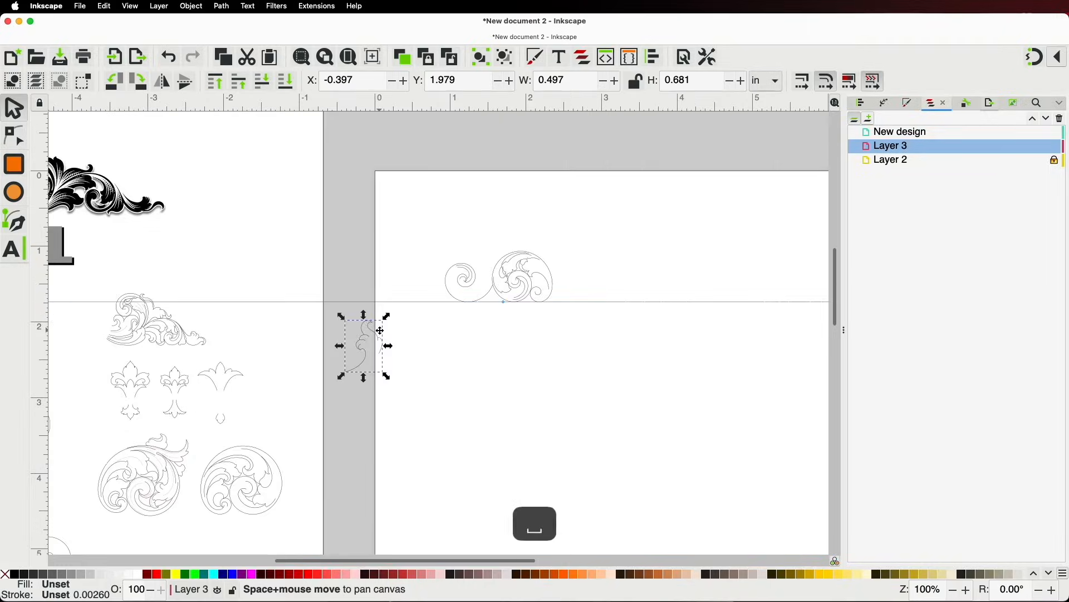
pyautogui.moveTo(380, 338); pyautogui.dragTo(440, 284)
pyautogui.moveTo(503, 244); pyautogui.dragTo(501, 244)
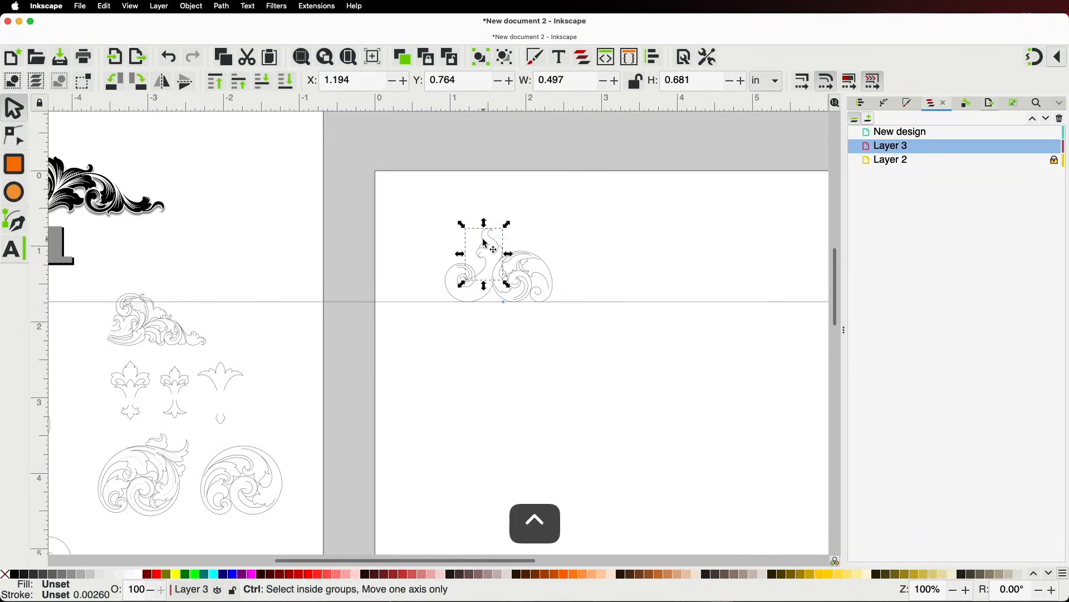
# Shrink the flourish to about two-thirds, mirror it horizontally, and rotate it to 0.471 × 0.248 in between the spirals
pyautogui.press('3')
pyautogui.moveTo(599, 174); pyautogui.dragTo(518, 283)
pyautogui.press('h')
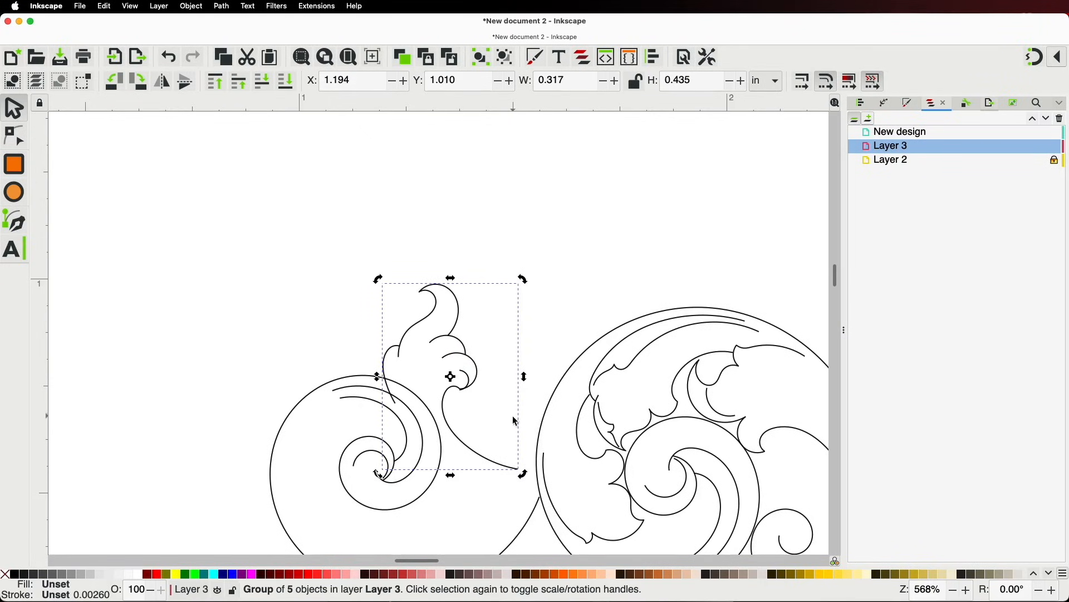
pyautogui.moveTo(527, 478); pyautogui.dragTo(585, 319)
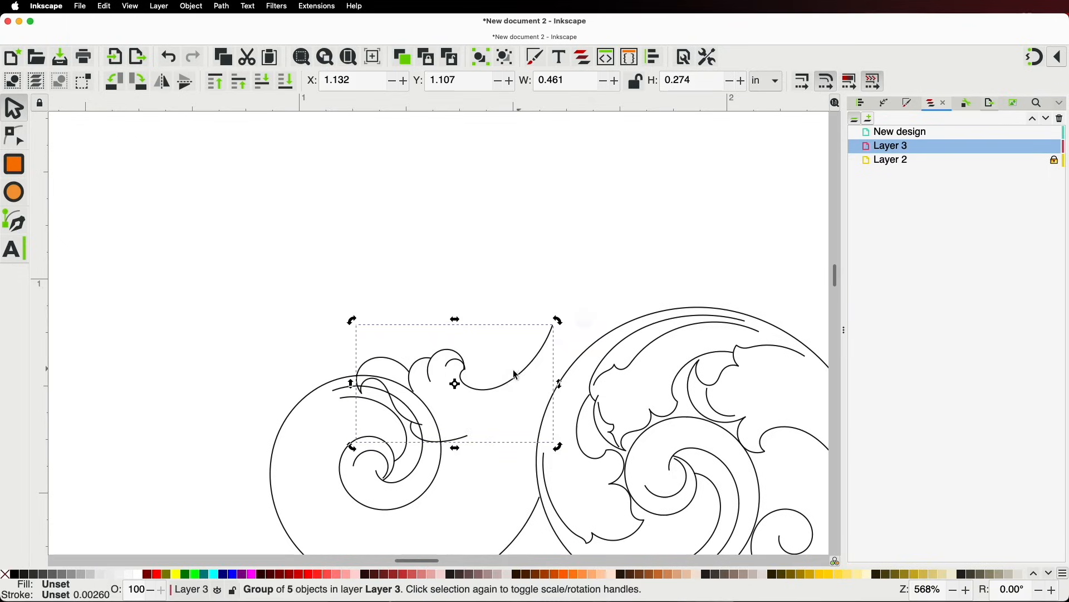
pyautogui.moveTo(512, 384); pyautogui.dragTo(544, 378)
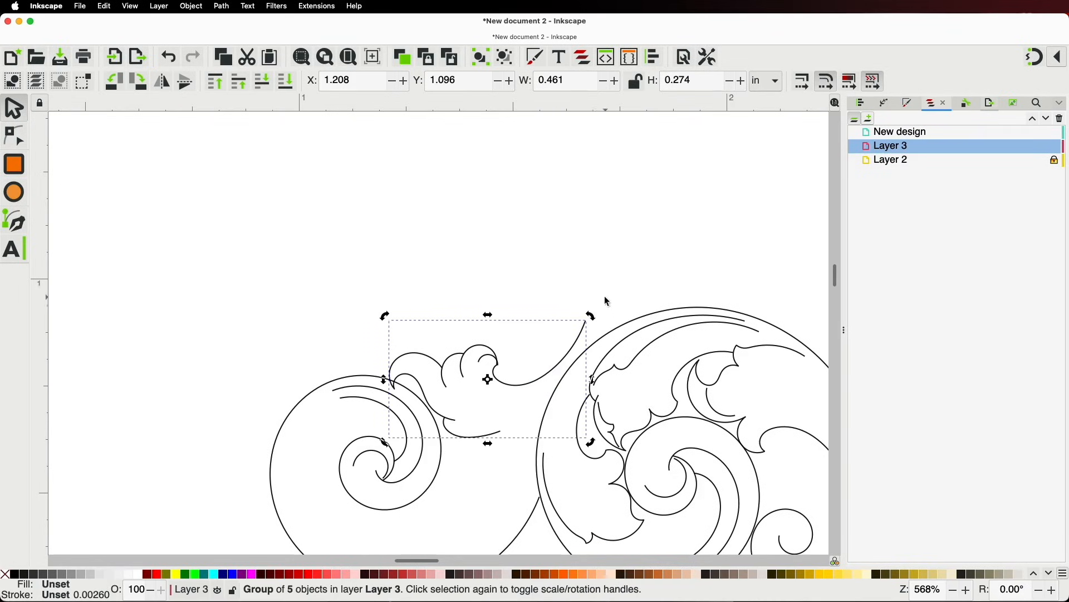
pyautogui.moveTo(592, 316); pyautogui.dragTo(577, 359)
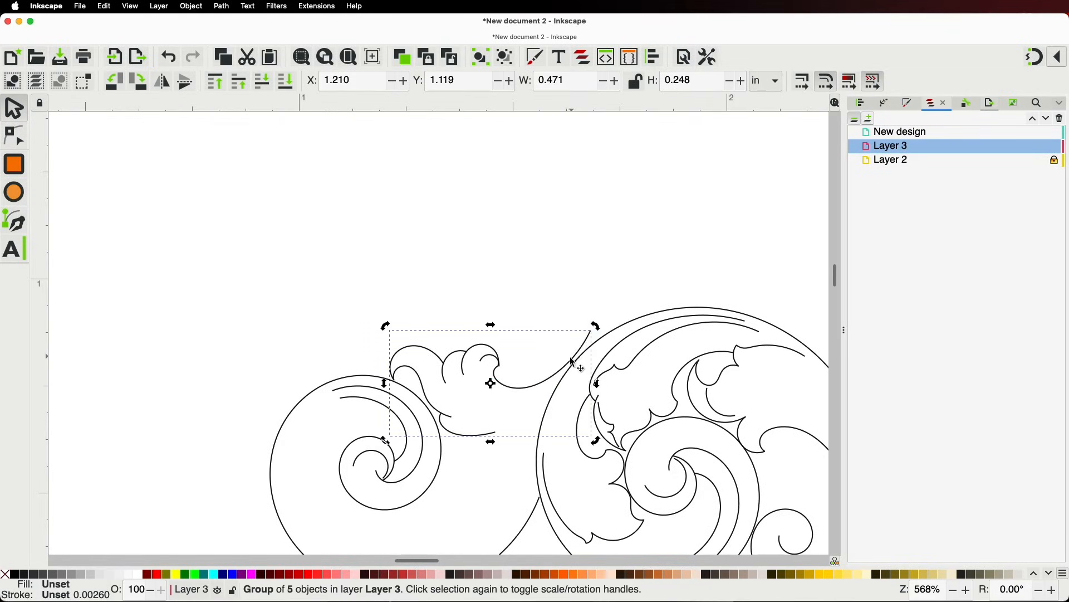
# Drag the flourish tail's end node and a middle node up along the large spiral's top rim
pyautogui.click(14, 136)
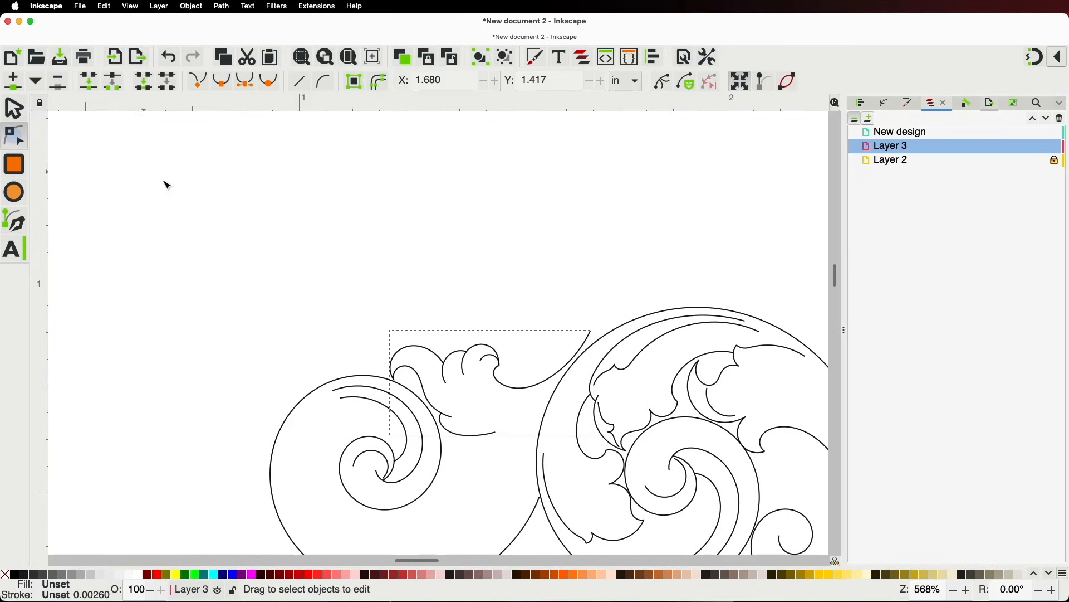
pyautogui.scroll(3, 513, 383)
pyautogui.click(730, 263)
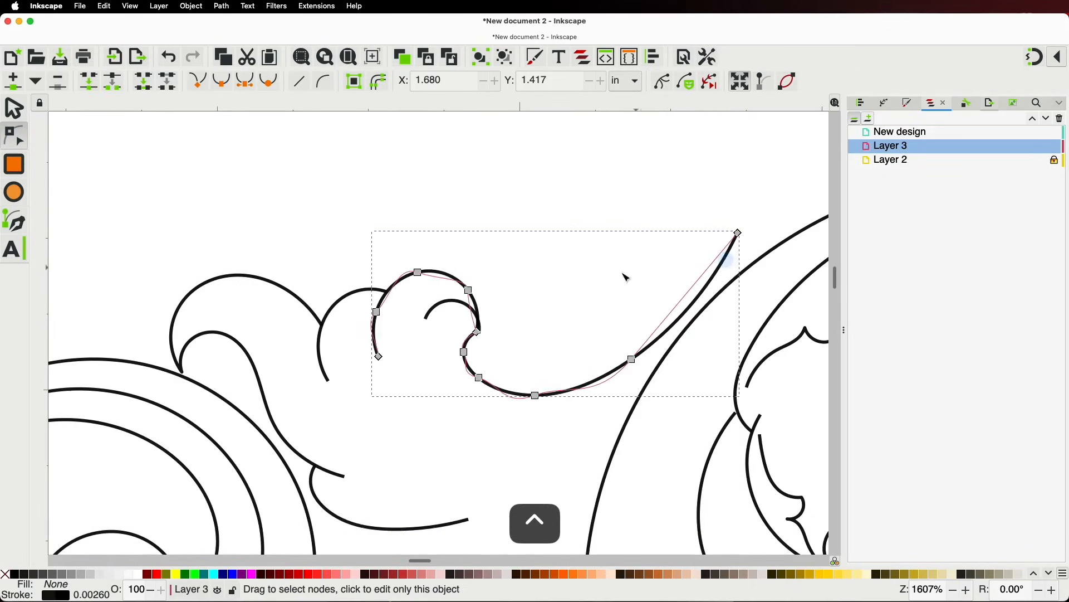
pyautogui.press('space')
pyautogui.scroll(-2, 188, 334)
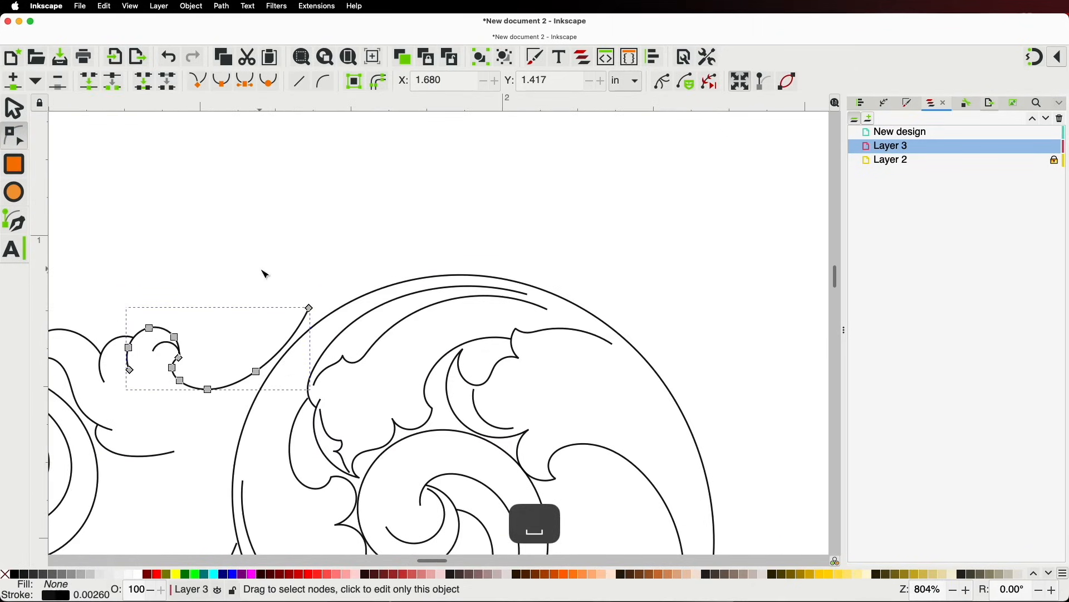
pyautogui.moveTo(311, 308); pyautogui.dragTo(409, 277)
pyautogui.moveTo(256, 371); pyautogui.dragTo(283, 338)
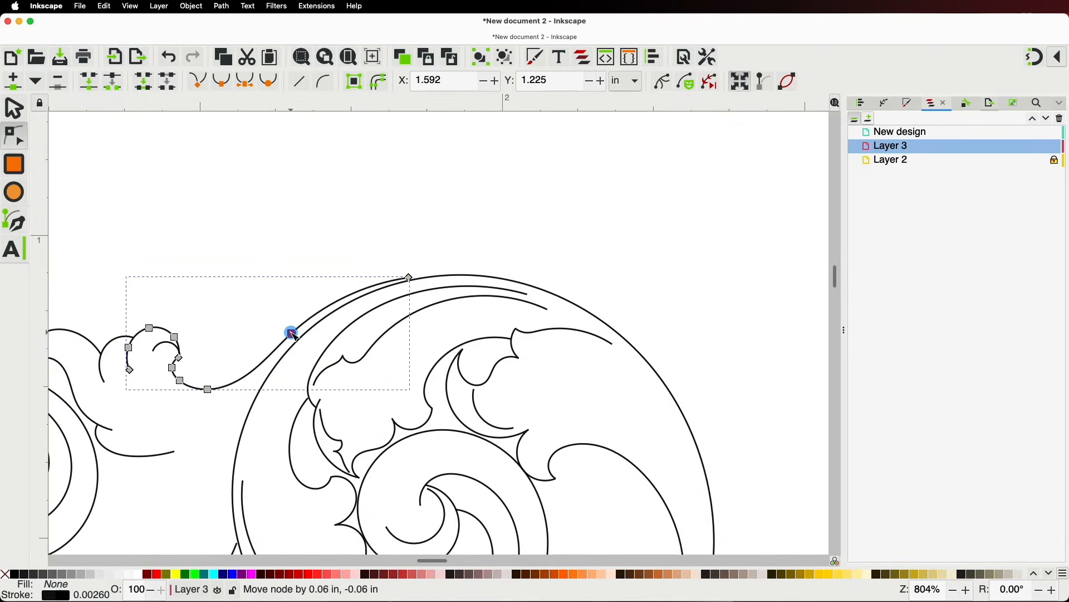
pyautogui.press('space')
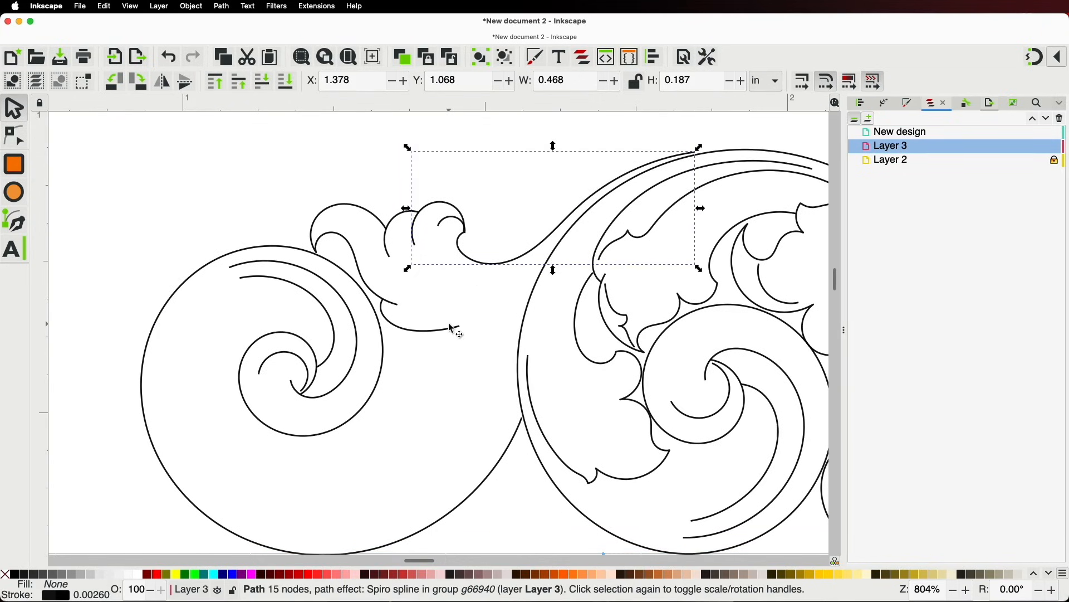
pyautogui.scroll(-5, 450, 326)
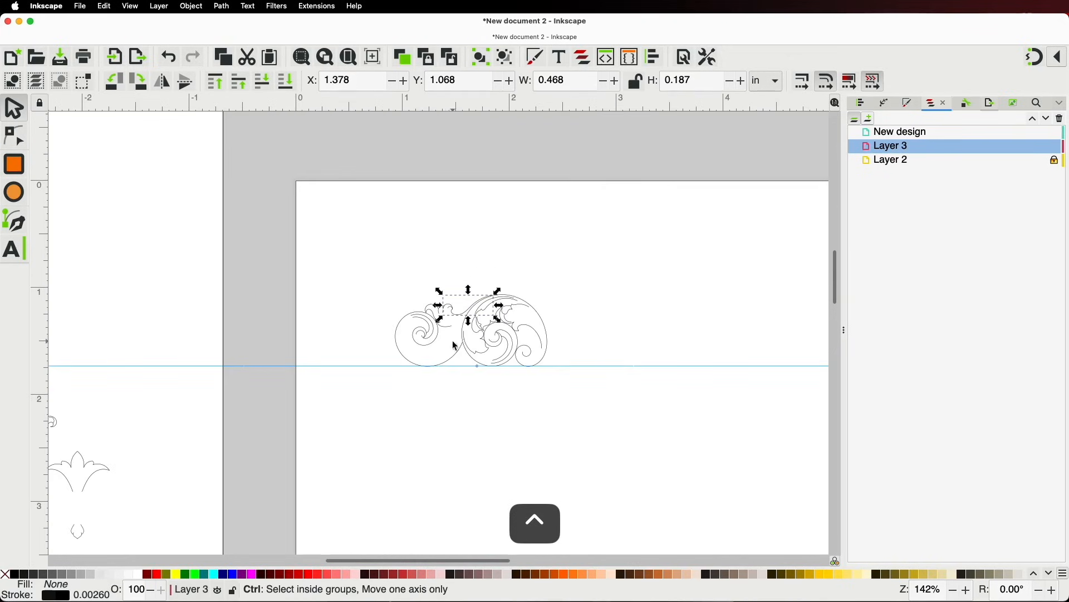
# Duplicate a four-object leaf ornament from the reference sheet onto the design page and mirror it horizontally
pyautogui.press('space')
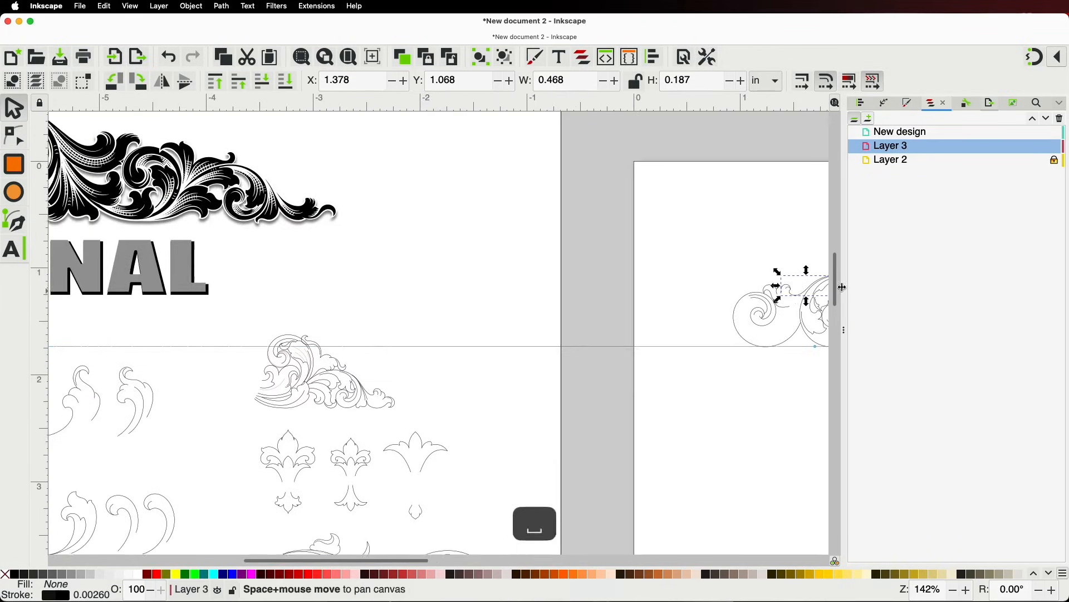
pyautogui.press('space')
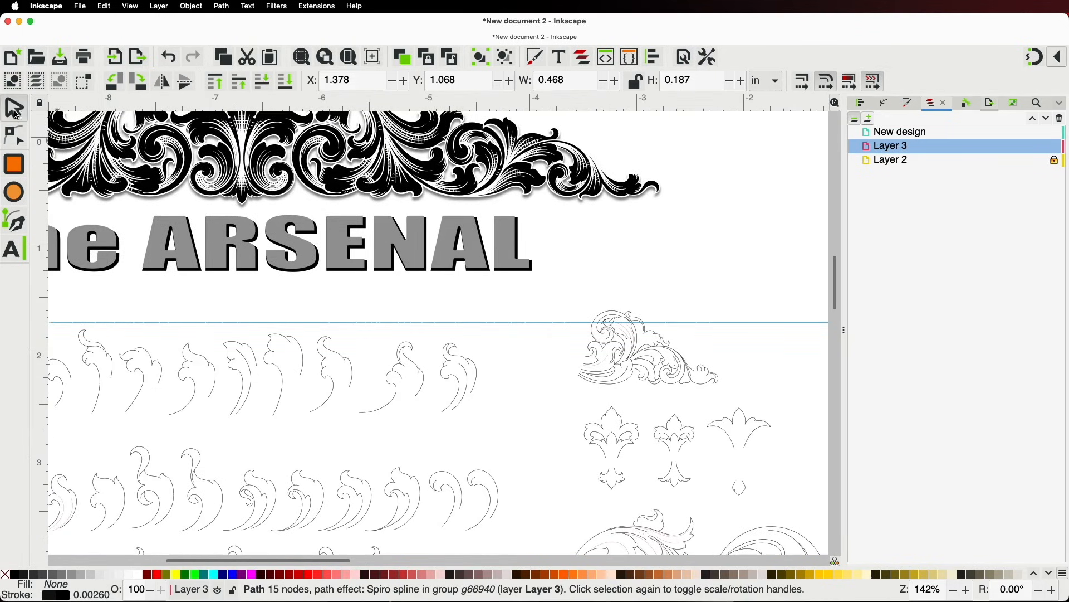
pyautogui.click(249, 351)
pyautogui.press('super+d')
pyautogui.moveTo(248, 351); pyautogui.dragTo(783, 313)
pyautogui.press('space')
pyautogui.moveTo(380, 288); pyautogui.dragTo(699, 252)
pyautogui.scroll(5, 684, 245)
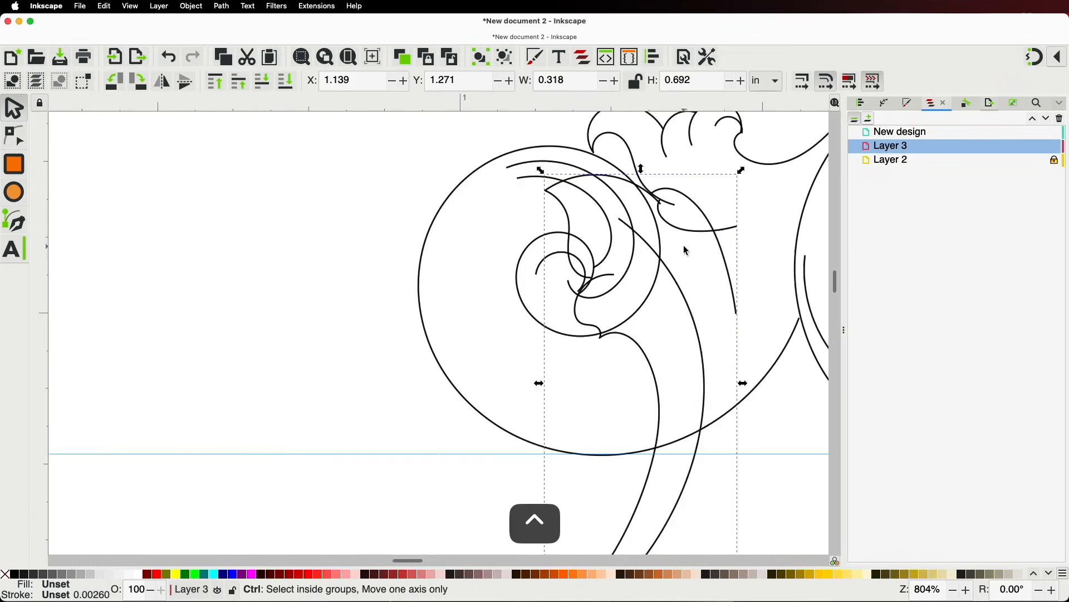
pyautogui.scroll(-1, 678, 307)
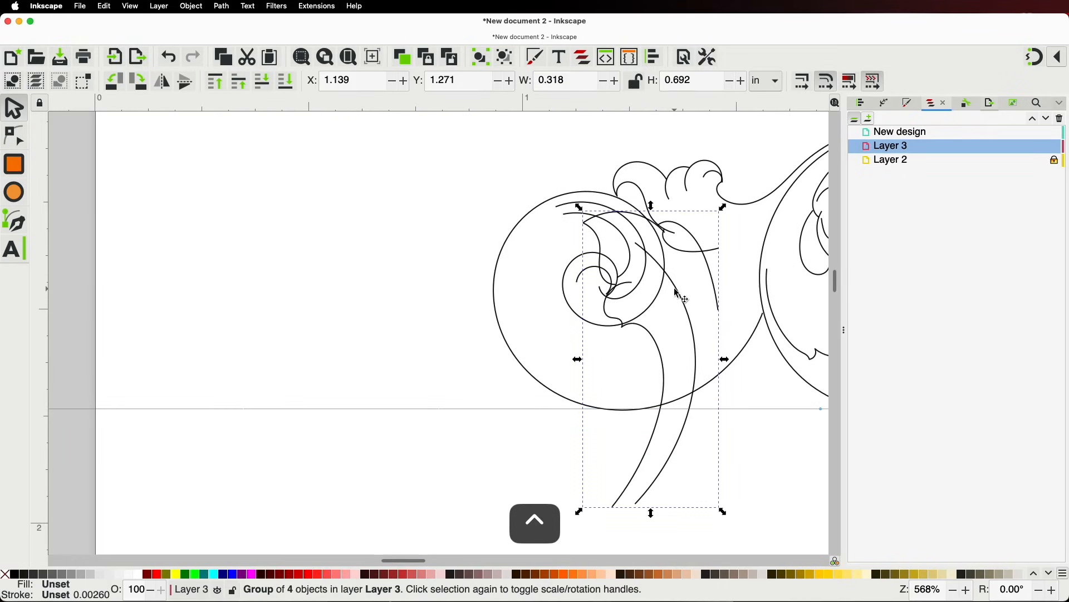
pyautogui.press('h')
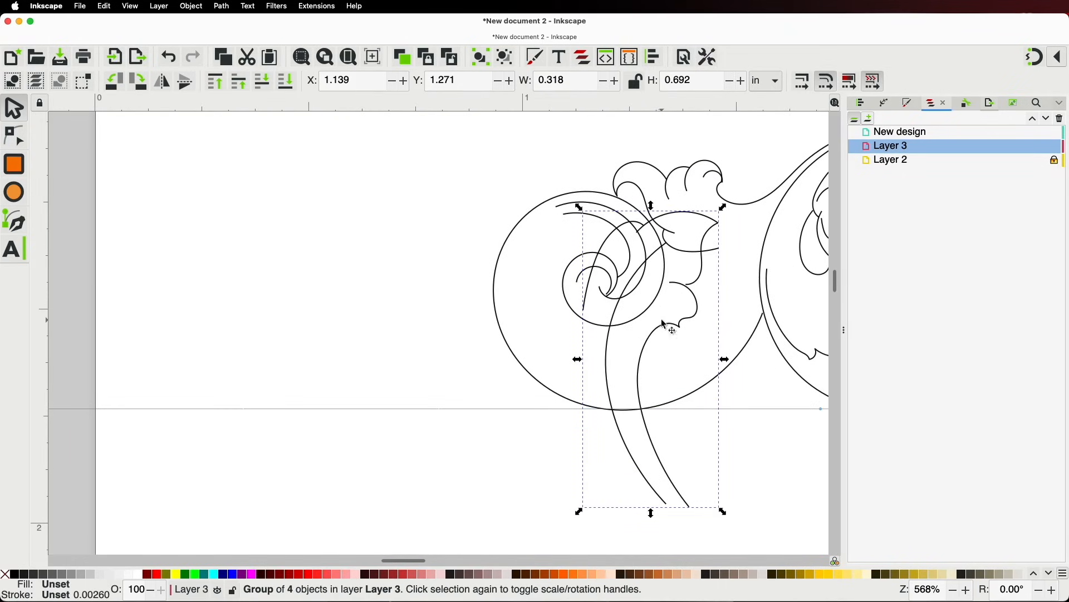
# Rotate the ornament along the spiral, shrink it to about two-thirds, and nudge it up-right
pyautogui.moveTo(724, 511); pyautogui.dragTo(788, 179)
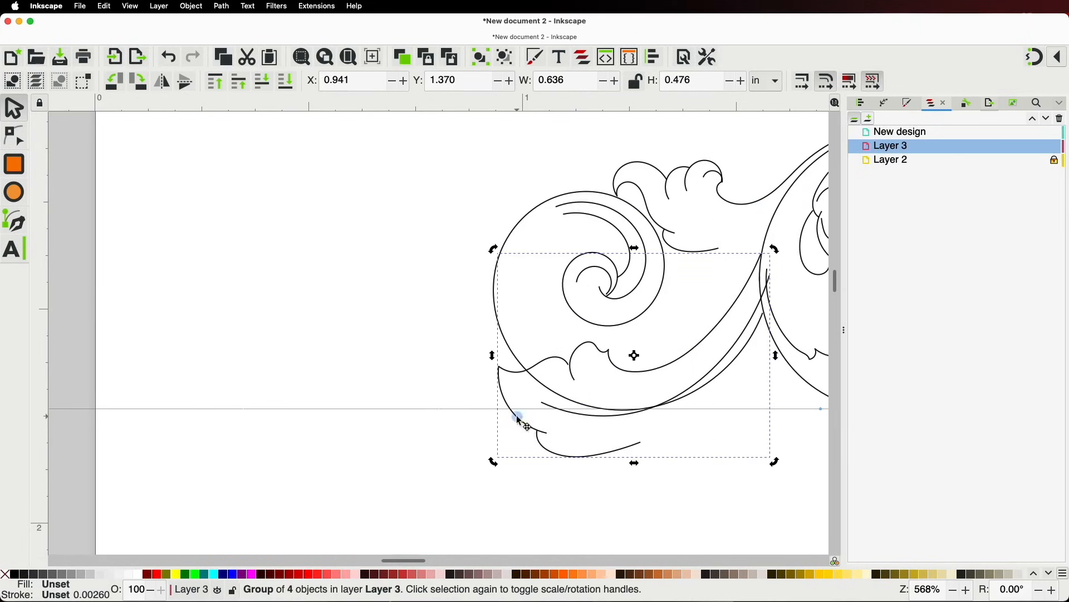
pyautogui.moveTo(500, 458); pyautogui.dragTo(597, 383)
pyautogui.moveTo(695, 328); pyautogui.dragTo(718, 296)
pyautogui.press('space')
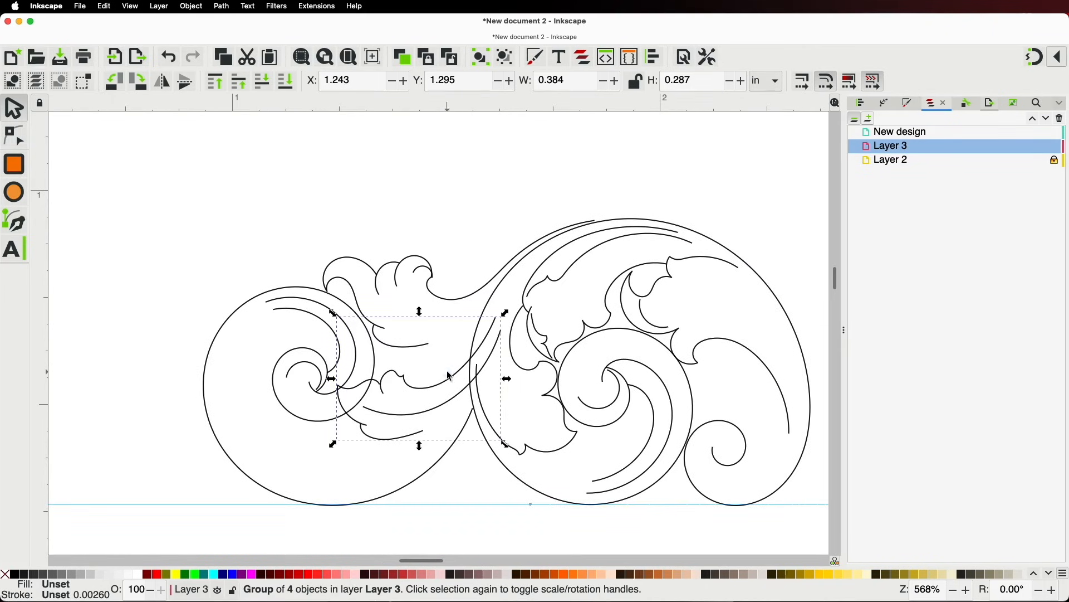
# Rotate the lower leaf group and ease it into place where the two spirals meet
pyautogui.click(446, 367)
pyautogui.click(491, 343)
pyautogui.click(489, 342)
pyautogui.moveTo(503, 310); pyautogui.dragTo(468, 294)
pyautogui.moveTo(433, 383)
pyautogui.mouseDown()
pyautogui.moveTo(433, 358)
pyautogui.moveTo(425, 375)
pyautogui.moveTo(431, 368)
pyautogui.mouseUp()
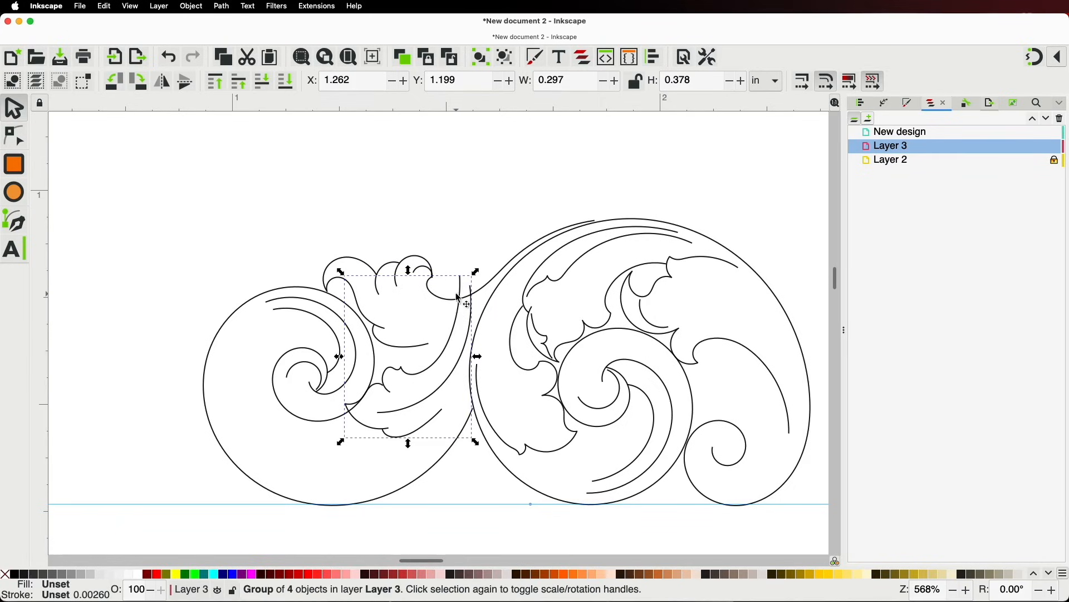
pyautogui.moveTo(480, 271); pyautogui.dragTo(455, 260)
pyautogui.moveTo(442, 353); pyautogui.dragTo(419, 363)
# Ungroup the leaf group into four separate curves and delete the stray Spiro curve
pyautogui.click(15, 135)
pyautogui.scroll(2, 390, 320)
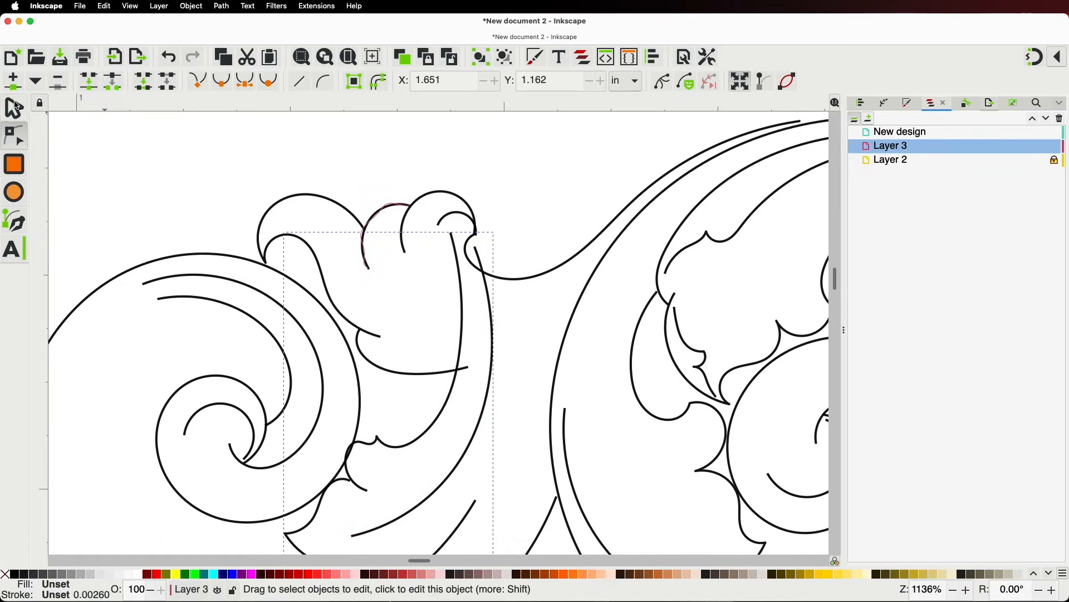
pyautogui.click(16, 108)
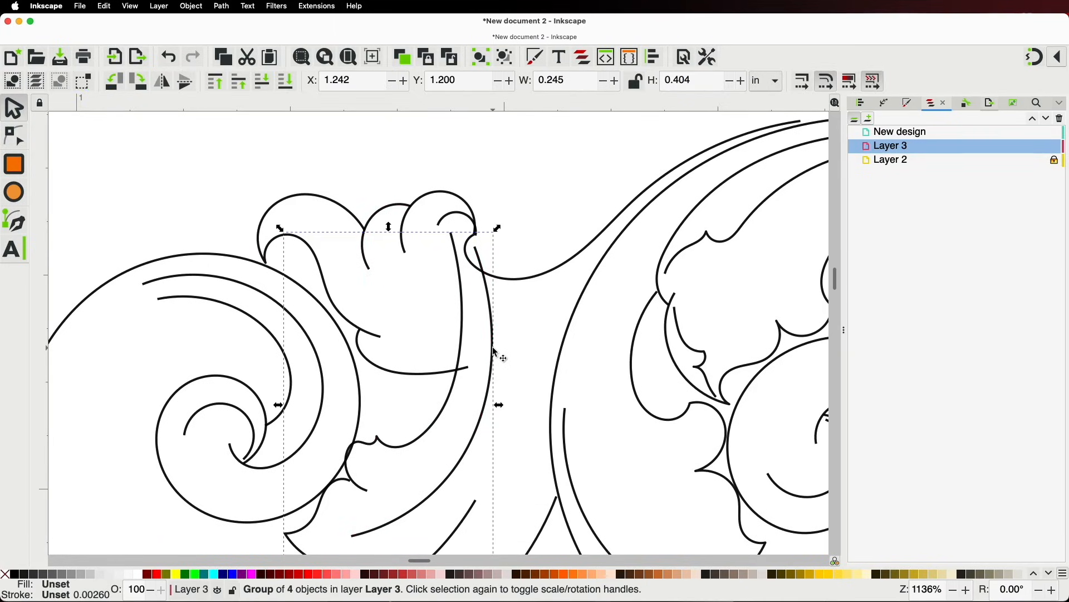
pyautogui.press('shift')
pyautogui.press('shift+super')
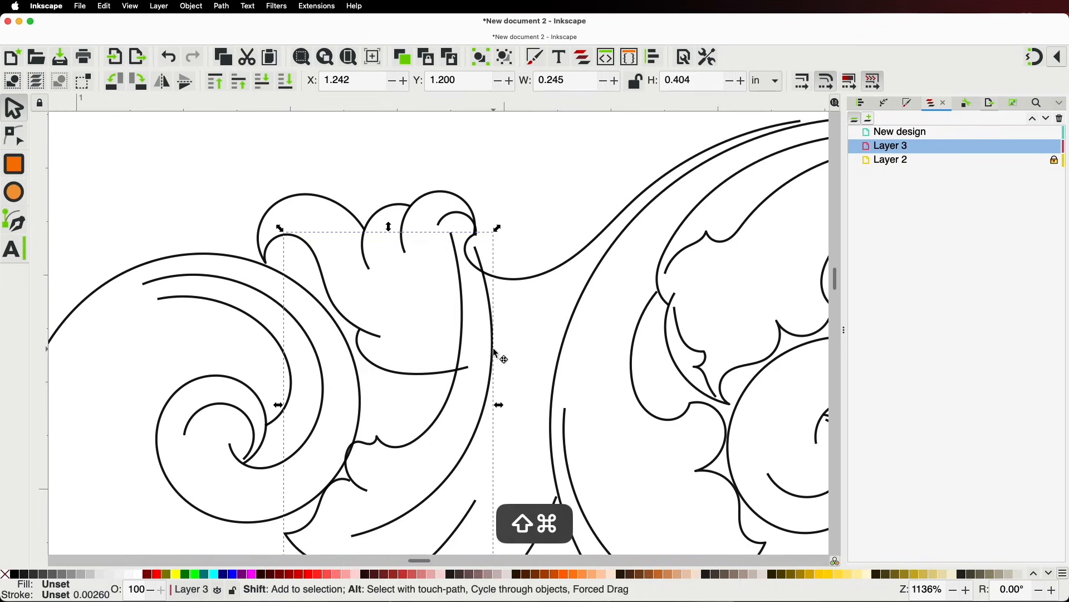
pyautogui.press('shift+super+g')
pyautogui.click(580, 177)
pyautogui.click(488, 408)
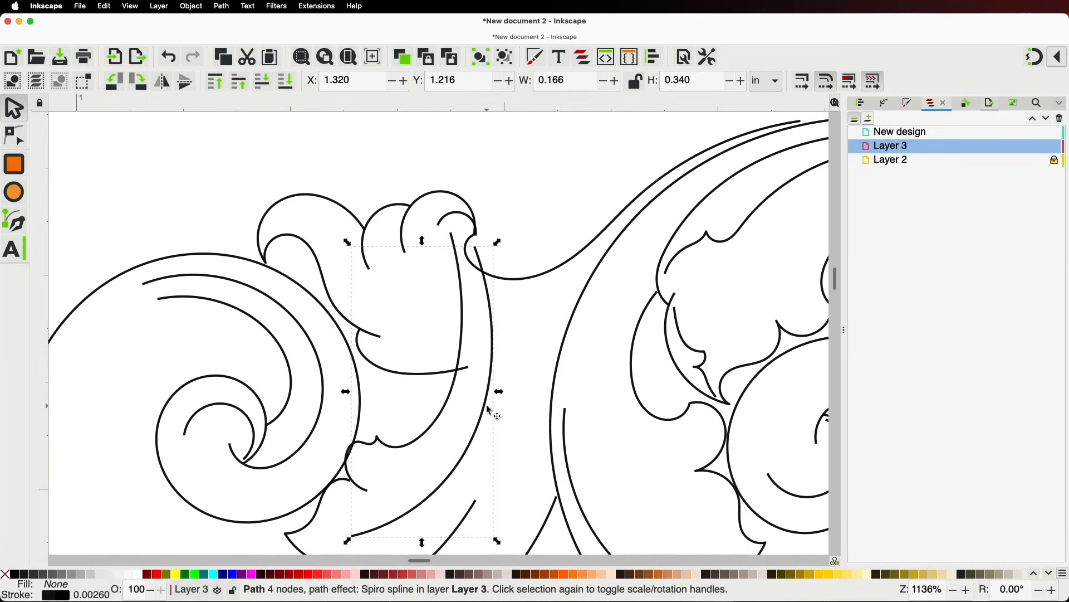
pyautogui.press('BackSpace')
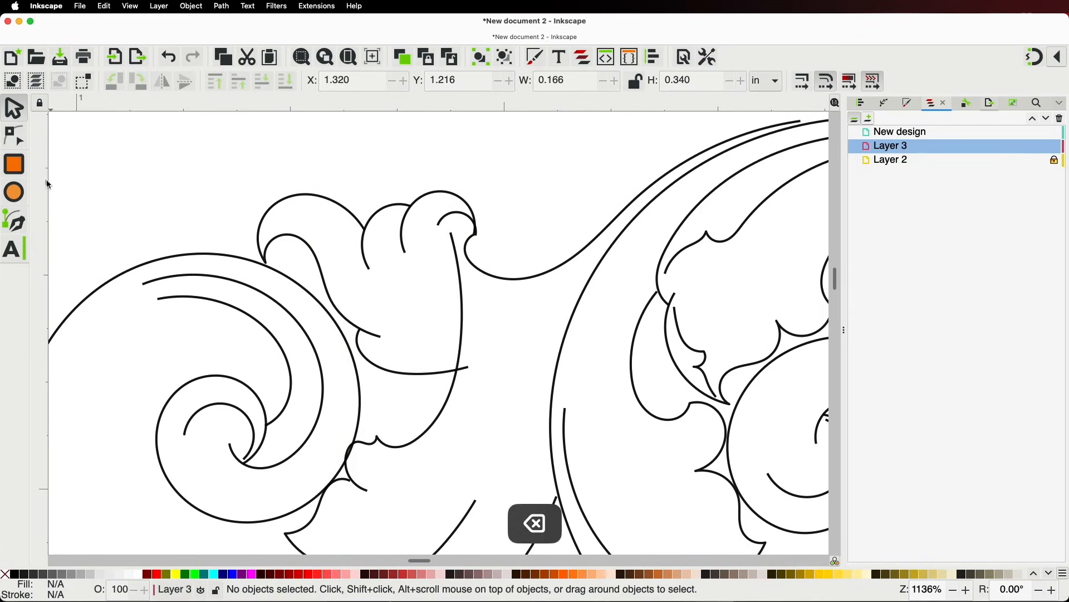
pyautogui.click(14, 134)
# Stretch the curve below the leaves so its top end reaches the right spiral
pyautogui.click(462, 304)
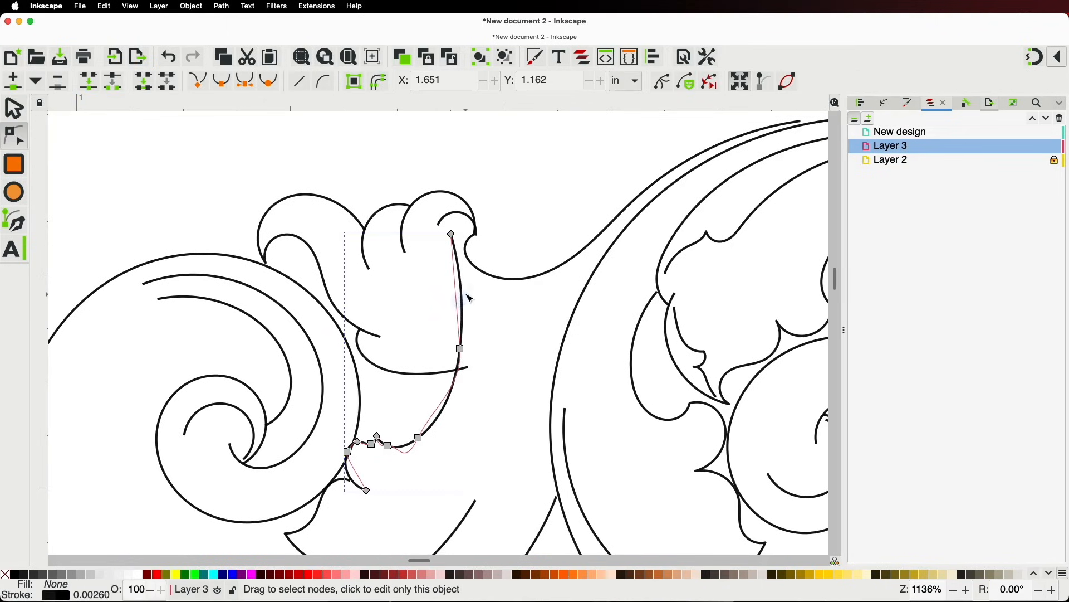
pyautogui.moveTo(452, 235); pyautogui.dragTo(594, 265)
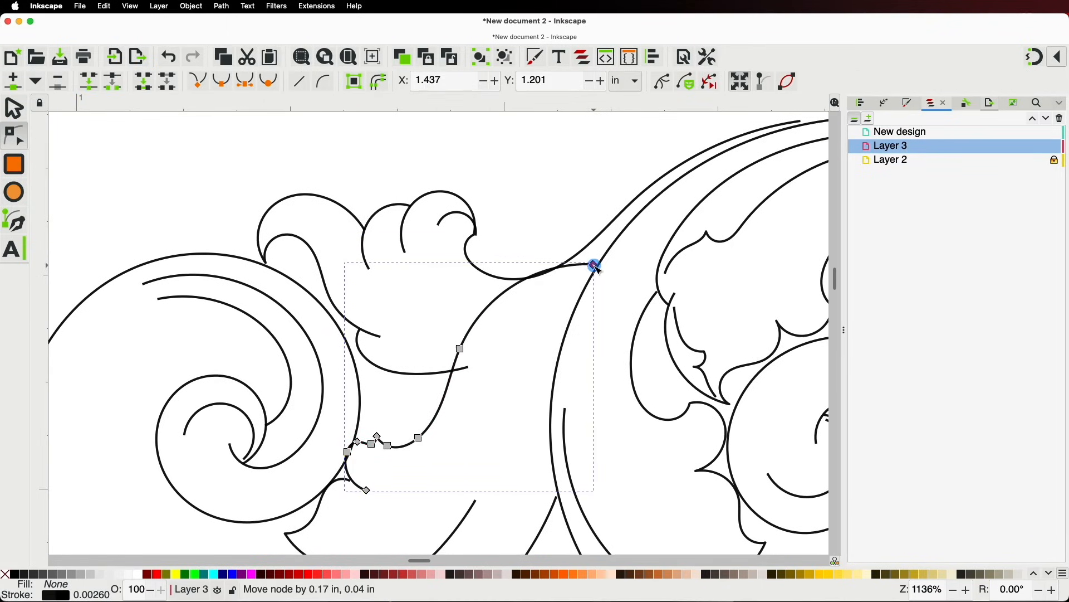
pyautogui.moveTo(461, 350); pyautogui.dragTo(549, 323)
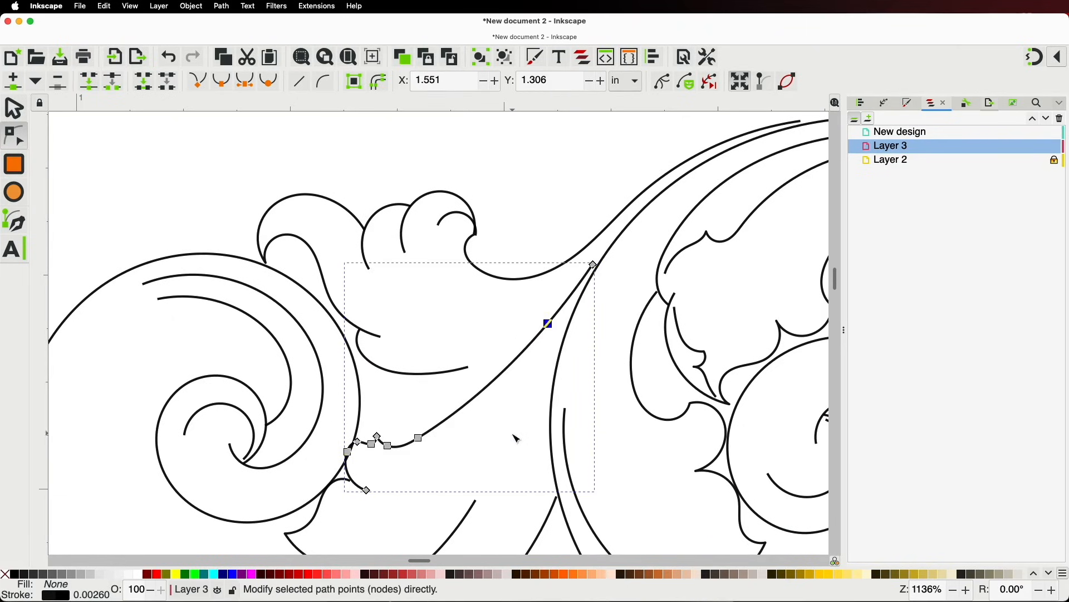
pyautogui.press('space')
# Pull the lower curve's top end up-right and deepen its bend by nudging its nodes
pyautogui.click(453, 298)
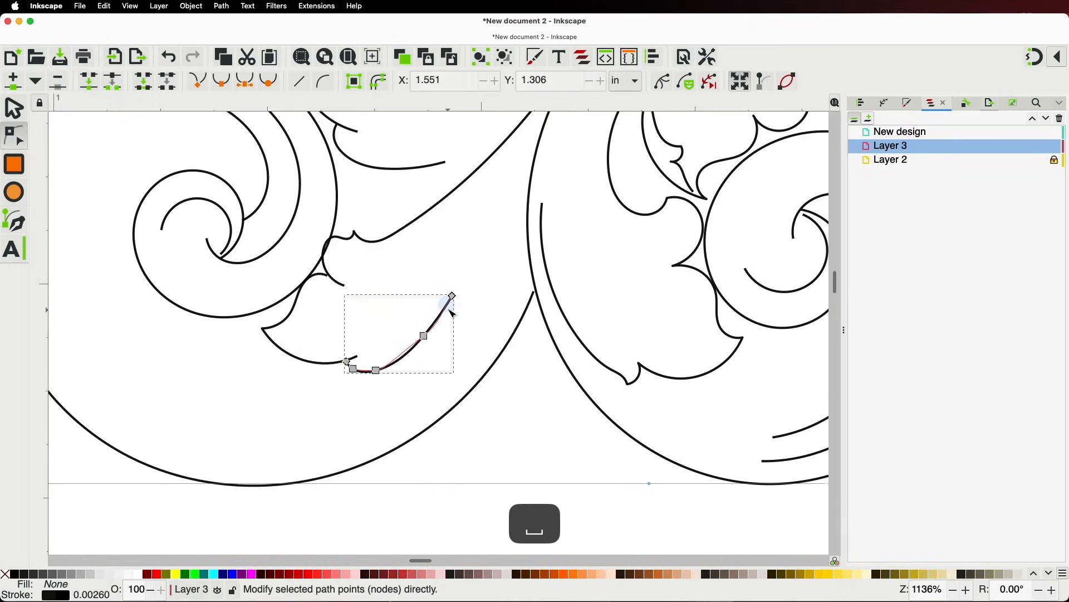
pyautogui.moveTo(452, 296); pyautogui.dragTo(512, 265)
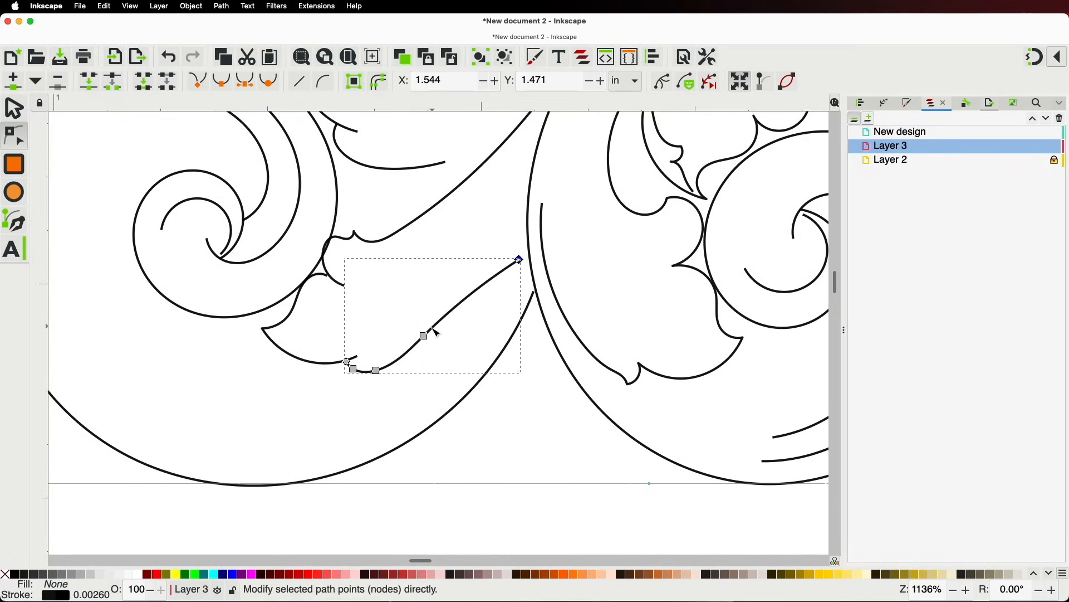
pyautogui.moveTo(425, 336); pyautogui.dragTo(440, 350)
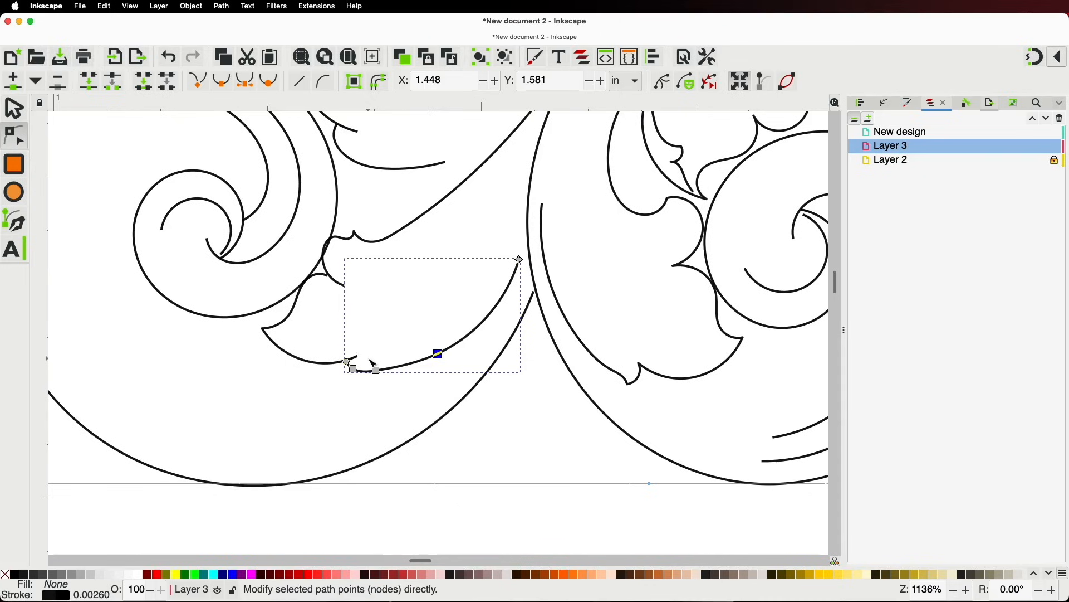
pyautogui.moveTo(377, 370); pyautogui.dragTo(379, 376)
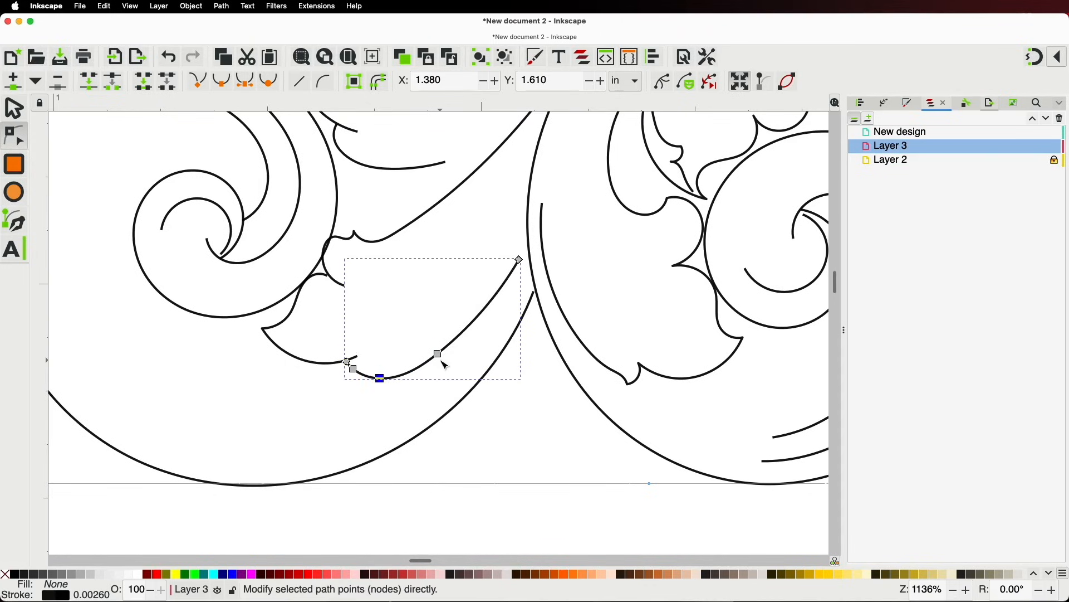
pyautogui.moveTo(438, 355); pyautogui.dragTo(443, 357)
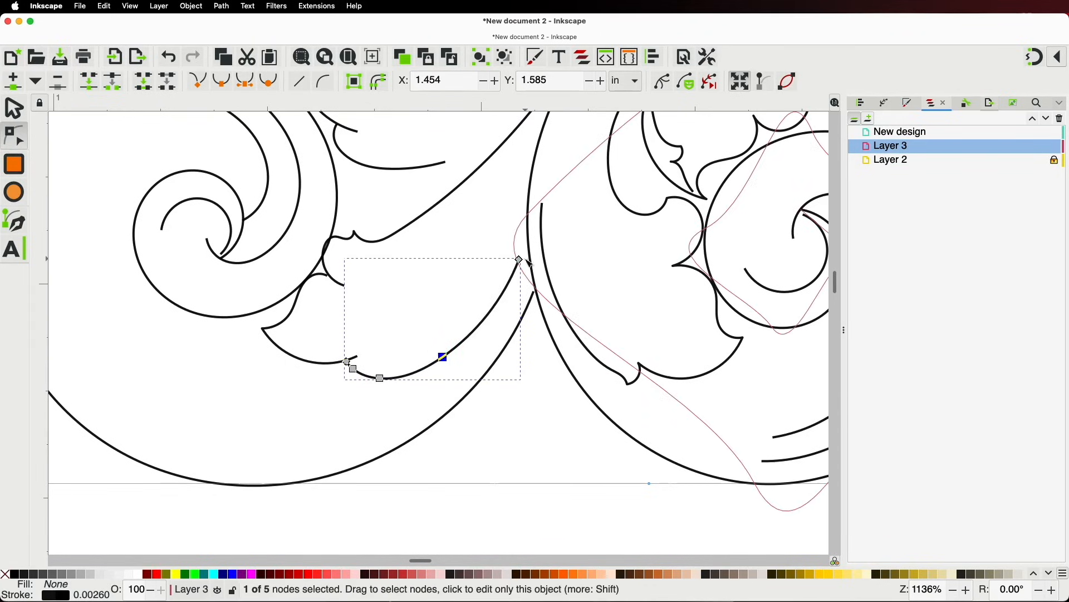
pyautogui.moveTo(520, 260); pyautogui.dragTo(526, 252)
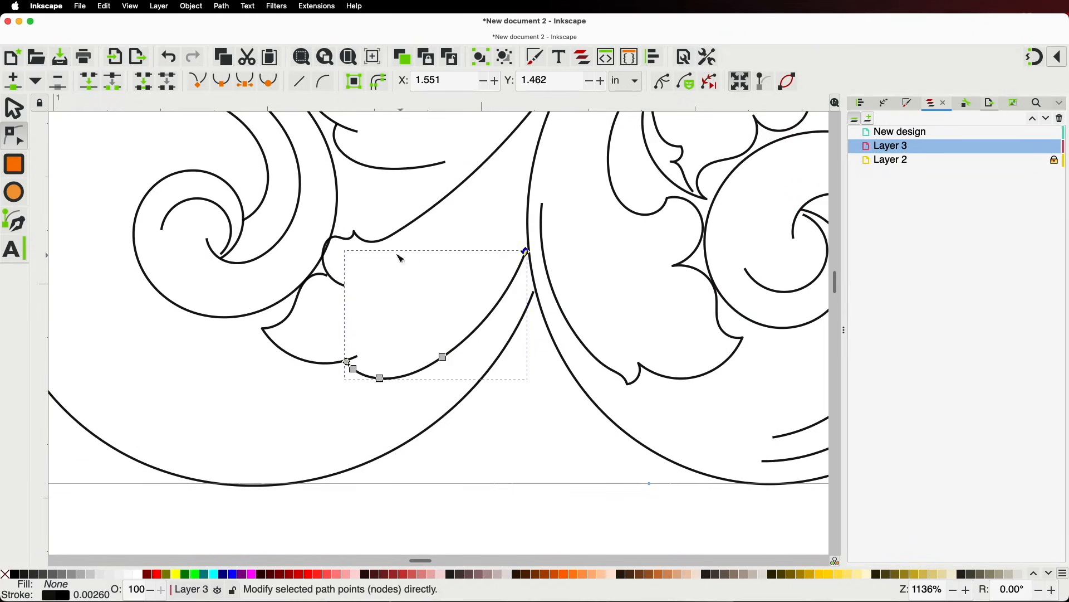
pyautogui.scroll(4, 411, 261)
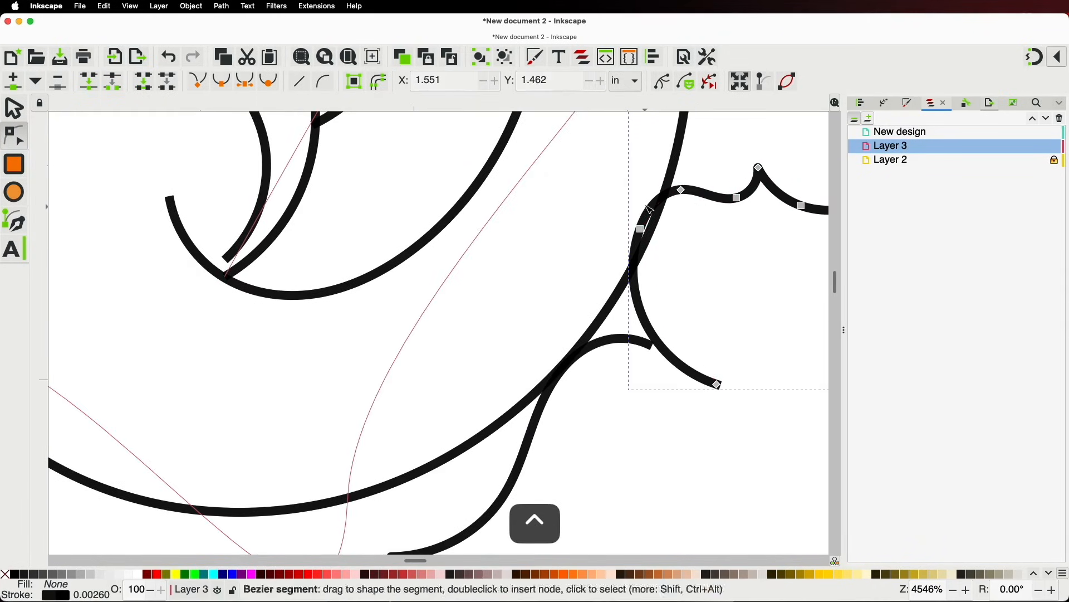
# Move the junction nodes down-right and reshape the lower curve's left corner and right node
pyautogui.moveTo(599, 172); pyautogui.dragTo(693, 253)
pyautogui.moveTo(681, 190); pyautogui.dragTo(693, 209)
pyautogui.scroll(-3, 685, 310)
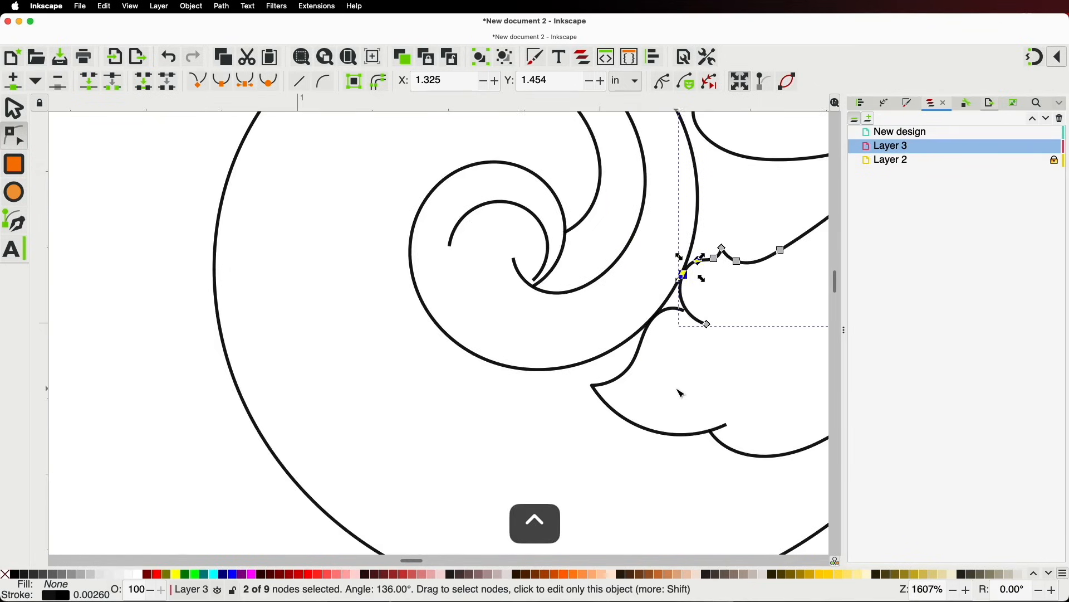
pyautogui.scroll(2, 680, 394)
pyautogui.click(574, 364)
pyautogui.click(518, 381)
pyautogui.moveTo(518, 381); pyautogui.dragTo(509, 357)
pyautogui.moveTo(573, 363); pyautogui.dragTo(561, 351)
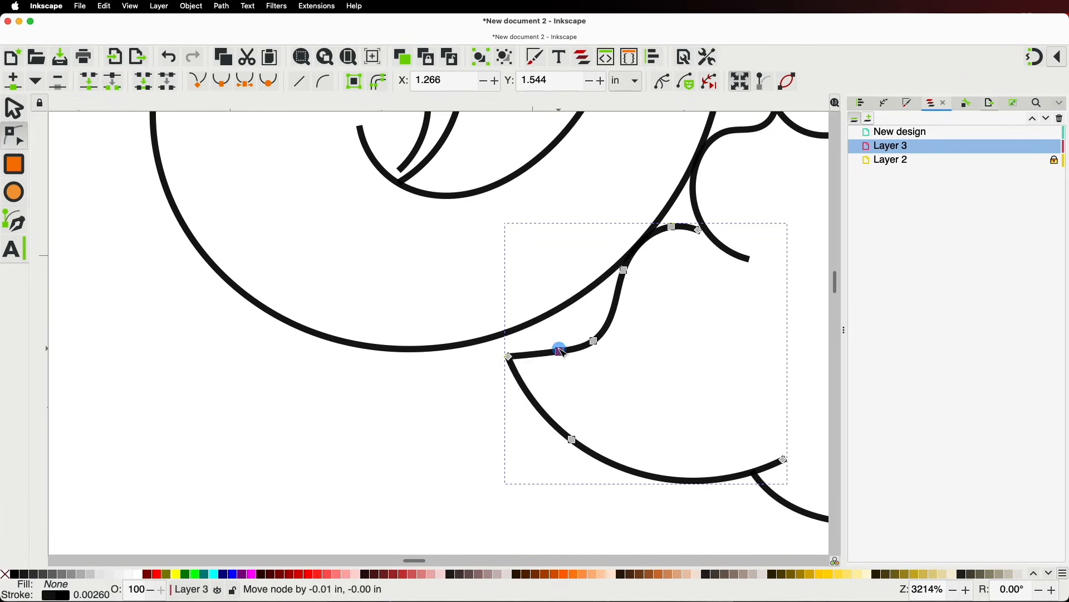
pyautogui.moveTo(549, 362); pyautogui.dragTo(511, 341)
# Add a node to the lower curve, shift it, and move the path's end node down-right
pyautogui.doubleClick(569, 442)
pyautogui.moveTo(568, 441); pyautogui.dragTo(558, 436)
pyautogui.press('space')
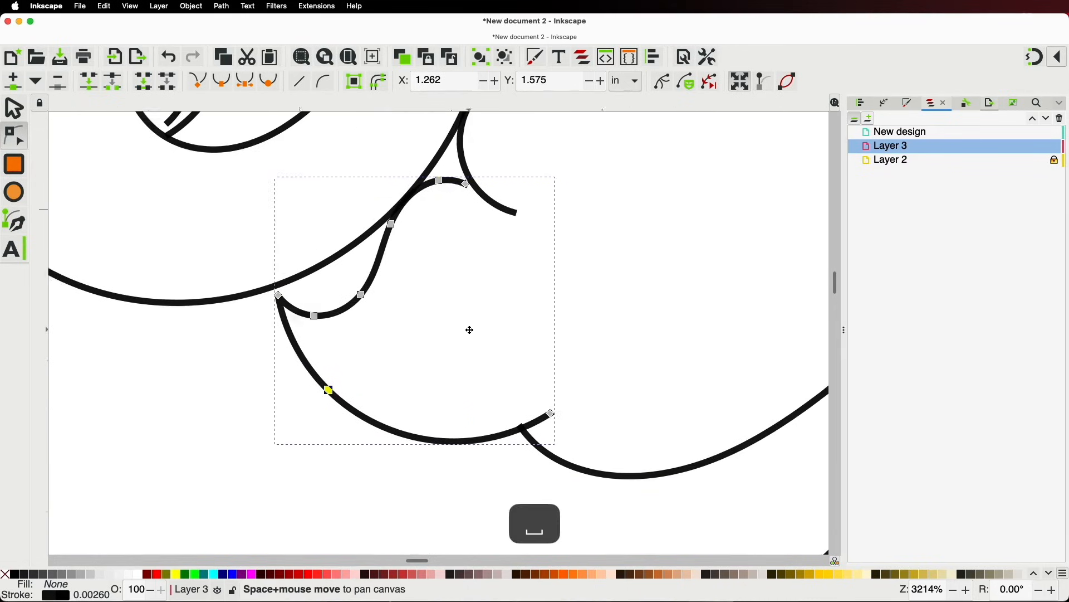
pyautogui.moveTo(575, 466); pyautogui.dragTo(593, 485)
pyautogui.click(562, 429)
# Move the small curve's middle node down-right and lower its left end node
pyautogui.scroll(-4, 552, 342)
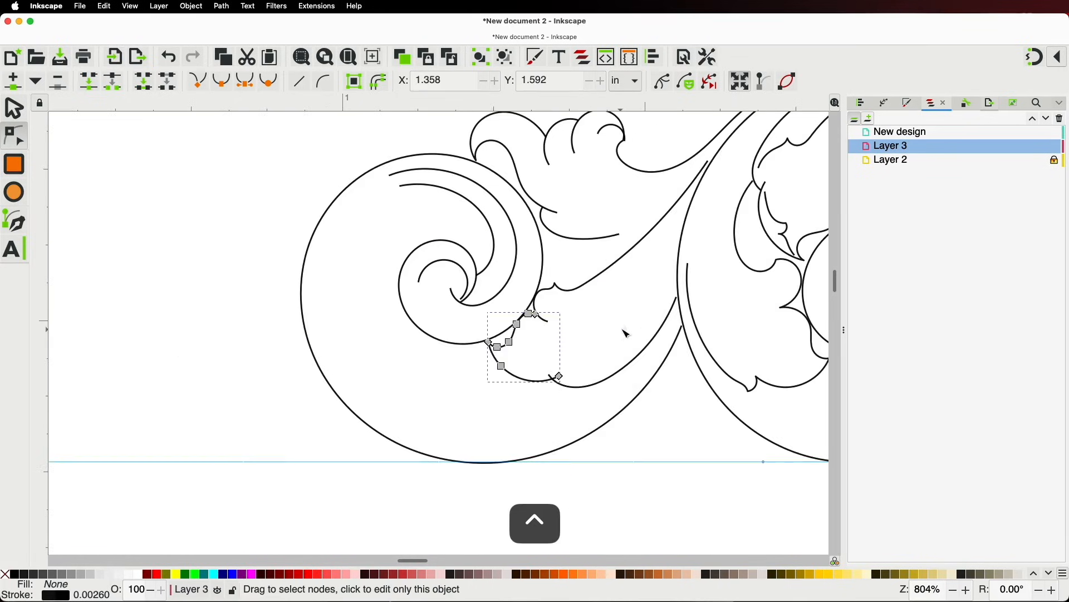
pyautogui.click(623, 328)
pyautogui.scroll(-3, 625, 323)
pyautogui.scroll(7, 604, 353)
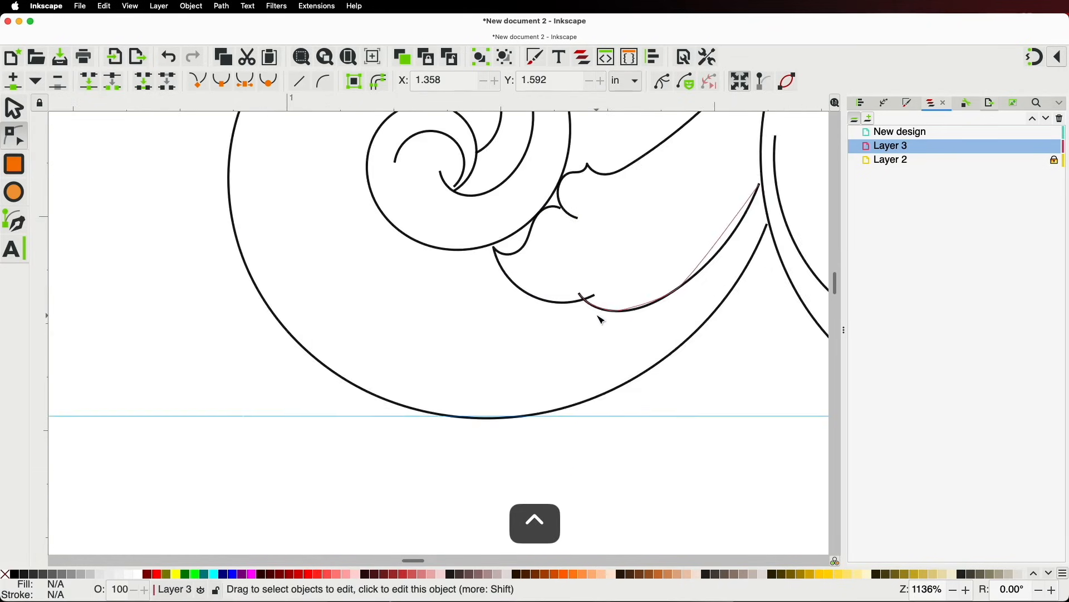
pyautogui.click(596, 300)
pyautogui.click(549, 258)
pyautogui.click(574, 284)
pyautogui.moveTo(577, 287); pyautogui.dragTo(585, 299)
pyautogui.moveTo(549, 258); pyautogui.dragTo(558, 280)
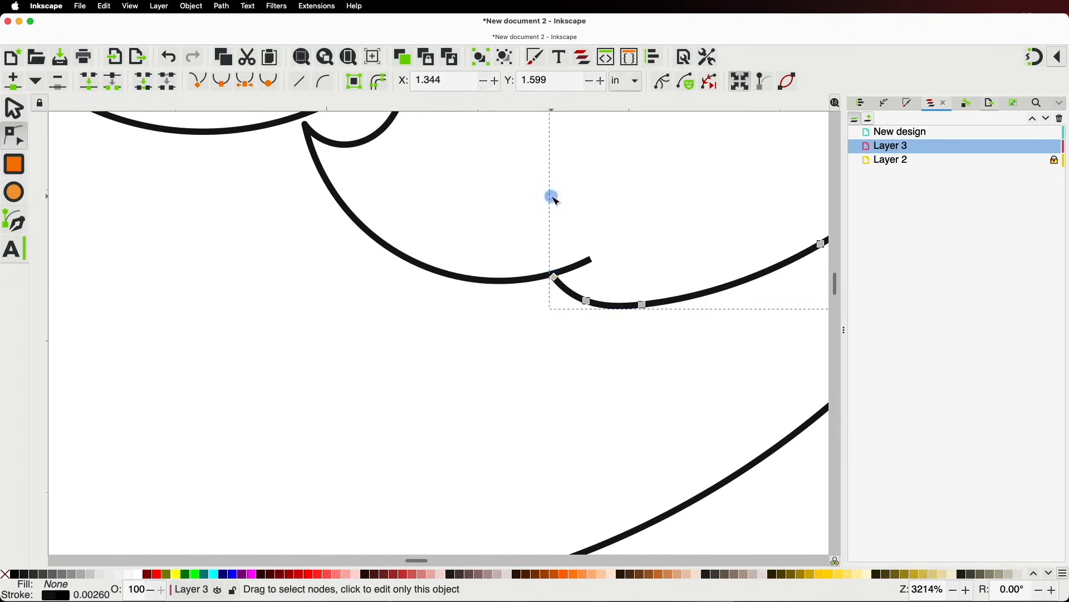
# Shift the smooth node right to ease the curve and nudge the upper node up-left
pyautogui.scroll(-5, 554, 201)
pyautogui.press('space')
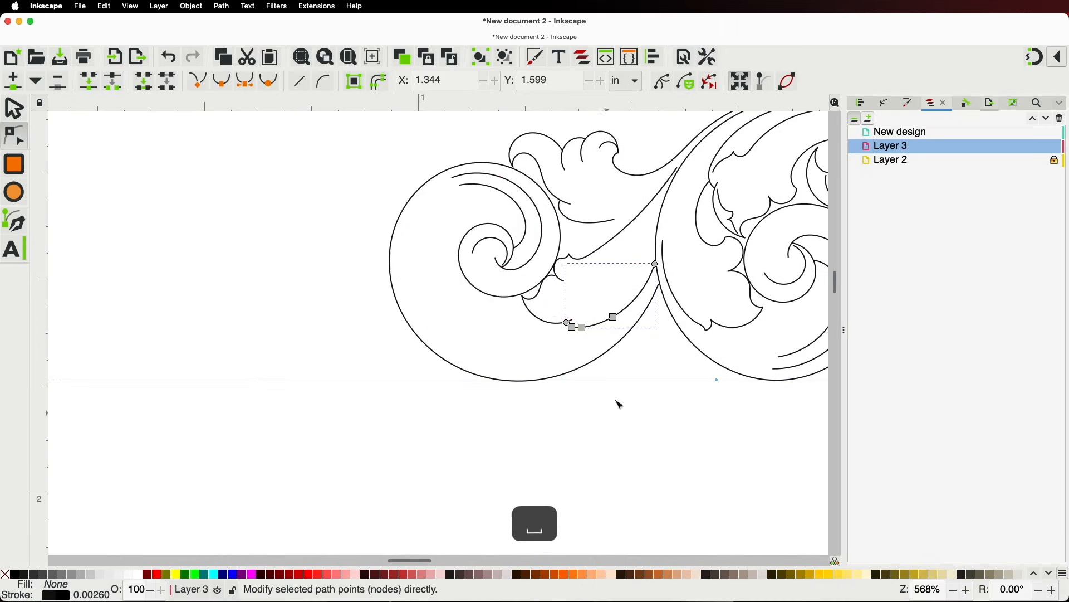
pyautogui.scroll(3, 627, 240)
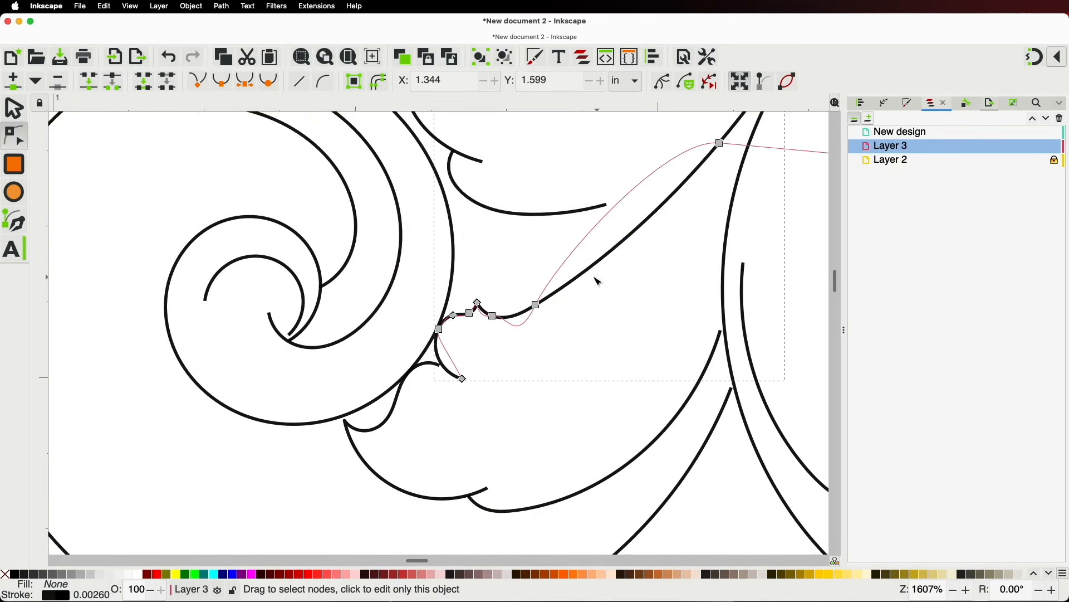
pyautogui.moveTo(536, 305); pyautogui.dragTo(562, 306)
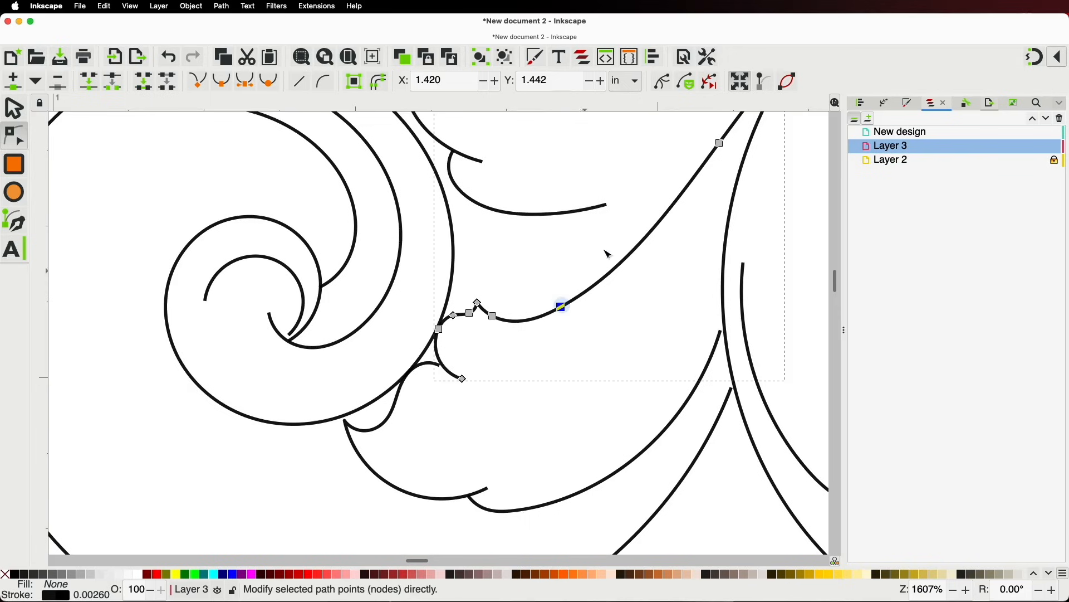
pyautogui.moveTo(720, 143); pyautogui.dragTo(711, 136)
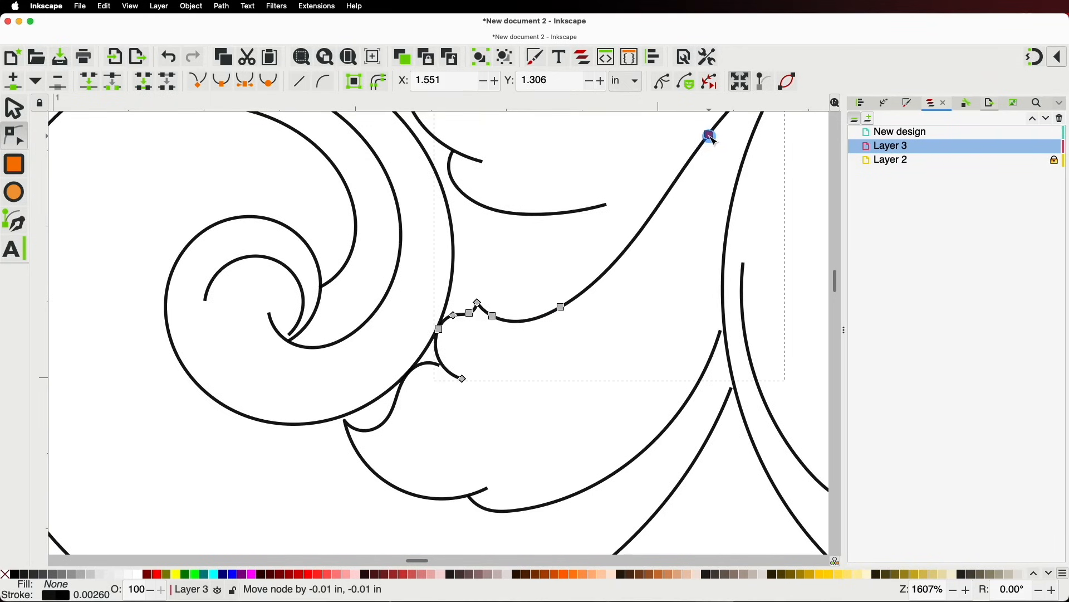
# Stretch the small curve's right end toward the long curve and deepen its dip
pyautogui.press('space')
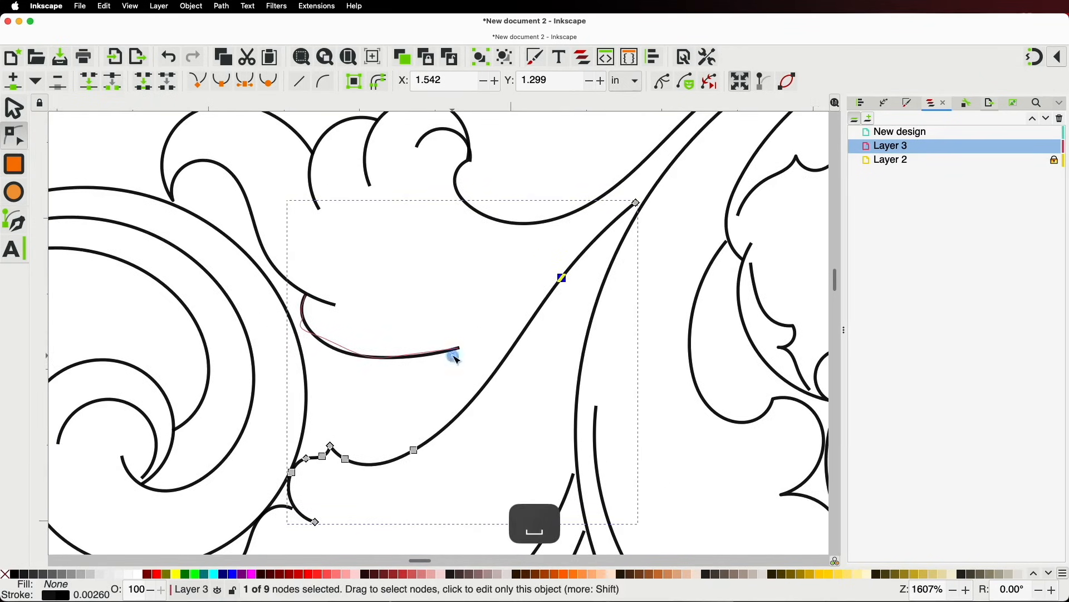
pyautogui.click(457, 352)
pyautogui.moveTo(460, 350); pyautogui.dragTo(527, 334)
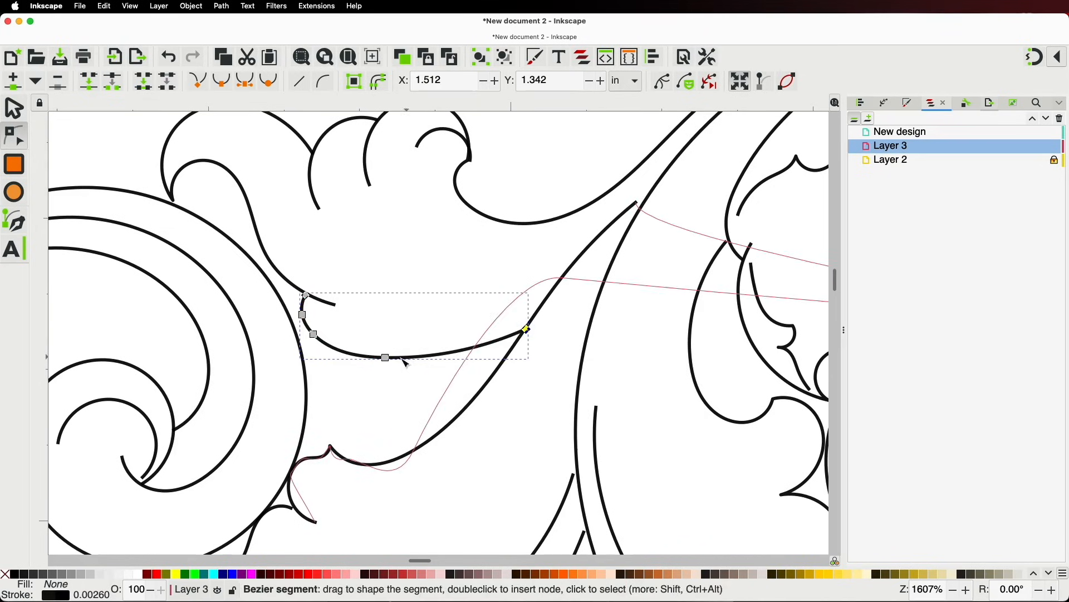
pyautogui.moveTo(385, 357); pyautogui.dragTo(388, 371)
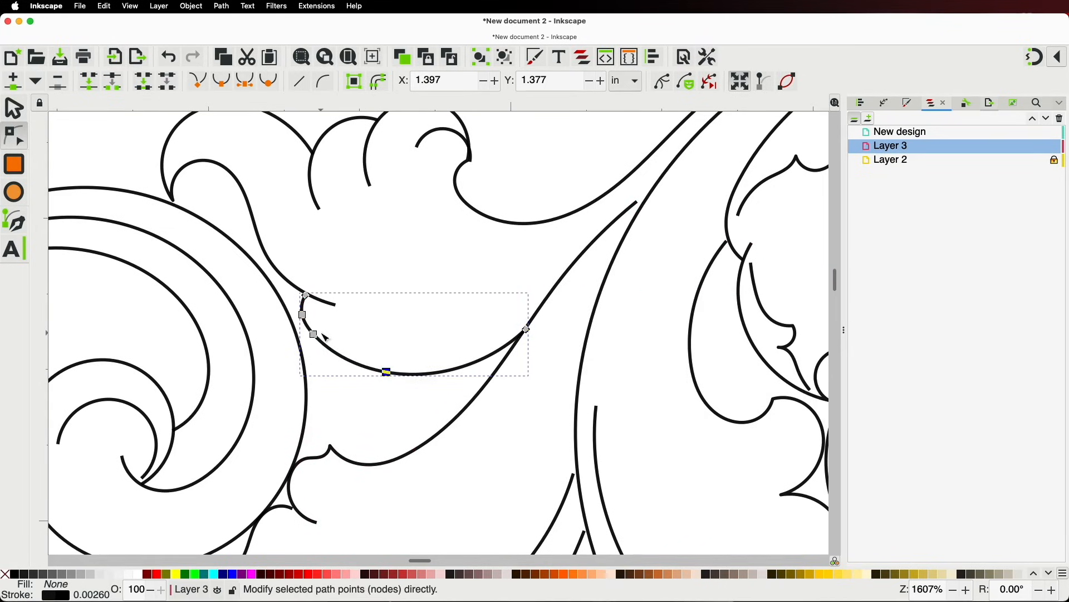
pyautogui.moveTo(313, 334); pyautogui.dragTo(311, 340)
pyautogui.click(460, 269)
pyautogui.click(462, 260)
pyautogui.scroll(-4, 463, 259)
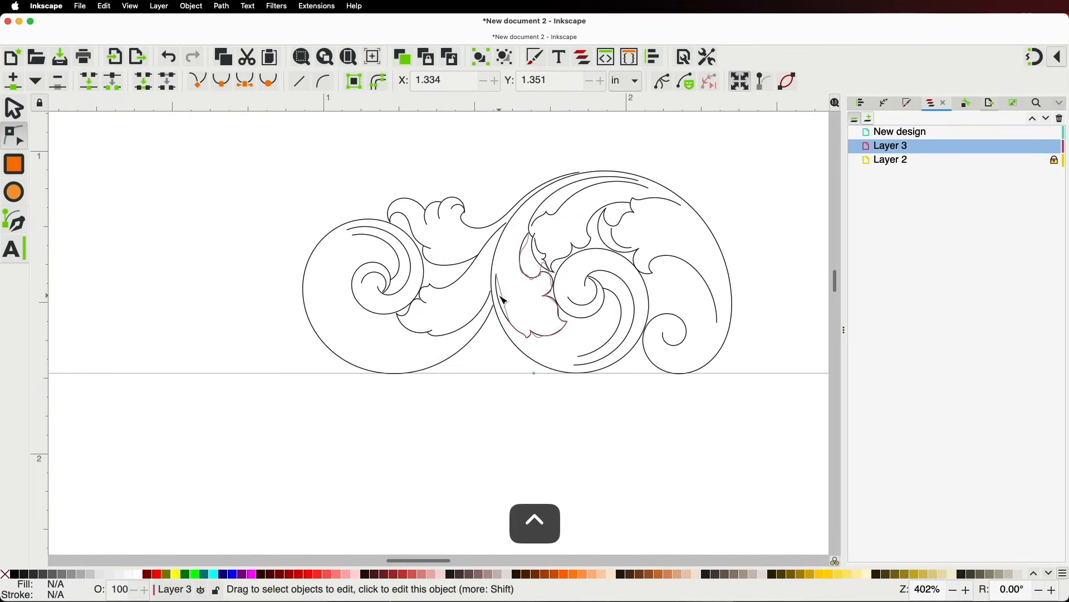
# Pull the leaf-to-stem curve's top end up along the stem and bend its middle upward
pyautogui.scroll(3, 585, 396)
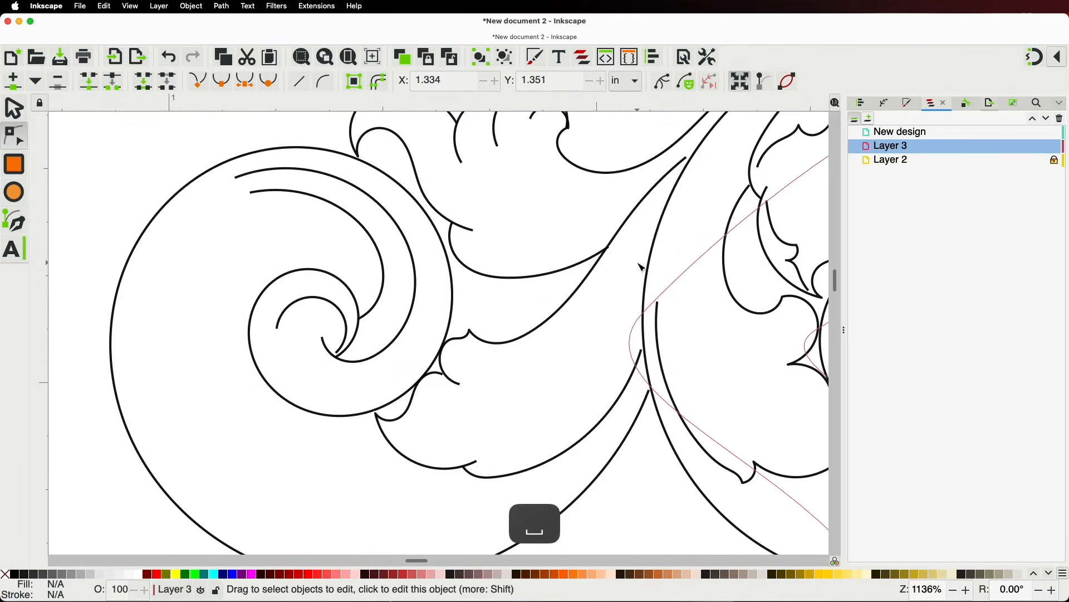
pyautogui.click(617, 237)
pyautogui.moveTo(633, 211); pyautogui.dragTo(641, 219)
pyautogui.moveTo(686, 159); pyautogui.dragTo(703, 141)
pyautogui.moveTo(529, 334); pyautogui.dragTo(580, 301)
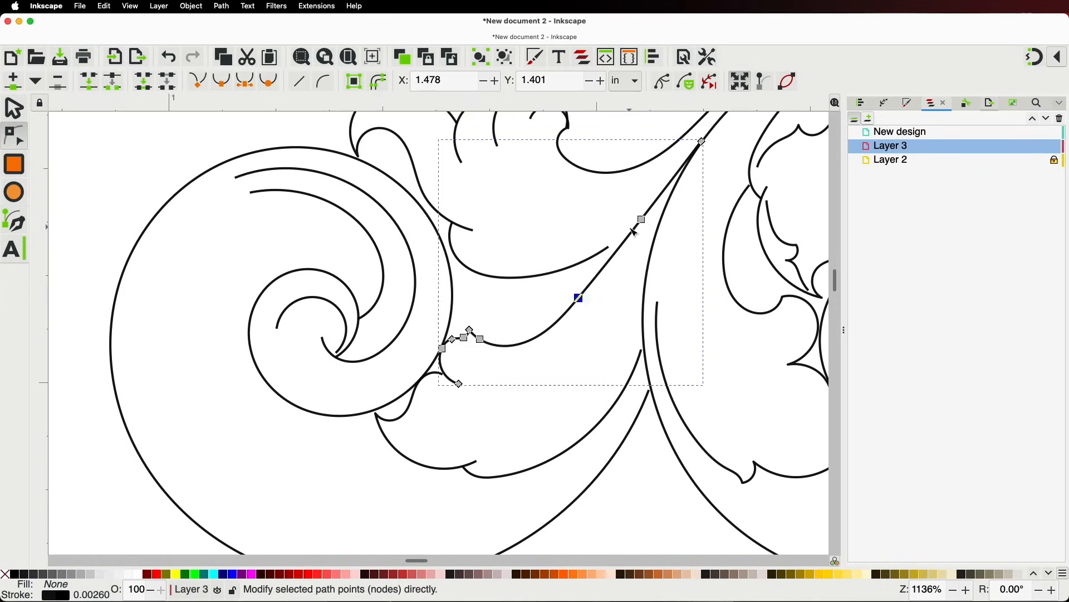
pyautogui.moveTo(640, 220); pyautogui.dragTo(639, 214)
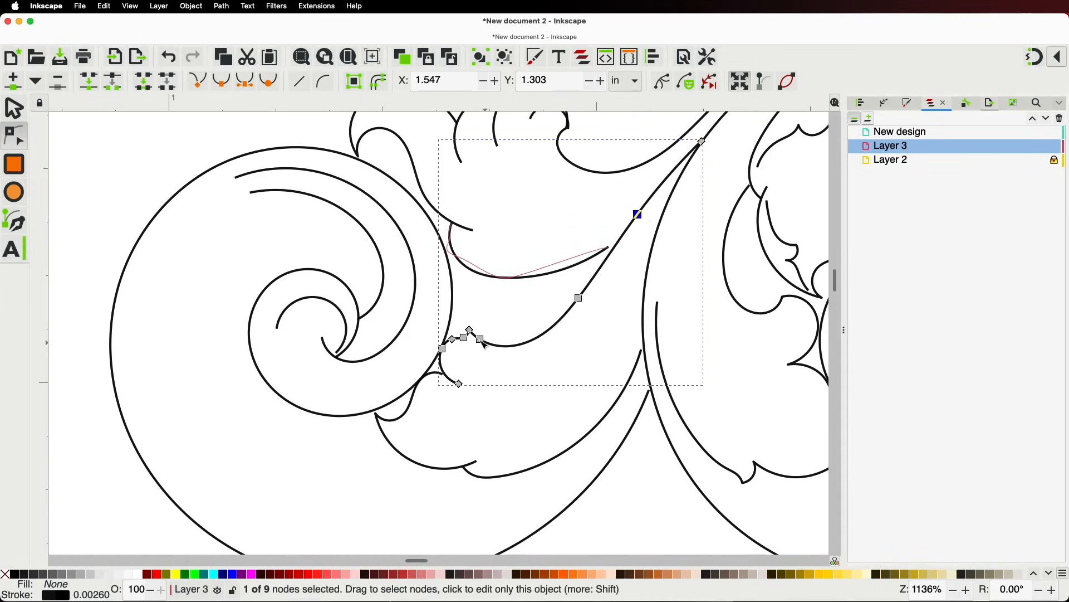
# Shift the leaf tip nodes up-right together and move the curve's bottom end up-right
pyautogui.scroll(4, 452, 330)
pyautogui.moveTo(574, 412); pyautogui.dragTo(646, 463)
pyautogui.moveTo(520, 333); pyautogui.dragTo(545, 273)
pyautogui.scroll(-3, 558, 362)
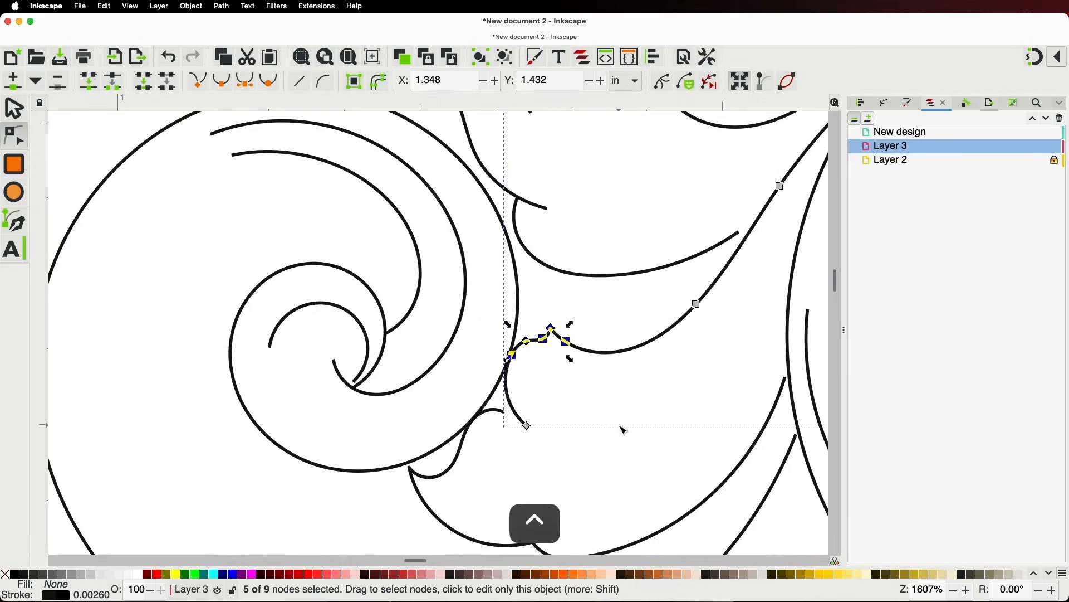
pyautogui.click(620, 424)
pyautogui.scroll(2, 578, 427)
pyautogui.moveTo(484, 430); pyautogui.dragTo(496, 409)
# Pull the connecting curve's right end onto the long central stem
pyautogui.click(435, 400)
pyautogui.moveTo(382, 370); pyautogui.dragTo(467, 392)
pyautogui.scroll(-5, 551, 362)
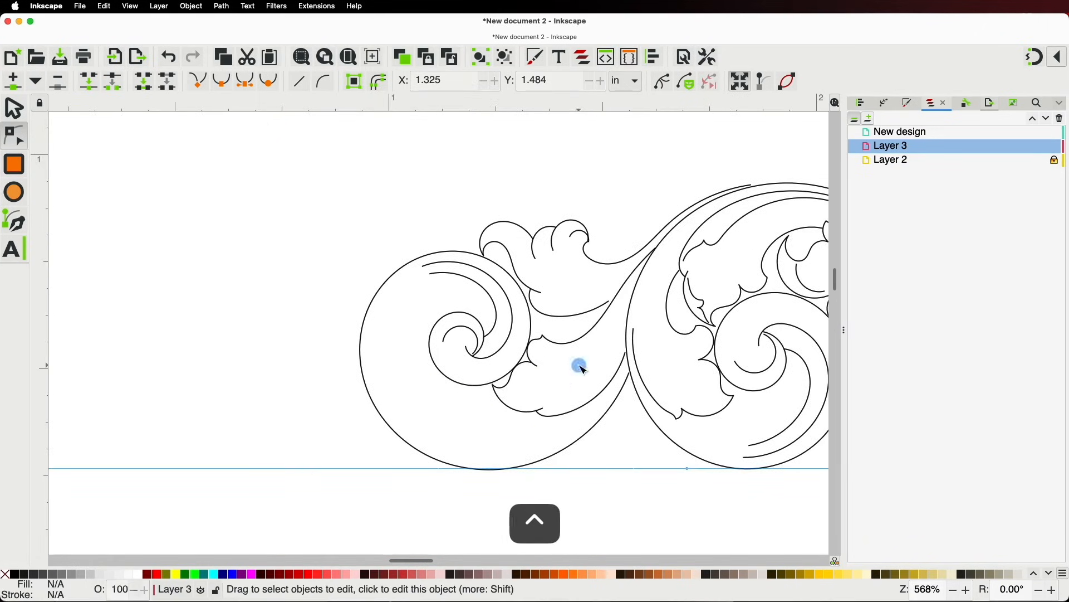
pyautogui.scroll(2, 590, 323)
pyautogui.click(599, 372)
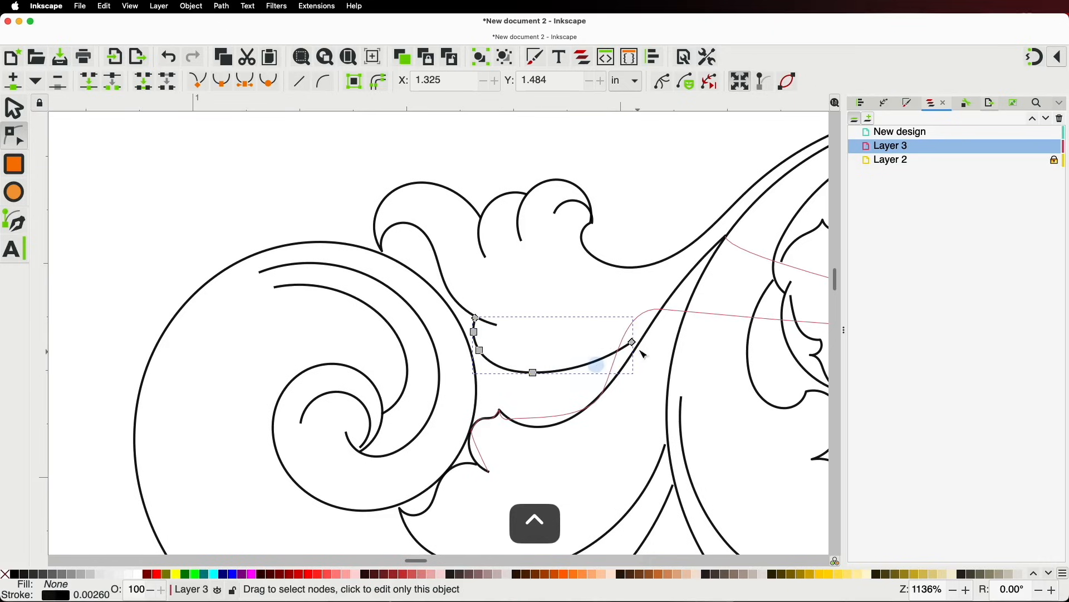
pyautogui.moveTo(635, 341); pyautogui.dragTo(650, 336)
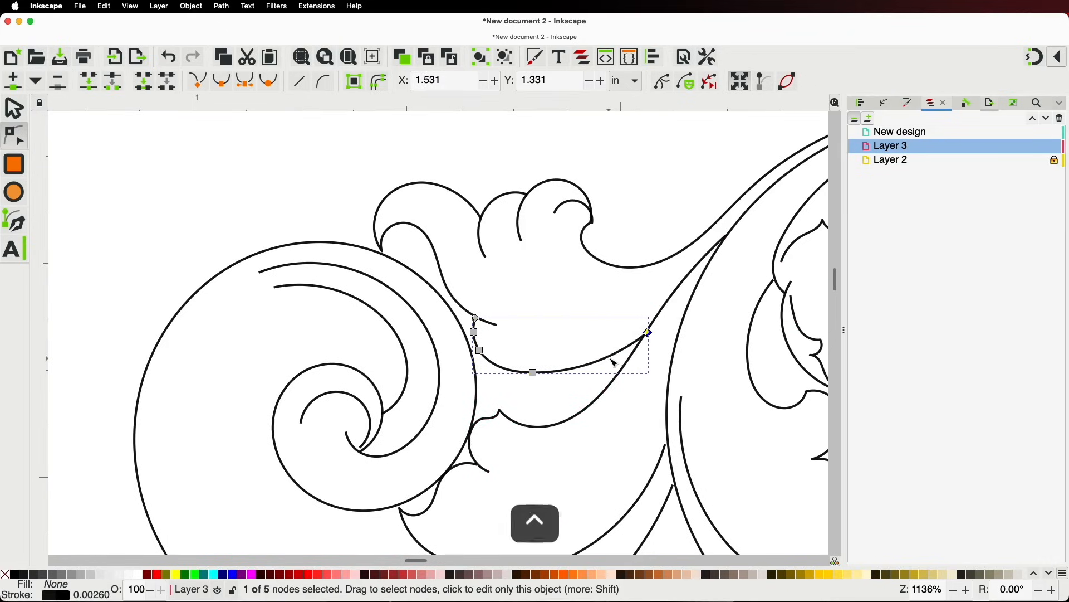
pyautogui.scroll(-4, 610, 356)
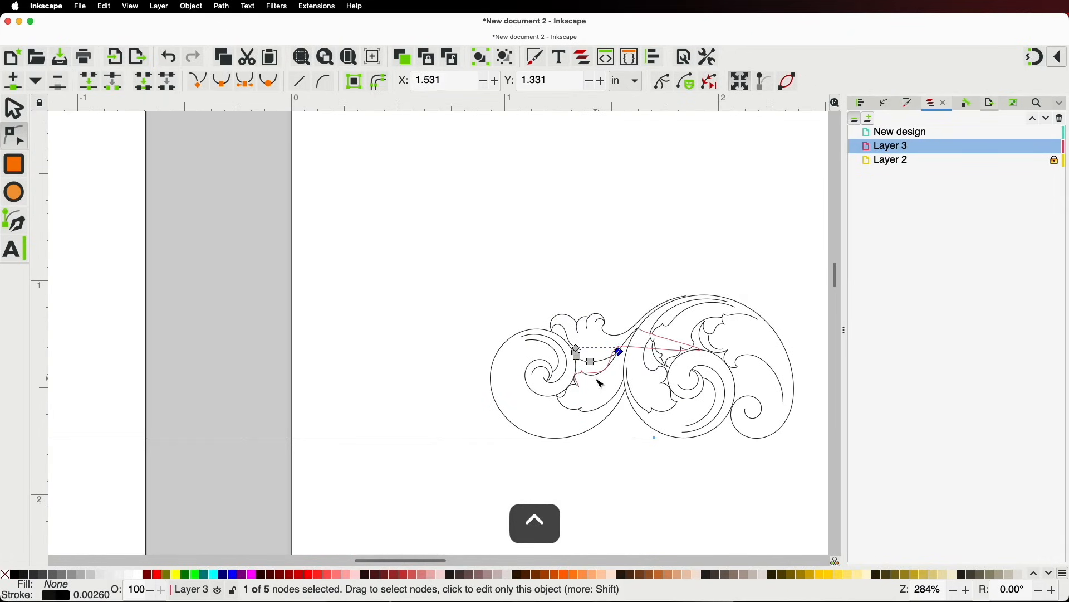
pyautogui.press('space')
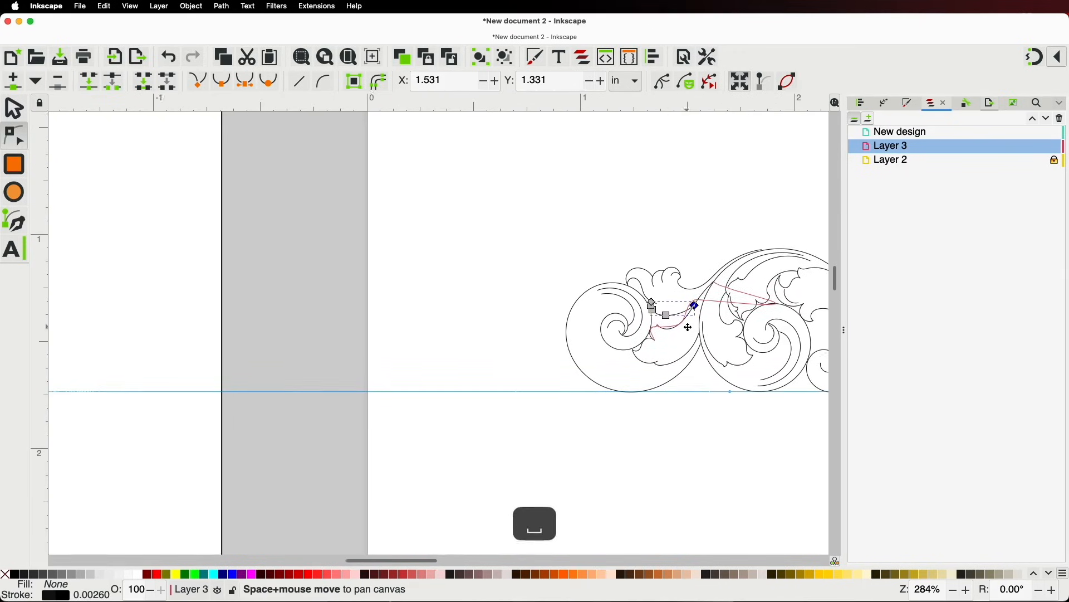
pyautogui.scroll(1, 550, 305)
pyautogui.scroll(1, 554, 308)
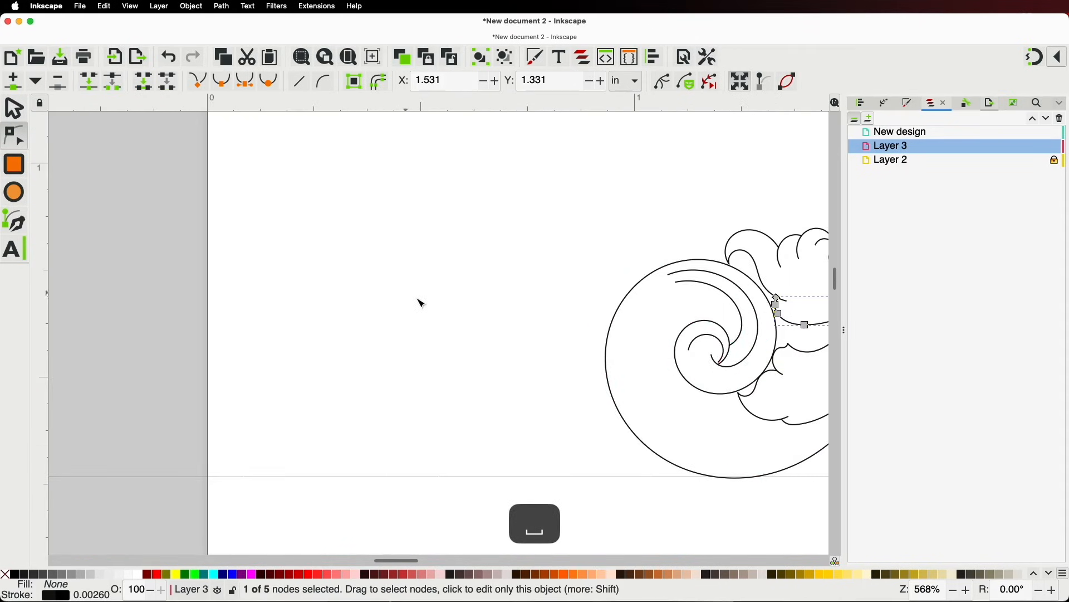
pyautogui.scroll(-3, 387, 308)
pyautogui.click(16, 114)
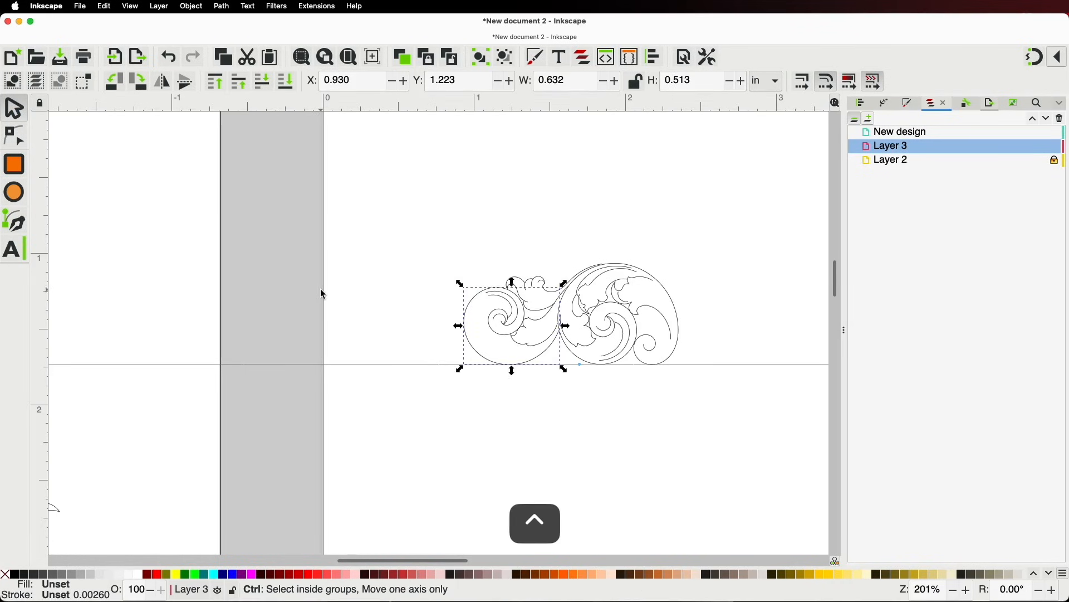
# Duplicate and flip the left spiral, shrink the copy, place it leftward, and rotate it about 34°
pyautogui.keyDown('ctrl'); pyautogui.scroll(2, 323, 291); pyautogui.keyUp('ctrl')
pyautogui.press('super+d')
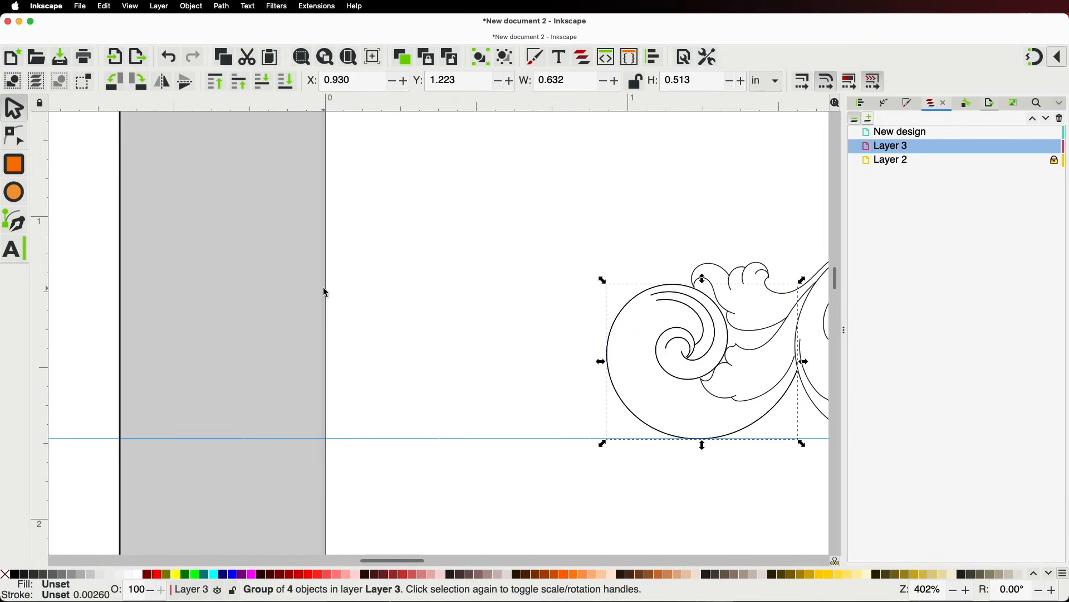
pyautogui.press('v')
pyautogui.moveTo(762, 312); pyautogui.dragTo(536, 358)
pyautogui.moveTo(377, 326); pyautogui.dragTo(434, 369)
pyautogui.moveTo(515, 374); pyautogui.dragTo(559, 338)
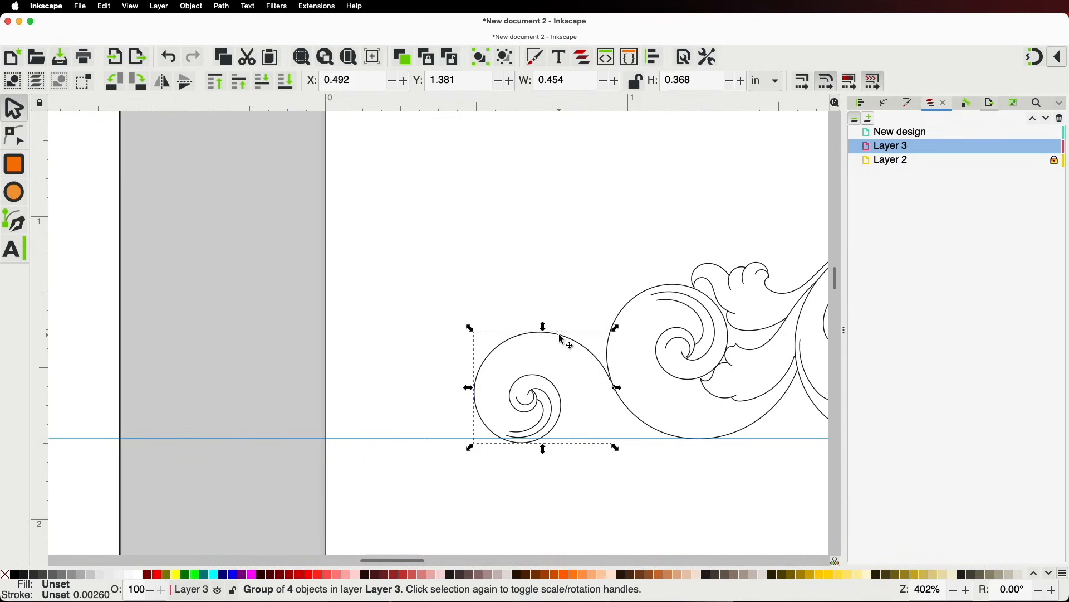
pyautogui.click(556, 340)
pyautogui.moveTo(613, 334); pyautogui.dragTo(617, 384)
# Drag the small spiral's outer end node up onto the neighbouring scroll's rim
pyautogui.click(21, 143)
pyautogui.scroll(3, 563, 423)
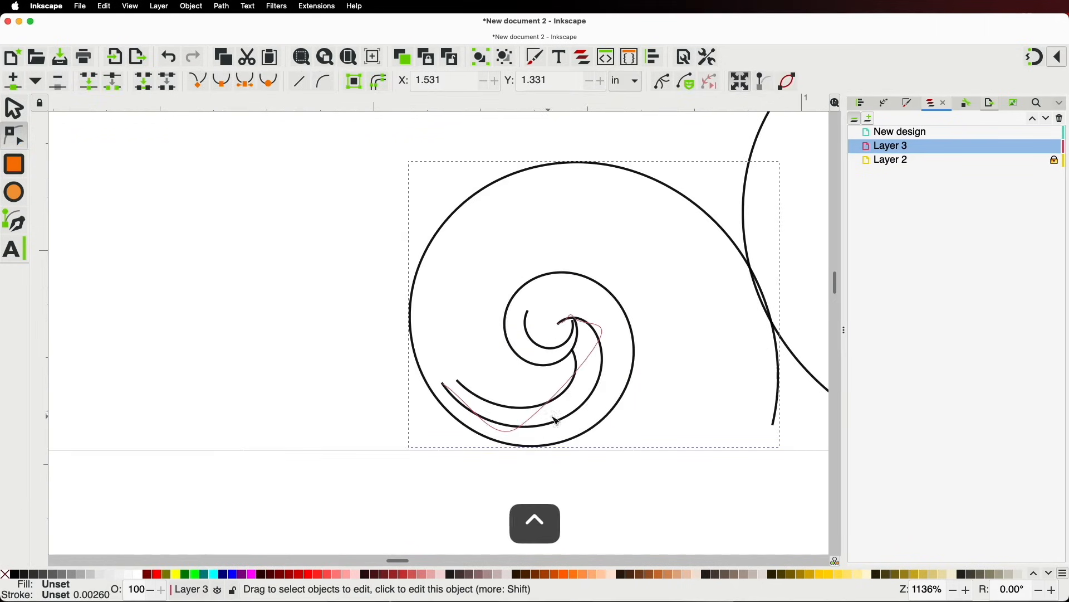
pyautogui.click(777, 421)
pyautogui.moveTo(776, 425); pyautogui.dragTo(756, 273)
pyautogui.click(726, 231)
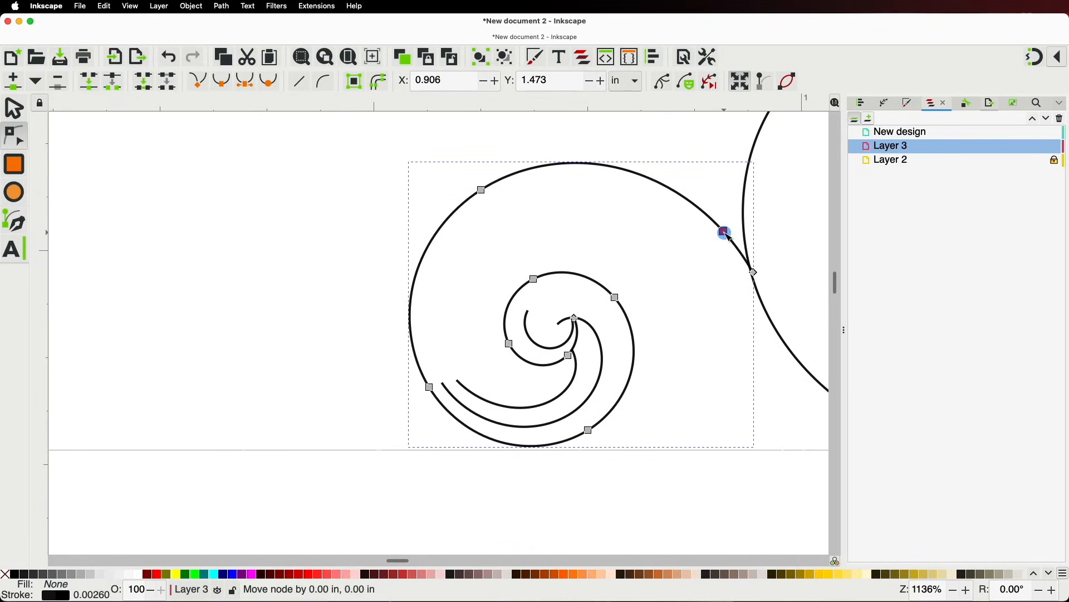
pyautogui.moveTo(725, 232); pyautogui.dragTo(724, 231)
pyautogui.scroll(-4, 676, 260)
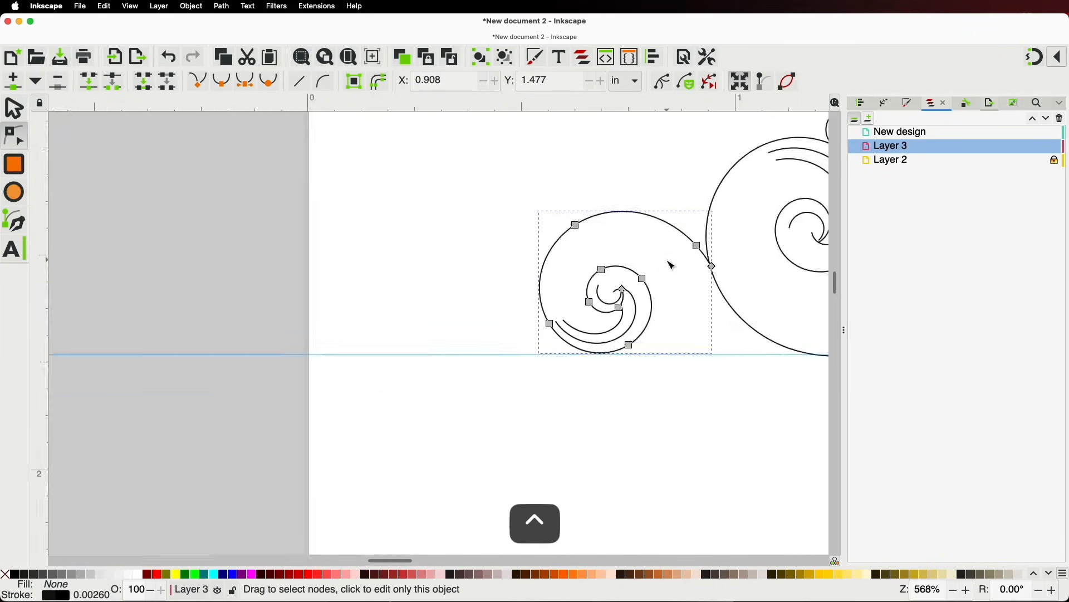
pyautogui.press('space')
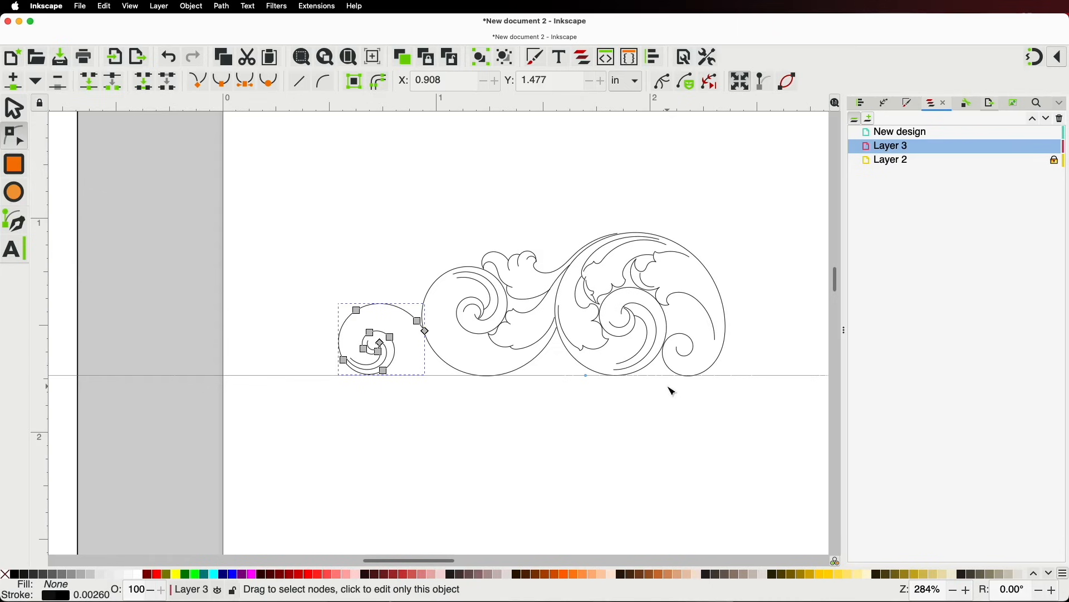
pyautogui.scroll(-2, 609, 385)
# Select a small leaf flourish from the Arsenal library and carry it over to the scroll design
pyautogui.click(592, 412)
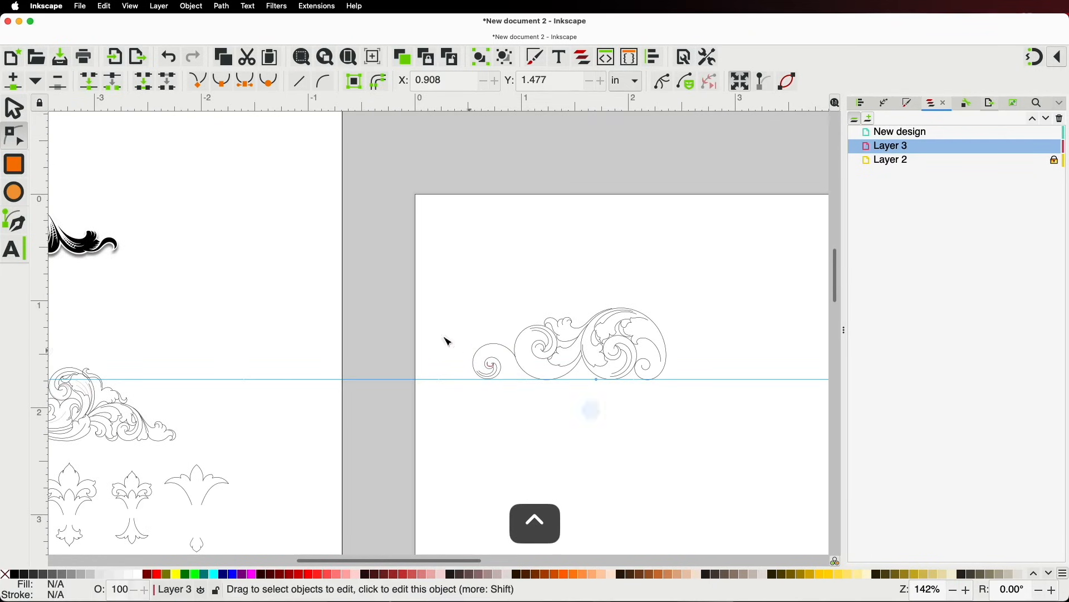
pyautogui.click(22, 118)
pyautogui.press('space')
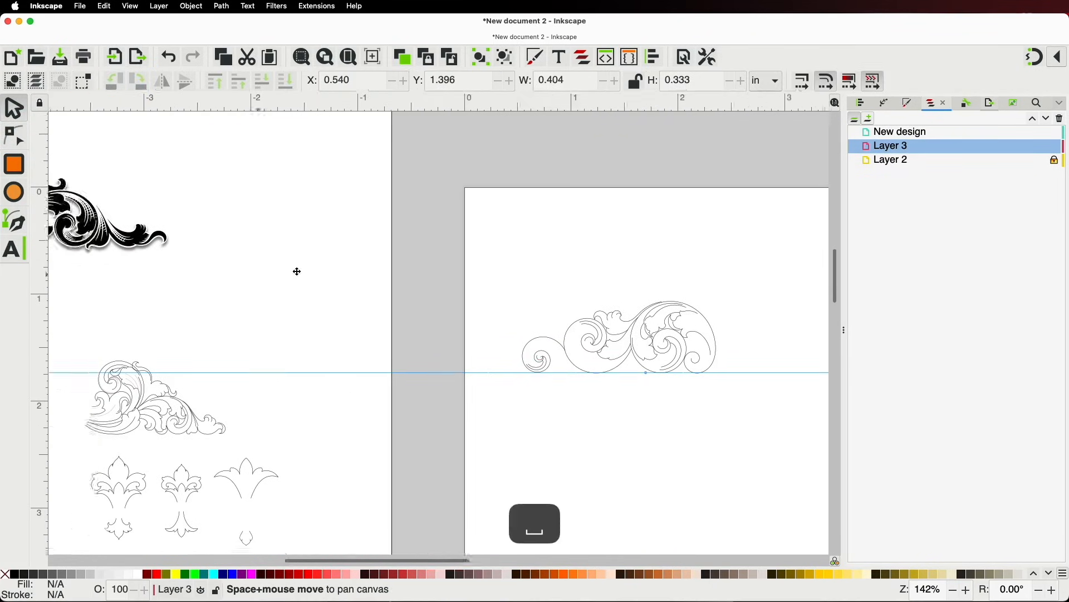
pyautogui.moveTo(425, 337); pyautogui.dragTo(567, 301)
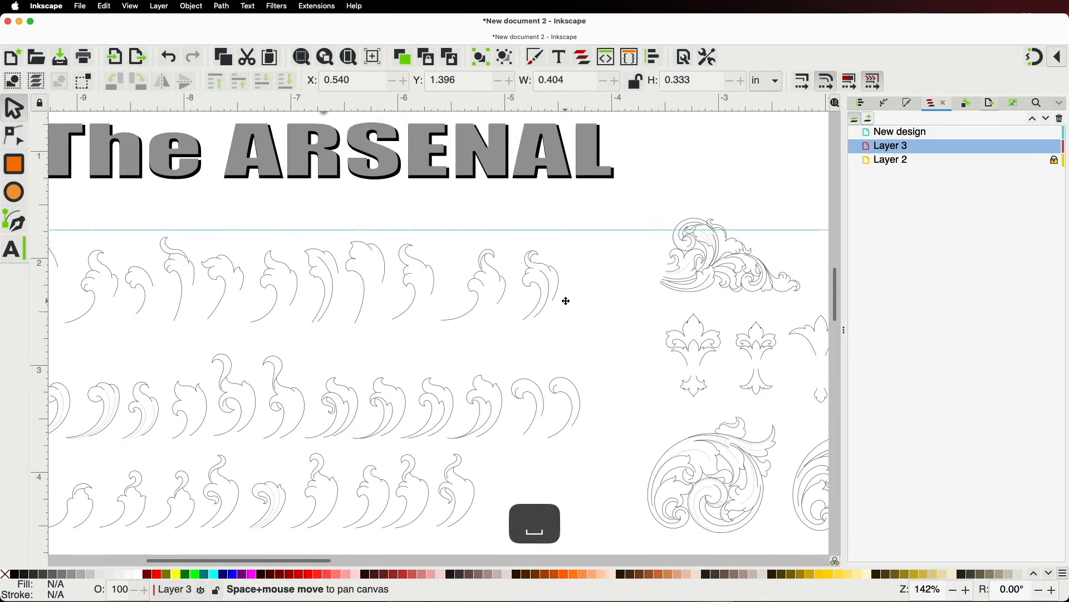
pyautogui.click(139, 287)
pyautogui.click(153, 282)
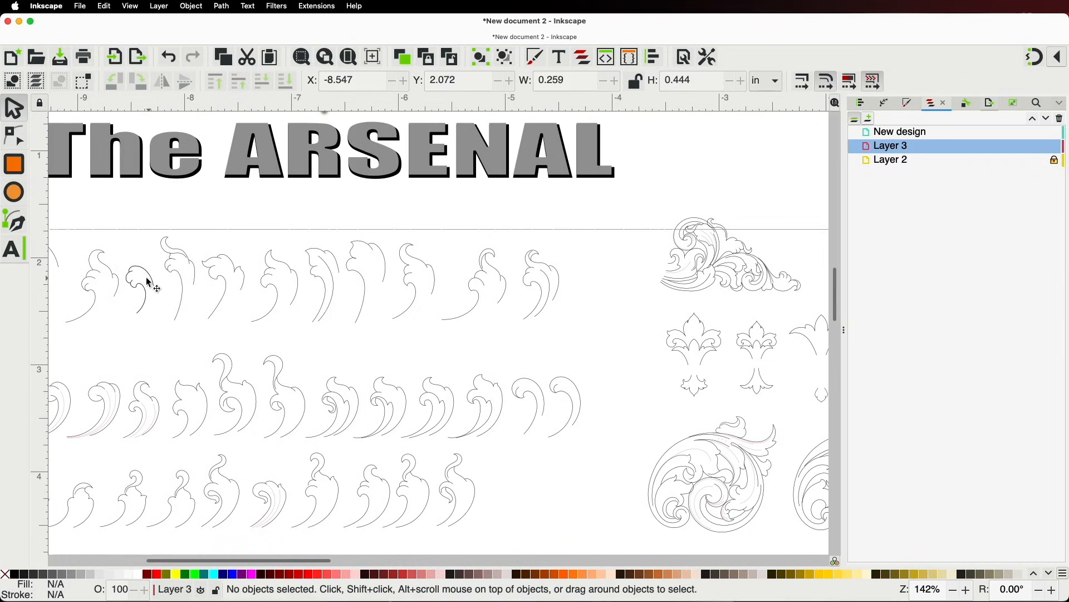
pyautogui.click(150, 277)
pyautogui.moveTo(149, 277); pyautogui.dragTo(601, 261)
pyautogui.press('space')
pyautogui.scroll(4, 602, 262)
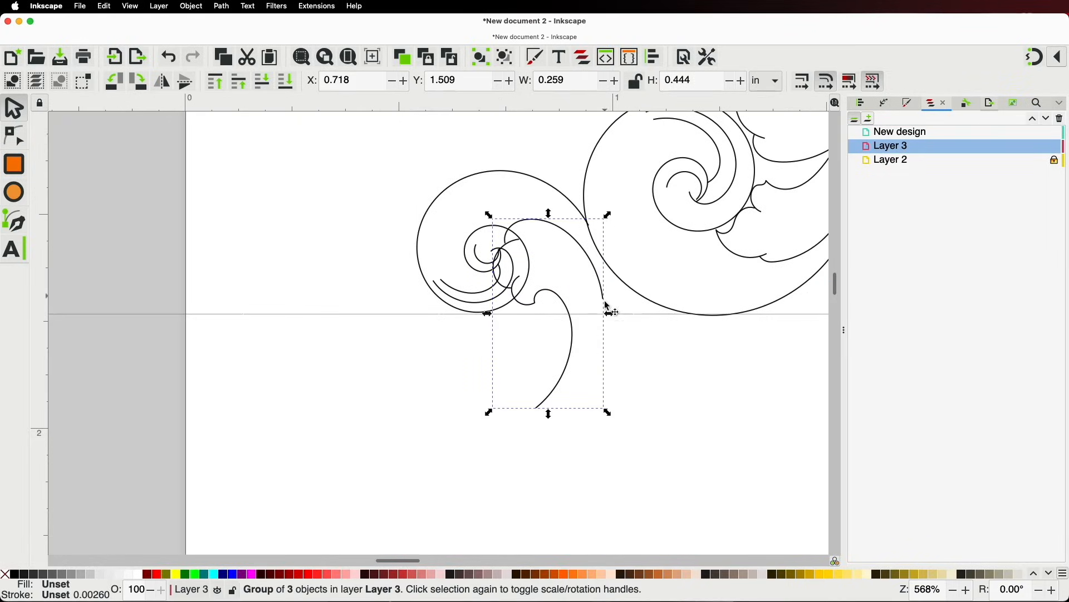
# Mirror the flourish, rotate it a quarter turn, shrink it, and tuck it under the right spiral's curl
pyautogui.press('h')
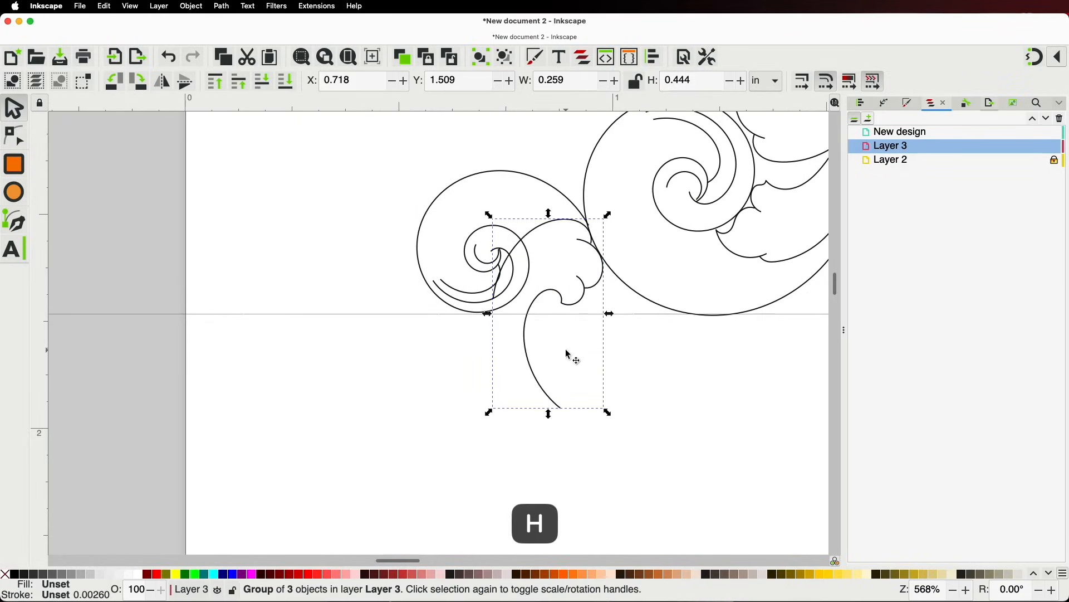
pyautogui.click(540, 384)
pyautogui.moveTo(607, 414); pyautogui.dragTo(667, 265)
pyautogui.moveTo(581, 340); pyautogui.dragTo(737, 273)
pyautogui.scroll(-1, 718, 269)
pyautogui.scroll(2, 717, 269)
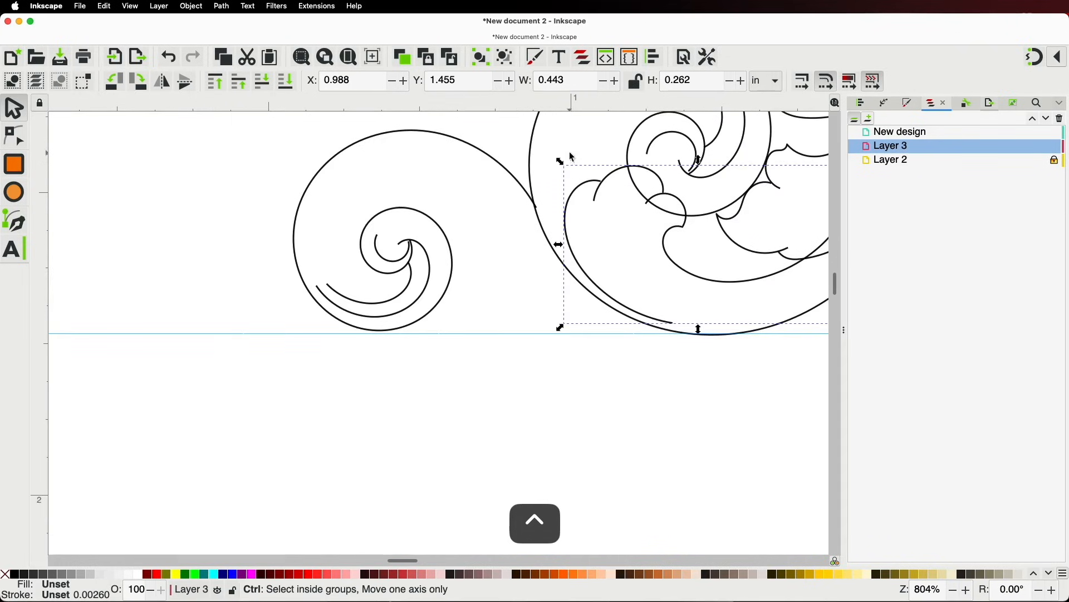
pyautogui.moveTo(560, 160); pyautogui.dragTo(266, 322)
pyautogui.press('space')
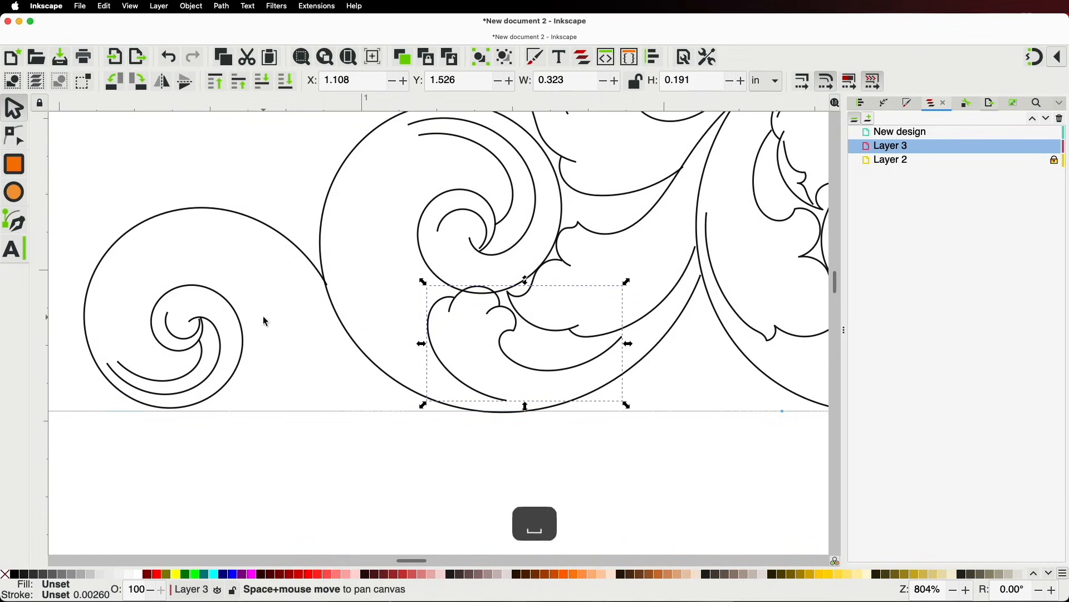
pyautogui.moveTo(504, 333); pyautogui.dragTo(480, 330)
# With the Node tool, reshape the inner leaf curl and join its tip onto the long scroll stroke
pyautogui.click(14, 135)
pyautogui.scroll(1, 429, 299)
pyautogui.scroll(1, 429, 299)
pyautogui.press('space')
pyautogui.click(450, 366)
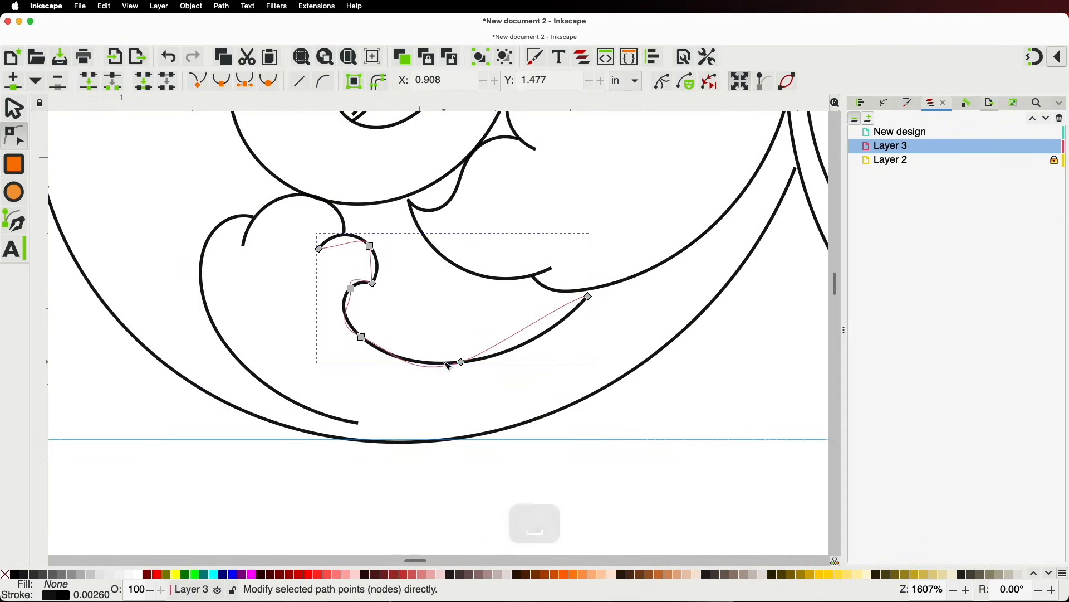
pyautogui.moveTo(462, 362); pyautogui.dragTo(461, 342)
pyautogui.moveTo(362, 337); pyautogui.dragTo(373, 329)
pyautogui.moveTo(351, 289); pyautogui.dragTo(377, 321)
pyautogui.moveTo(373, 283); pyautogui.dragTo(379, 287)
pyautogui.click(460, 343)
pyautogui.moveTo(589, 297); pyautogui.dragTo(611, 289)
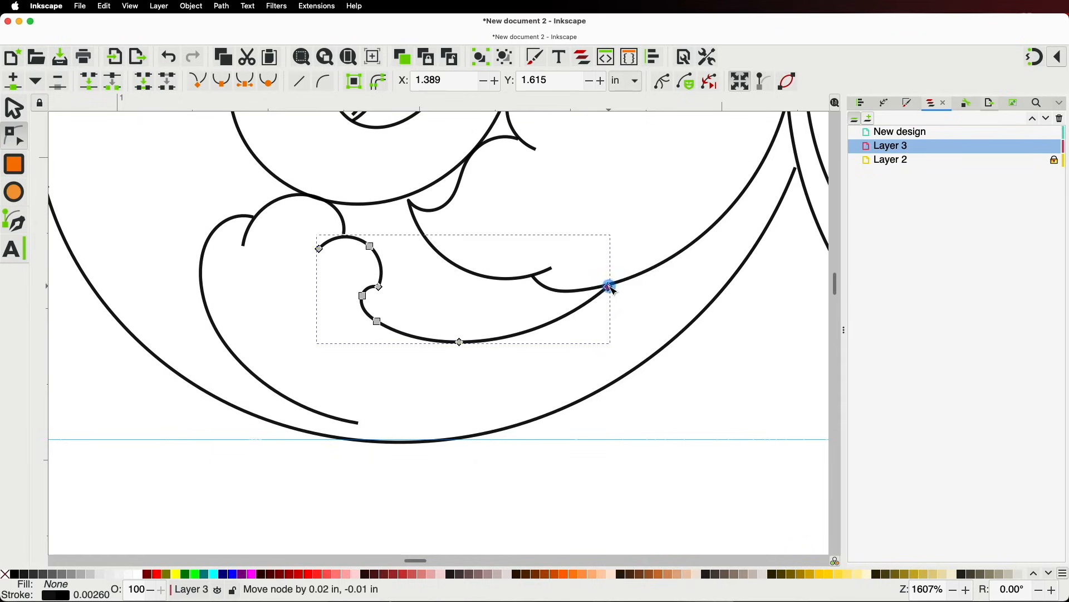
# Reshape the left curl's end point and lower bend so it flows smoothly, then view the whole scroll
pyautogui.click(335, 418)
pyautogui.moveTo(359, 425); pyautogui.dragTo(298, 413)
pyautogui.moveTo(252, 372); pyautogui.dragTo(245, 377)
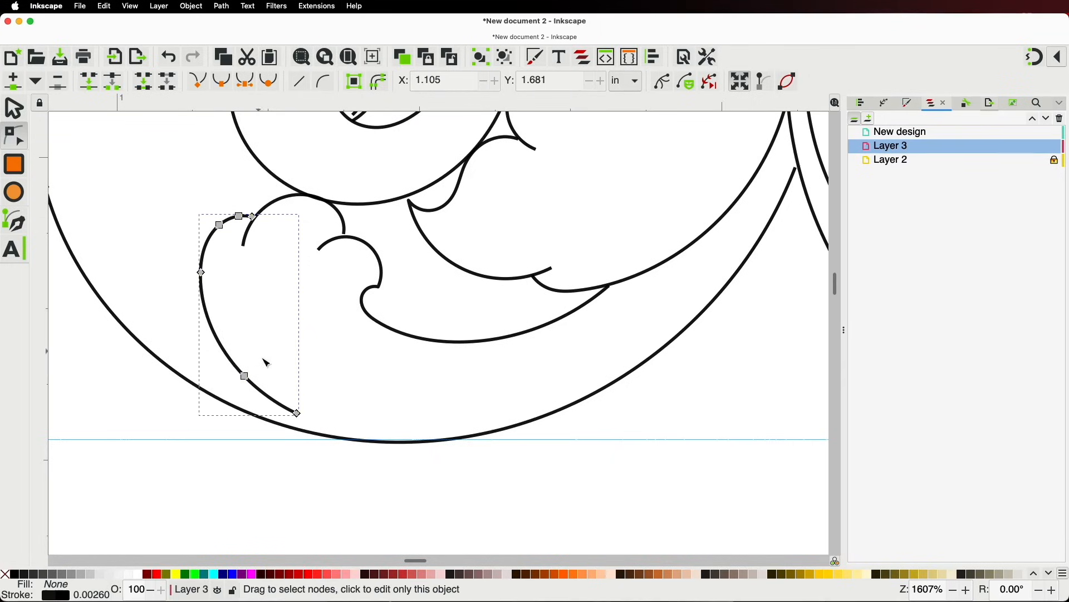
pyautogui.moveTo(201, 272); pyautogui.dragTo(194, 280)
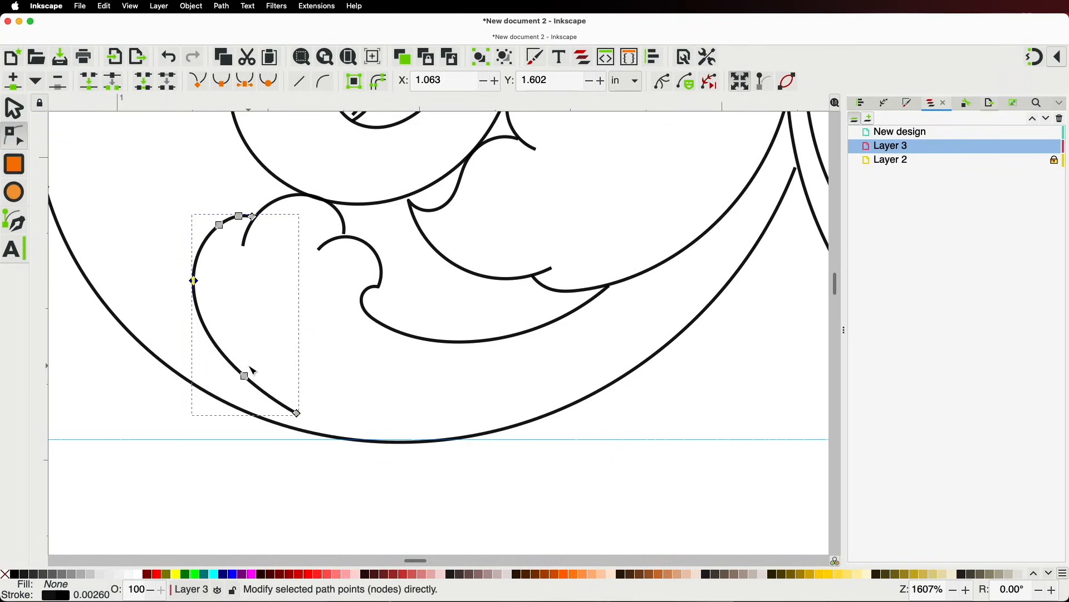
pyautogui.moveTo(245, 377); pyautogui.dragTo(241, 383)
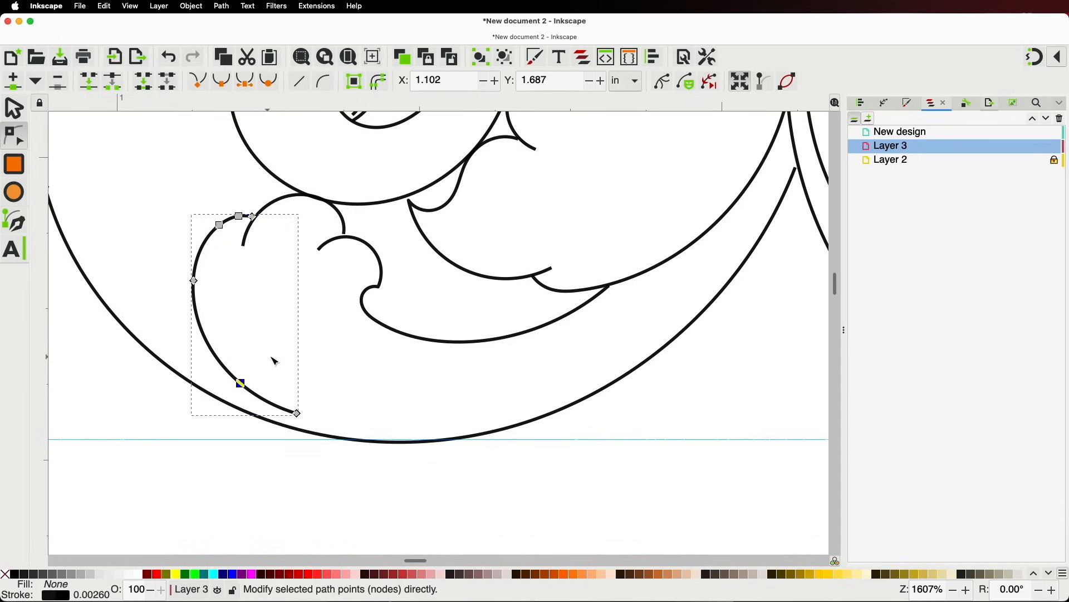
pyautogui.scroll(-5, 277, 356)
pyautogui.click(364, 461)
pyautogui.press('space')
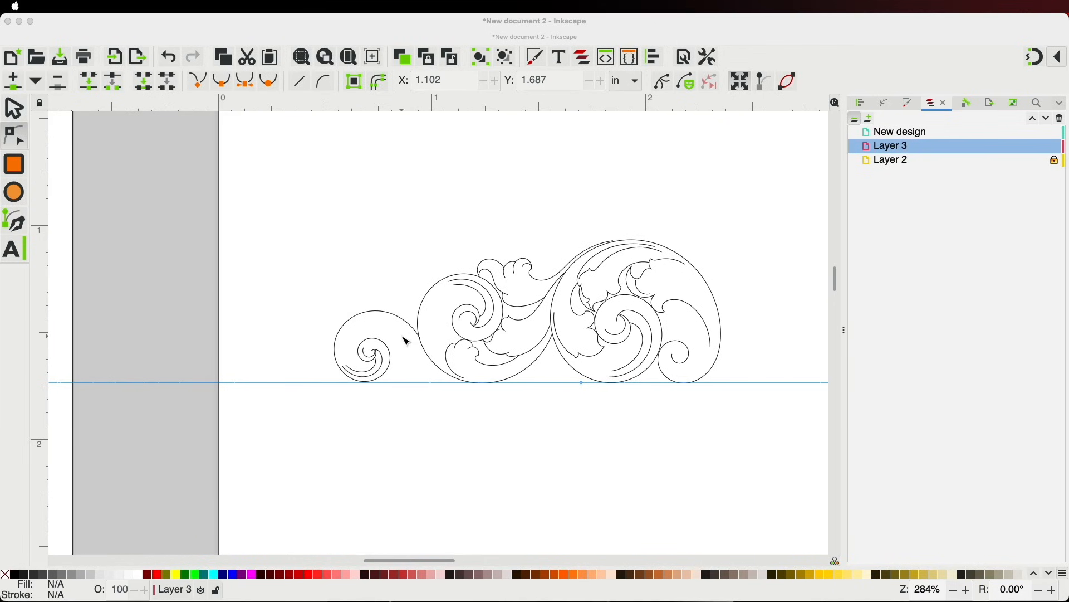
# Zoom out and pan until the Arsenal reference sheet and the scroll page both show
pyautogui.scroll(-6, 384, 348)
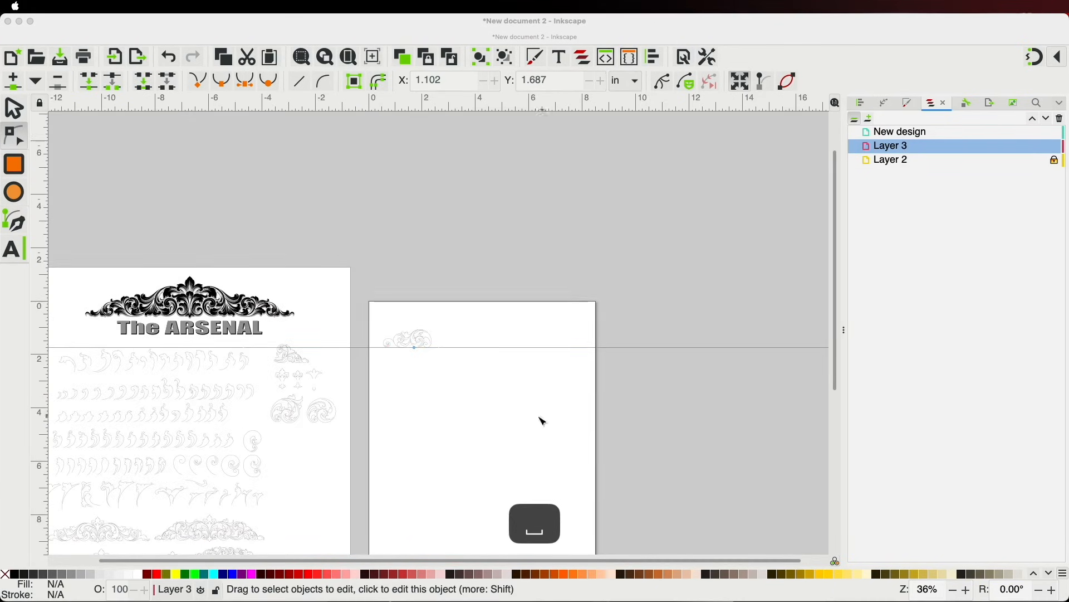
pyautogui.moveTo(496, 425); pyautogui.dragTo(738, 274)
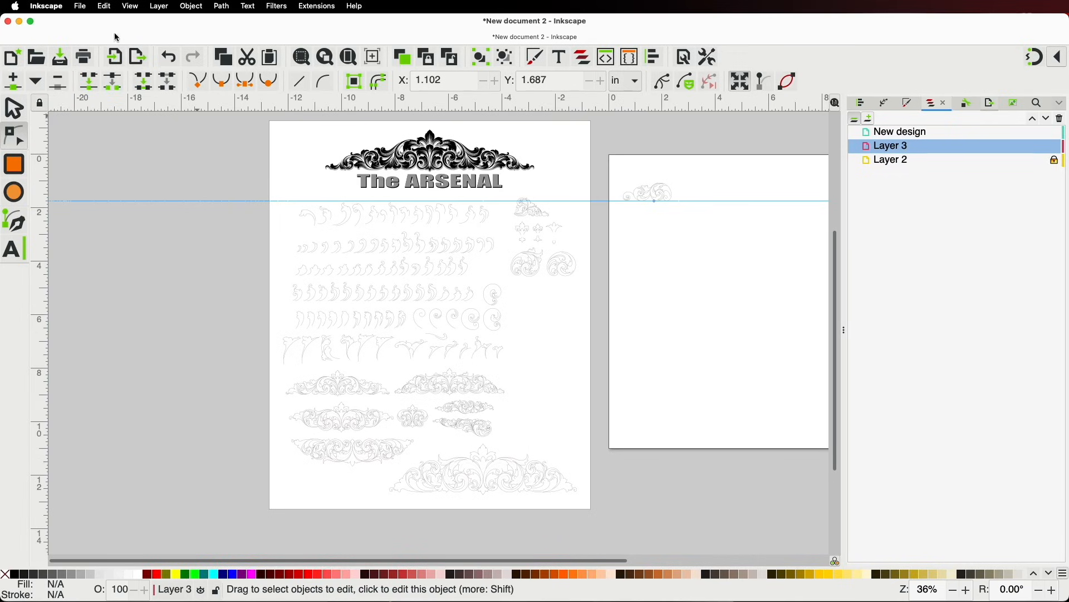
# Use File > Save Template to save the document under the template name 'Arsenal-2'
pyautogui.click(81, 6)
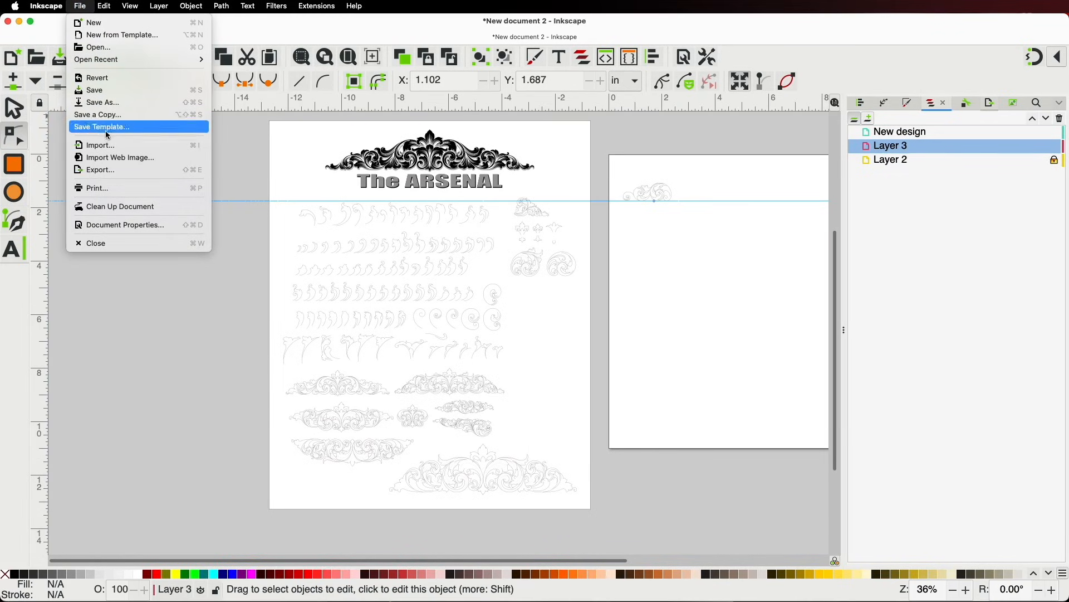
pyautogui.click(107, 128)
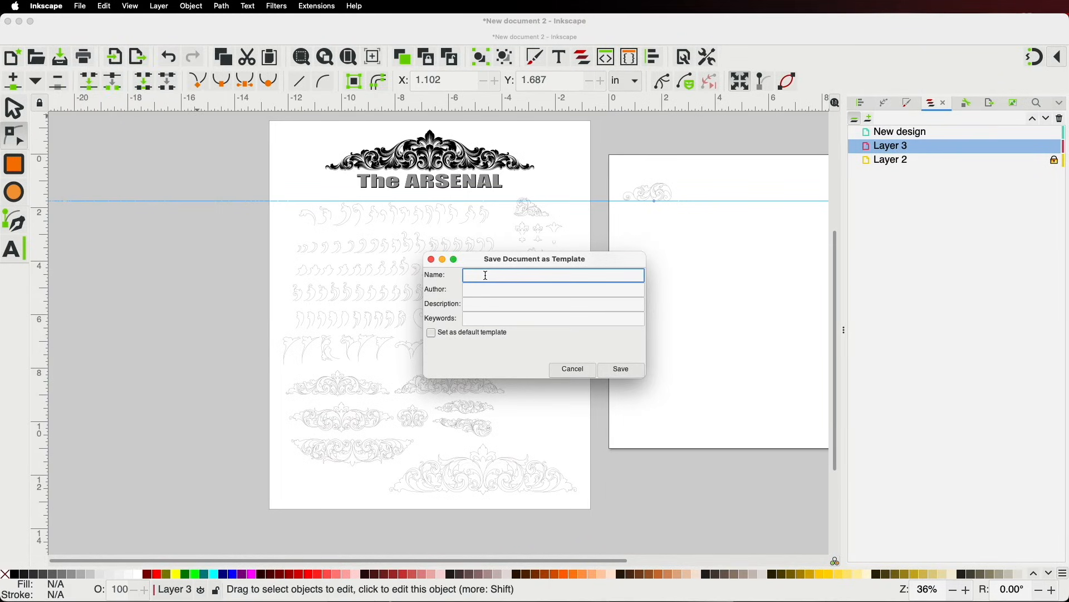
pyautogui.write('Arsenal-23')
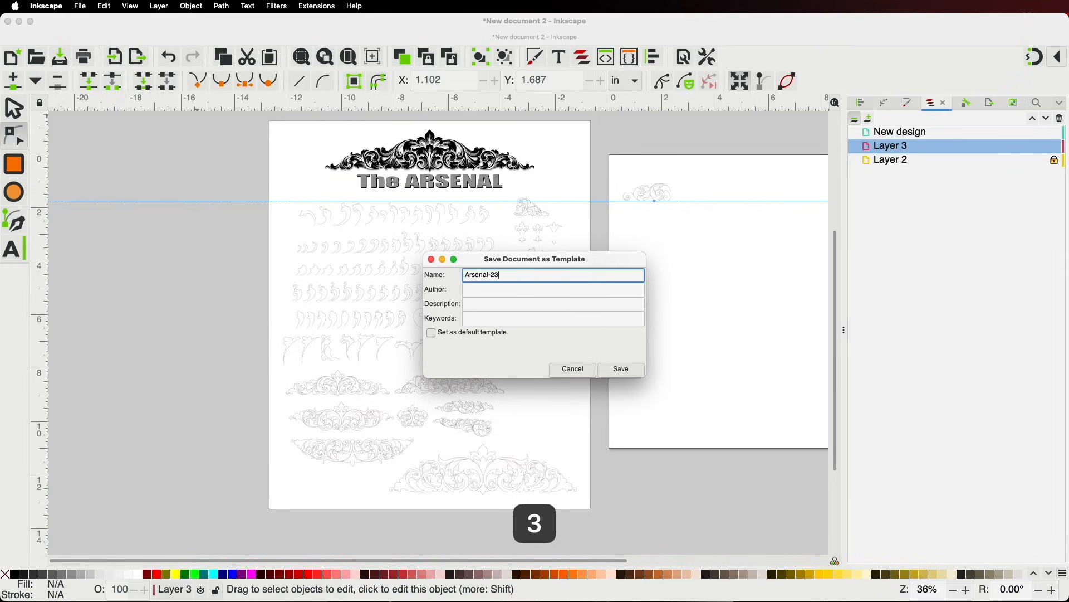
pyautogui.press('BackSpace')
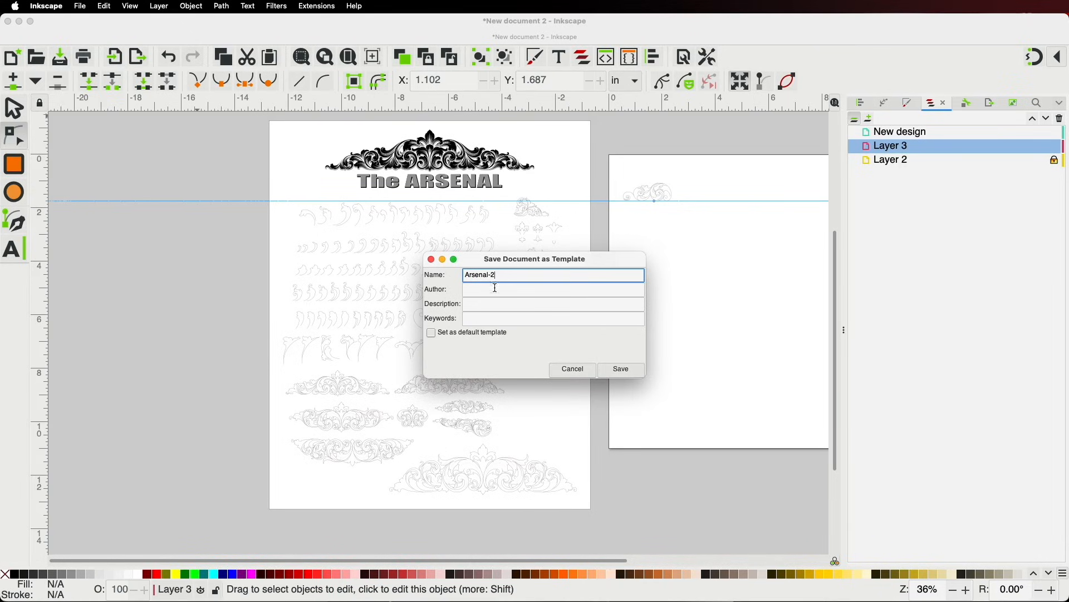
pyautogui.click(627, 372)
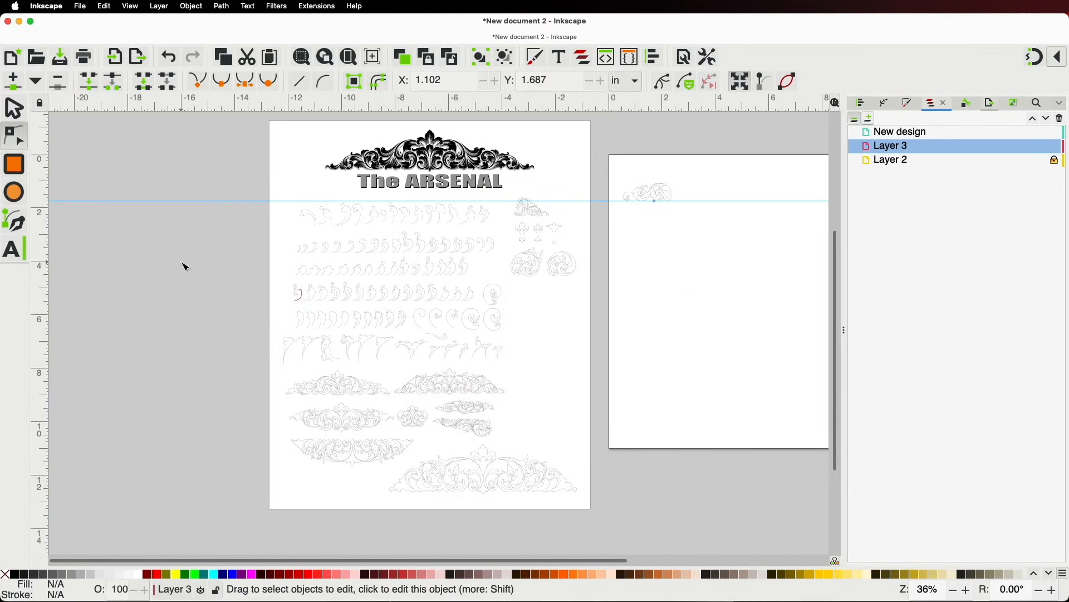
# Create New document 3 from the Arsenal-2 template and zoom out to inspect its pages
pyautogui.click(81, 6)
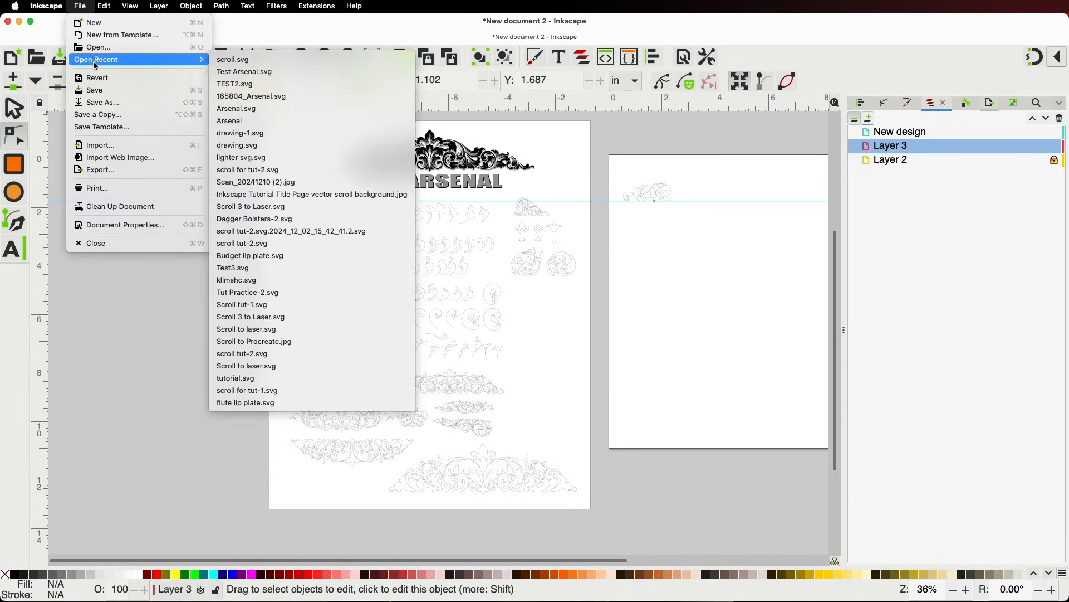
pyautogui.click(104, 39)
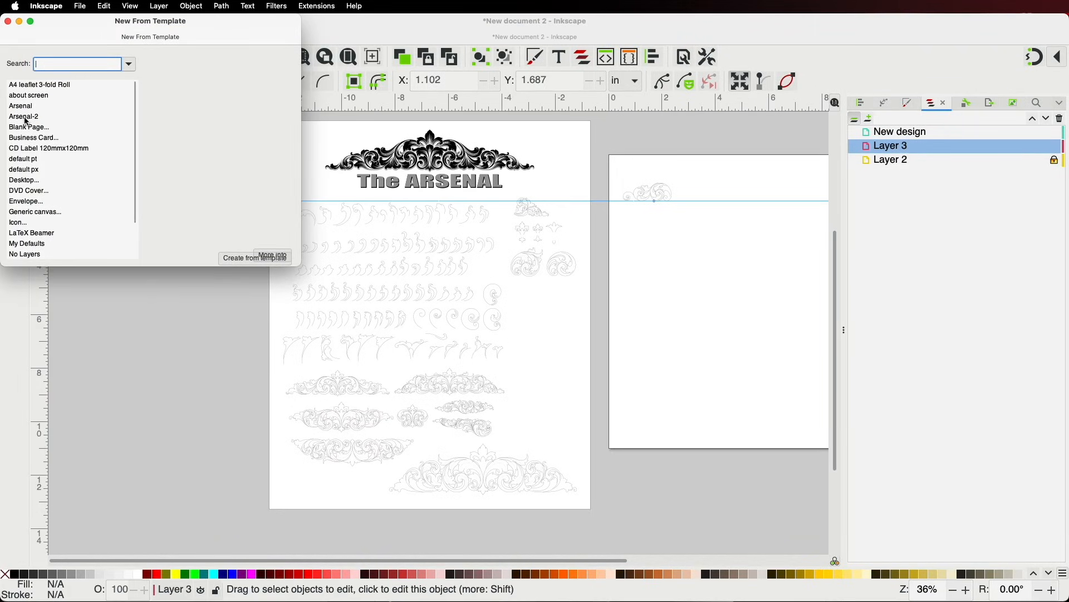
pyautogui.click(28, 121)
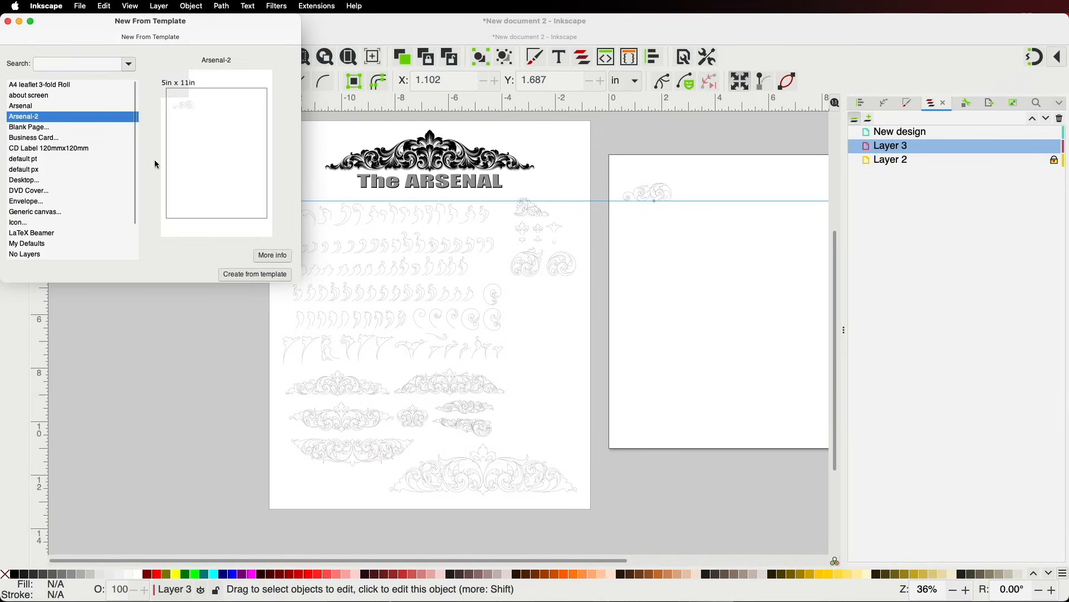
pyautogui.click(269, 274)
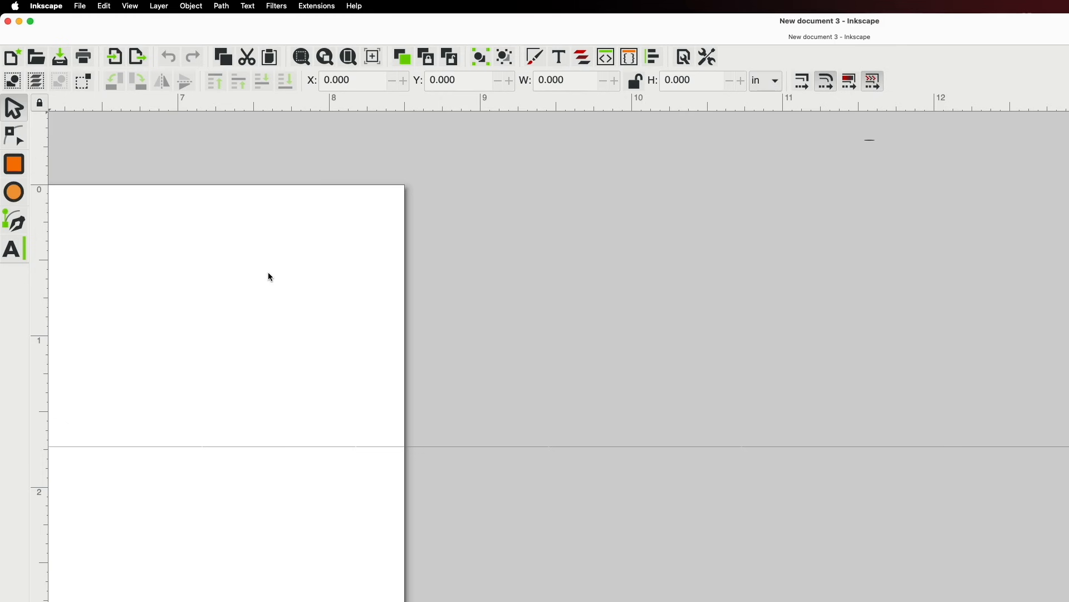
pyautogui.scroll(-5, 246, 276)
pyautogui.press('space')
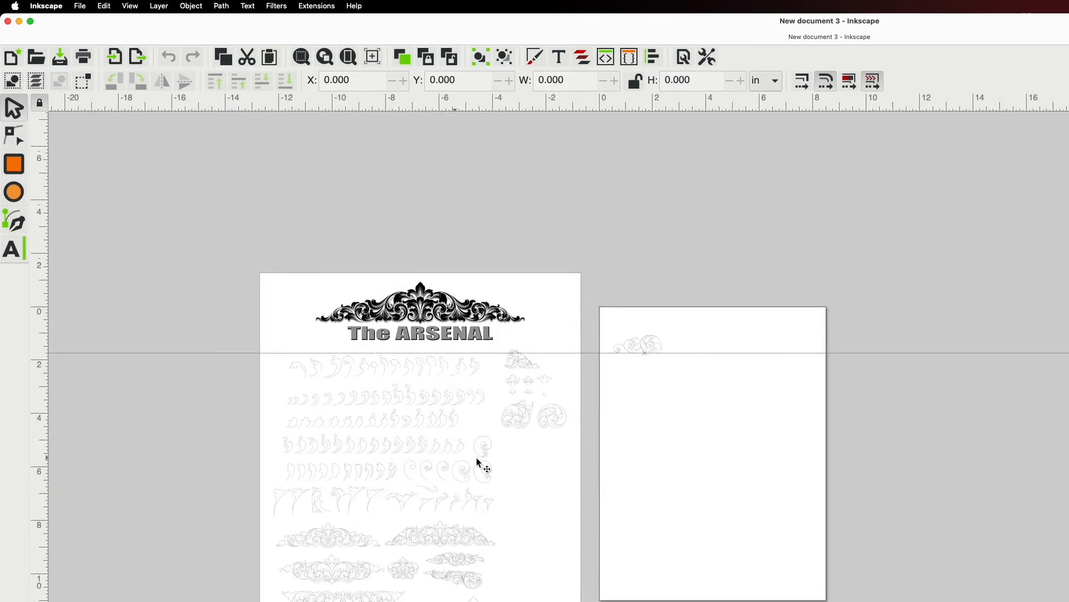
pyautogui.press('space')
pyautogui.scroll(3, 759, 197)
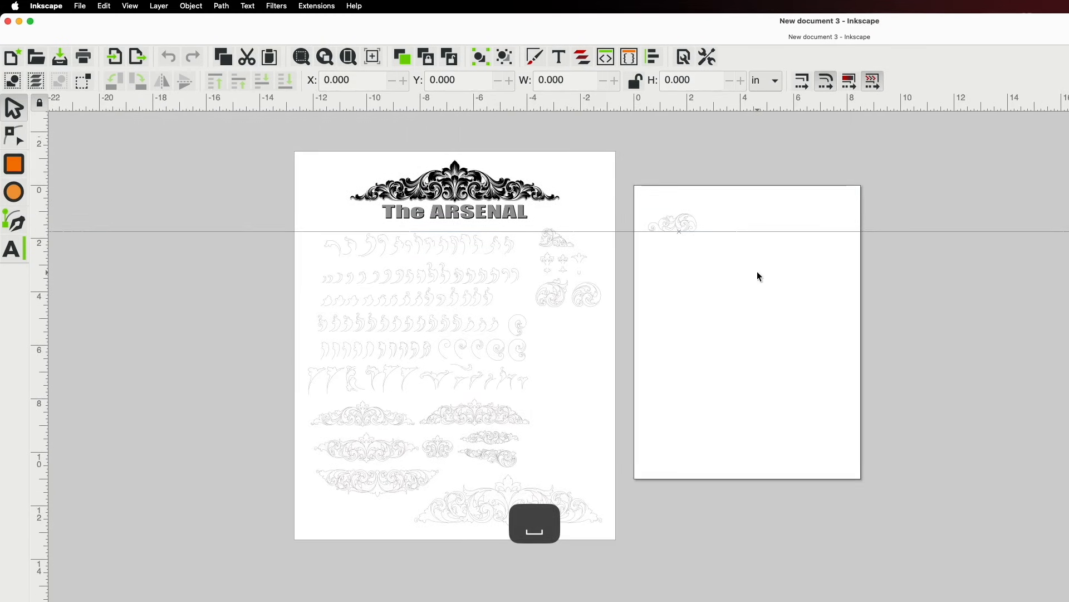
# Close New document 3, then return to New document 2 with both pages centred in view
pyautogui.click(7, 23)
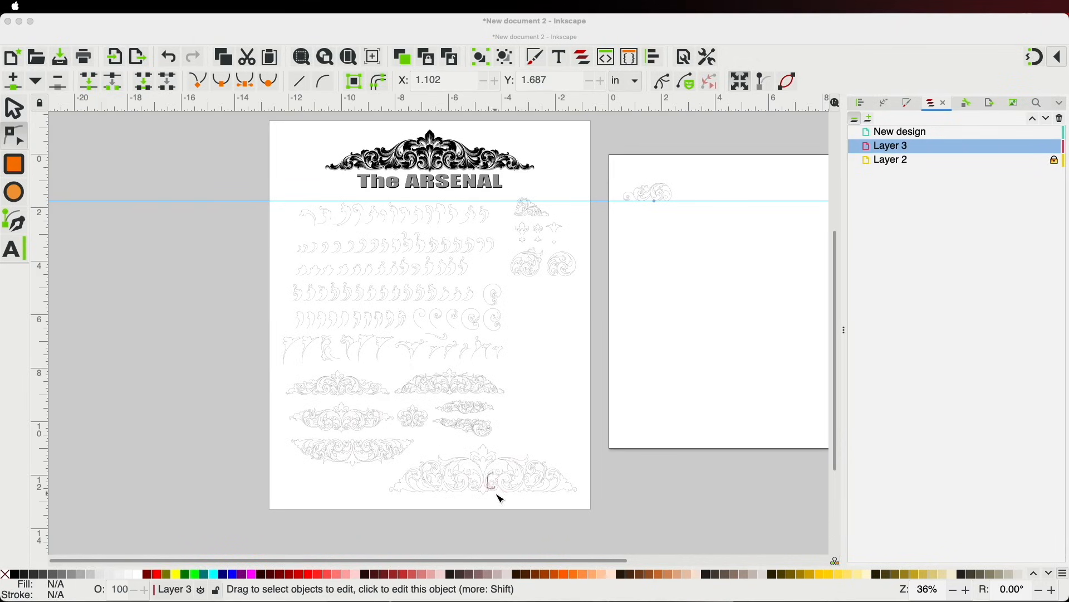
pyautogui.scroll(6, 498, 493)
pyautogui.scroll(-4, 499, 490)
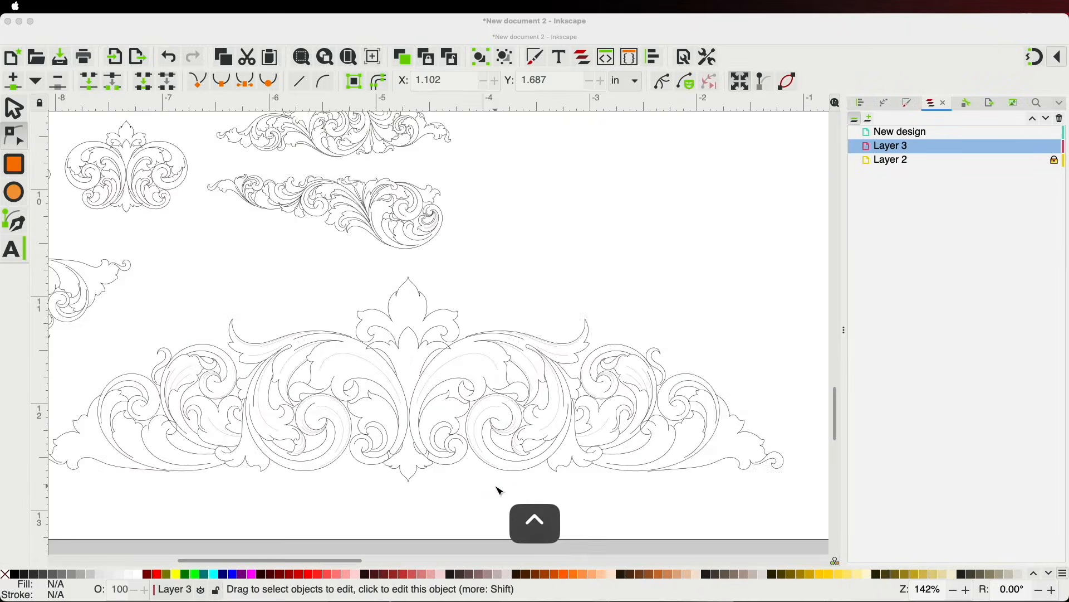
pyautogui.scroll(2, 117, 374)
pyautogui.scroll(-4, 381, 316)
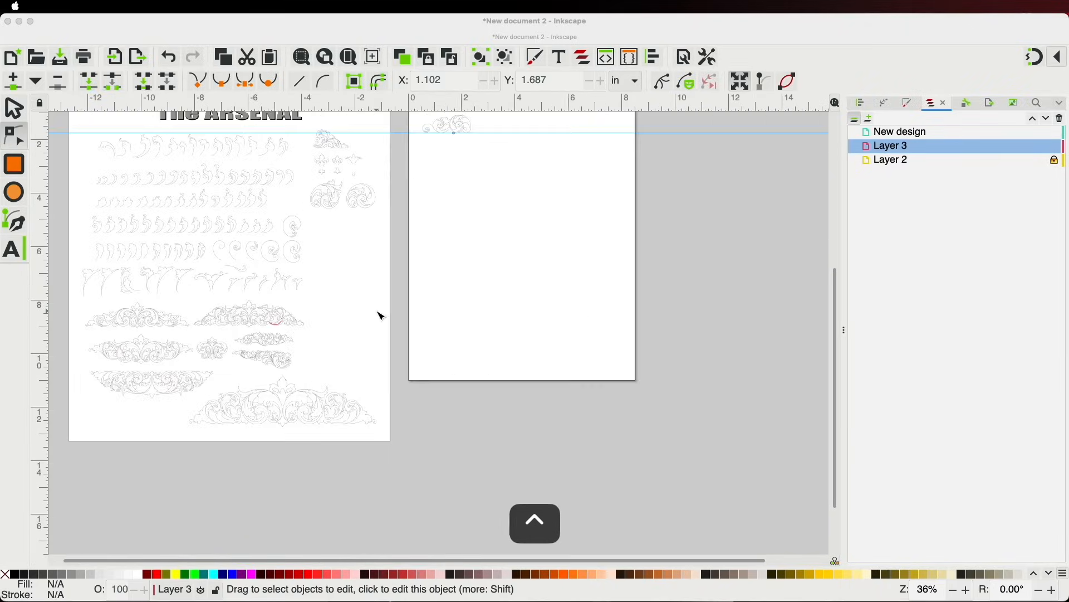
pyautogui.scroll(-3, 346, 310)
pyautogui.press('space')
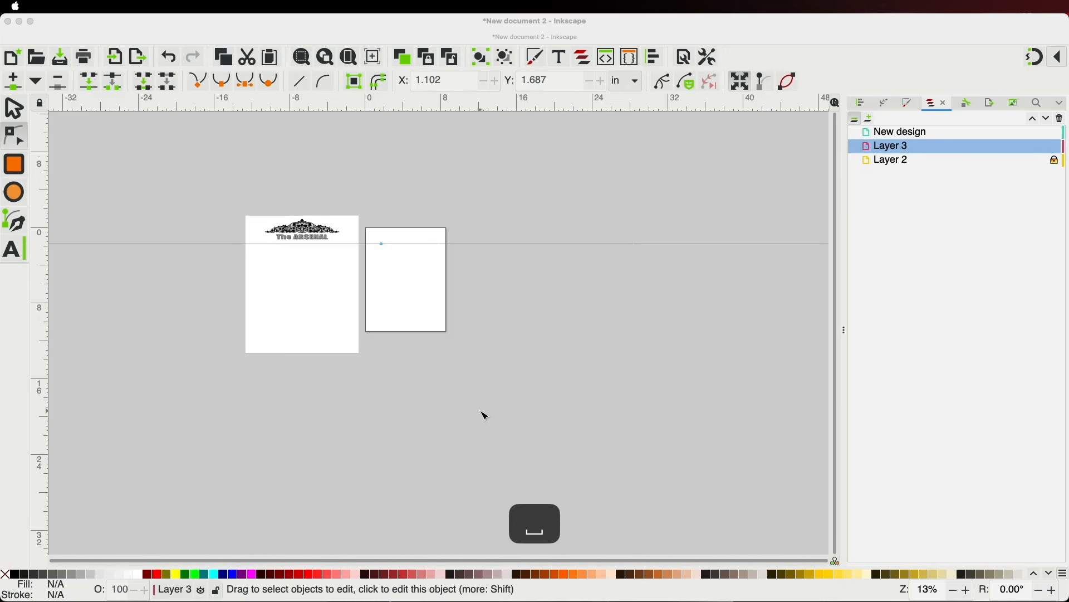
pyautogui.scroll(3, 207, 234)
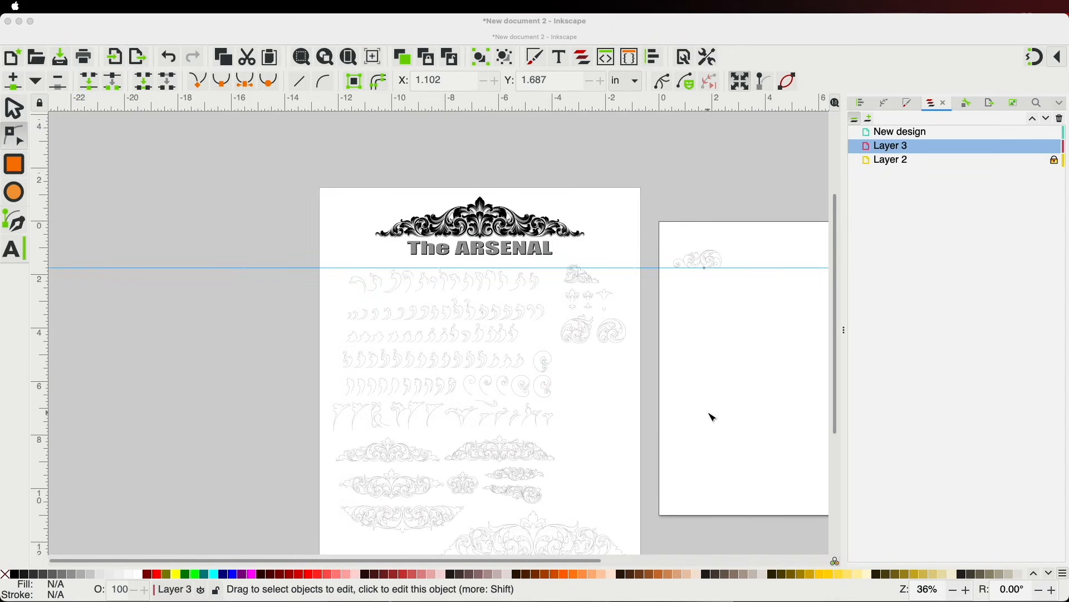
pyautogui.click(16, 110)
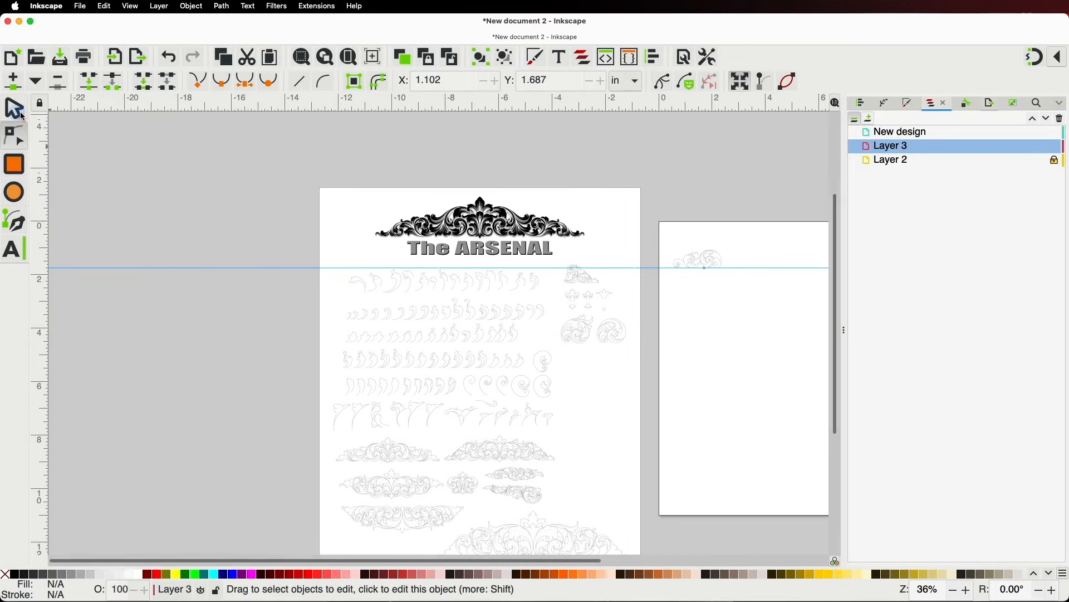
pyautogui.moveTo(711, 329); pyautogui.dragTo(609, 275)
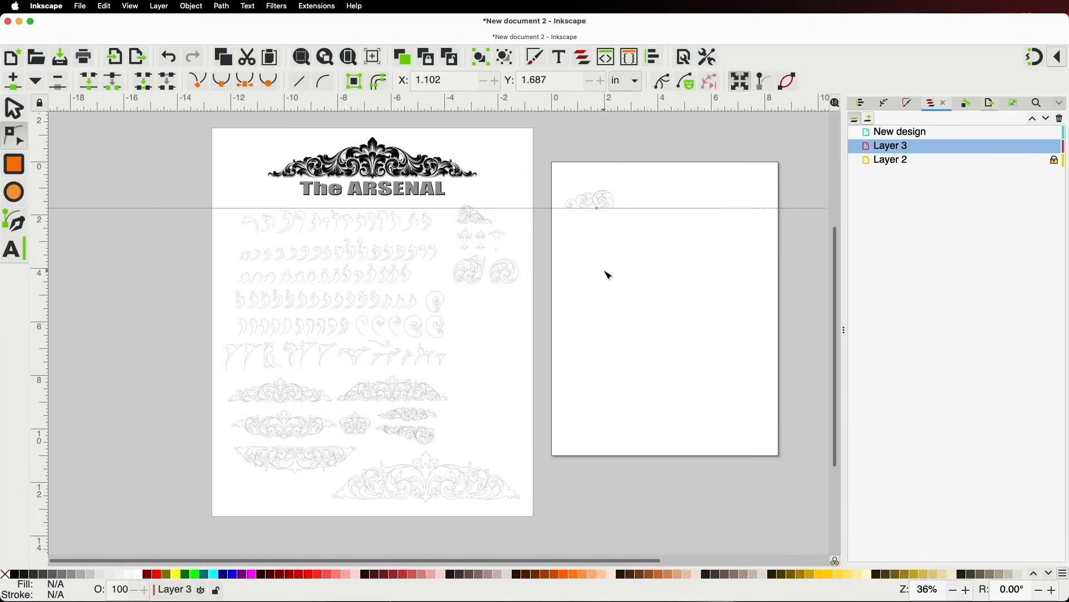